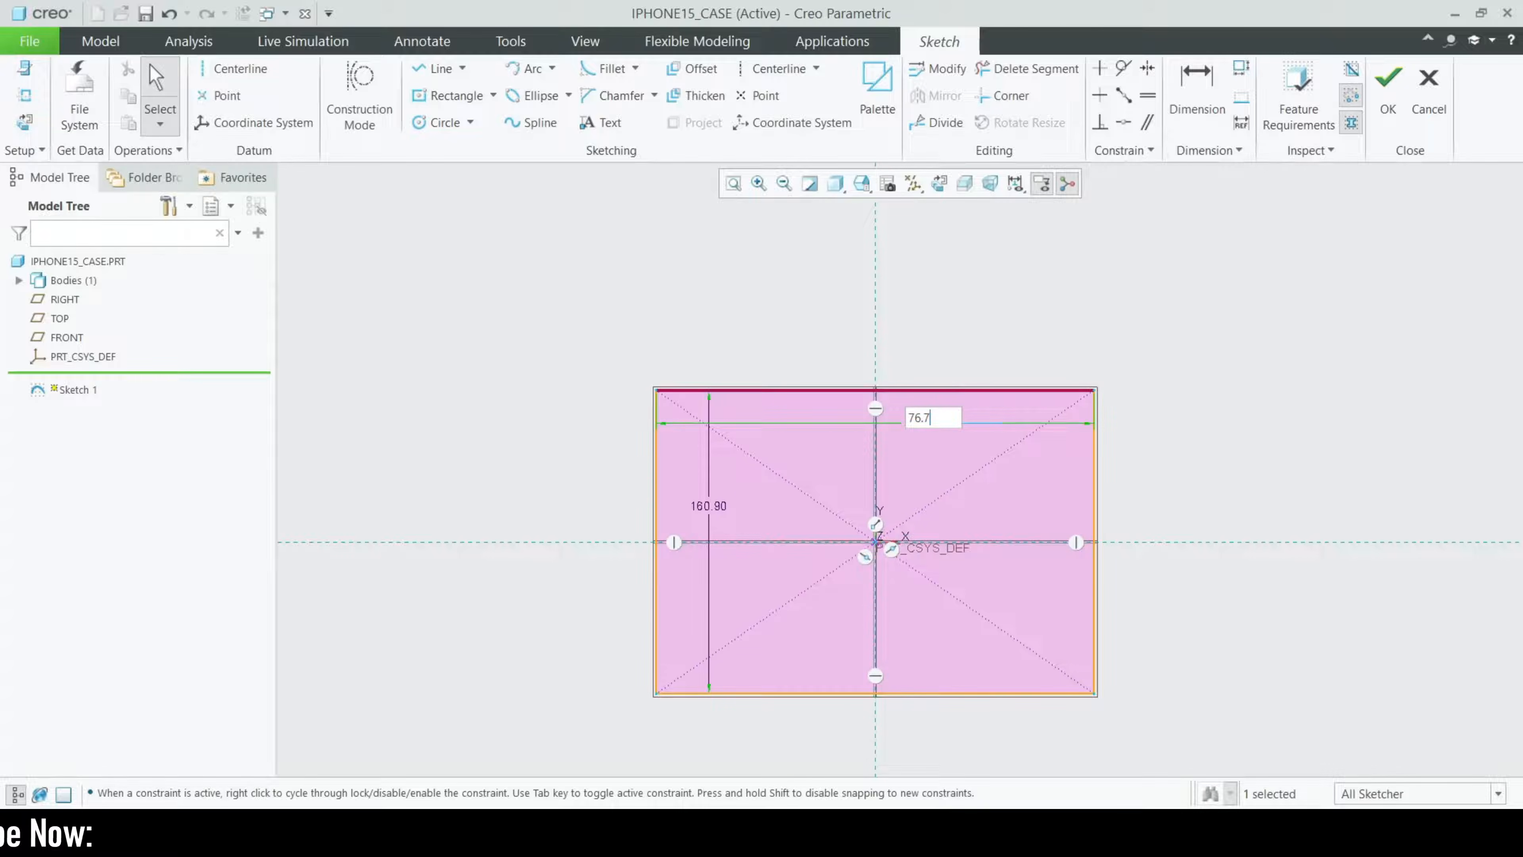
- Set the centre rectangle's width to 77.7
click(920, 417)
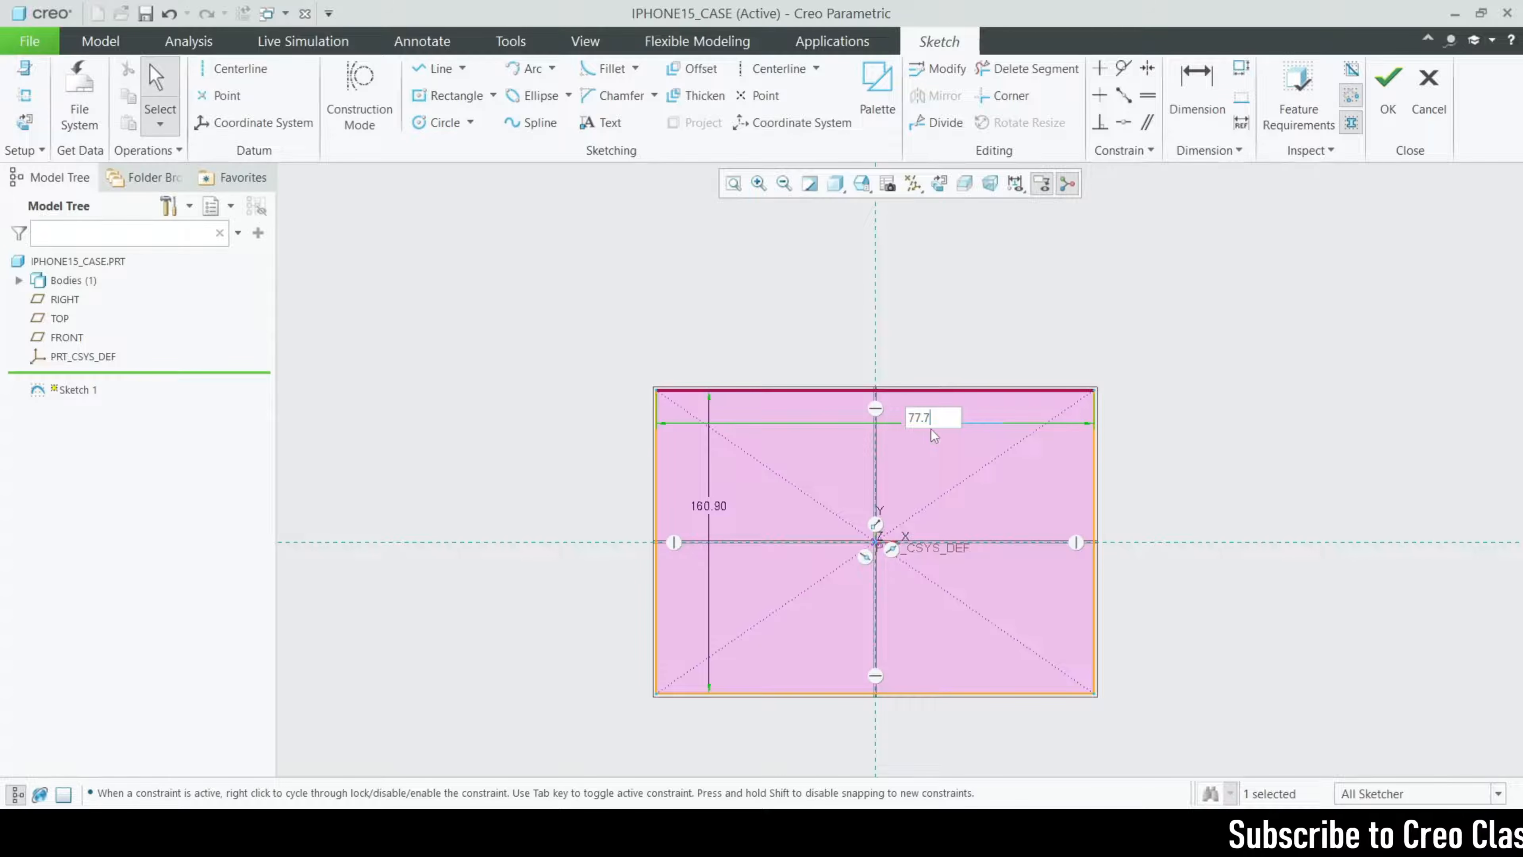
key(Return)
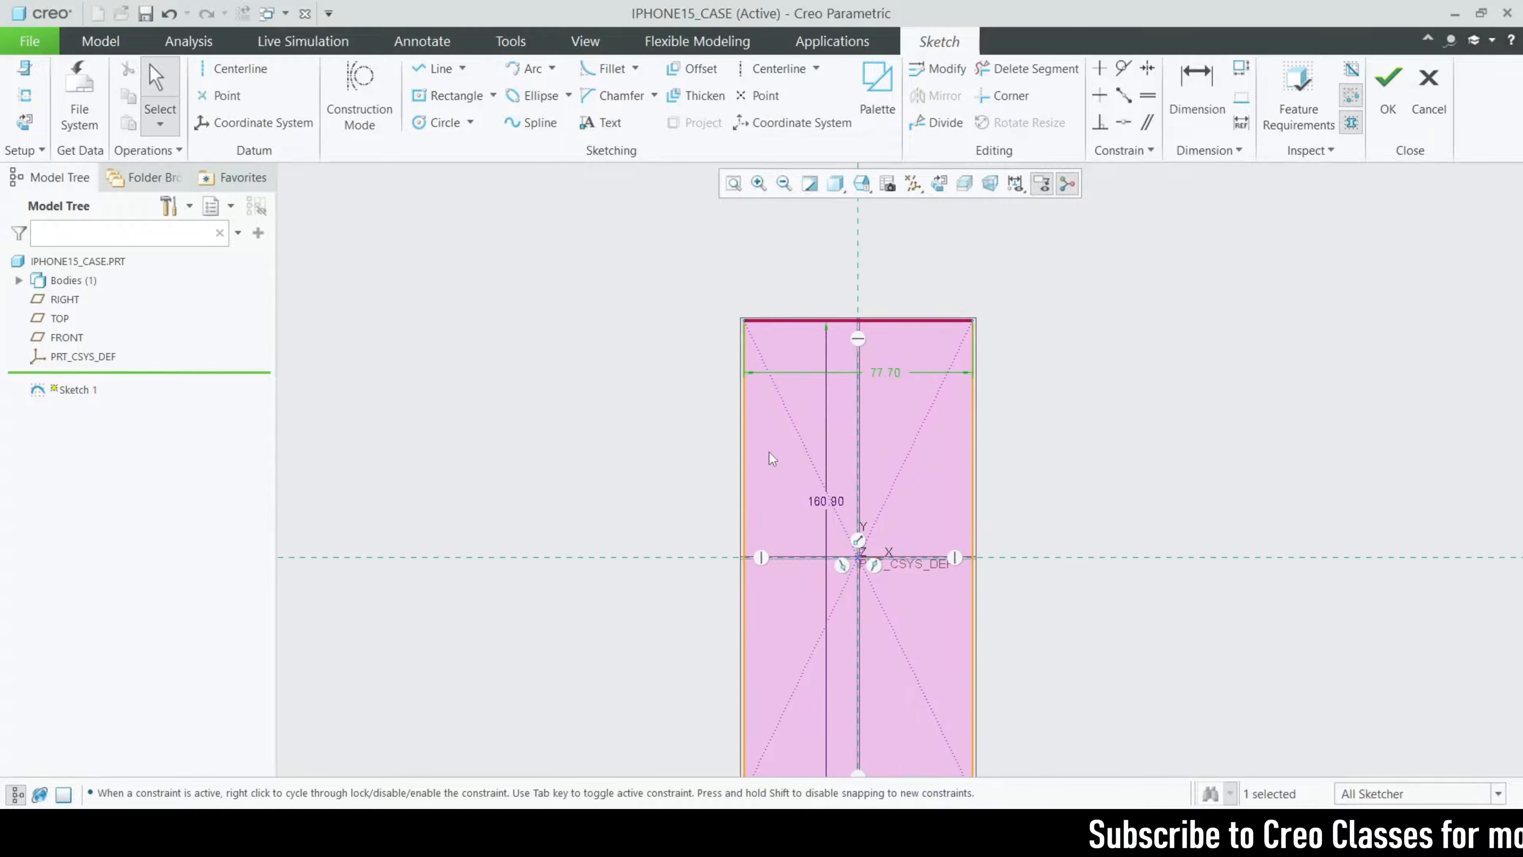
- Fillet the rectangle's top-left corner and set its radius to 14.29
scroll(776, 444, up, 5)
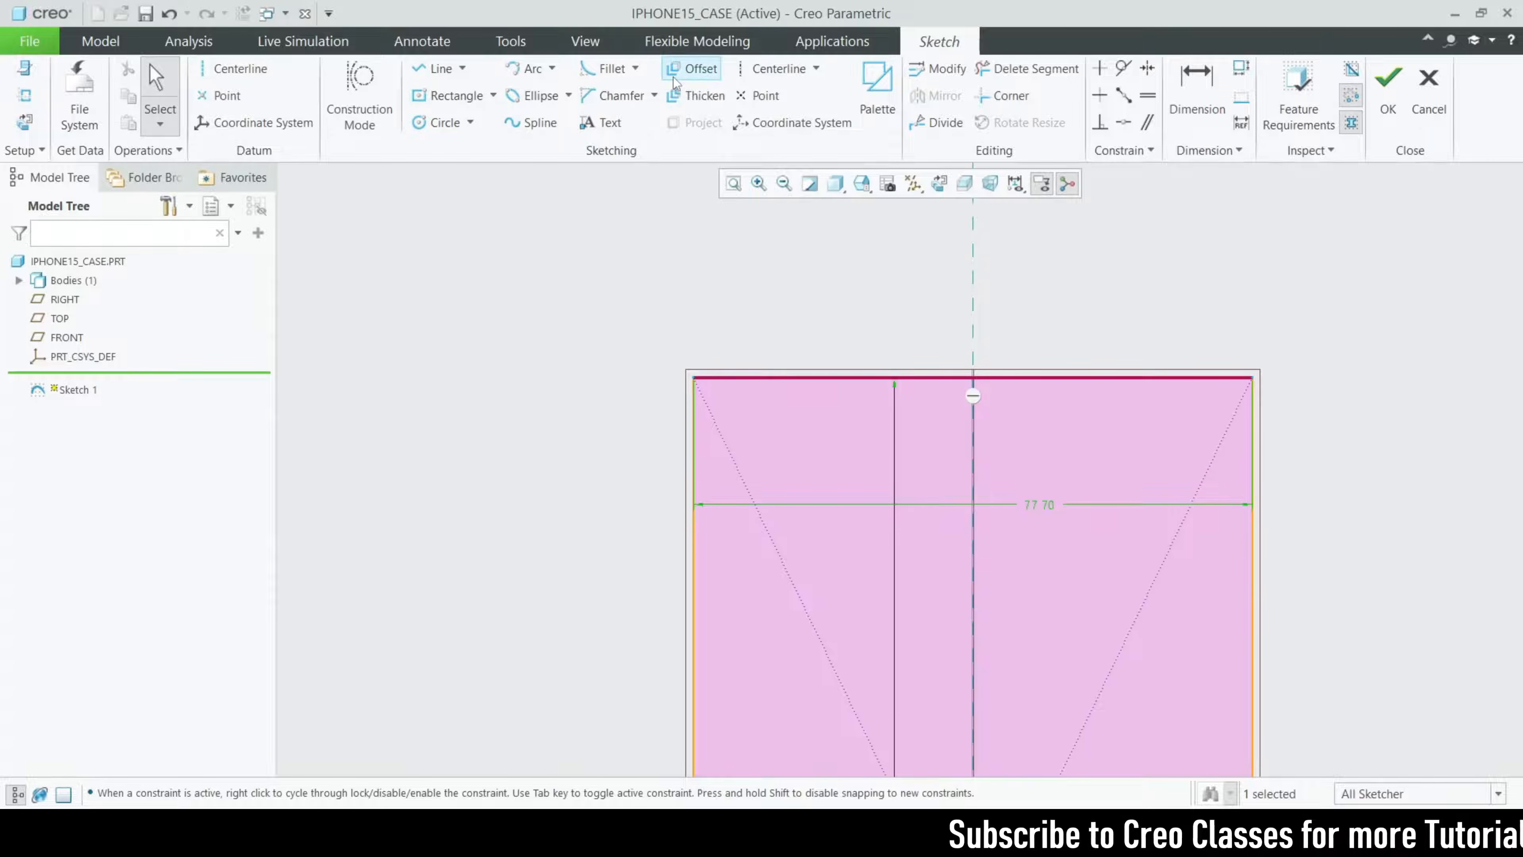
click(606, 68)
scroll(675, 307, up, 1)
click(744, 394)
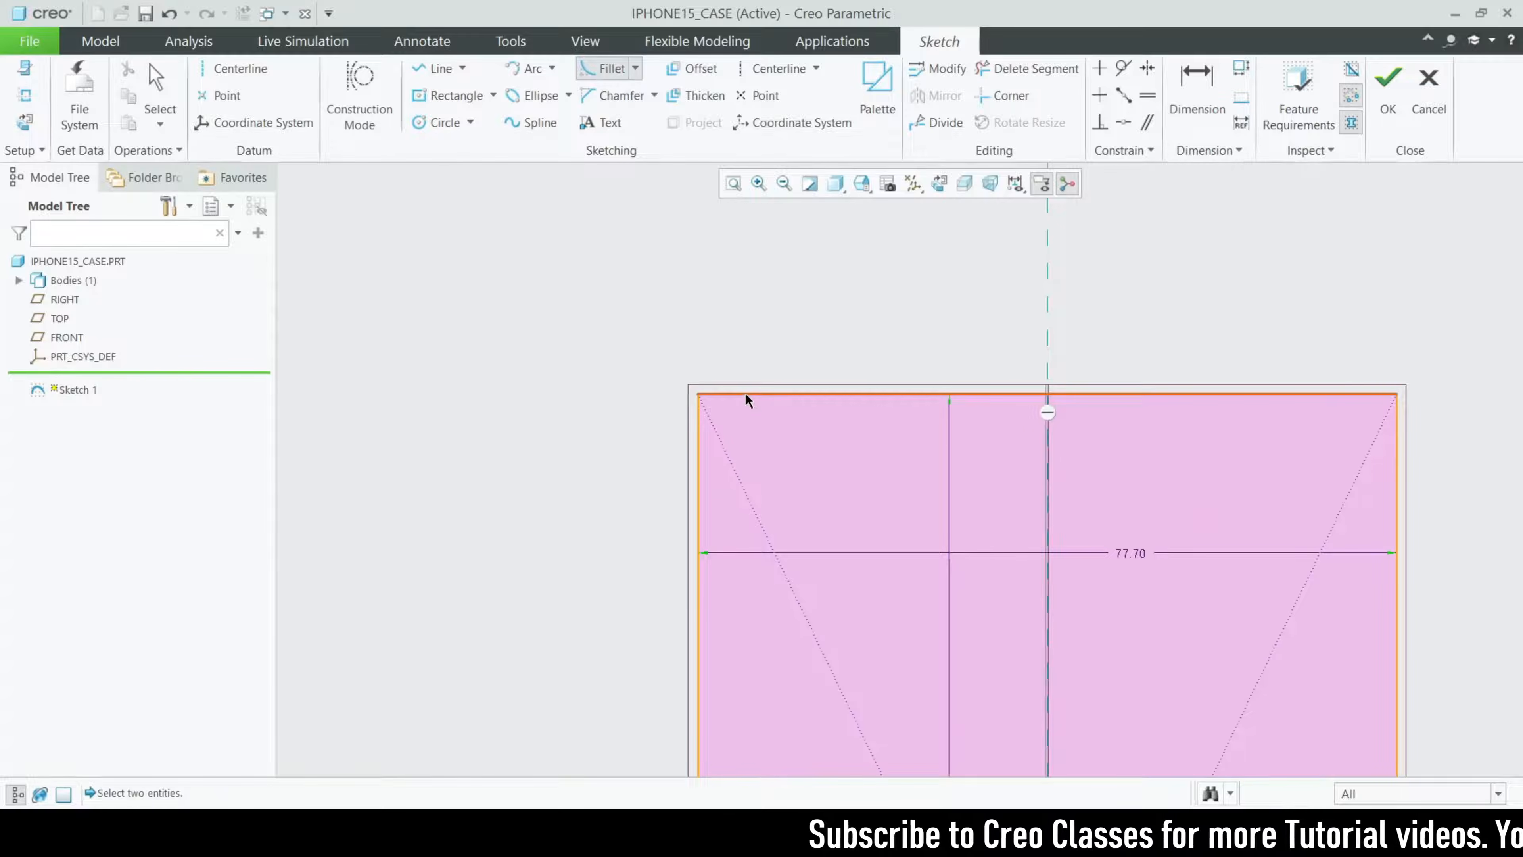
click(699, 427)
middle_click(705, 403)
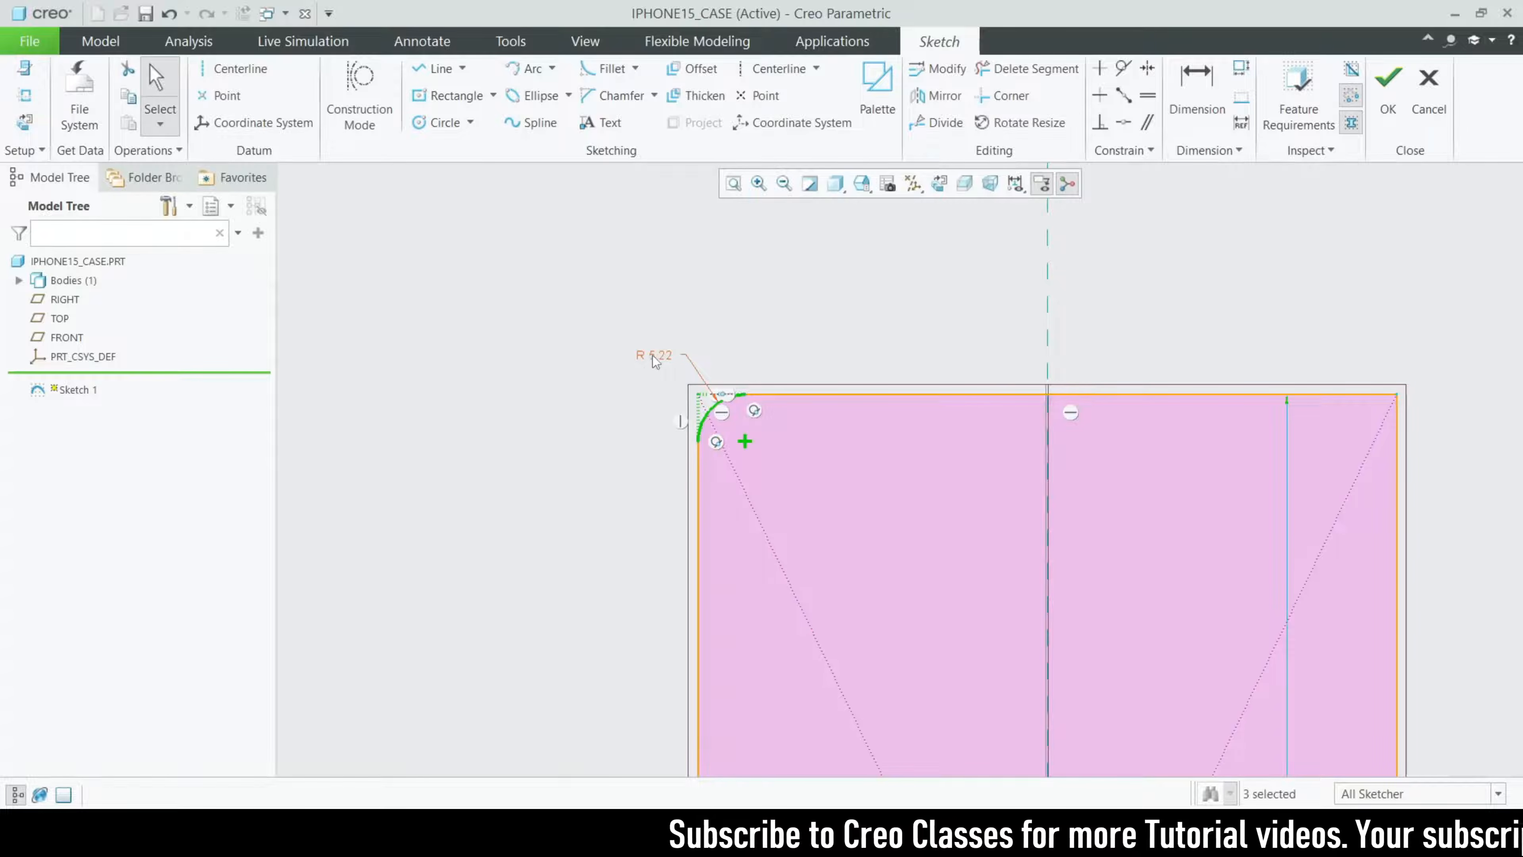
double_click(656, 354)
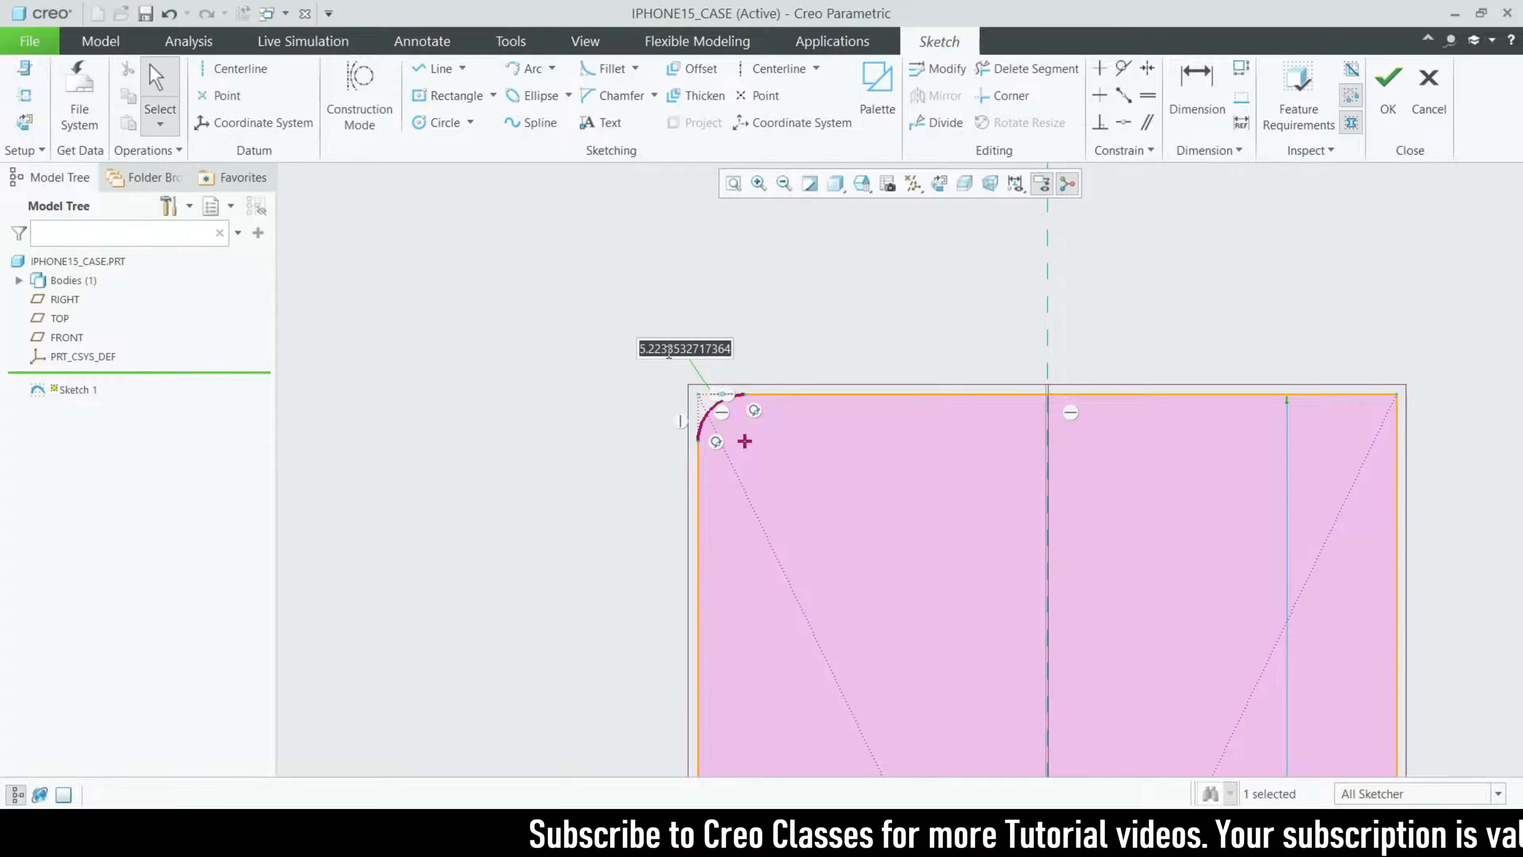
text(14.29)
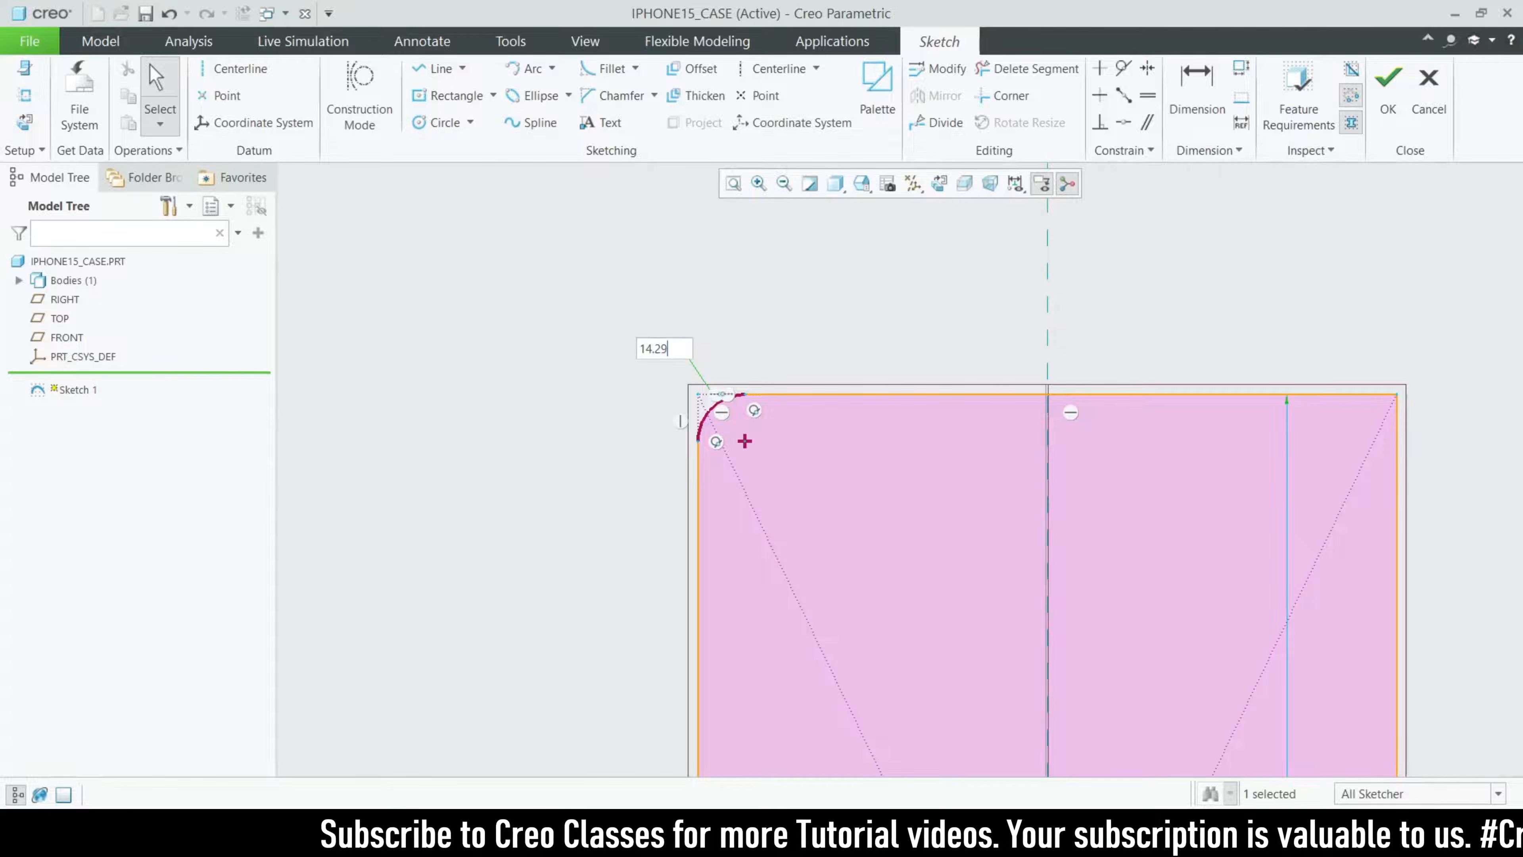
key(Return)
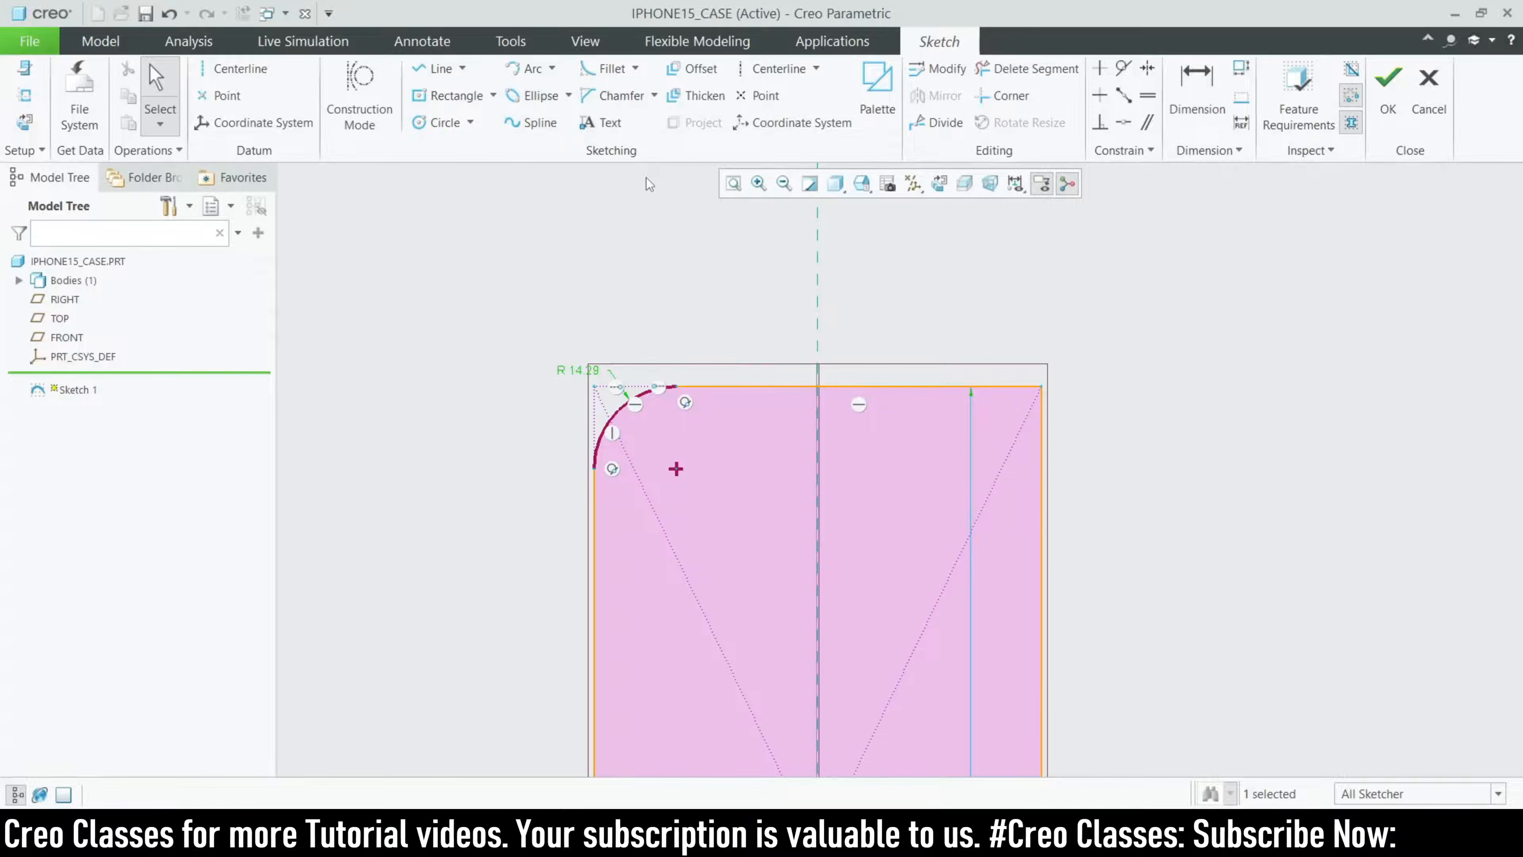
- Fillet the remaining three corners of the rectangle
click(607, 68)
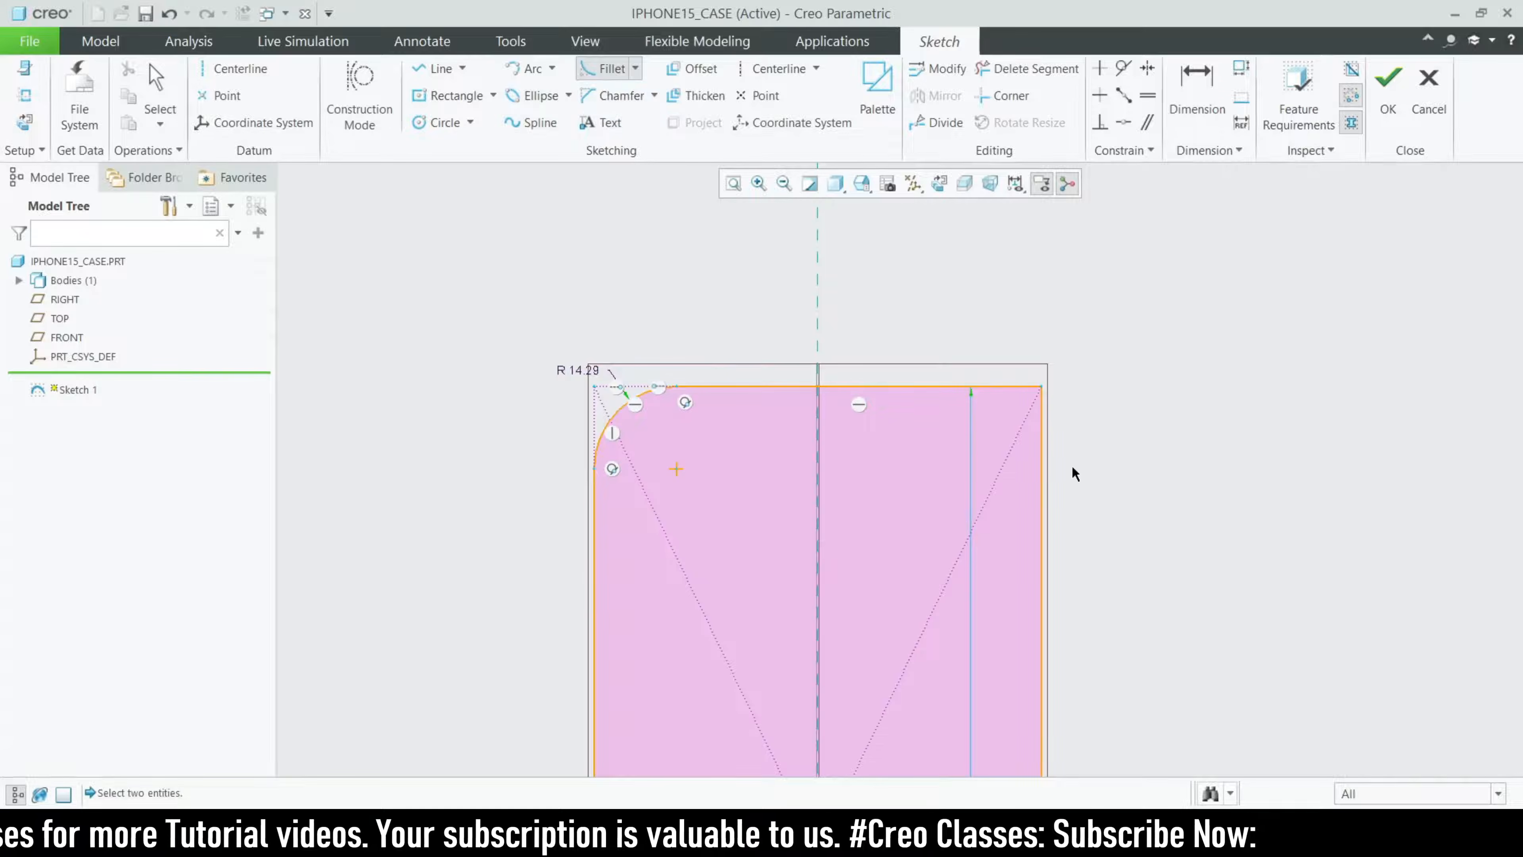
scroll(958, 415, down, 4)
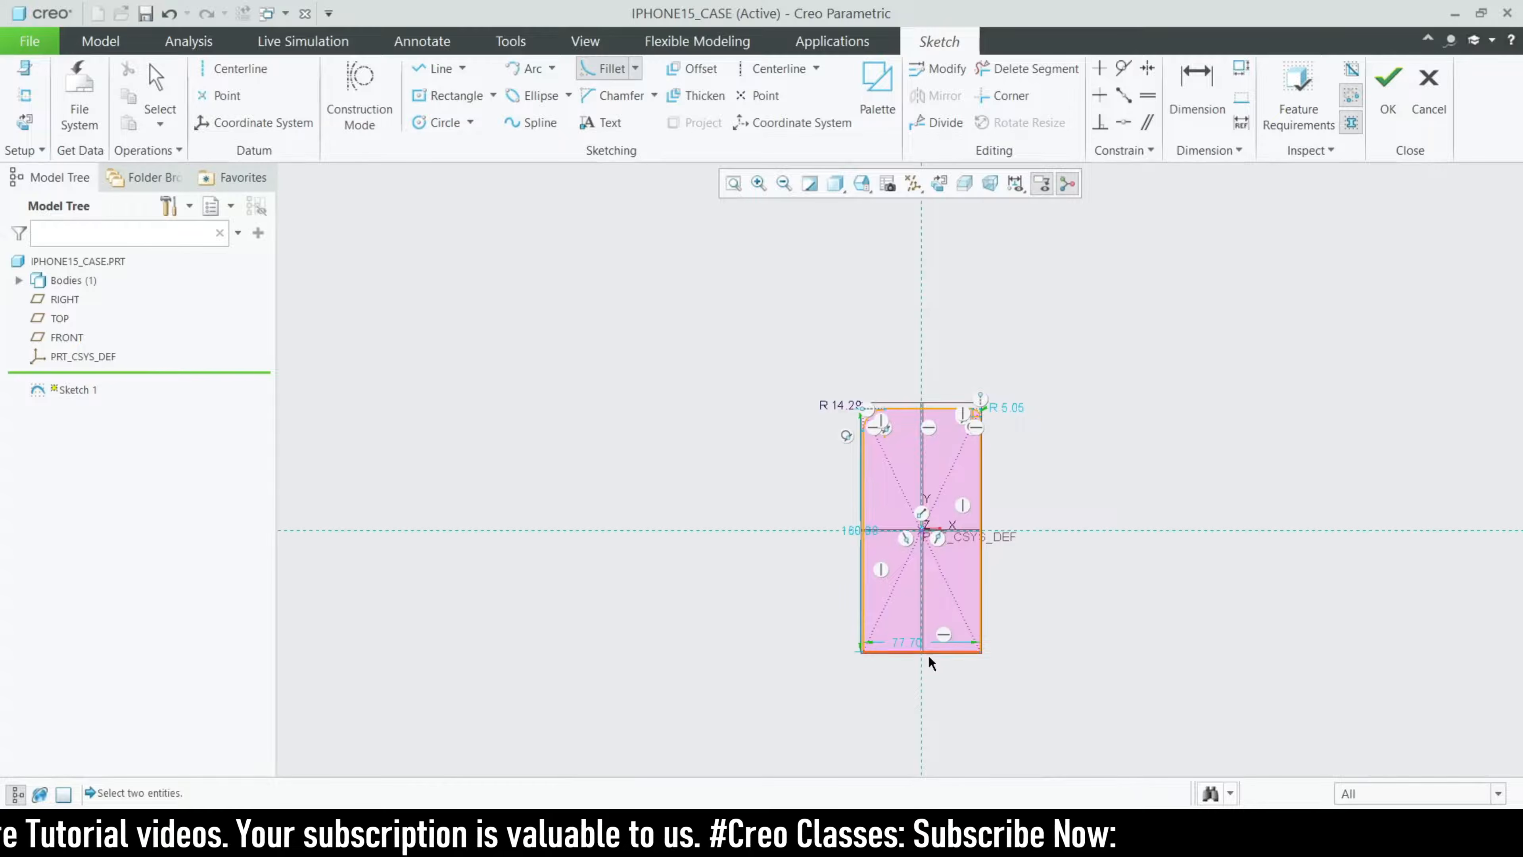
scroll(905, 642, up, 3)
click(872, 637)
click(806, 600)
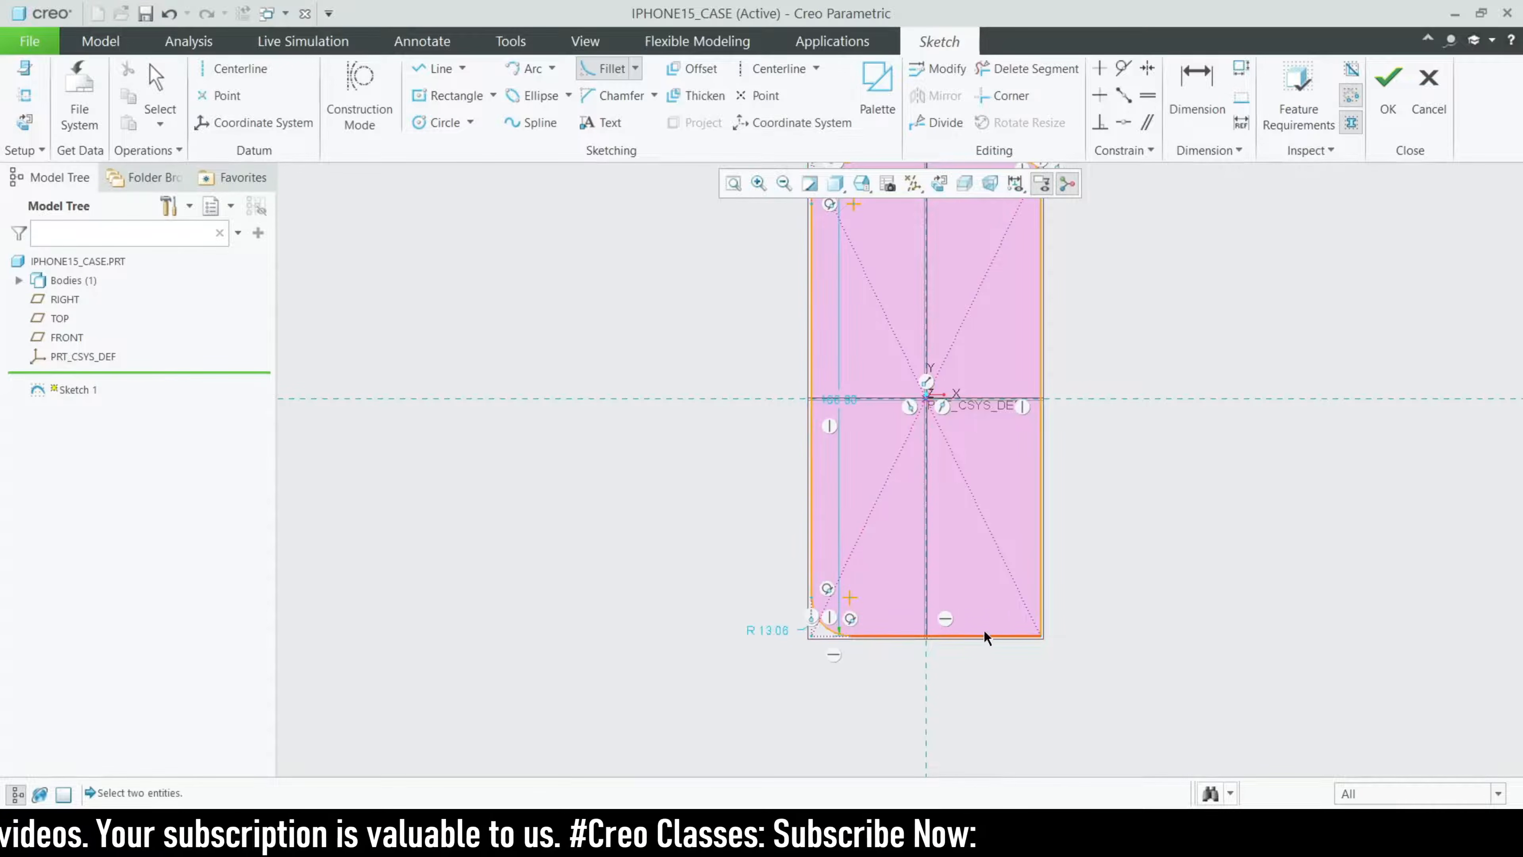
click(1026, 637)
click(1042, 624)
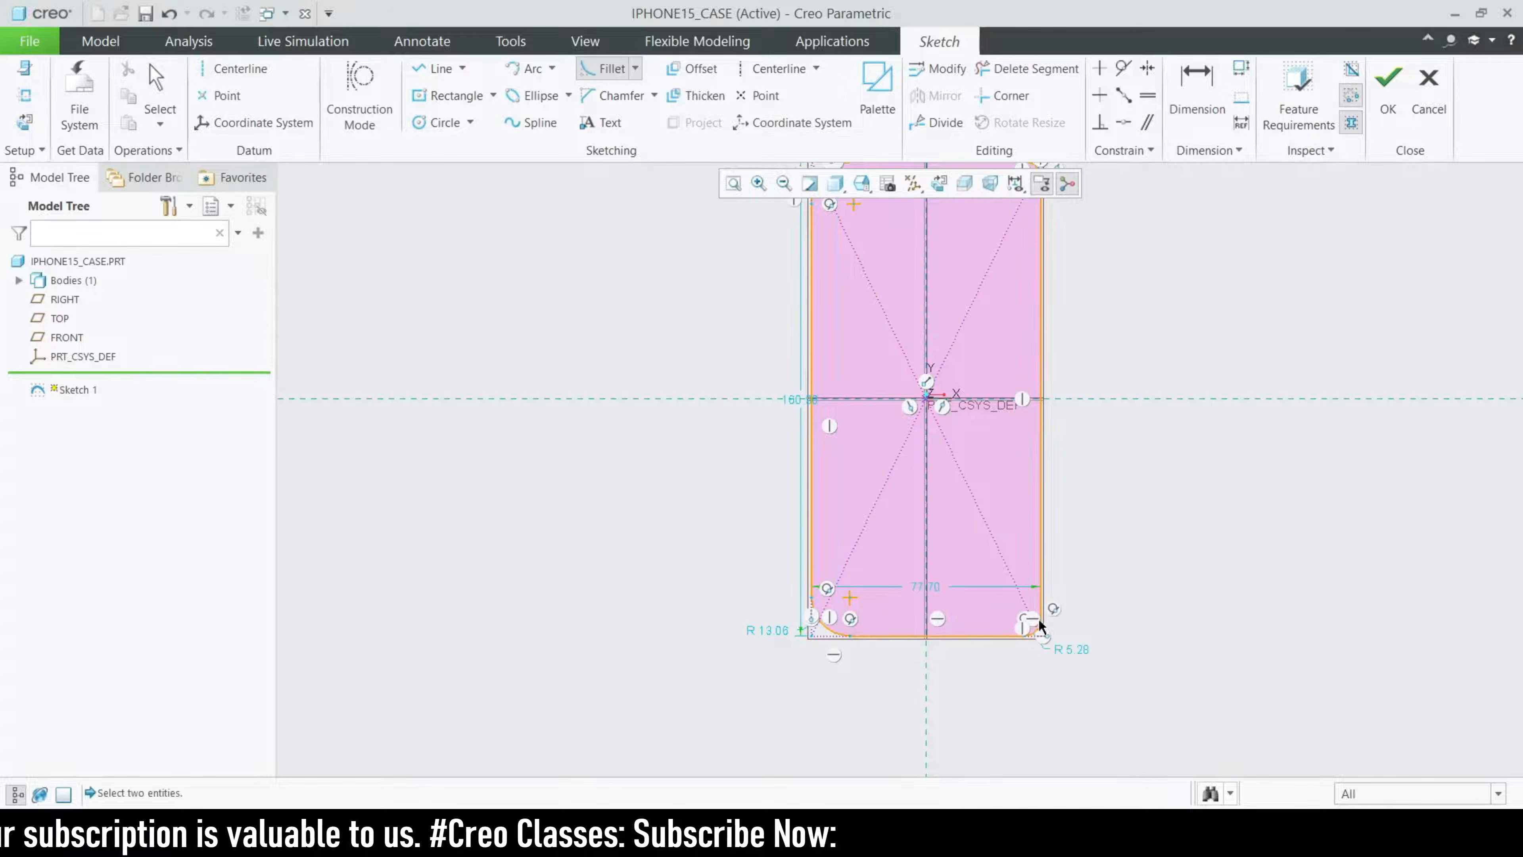
- Constrain the two bottom corner fillets and the top-right fillet to equal radii
click(1147, 94)
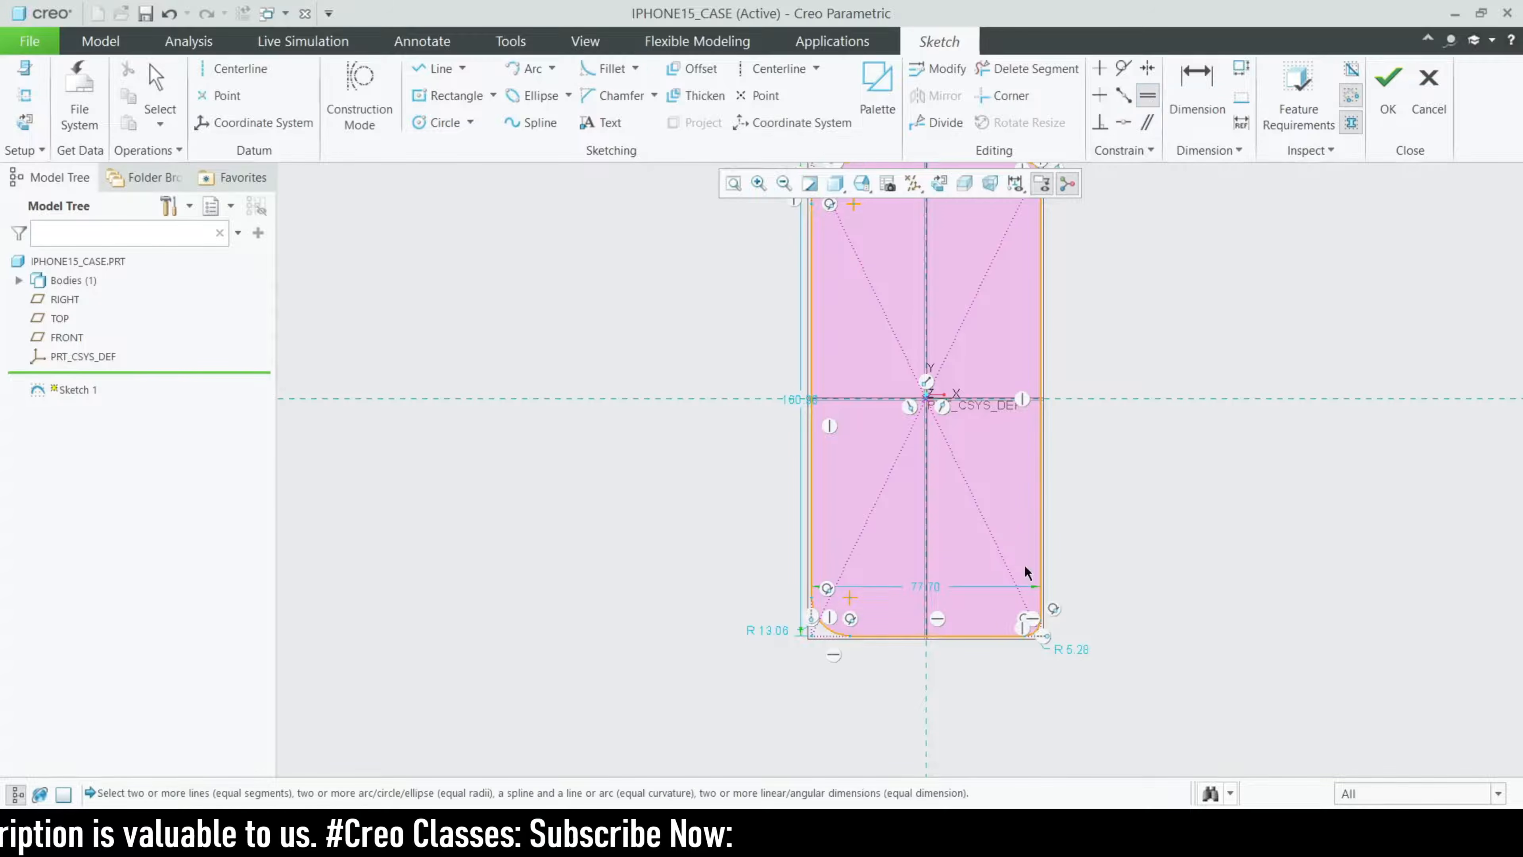
click(1039, 634)
click(813, 634)
scroll(816, 630, down, 2)
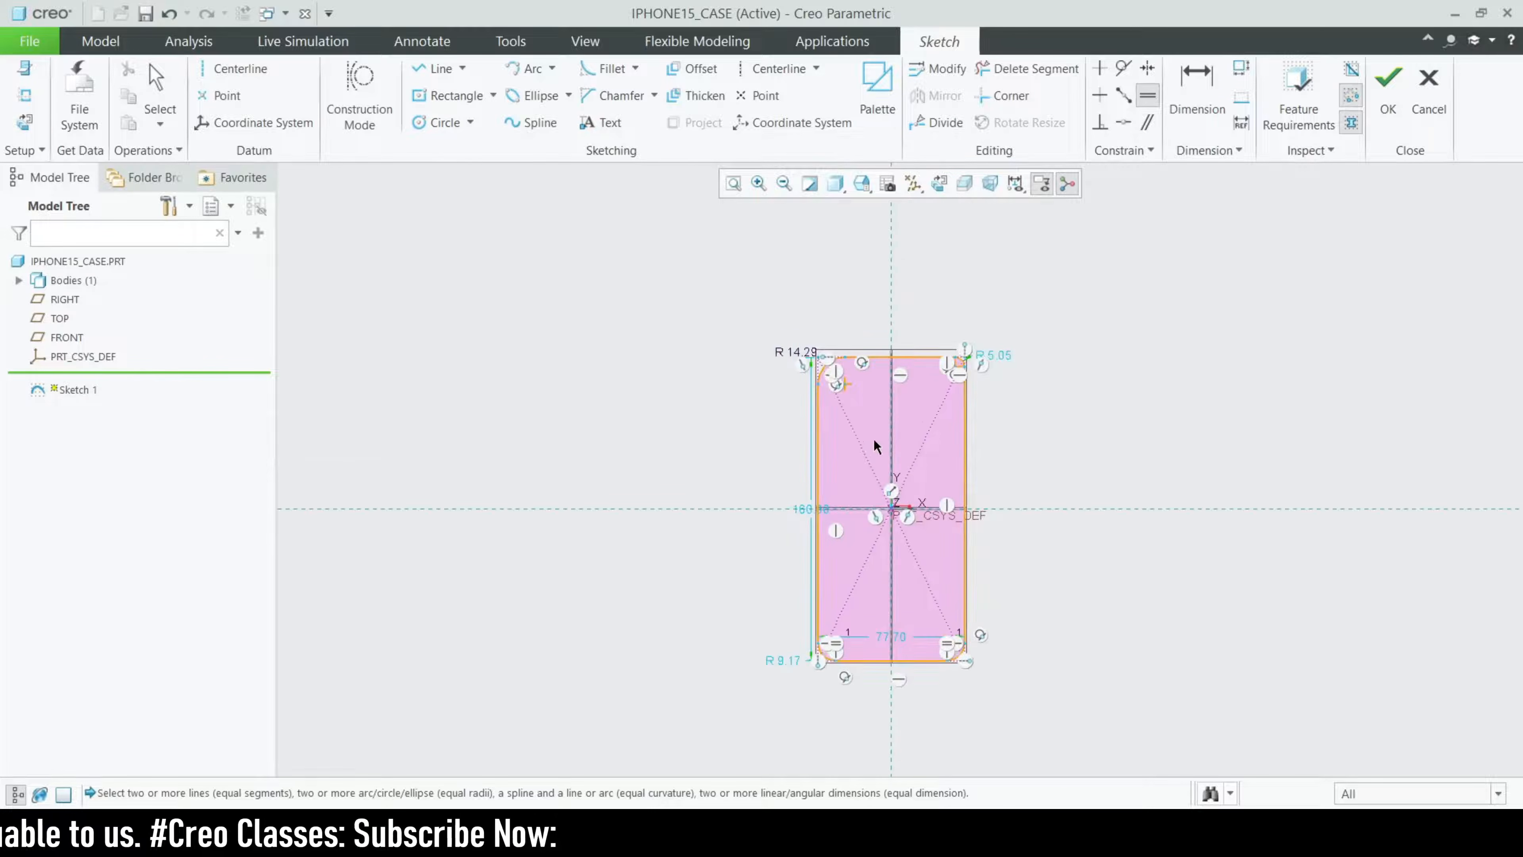
scroll(959, 353, up, 2)
click(993, 341)
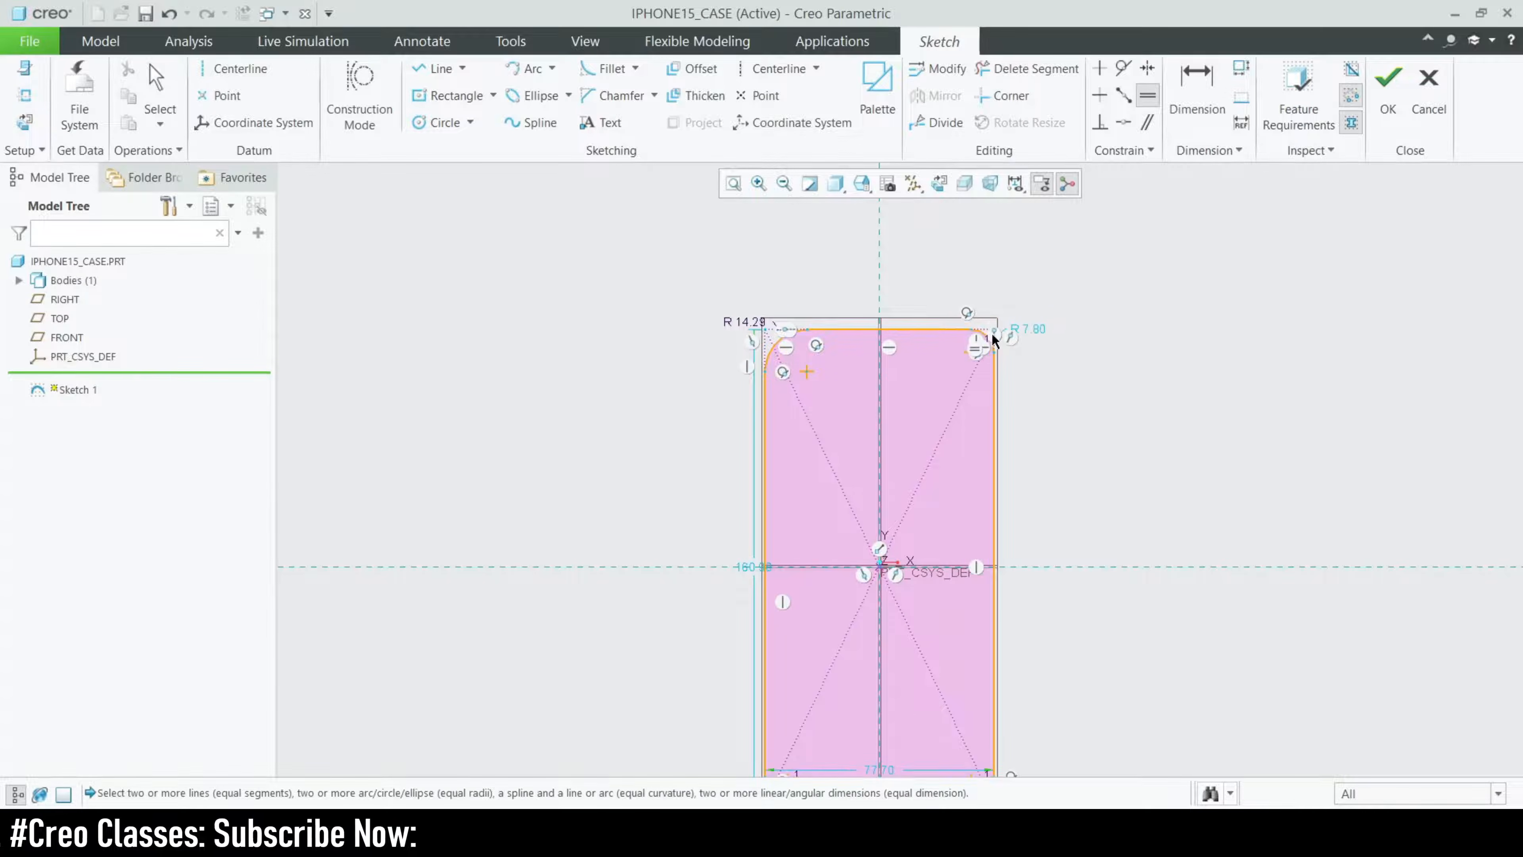
scroll(881, 437, down, 2)
scroll(856, 453, up, 1)
scroll(856, 450, up, 1)
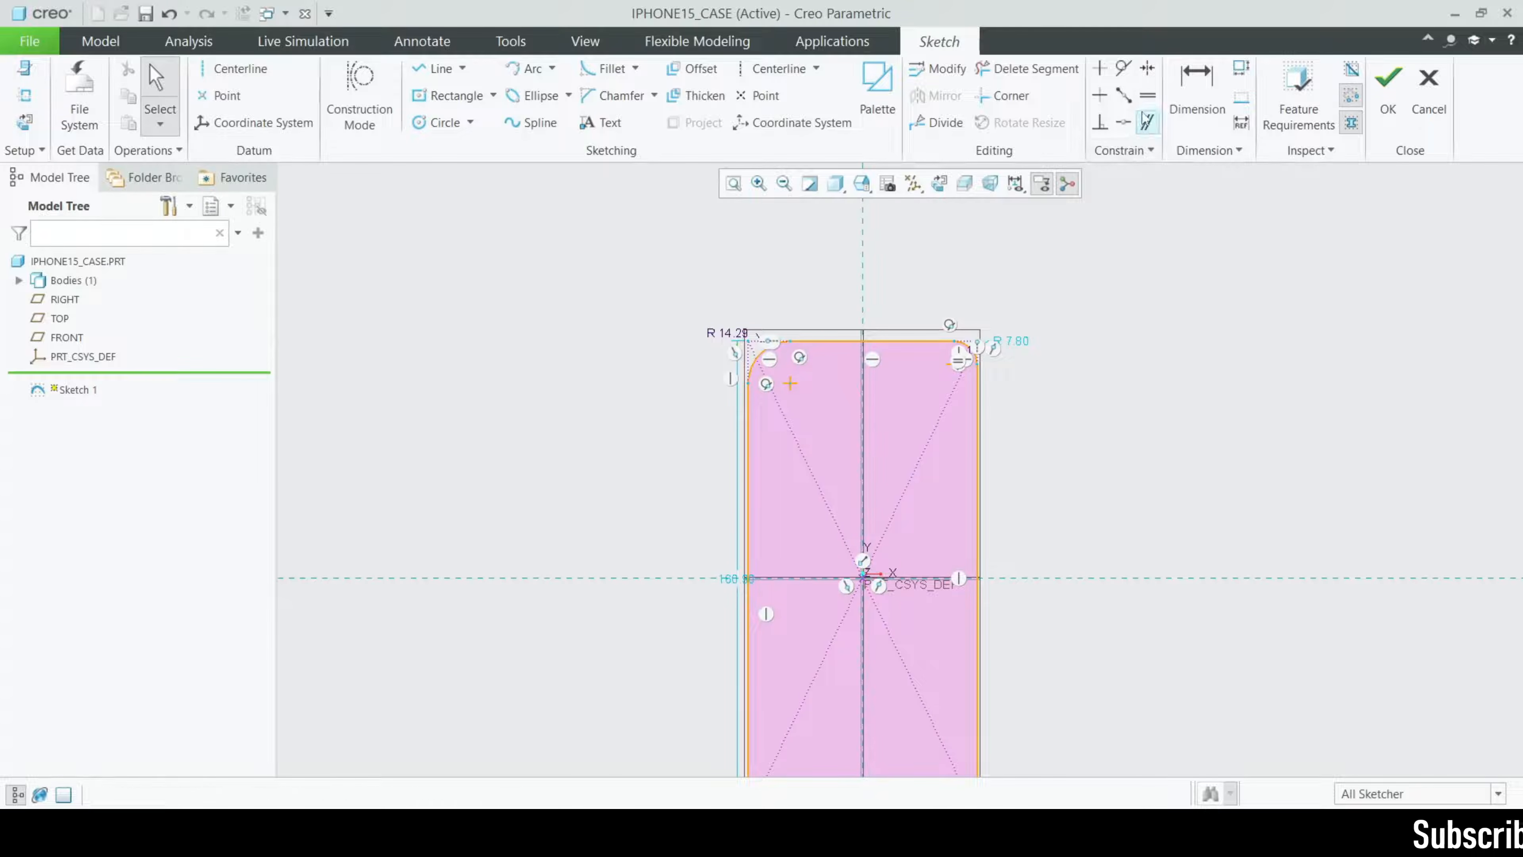
- Constrain the top-left and top-right corner fillets to equal radii so that all four corners match
click(756, 359)
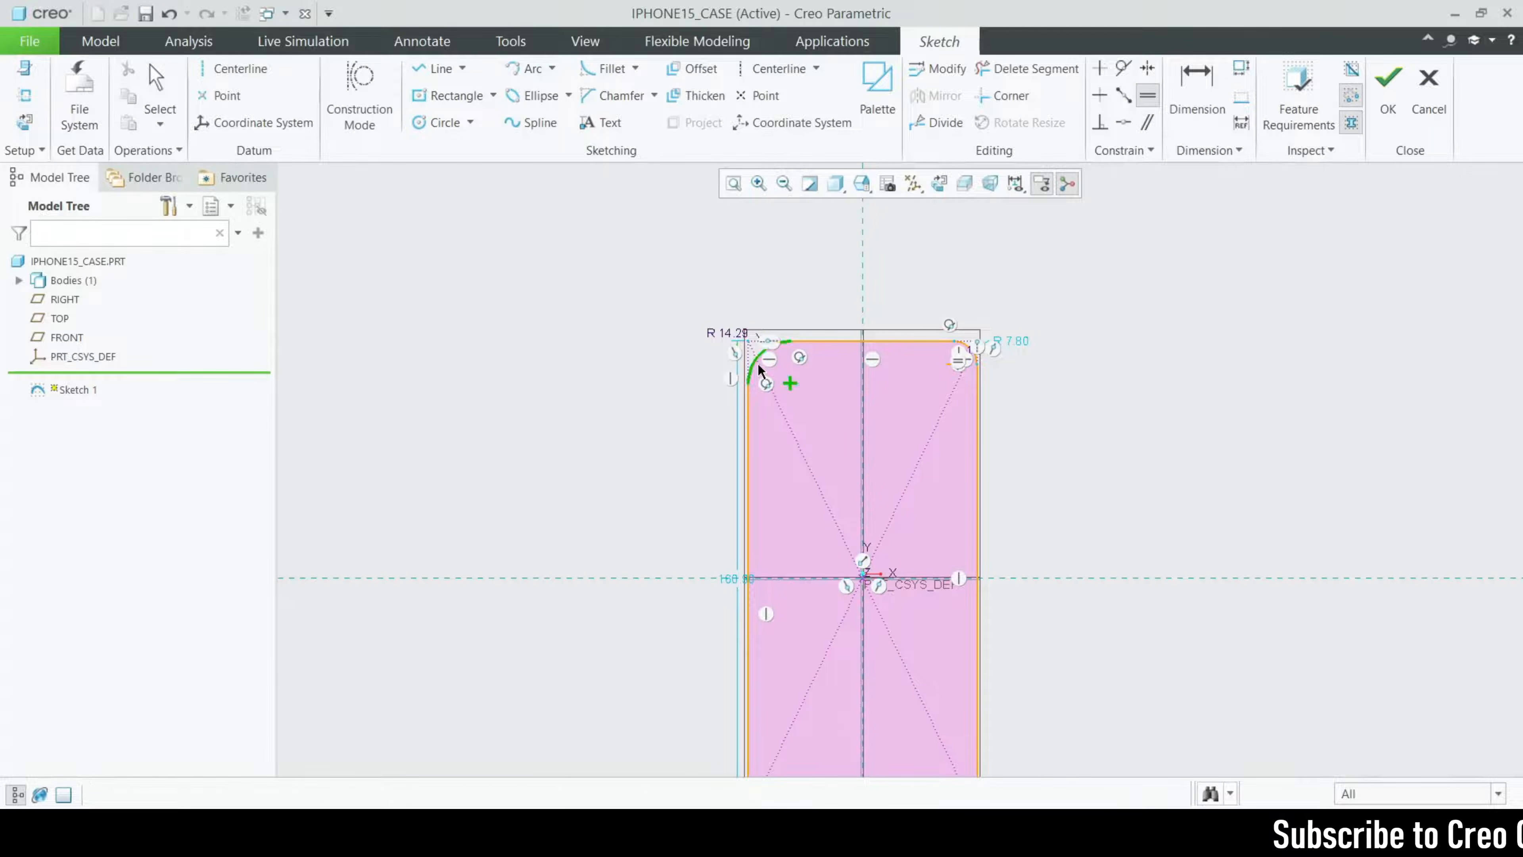
click(970, 351)
scroll(970, 354, down, 3)
scroll(962, 618, up, 3)
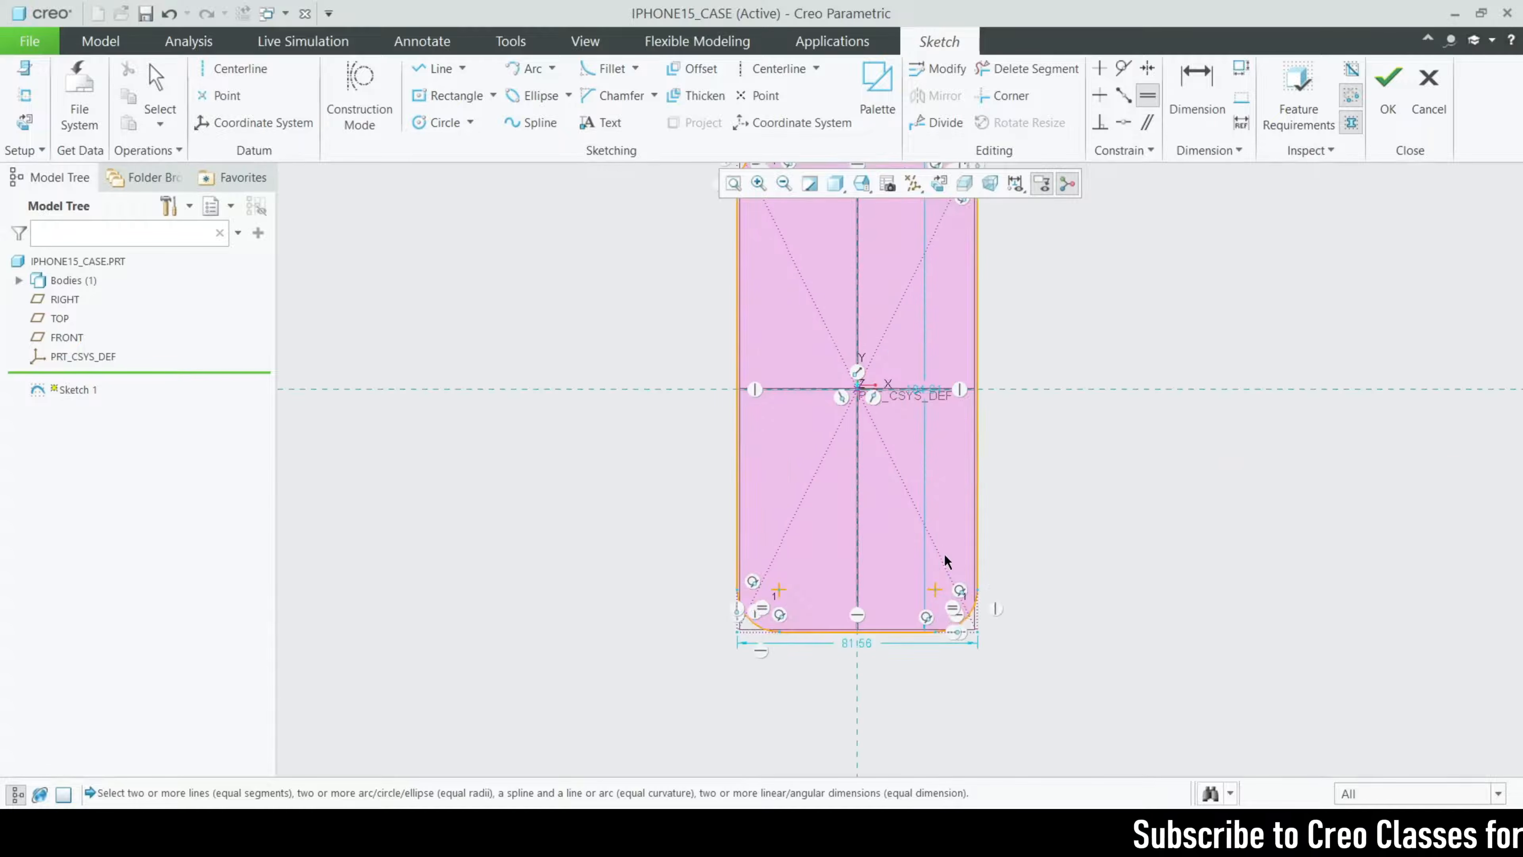
scroll(829, 609, down, 3)
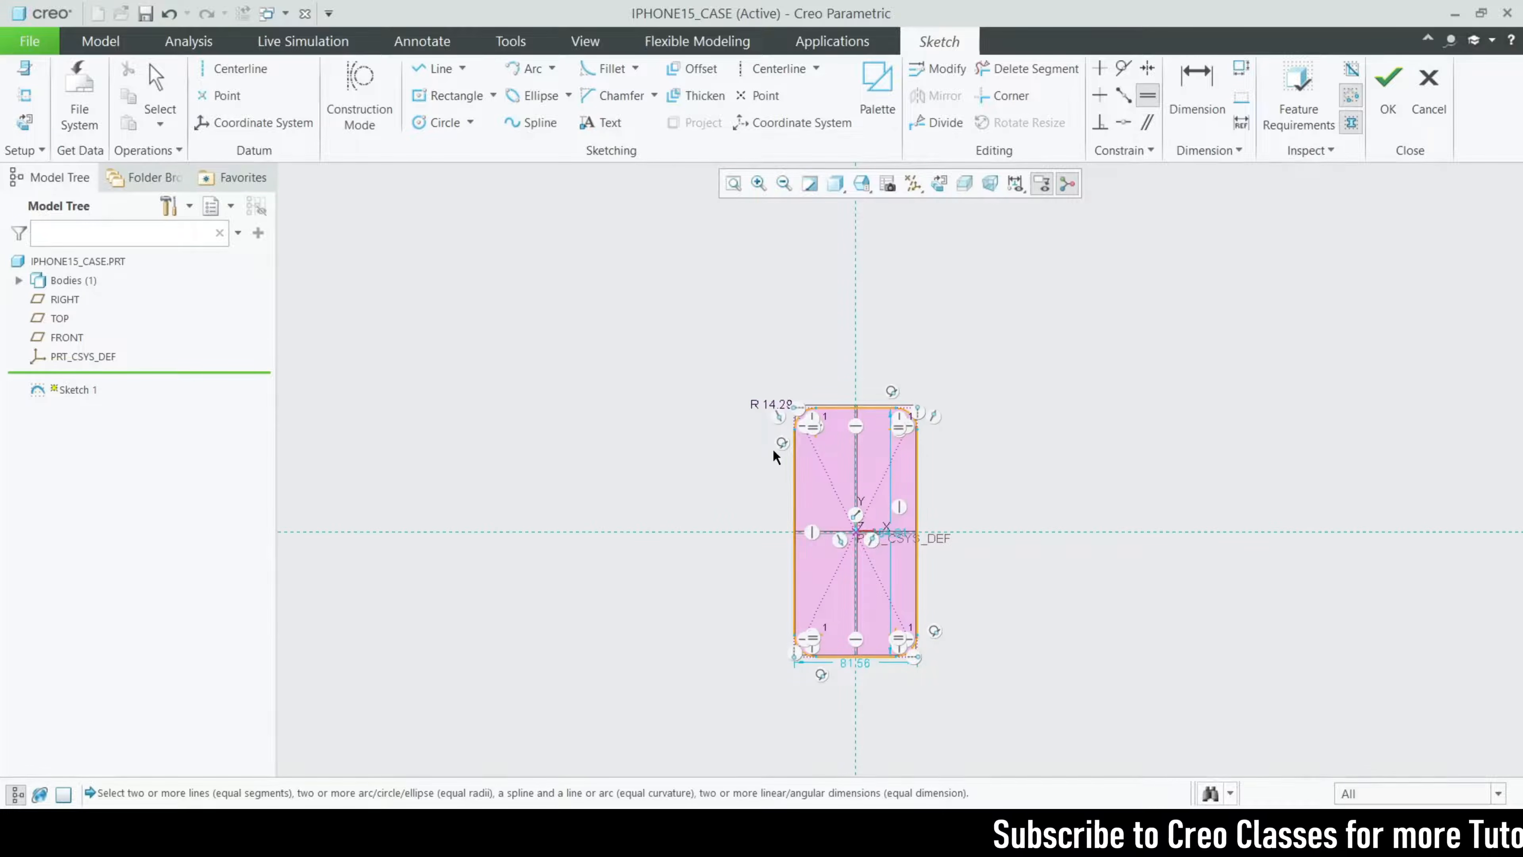
scroll(777, 459, up, 3)
scroll(749, 390, down, 3)
scroll(870, 477, up, 3)
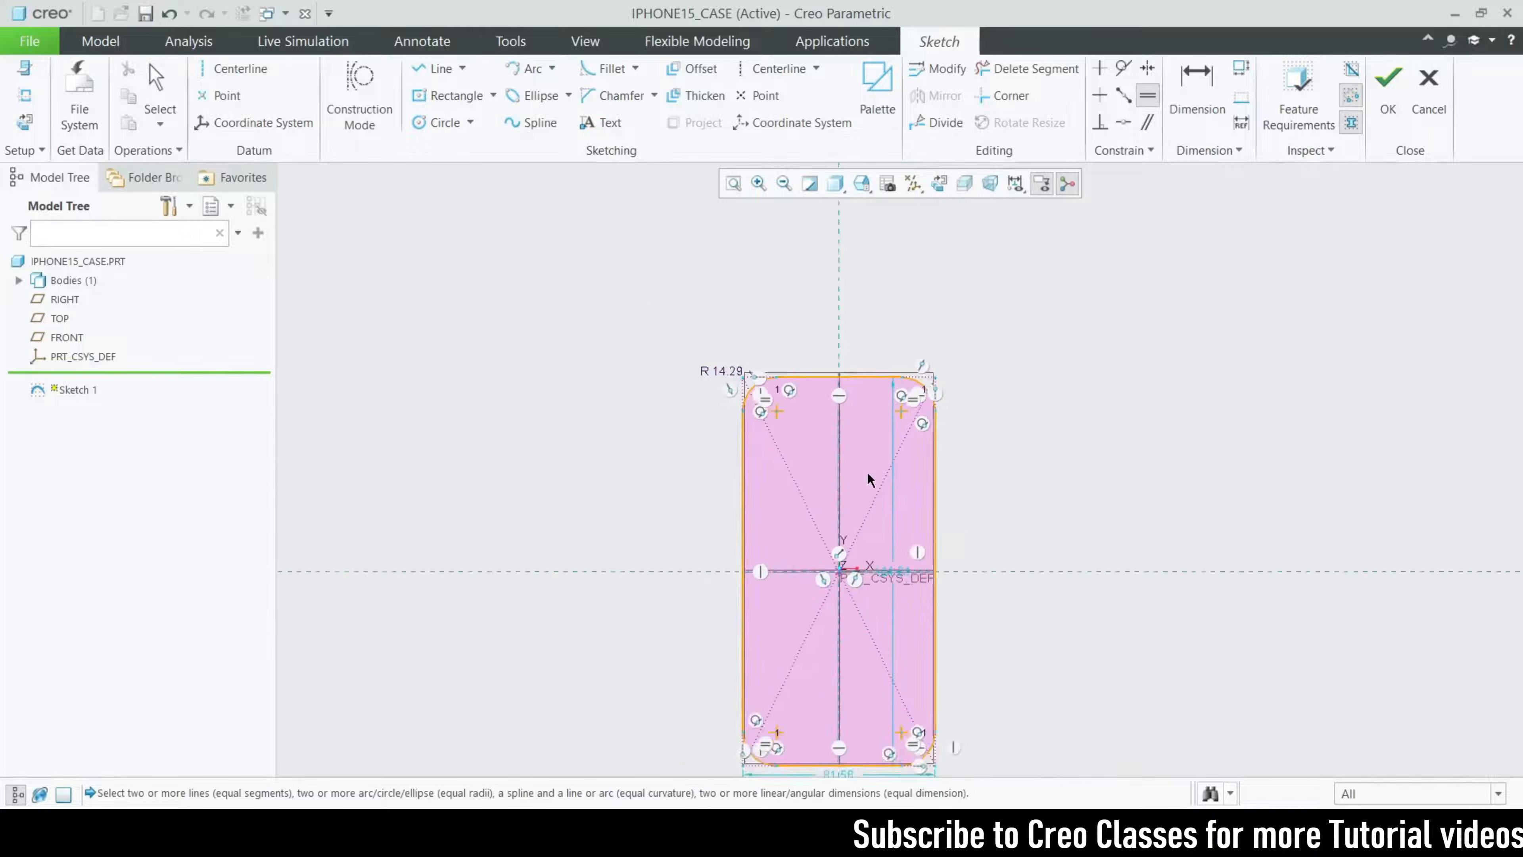
- Offset the whole rounded outline as a loop outward by 3 and finish the sketch
scroll(877, 537, down, 1)
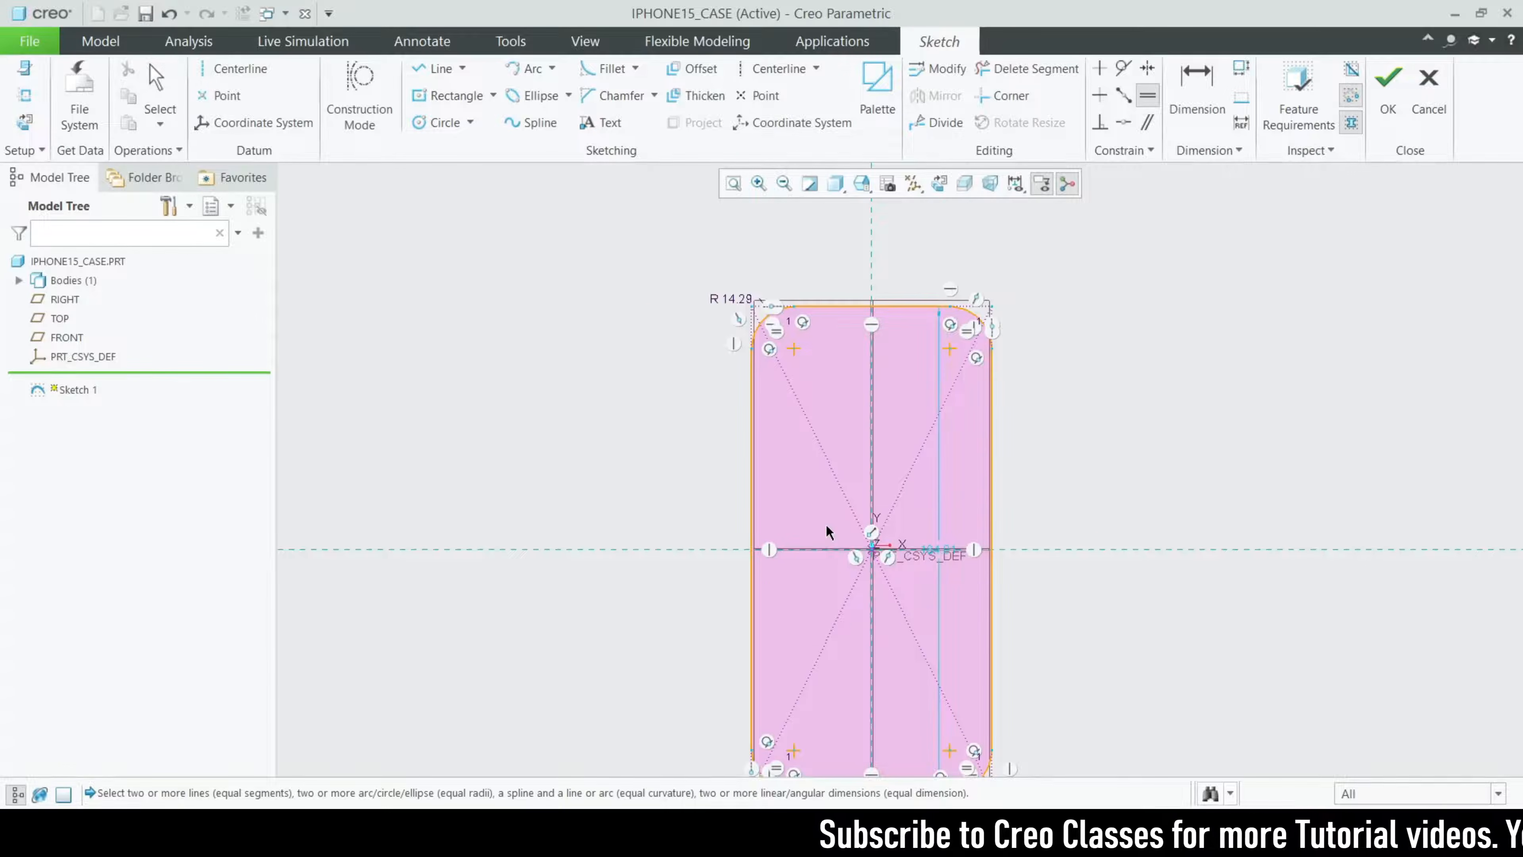
click(692, 68)
click(1419, 99)
click(906, 307)
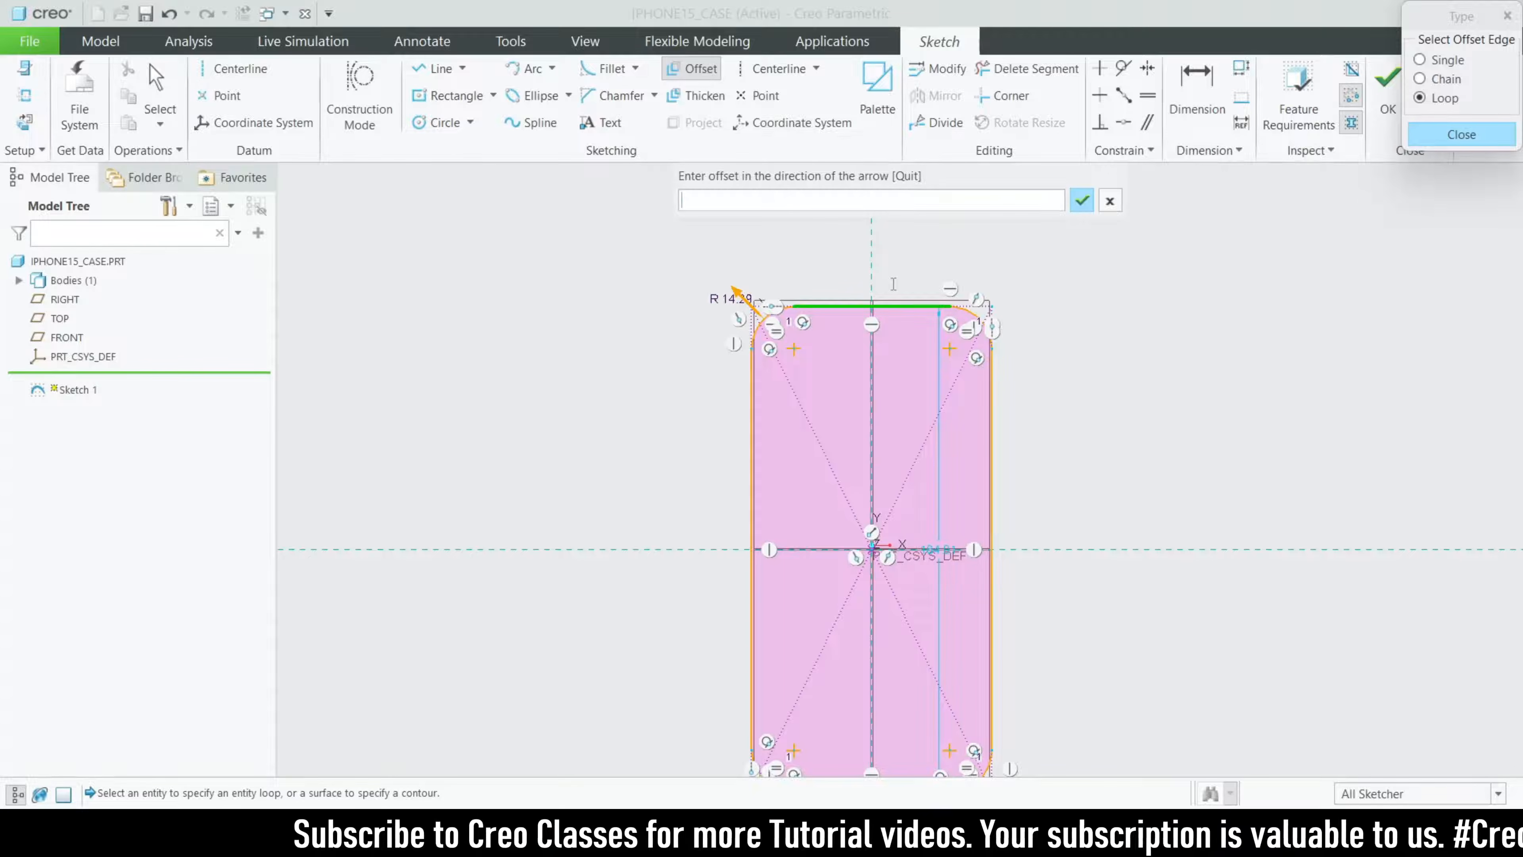
text(3)
key(Return)
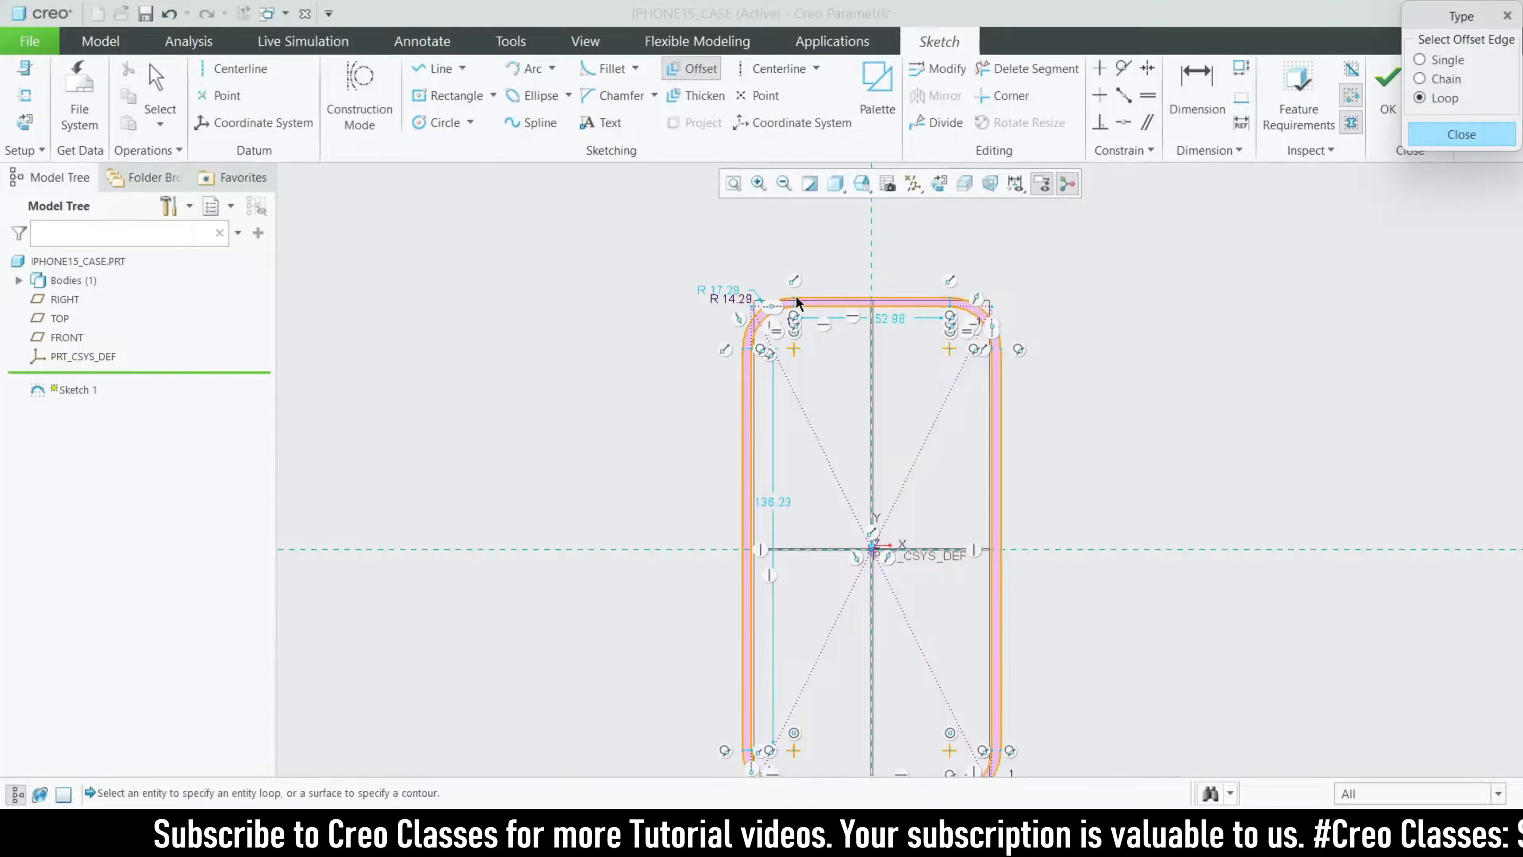
scroll(795, 298, down, 1)
scroll(698, 294, up, 2)
scroll(750, 441, down, 2)
scroll(714, 265, up, 1)
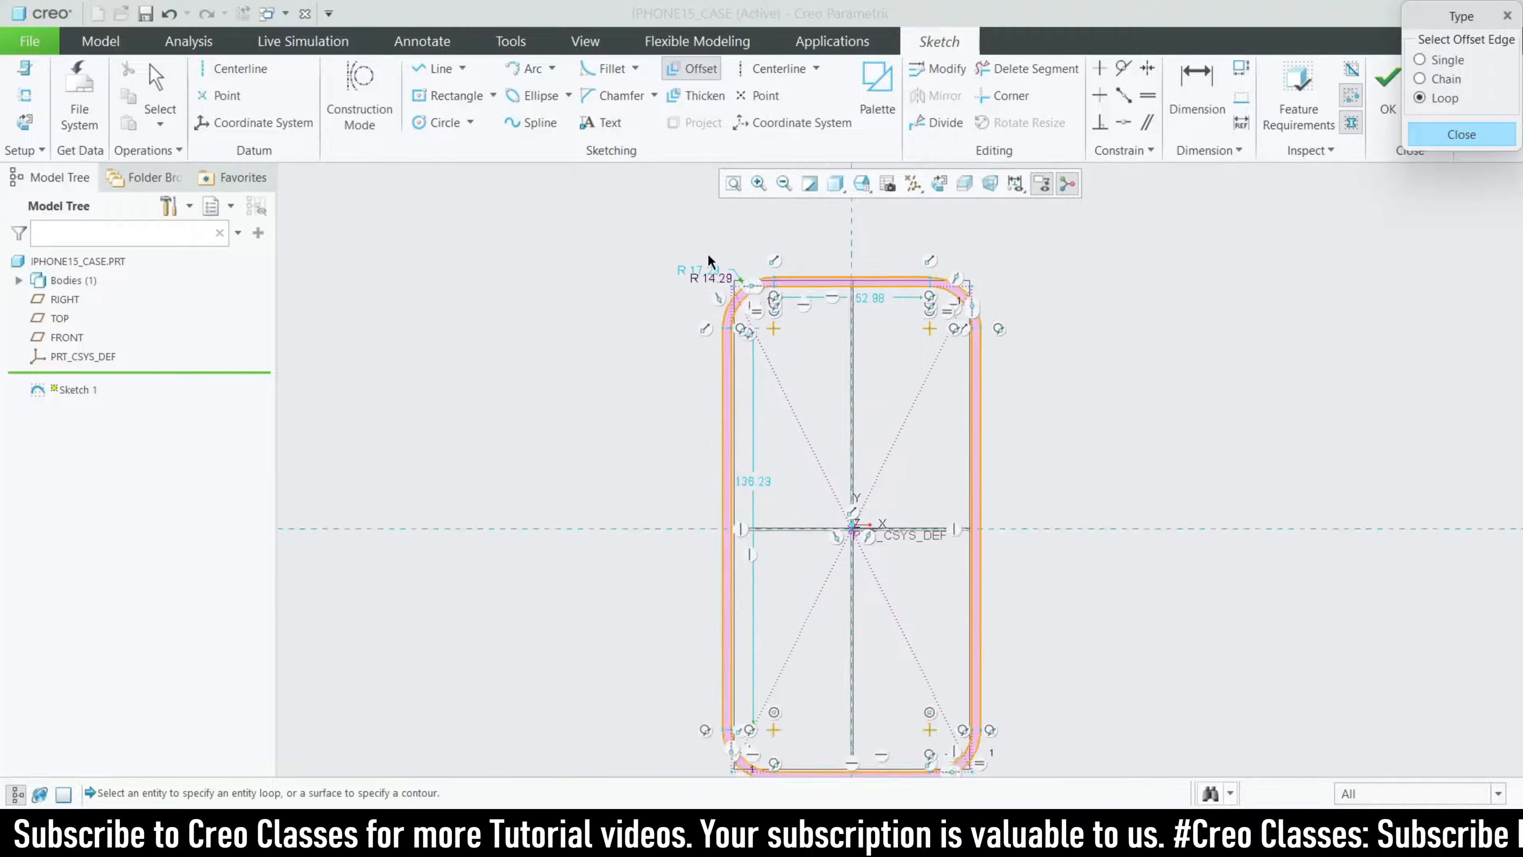
scroll(763, 278, down, 2)
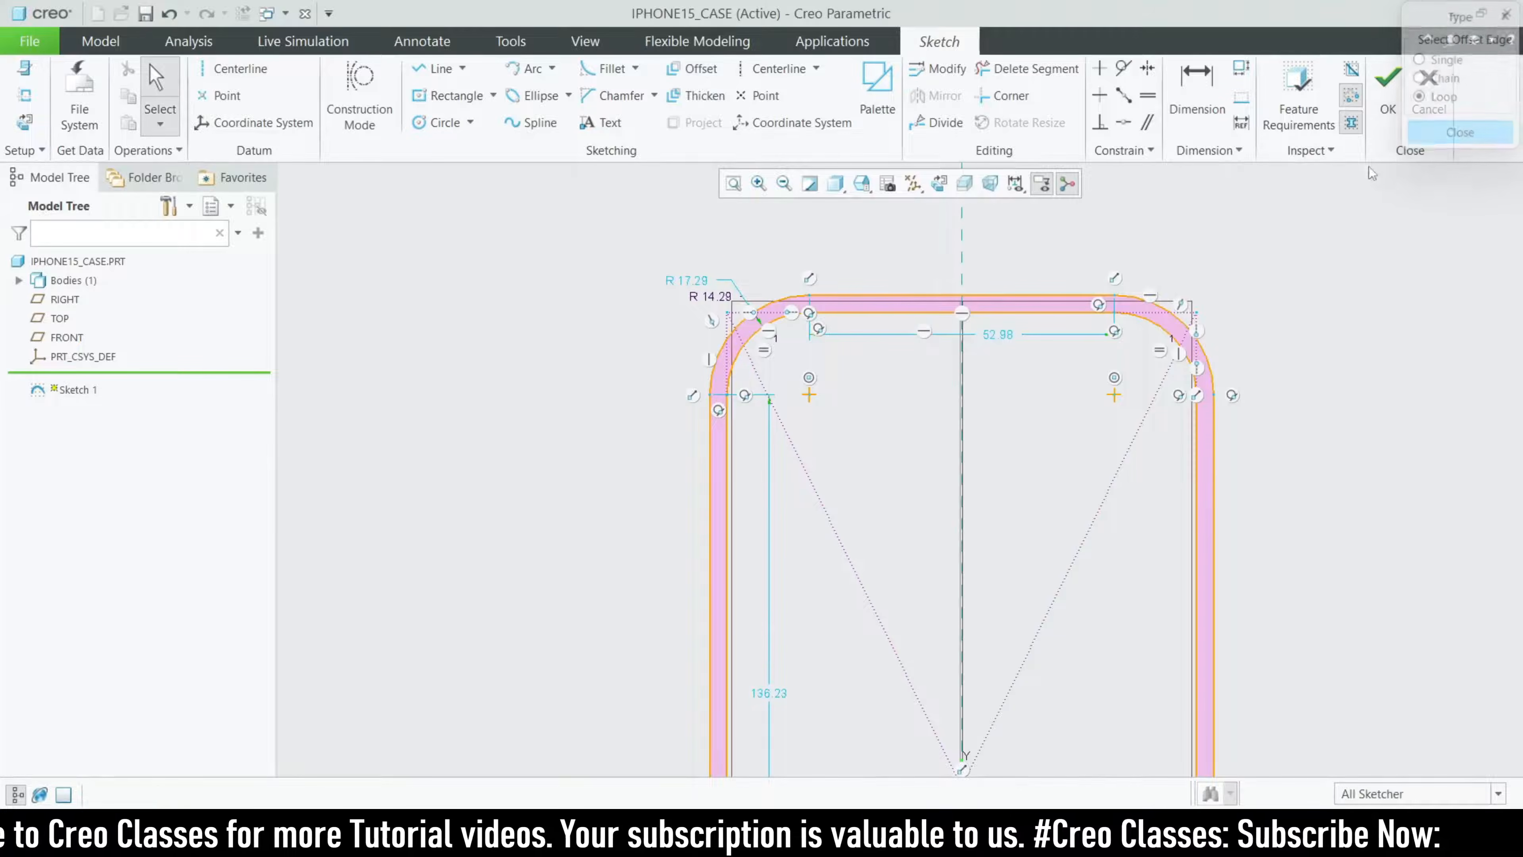
click(1427, 136)
click(1387, 81)
- Extrude the ring-shaped sketch as a solid with the proposed depth
click(673, 90)
middle_drag(824, 437, 772, 446)
middle_click(779, 438)
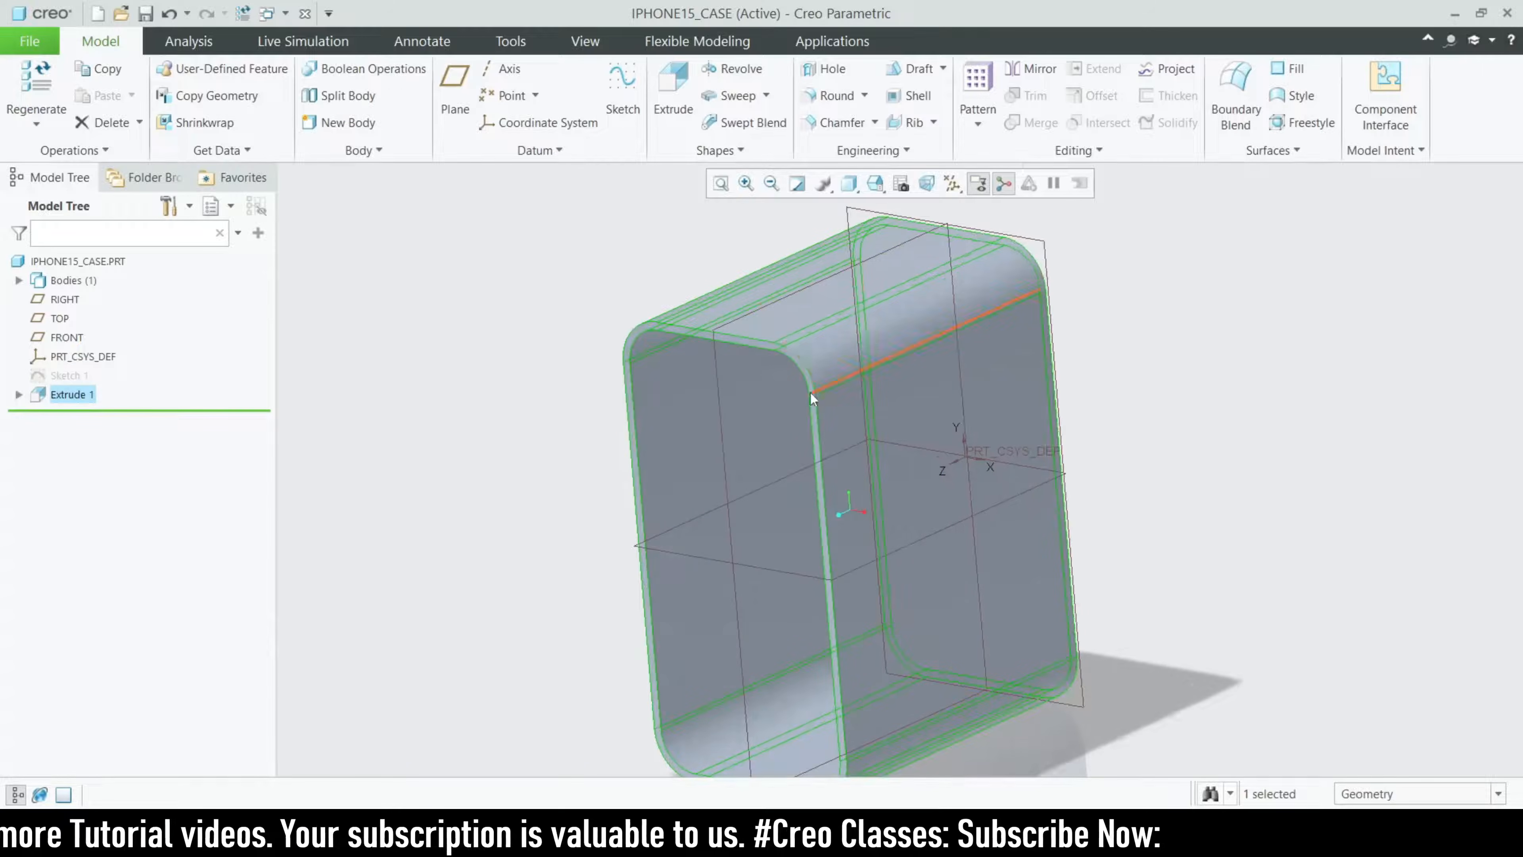
- Reopen the extrusion's definition for editing and display the model shaded with edges
click(92, 405)
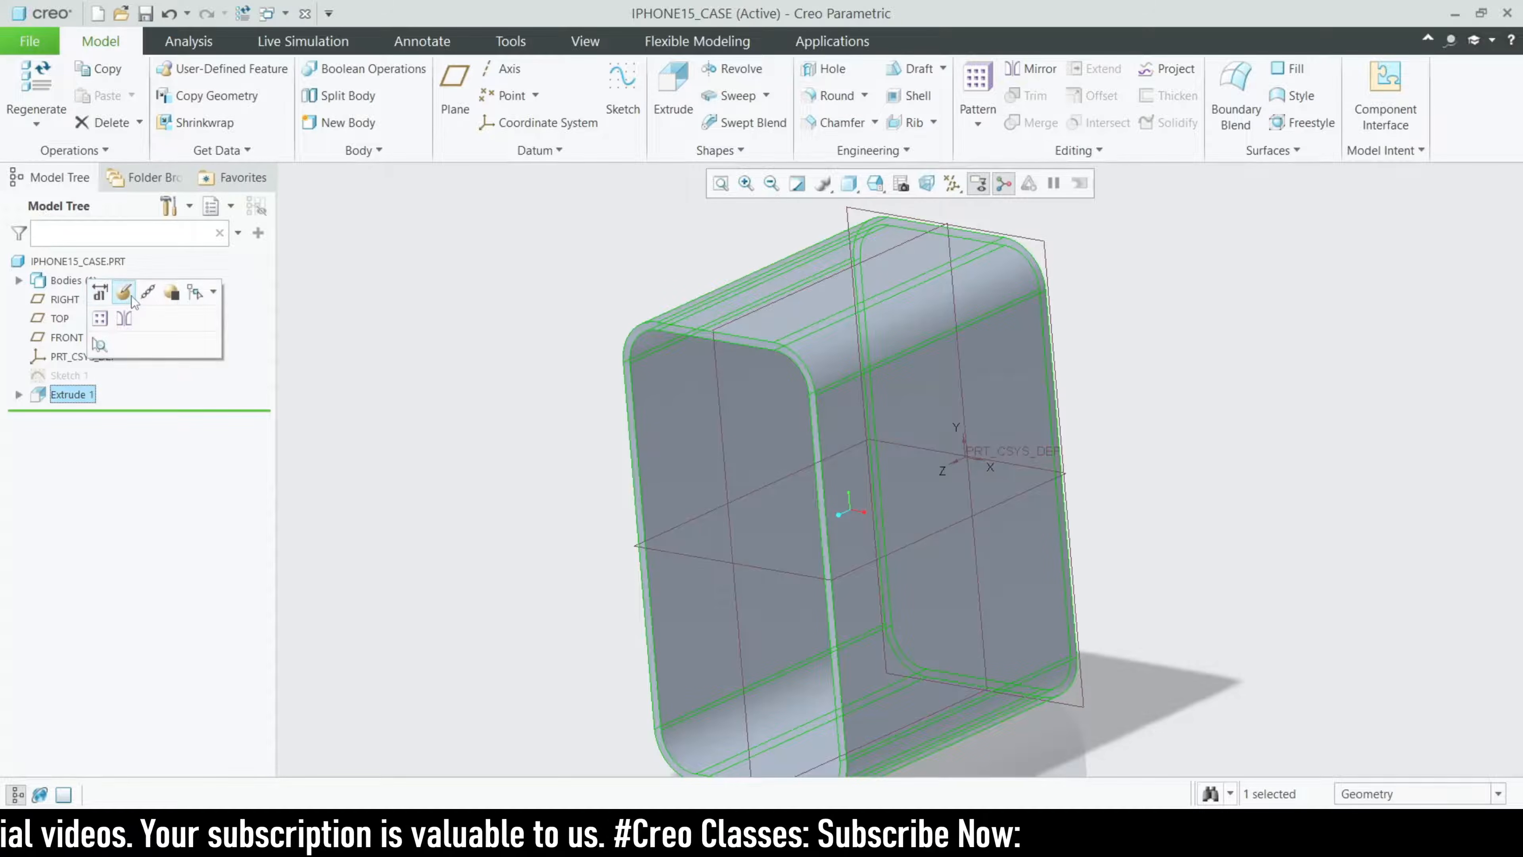
click(126, 294)
click(951, 189)
click(953, 188)
click(849, 182)
click(890, 231)
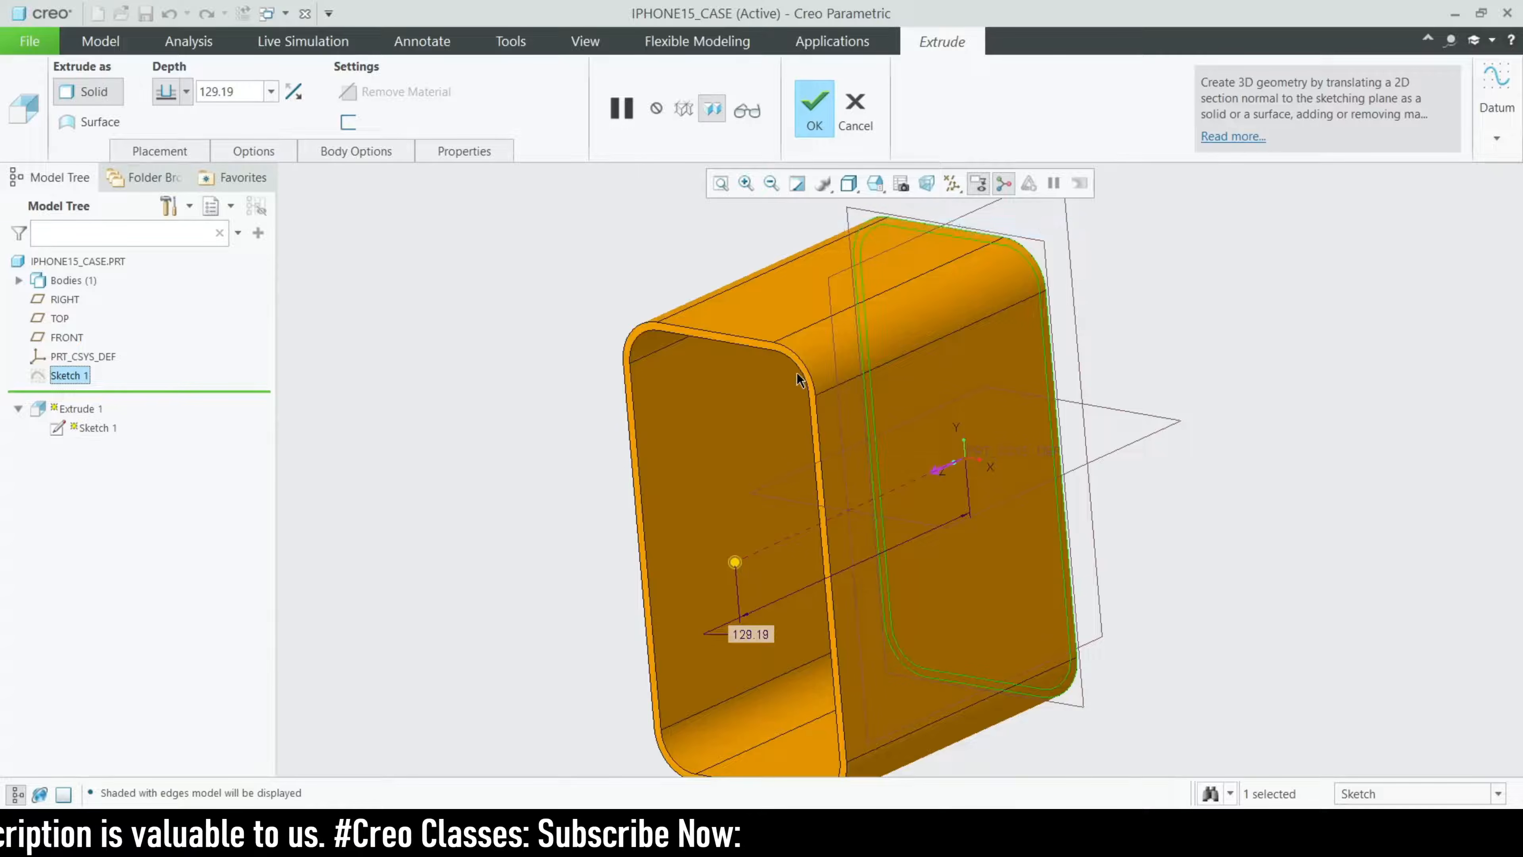
- Set the frame extrusion's depth to 8.45
drag(735, 558, 1006, 423)
mouse_move(1006, 423)
middle_down()
mouse_move(921, 622)
mouse_move(926, 603)
middle_up()
scroll(988, 393, up, 1)
double_click(245, 93)
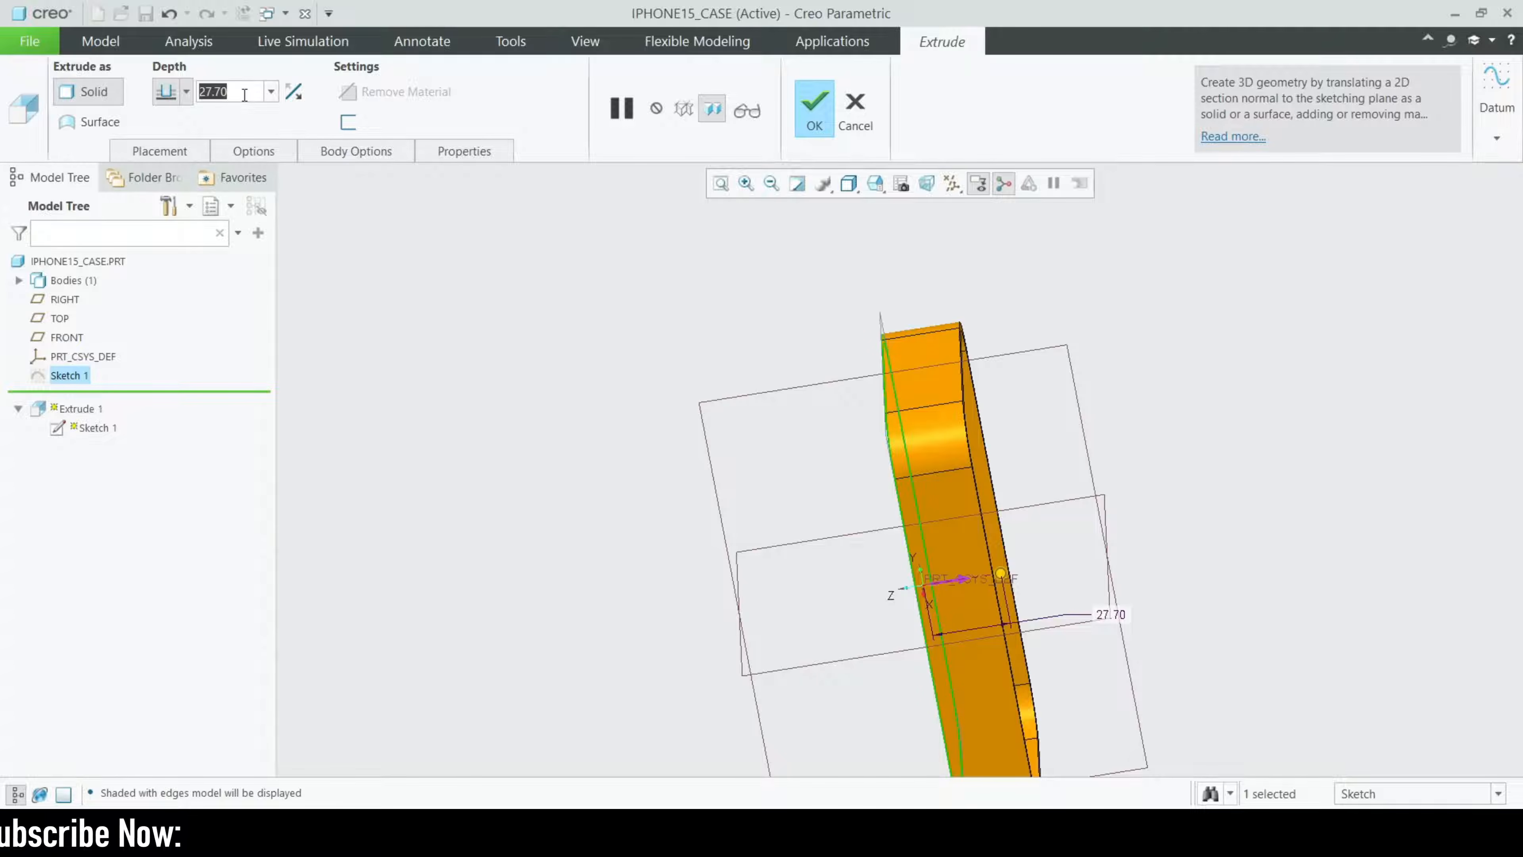
text(8.45)
key(Return)
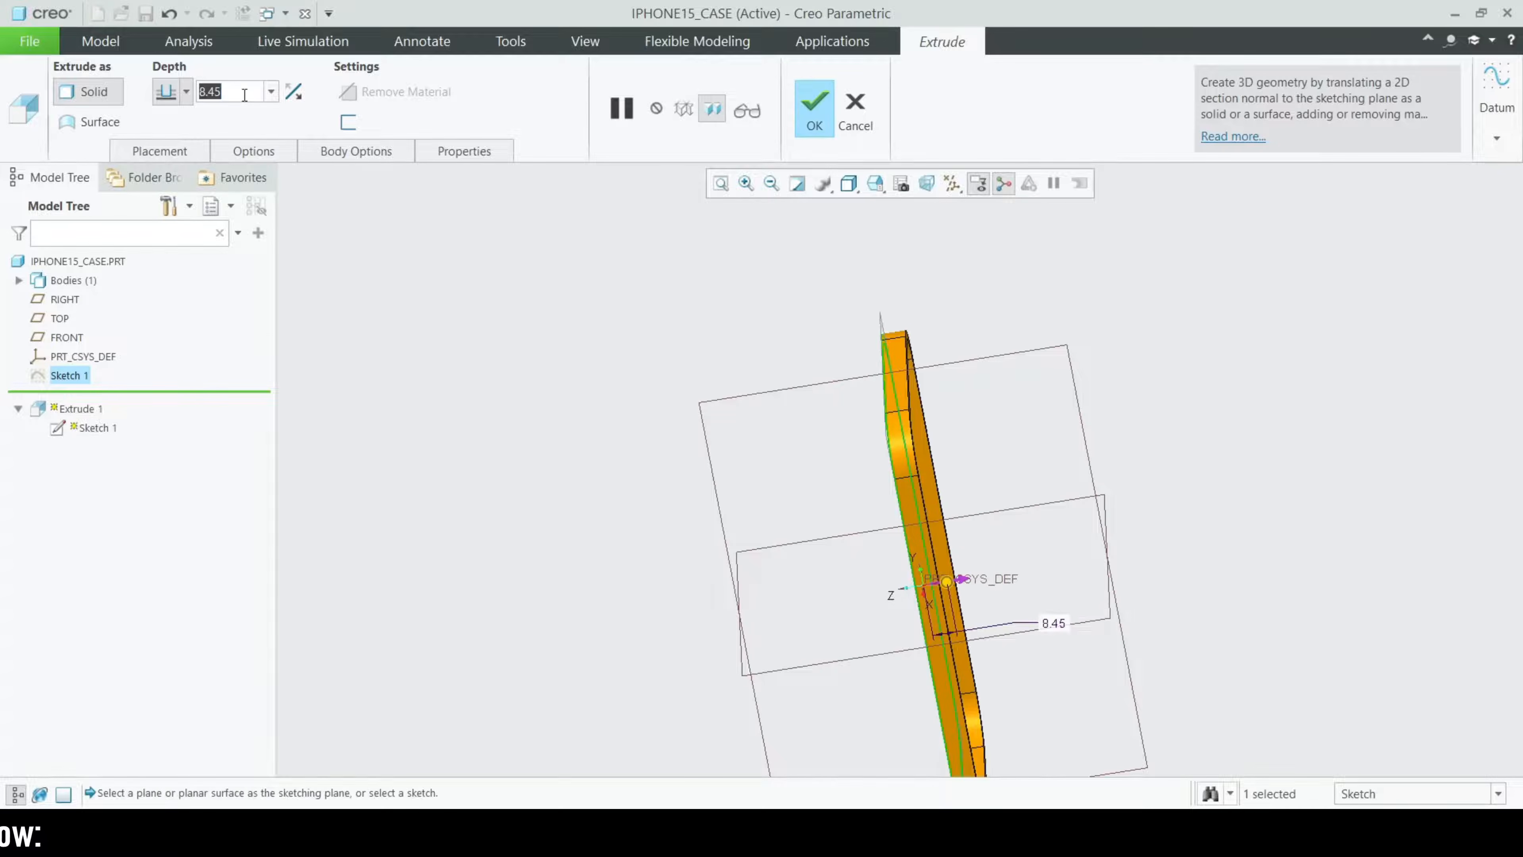
- Examine the extruded frame's thickness and rim from several angles
scroll(928, 483, up, 1)
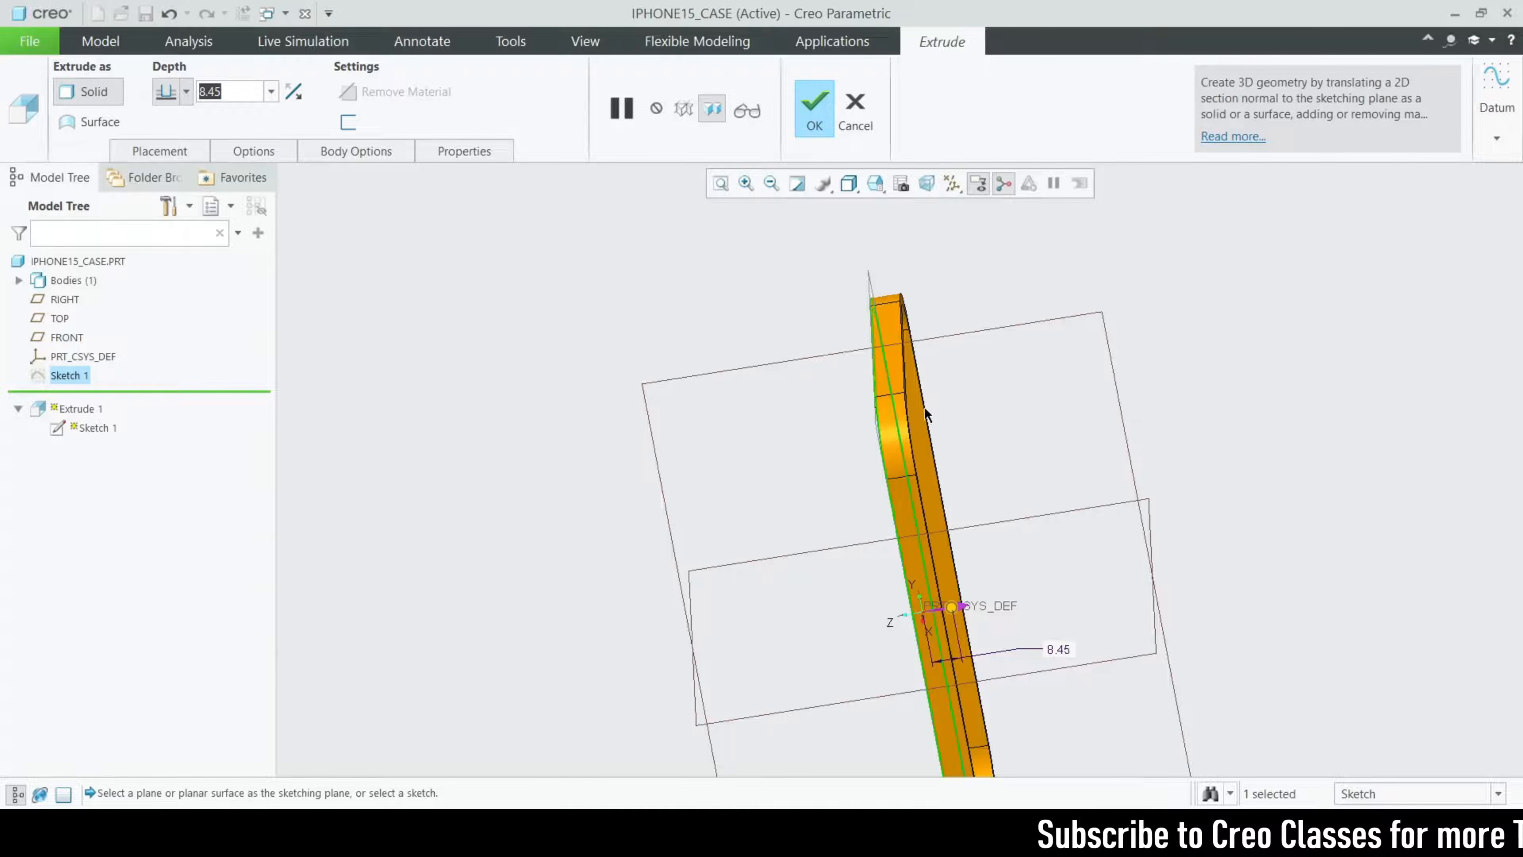
middle_drag(954, 442, 859, 509)
middle_drag(791, 441, 873, 496)
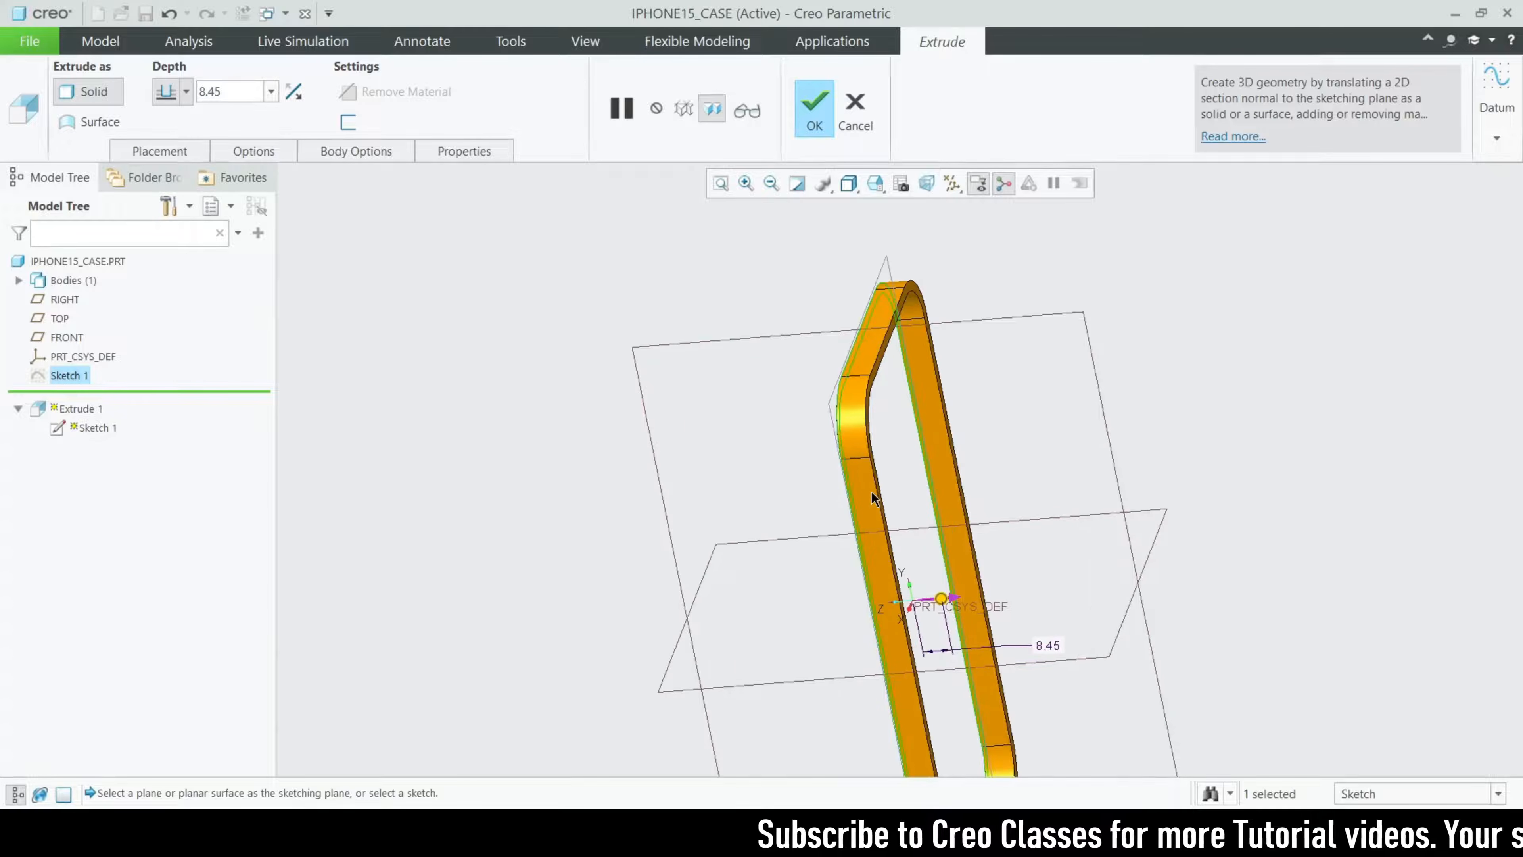
scroll(1051, 648, up, 1)
scroll(1017, 613, down, 1)
middle_drag(1040, 515, 1081, 527)
scroll(869, 383, down, 4)
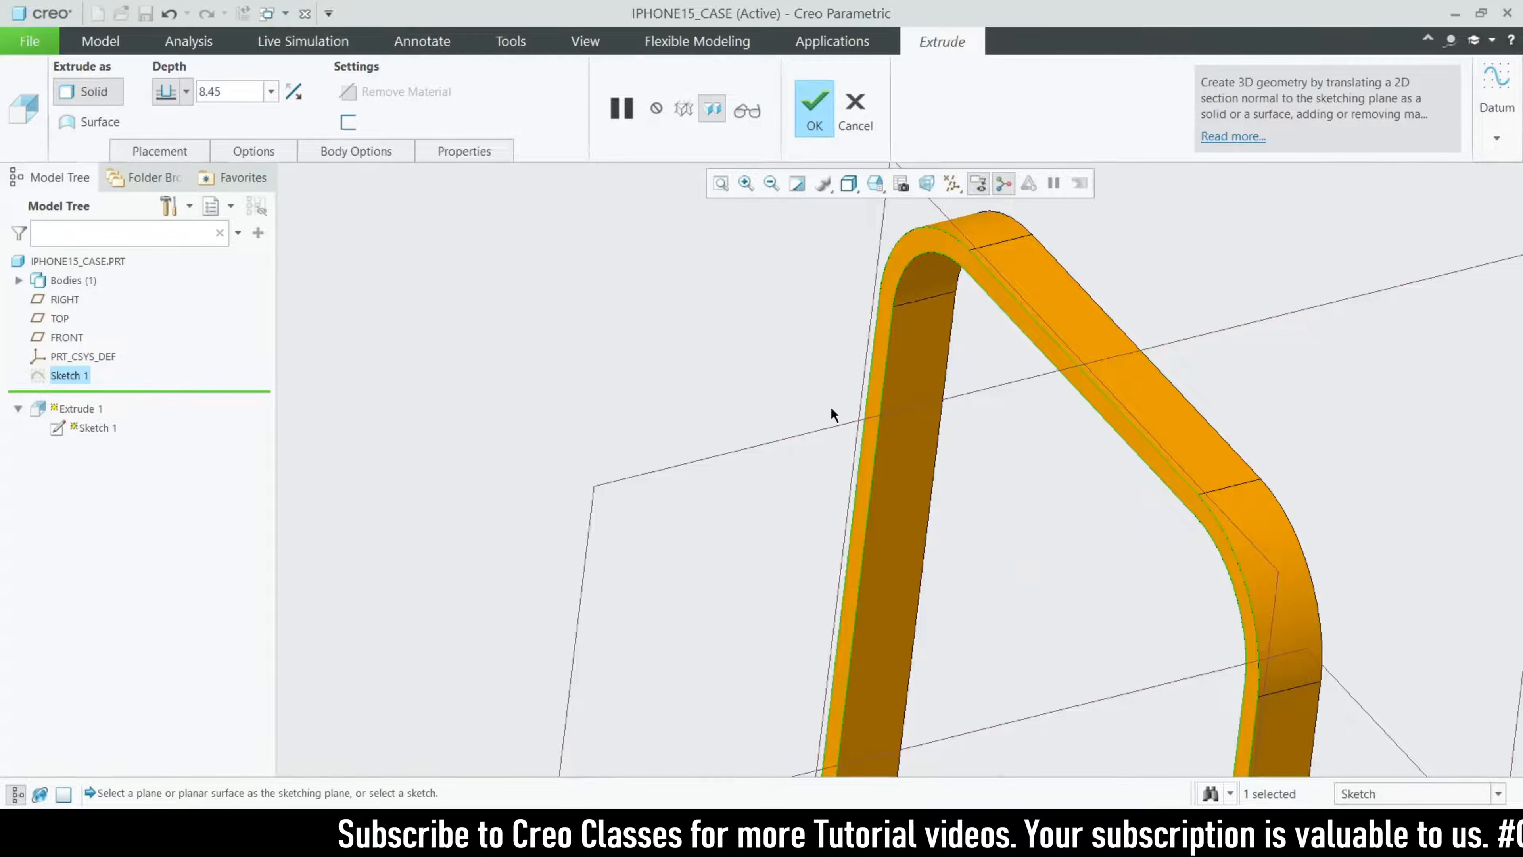
scroll(834, 406, up, 2)
scroll(950, 514, down, 1)
- Extend the frame extrusion on its second side as well, with a blind depth of 1
click(245, 153)
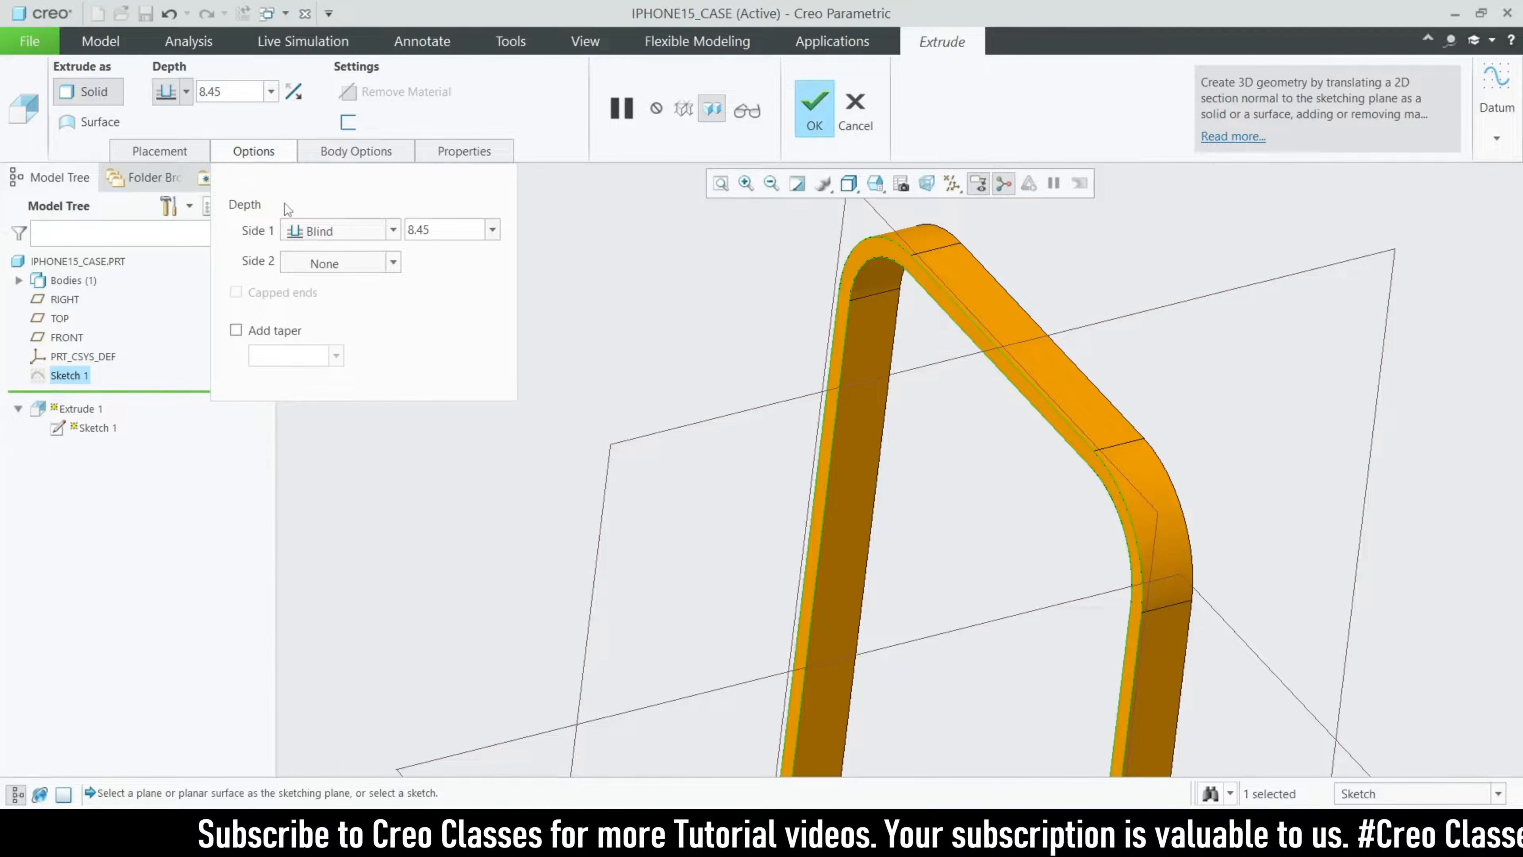
click(312, 264)
click(341, 280)
double_click(448, 263)
text(1)
key(Return)
middle_drag(861, 417, 847, 445)
middle_drag(877, 251, 830, 366)
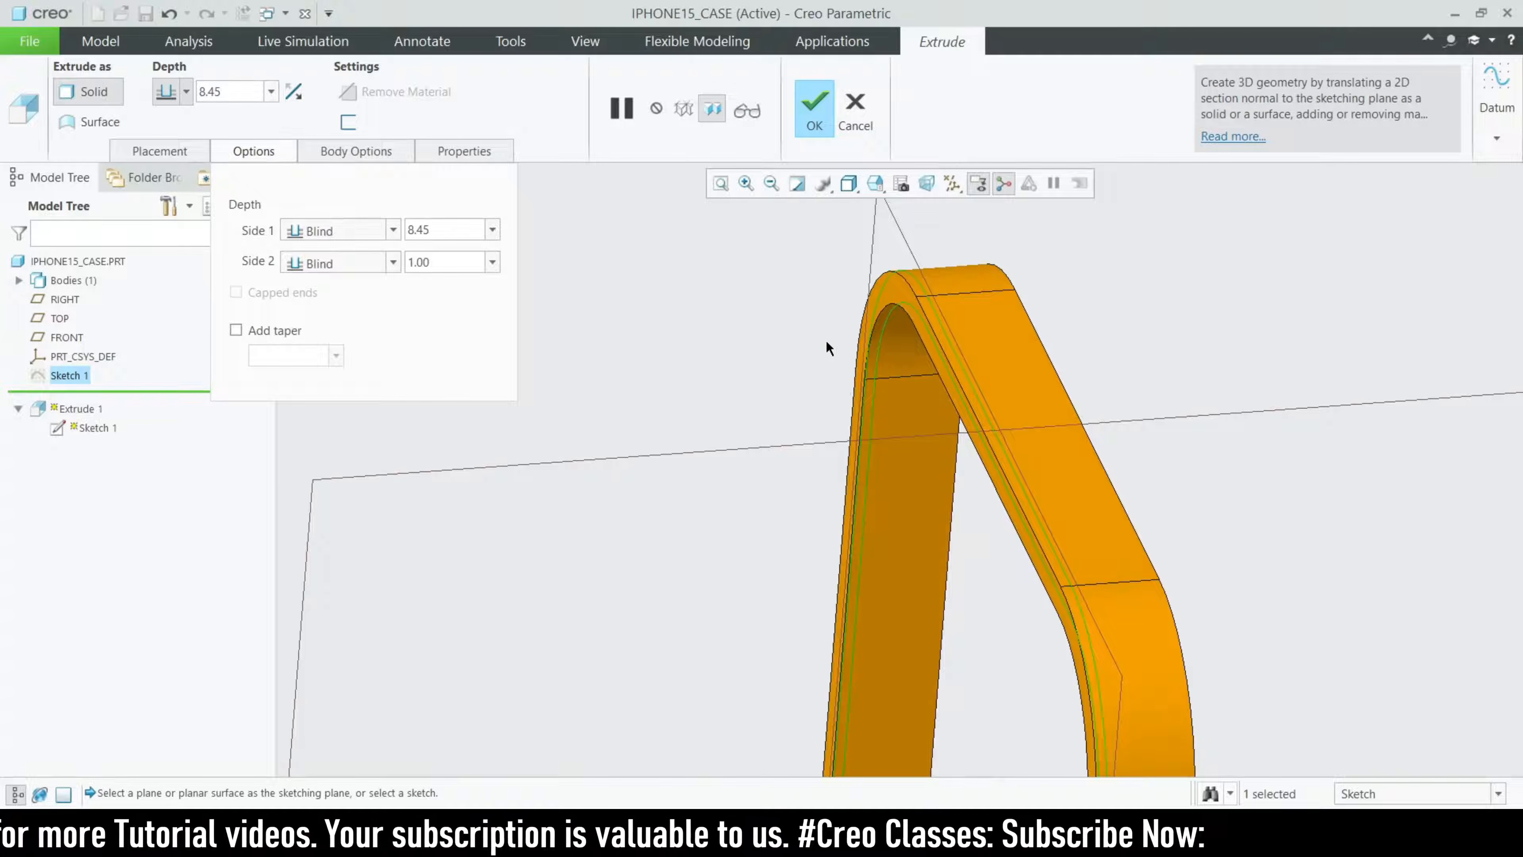
- Complete the redefinition of the two-sided frame extrusion
click(809, 114)
click(665, 360)
middle_drag(665, 360, 684, 422)
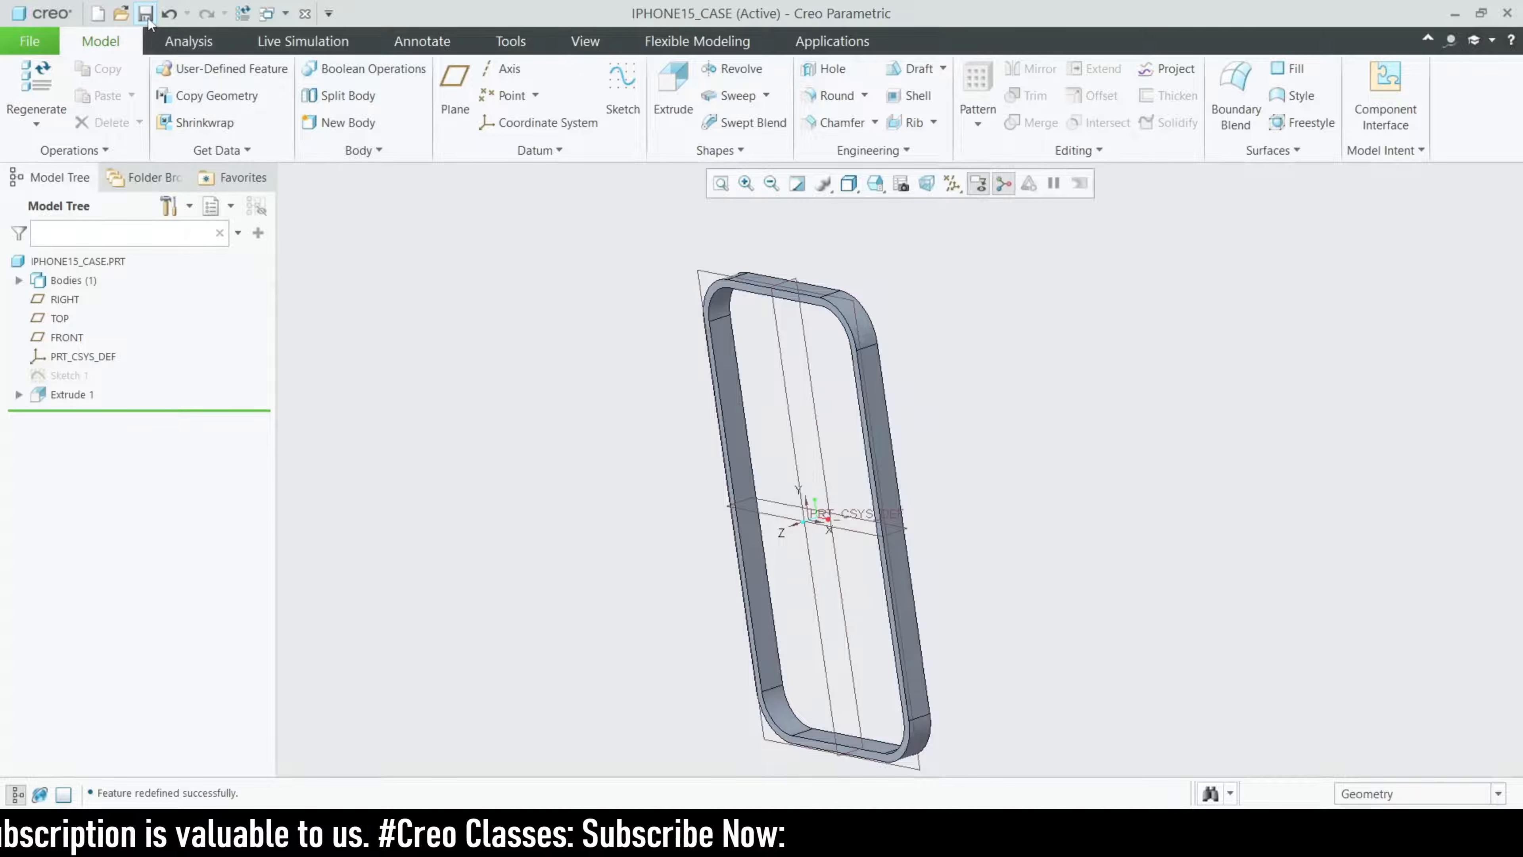
- Save IPHONE15_CASE.PRT in the "i phone15 promax" folder inside "cad models" on the Desktop
click(145, 13)
click(451, 261)
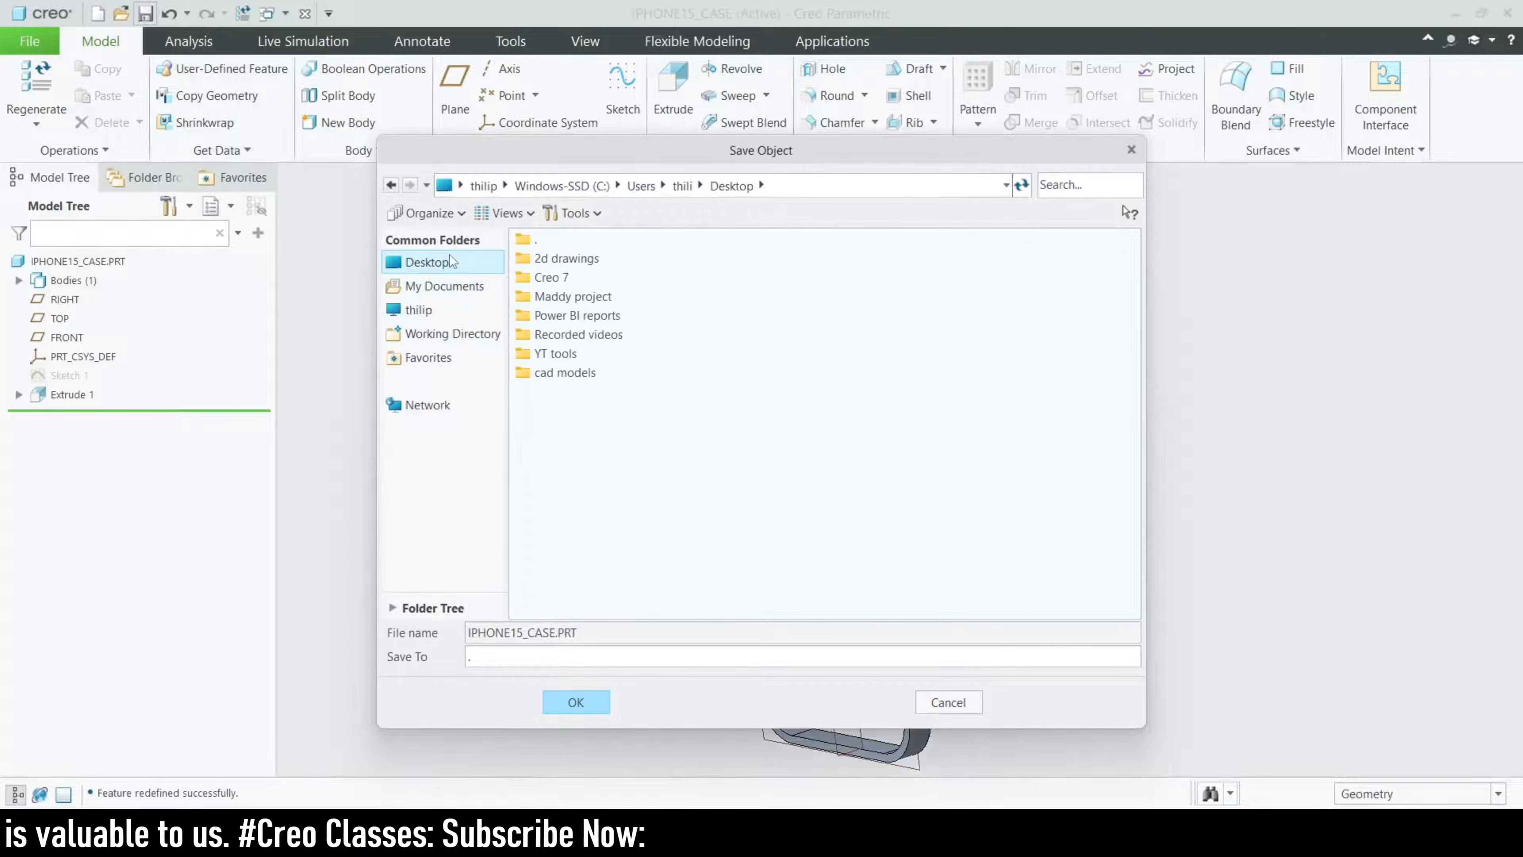
double_click(564, 372)
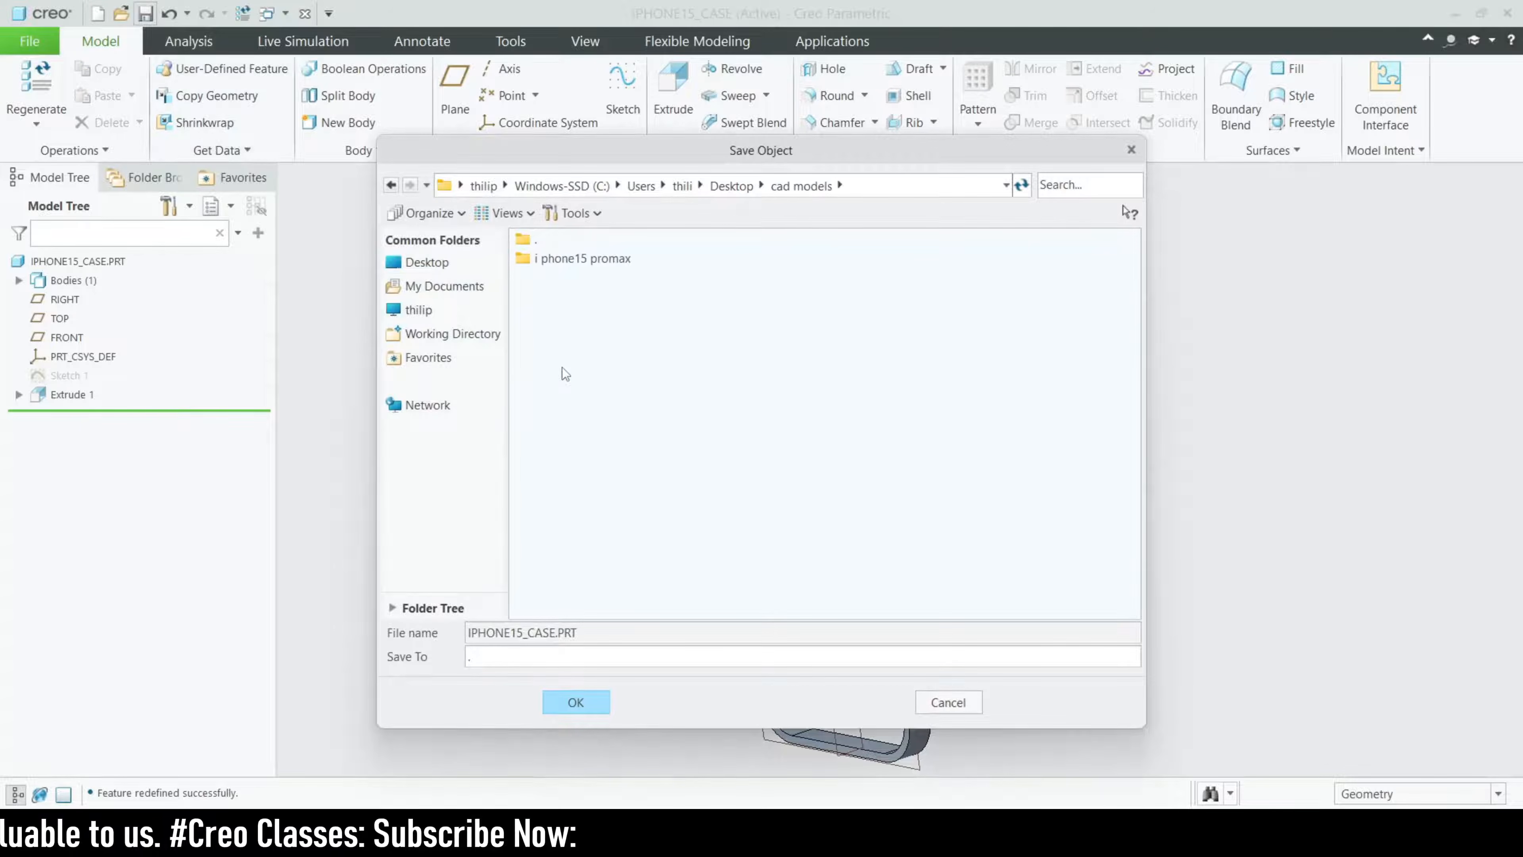
double_click(582, 259)
click(574, 703)
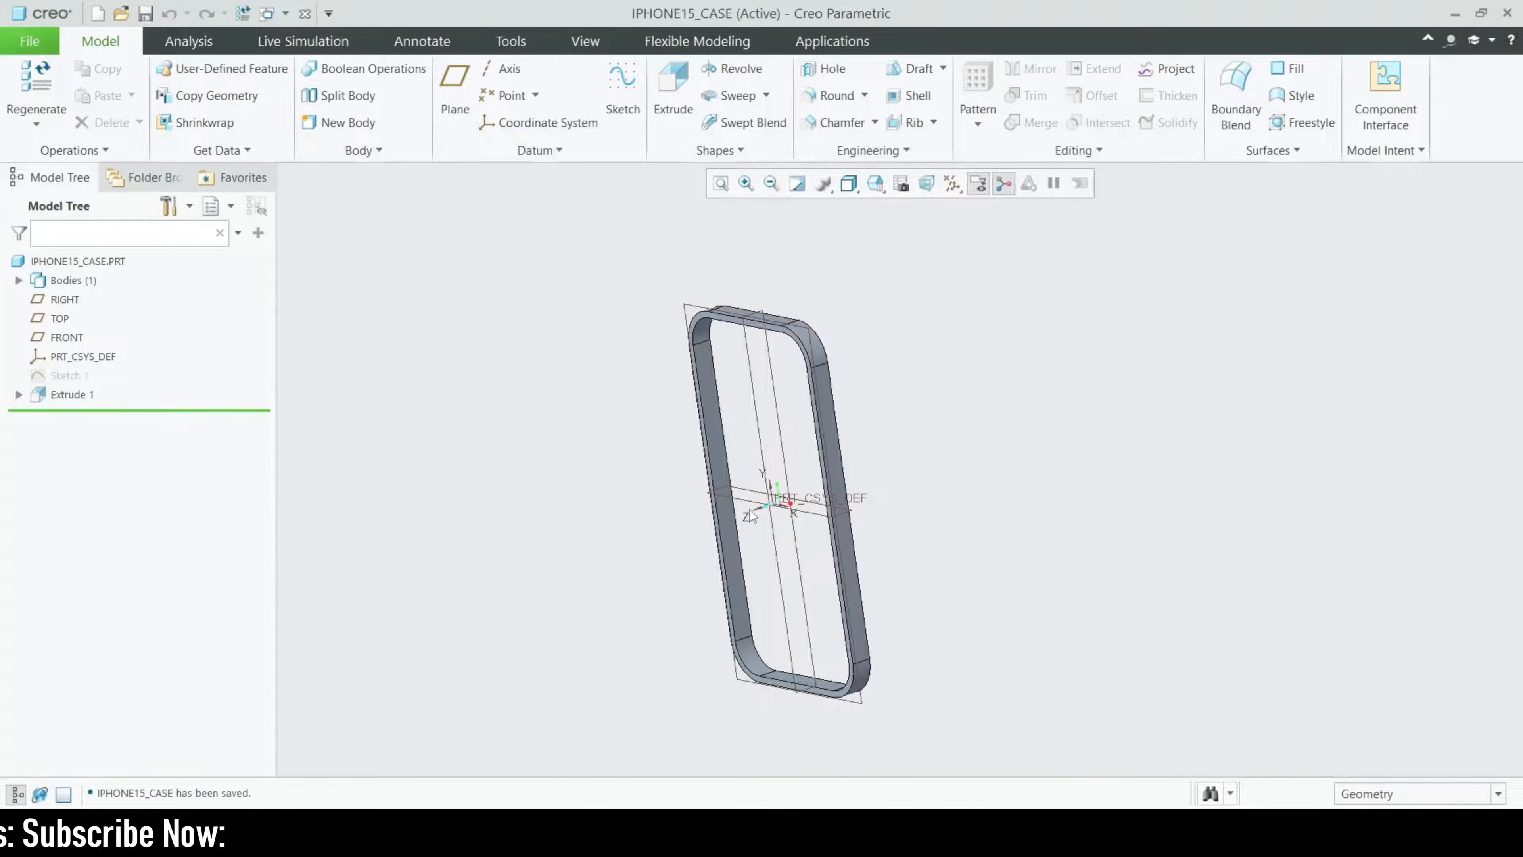
scroll(748, 515, down, 2)
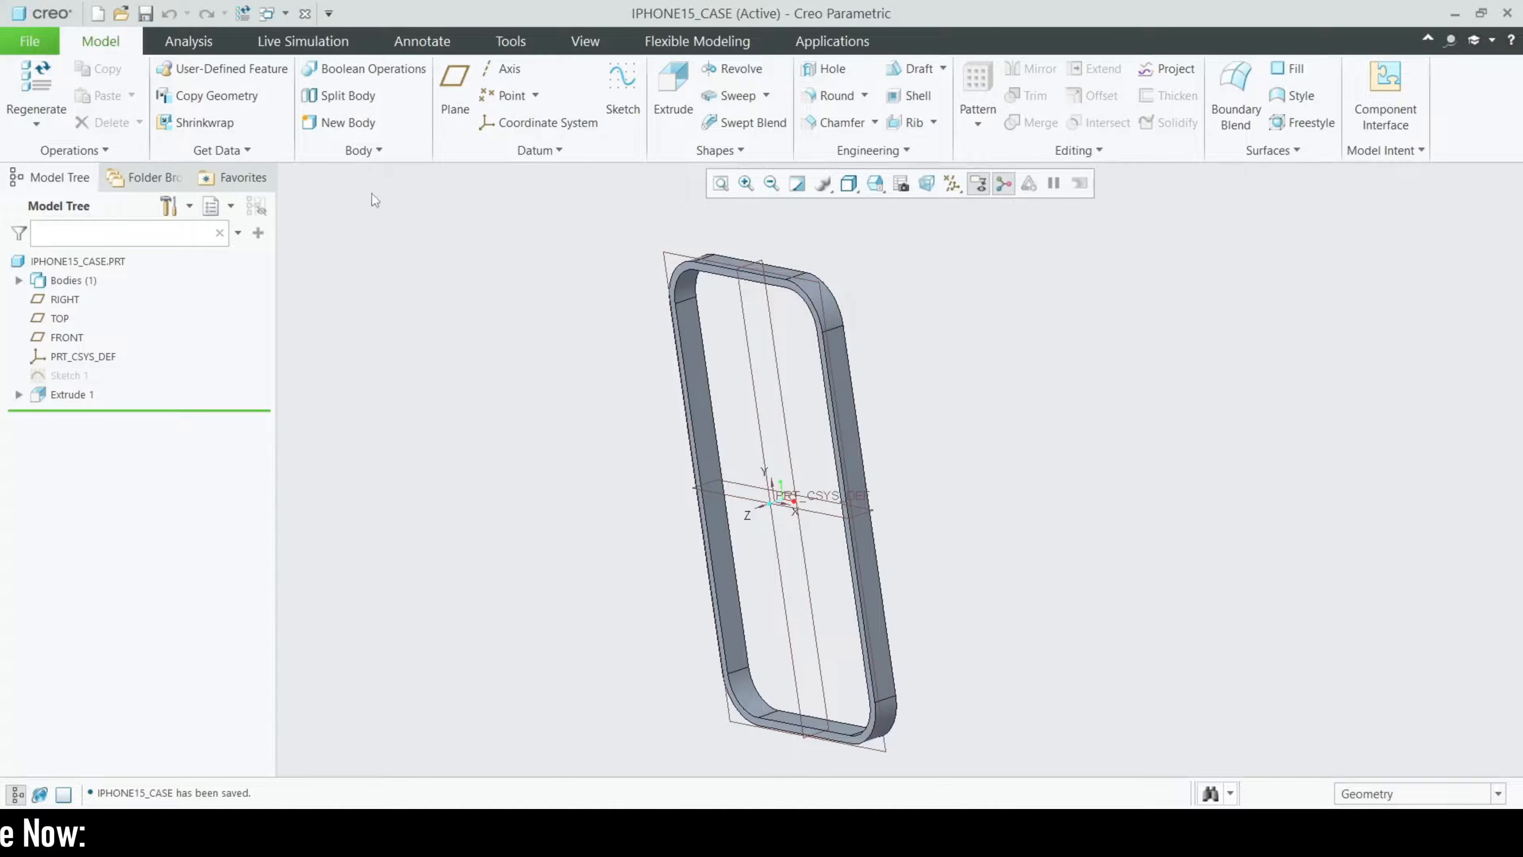
- Switch to the IPHONE15 part and close the open model windows
click(267, 14)
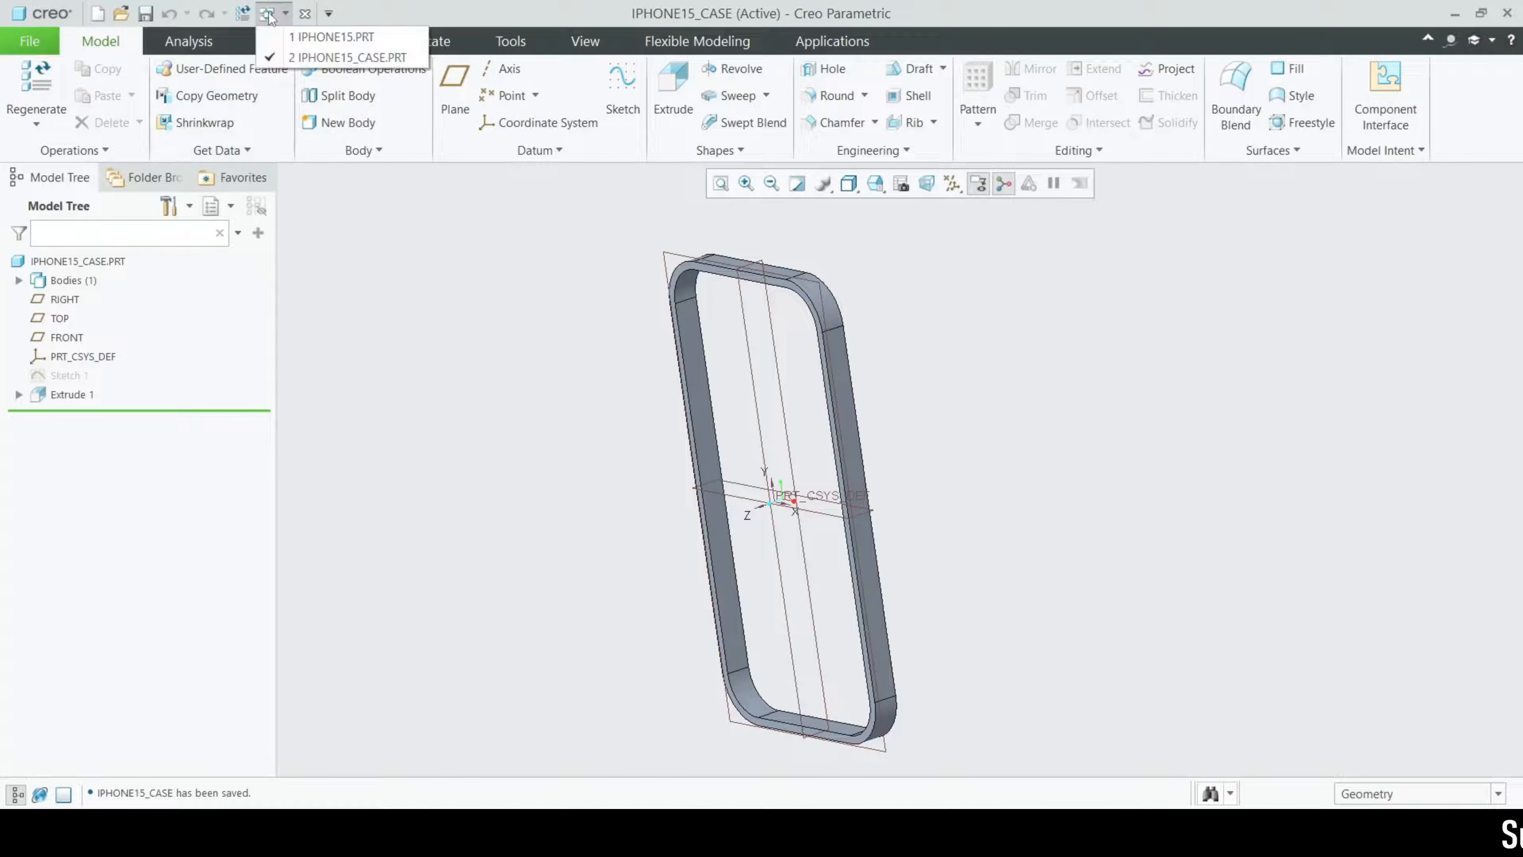
click(331, 36)
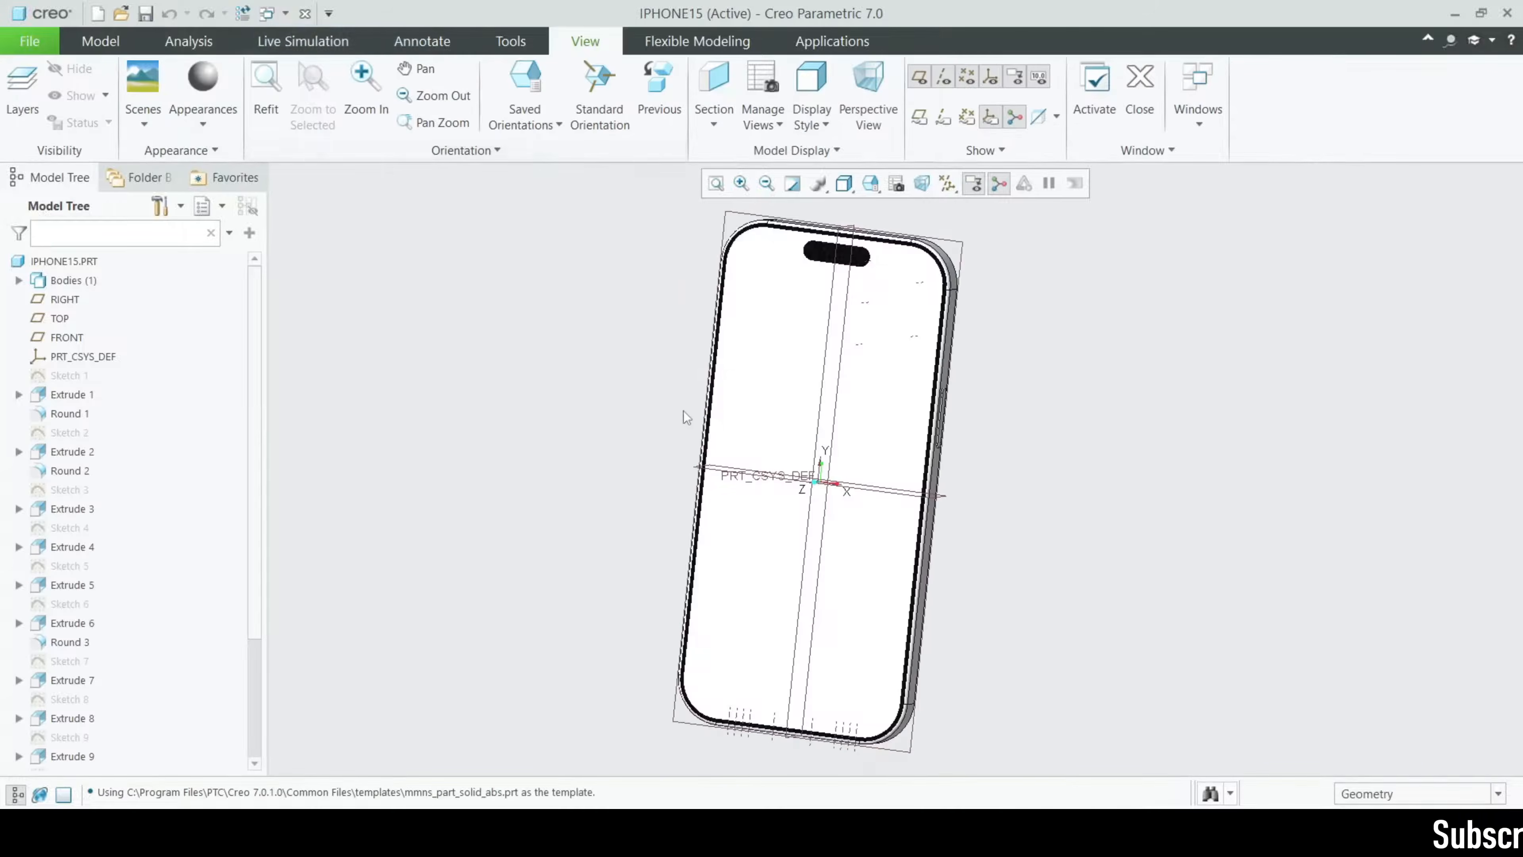
click(305, 14)
click(306, 14)
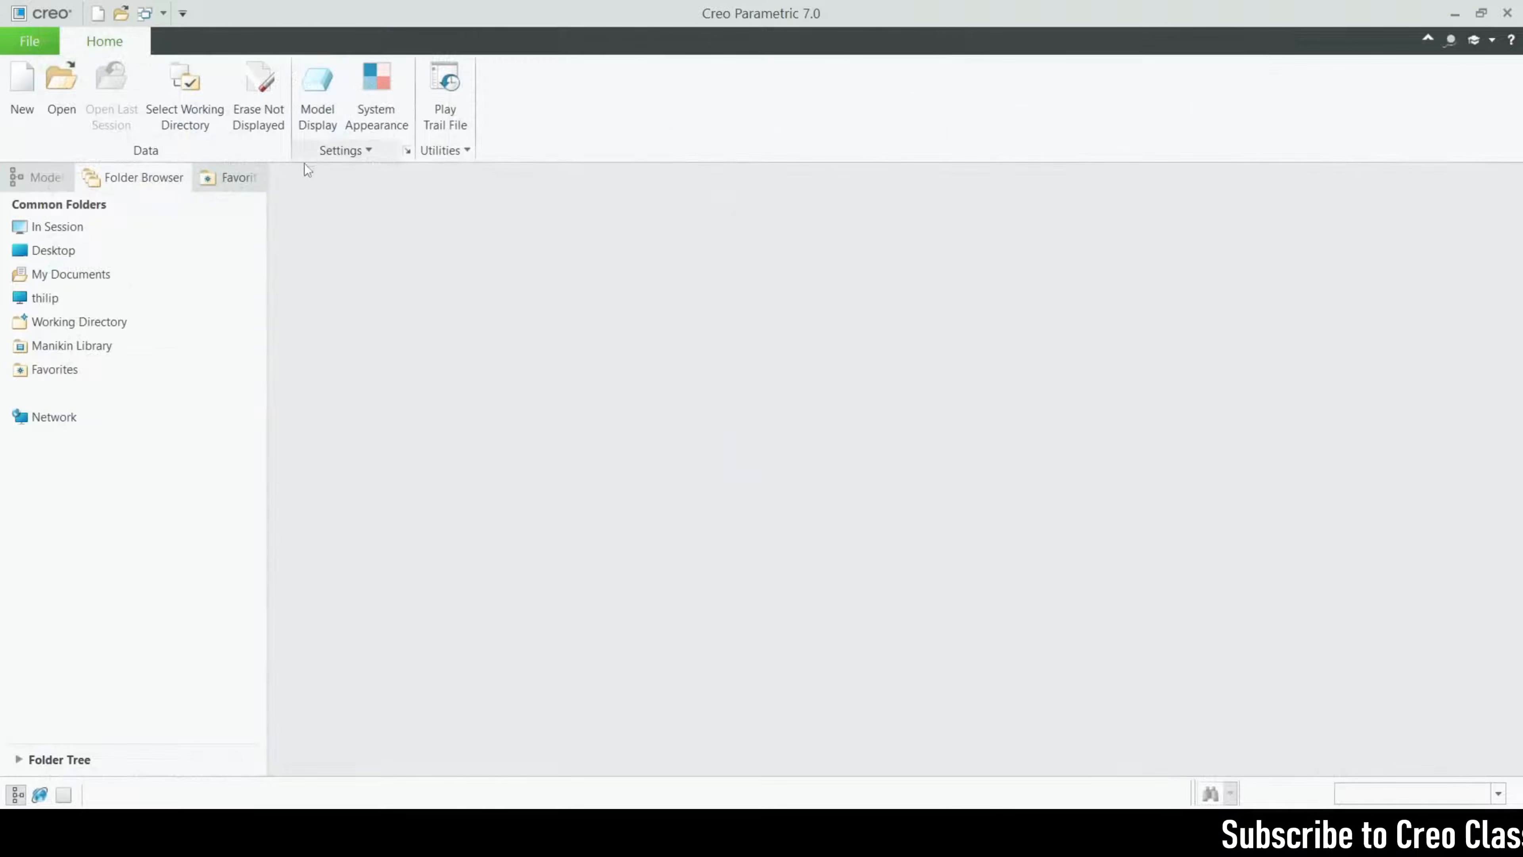
- Create a new design assembly named iphone_with_case from the mmns_asm_design_abs template instead of the default one
click(22, 90)
click(671, 346)
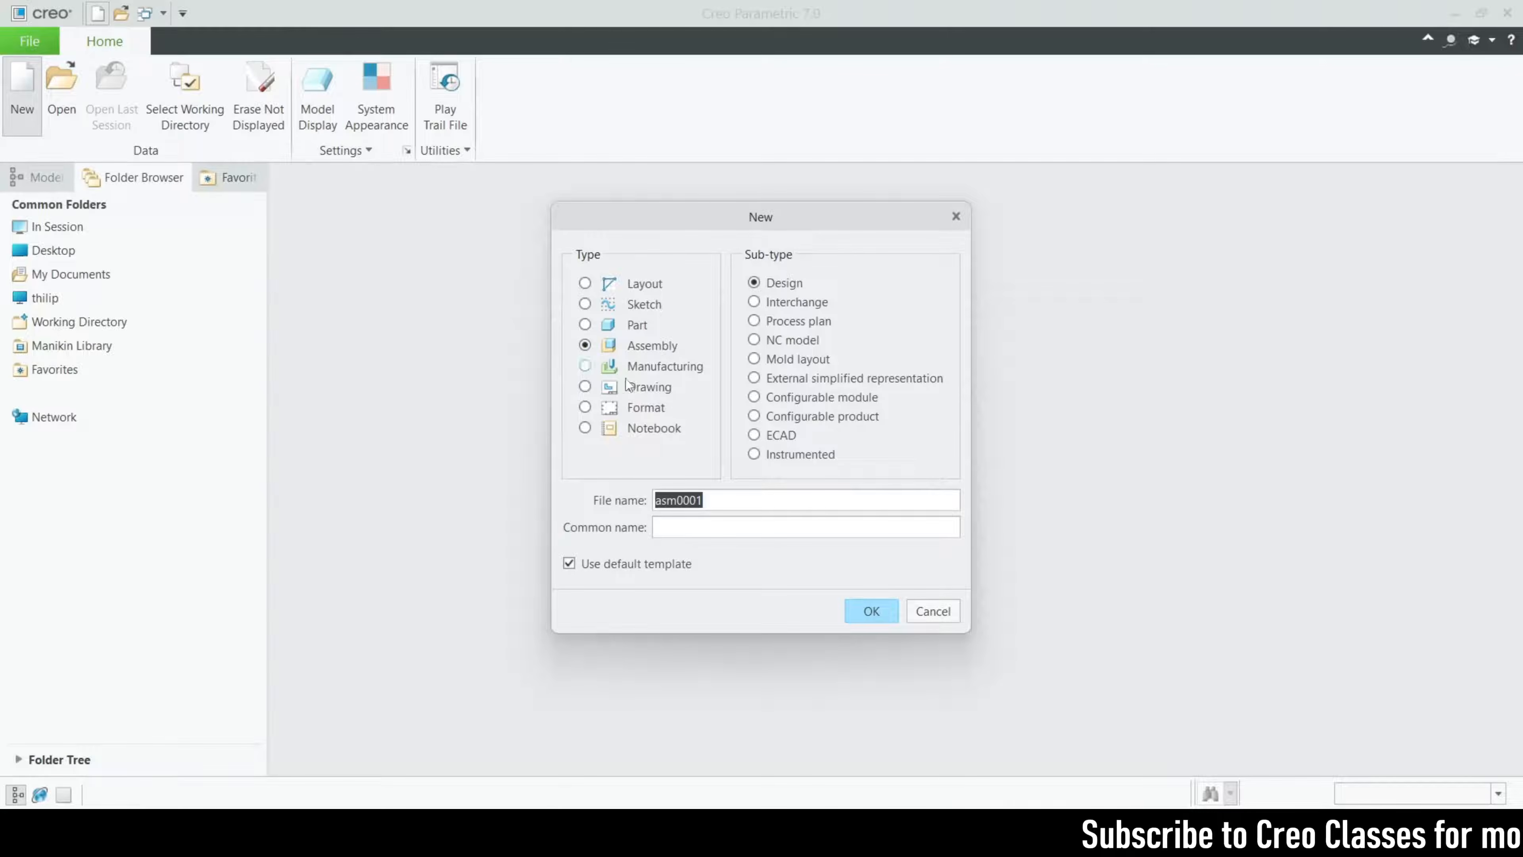
click(654, 562)
click(727, 499)
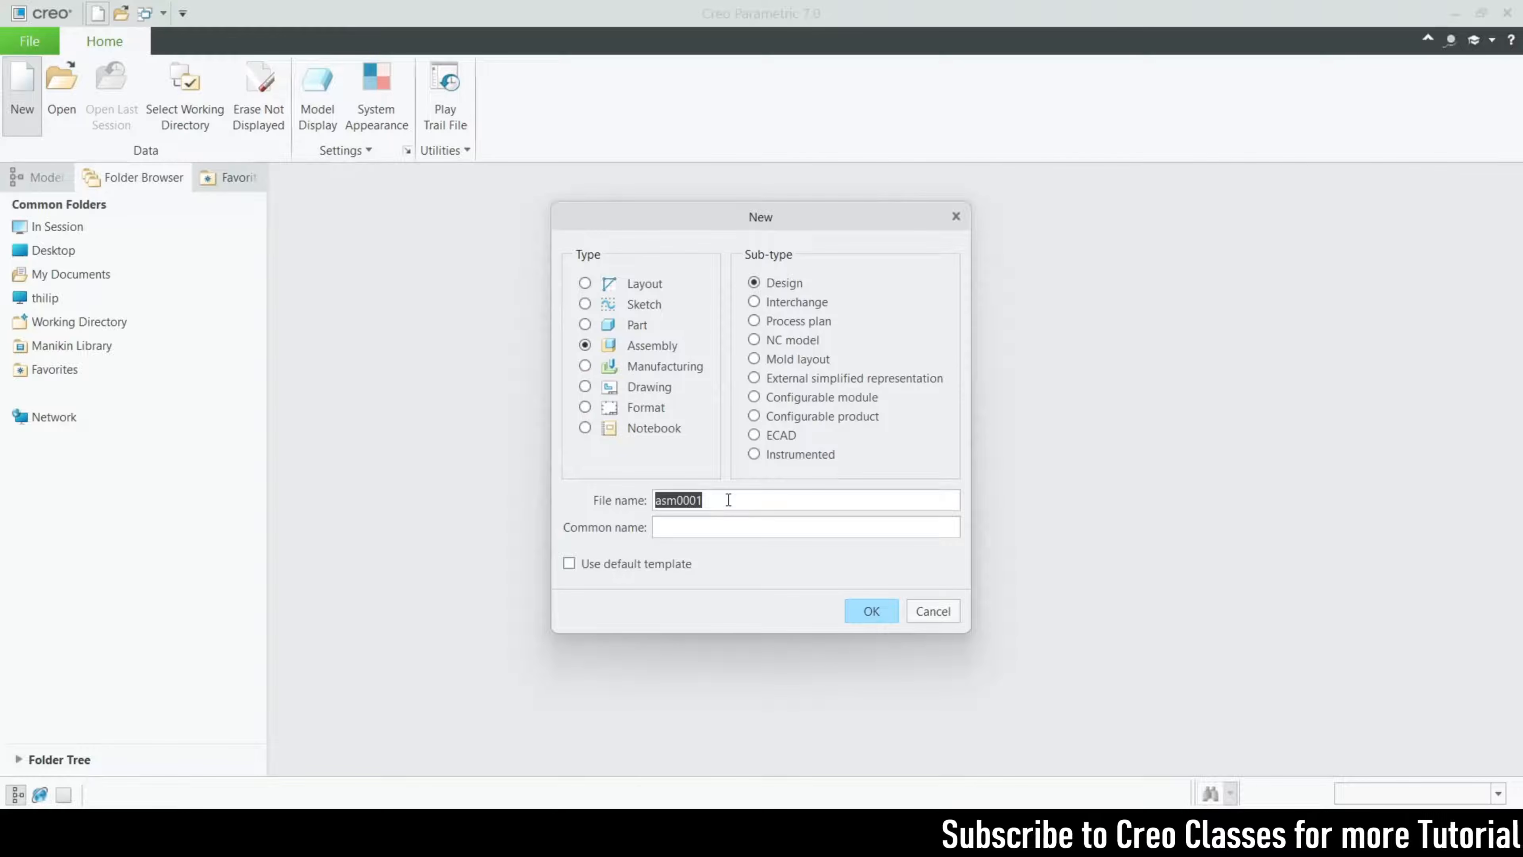
text(i)
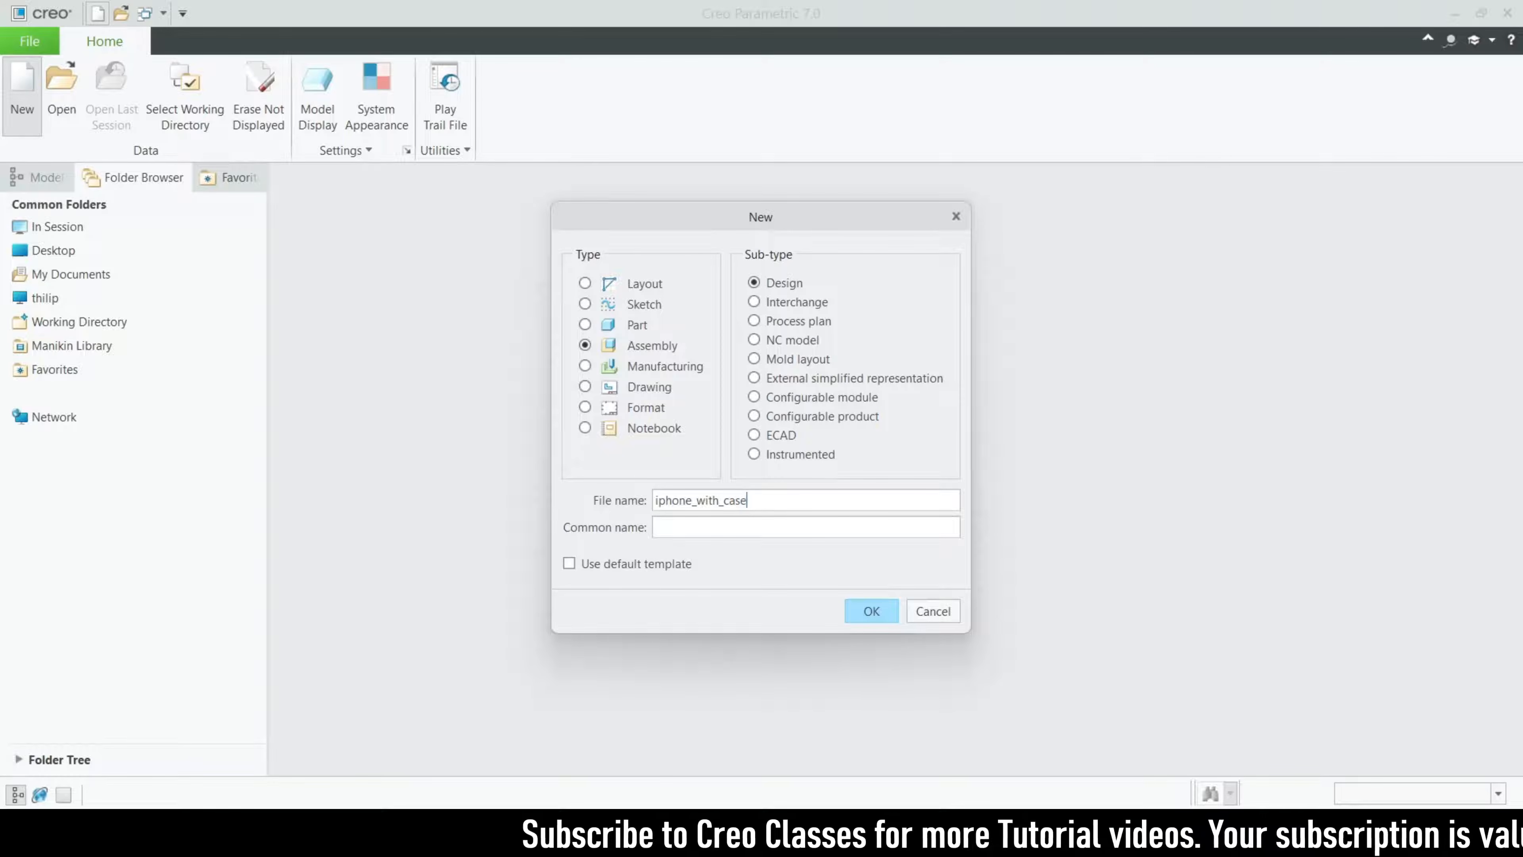
text(phone_with_case)
key(Return)
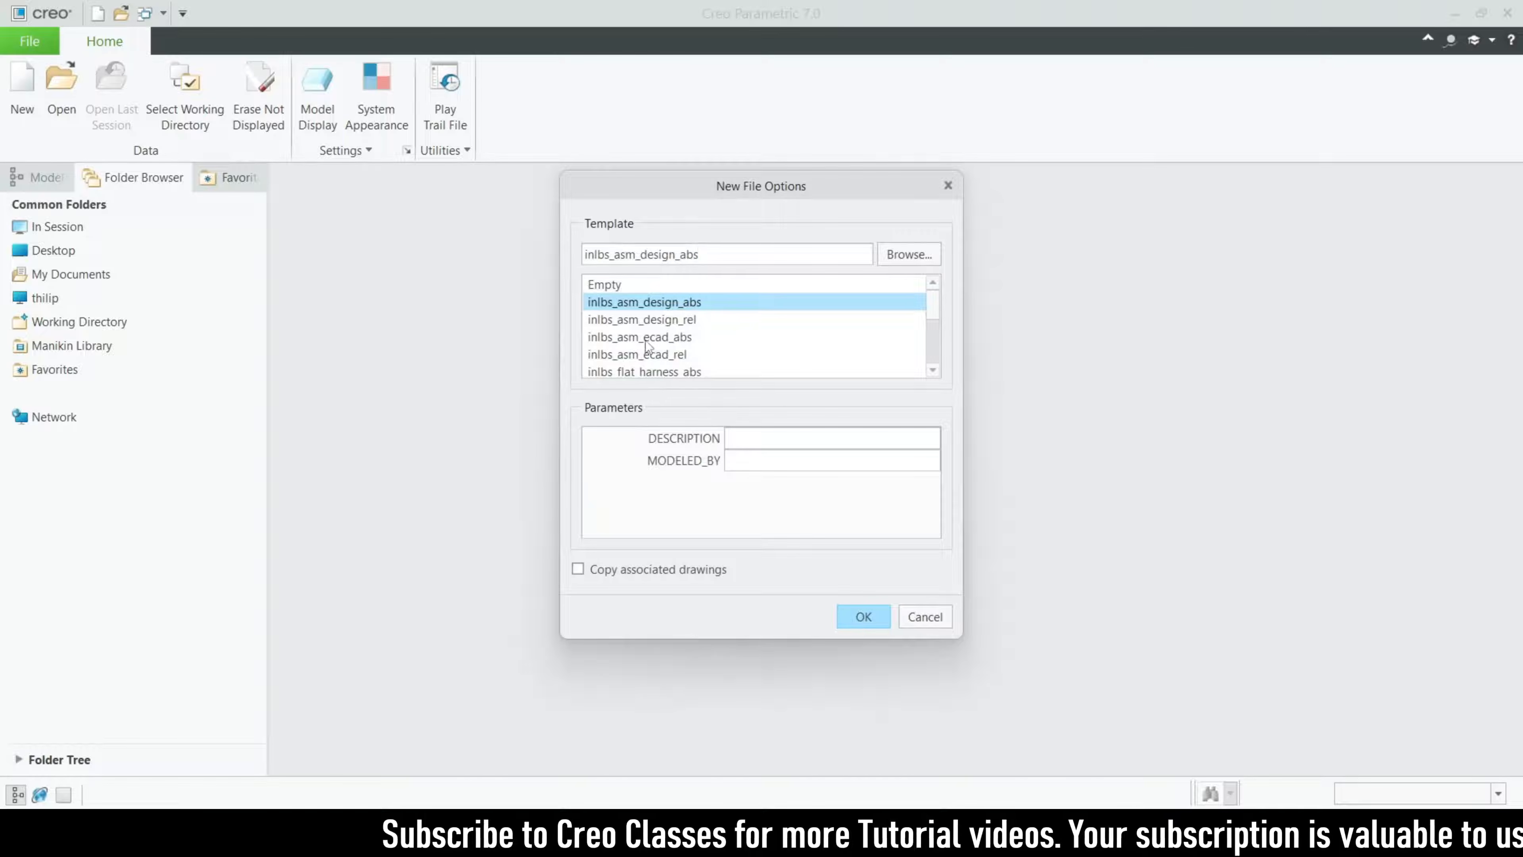
double_click(665, 339)
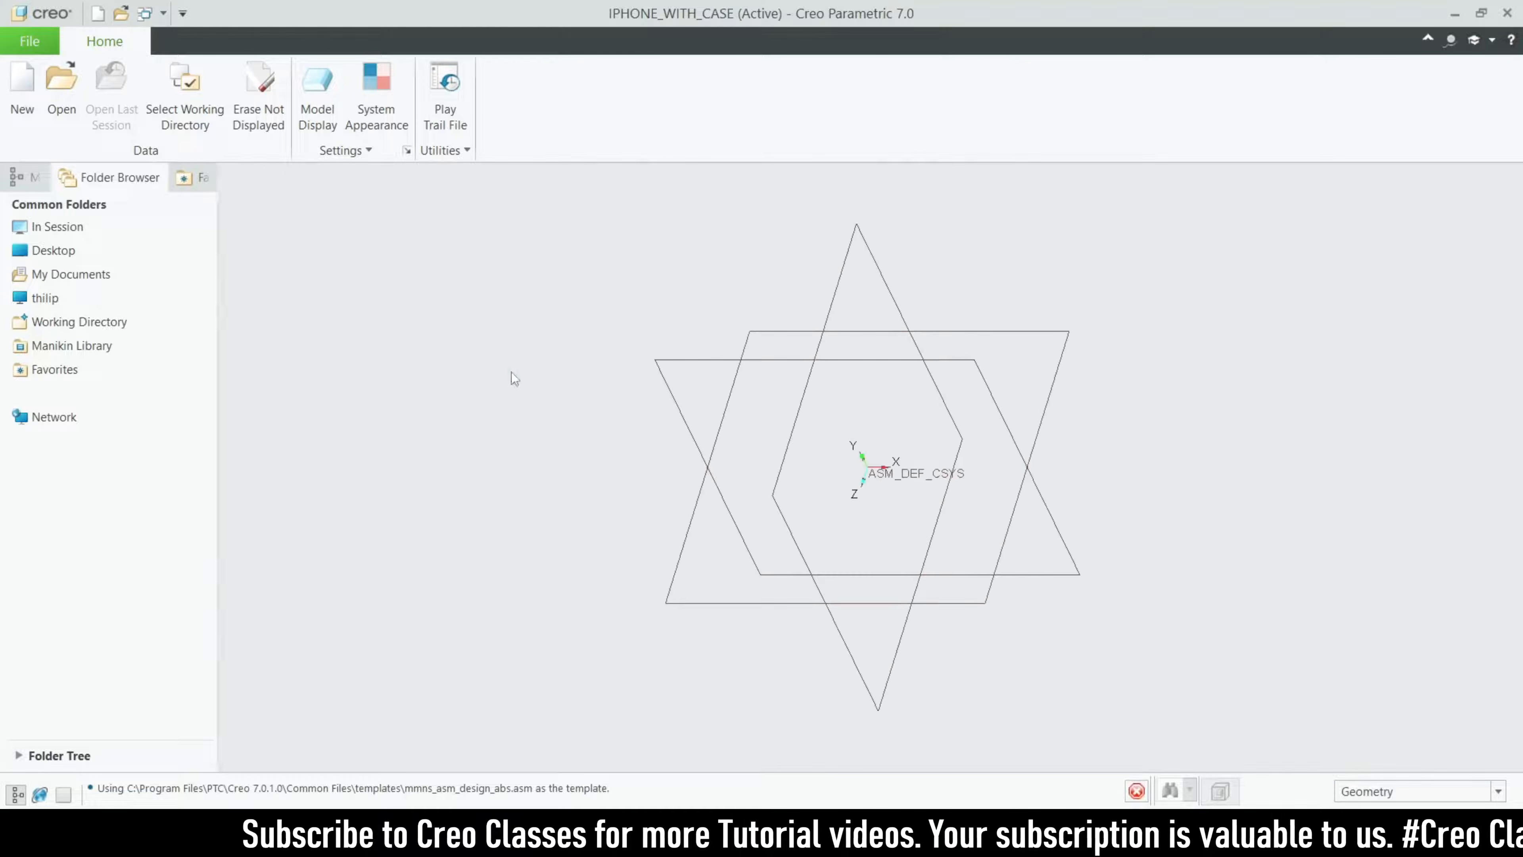
- Bring the iphone15.prt component from My Documents into the assembly
click(209, 90)
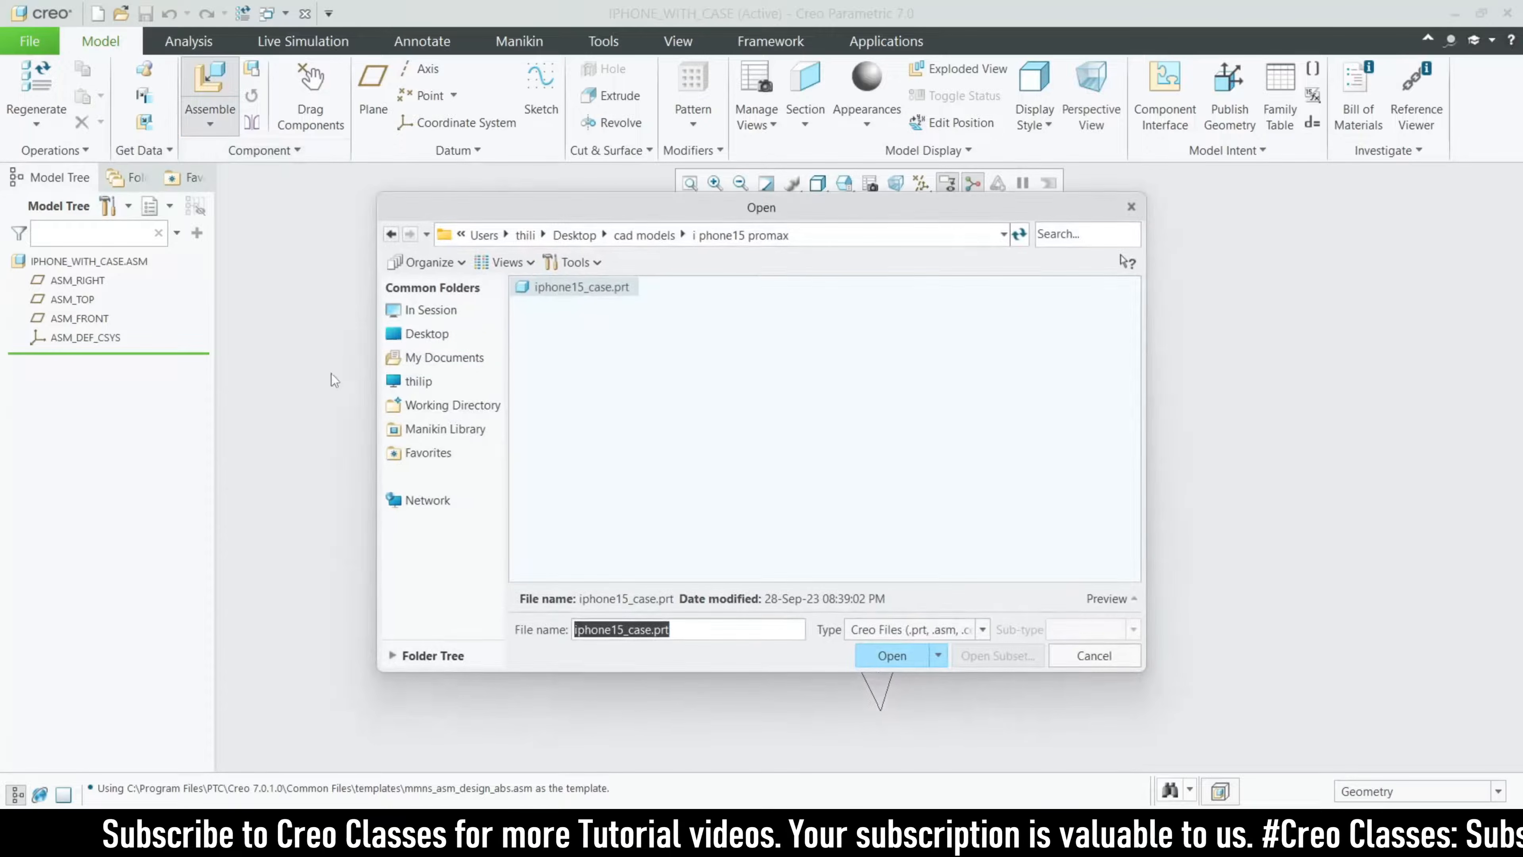
click(426, 334)
click(566, 402)
double_click(567, 401)
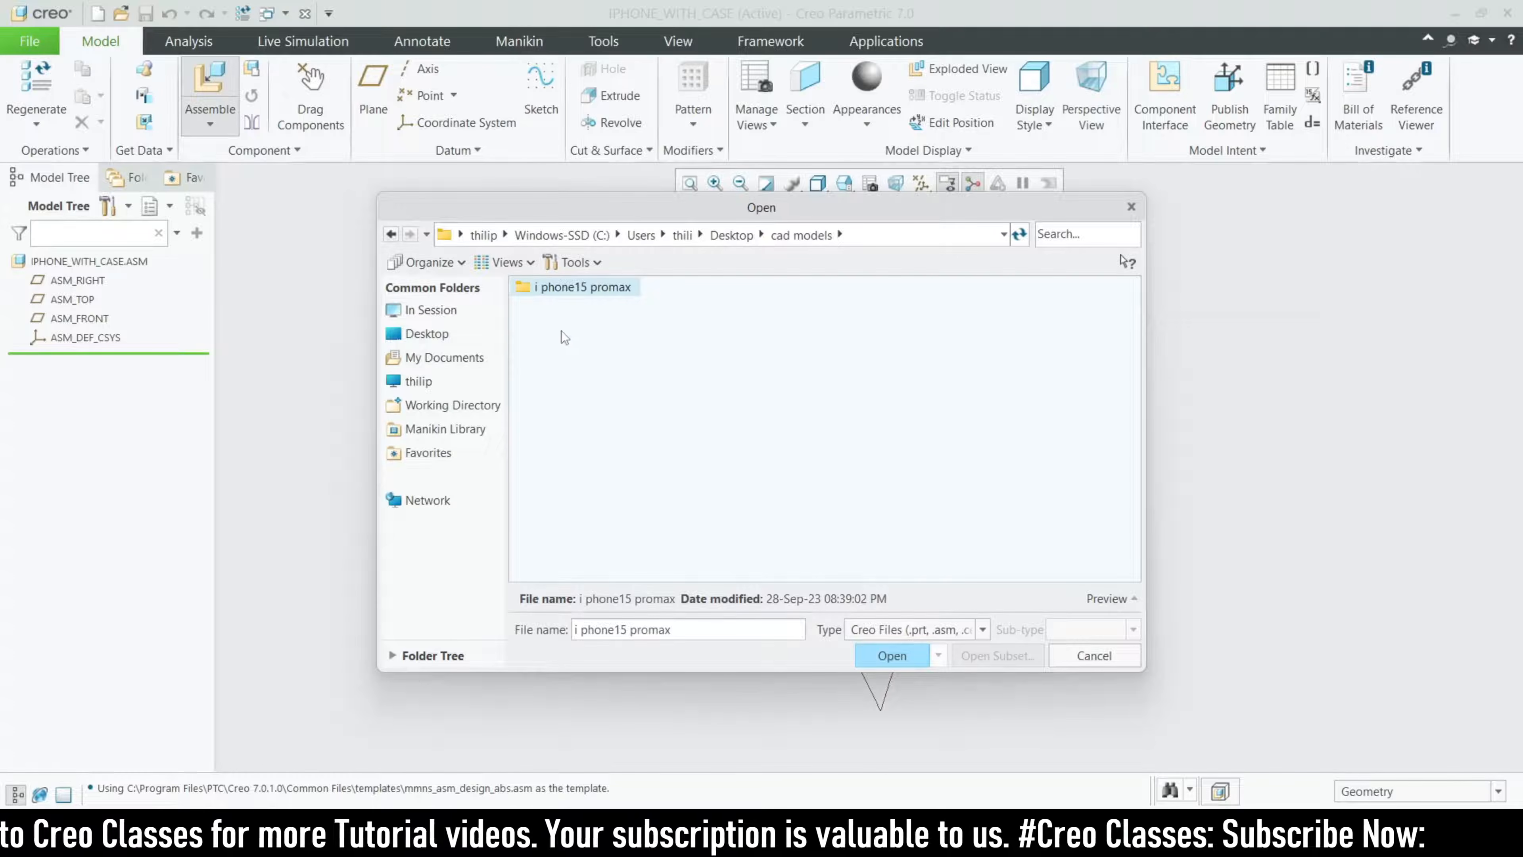
double_click(582, 287)
click(390, 235)
click(391, 236)
click(392, 236)
click(391, 235)
click(391, 235)
click(392, 236)
click(892, 655)
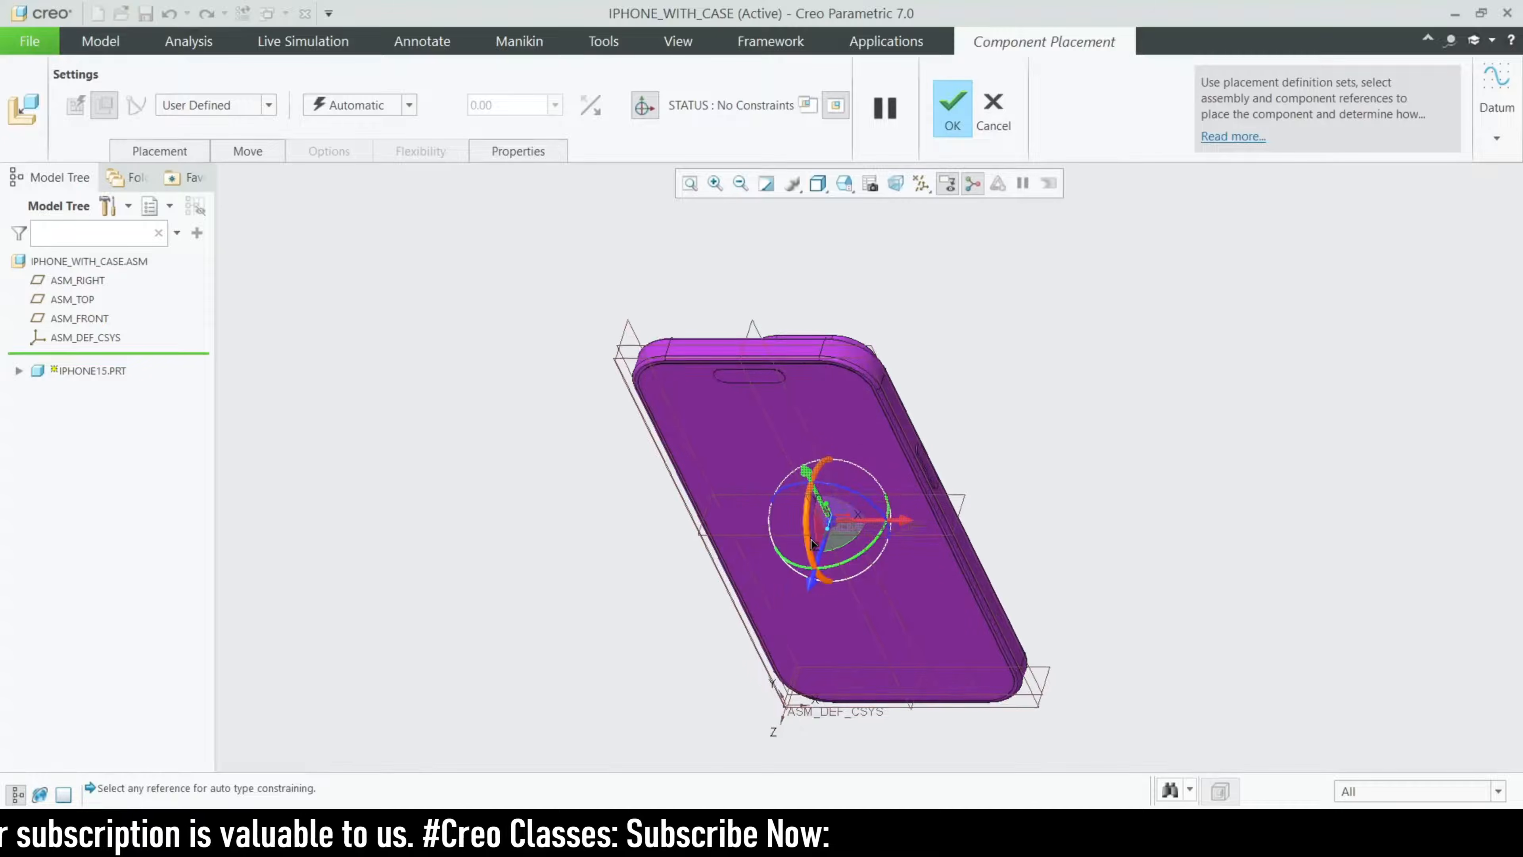
- Place the phone component with the Default constraint and accept the placement
click(412, 113)
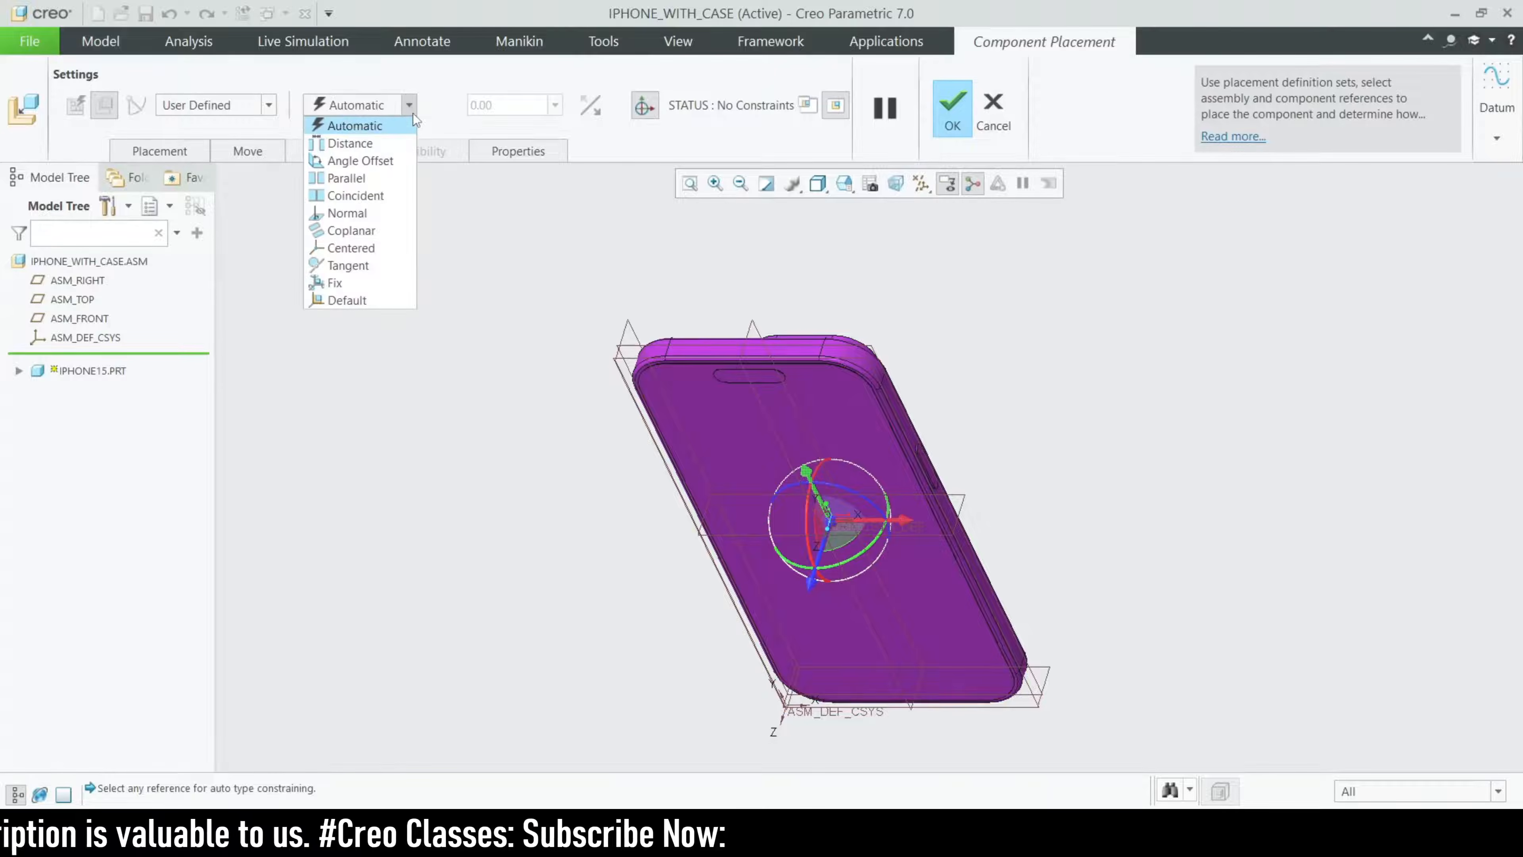
click(362, 304)
click(959, 108)
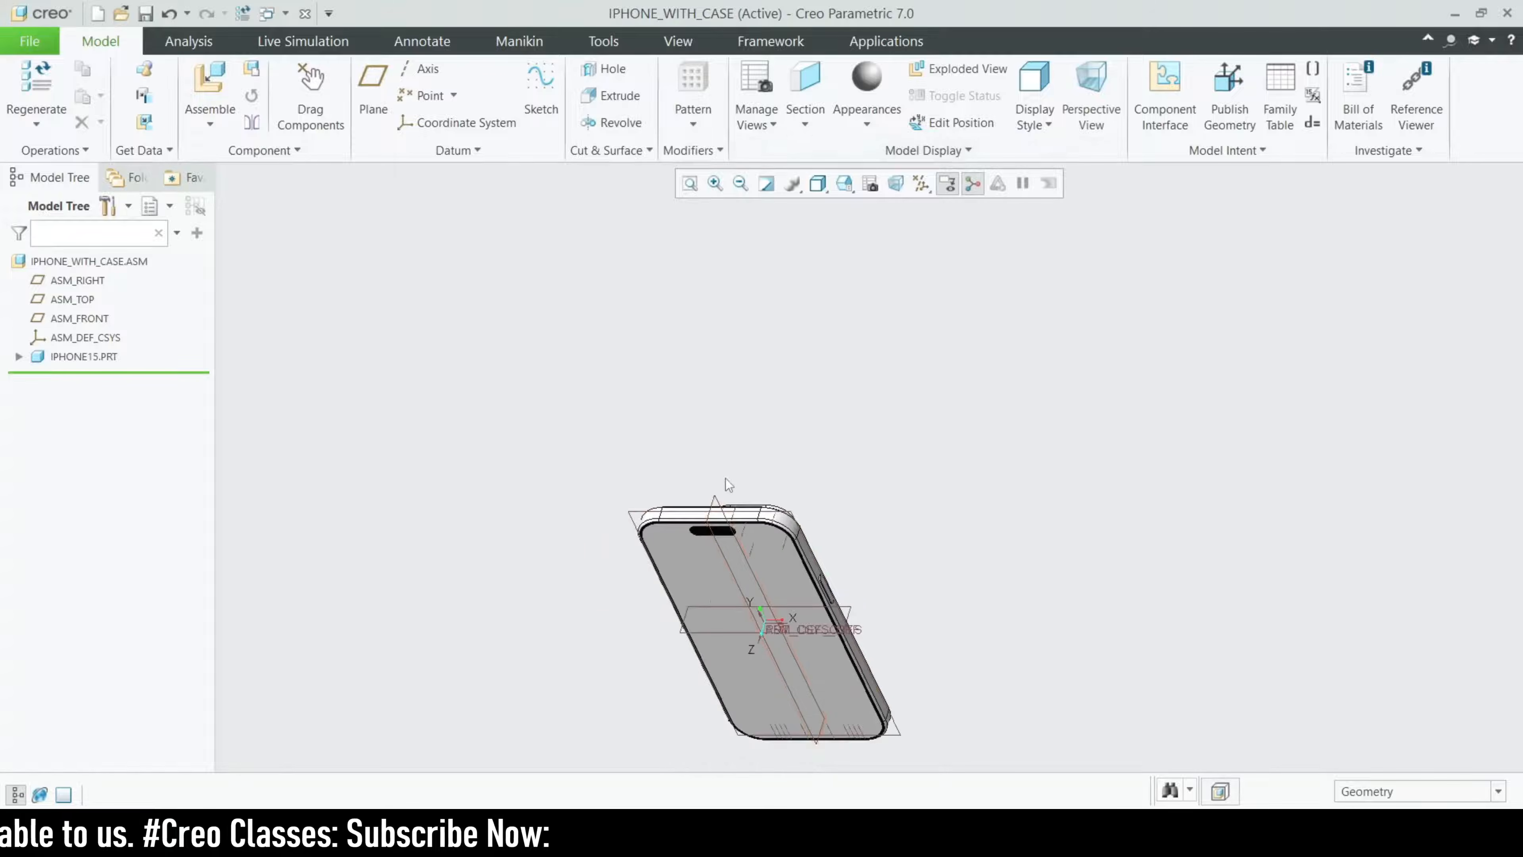
scroll(900, 570, down, 2)
scroll(932, 600, up, 3)
scroll(942, 558, down, 2)
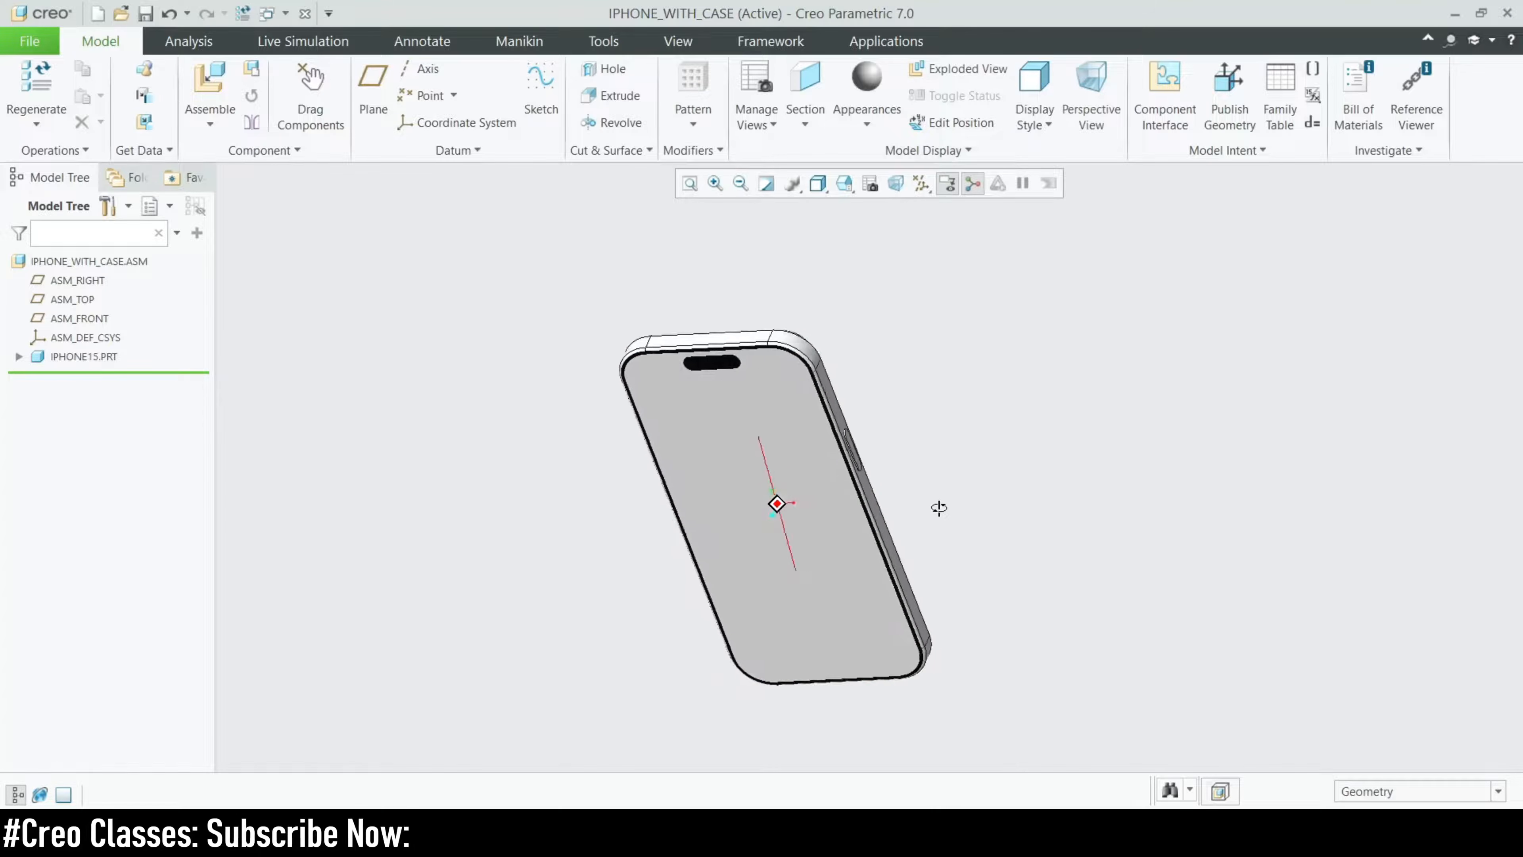
scroll(738, 422, down, 2)
click(917, 154)
click(917, 153)
click(877, 155)
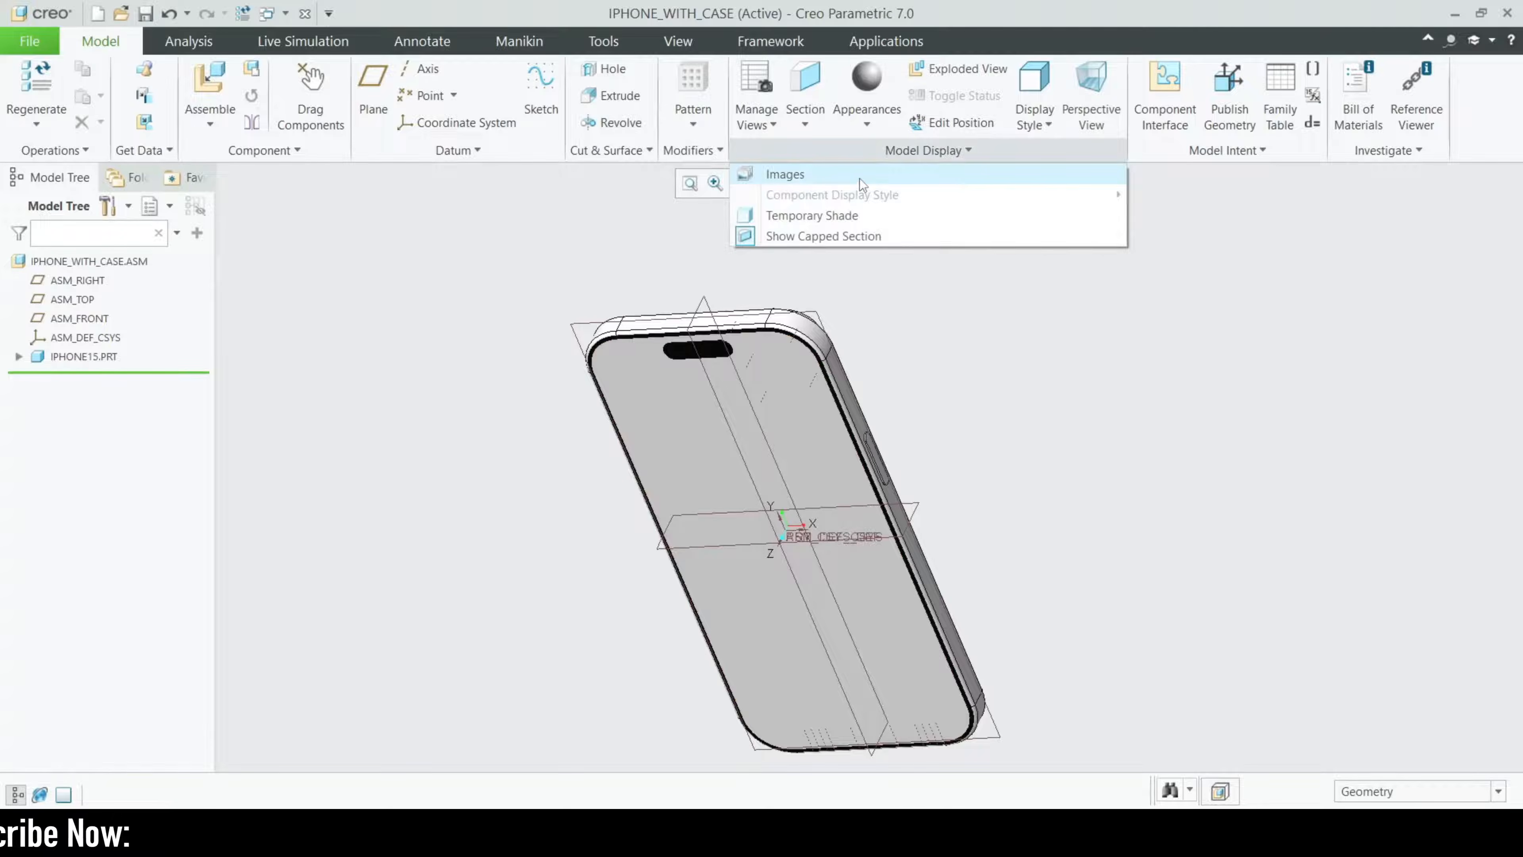
click(773, 173)
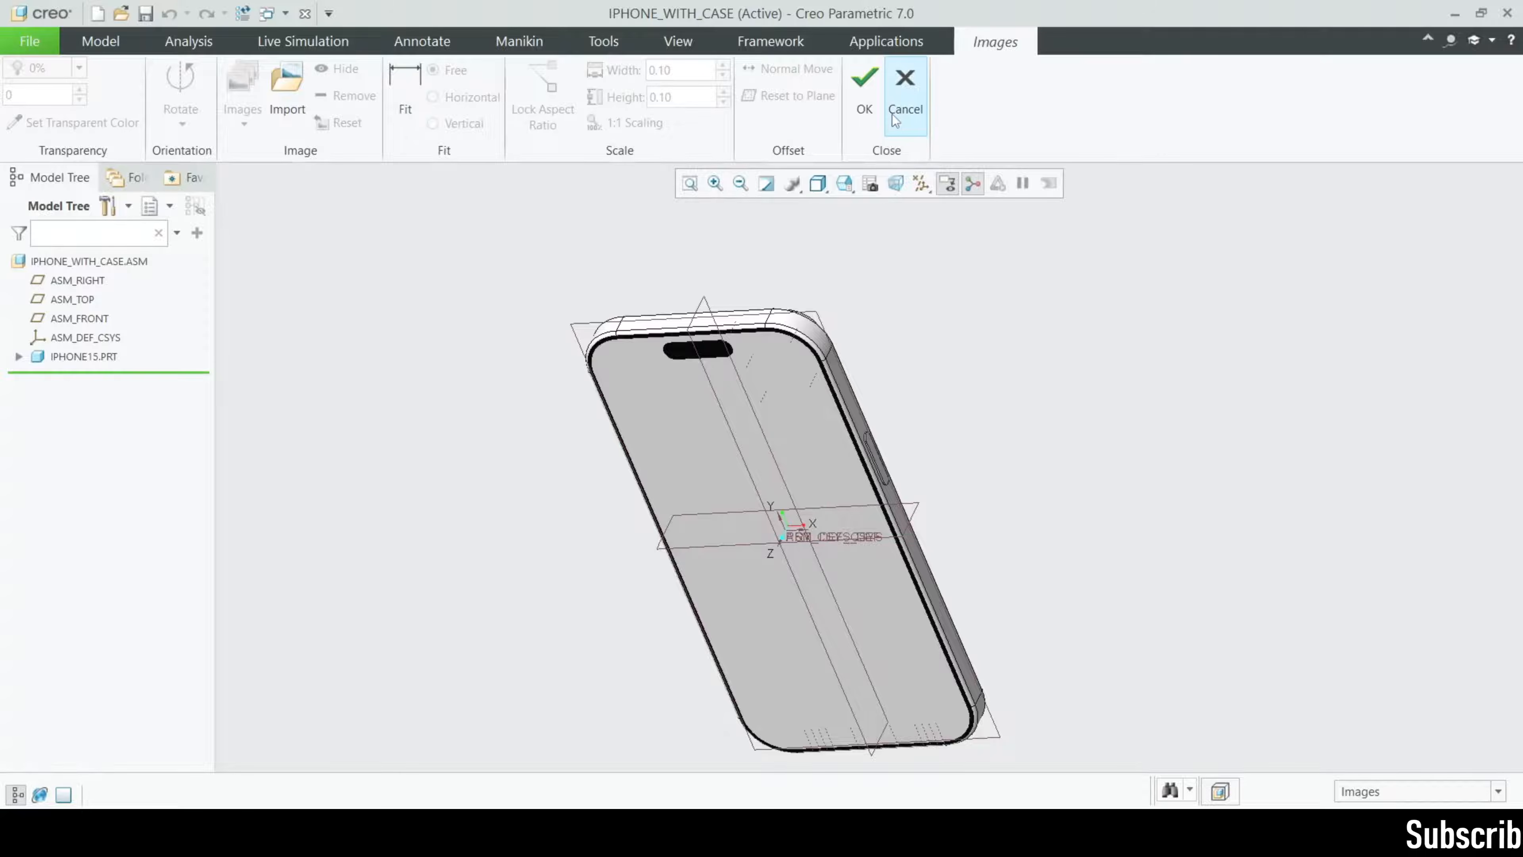
click(903, 96)
middle_drag(986, 439, 935, 336)
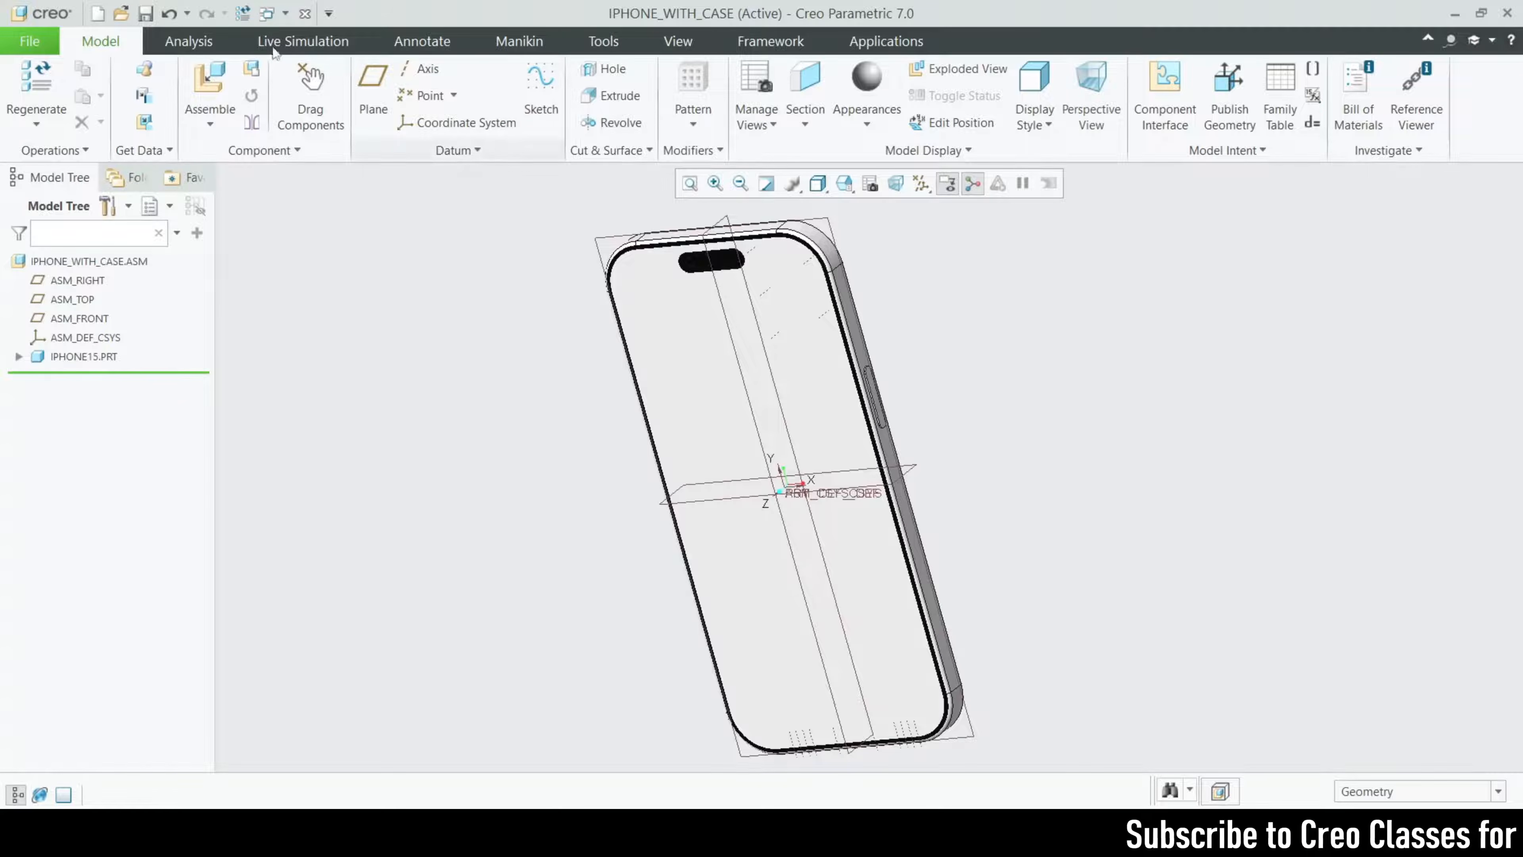
- Open iphone15.prt from My Documents in its own window
click(274, 14)
click(120, 13)
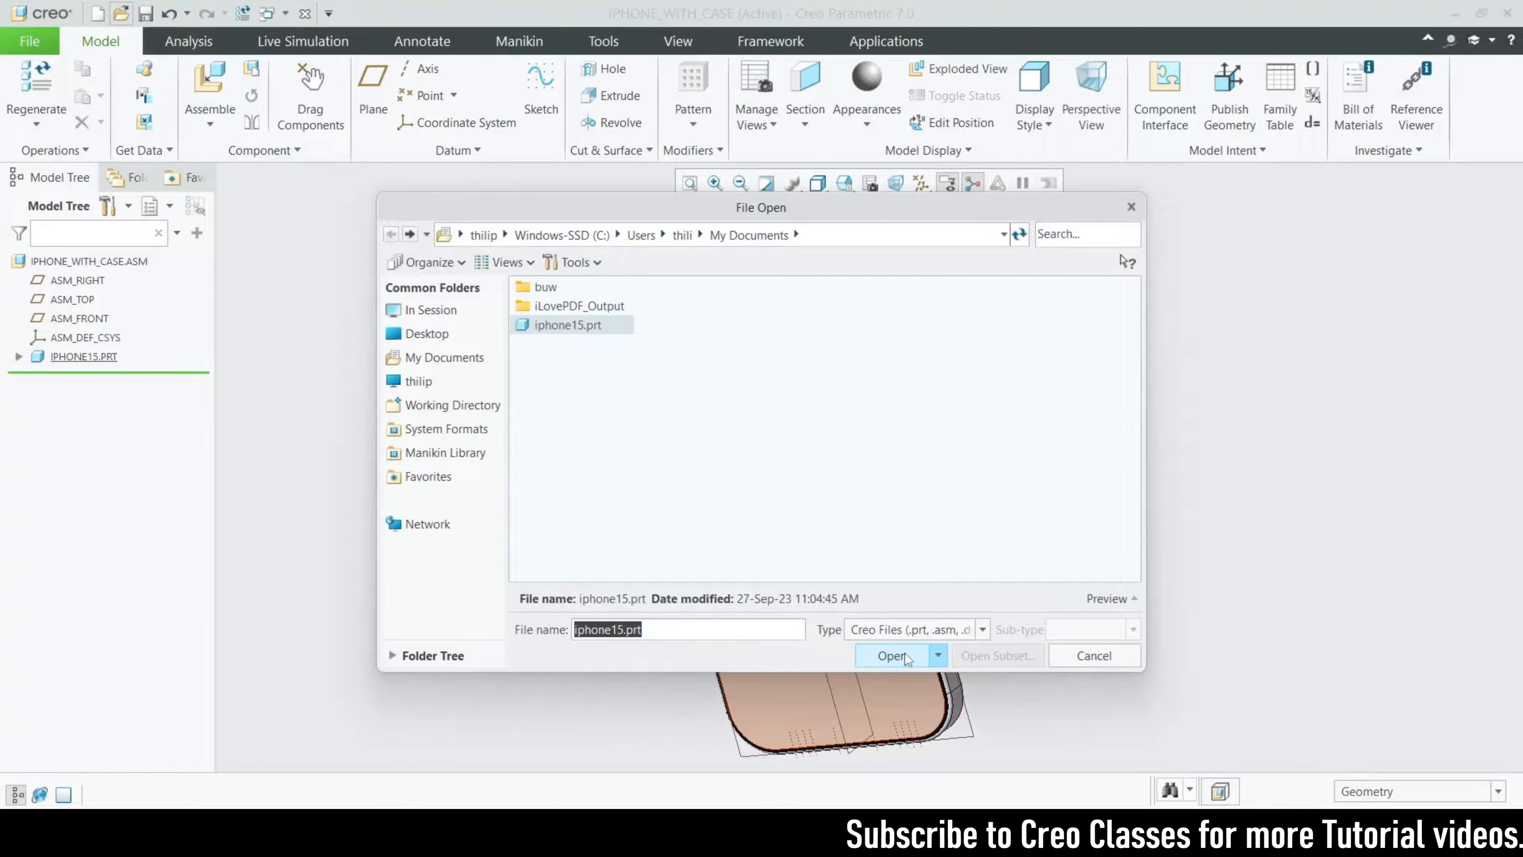
click(892, 655)
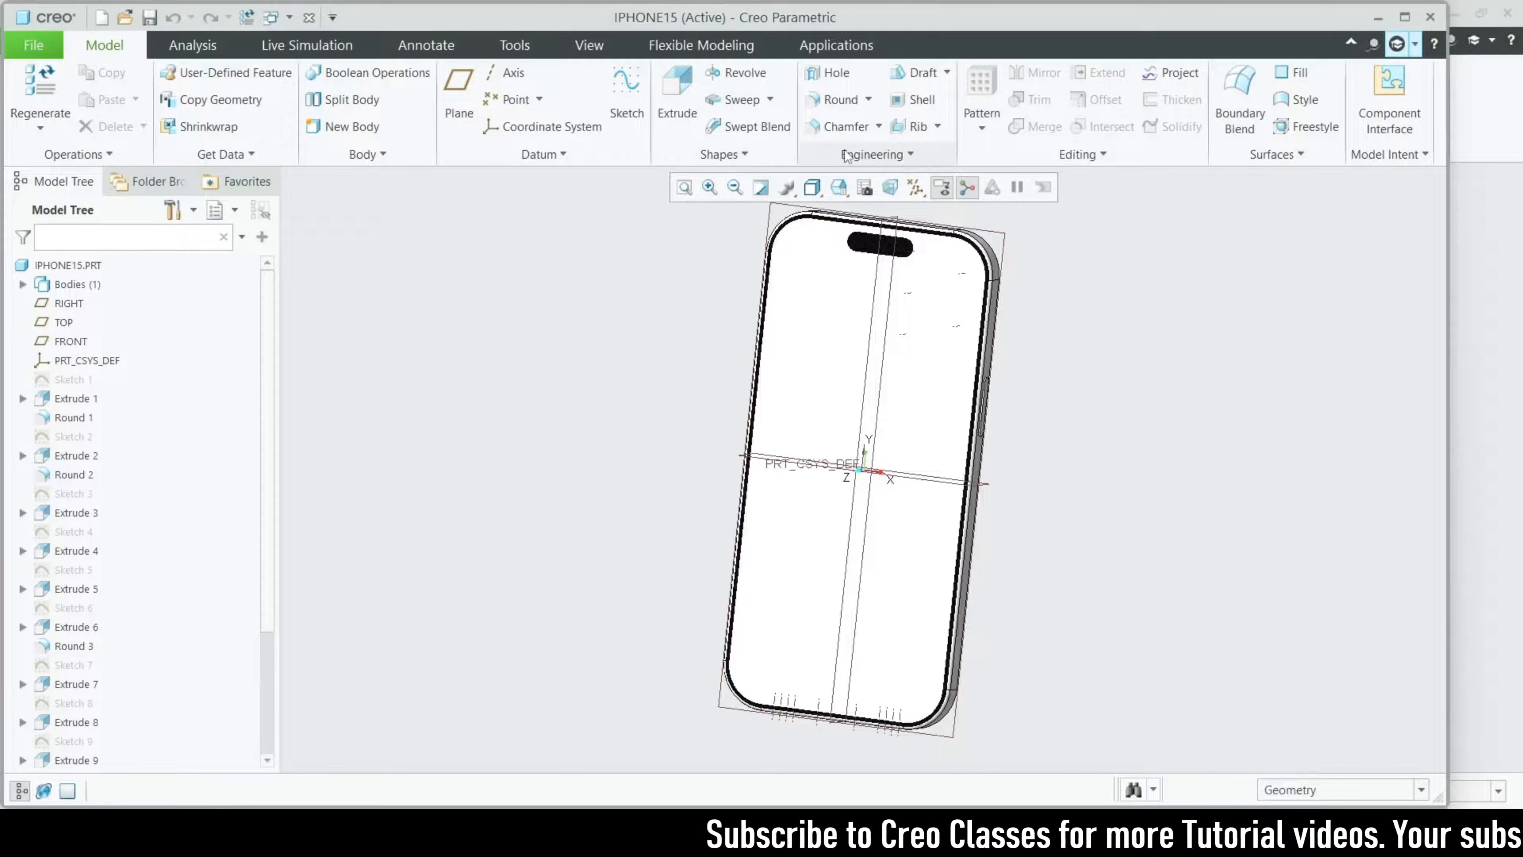
- Unhide the wallpaper image on the phone's screen and save the IPHONE15 part
click(600, 48)
click(798, 154)
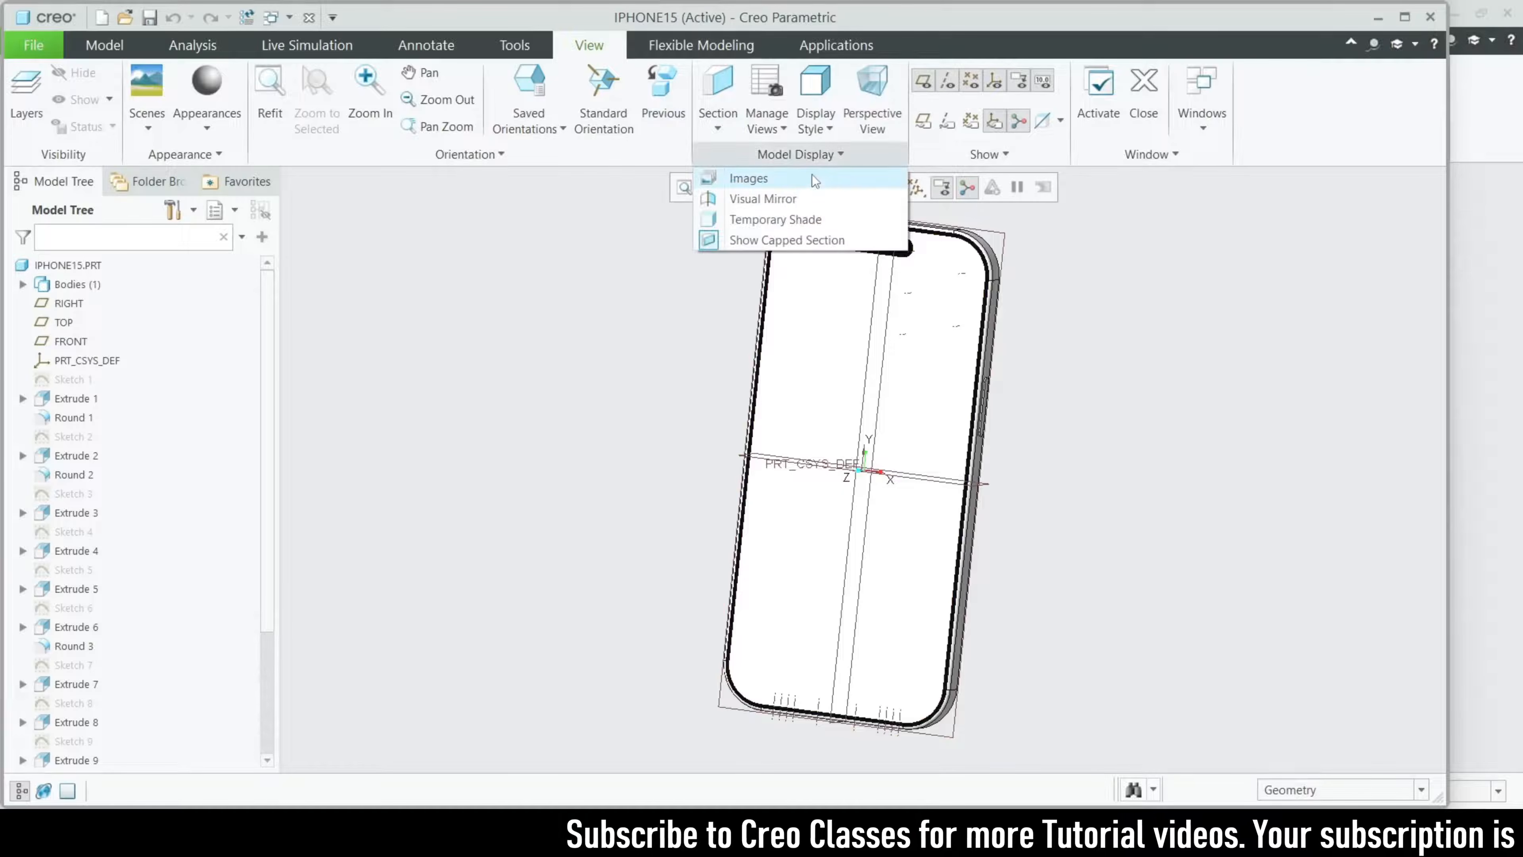
click(741, 177)
click(354, 76)
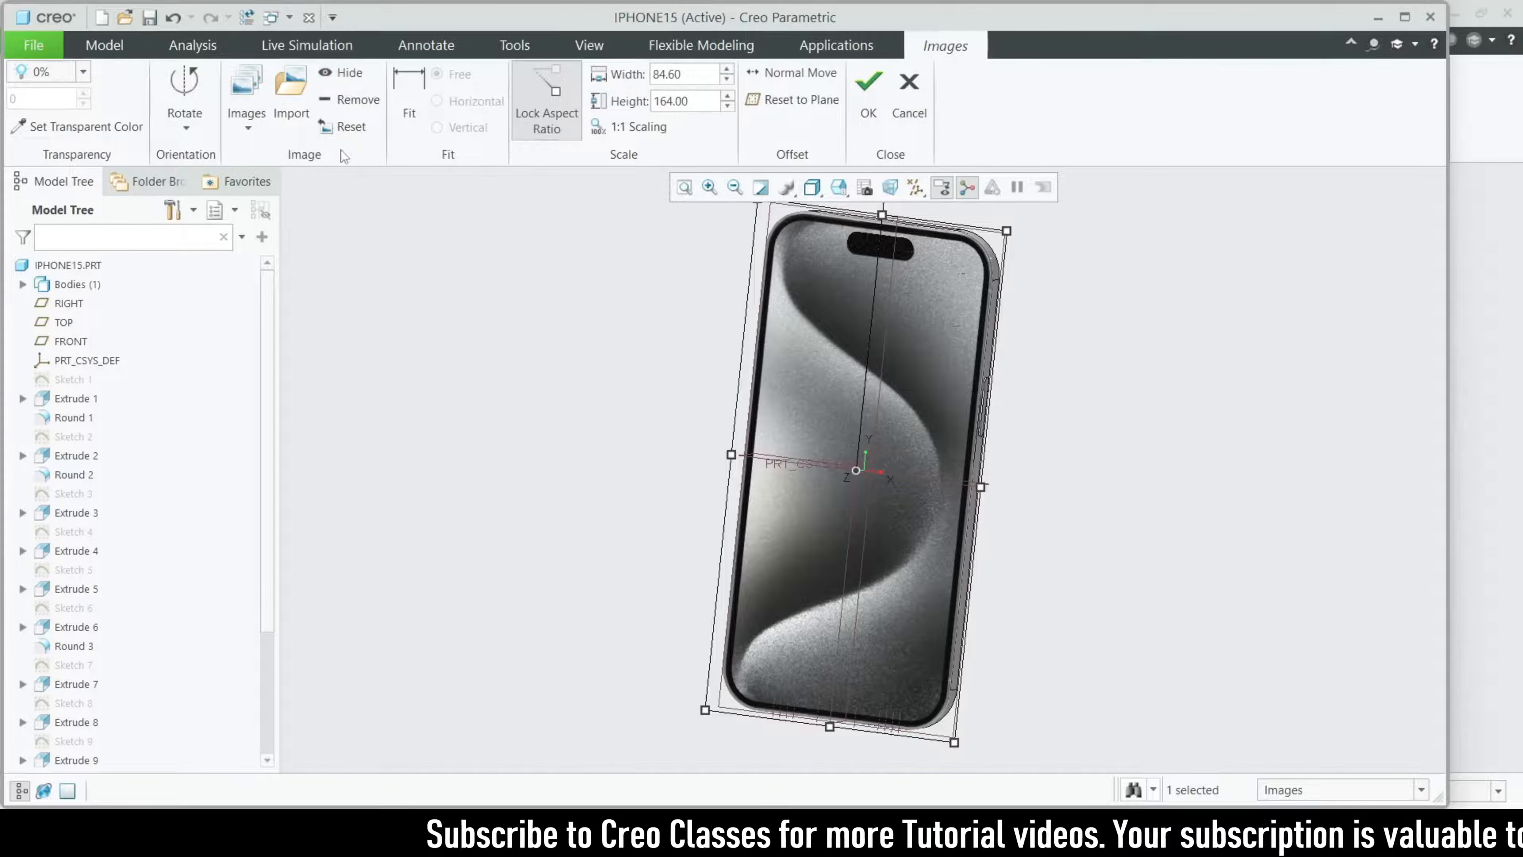
click(867, 90)
key(ctrl+s)
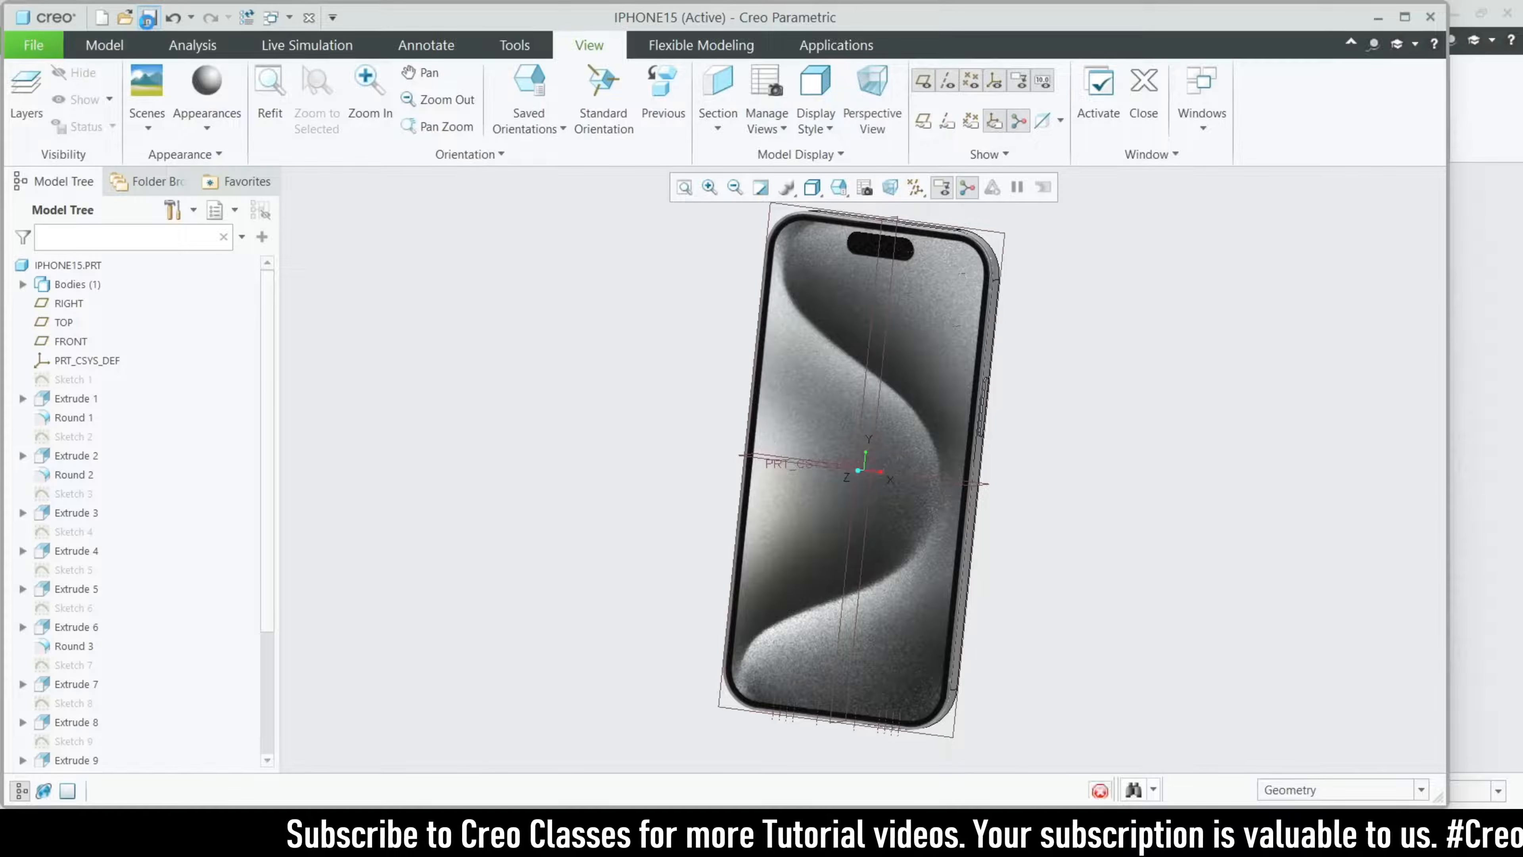
- Close the separate IPHONE15 part window and return to the IPHONE_WITH_CASE assembly
click(1373, 29)
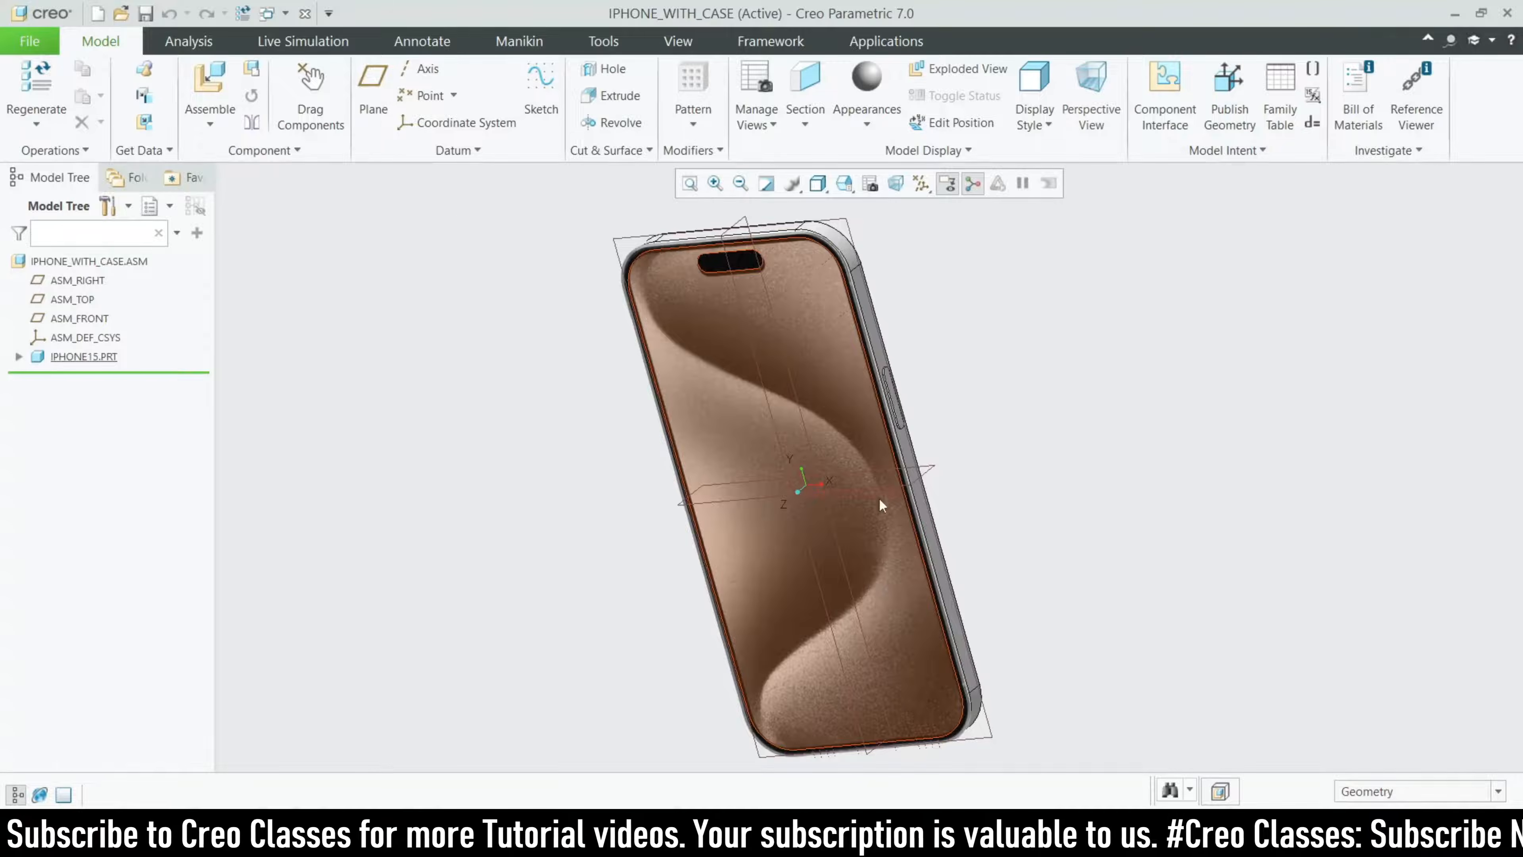
click(268, 13)
click(323, 57)
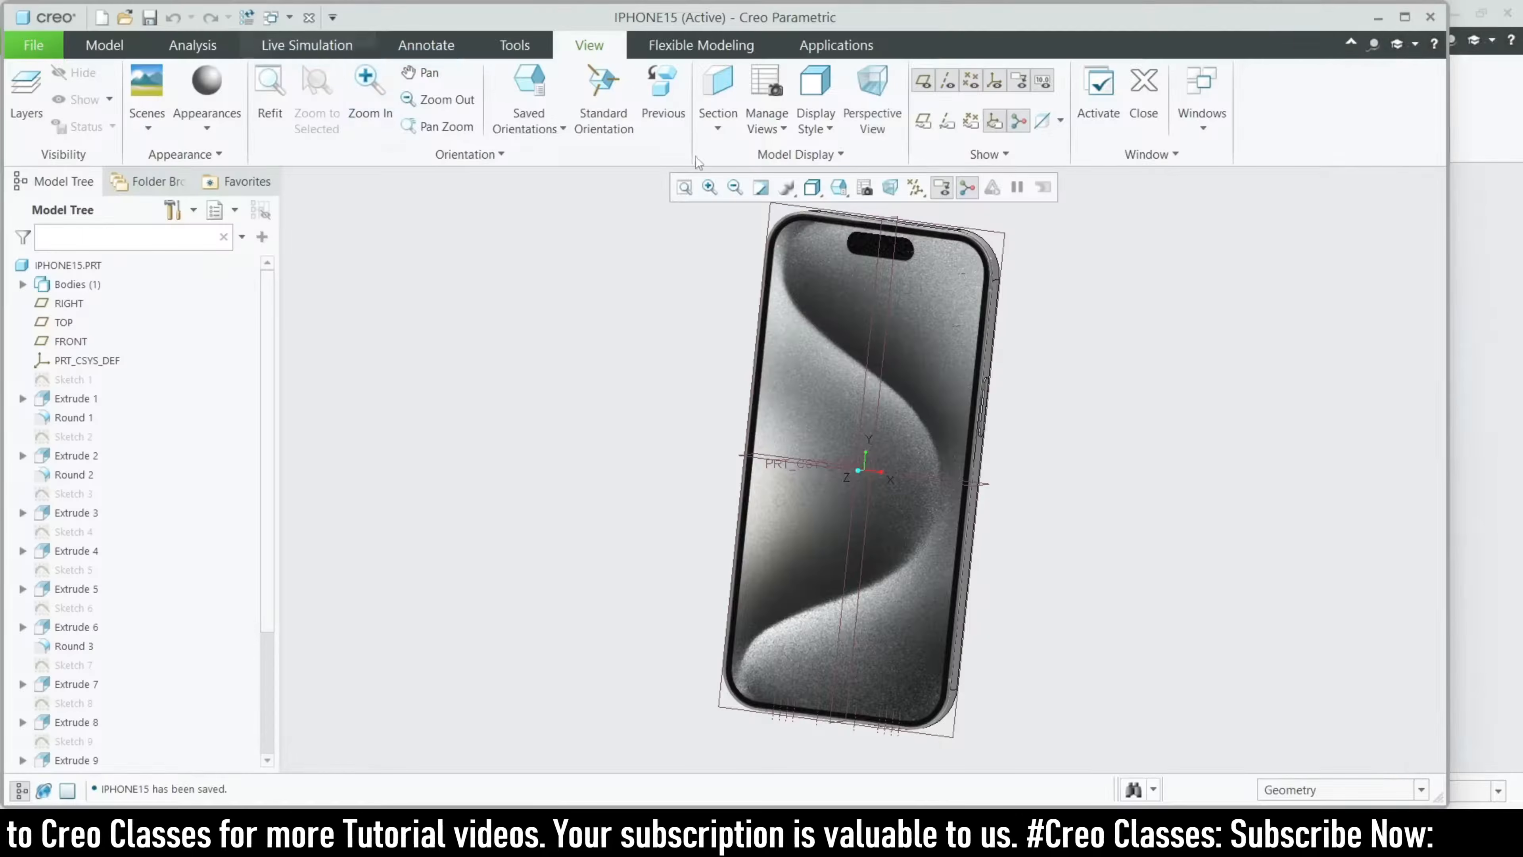
click(1430, 21)
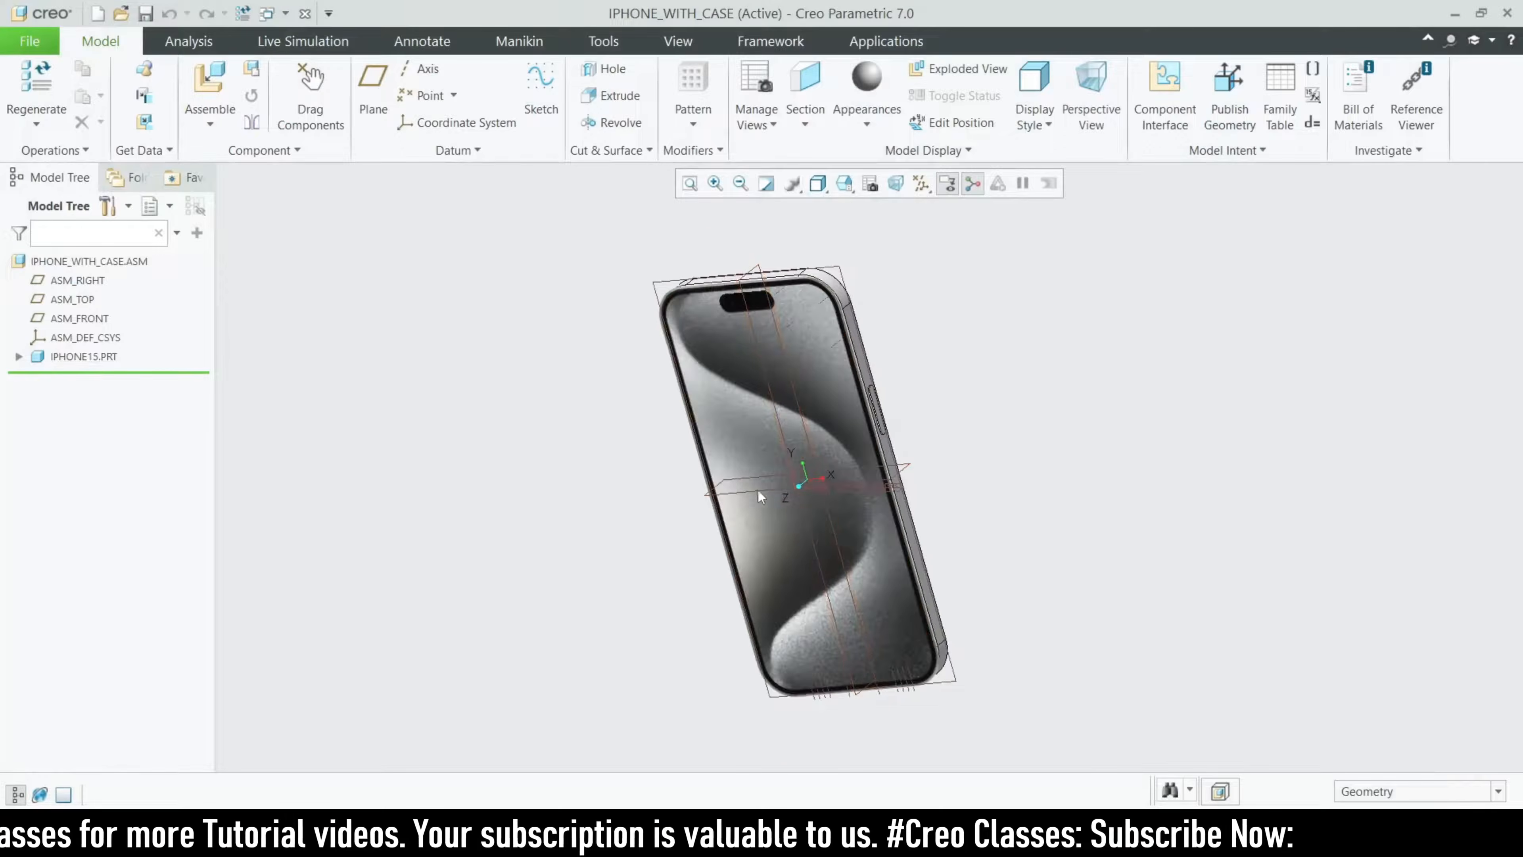
- Bring iphone15_case.prt from the Desktop's "cad models" > "i phone15 promax" folder into the assembly as a second component
scroll(746, 503, up, 2)
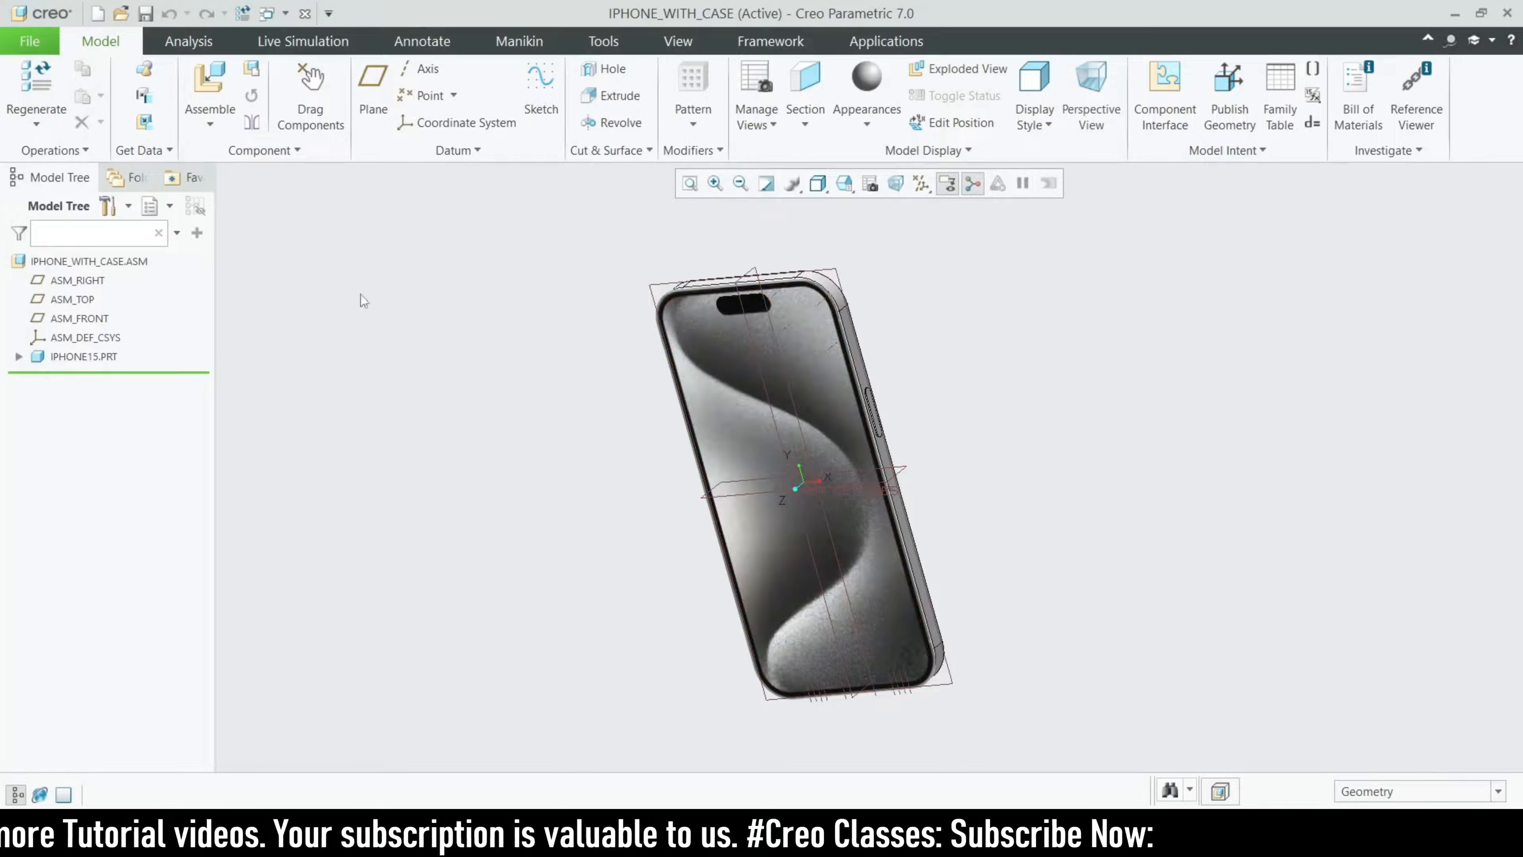
click(209, 117)
click(234, 84)
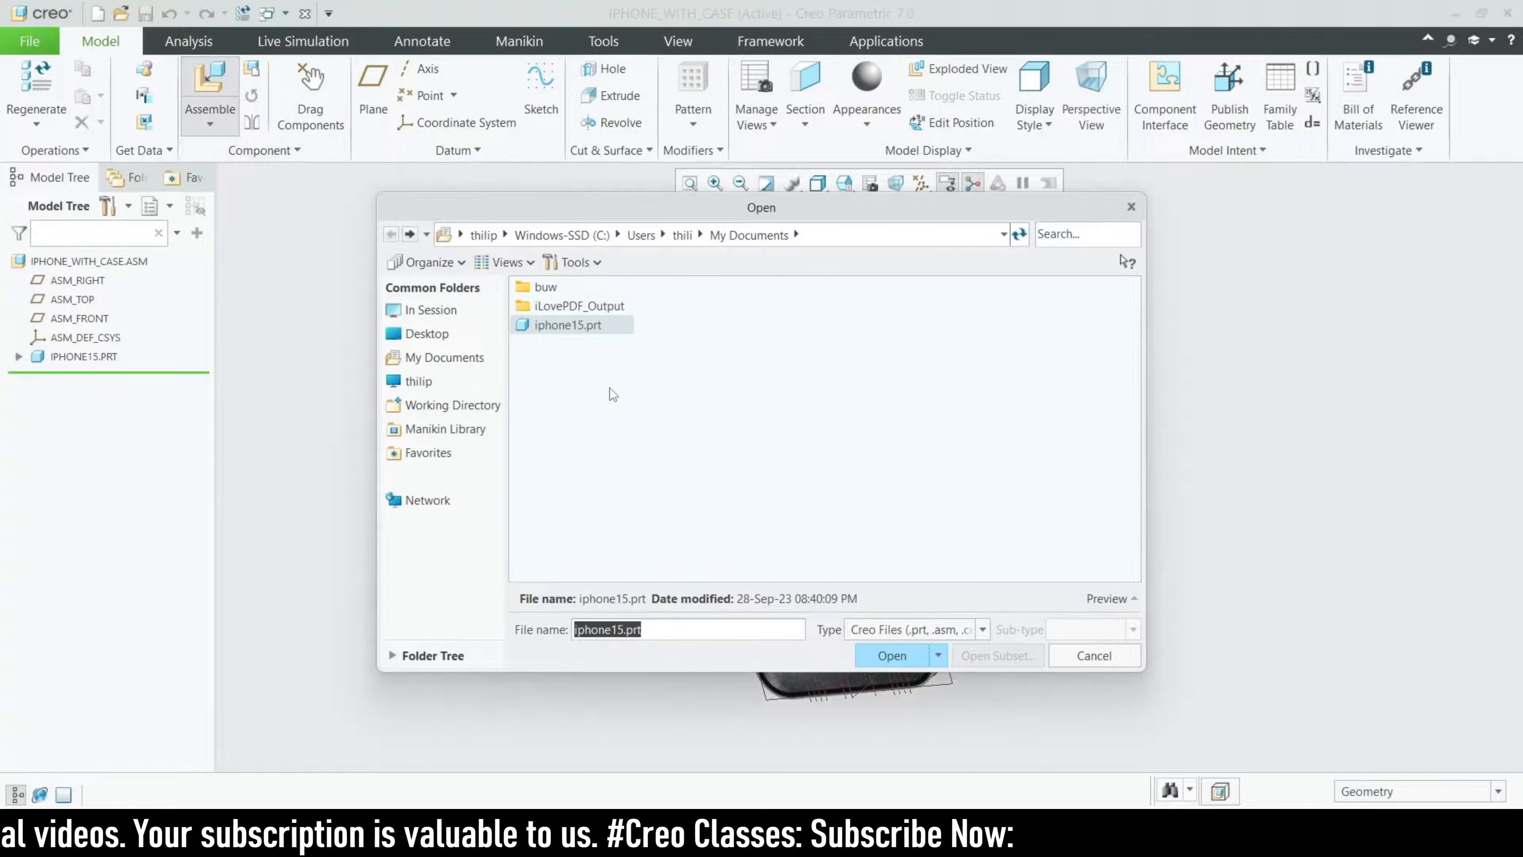
click(427, 333)
double_click(571, 398)
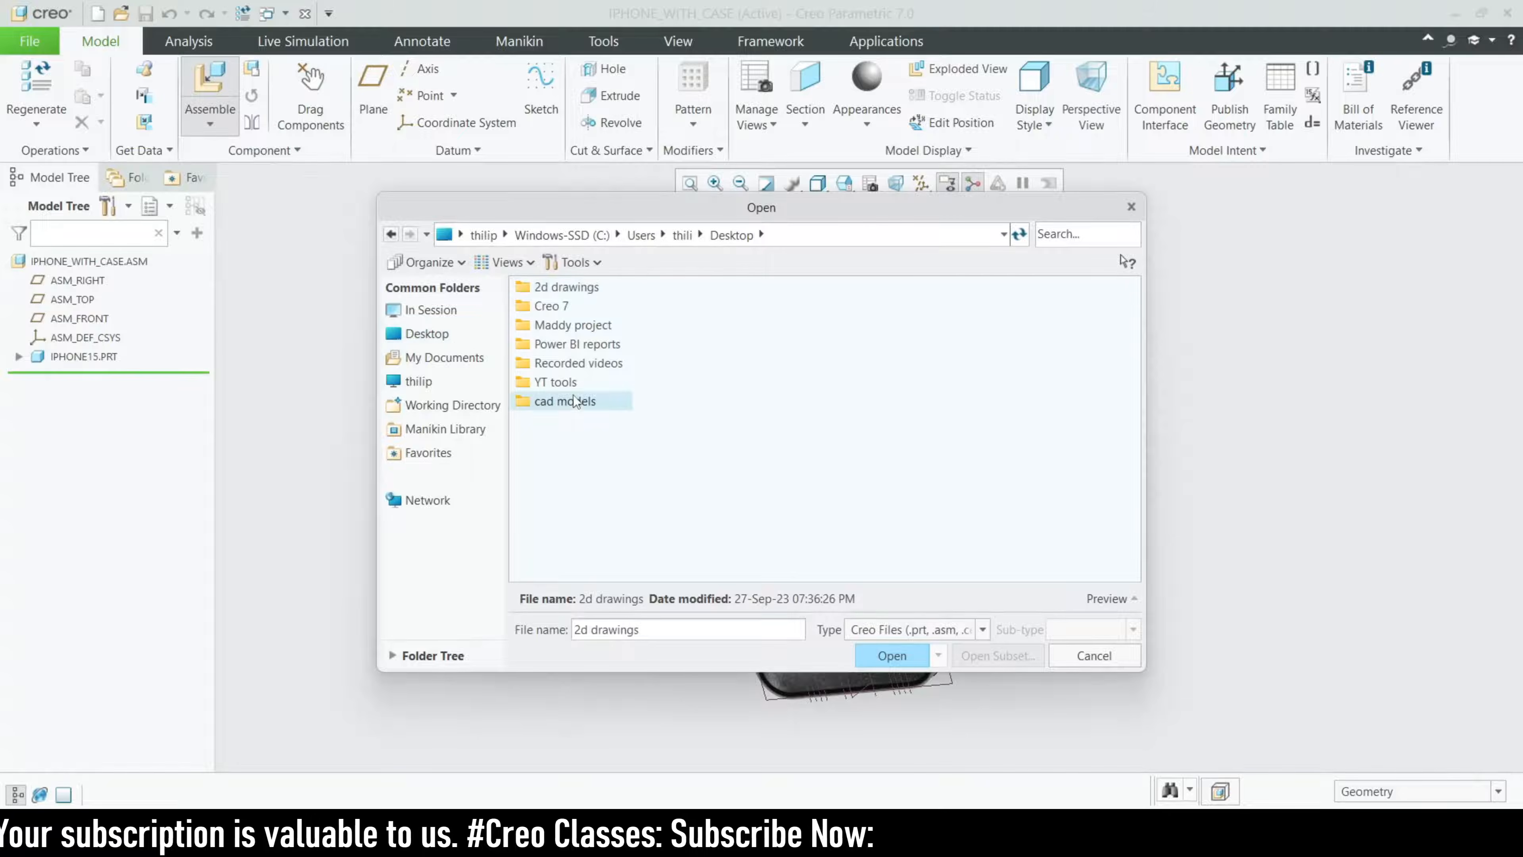
double_click(581, 288)
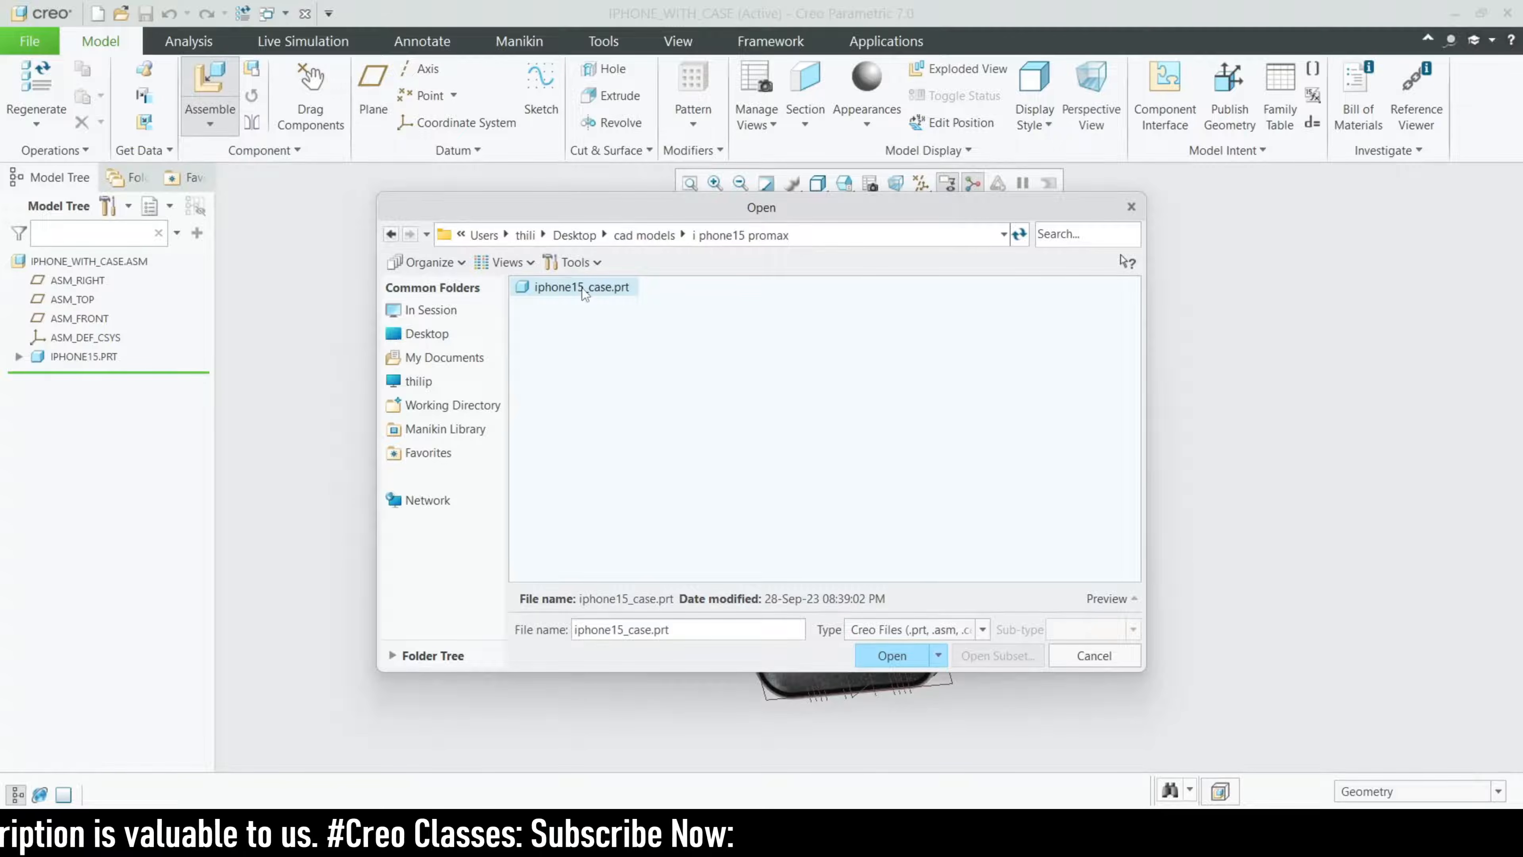
click(892, 655)
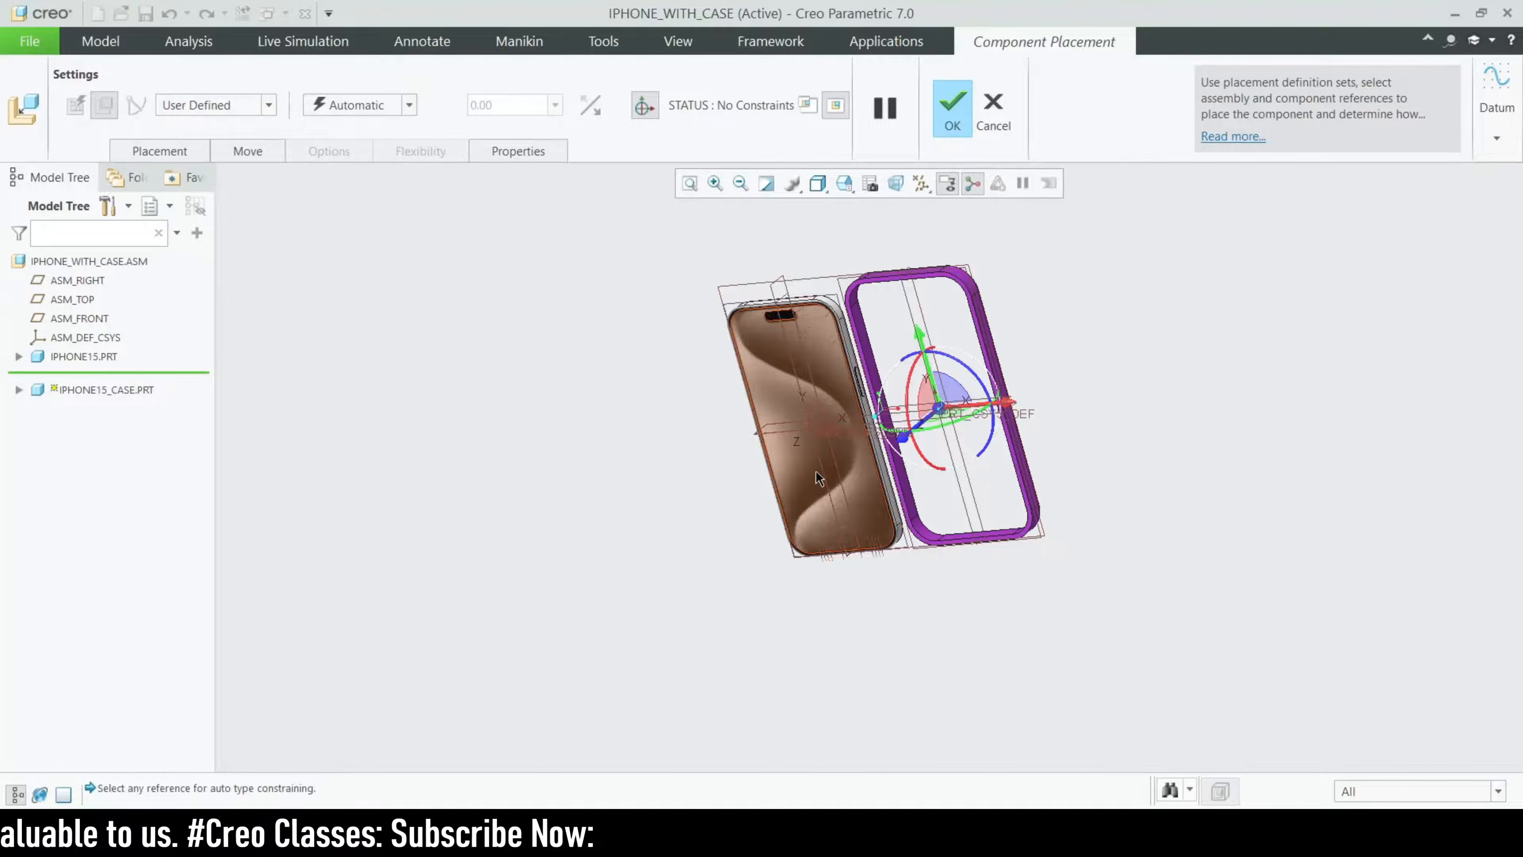
- Constrain the case's vertical mid-plane coincident with the ASM_RIGHT plane so the frame centres sideways on the phone
middle_drag(777, 491, 823, 471)
scroll(810, 433, up, 3)
scroll(810, 433, down, 2)
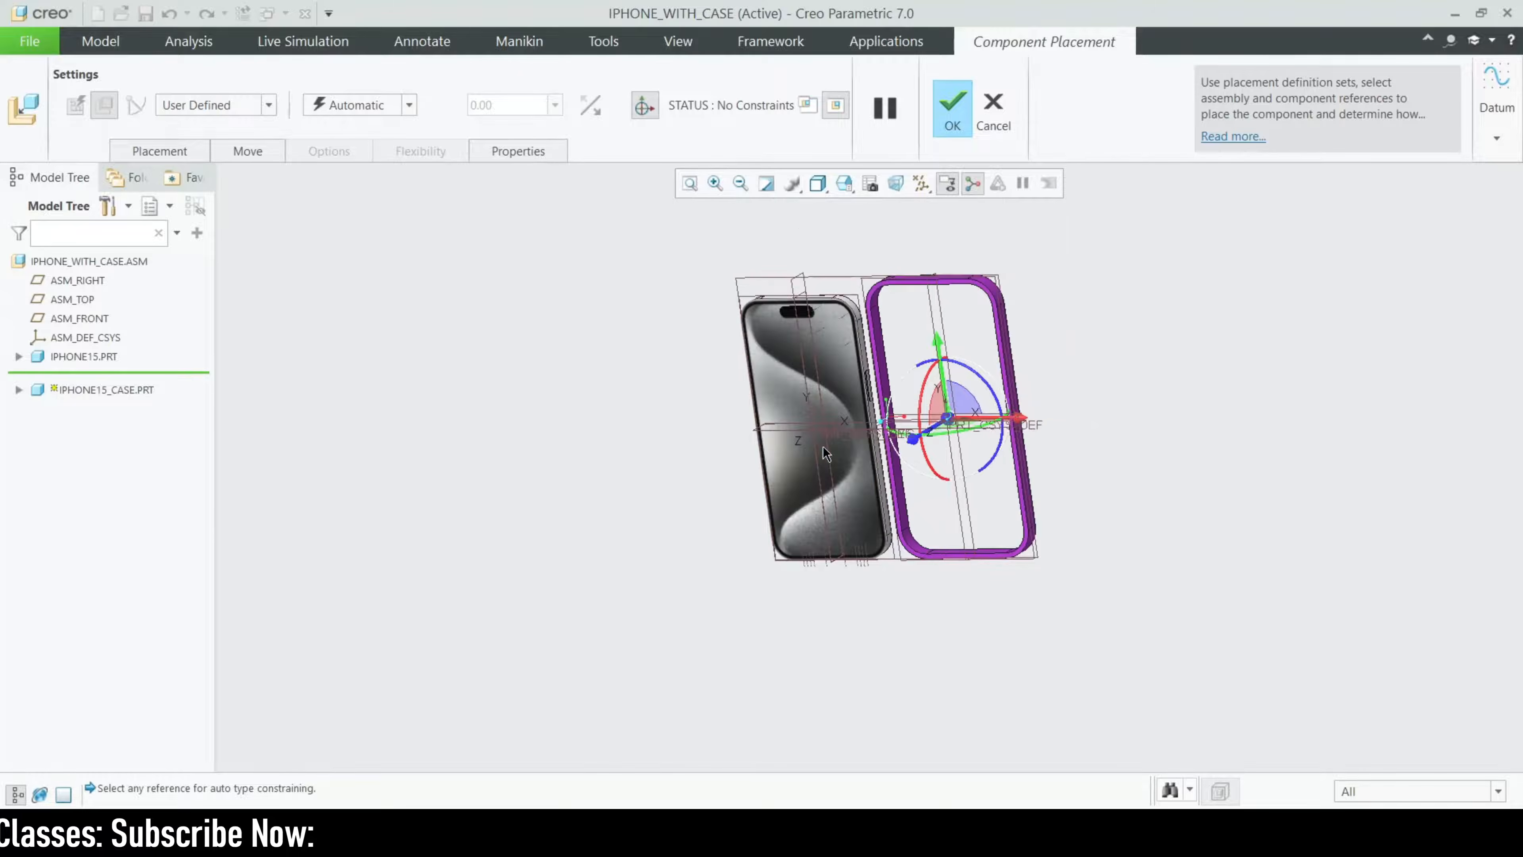
scroll(828, 307, up, 4)
scroll(757, 288, up, 2)
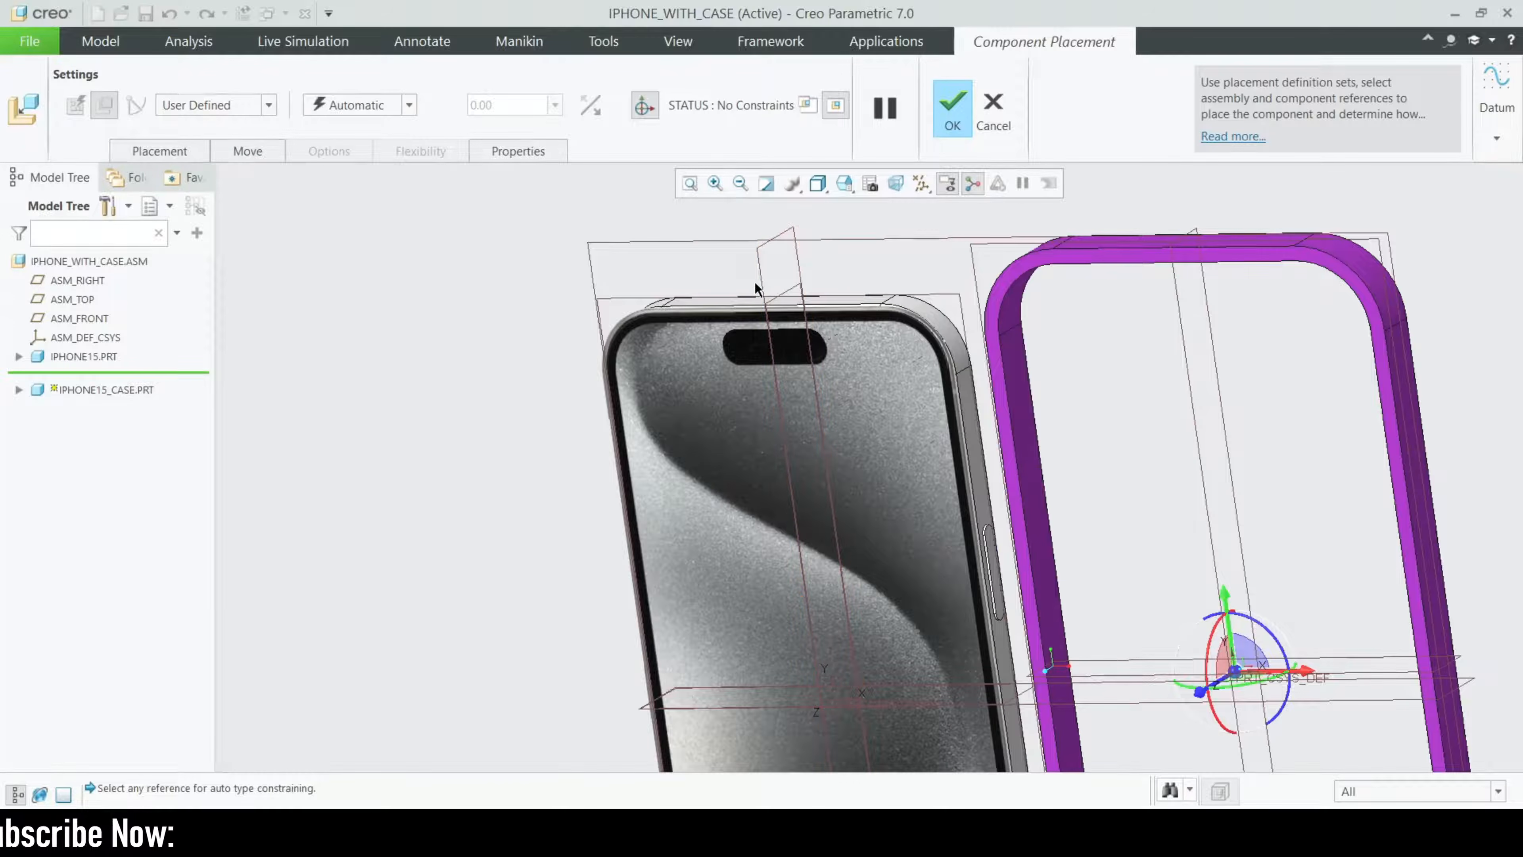
click(761, 288)
scroll(762, 288, down, 4)
scroll(876, 377, up, 3)
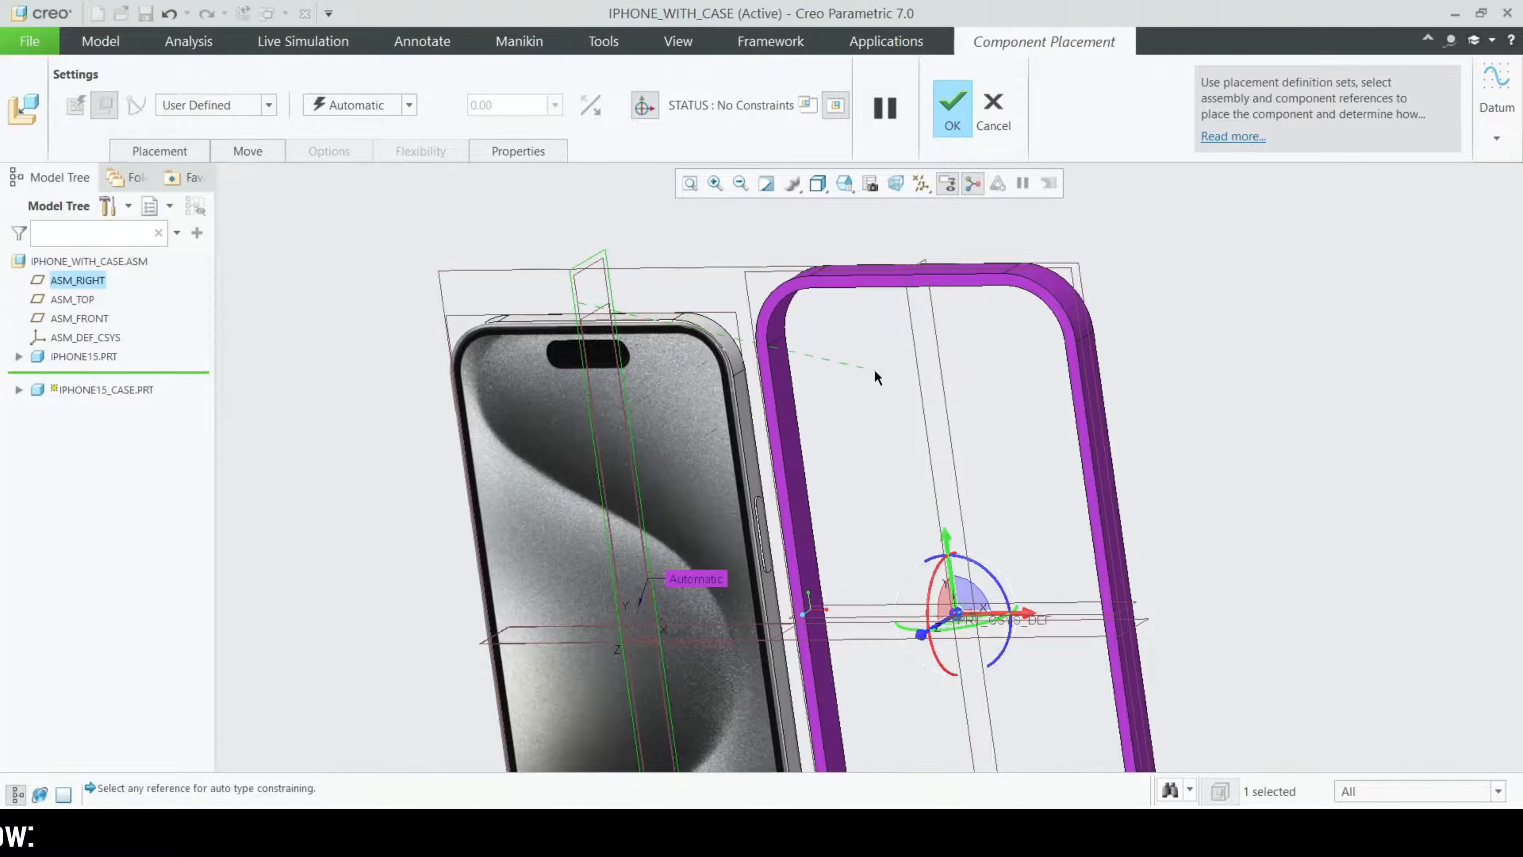
click(920, 388)
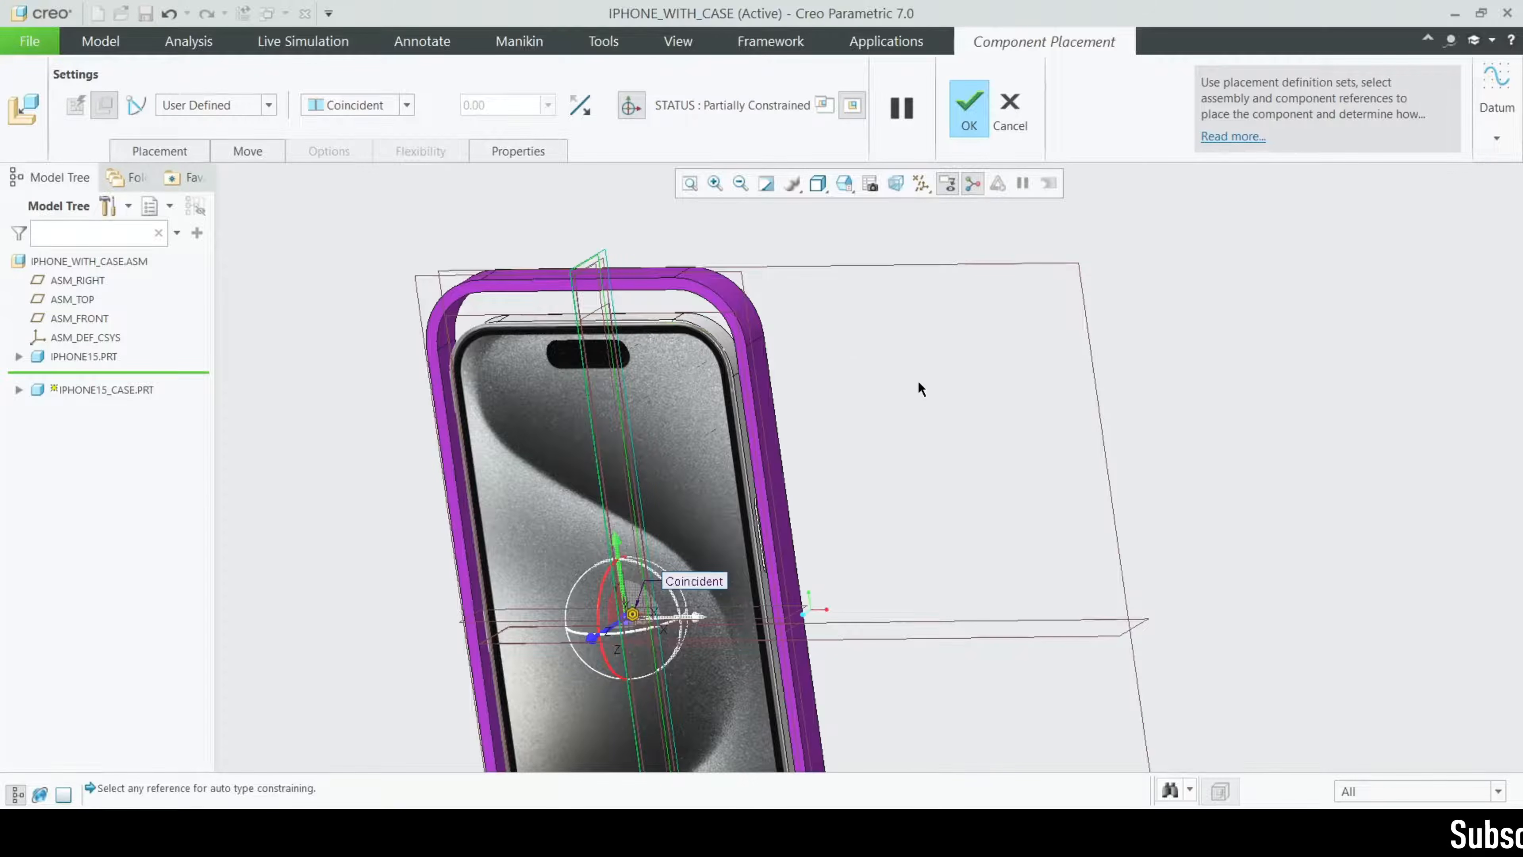
- Constrain the case's horizontal mid-plane coincident with the ASM_TOP plane
scroll(874, 517, down, 3)
scroll(959, 456, up, 4)
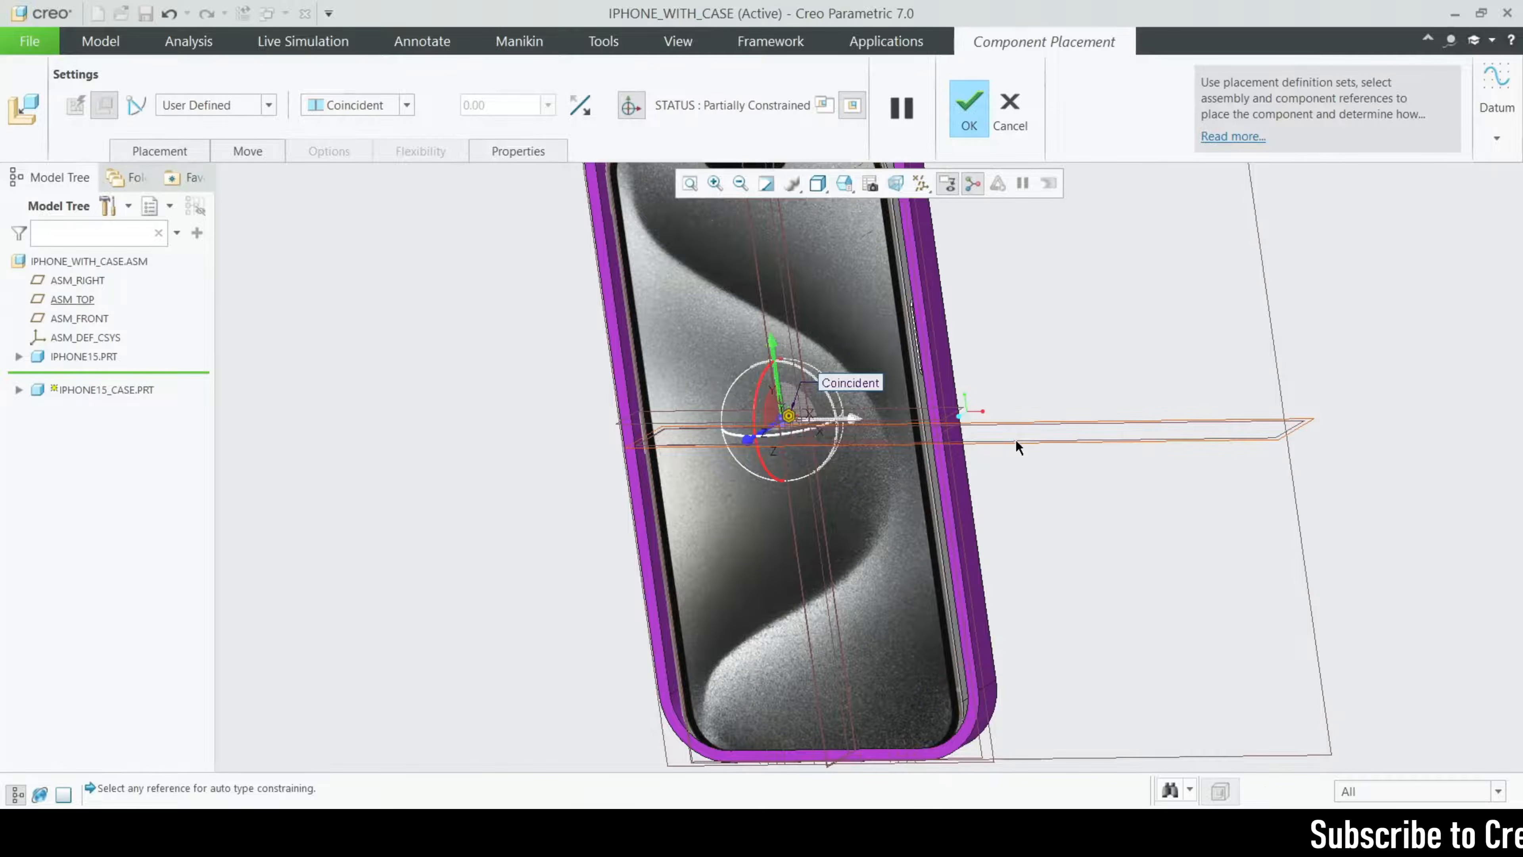
click(1019, 440)
click(616, 433)
scroll(807, 519, down, 3)
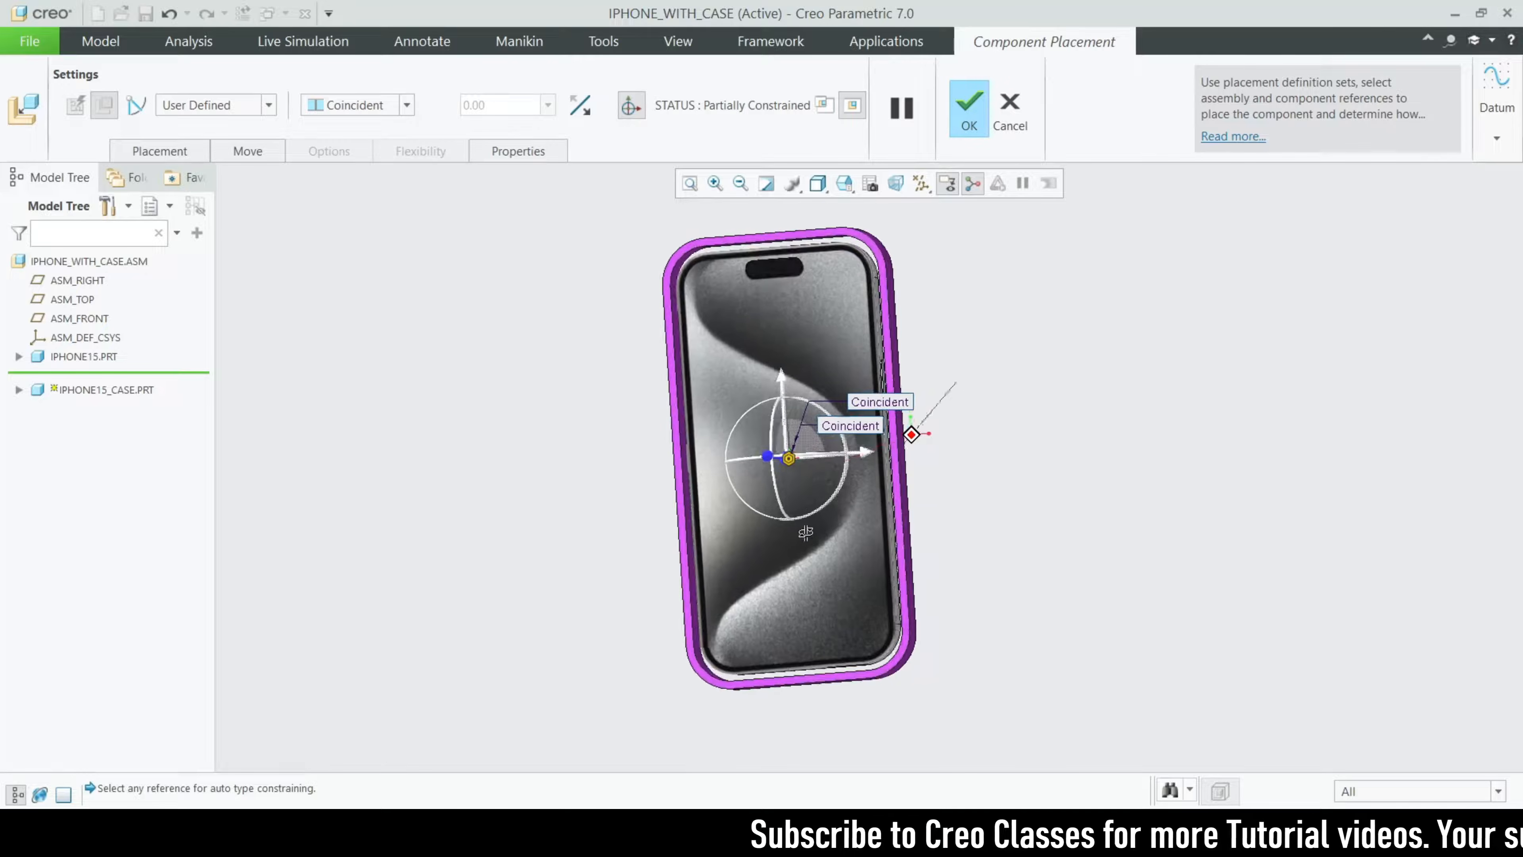
- Check the frame's fit around the phone and accept the case's placement with its two coincident constraints
middle_drag(800, 537, 816, 544)
scroll(677, 480, down, 4)
scroll(690, 498, up, 2)
mouse_move(777, 596)
middle_down()
mouse_move(794, 560)
mouse_move(780, 624)
middle_up()
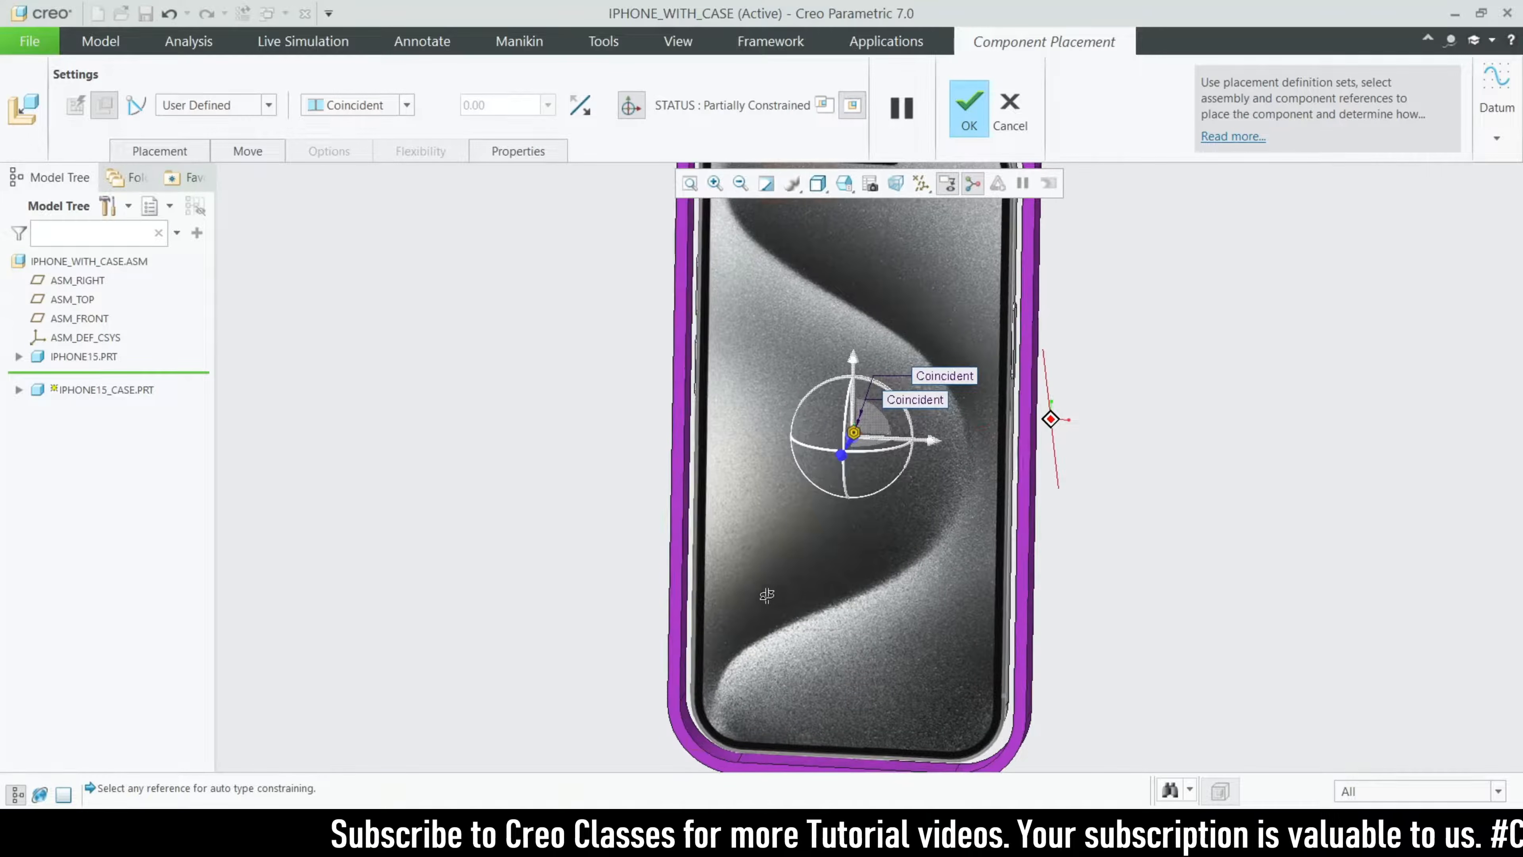
scroll(776, 650, up, 3)
scroll(771, 539, down, 1)
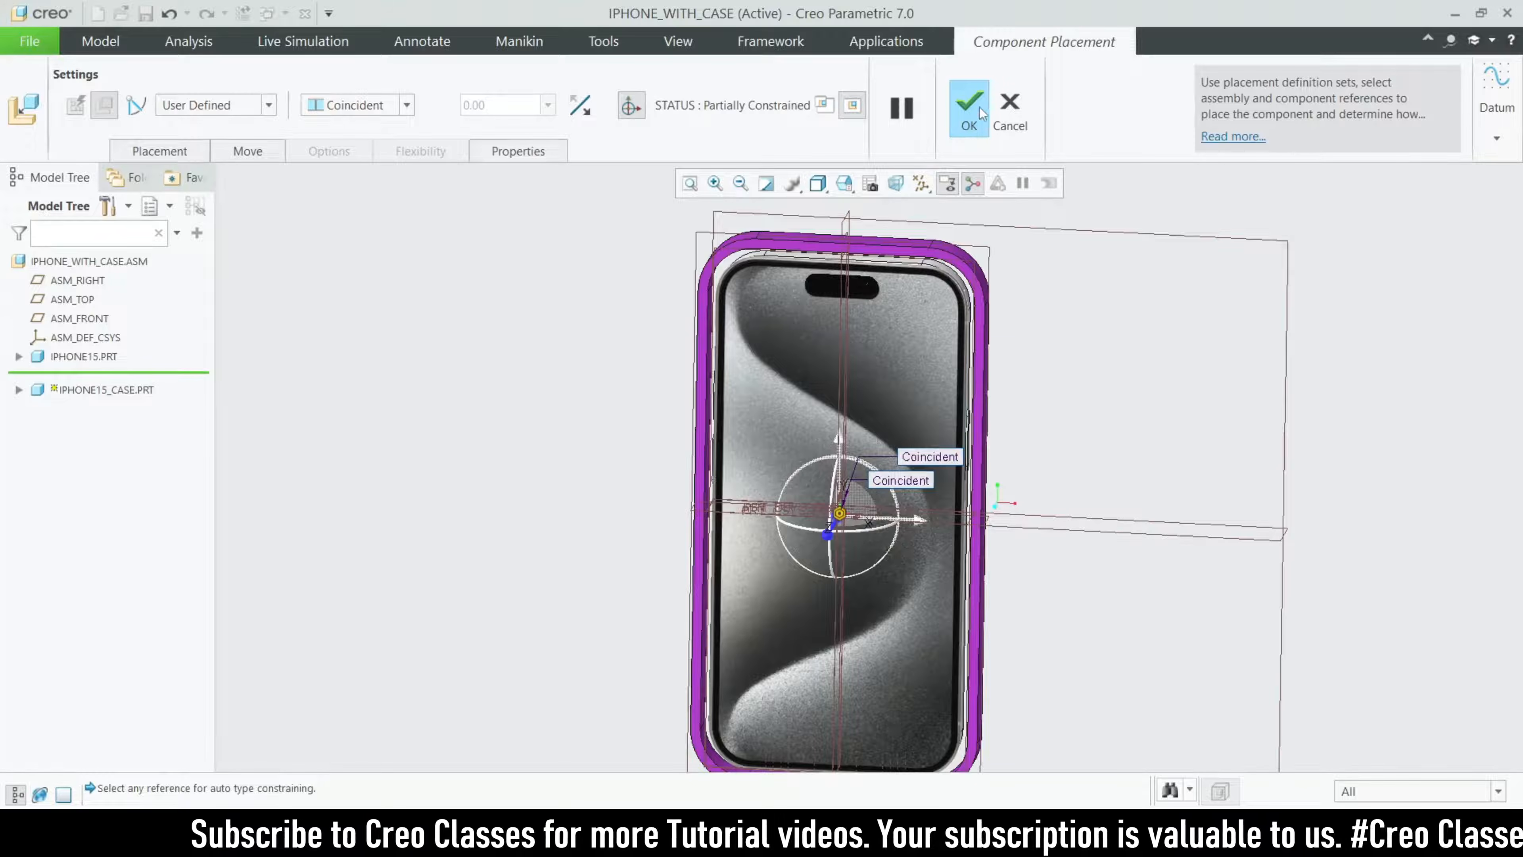
click(969, 113)
scroll(870, 475, up, 2)
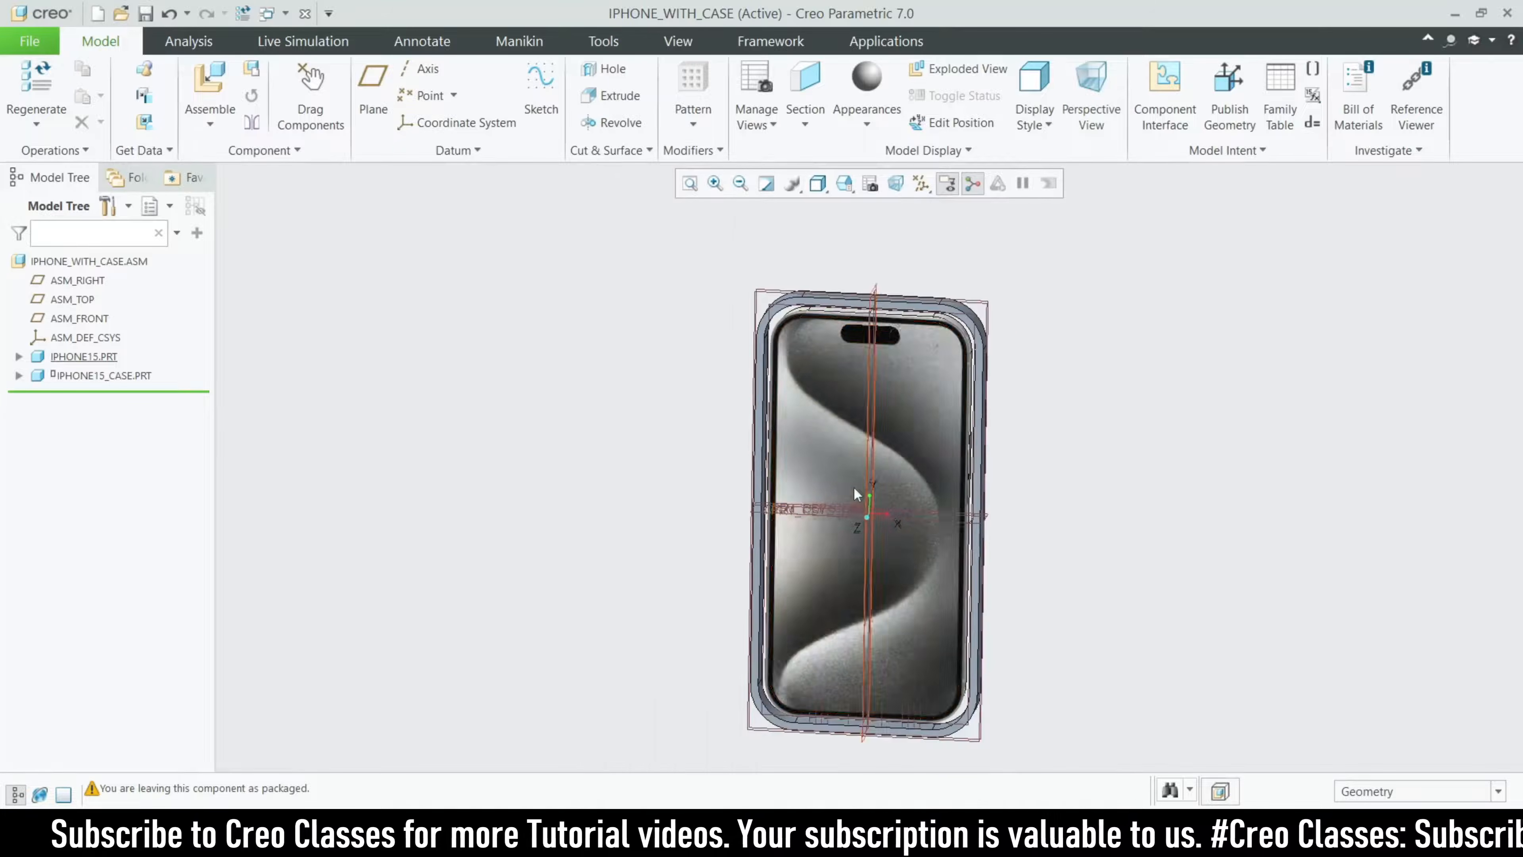
- Reopen the placement definition of IPHONE15_CASE.PRT and constrain its front plane coincident with ASM_FRONT
middle_drag(860, 475, 637, 506)
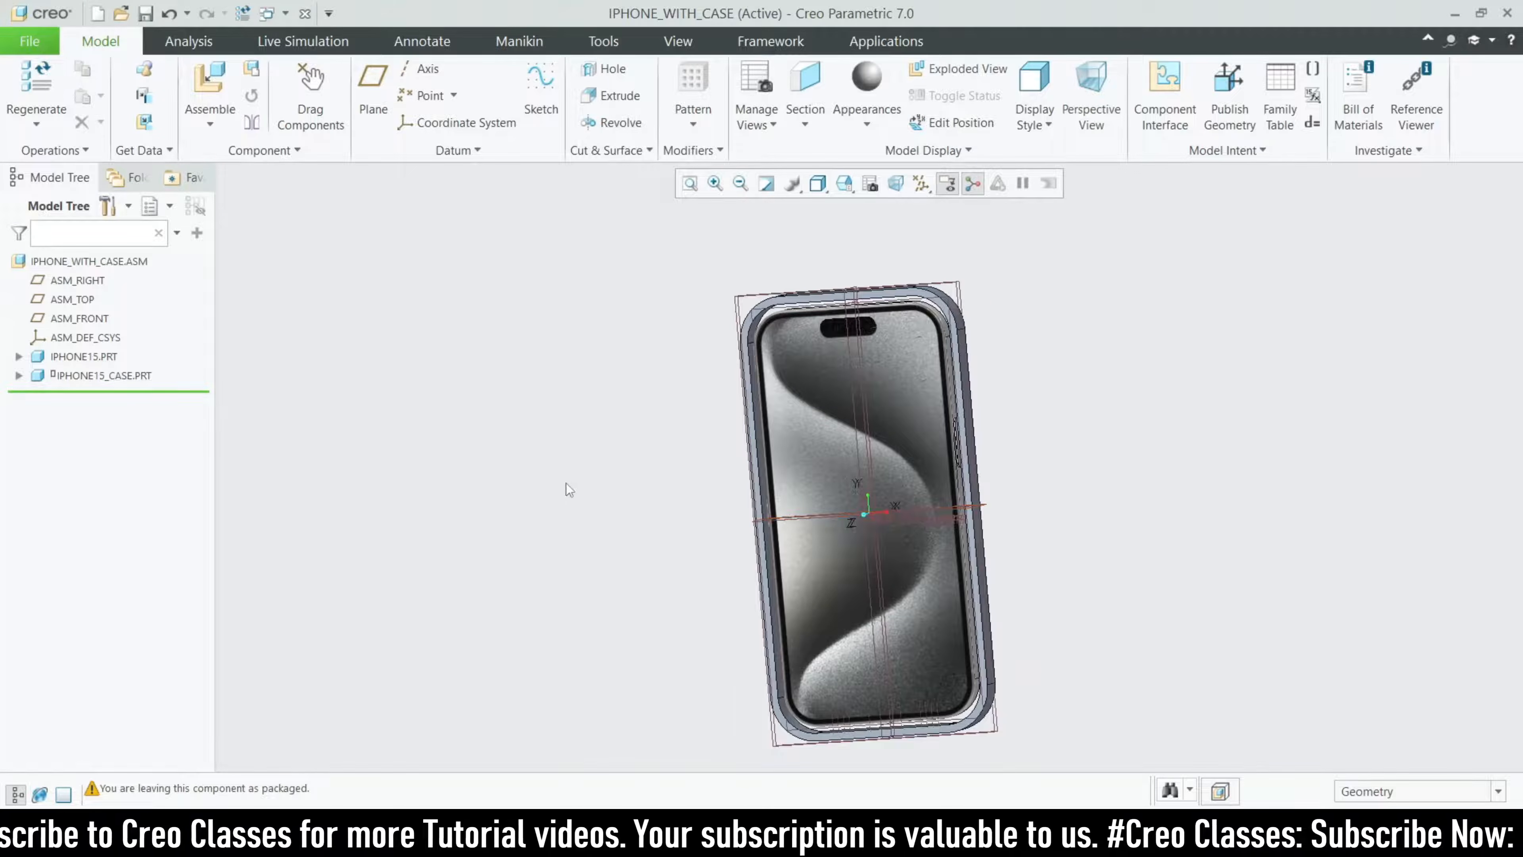
click(79, 368)
click(129, 304)
middle_drag(581, 439, 869, 512)
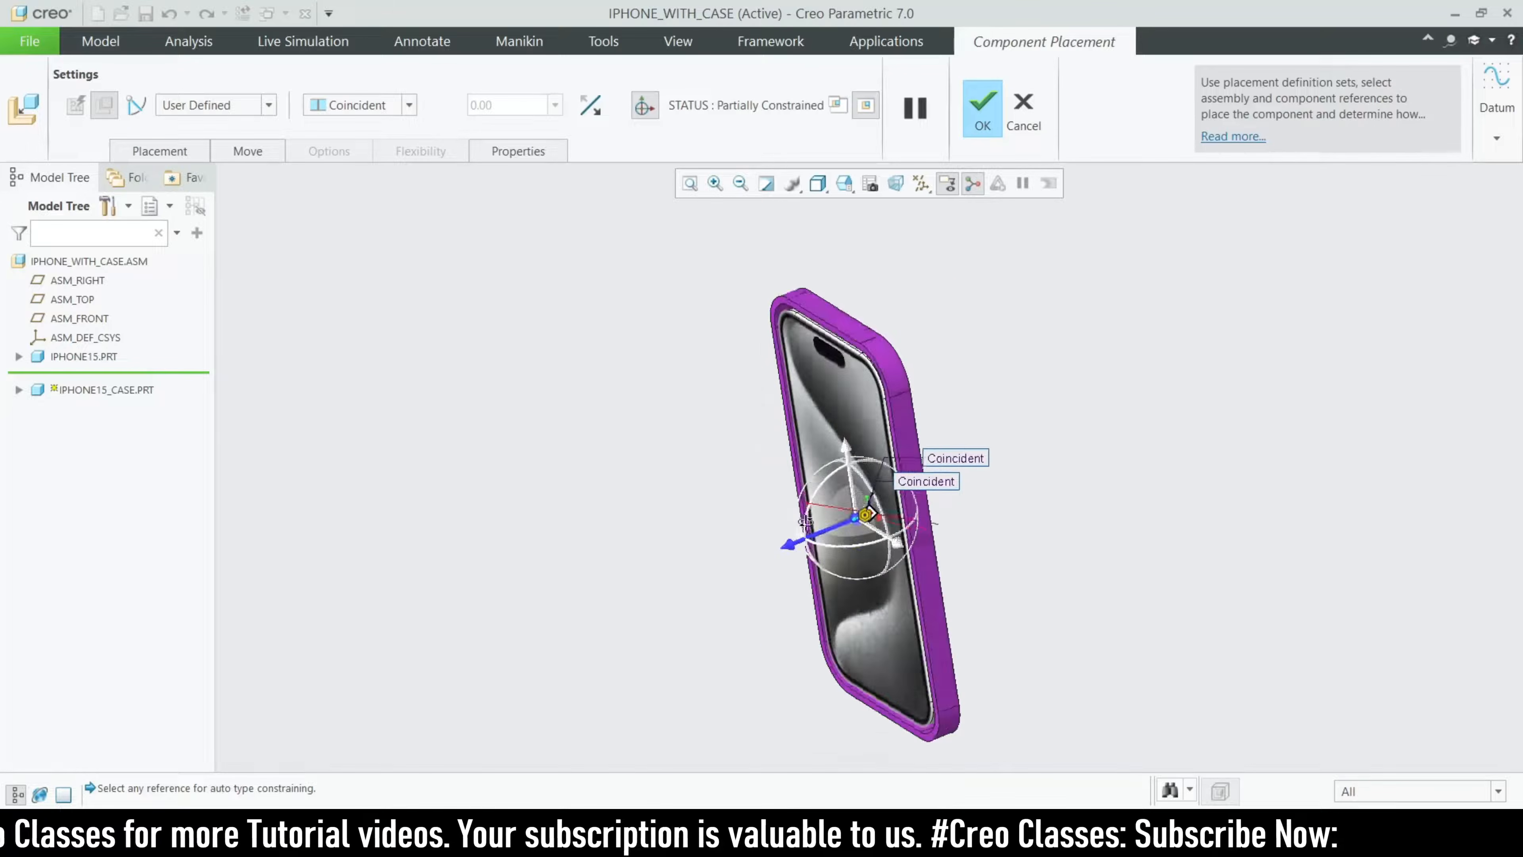
scroll(843, 300, down, 4)
click(637, 298)
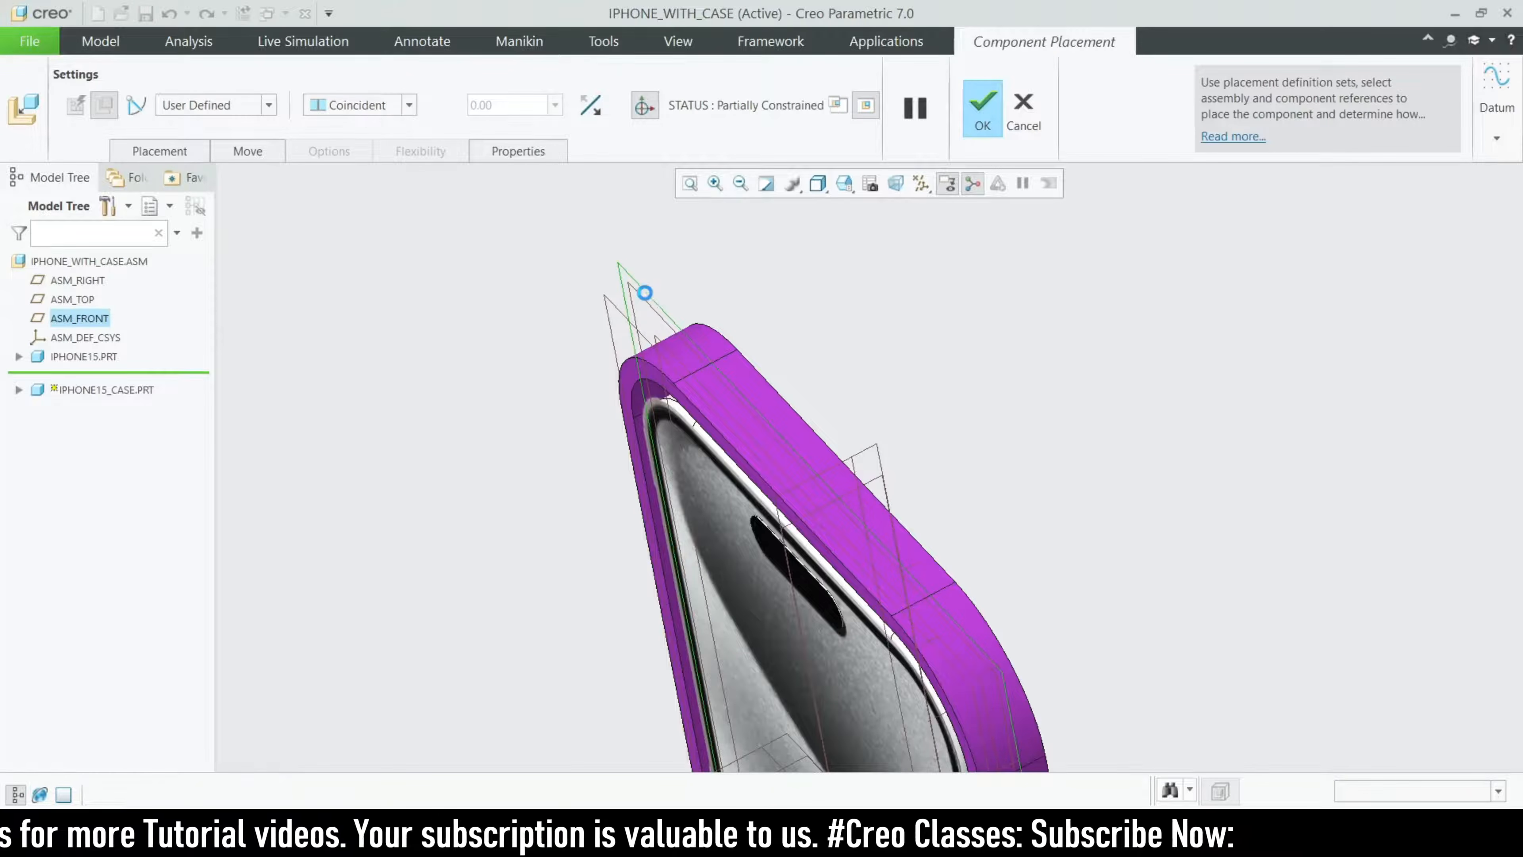
click(627, 324)
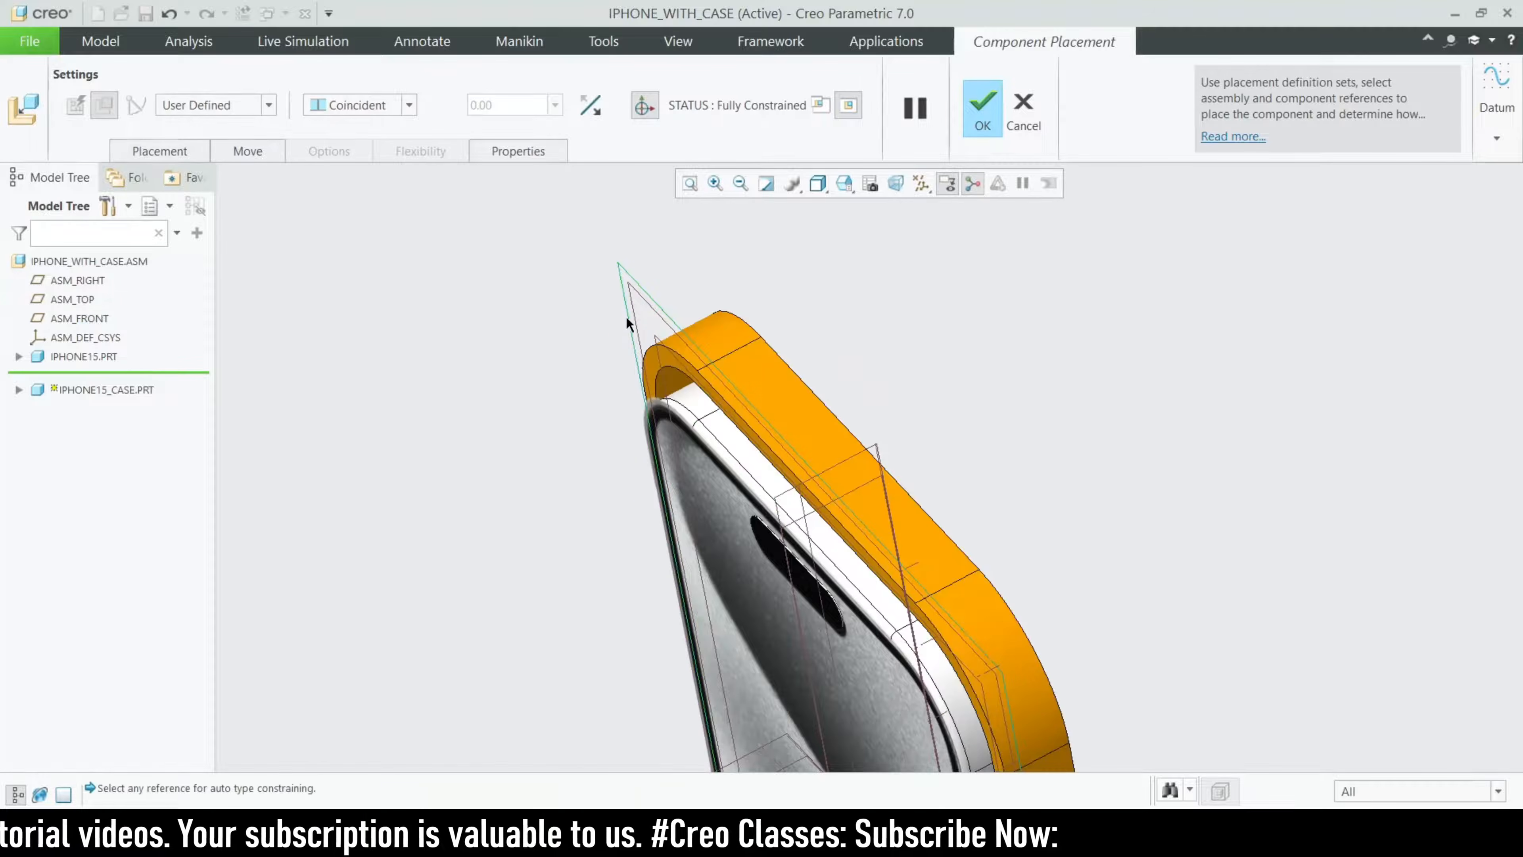
scroll(725, 492, up, 2)
scroll(725, 492, down, 2)
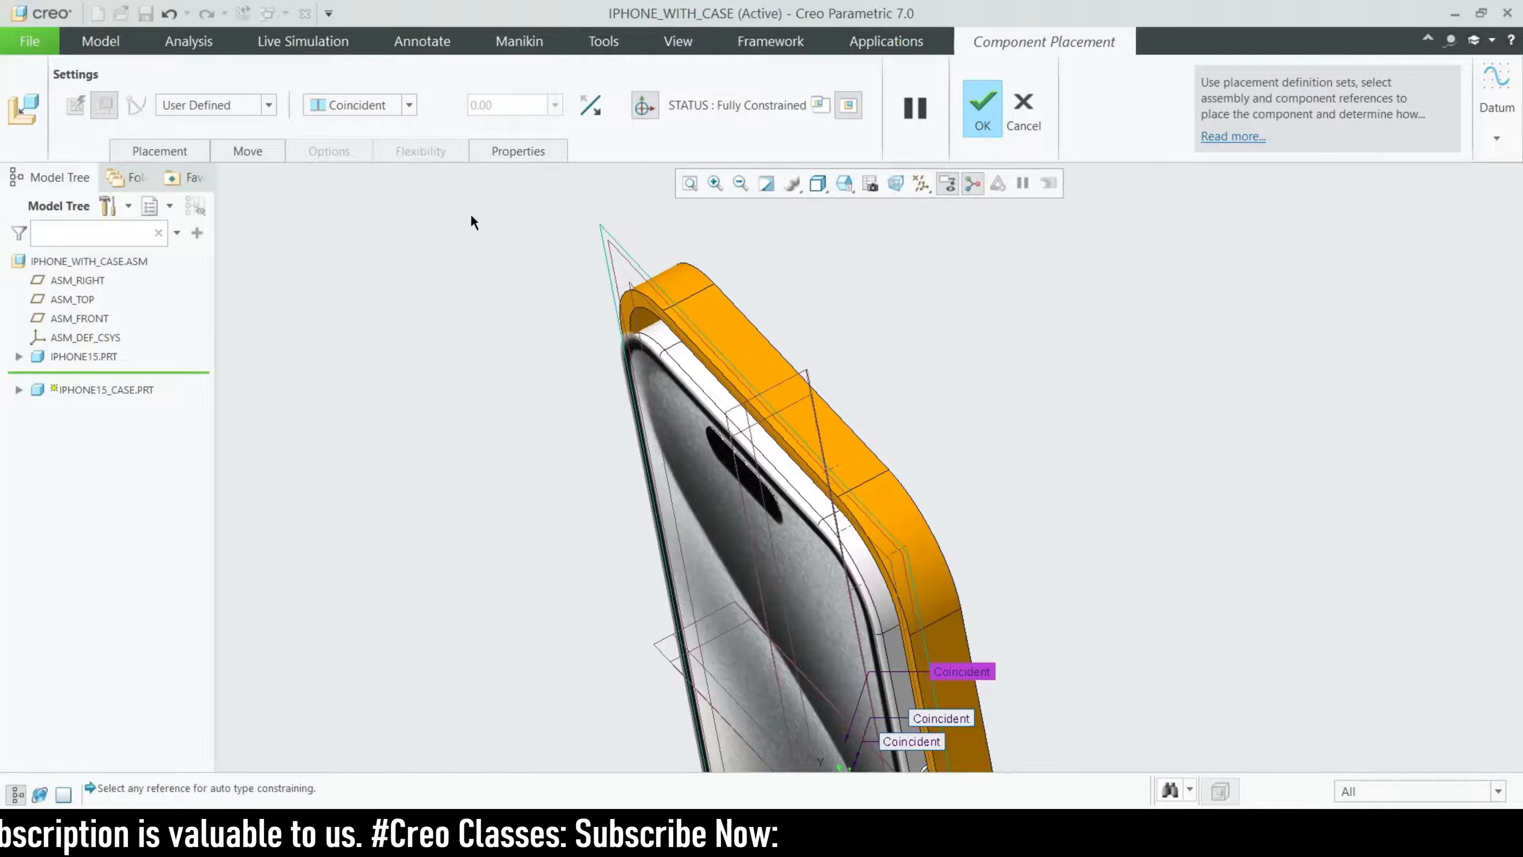
- Change the front-plane constraint to Distance, shift the frame forward with an offset of 8.45/2, and accept the placement
click(409, 105)
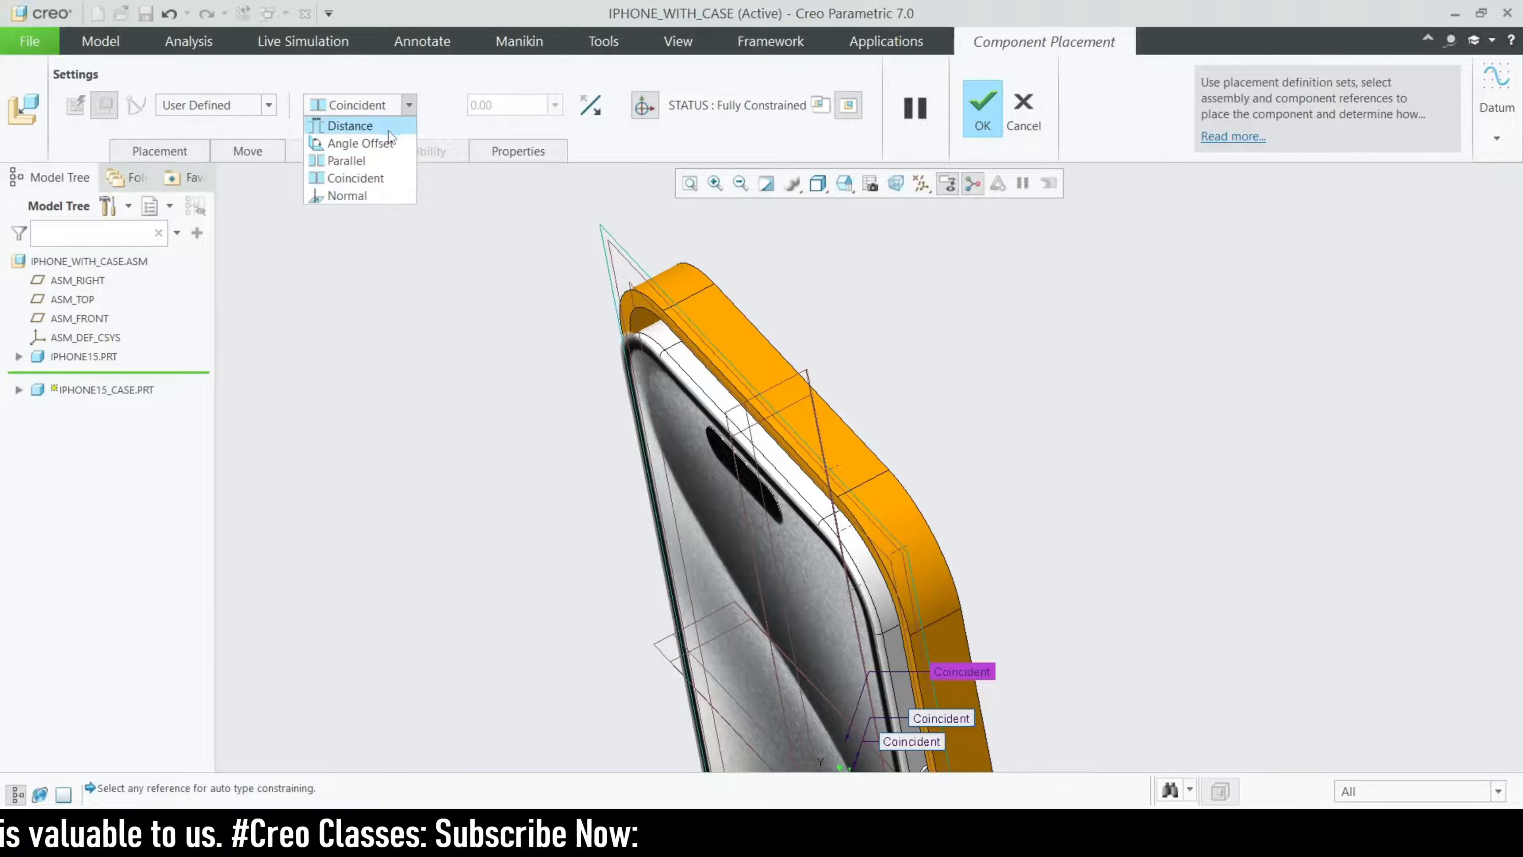
click(382, 128)
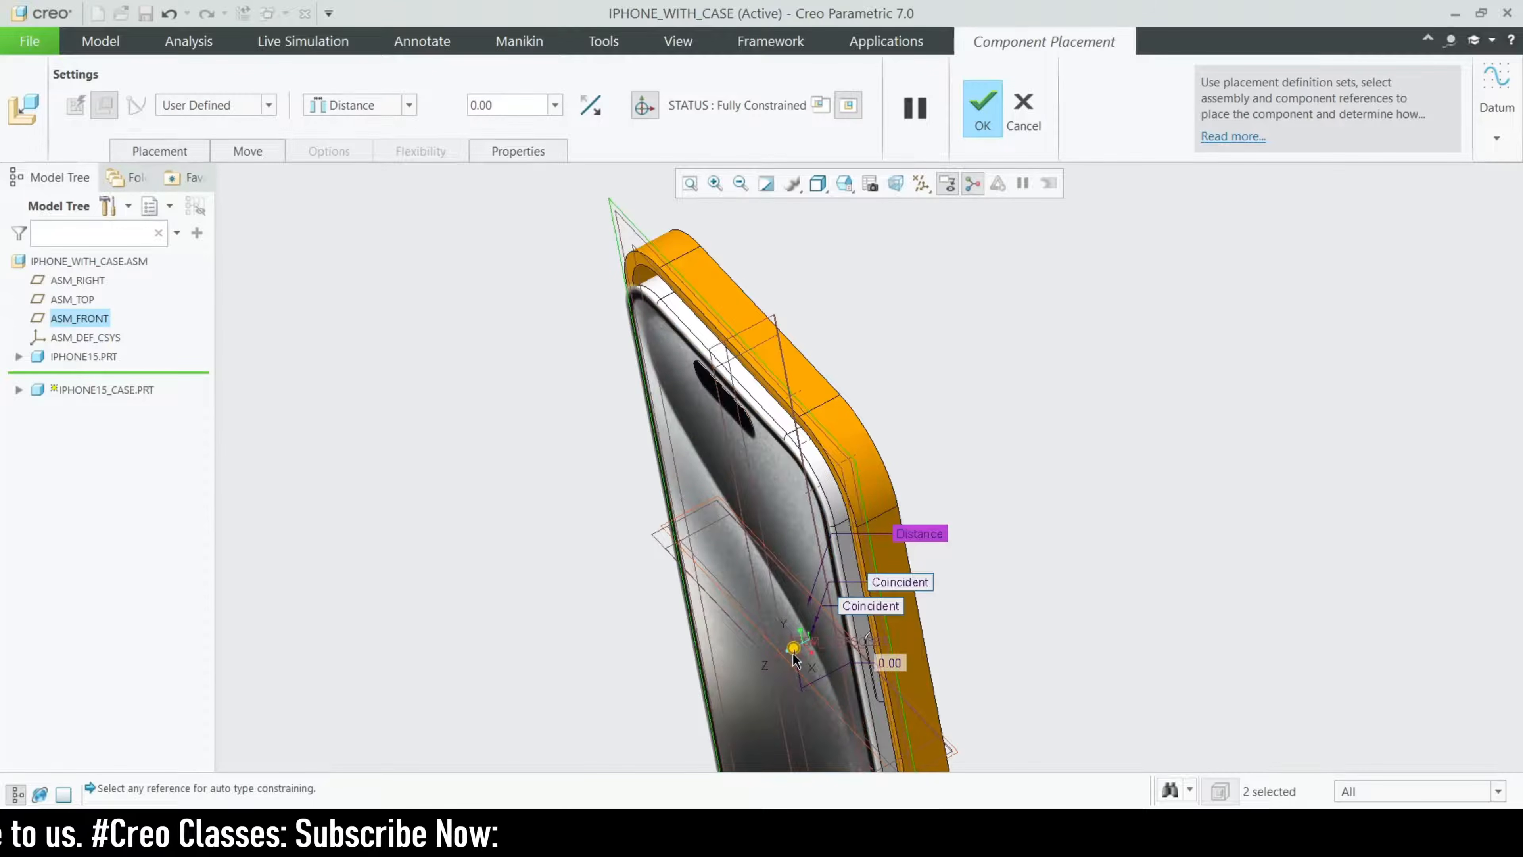
mouse_move(794, 657)
mouse_down()
mouse_move(778, 657)
mouse_move(781, 644)
mouse_up()
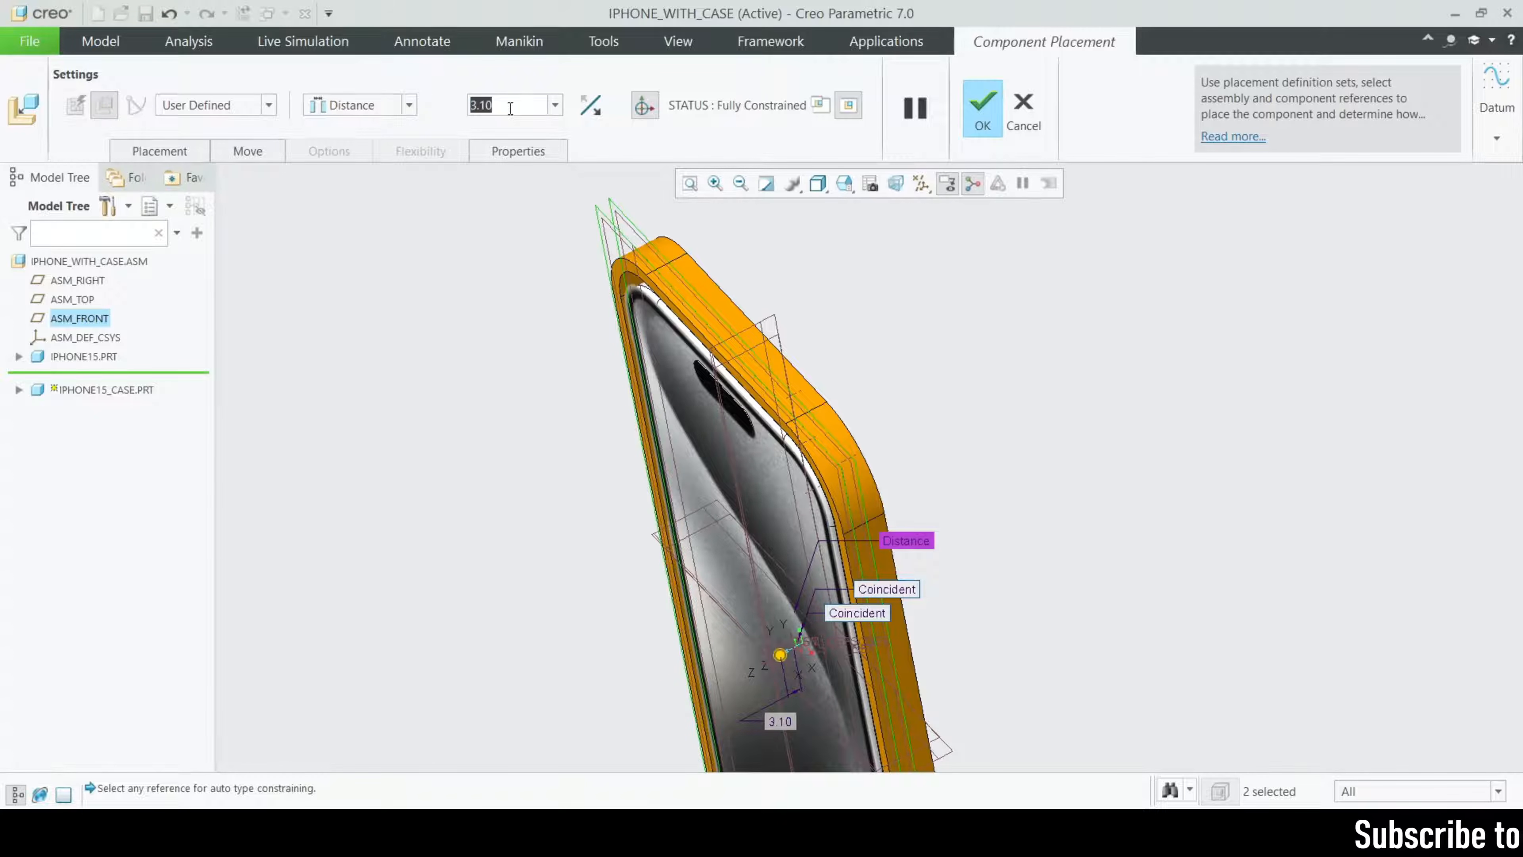
text(8)
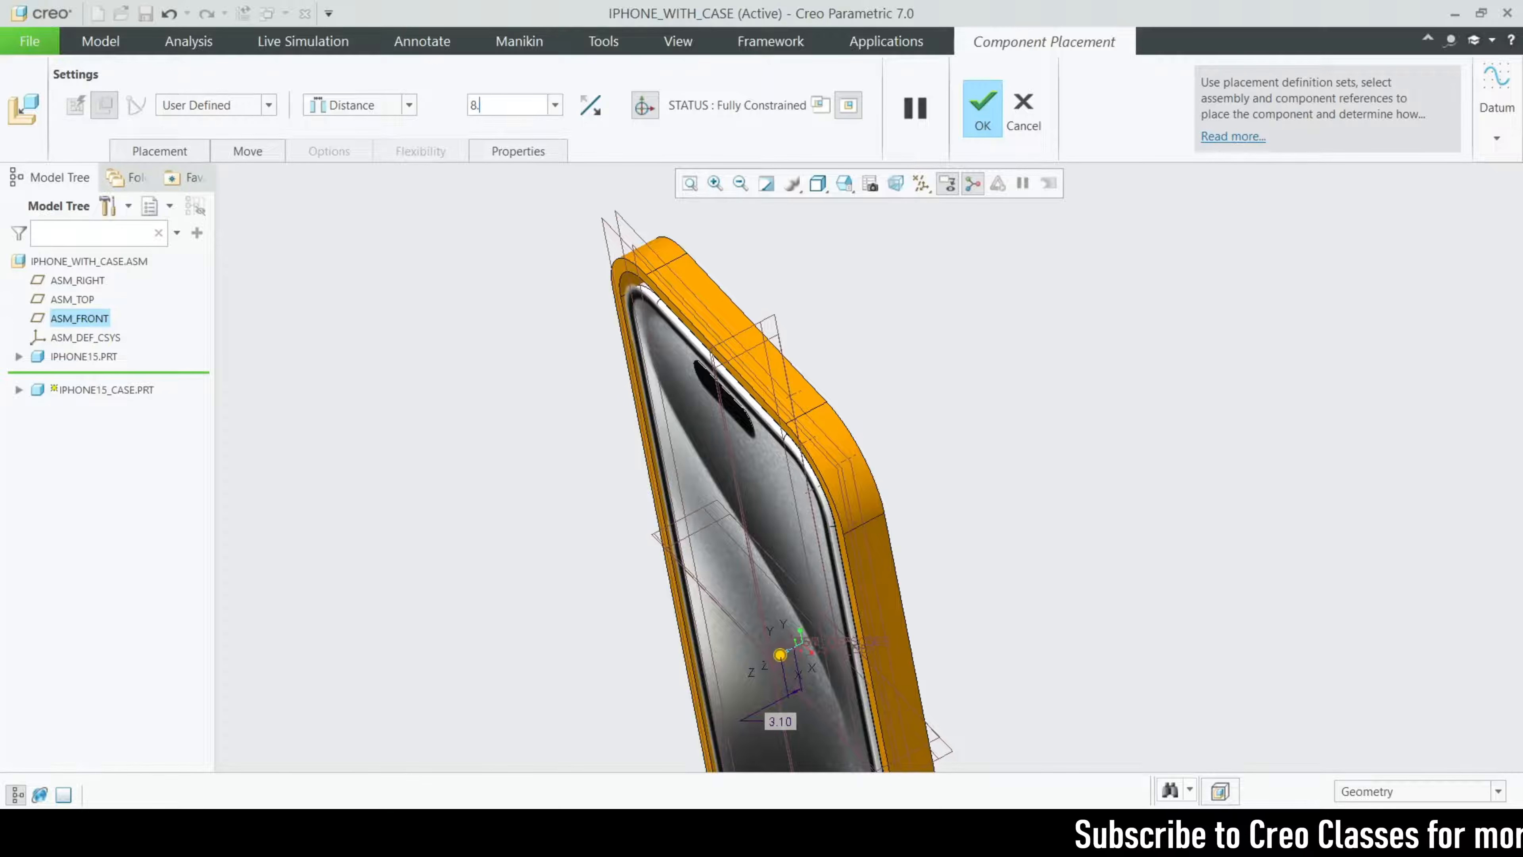
text(.45/2)
key(Return)
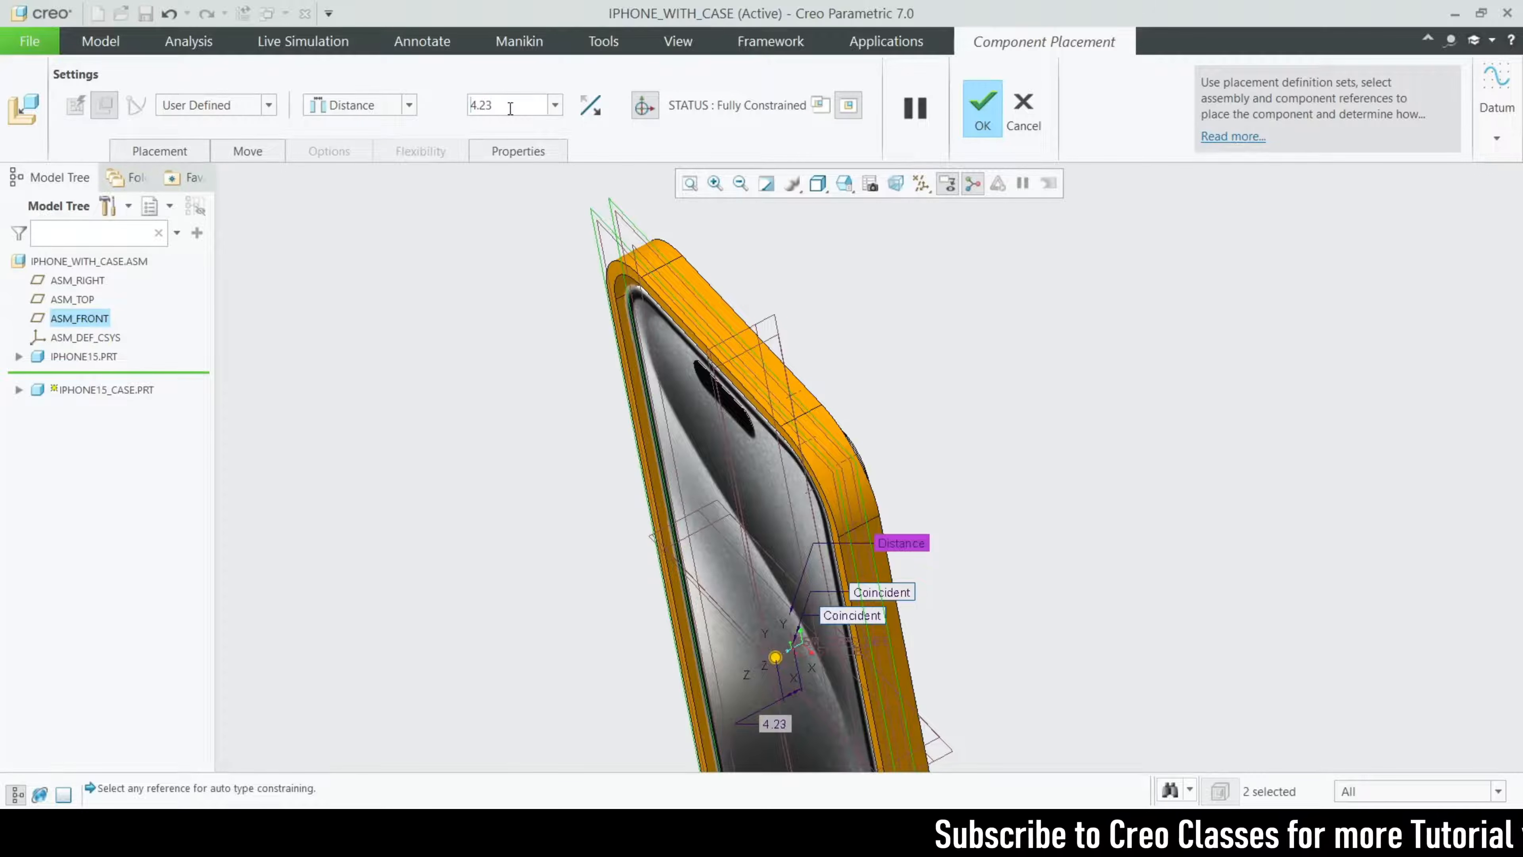
middle_drag(935, 558, 704, 468)
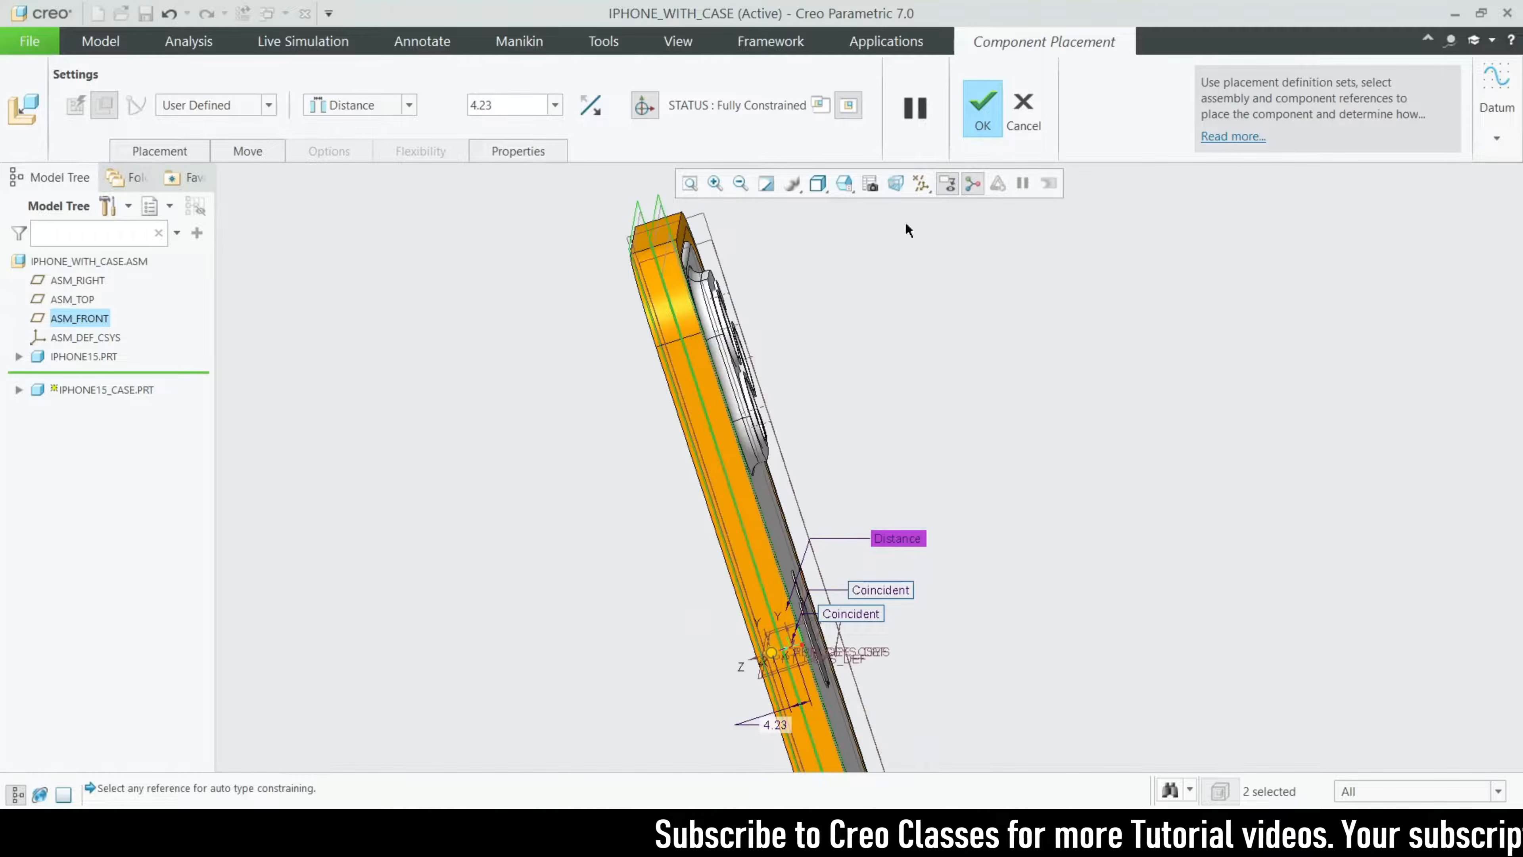
click(986, 125)
middle_drag(901, 346, 1030, 415)
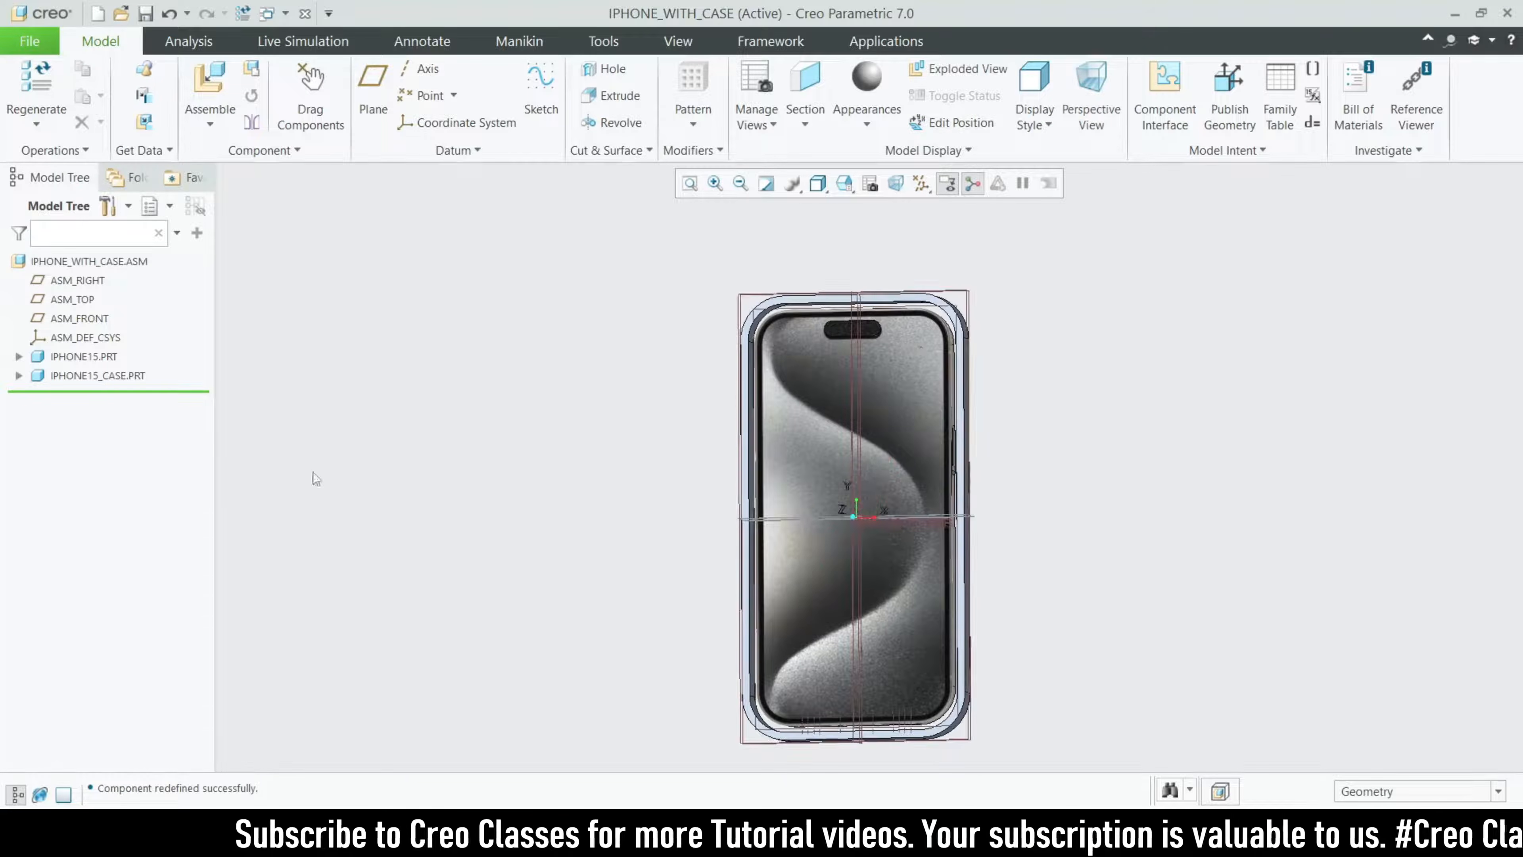
- Open IPHONE15_CASE.PRT in its own window and edit Sketch 1 in the 2D sketch view
click(87, 377)
click(122, 296)
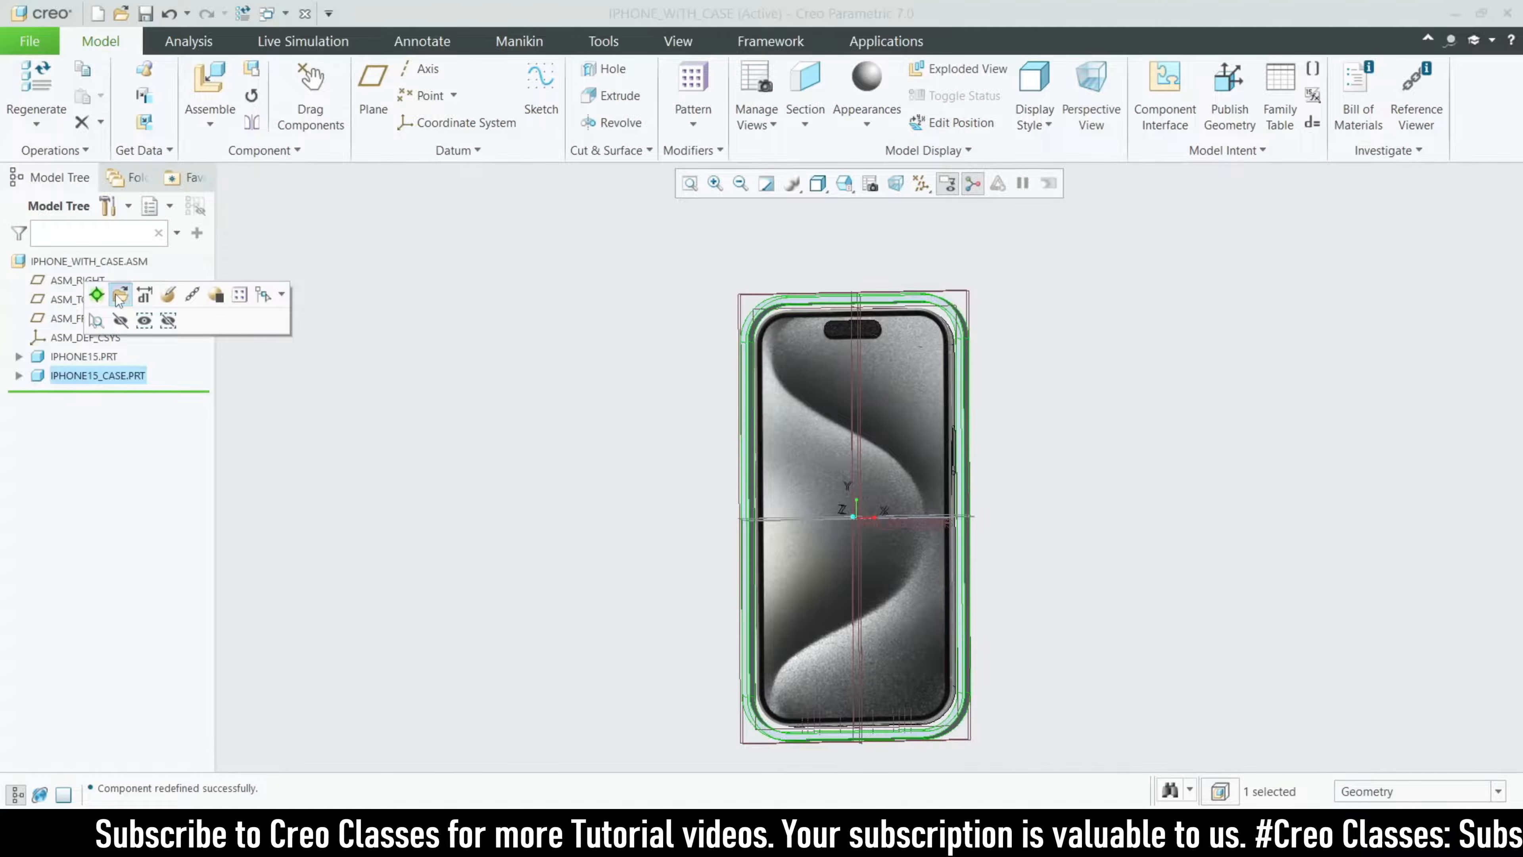
click(75, 376)
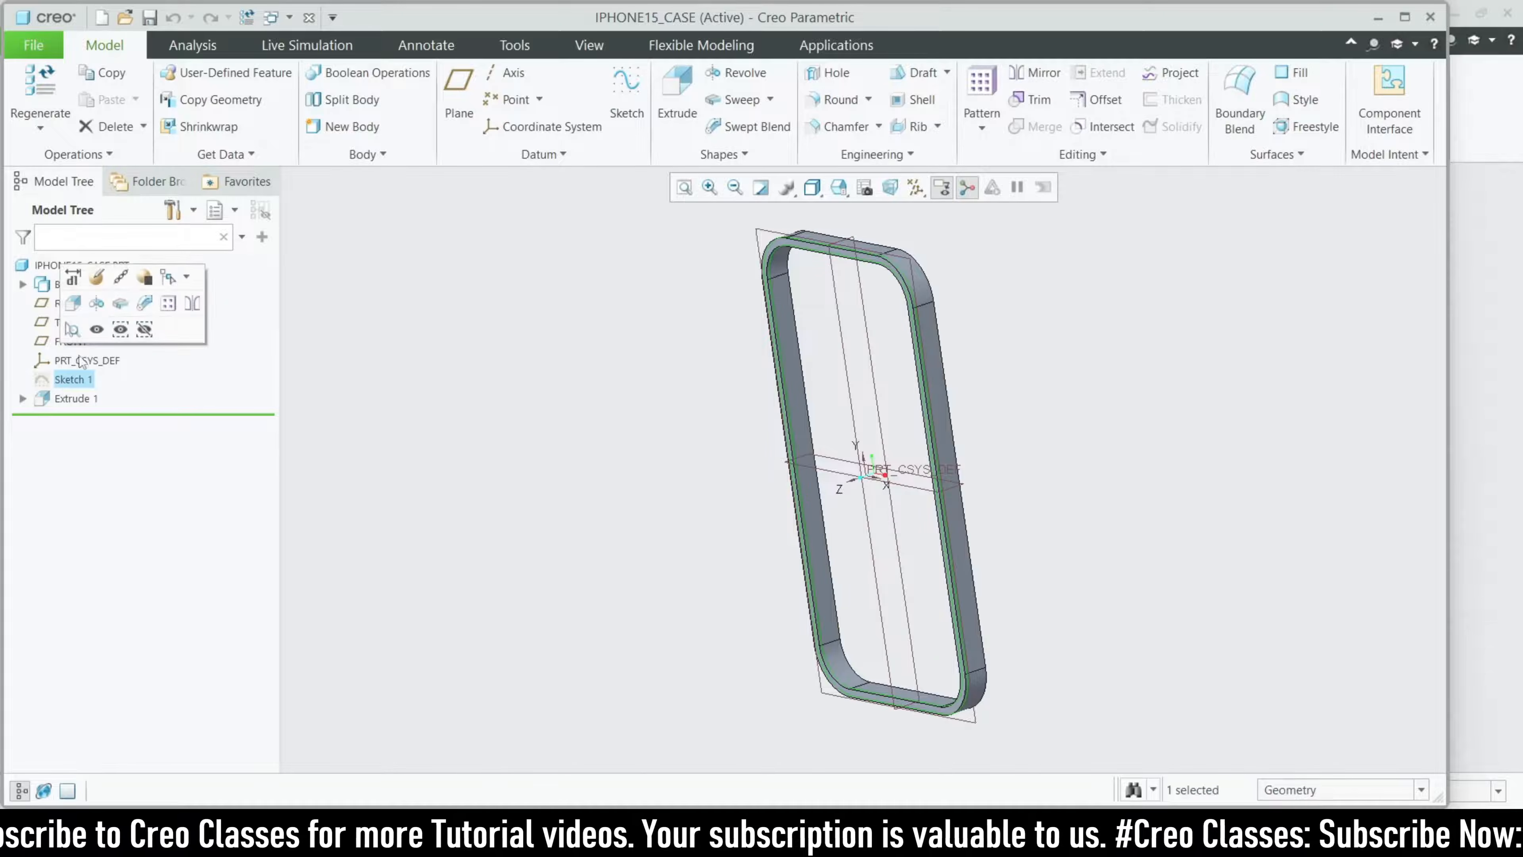
click(97, 280)
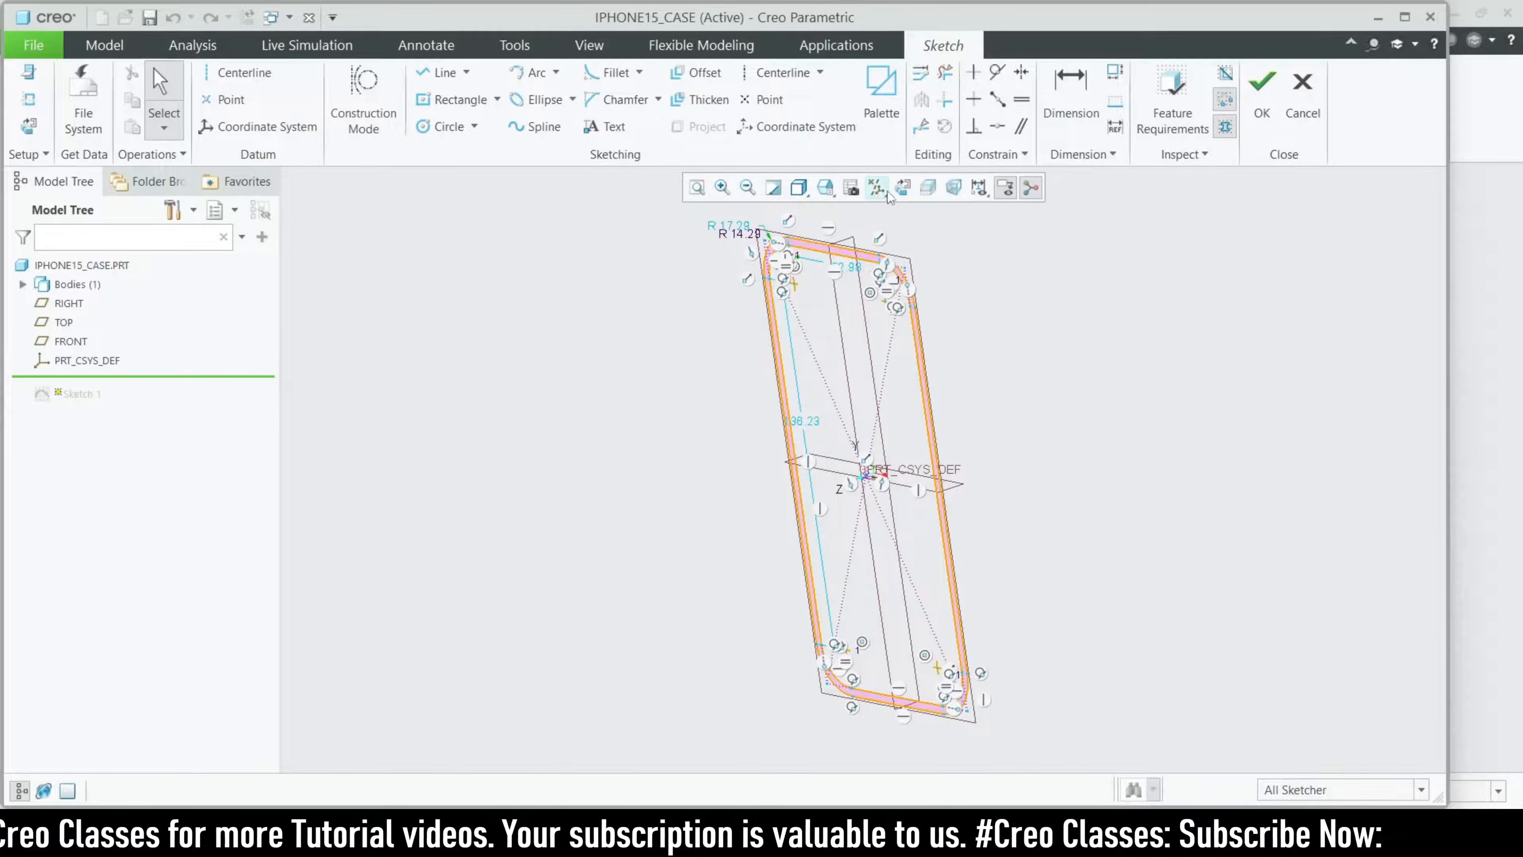
click(877, 189)
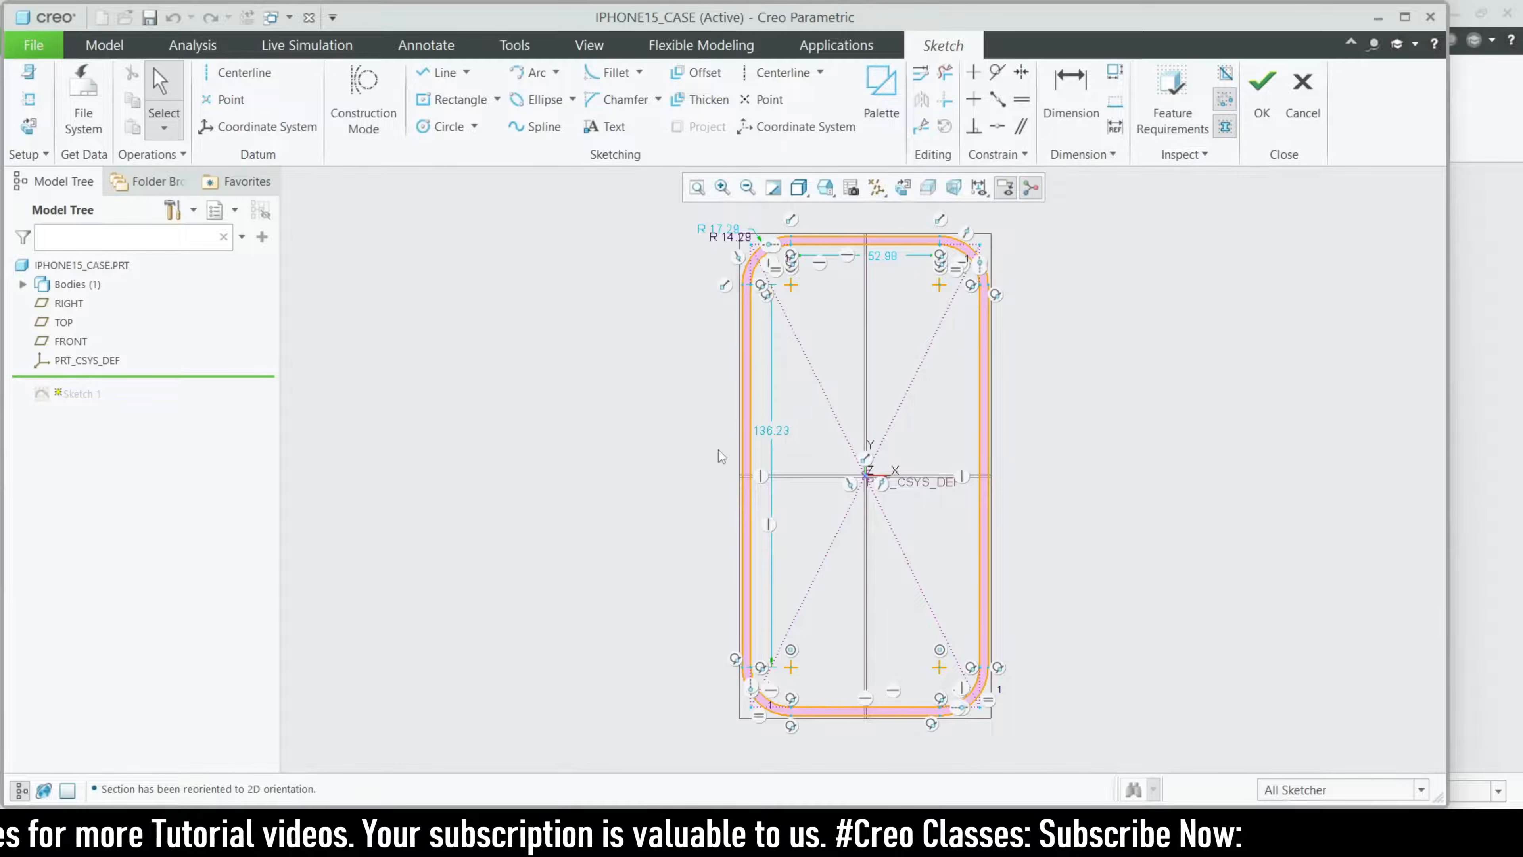
- Dimension the width between the two inner vertical sides of the case profile
scroll(898, 394, down, 3)
click(1065, 111)
click(663, 545)
click(1021, 590)
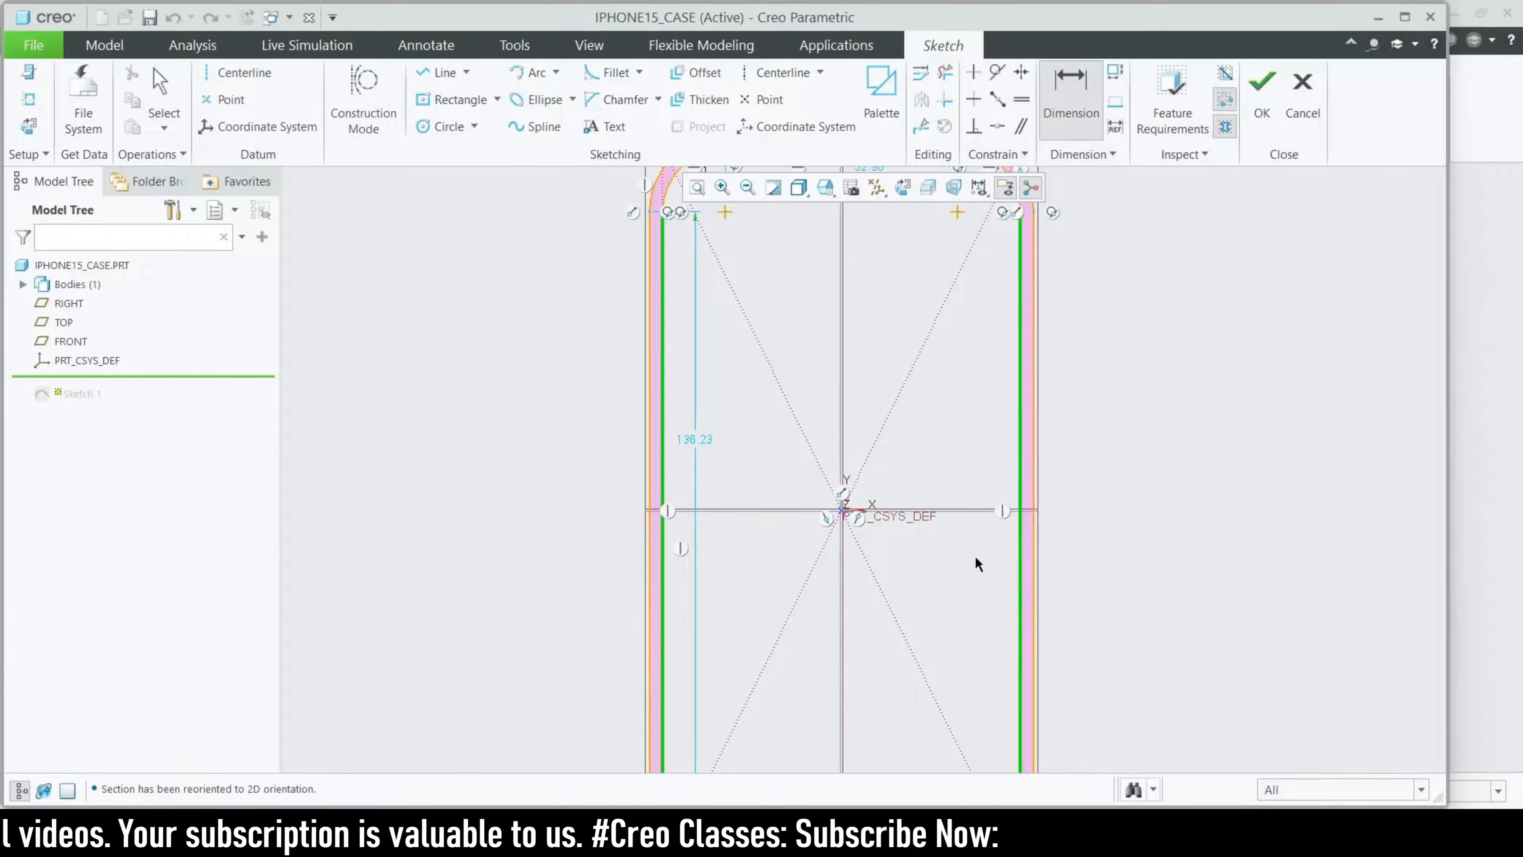
middle_click(887, 437)
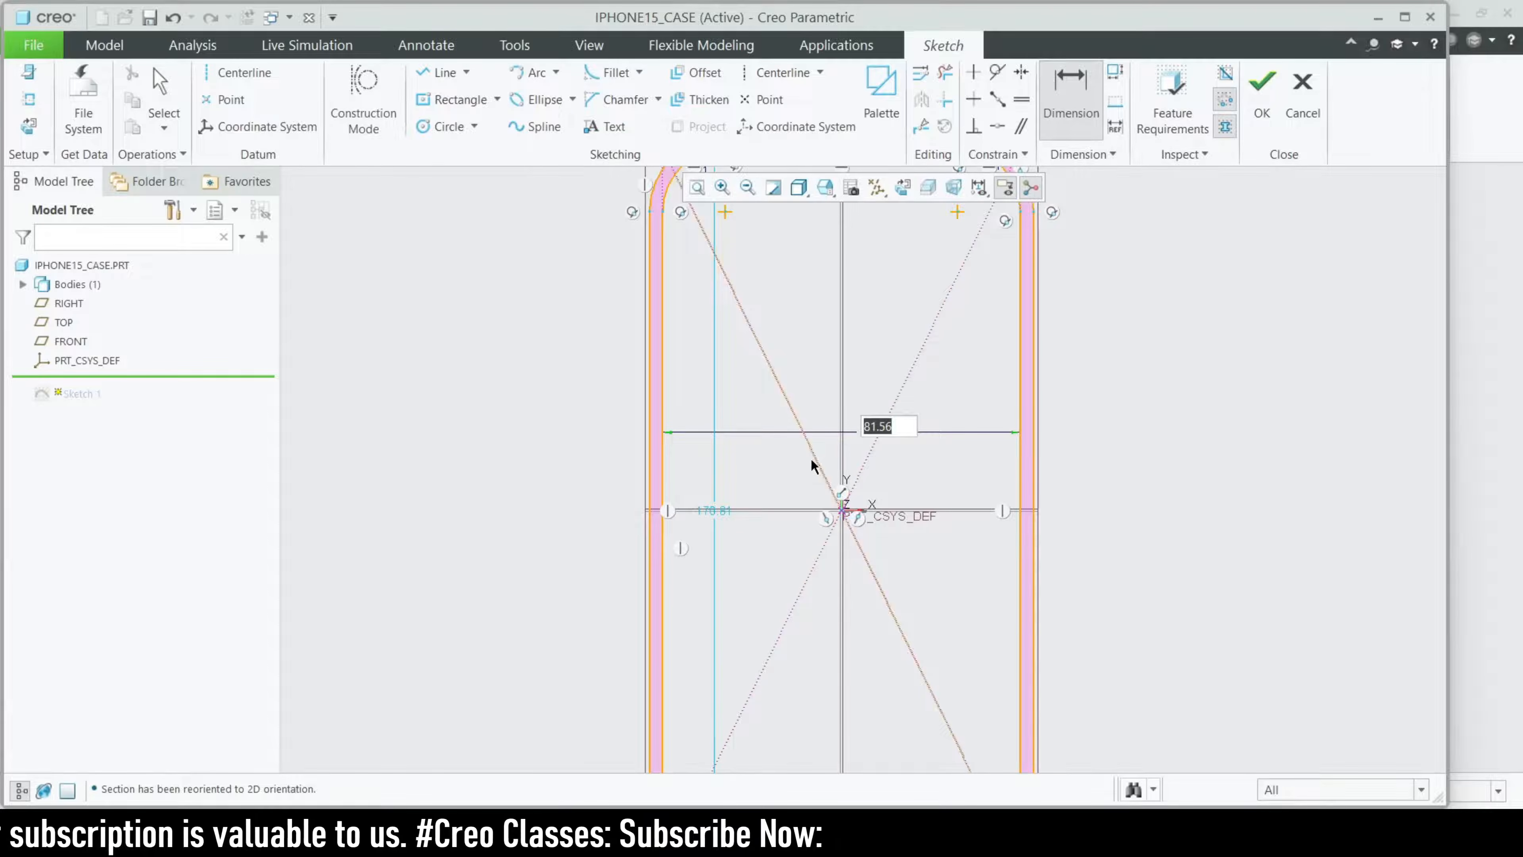
scroll(789, 552, down, 3)
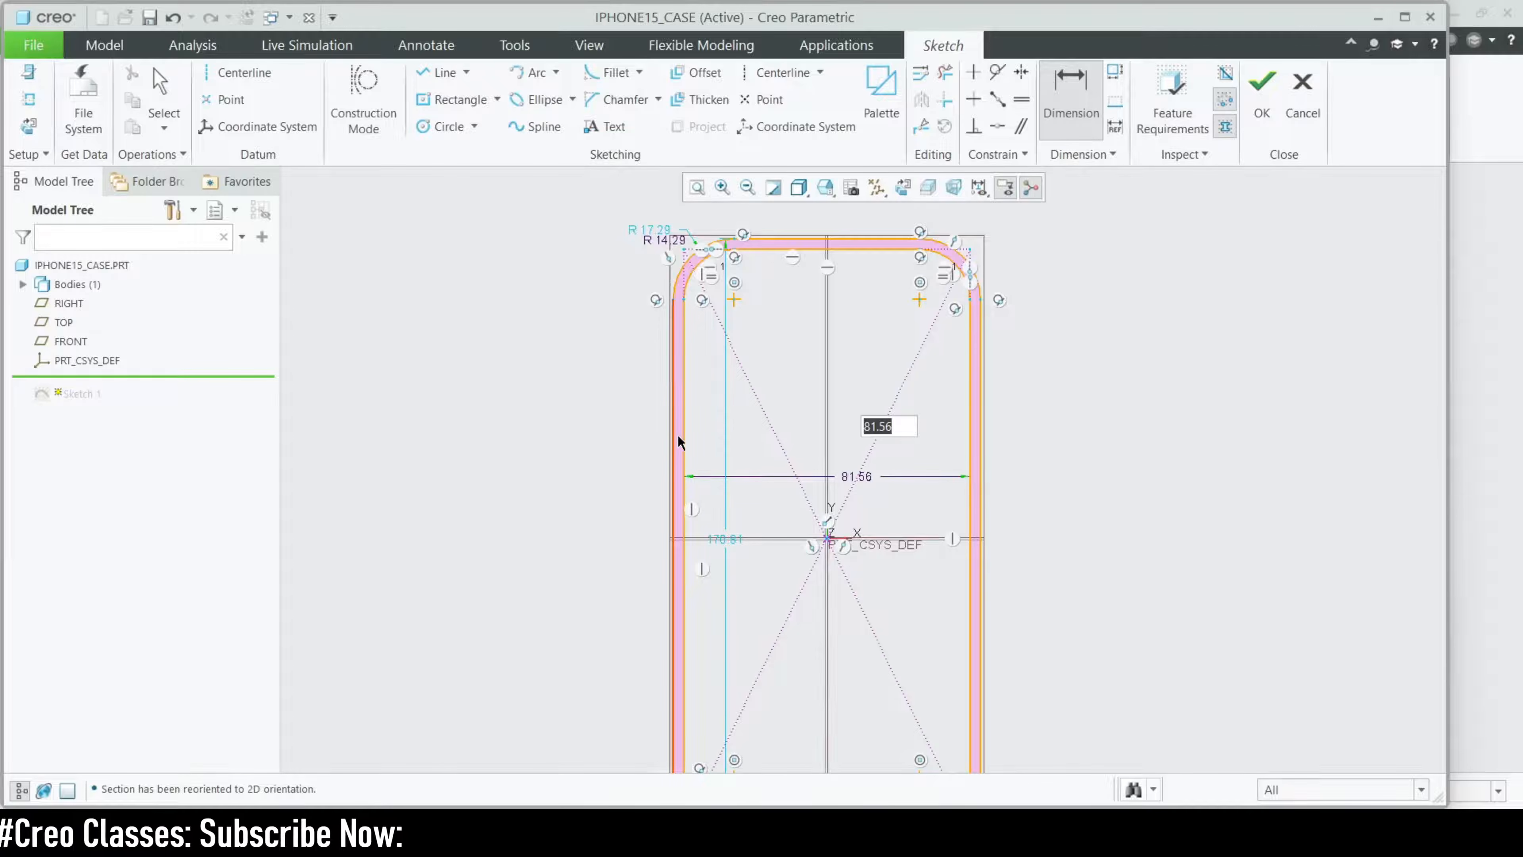
middle_click(547, 434)
scroll(631, 416, up, 1)
scroll(710, 395, down, 1)
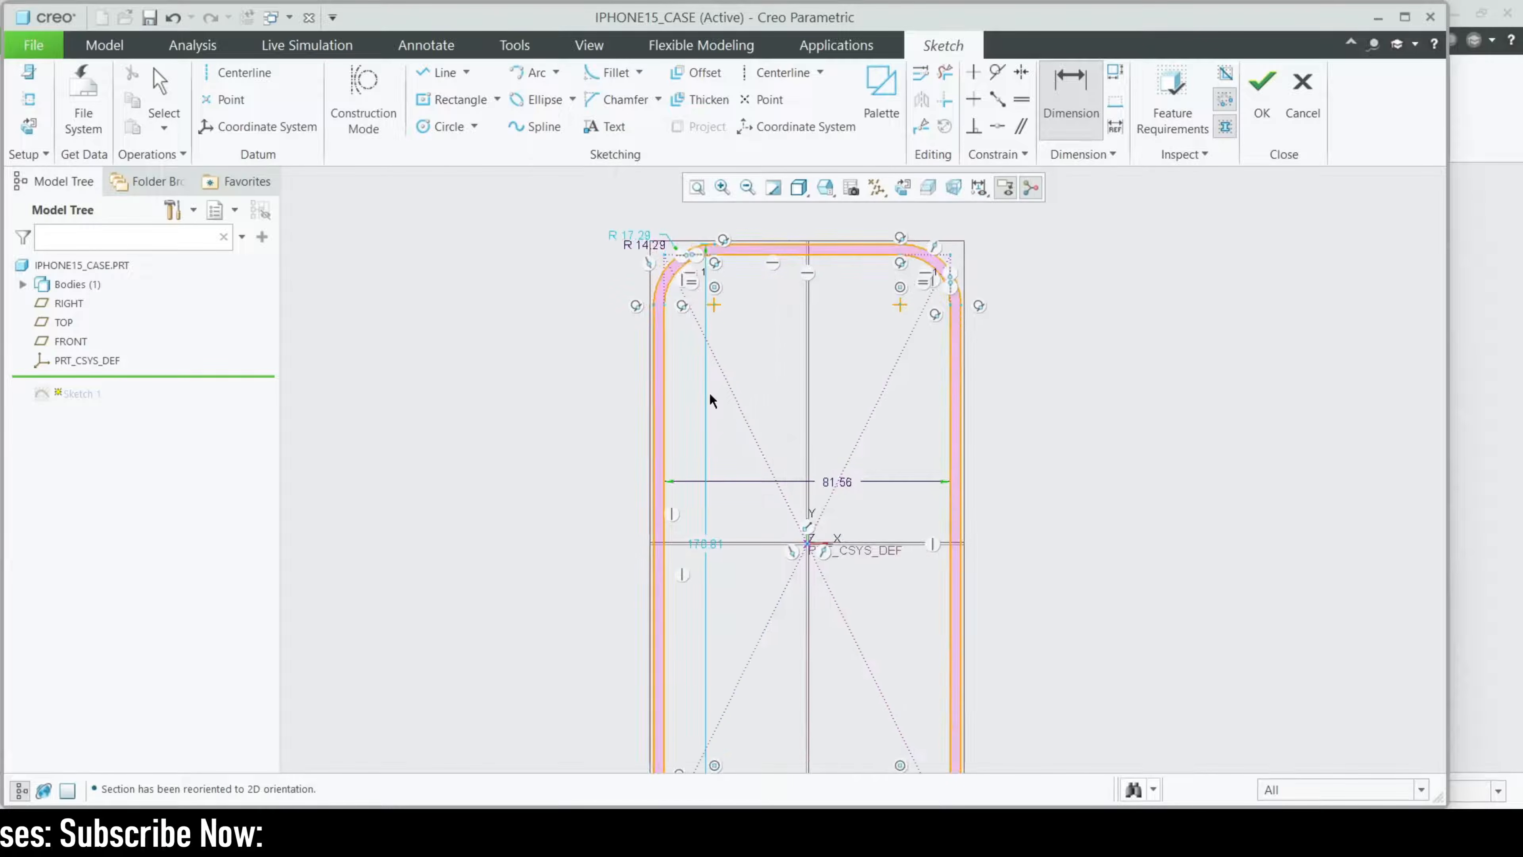
- Delete all the existing geometry of the case profile from Sketch 1
click(161, 96)
scroll(771, 555, up, 2)
mouse_move(645, 755)
mouse_down()
mouse_move(924, 300)
mouse_move(956, 294)
mouse_up()
key(Delete)
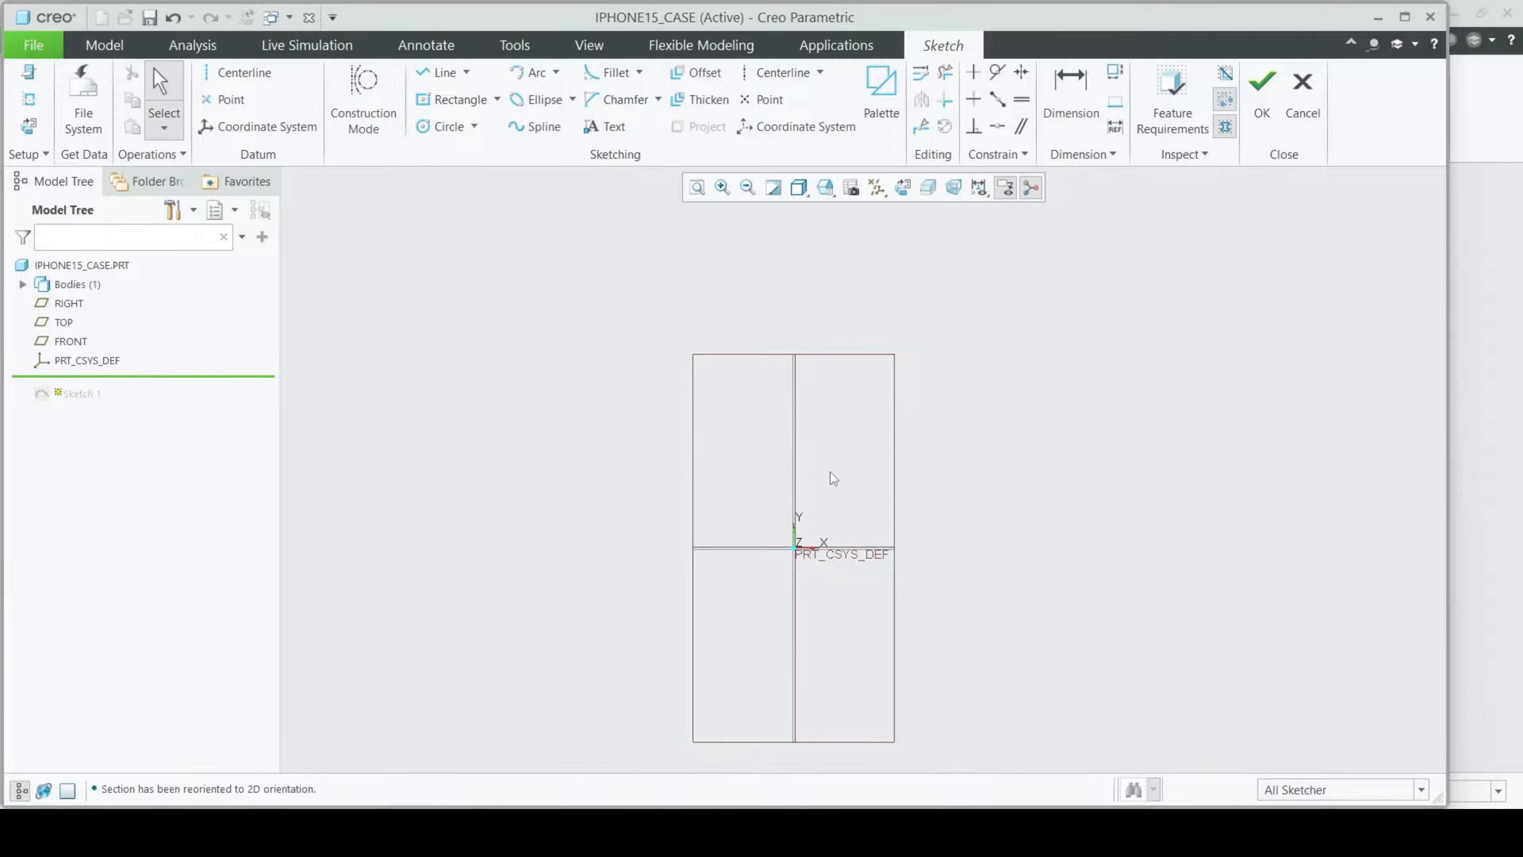
- Sketch a center rectangle about 60 mm wide and 94 mm high on the sketch origin
click(497, 99)
click(489, 160)
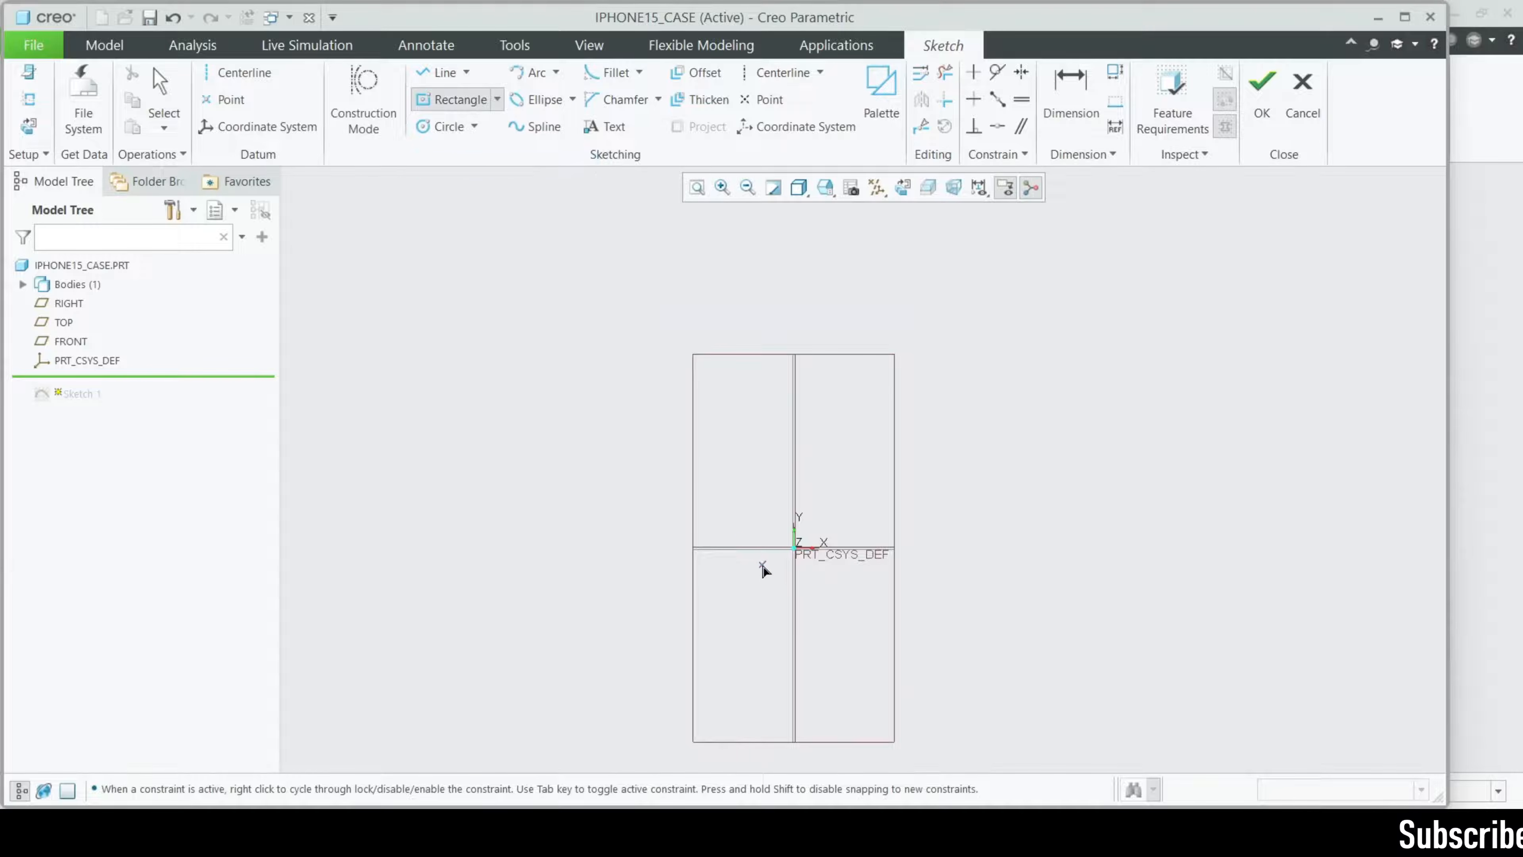
click(796, 548)
click(731, 444)
middle_click(661, 602)
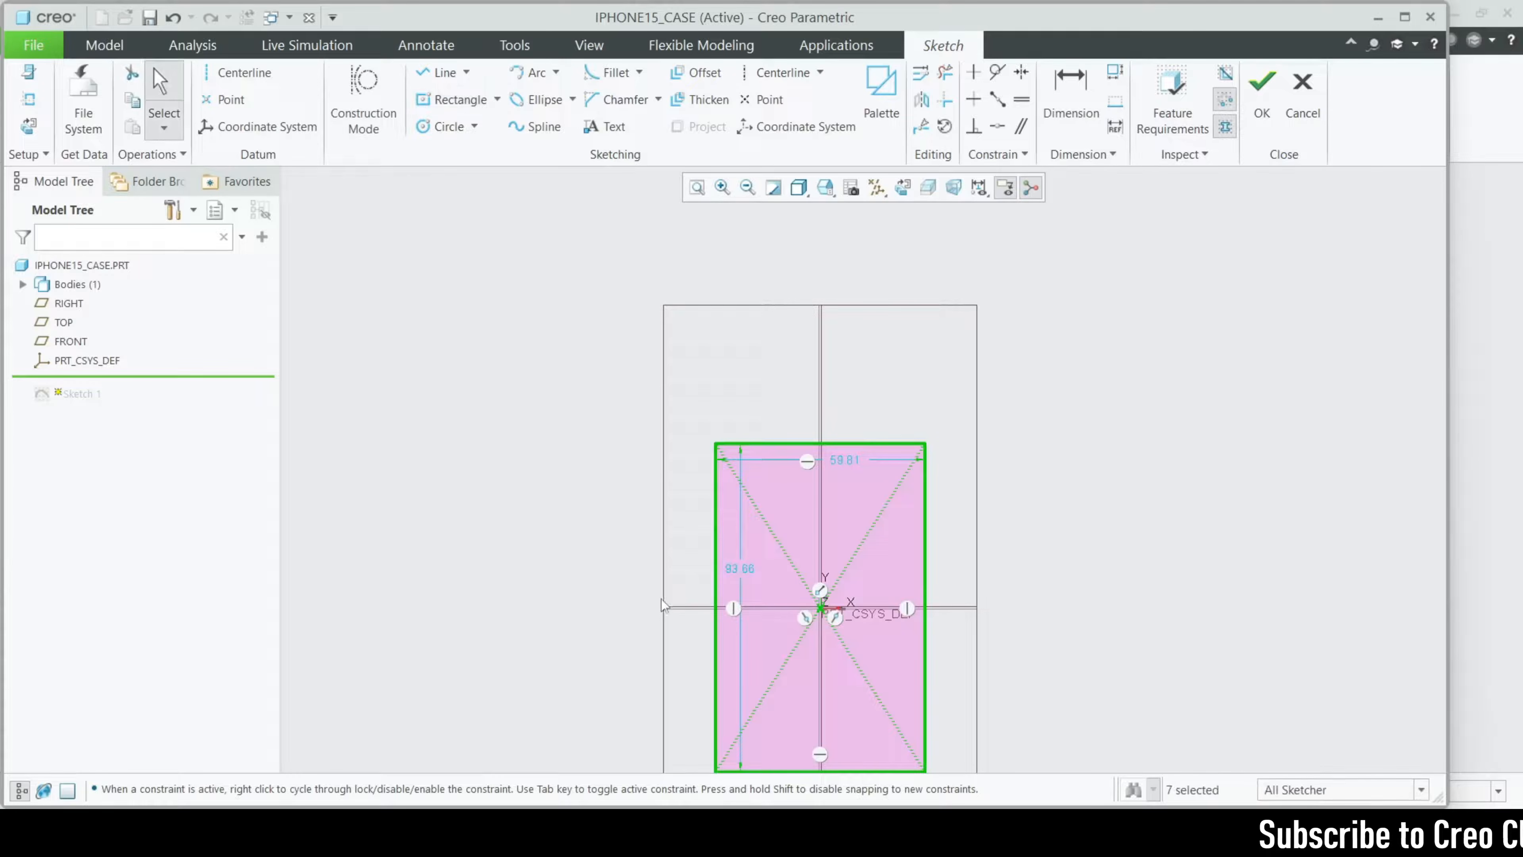
- Set the rectangle's height to 160.90 mm
double_click(751, 569)
text(1)
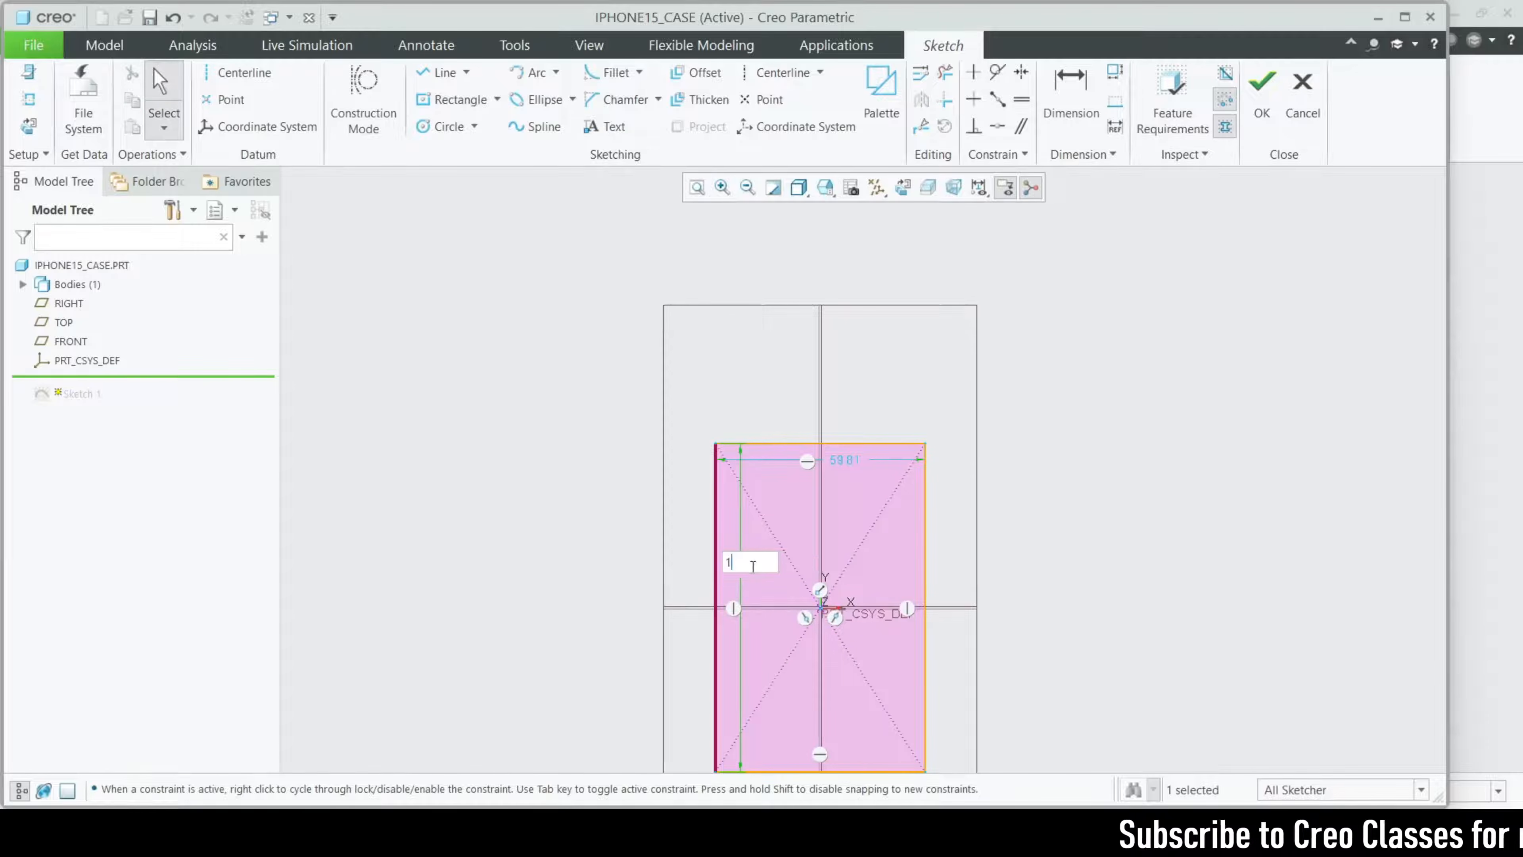
text(60.90)
key(Return)
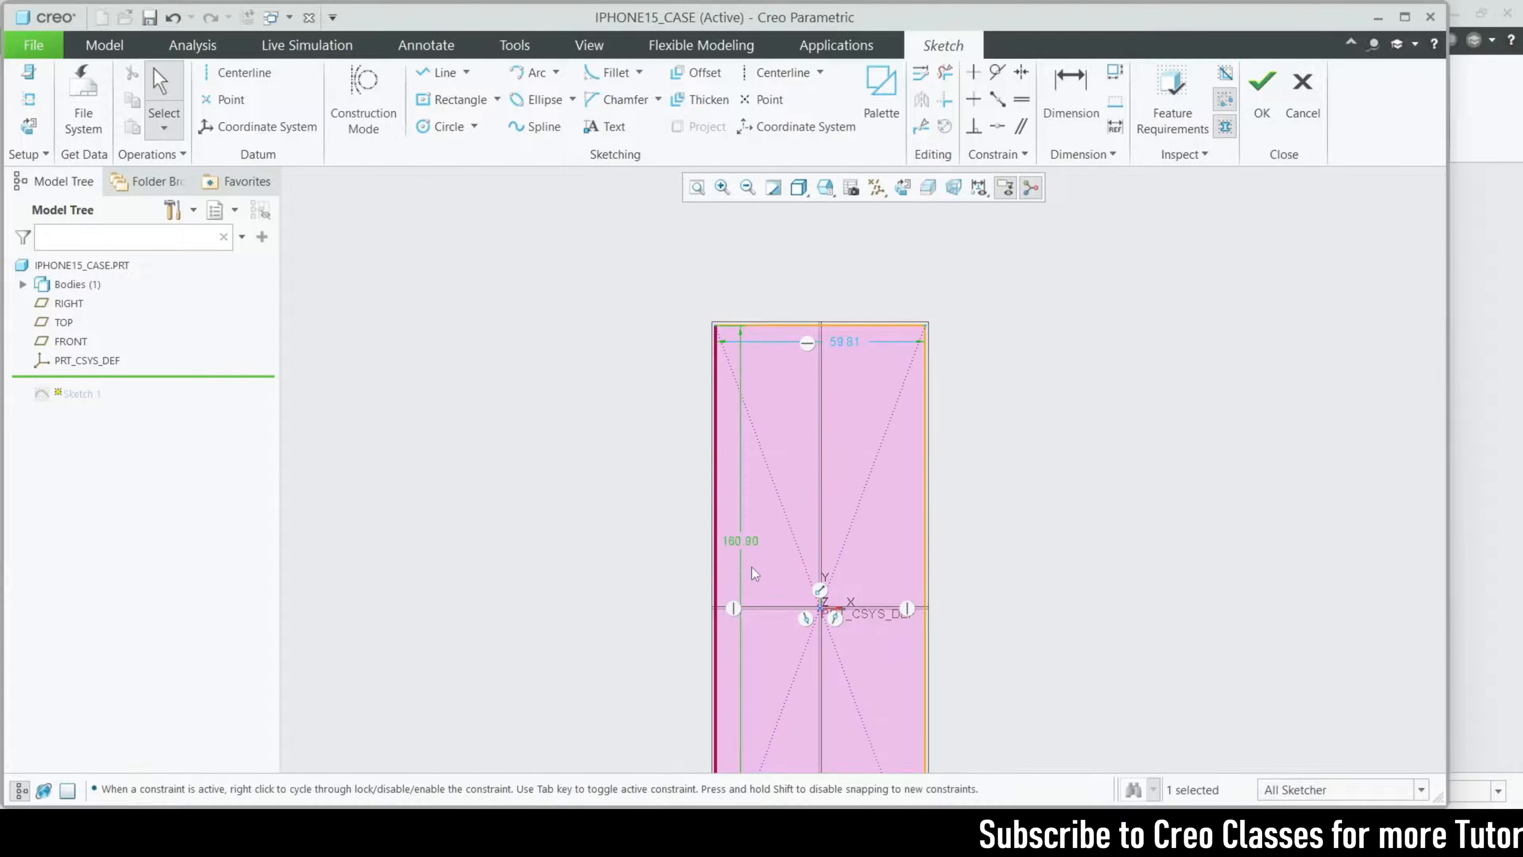
- Set the center rectangle's width to 77.70 mm
double_click(846, 340)
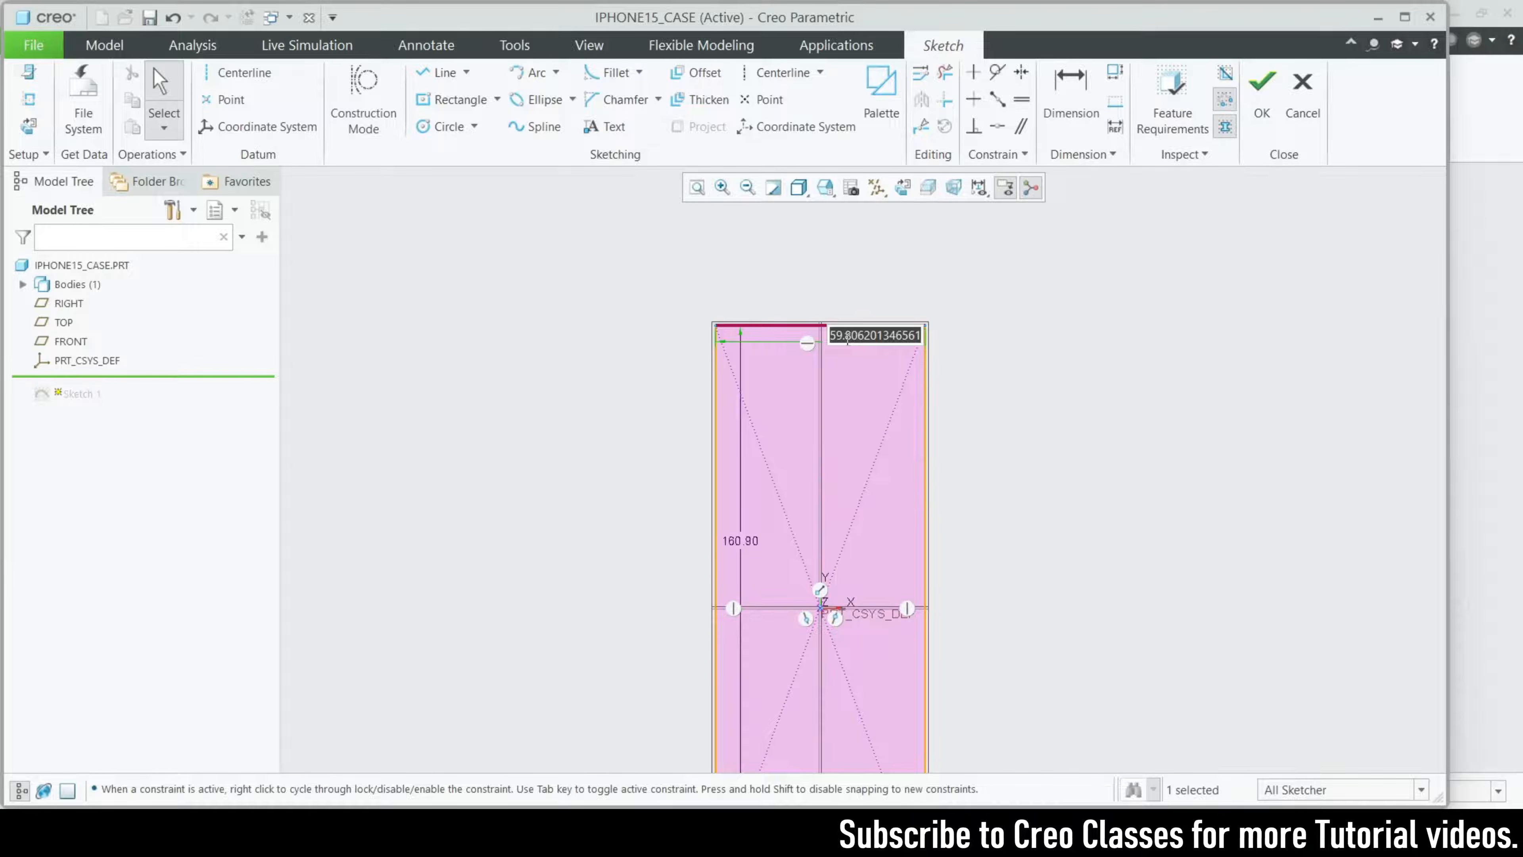
text(77.7)
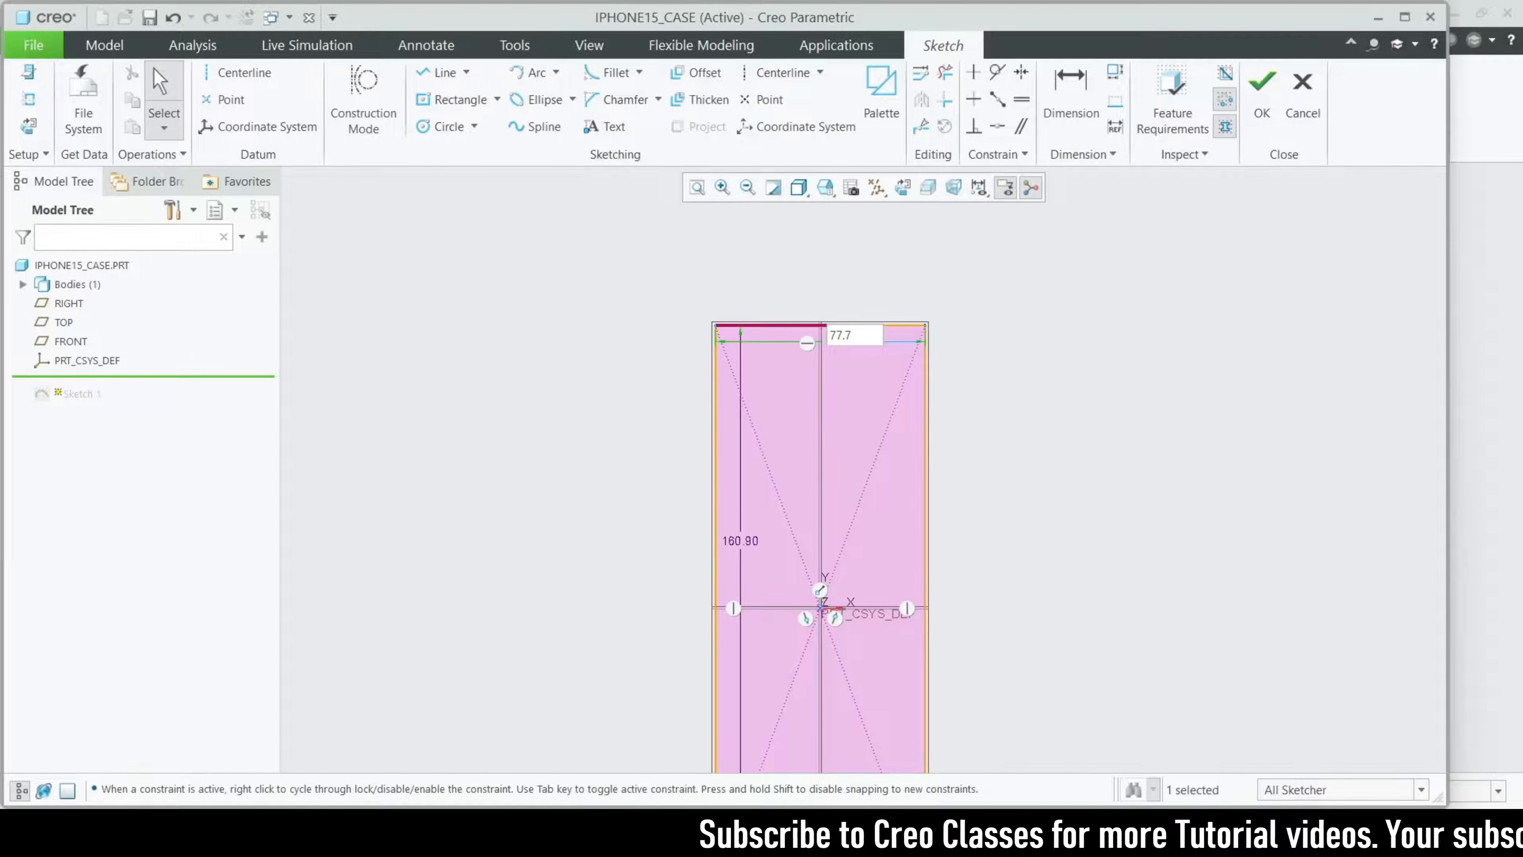
text(0)
key(Return)
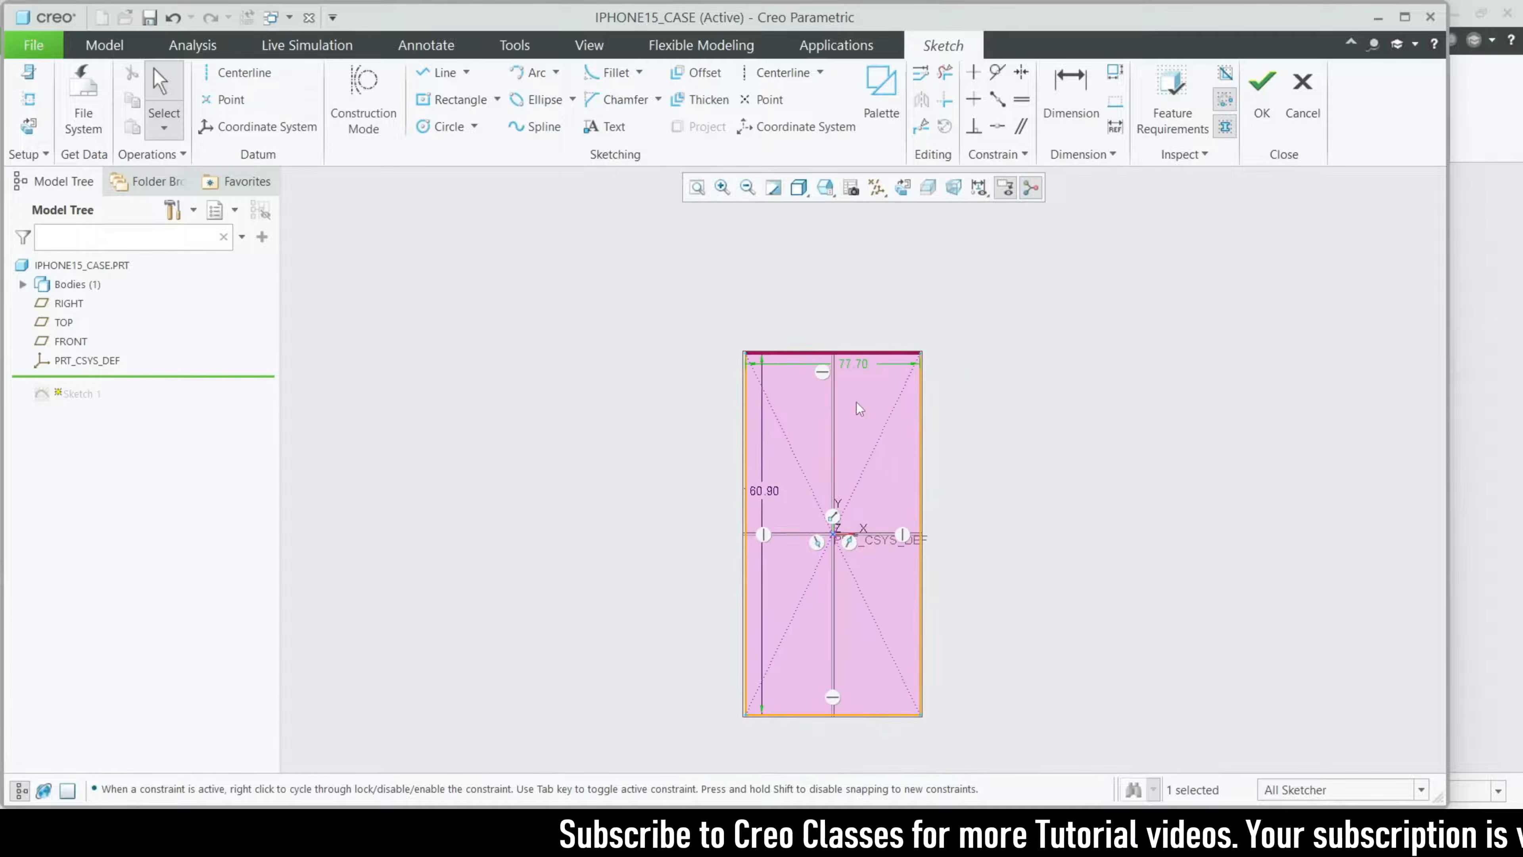
scroll(832, 502, up, 1)
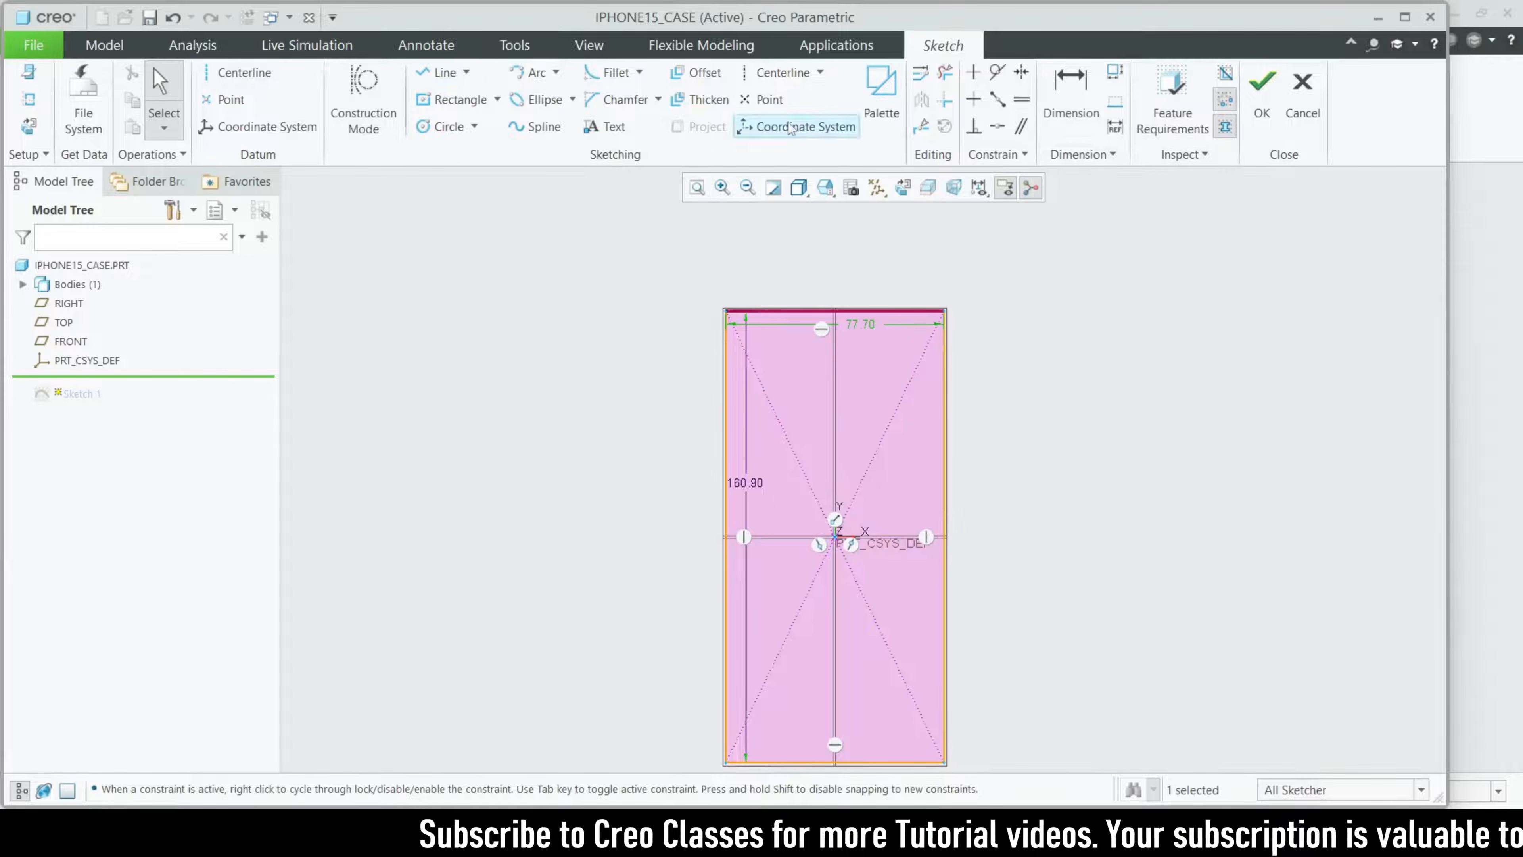
- Try offsetting the whole rectangle loop outward by 3 mm, and undo the offset
click(697, 72)
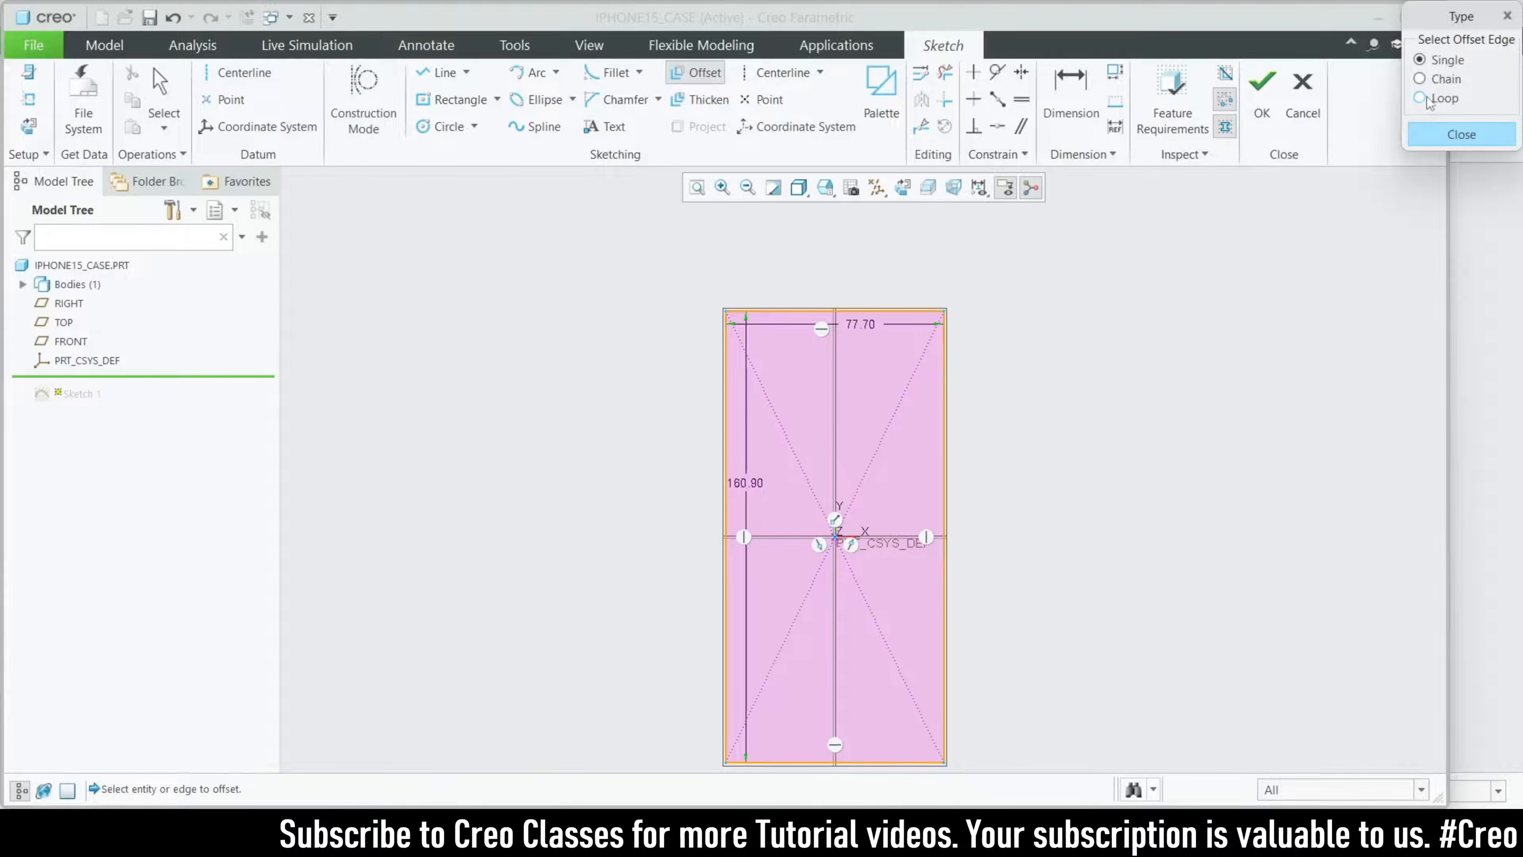
click(1430, 138)
click(697, 72)
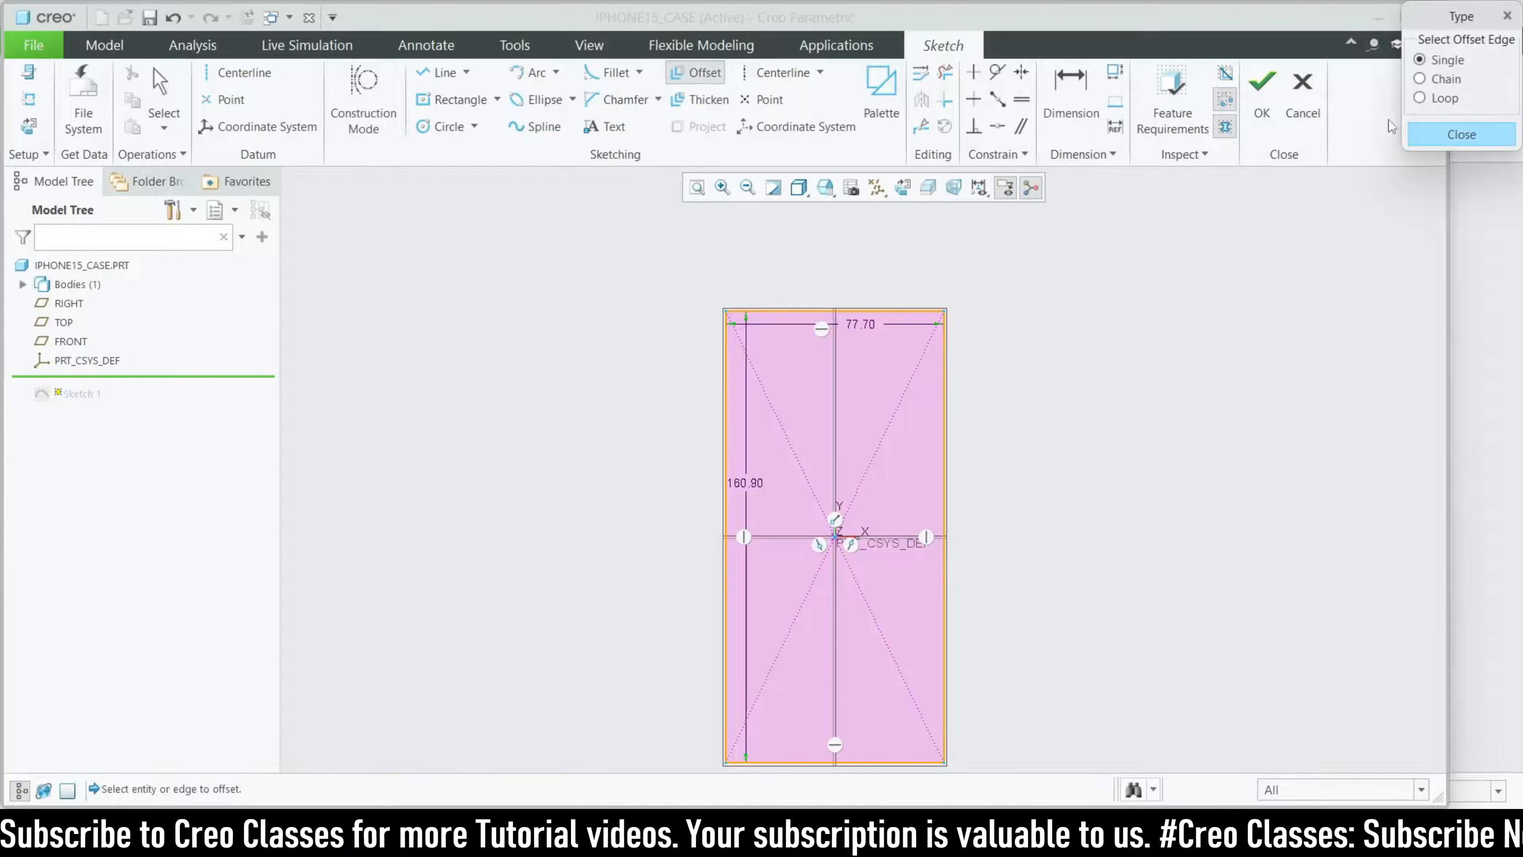
click(842, 312)
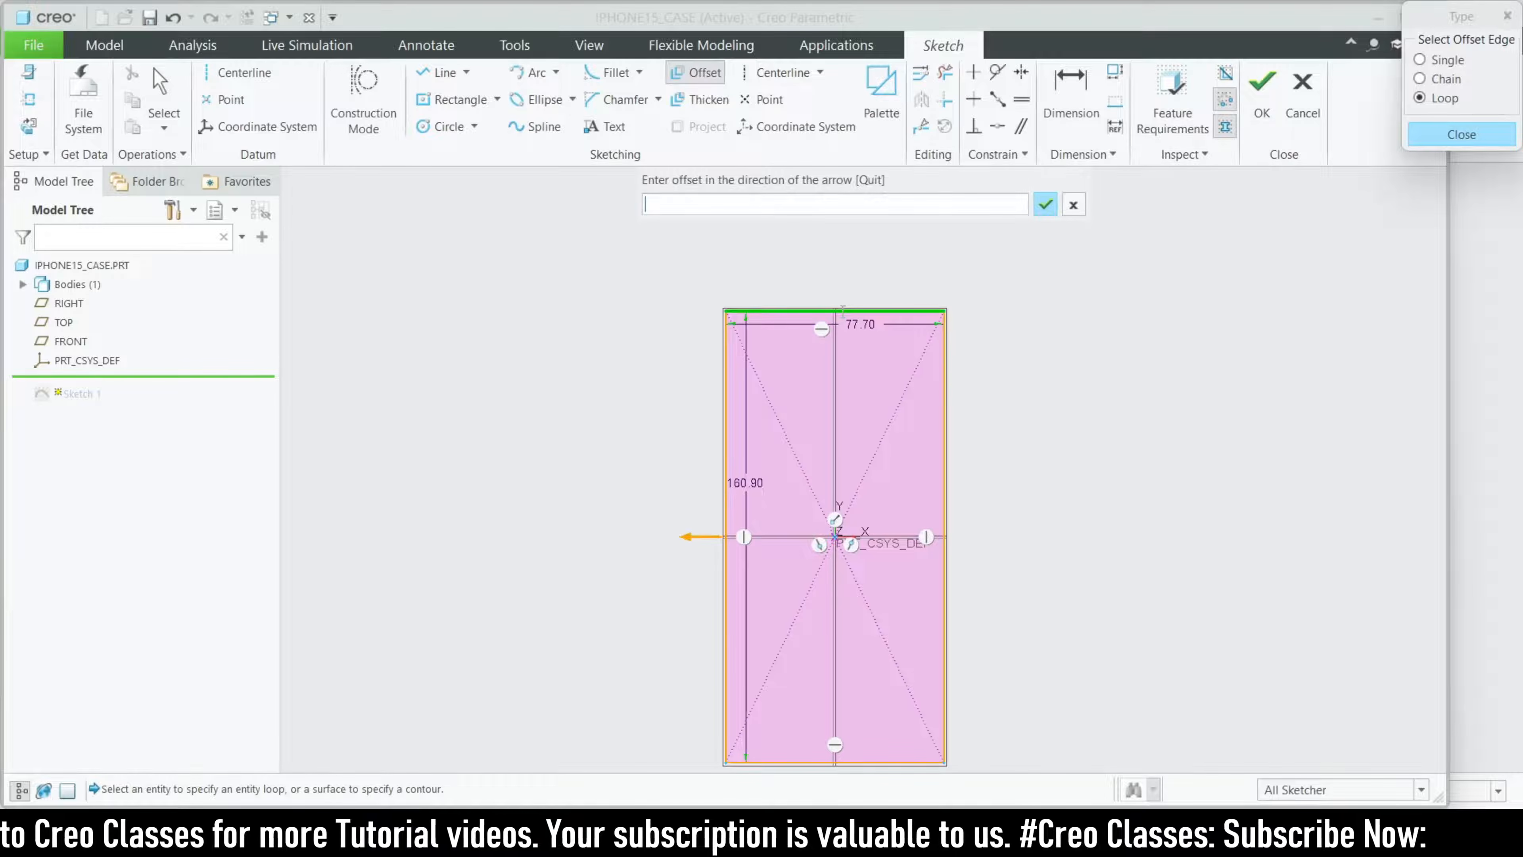
text(2)
key(Return)
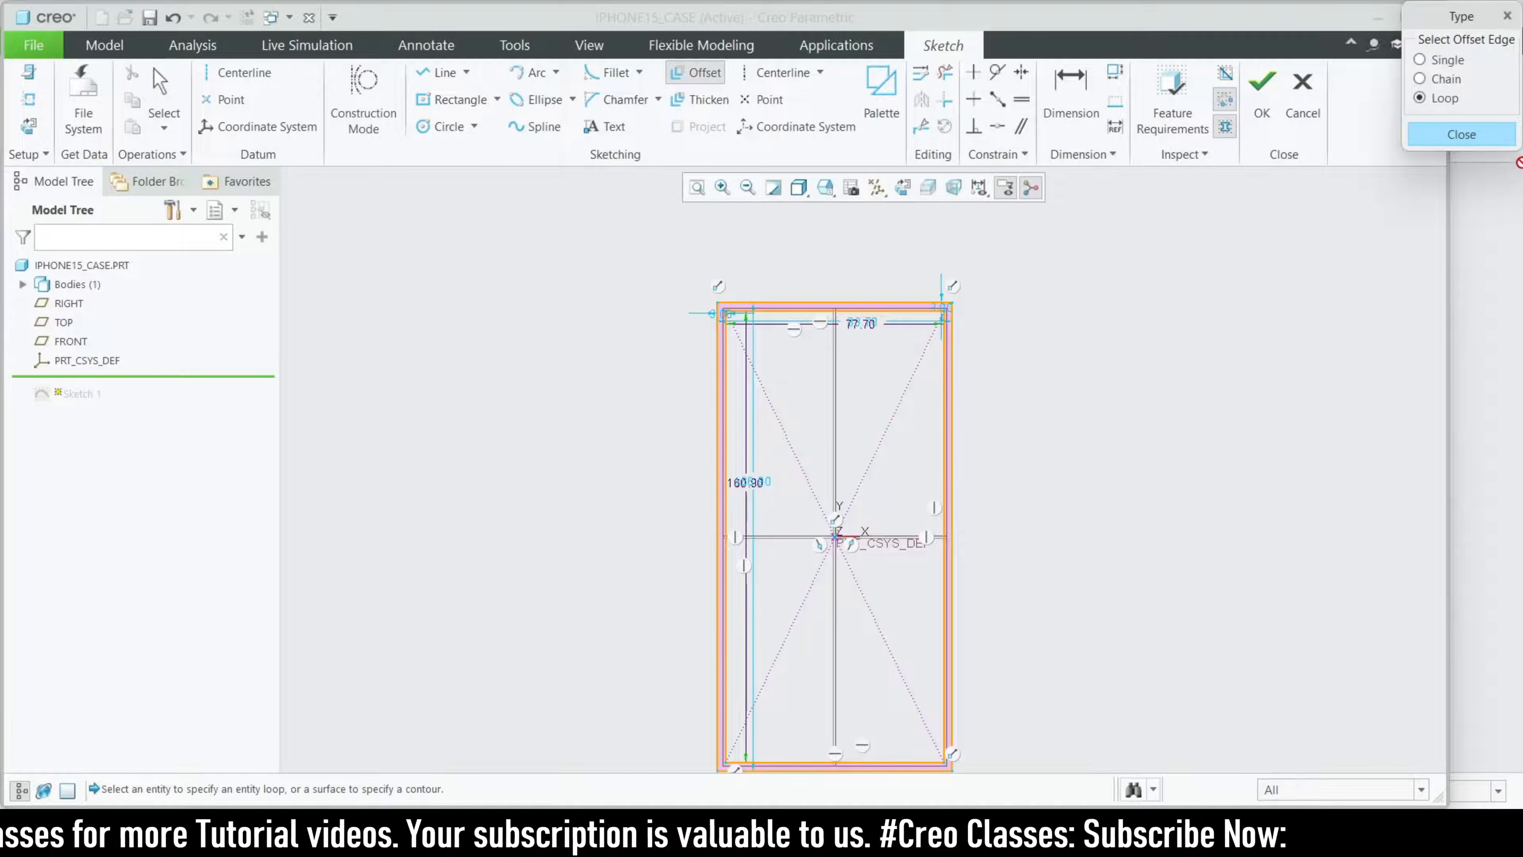
click(1451, 135)
scroll(751, 304, up, 6)
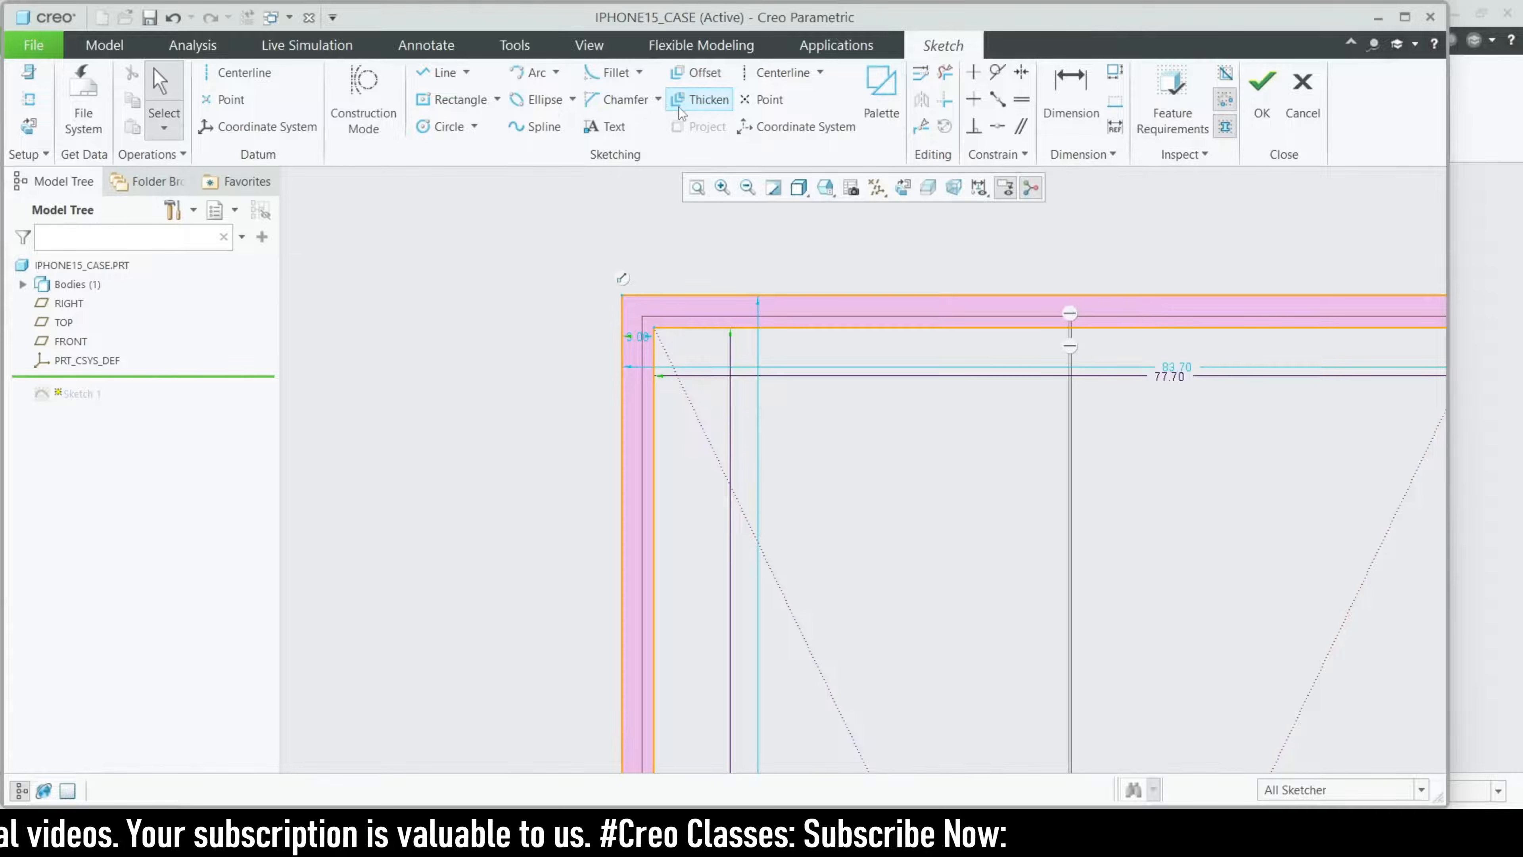
key(ctrl+z)
- Fillet the rectangle's four corners, with radii of about 4.3 and 9.2 mm at the upper and 4.9 and 3.9 mm at the lower corners
scroll(646, 225, down, 2)
click(608, 72)
click(649, 316)
click(678, 287)
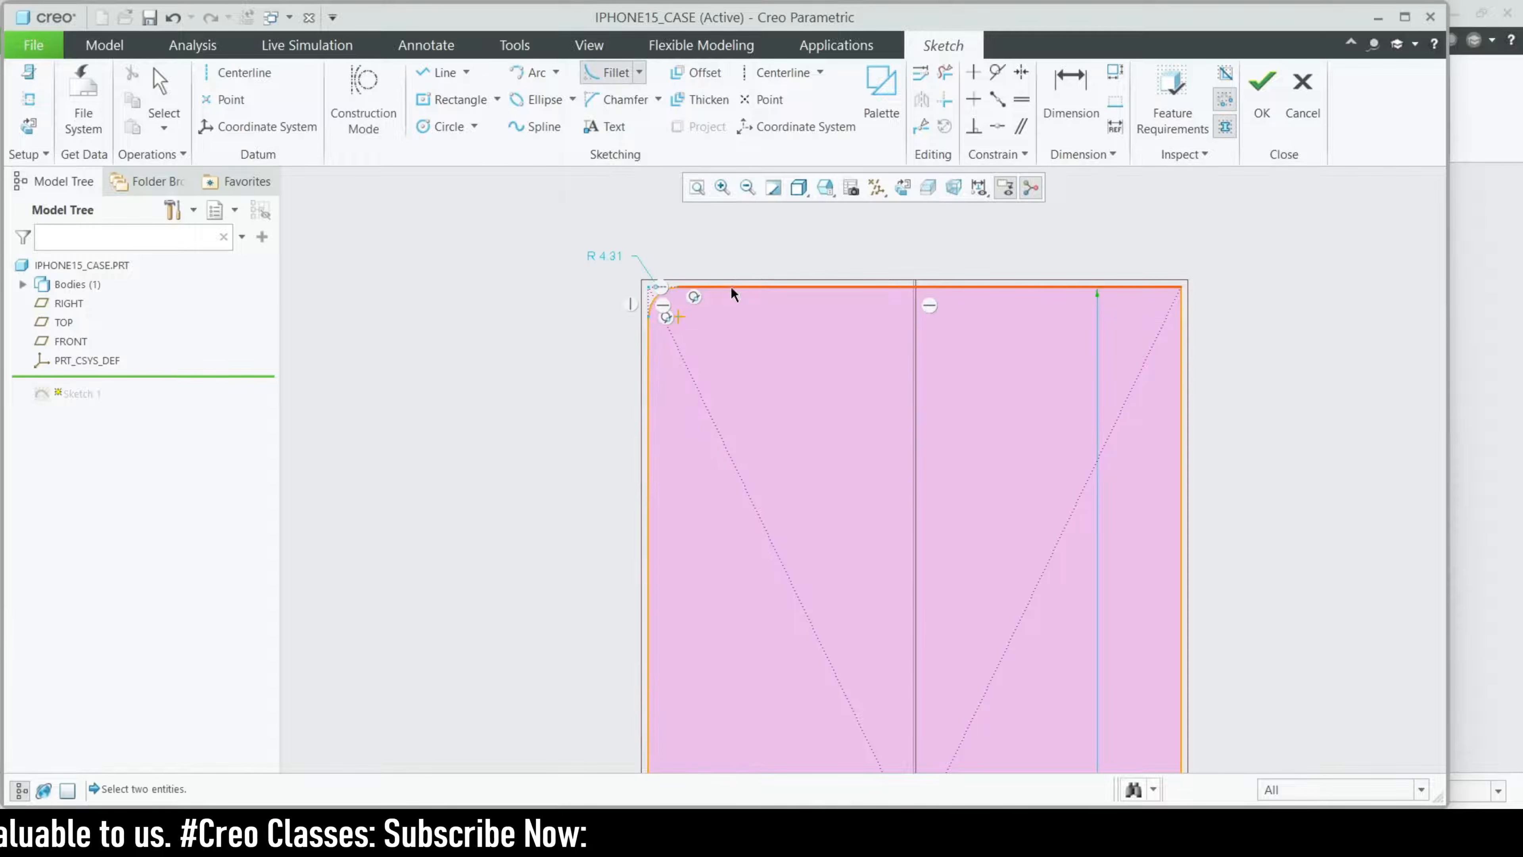
click(1099, 286)
click(1181, 354)
scroll(911, 265, up, 4)
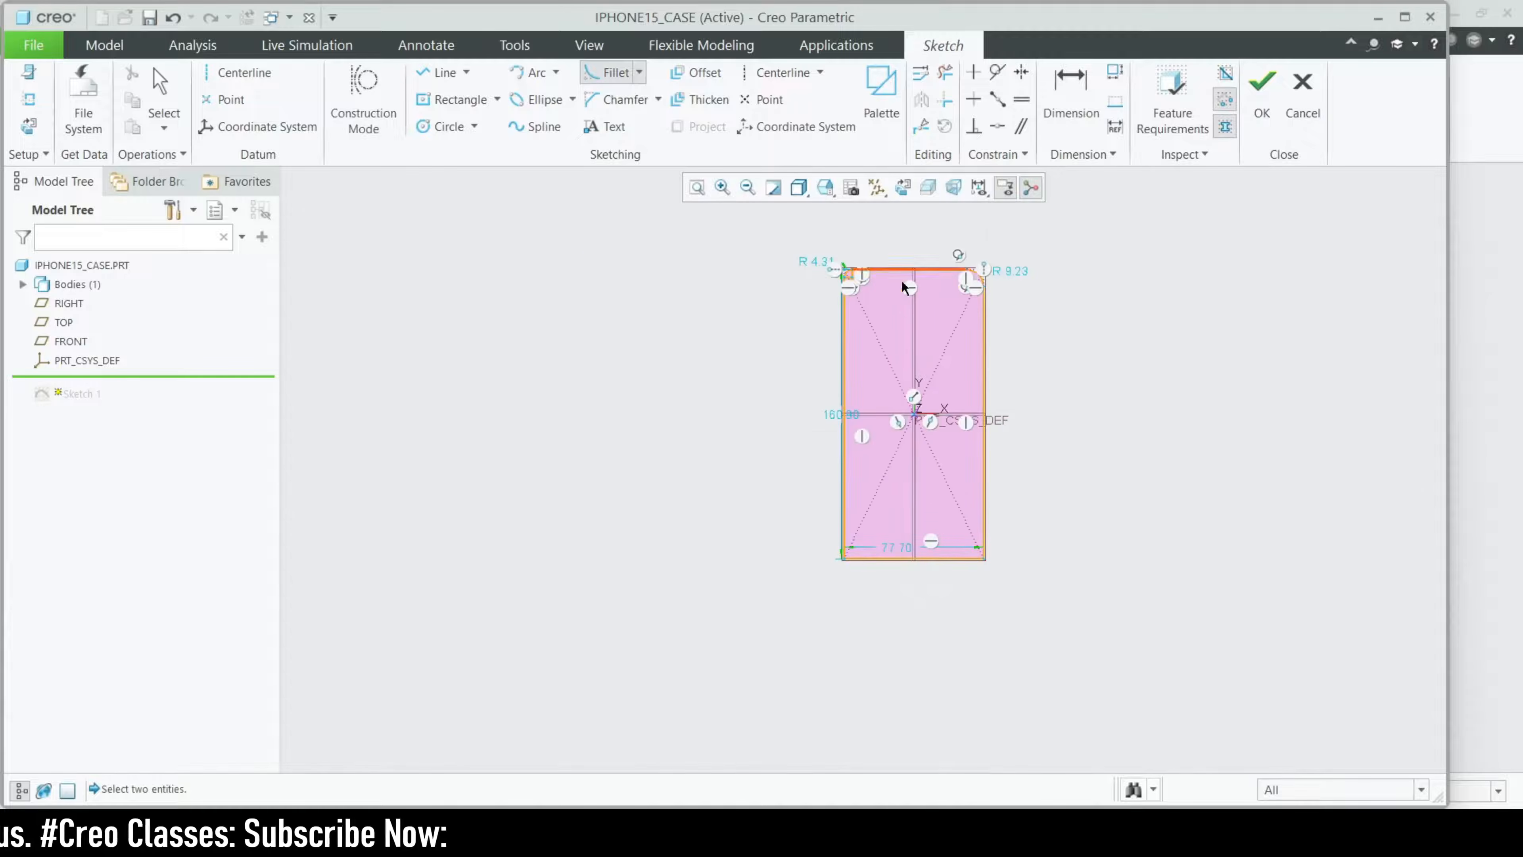
scroll(906, 554, down, 3)
click(722, 543)
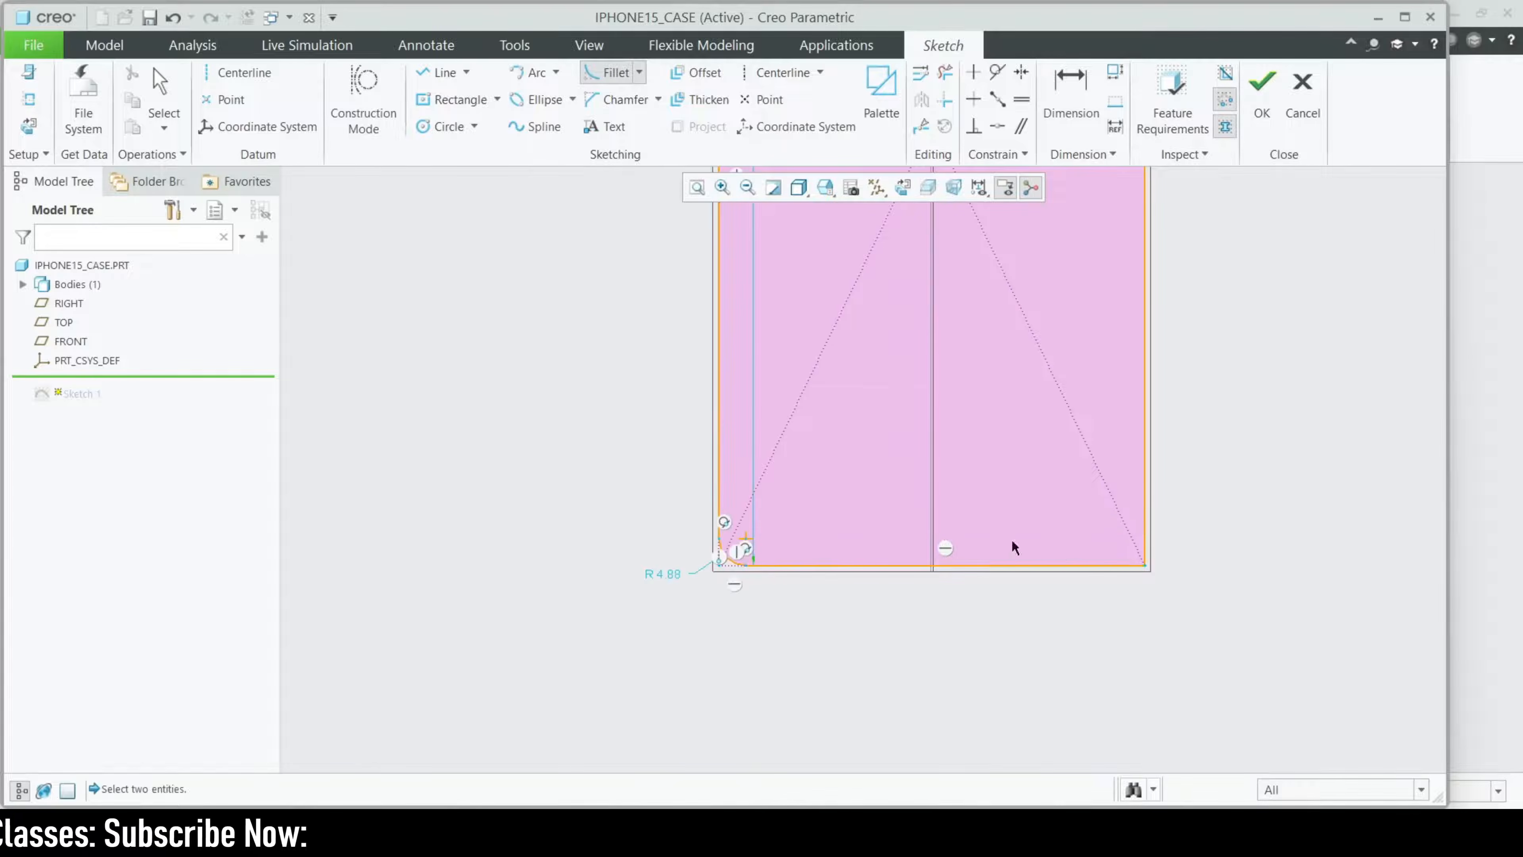
click(1146, 548)
scroll(1013, 666, up, 3)
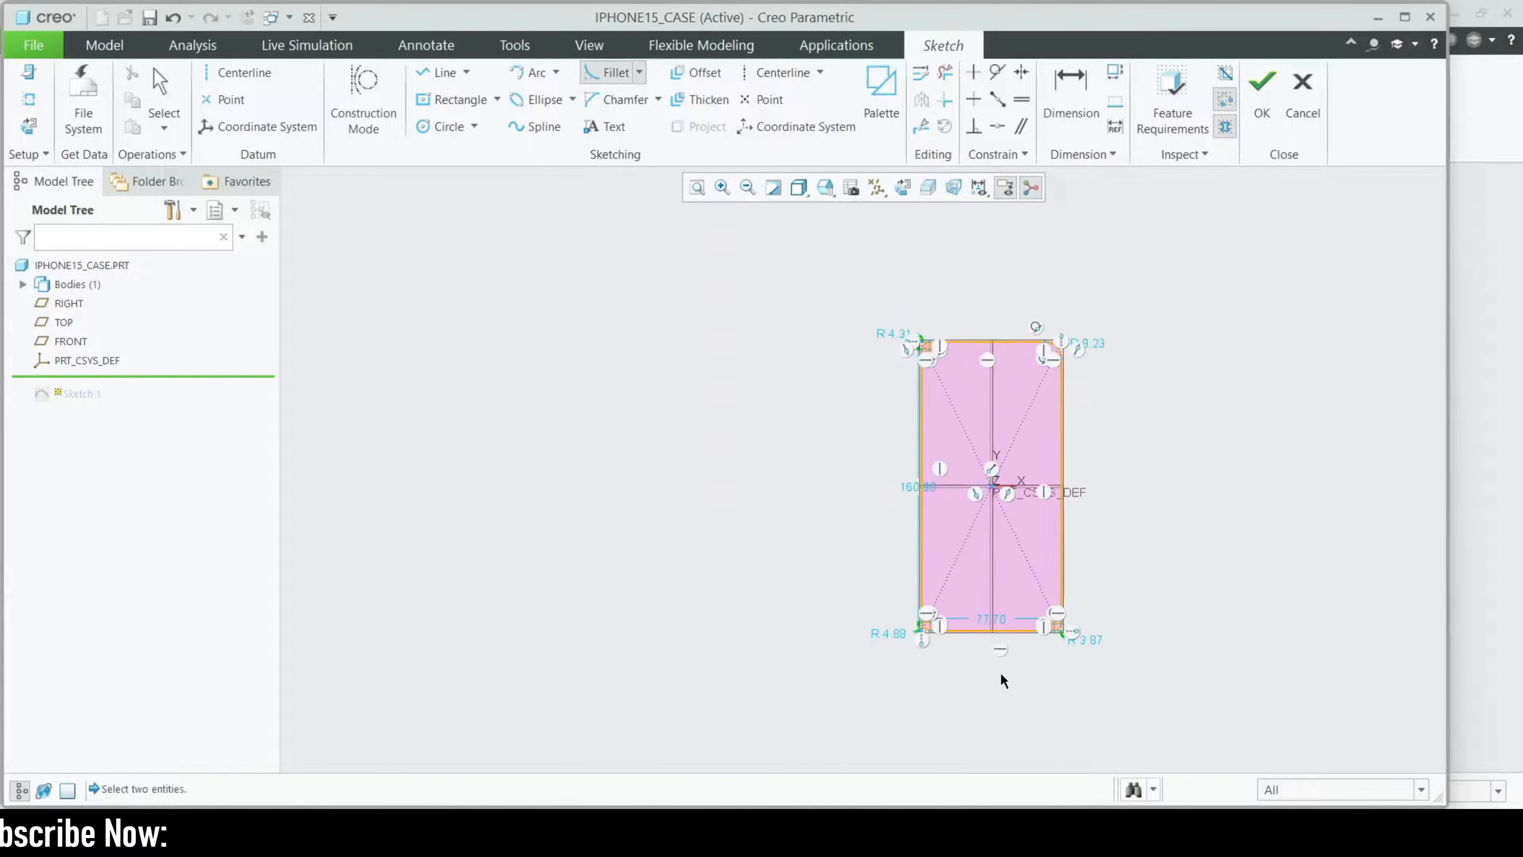
scroll(877, 308, down, 2)
middle_click(877, 308)
- Set the radius of both upper corner fillets of the case profile to 14.29 mm
scroll(877, 308, down, 1)
double_click(939, 372)
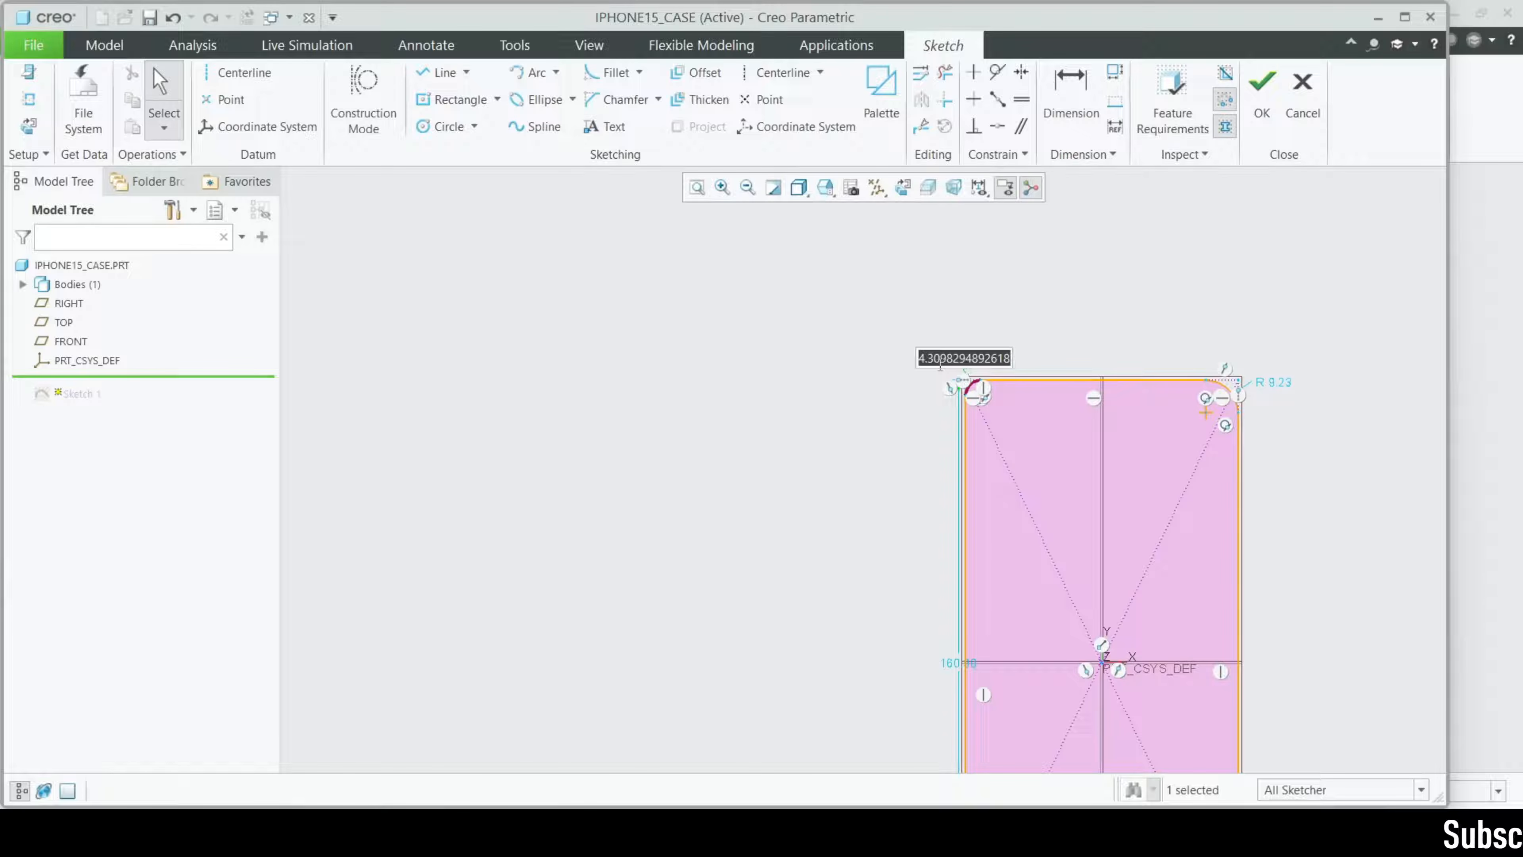
text(14.29)
key(Return)
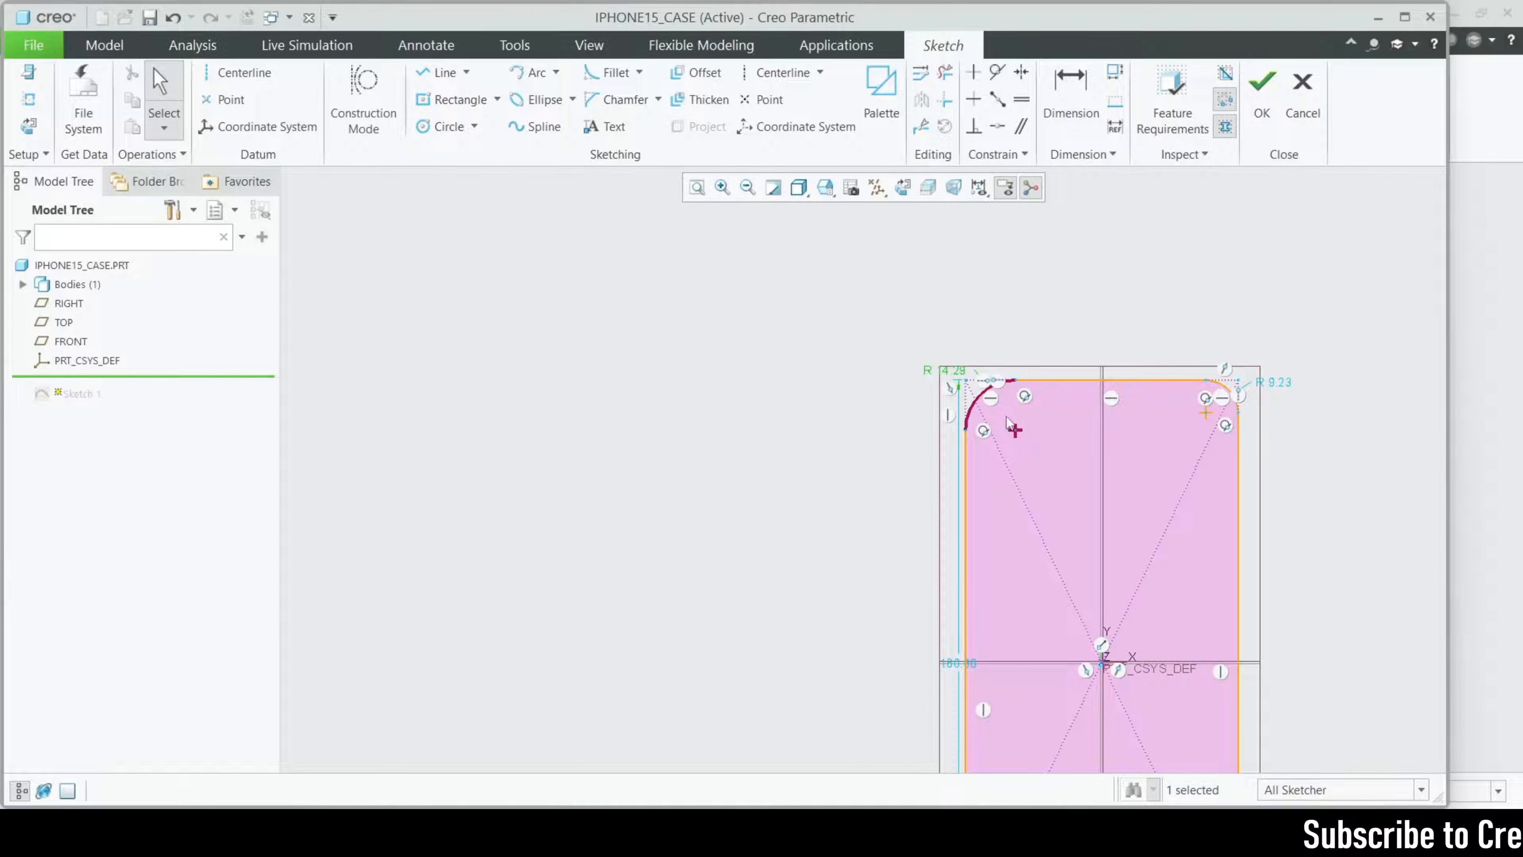
double_click(1274, 382)
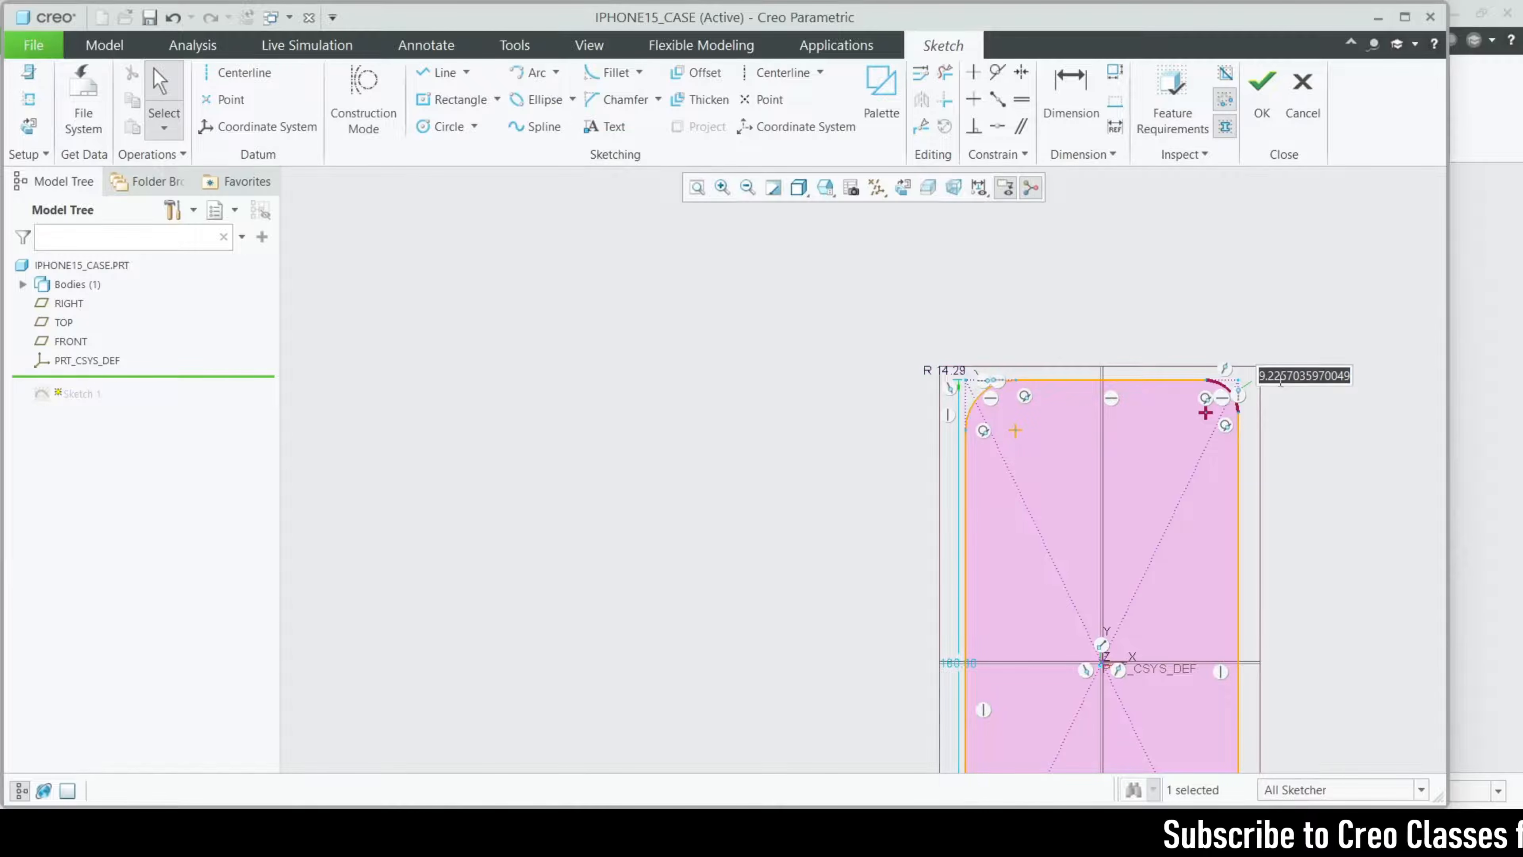
text(14.29)
key(Return)
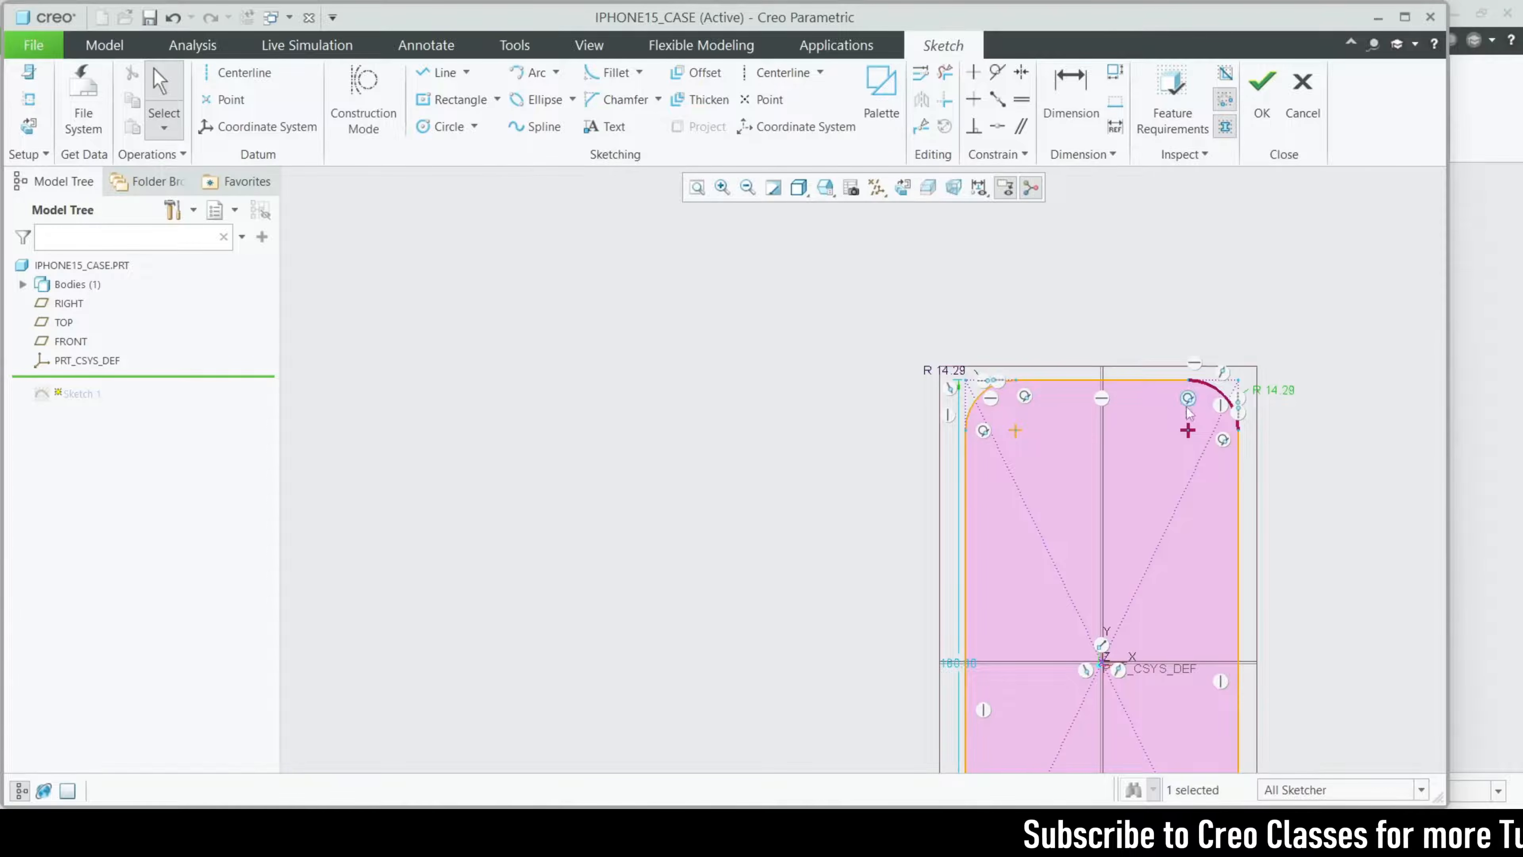
- Set the radius of both lower corner fillets of the case profile to 14.29 mm
scroll(979, 398, up, 4)
scroll(1035, 699, down, 2)
double_click(889, 573)
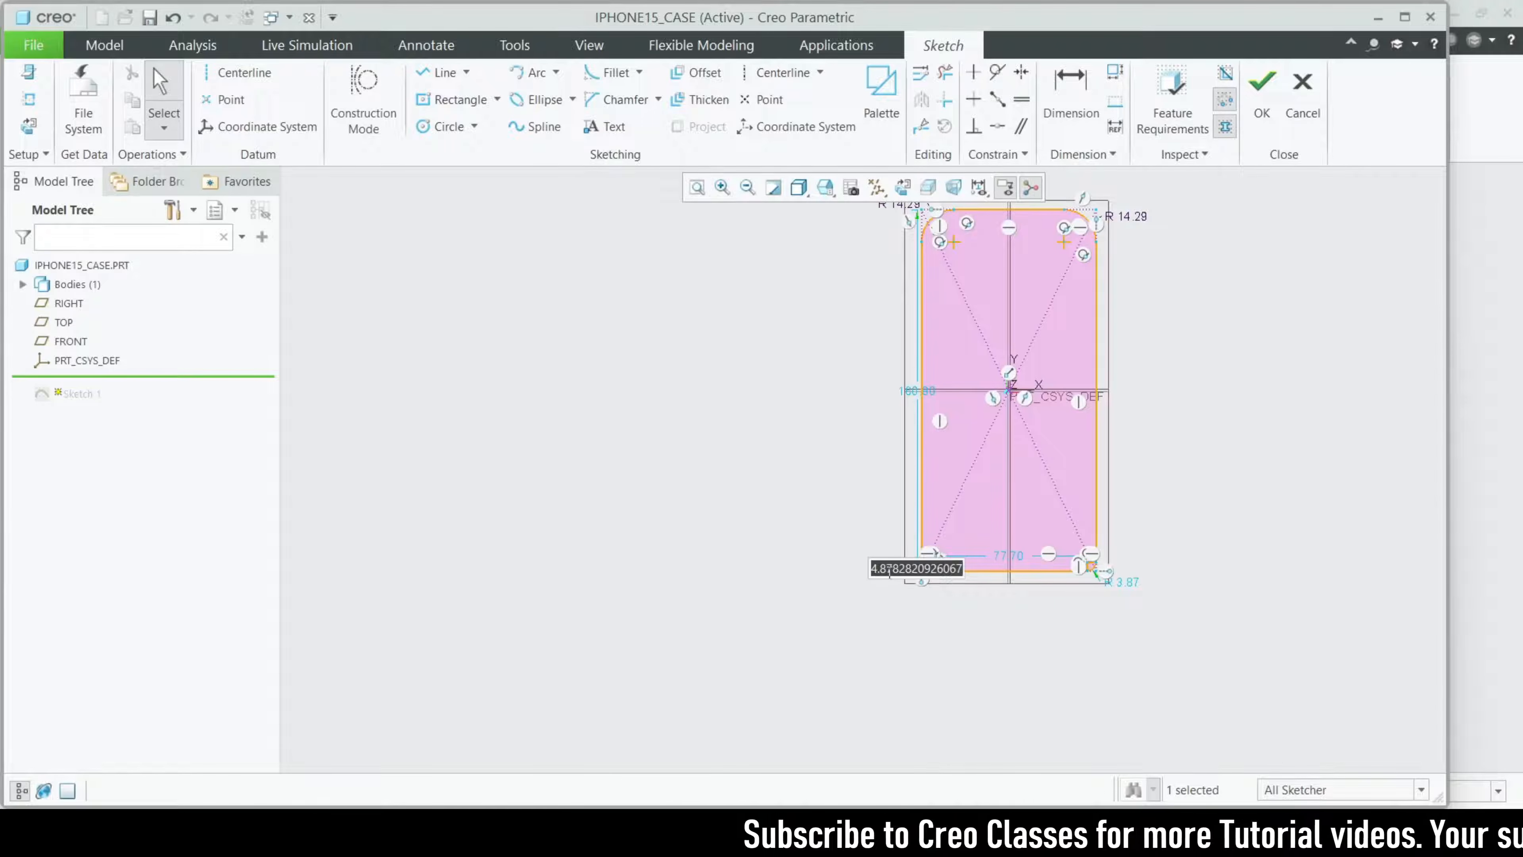
text(14.29)
key(Return)
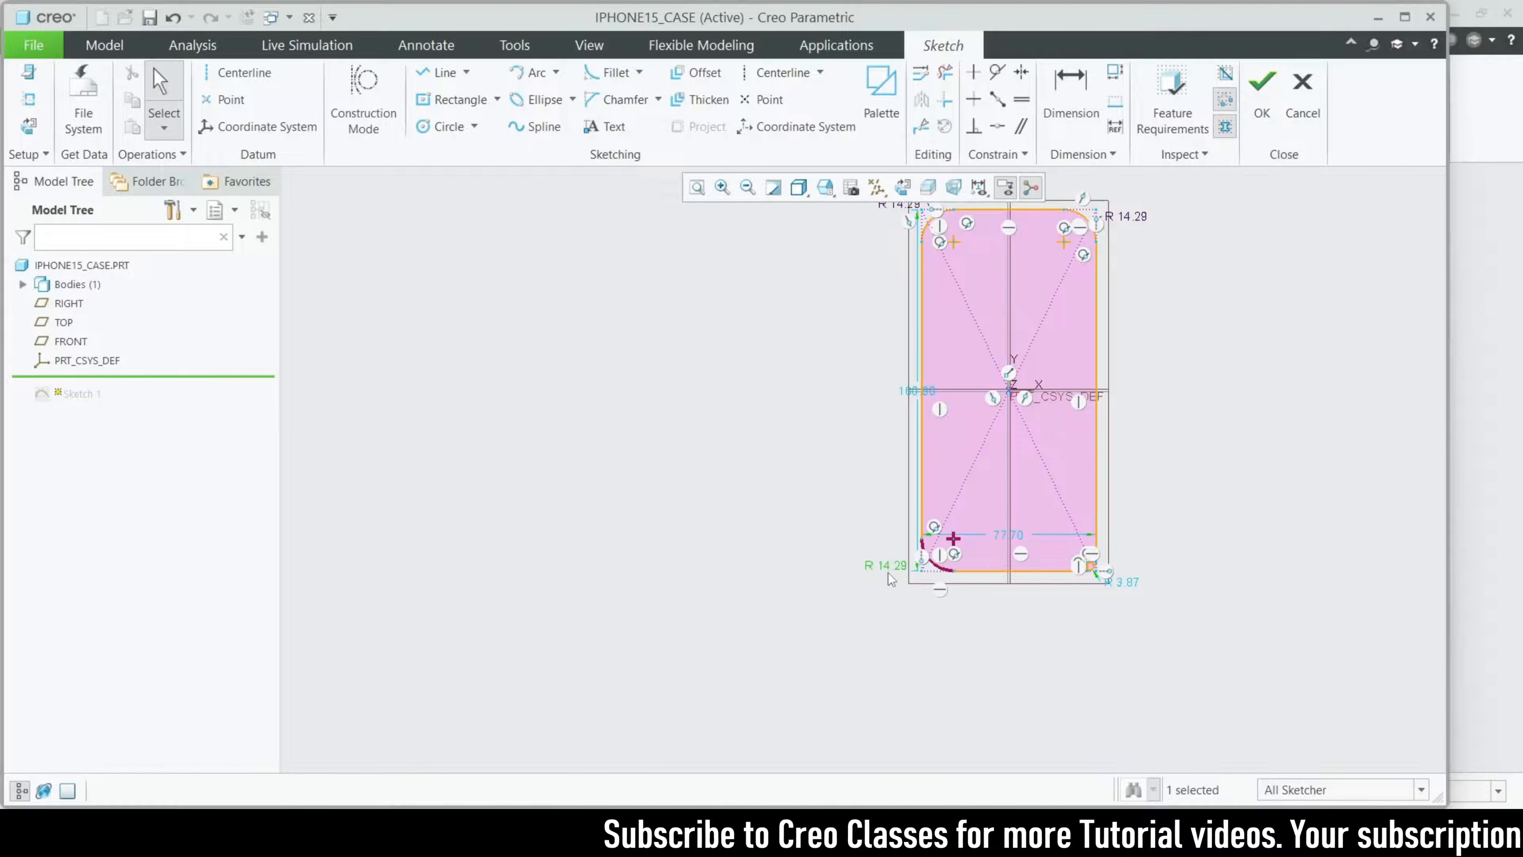
double_click(1113, 584)
text(14.29)
key(Return)
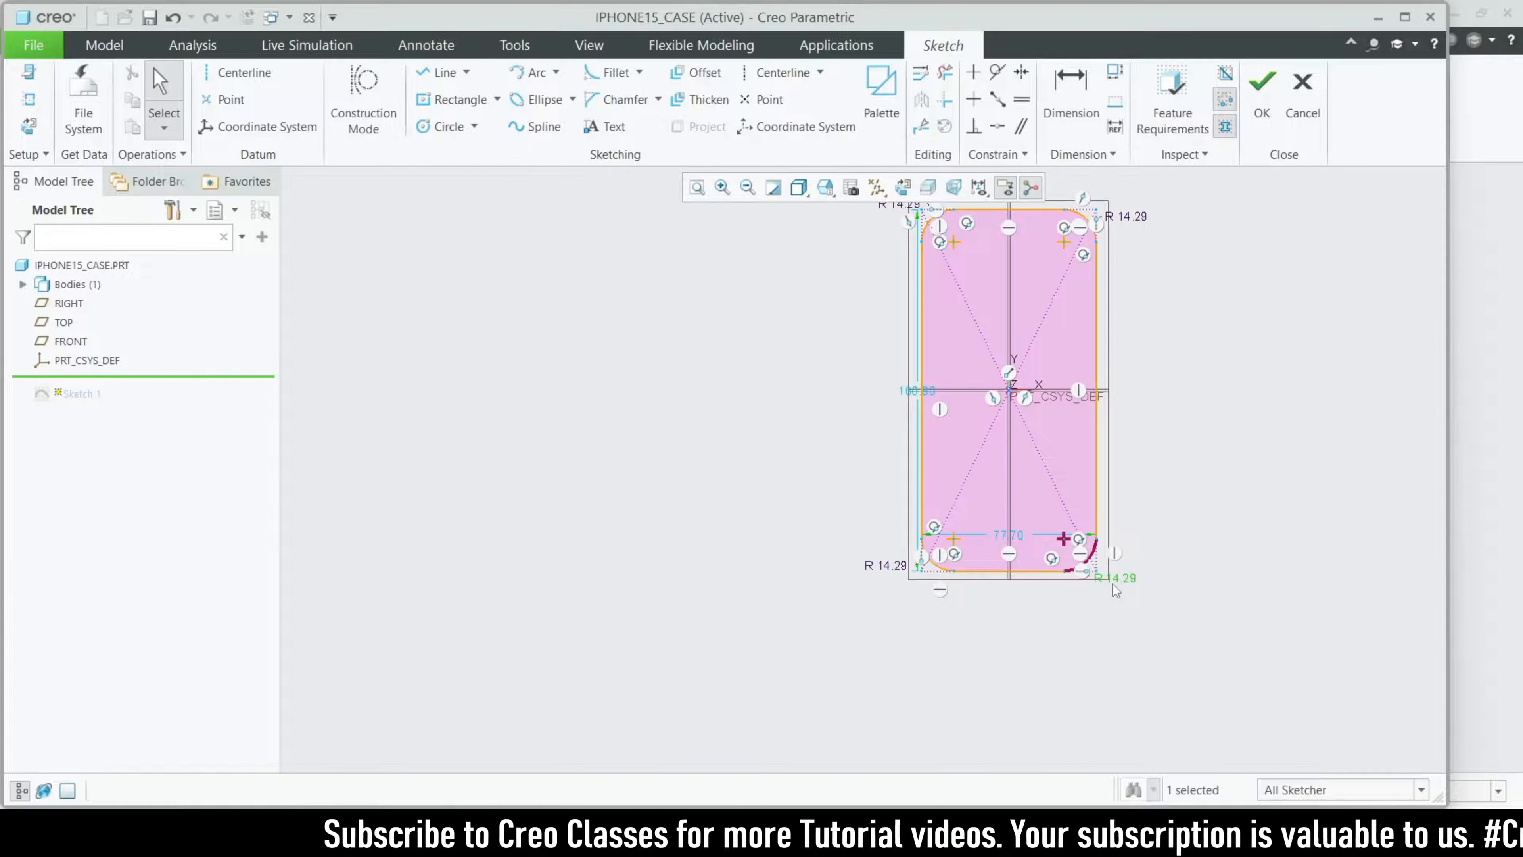
- Dimension the overall height of the rounded case profile and the width between its two long sides
scroll(773, 593, down, 3)
scroll(874, 451, up, 4)
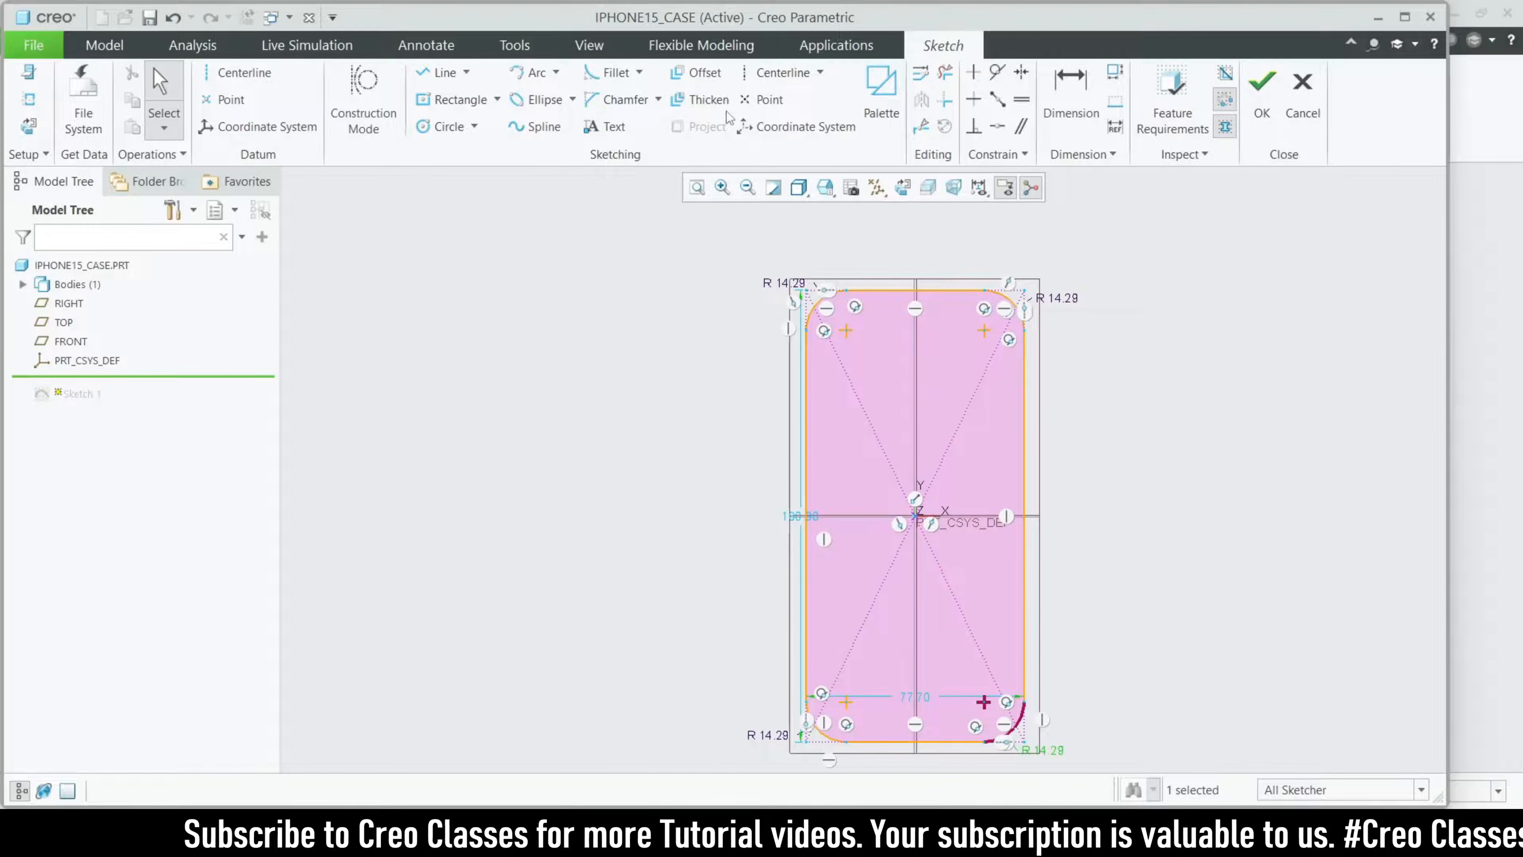
click(1070, 96)
click(909, 741)
middle_click(1149, 534)
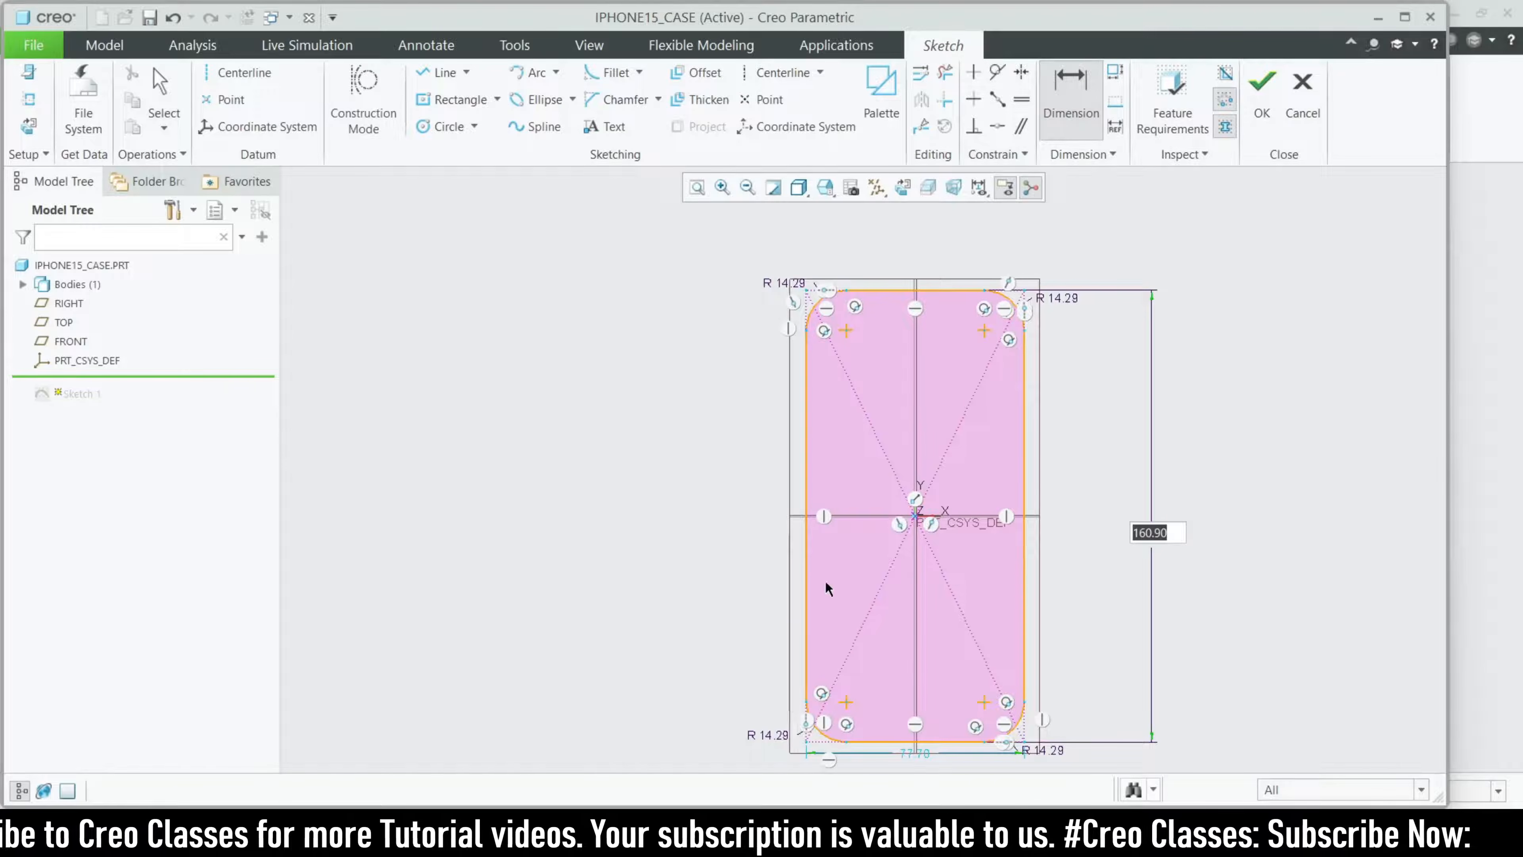
click(807, 561)
click(1024, 584)
middle_click(777, 564)
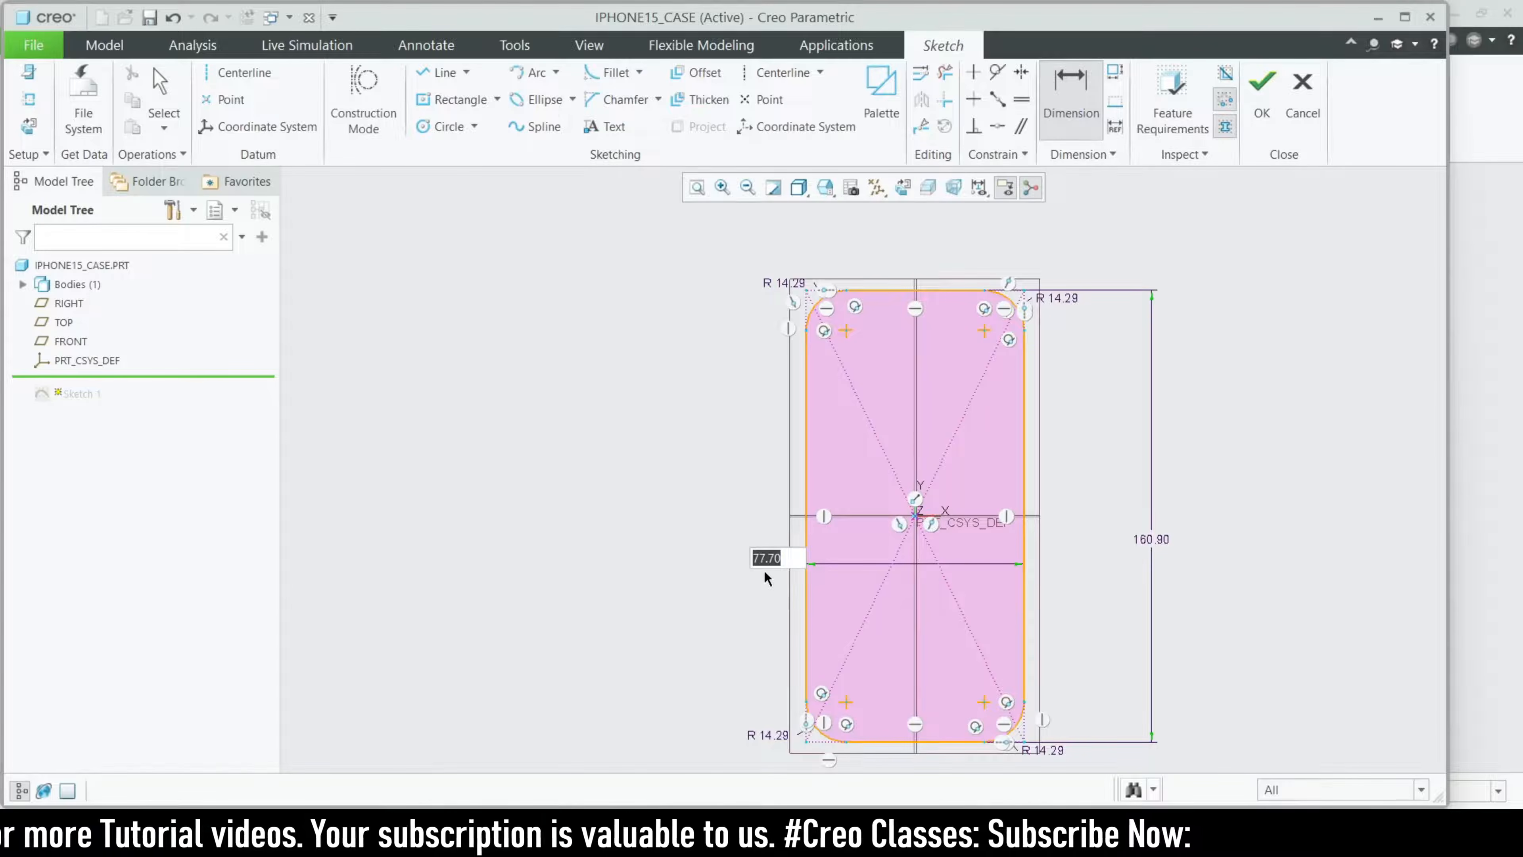
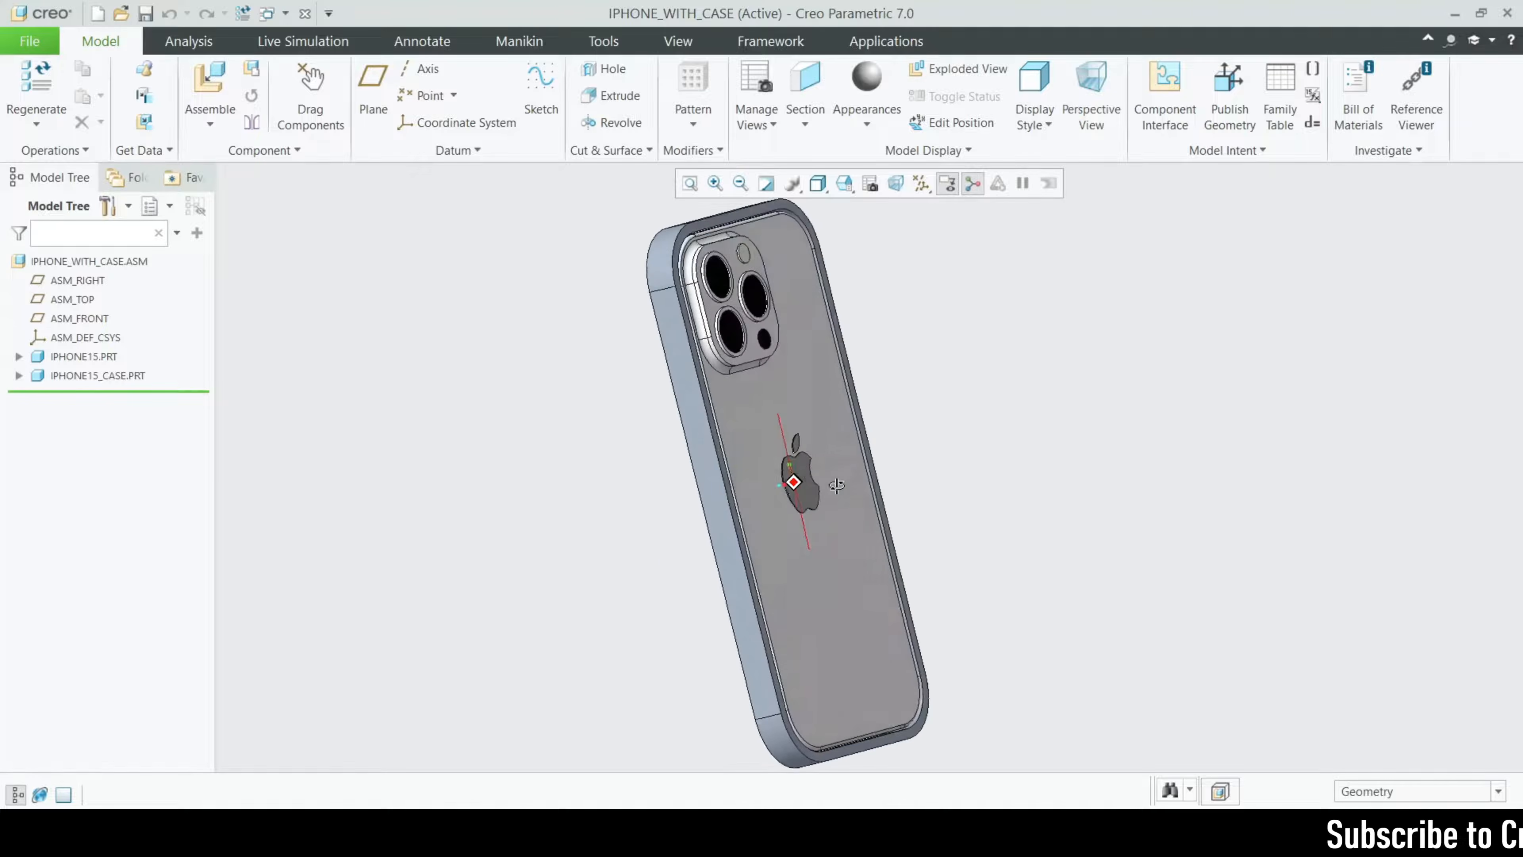
- Activate IPHONE15_CASE.PRT in the assembly and start a sketch on the case frame's back rim face, oriented parallel to the sketch plane
click(75, 376)
click(82, 296)
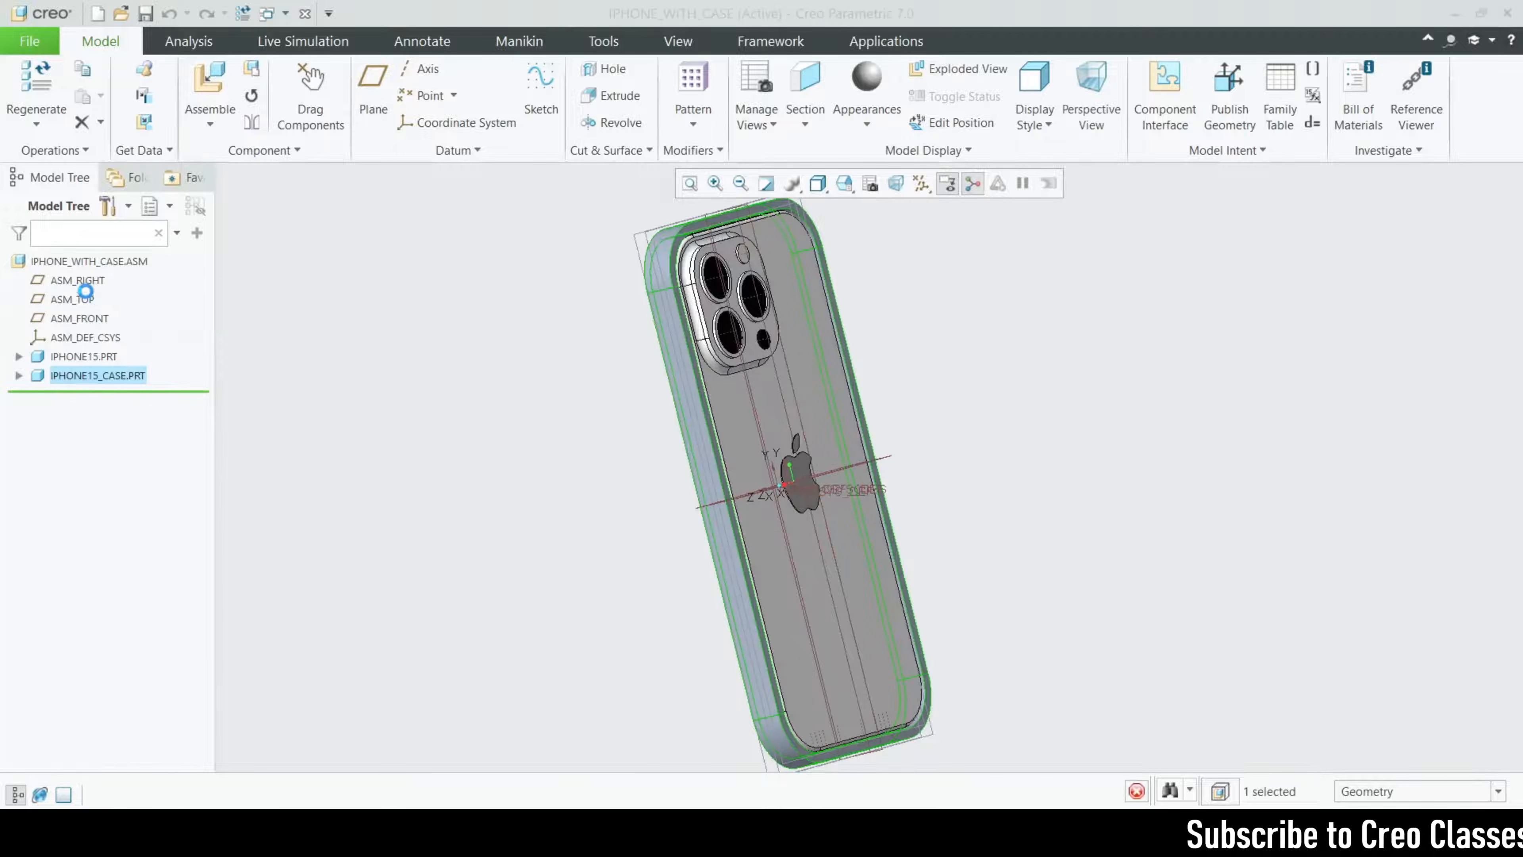
scroll(619, 488, up, 3)
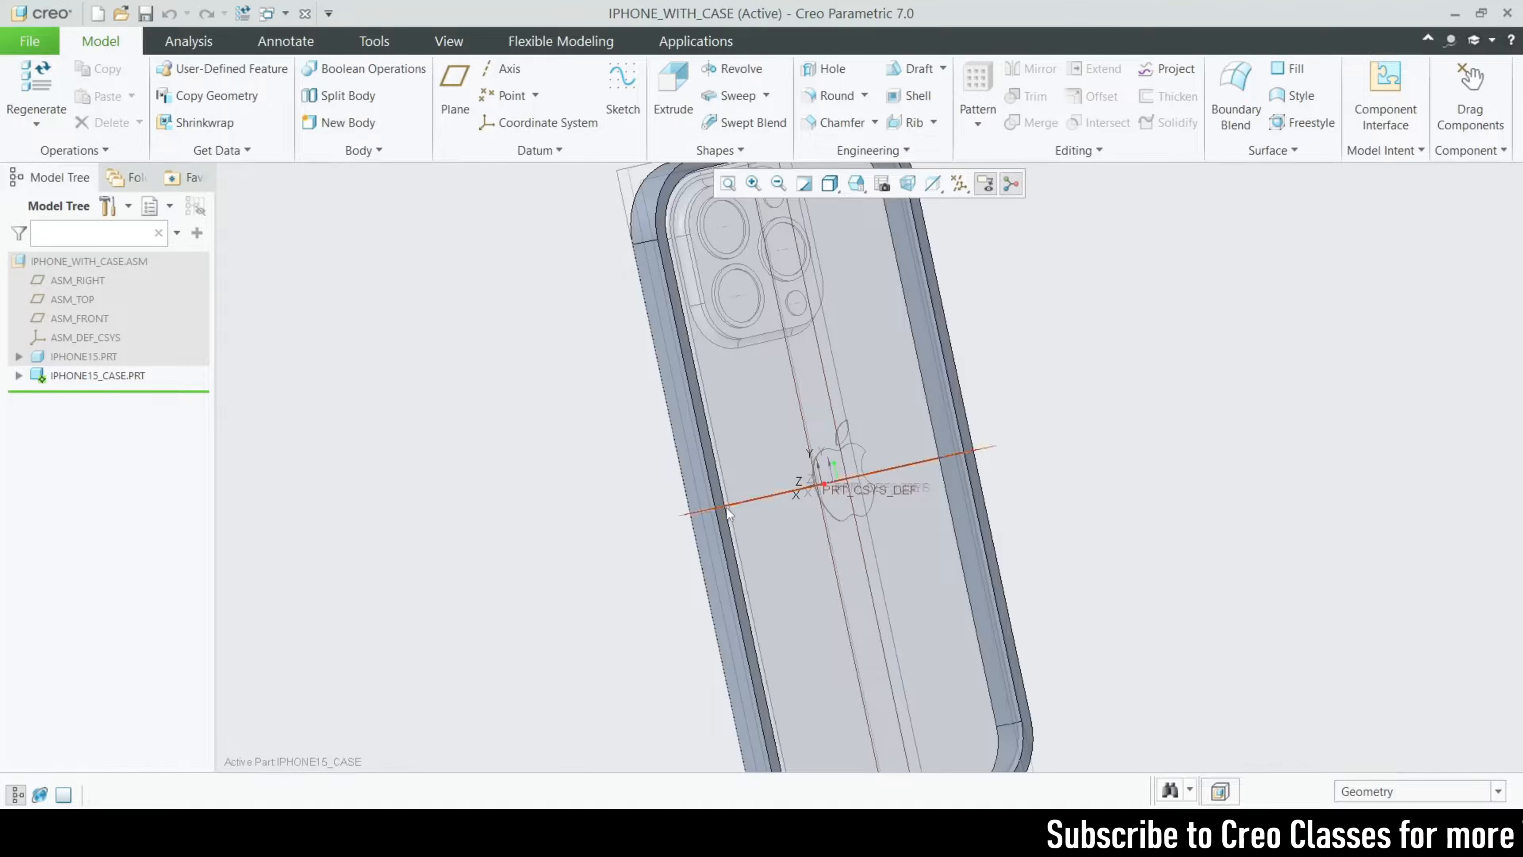
scroll(725, 507, up, 2)
click(719, 545)
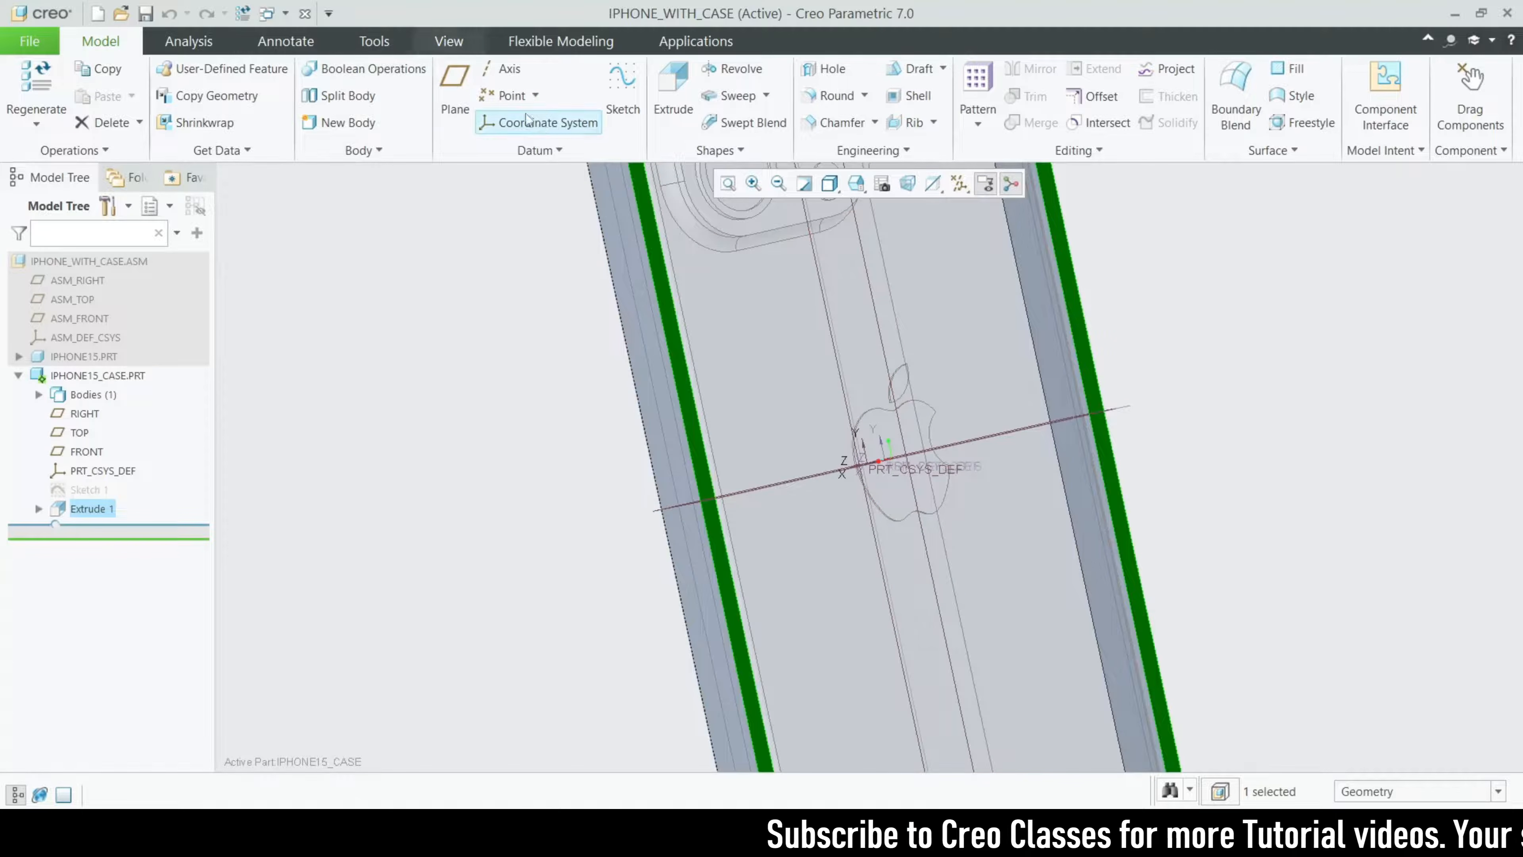
click(611, 108)
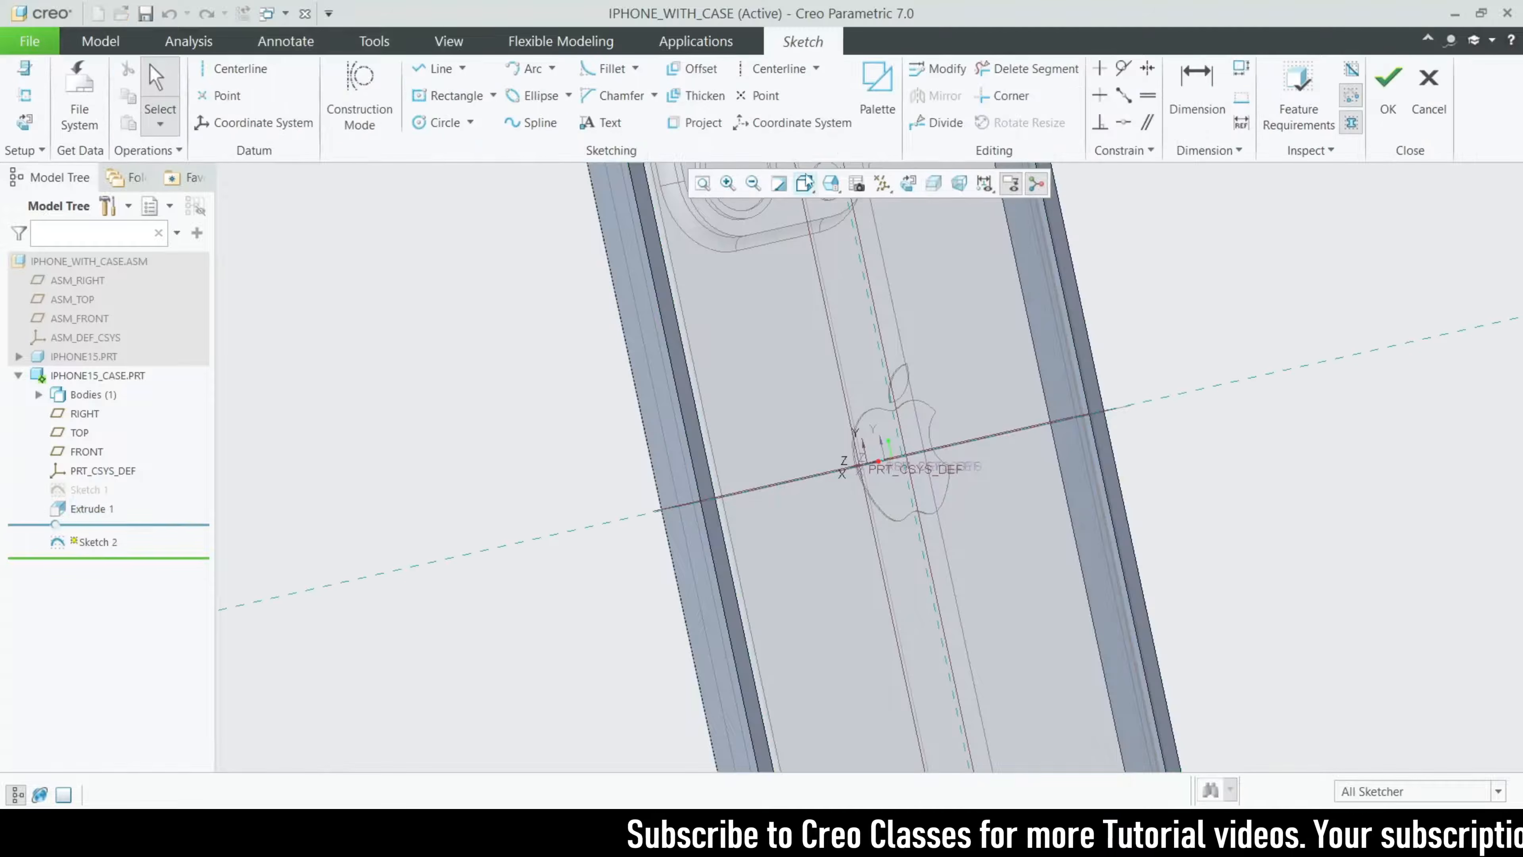
click(910, 183)
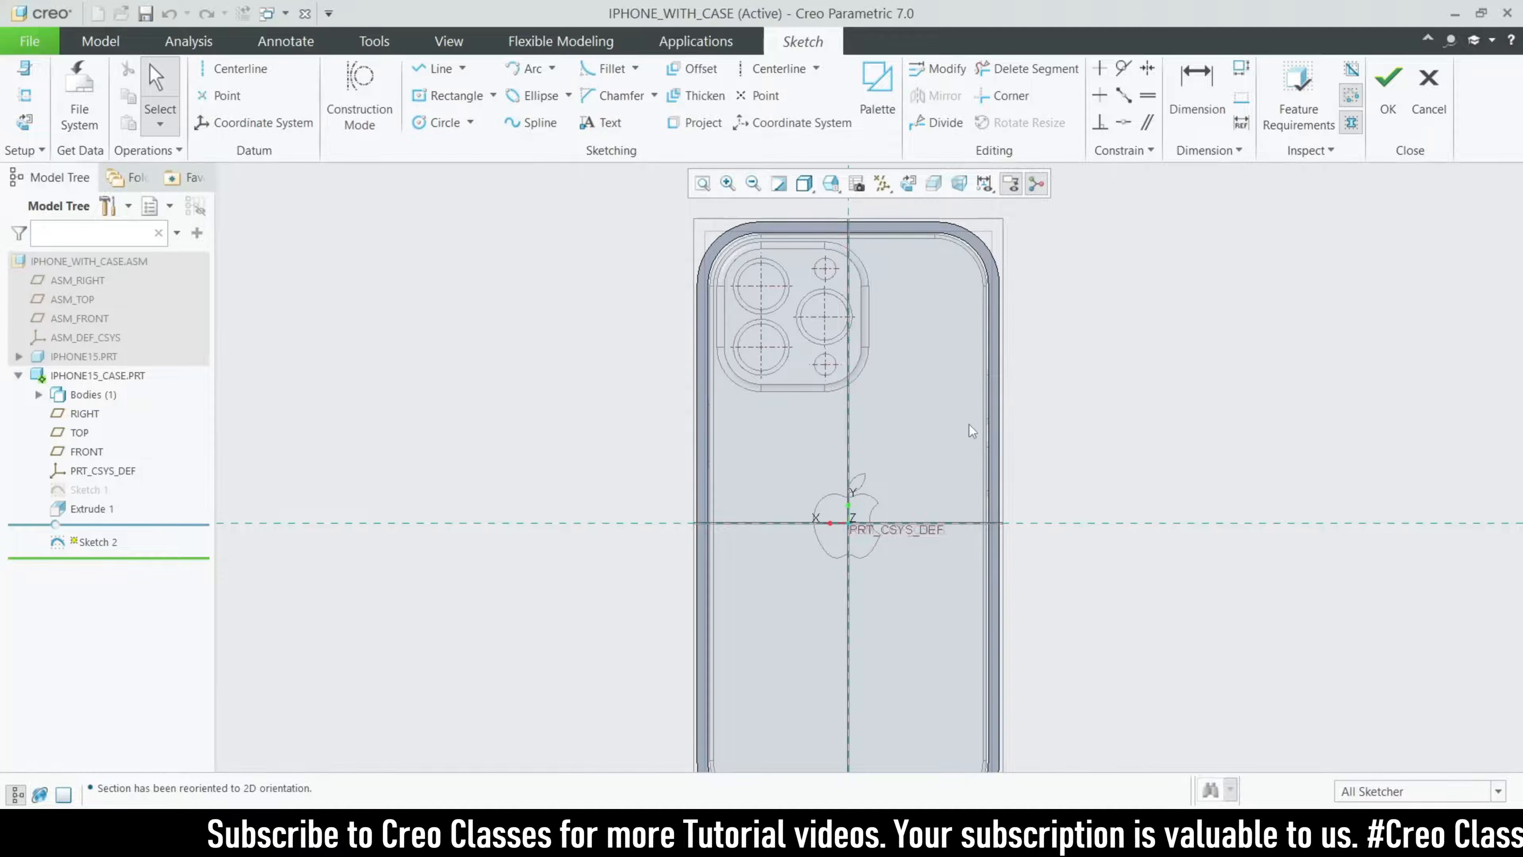
- Project the straight top edge and both upper corner arcs of the case frame's outer outline into the sketch
scroll(670, 414, up, 2)
scroll(738, 446, down, 2)
scroll(741, 451, up, 2)
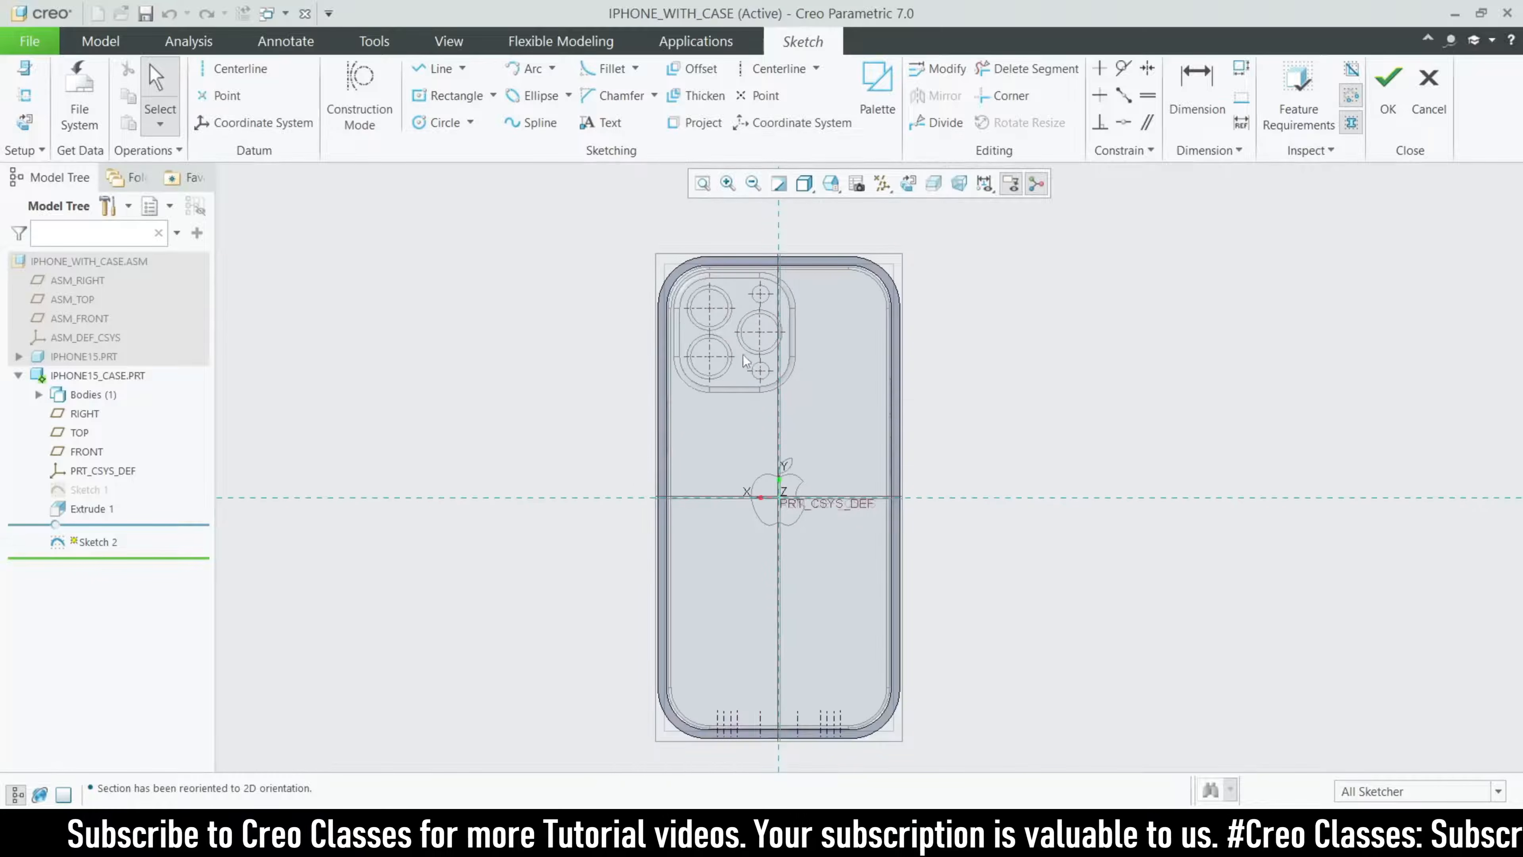
scroll(768, 350, down, 2)
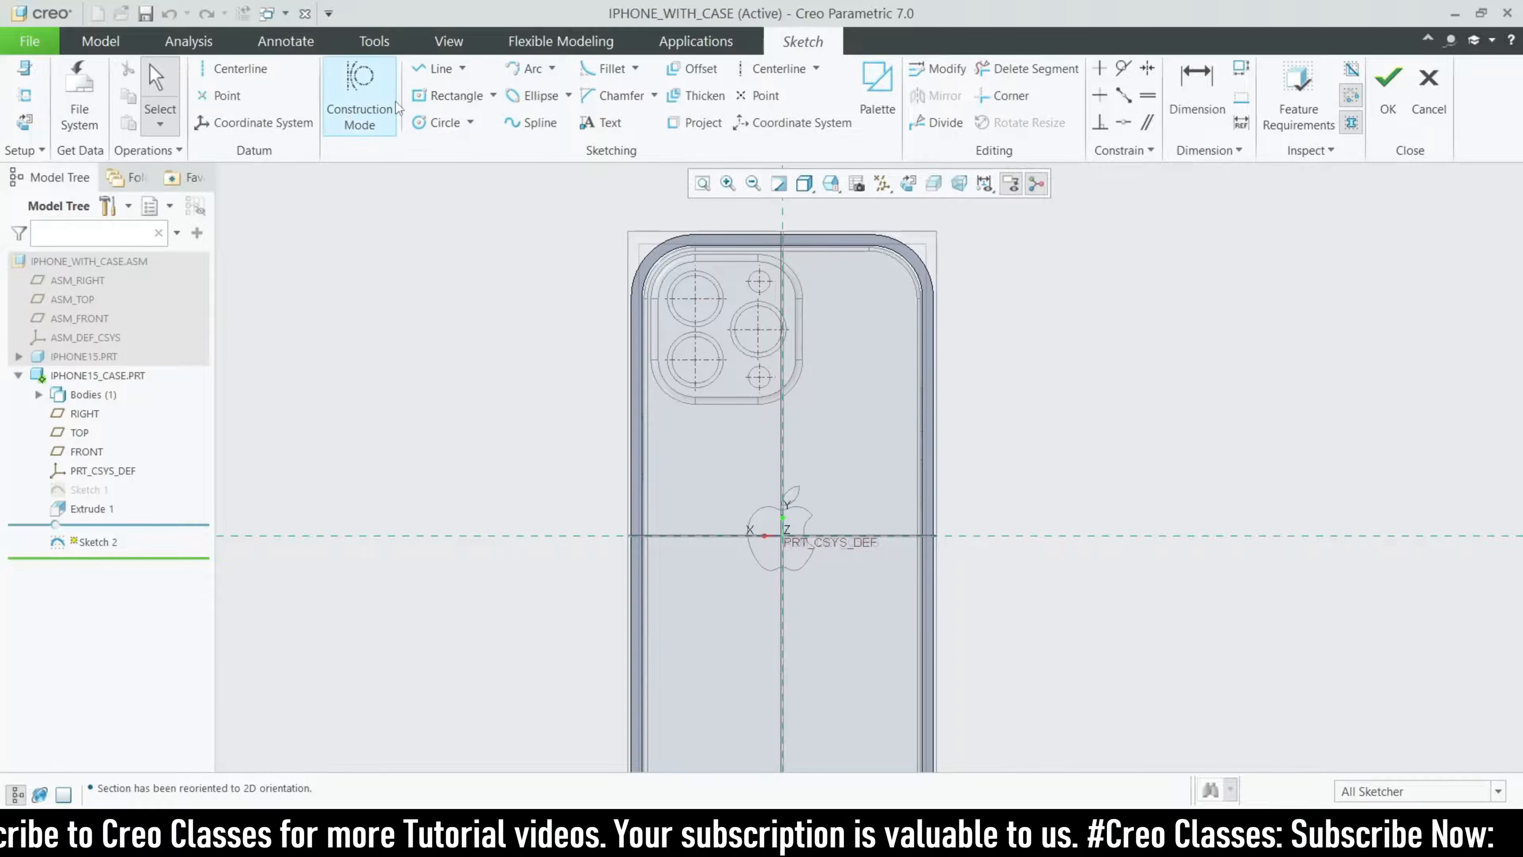
click(701, 123)
scroll(712, 306, down, 4)
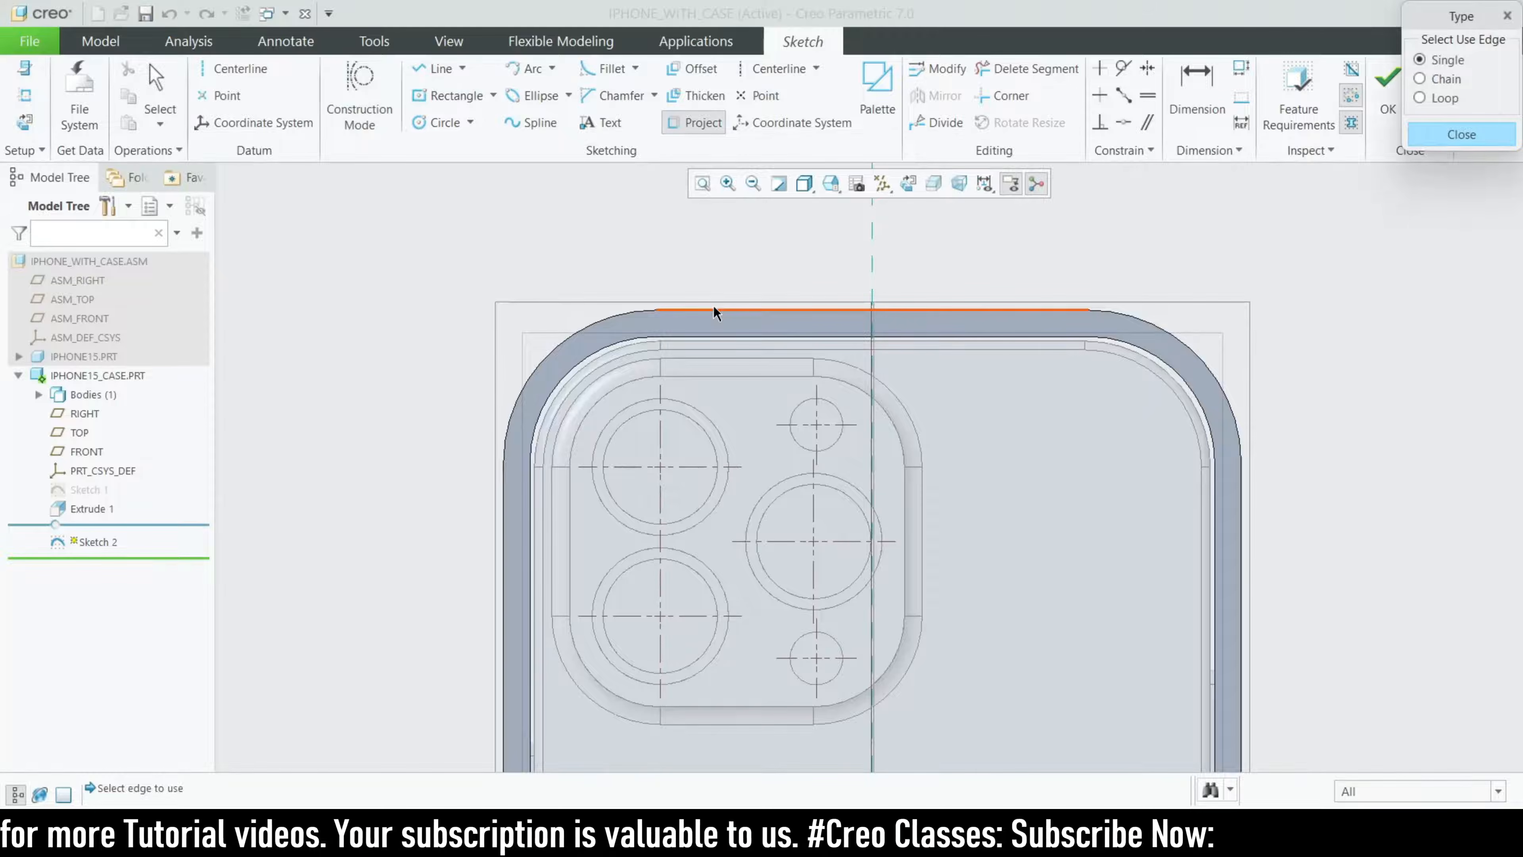
click(713, 311)
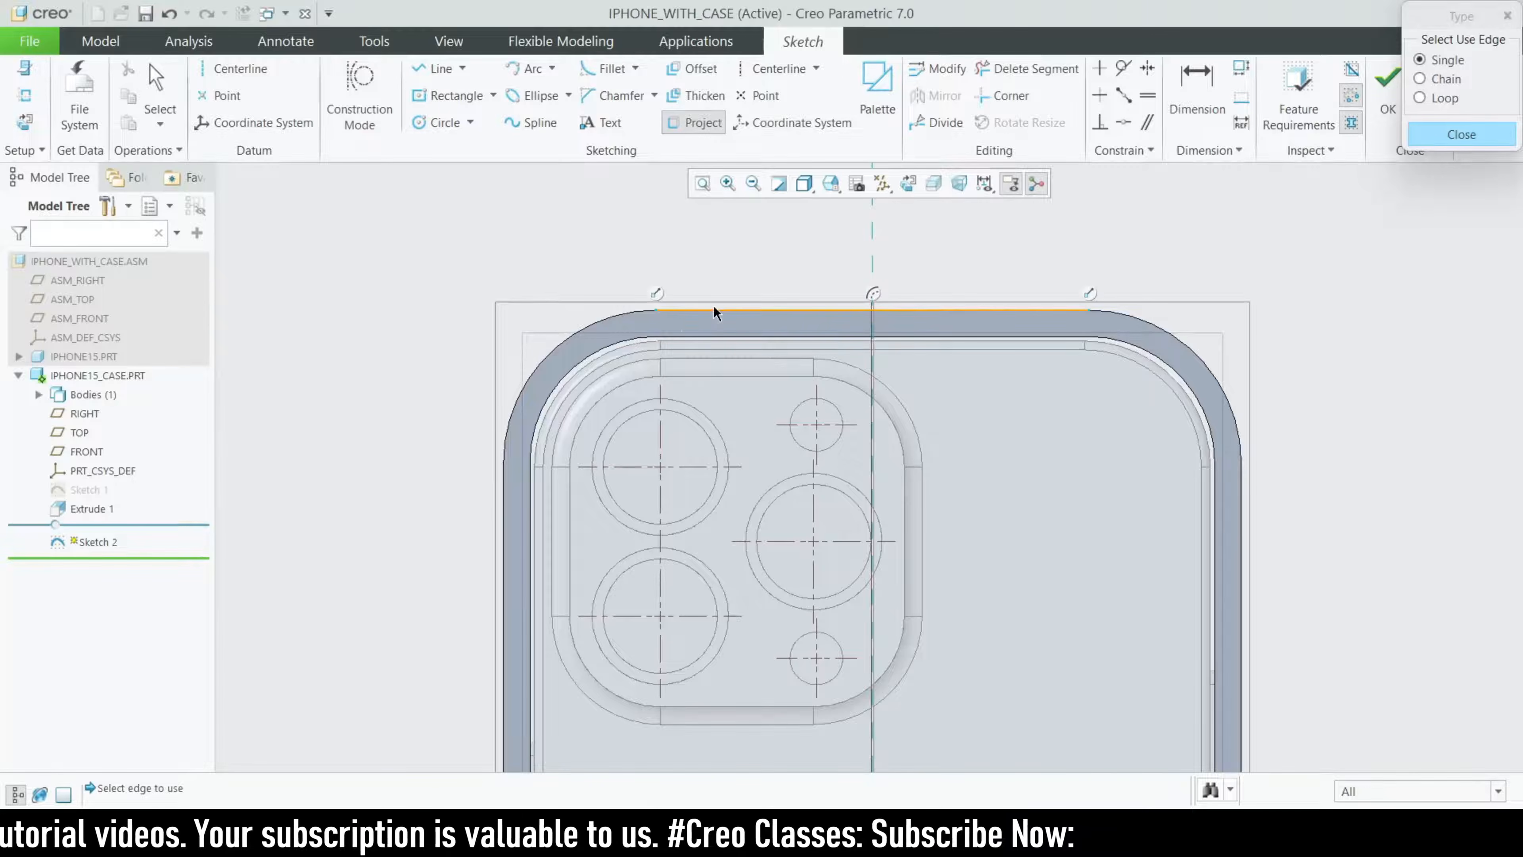
click(608, 321)
click(1152, 323)
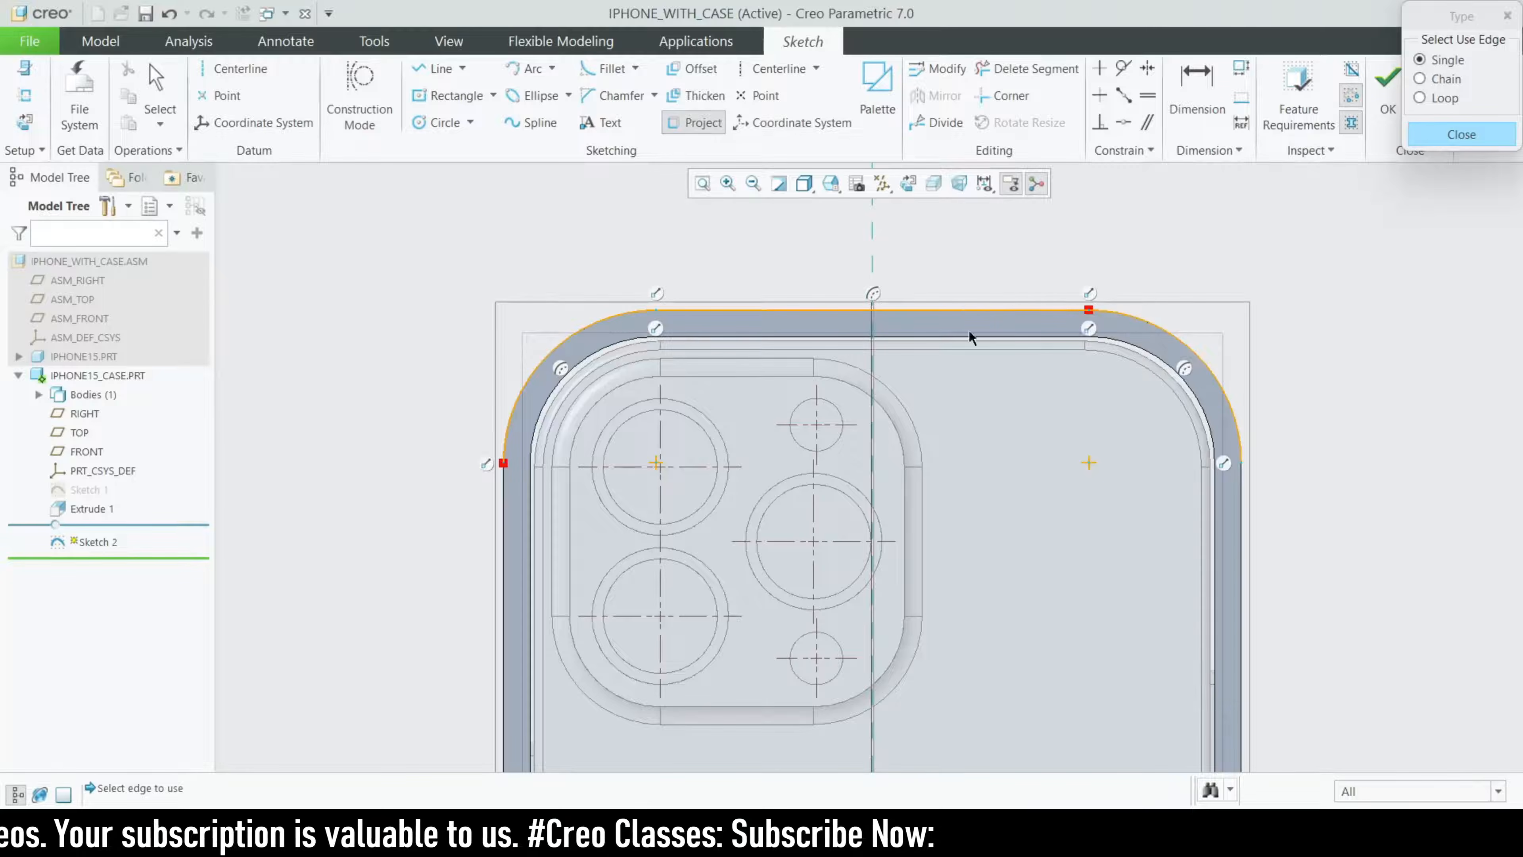
- Project both long sides, both lower corner arcs and the bottom edge of the case frame's outer outline to close the loop
scroll(968, 330, down, 5)
click(969, 486)
scroll(968, 485, down, 3)
scroll(908, 607, up, 5)
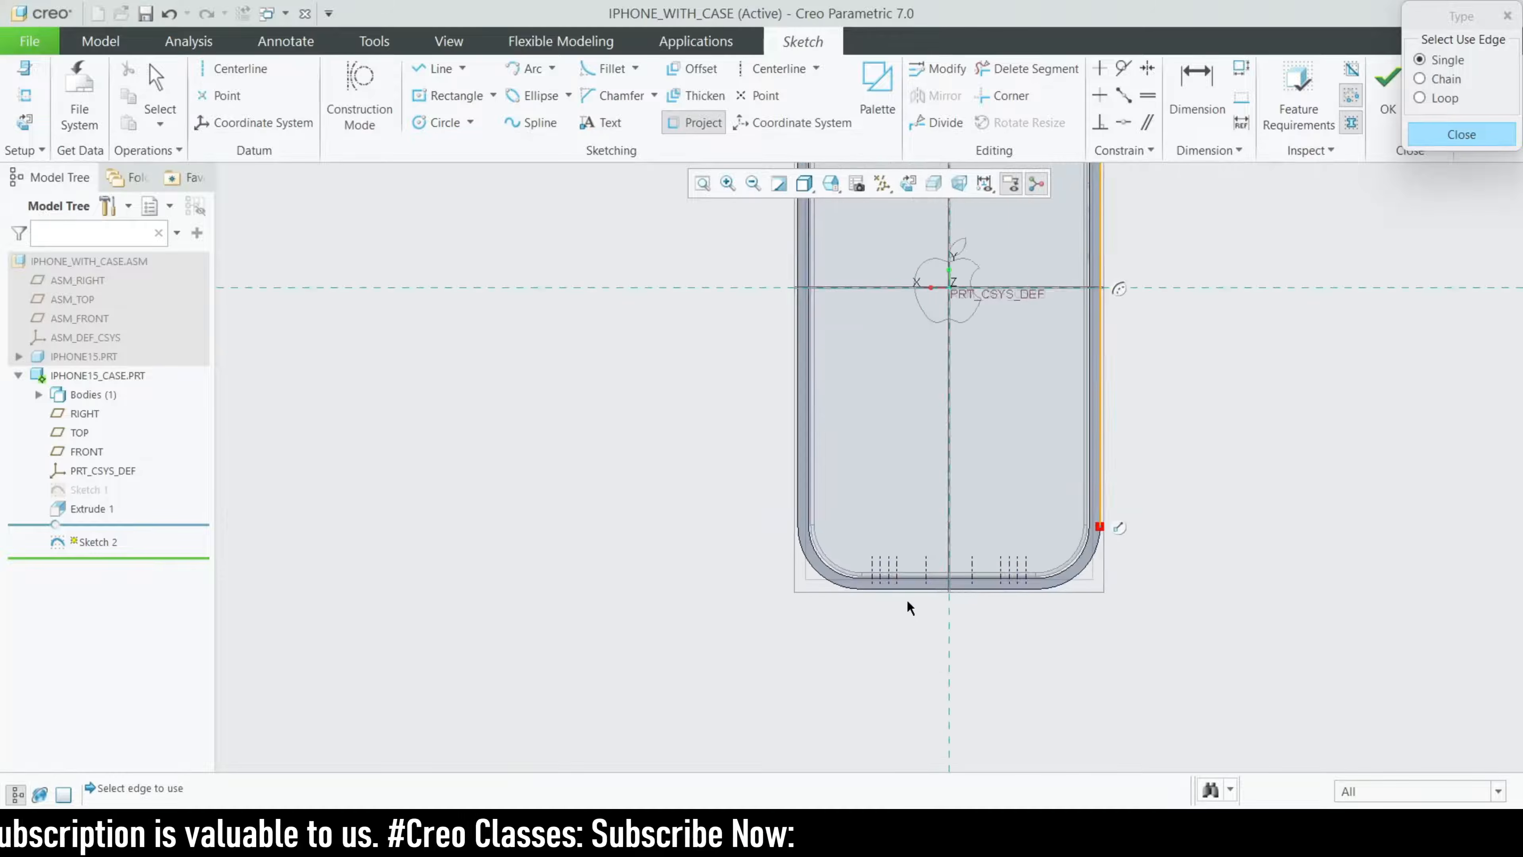
click(824, 578)
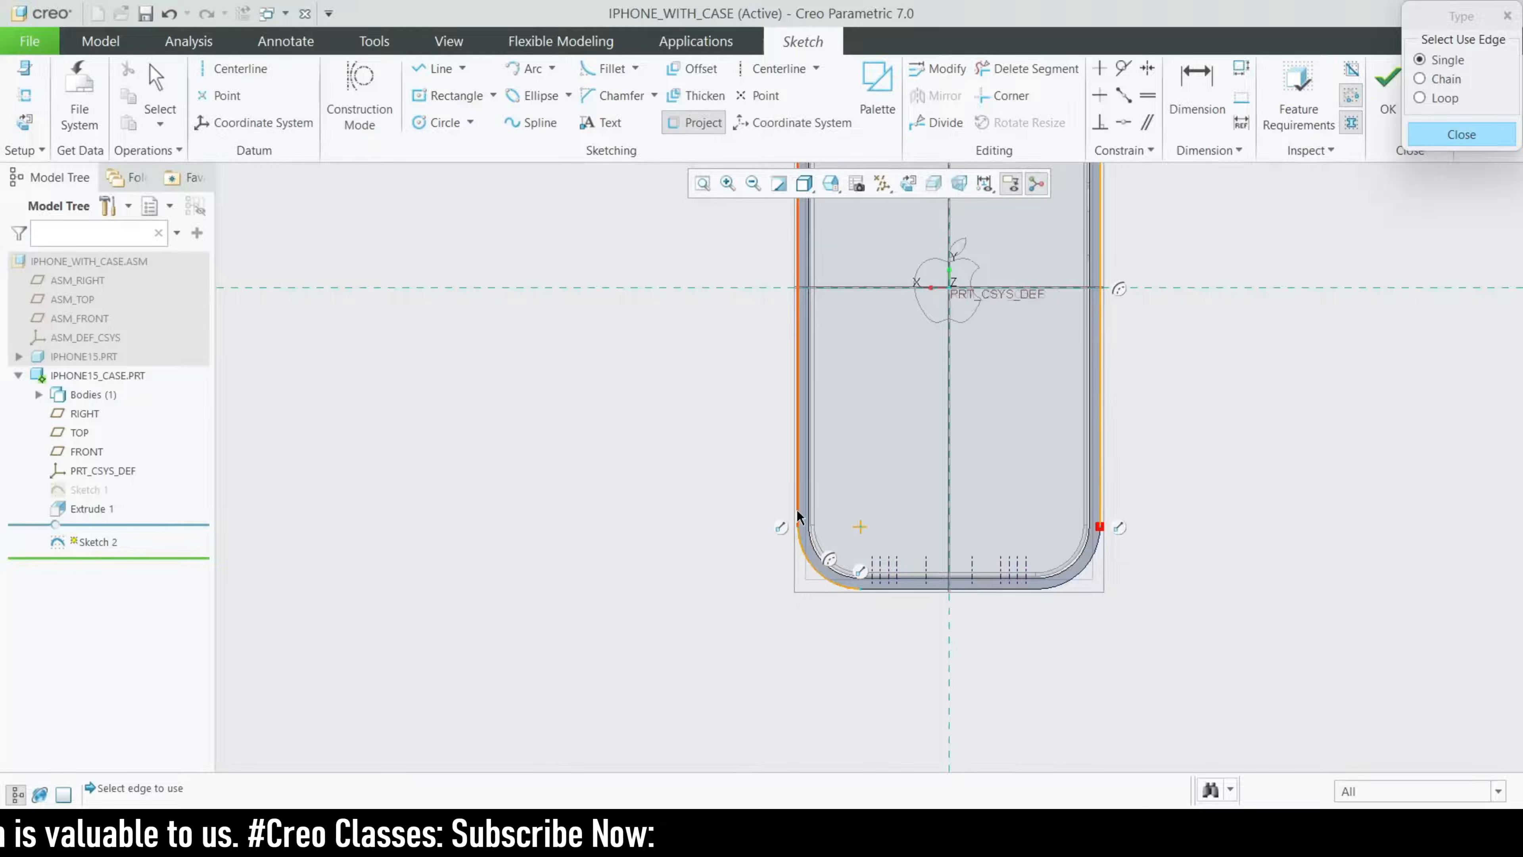
click(798, 509)
click(1074, 585)
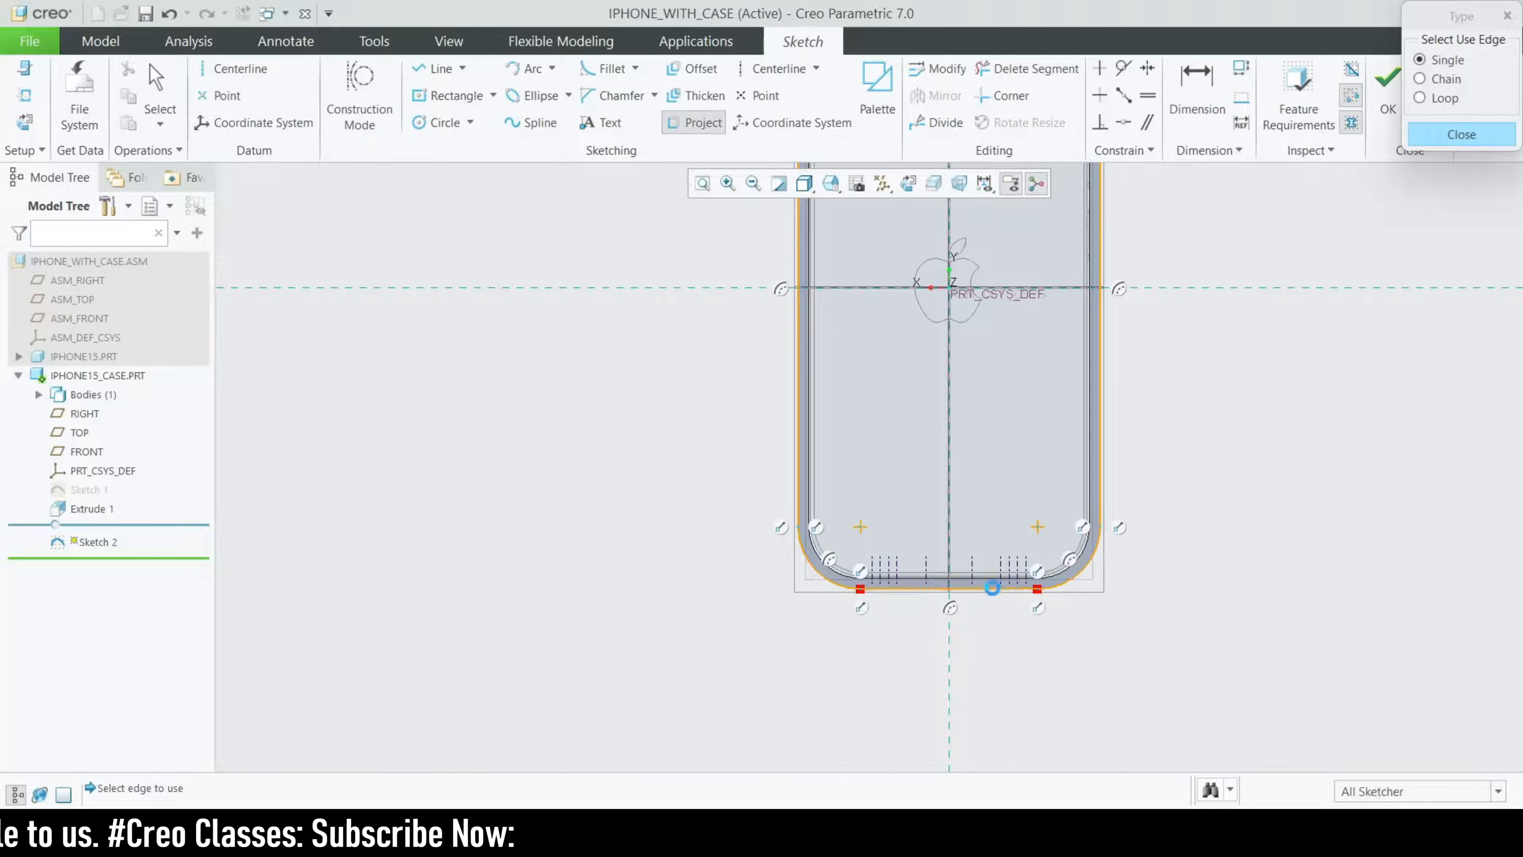
click(991, 588)
scroll(976, 611, down, 3)
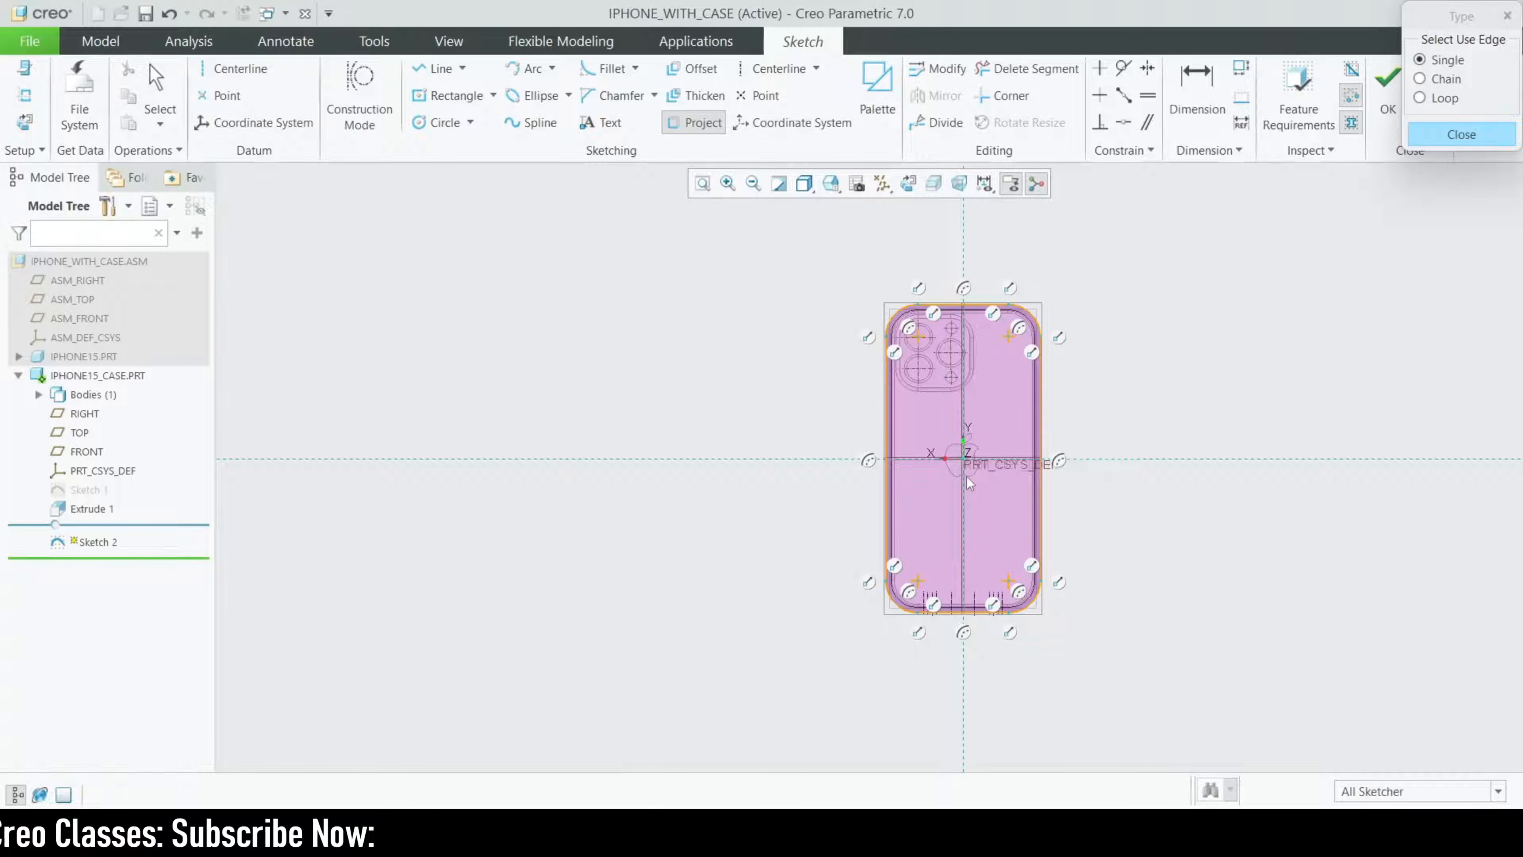
scroll(942, 345, up, 6)
scroll(893, 364, up, 2)
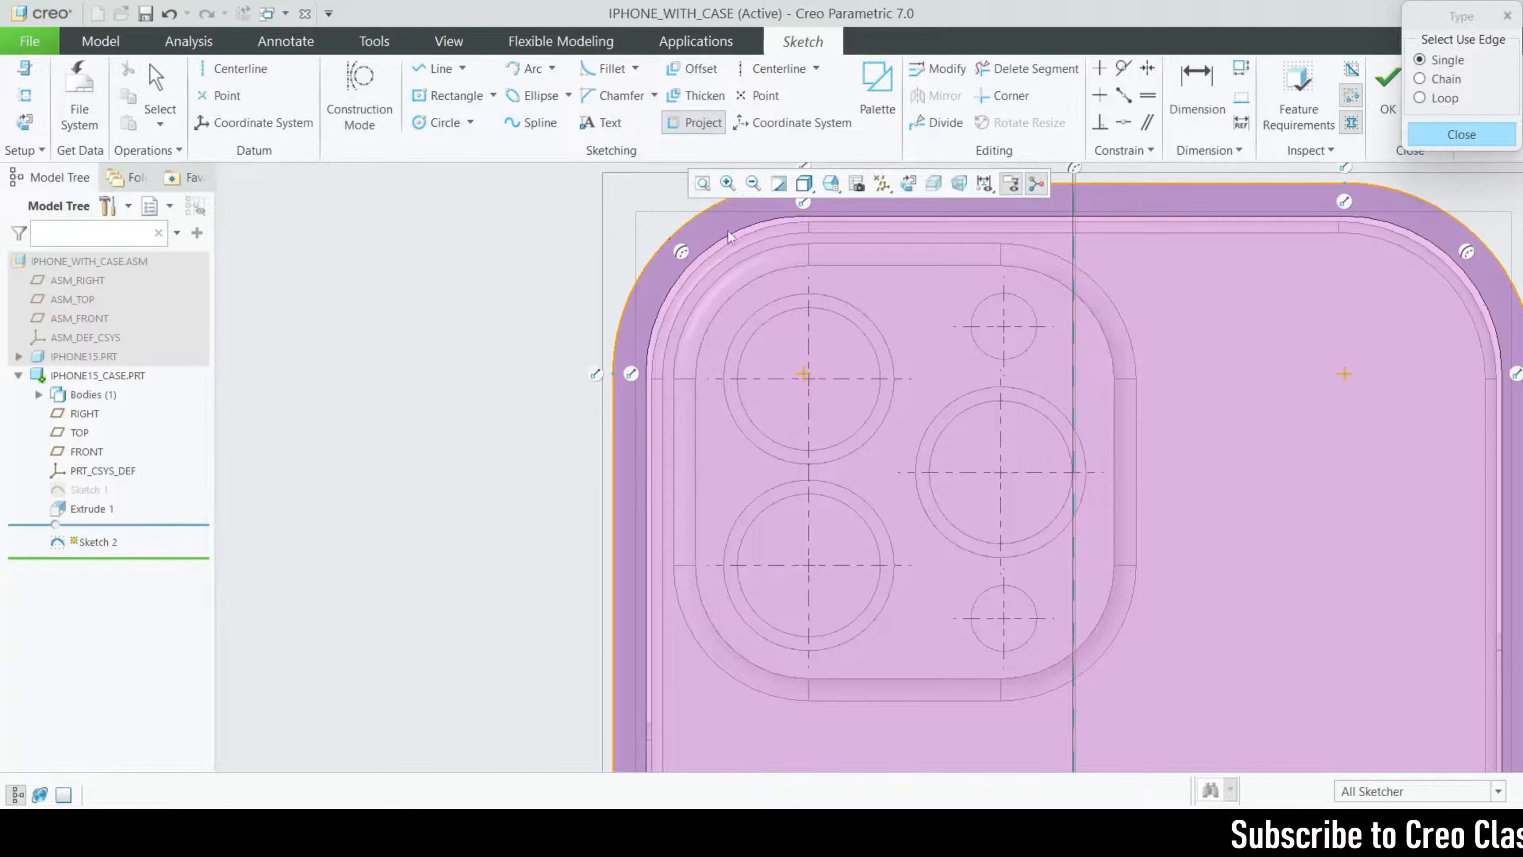
click(1450, 134)
click(695, 126)
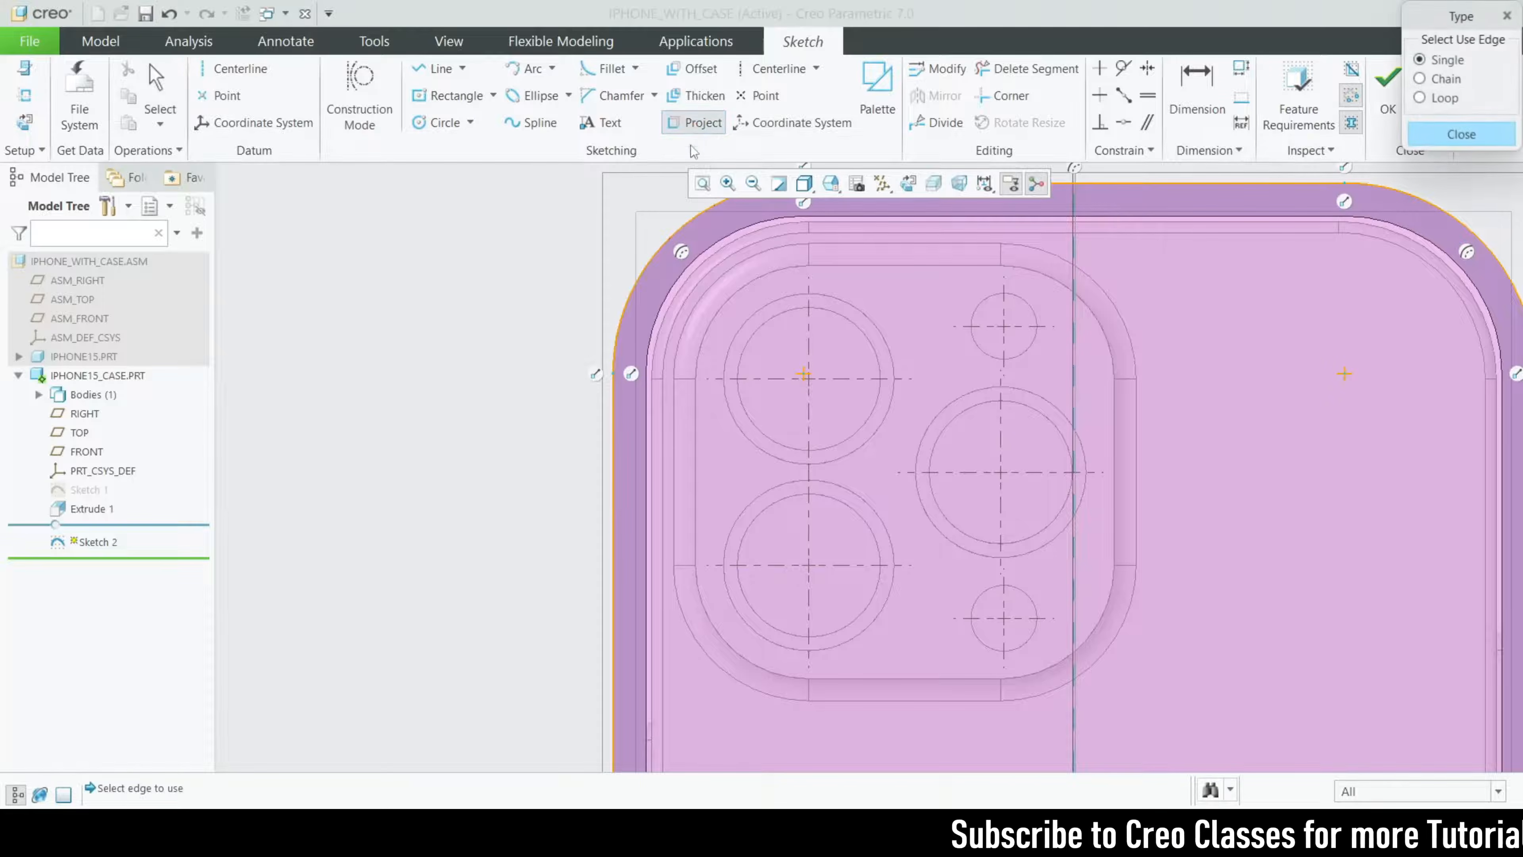
click(742, 284)
click(947, 266)
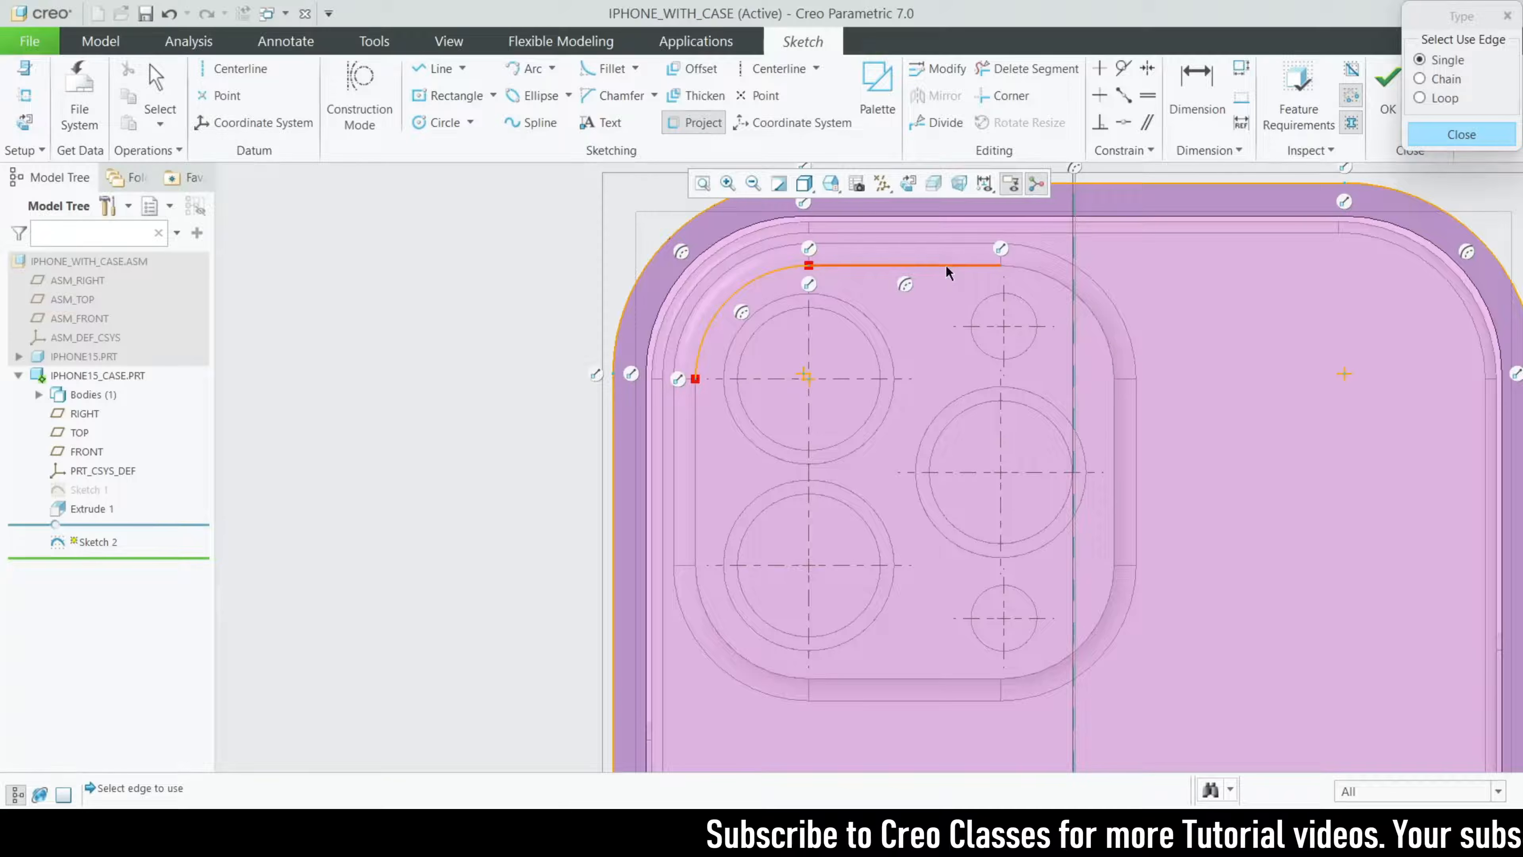
click(1064, 282)
click(1115, 462)
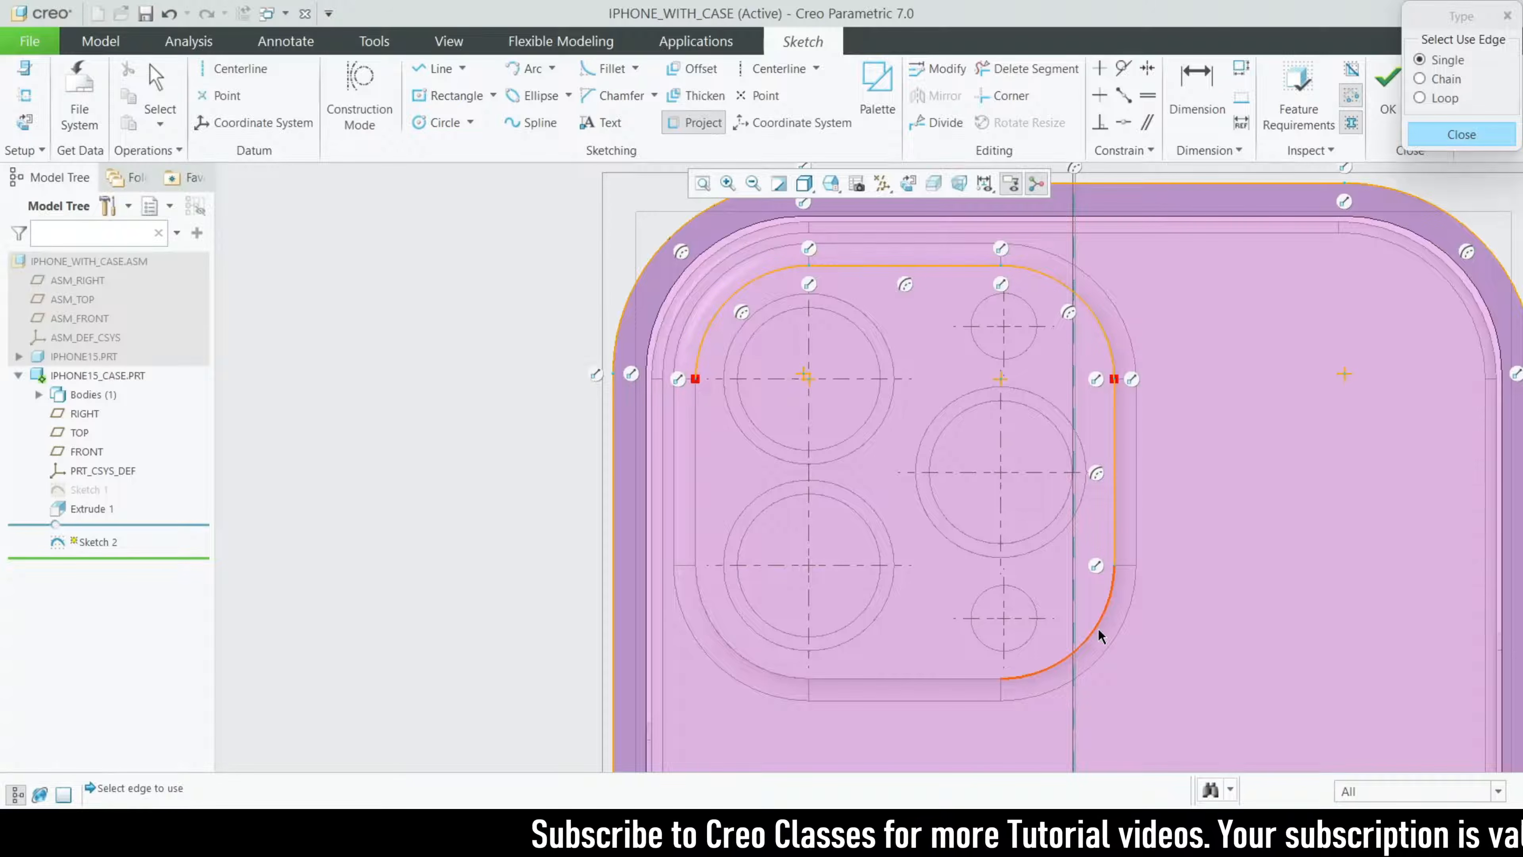
click(1418, 143)
click(1027, 68)
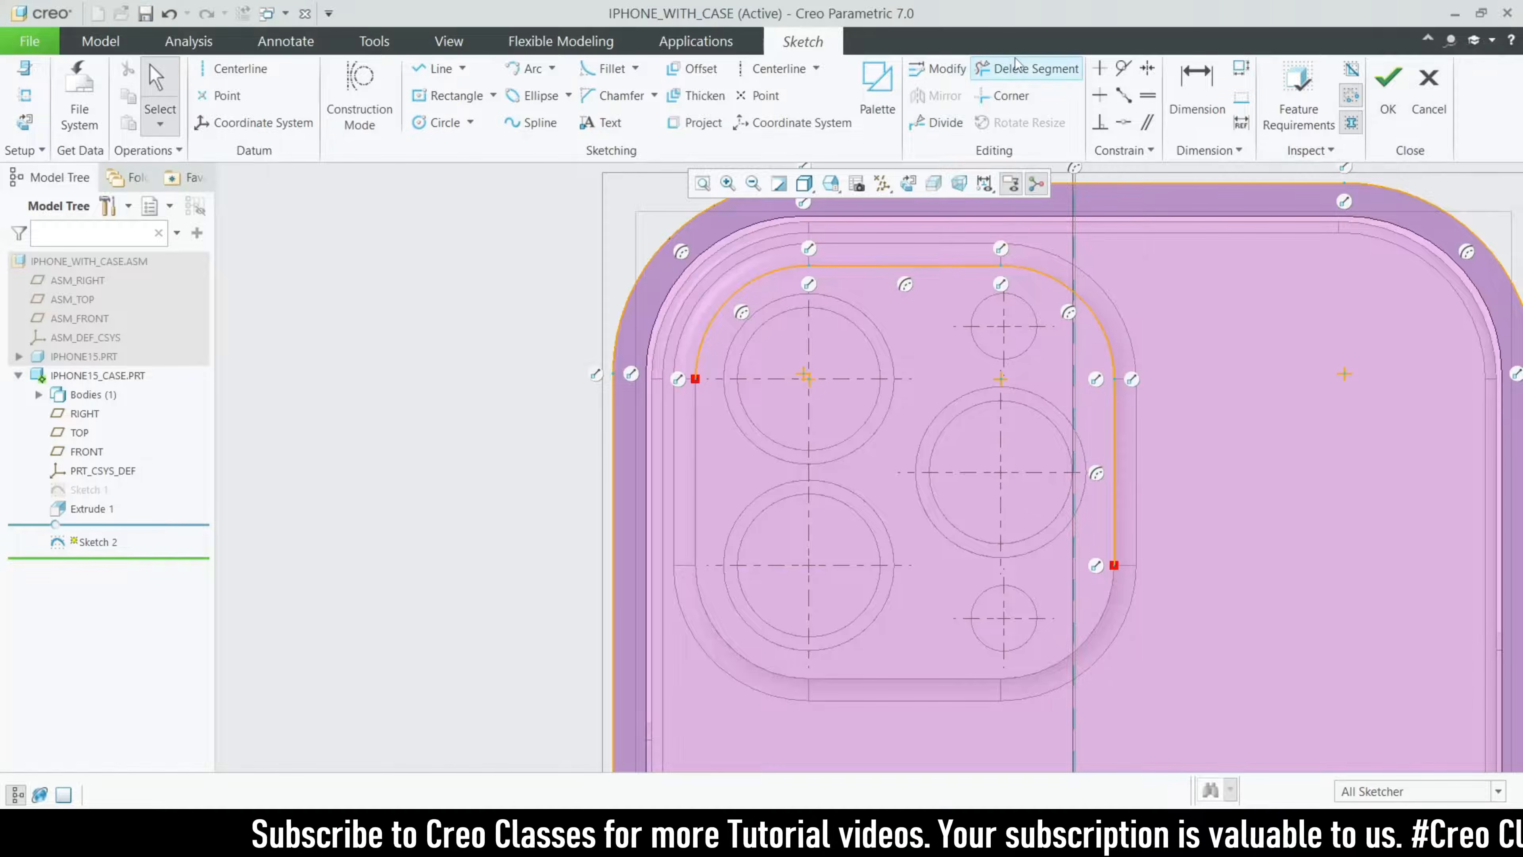
drag(1004, 294, 1118, 526)
mouse_move(1022, 272)
mouse_down()
mouse_move(810, 267)
mouse_move(724, 311)
mouse_up()
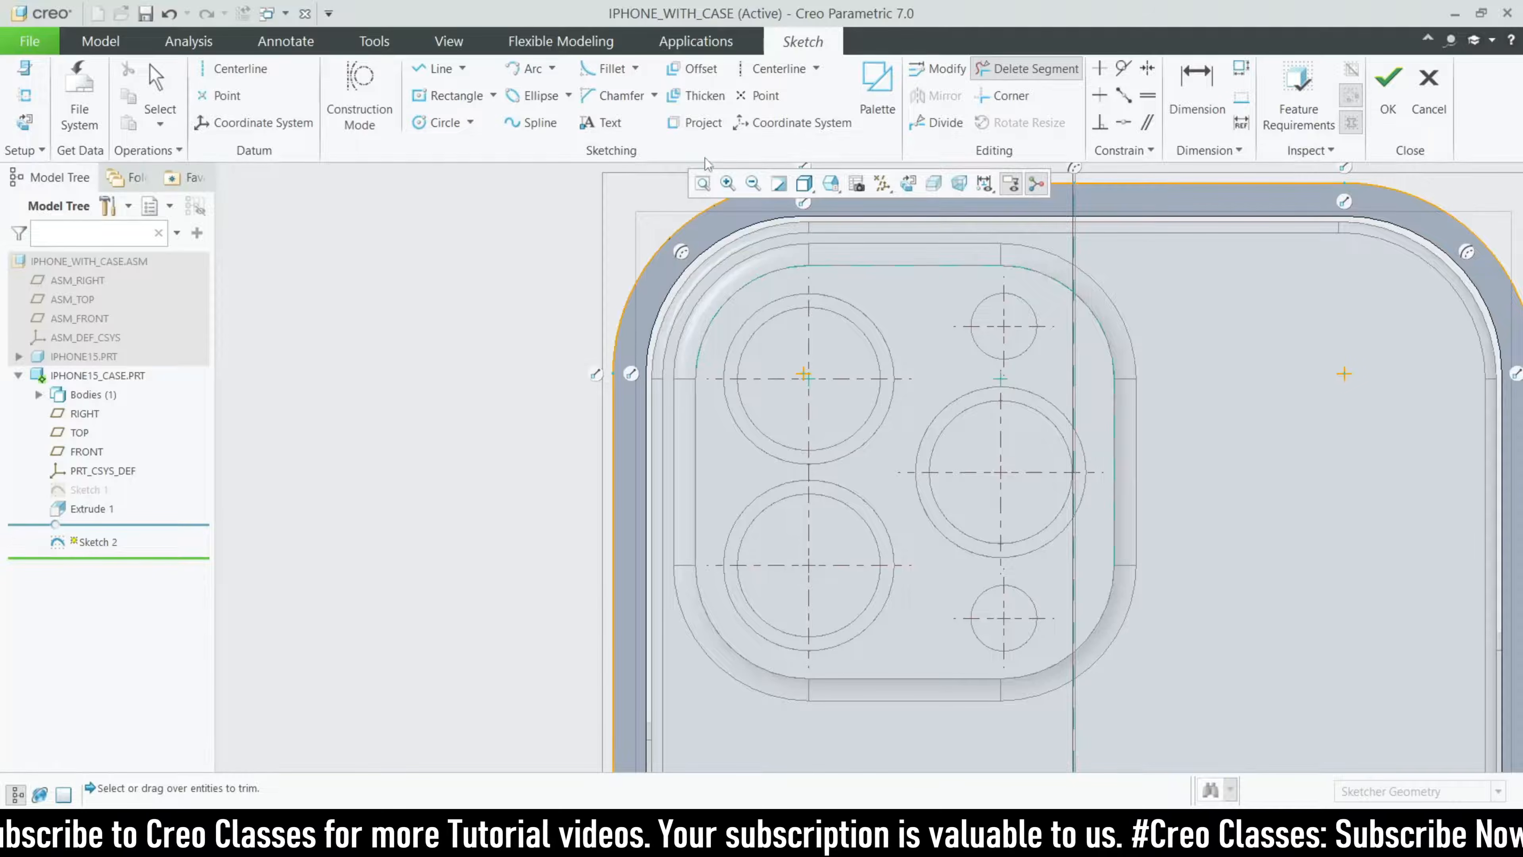
- Project all straight edges and corner arcs of the camera bump's outer outline into the sketch as a closed inner loop
click(696, 123)
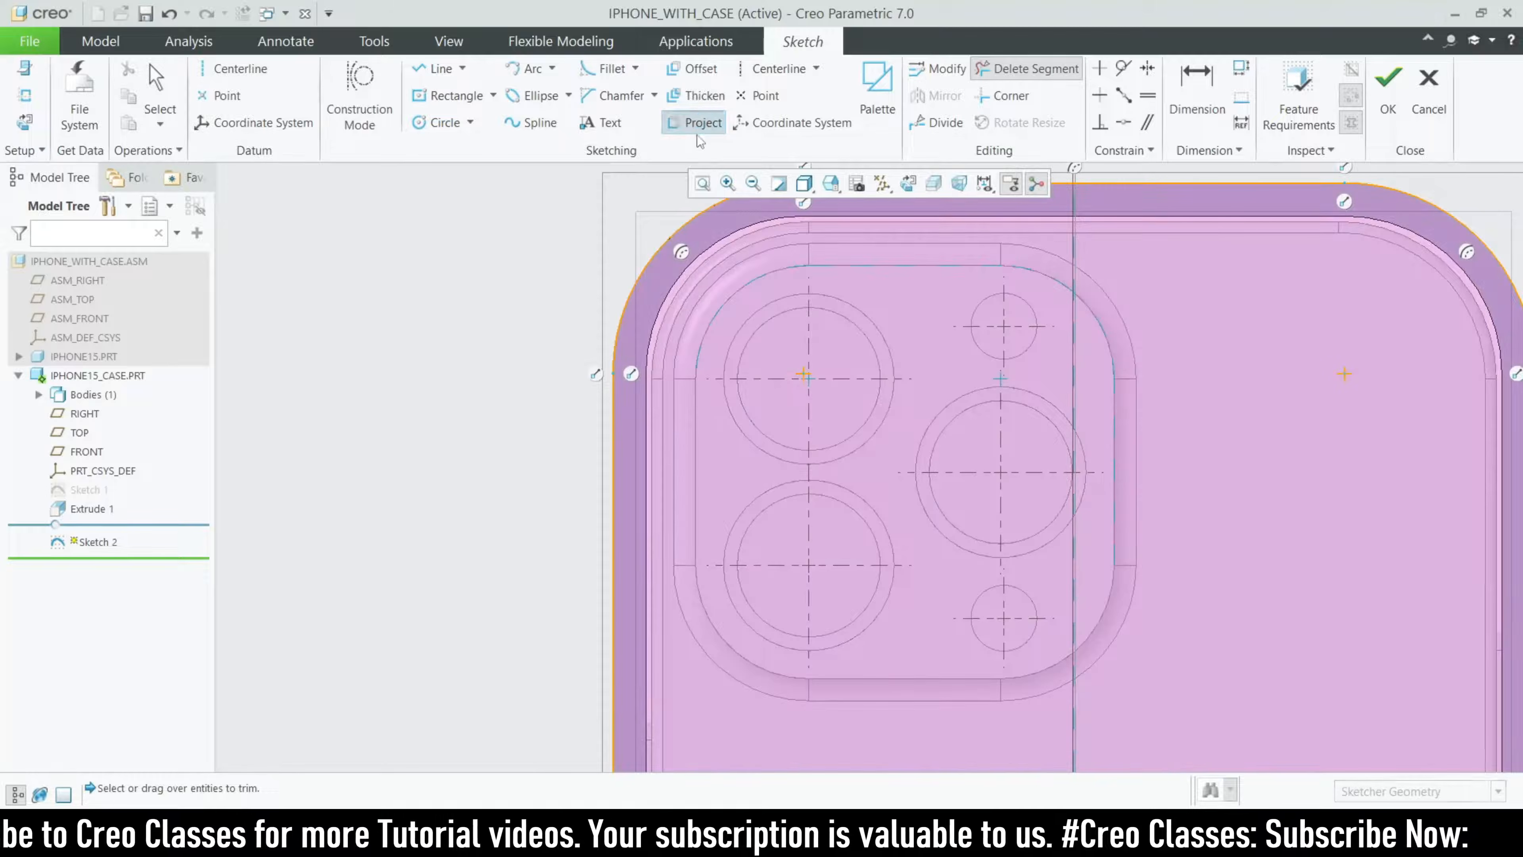
click(747, 270)
click(884, 255)
click(1070, 259)
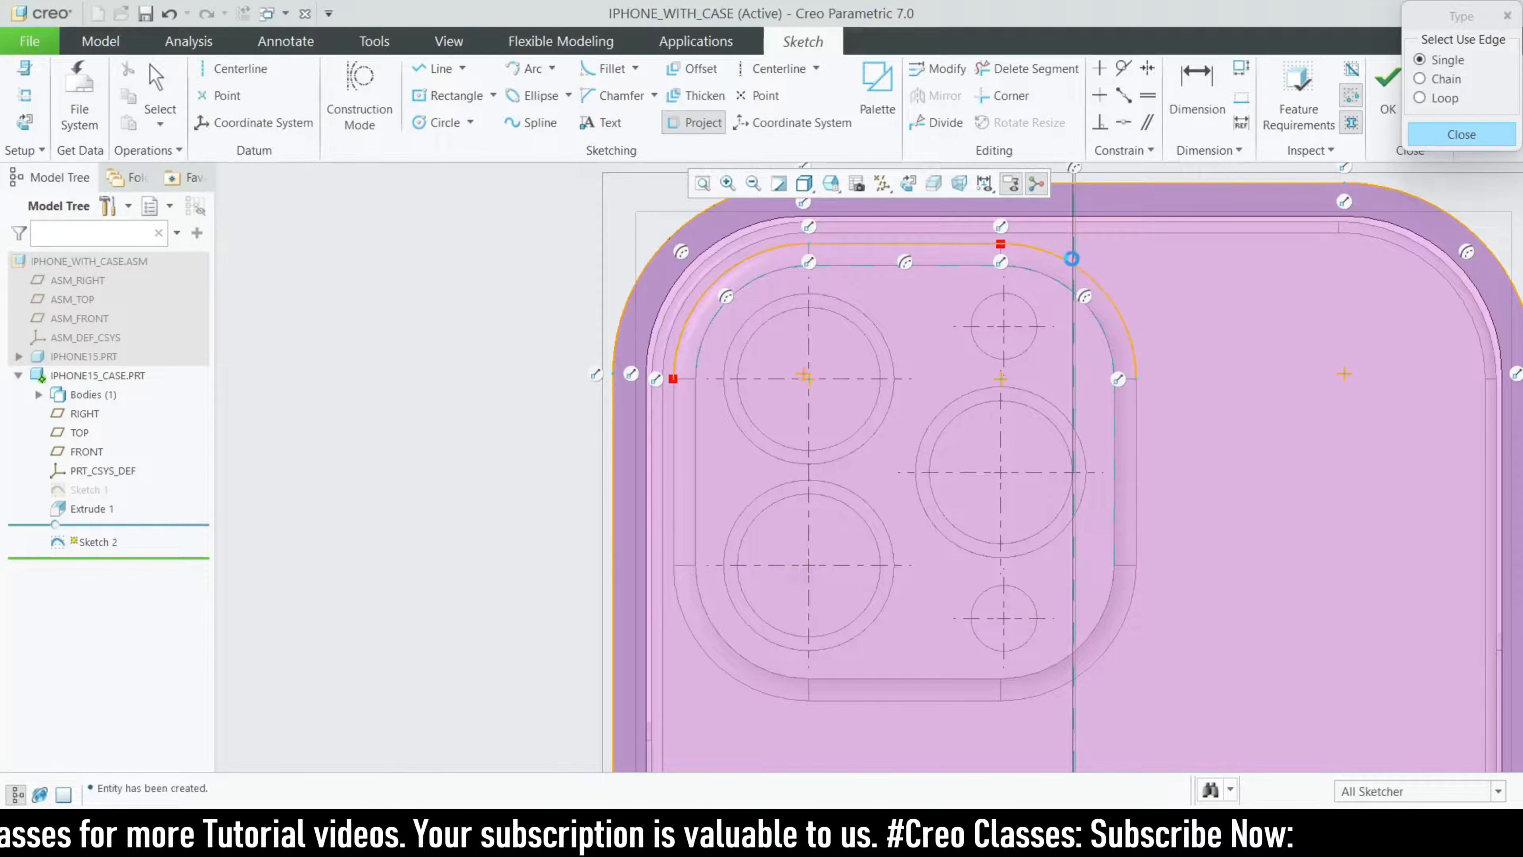
click(1137, 480)
click(1112, 639)
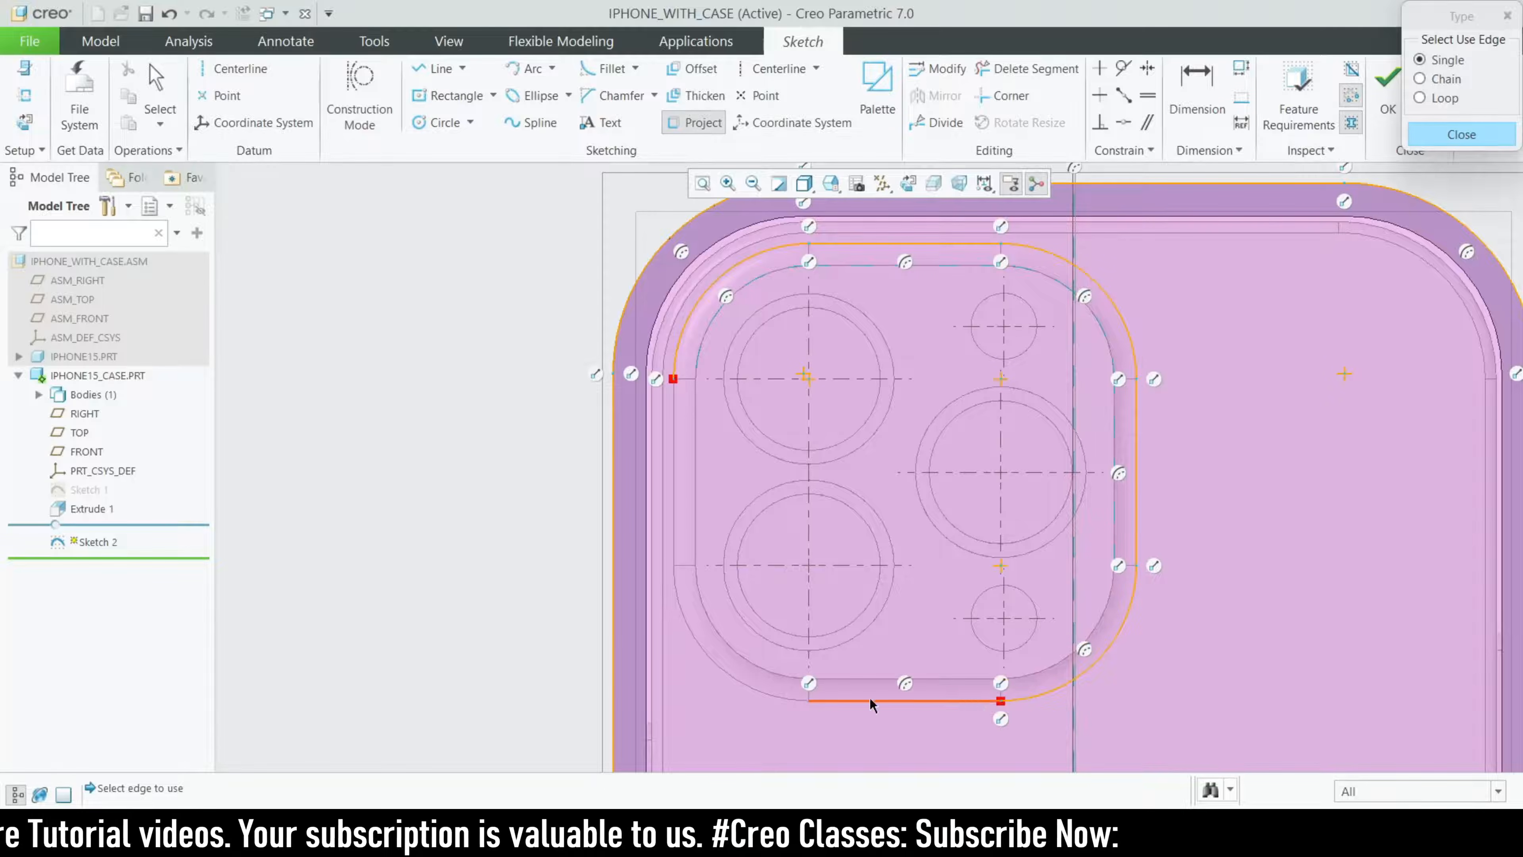
click(711, 650)
click(673, 542)
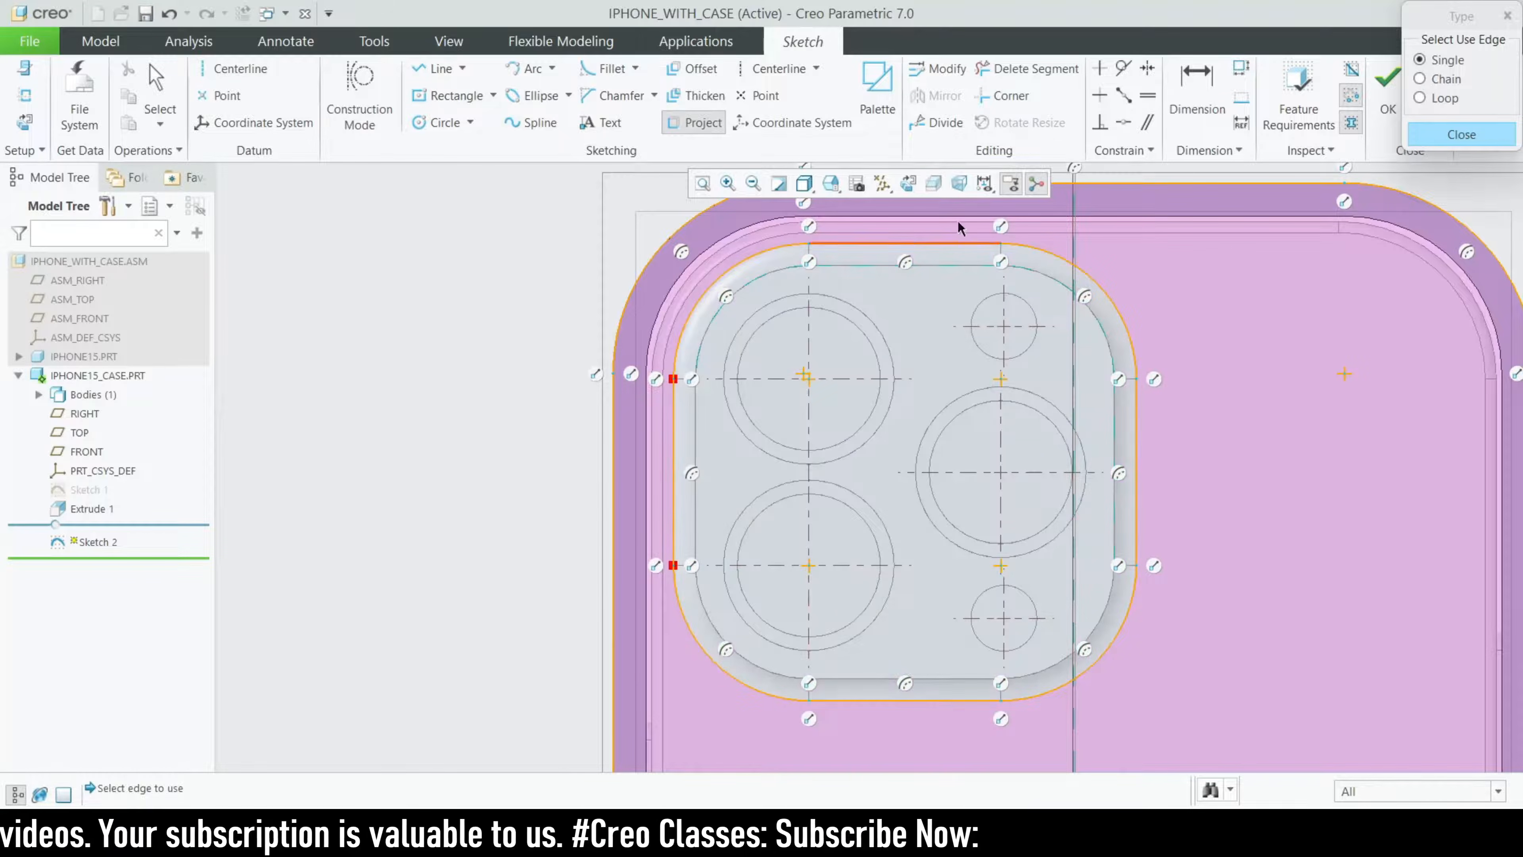
click(1461, 135)
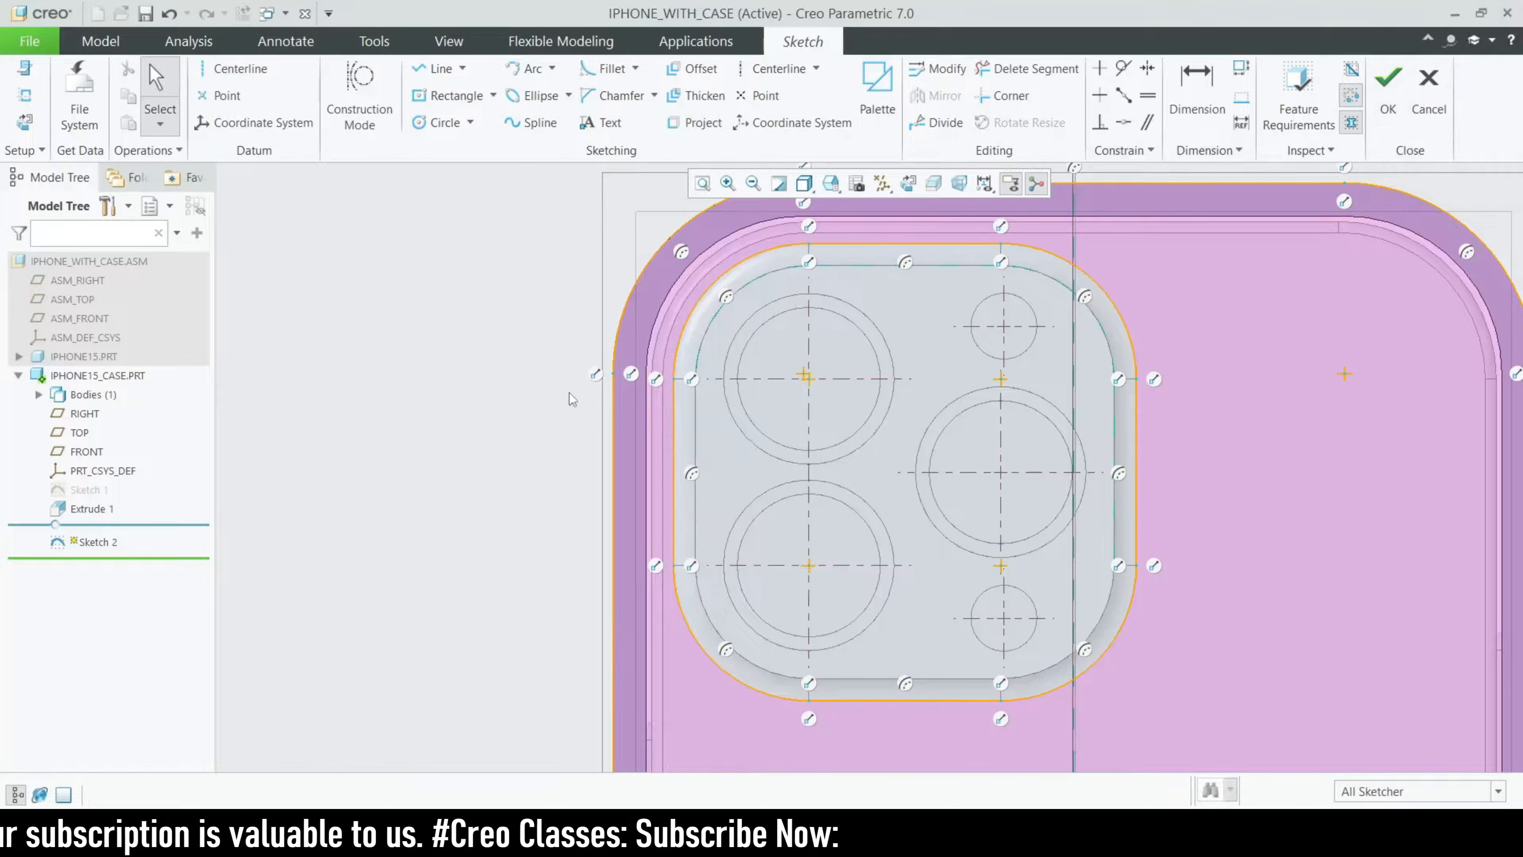
- Add the edges of the camera bump's inner outline as sketch references
scroll(792, 351, down, 3)
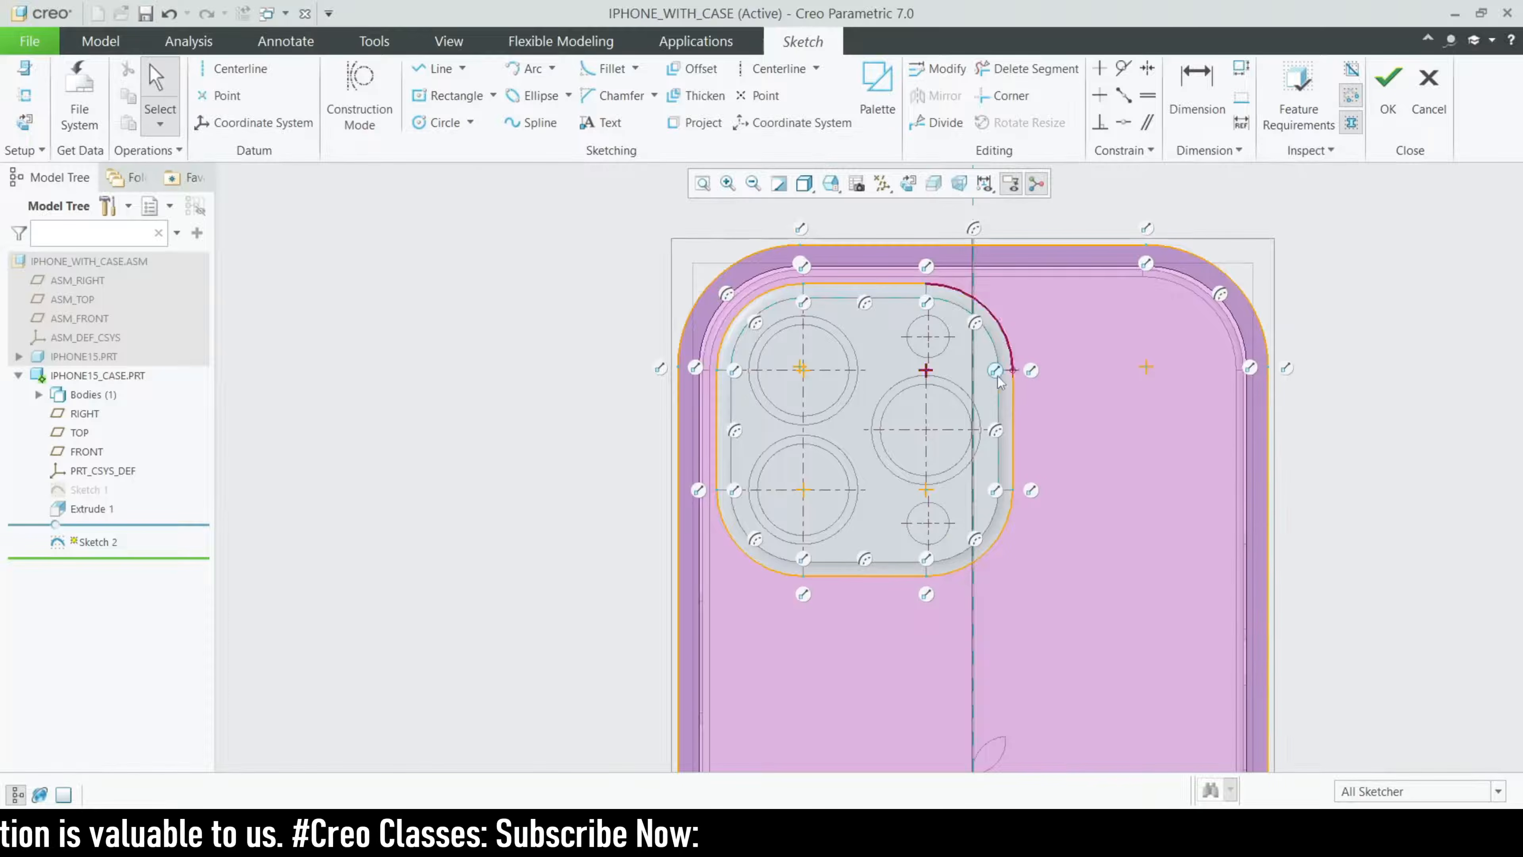
scroll(736, 455, down, 4)
scroll(778, 286, up, 4)
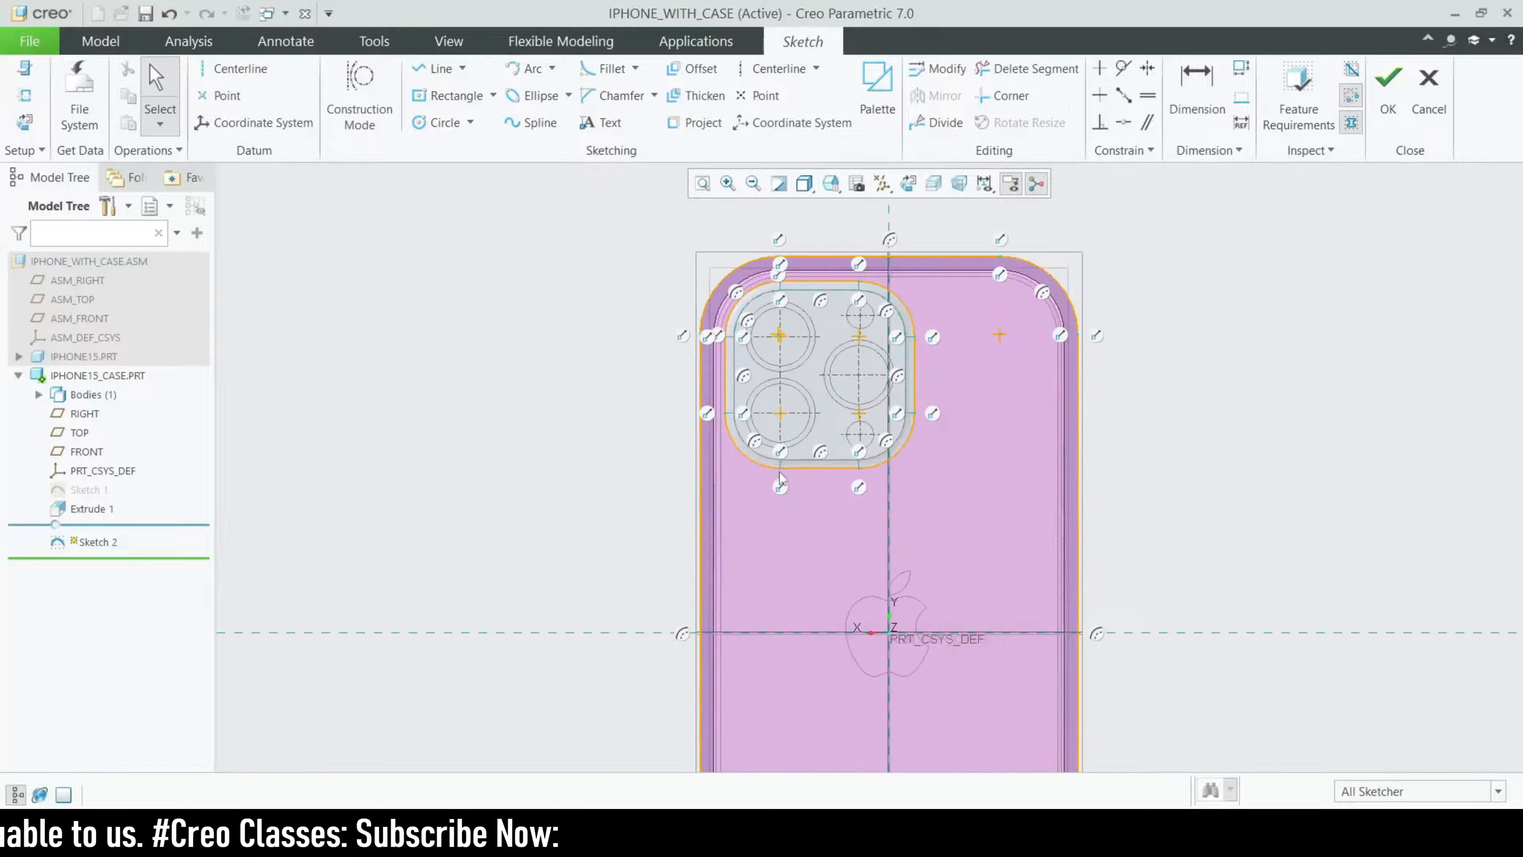
click(25, 96)
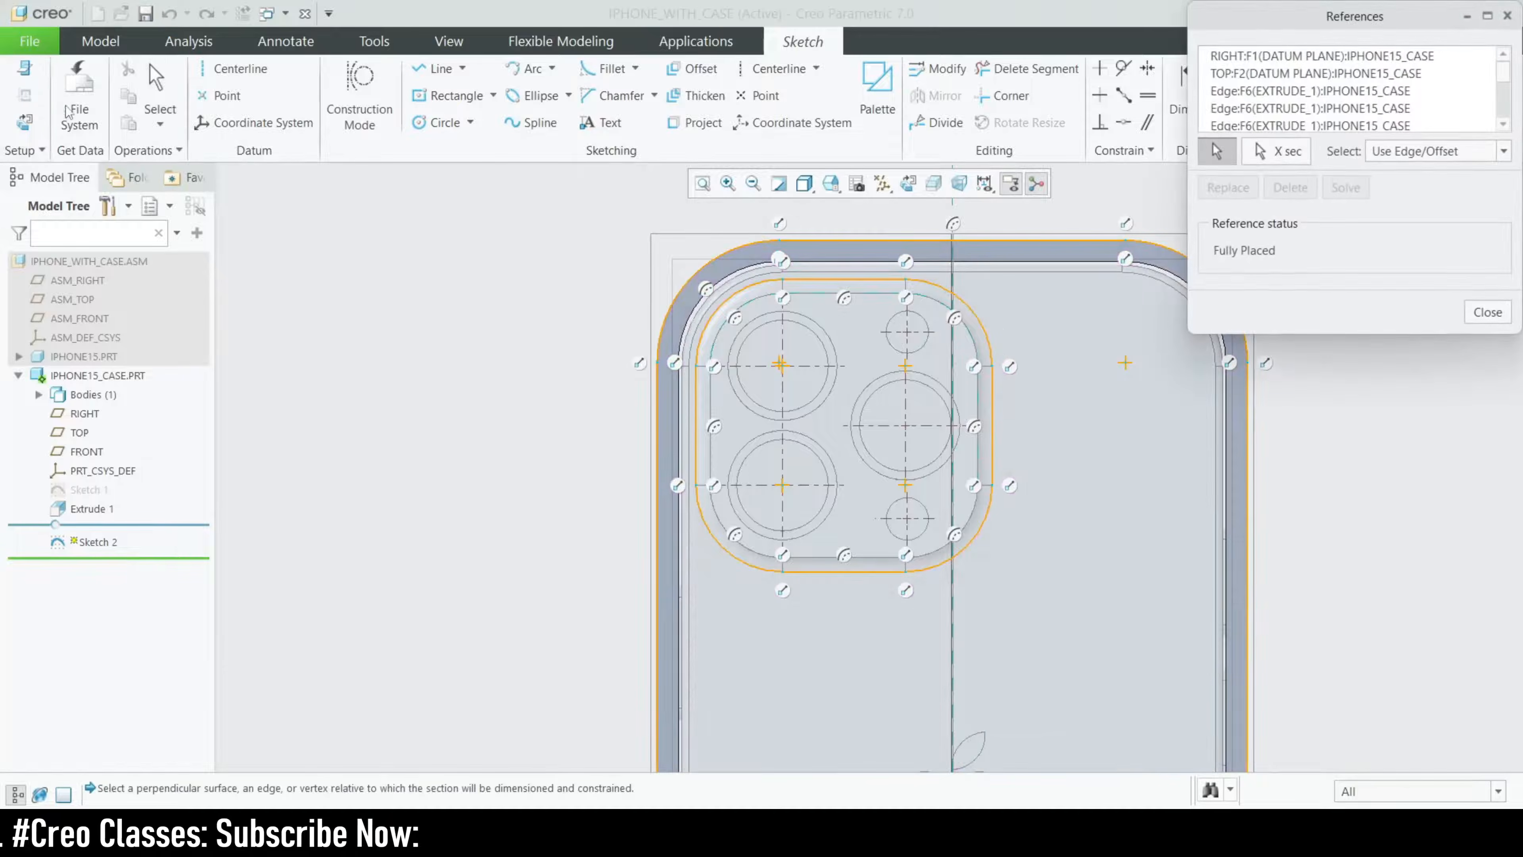
click(753, 303)
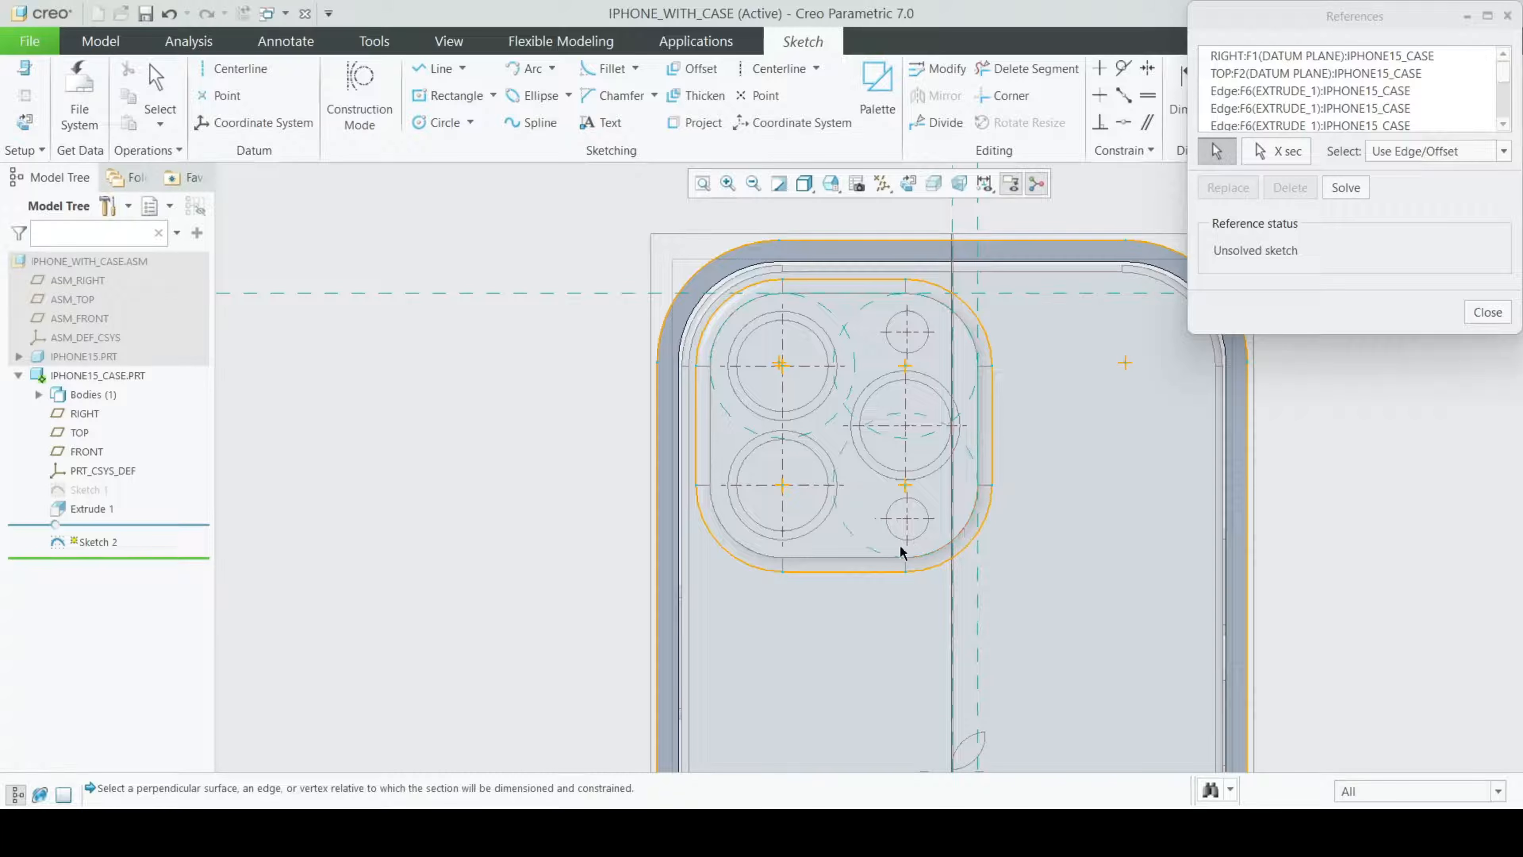
click(694, 123)
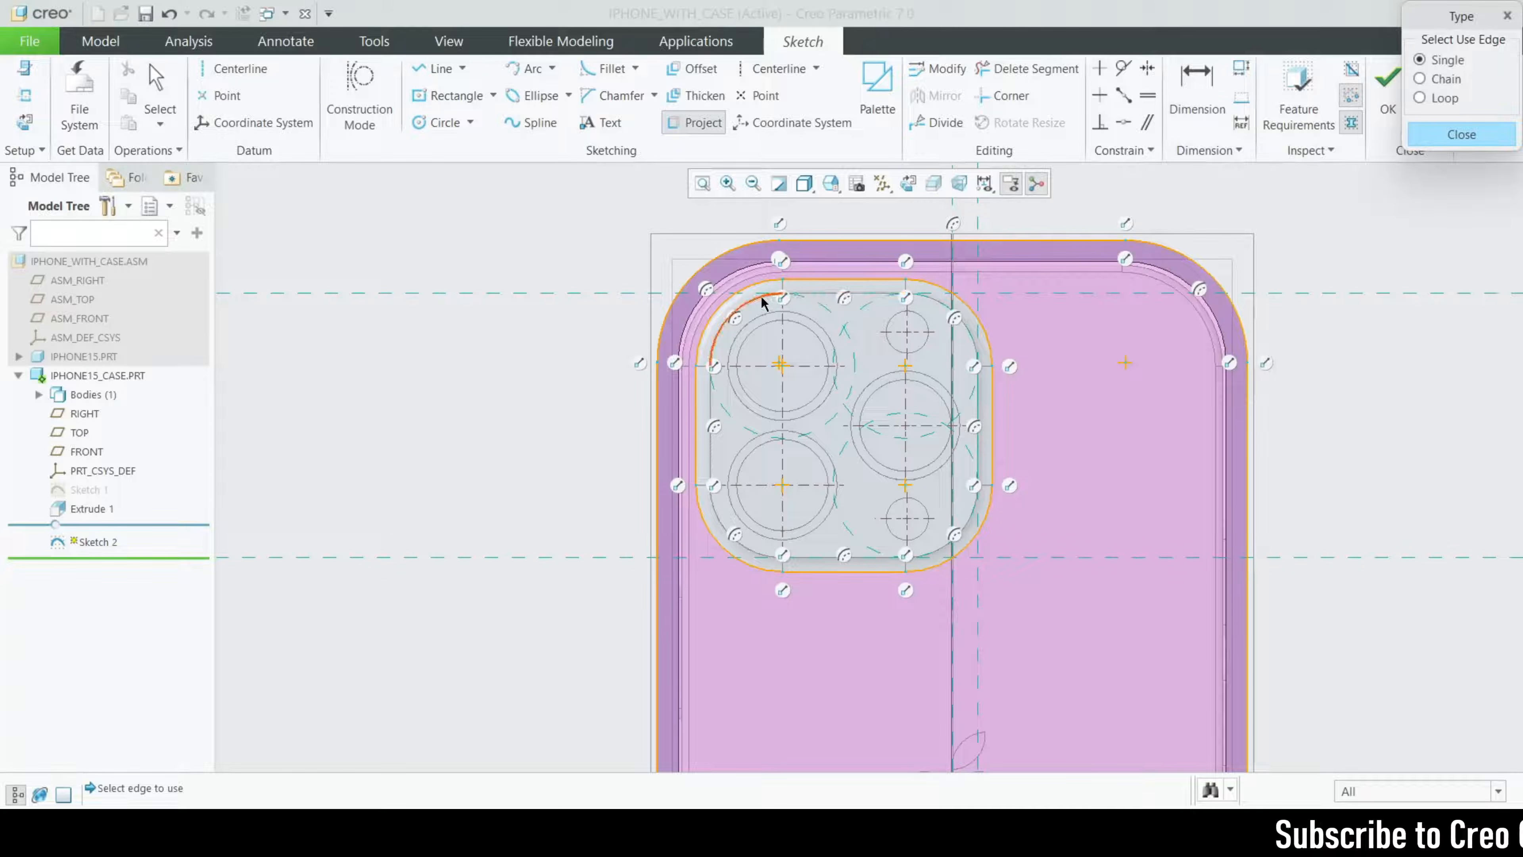
click(1428, 134)
- Finish the case back sketch with its outer outline and camera cutout
scroll(600, 301, up, 3)
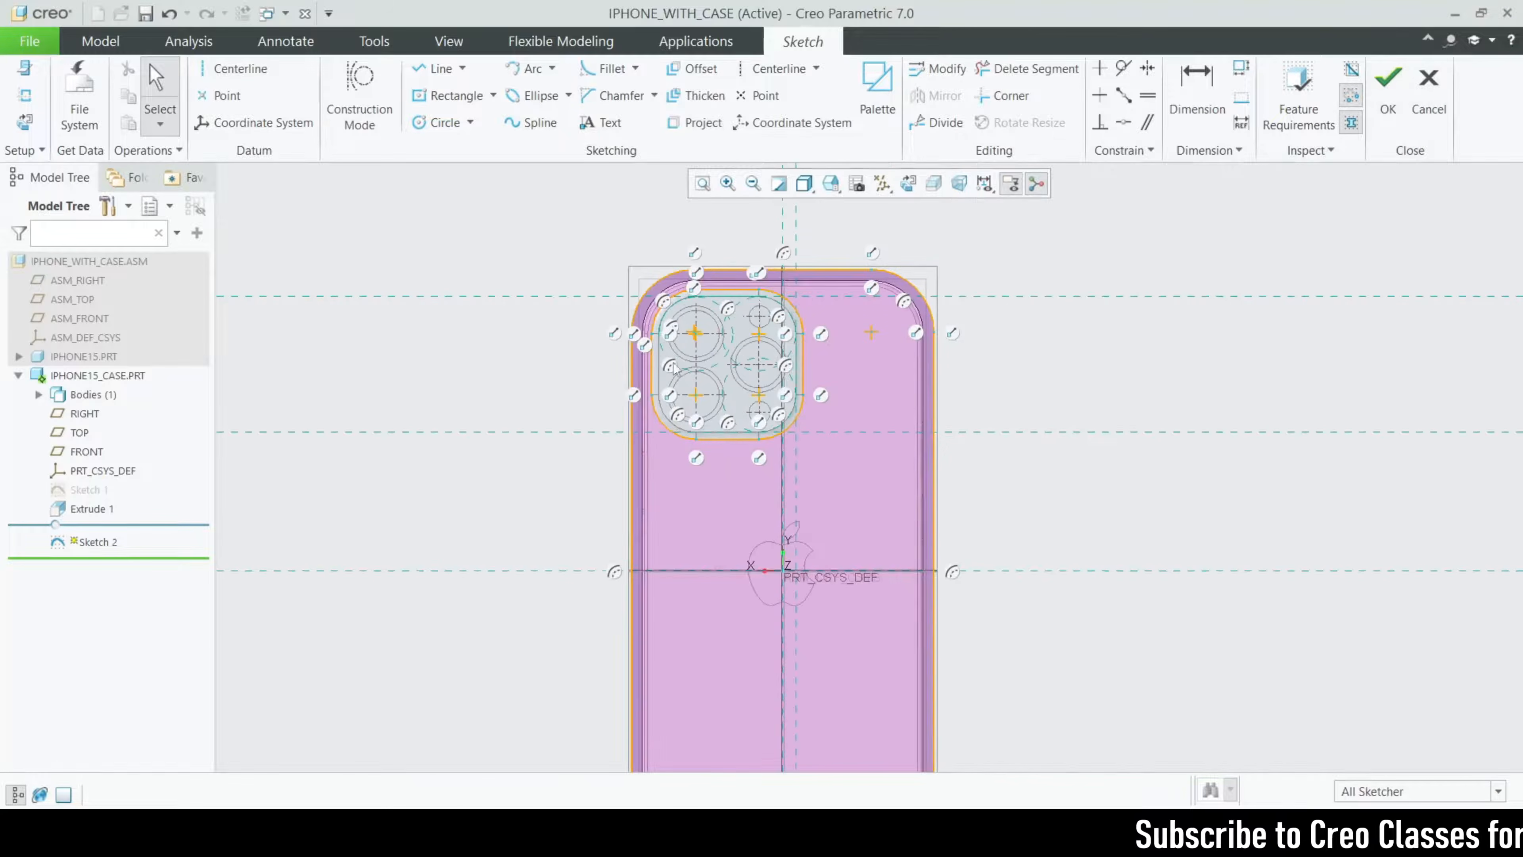
middle_drag(676, 433, 724, 452)
scroll(640, 331, down, 2)
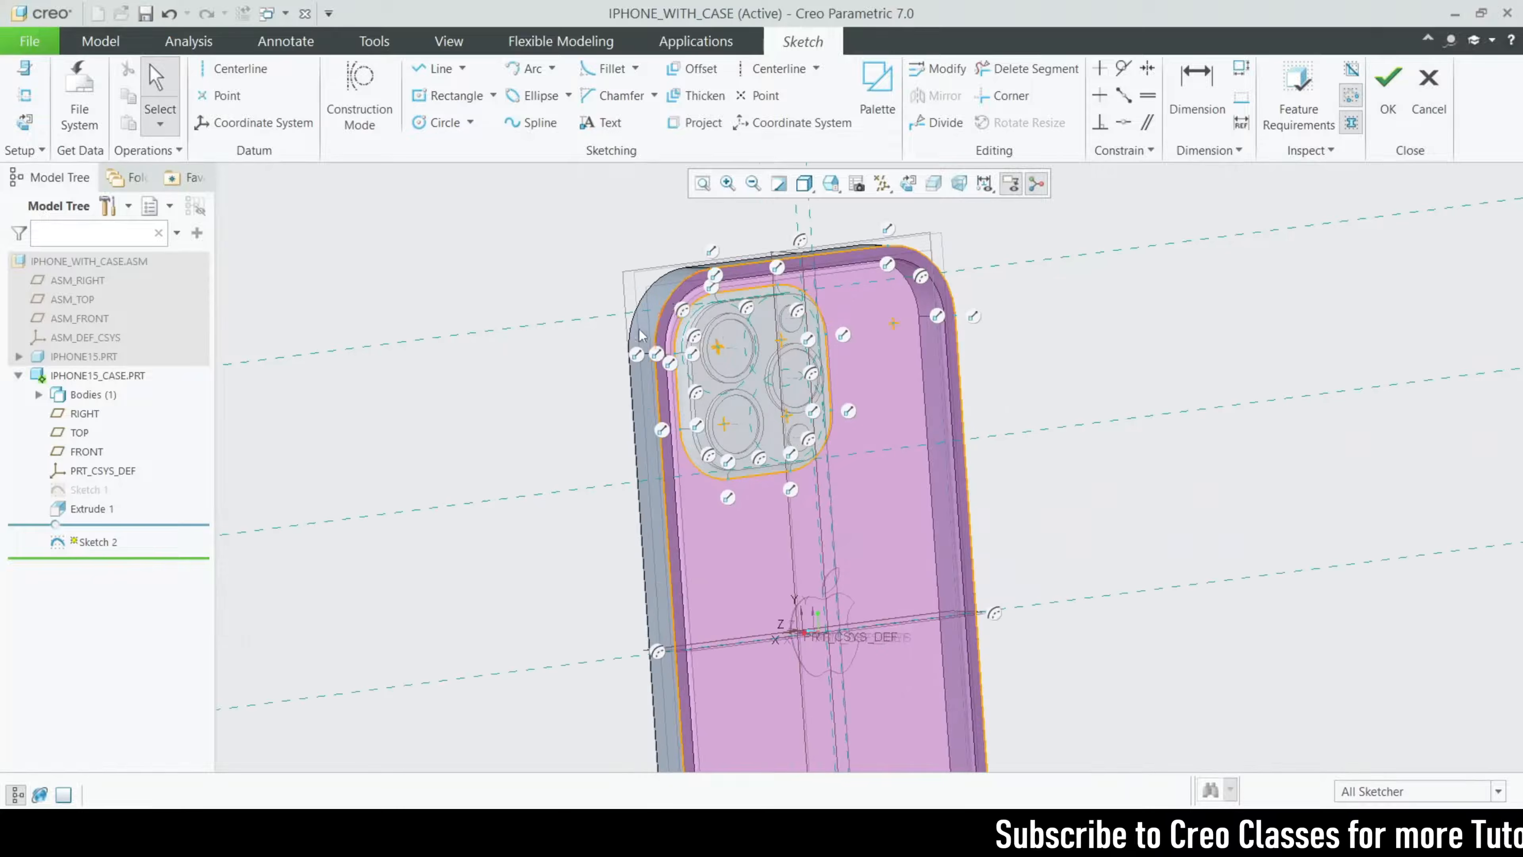
click(1394, 120)
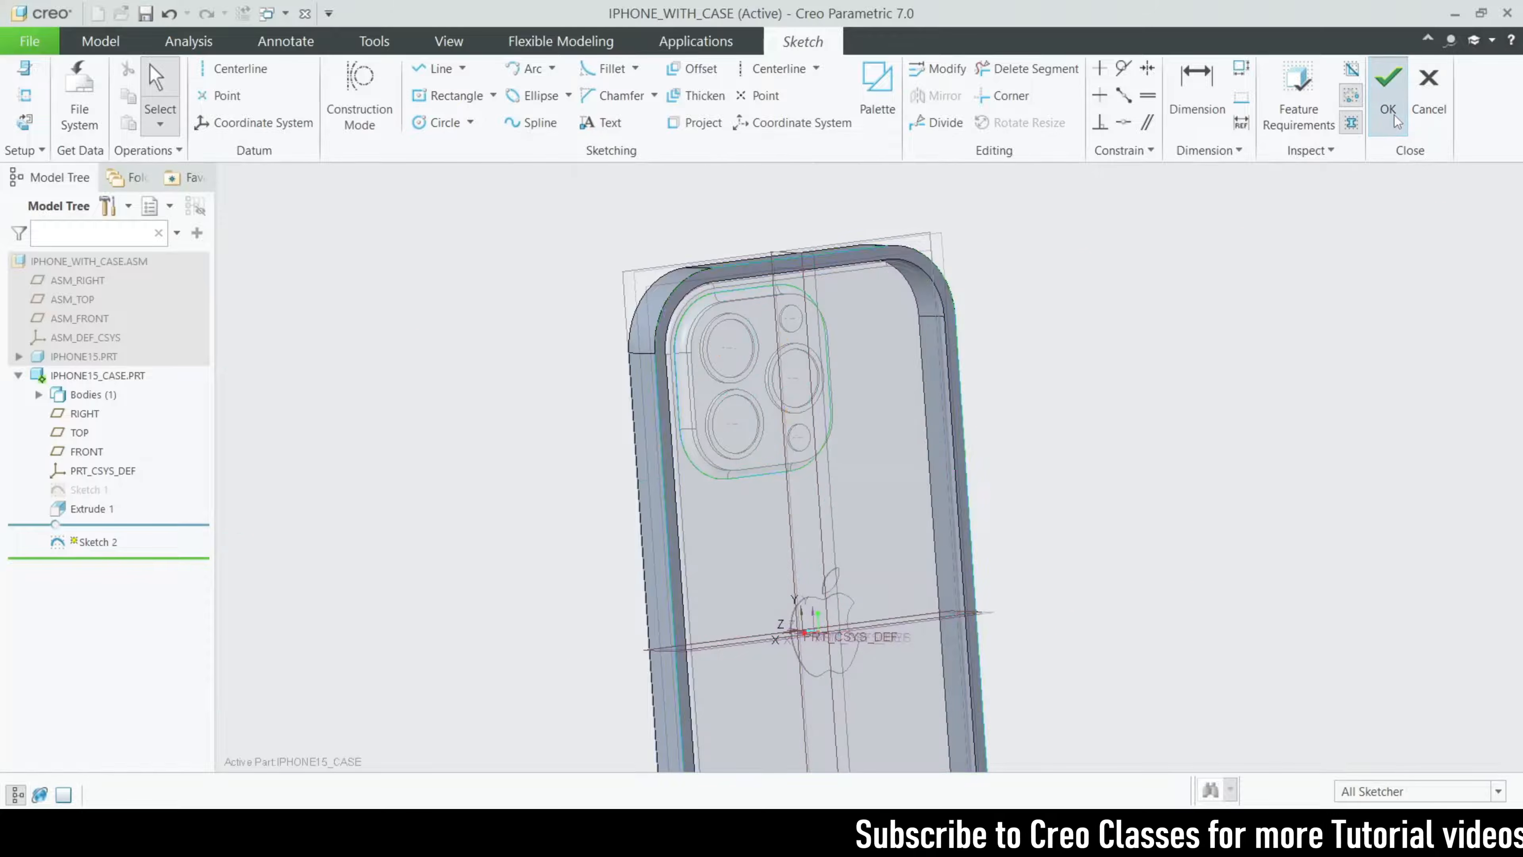
- Extrude the case back sketch as a solid outward from the frame's rim with a depth of 1 mm
click(664, 117)
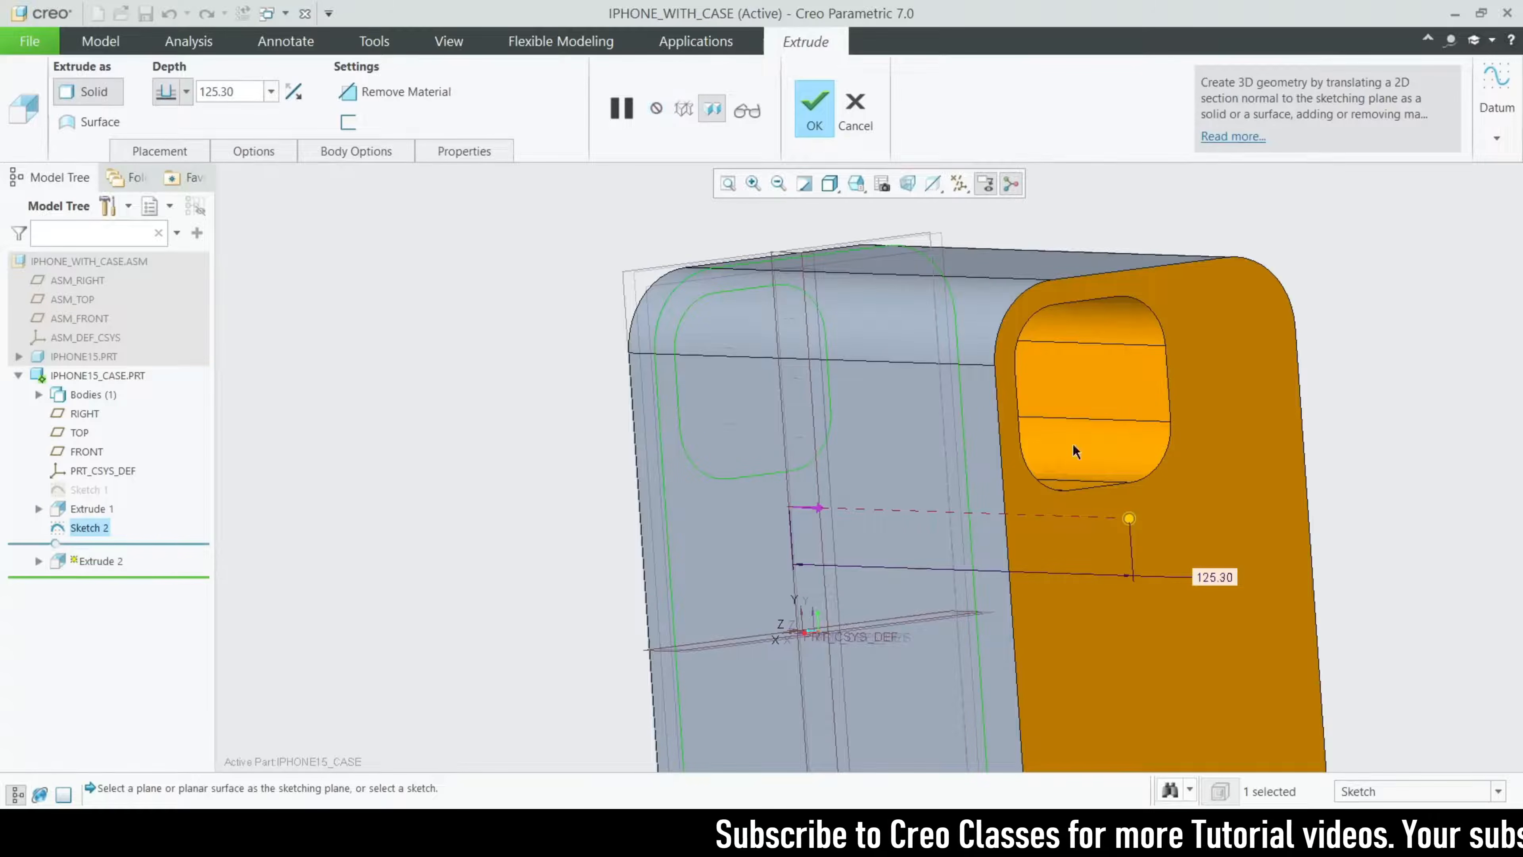
mouse_move(1128, 521)
mouse_down()
mouse_move(786, 507)
mouse_move(817, 508)
mouse_move(802, 471)
mouse_up()
middle_drag(701, 347, 758, 379)
scroll(883, 424, down, 1)
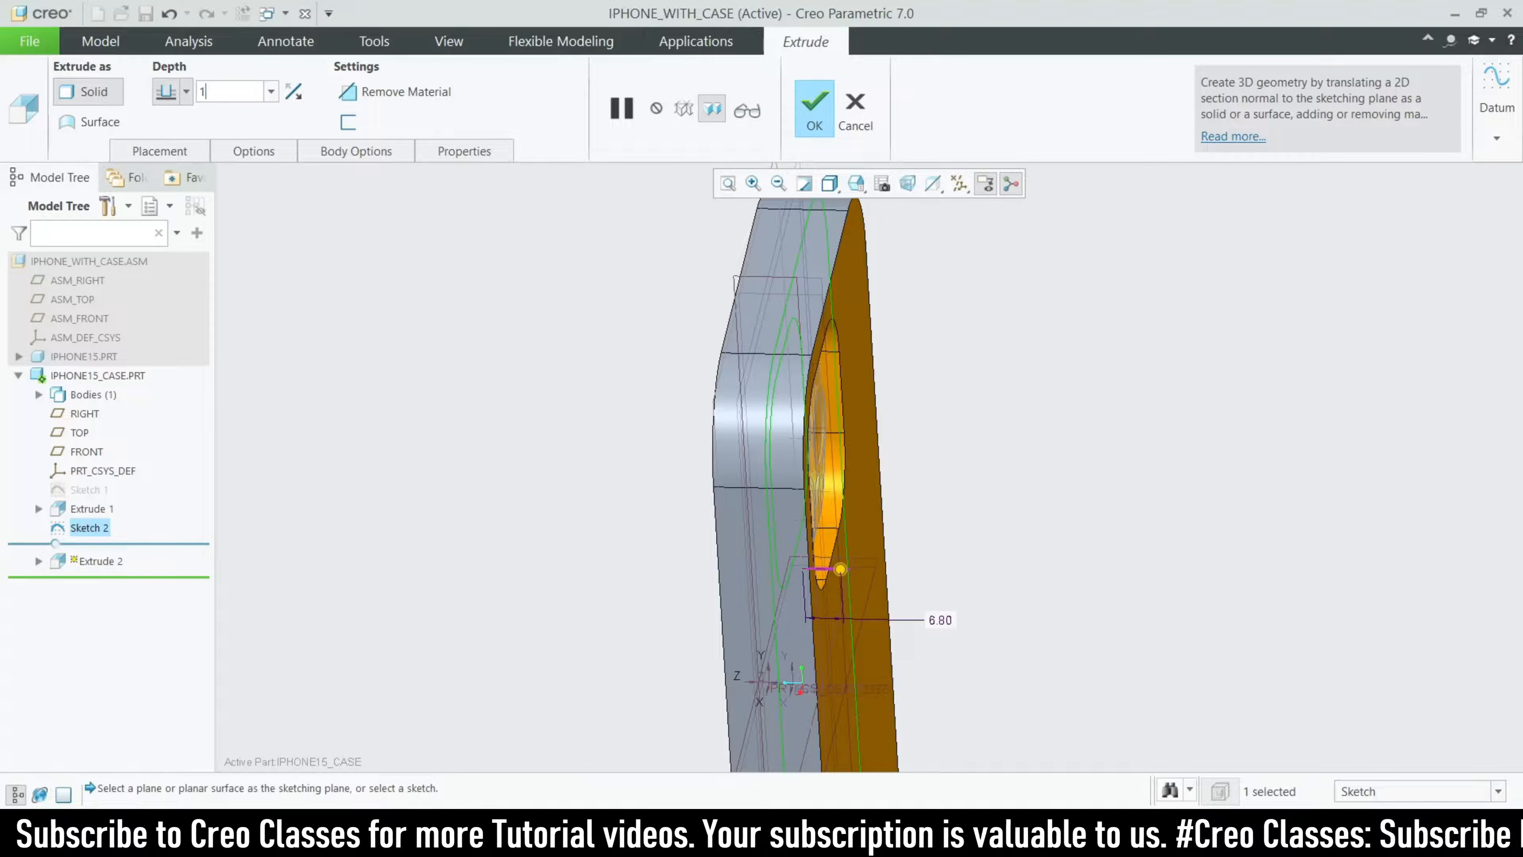
key(Return)
middle_drag(805, 466, 731, 414)
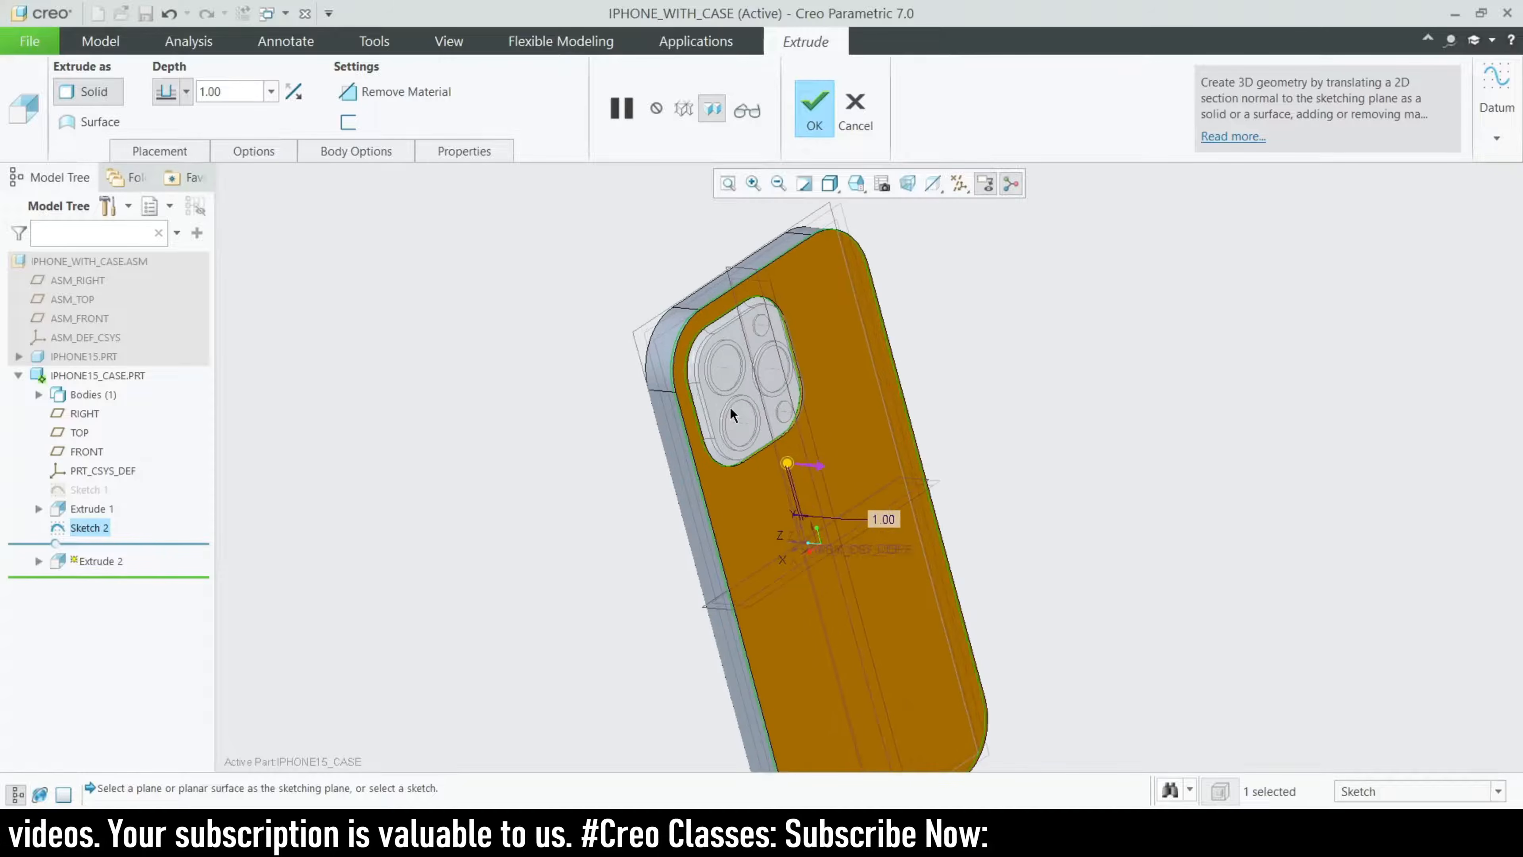
click(814, 118)
- Start an Extrude sketch on the outer face of the case's back plate and orient the view parallel to the sketch plane
middle_drag(1049, 451, 996, 384)
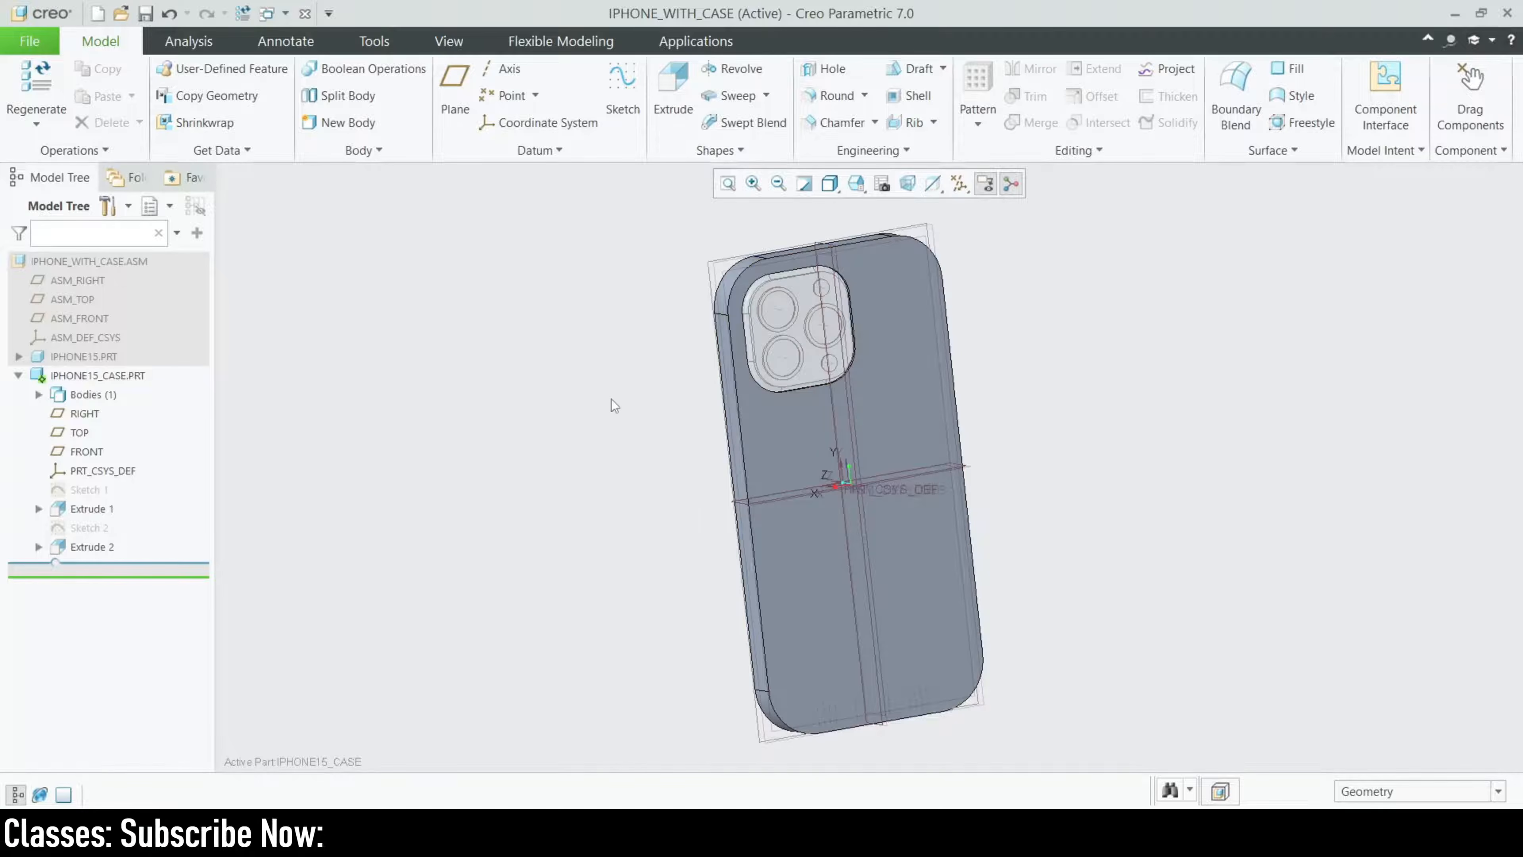
scroll(776, 460, down, 2)
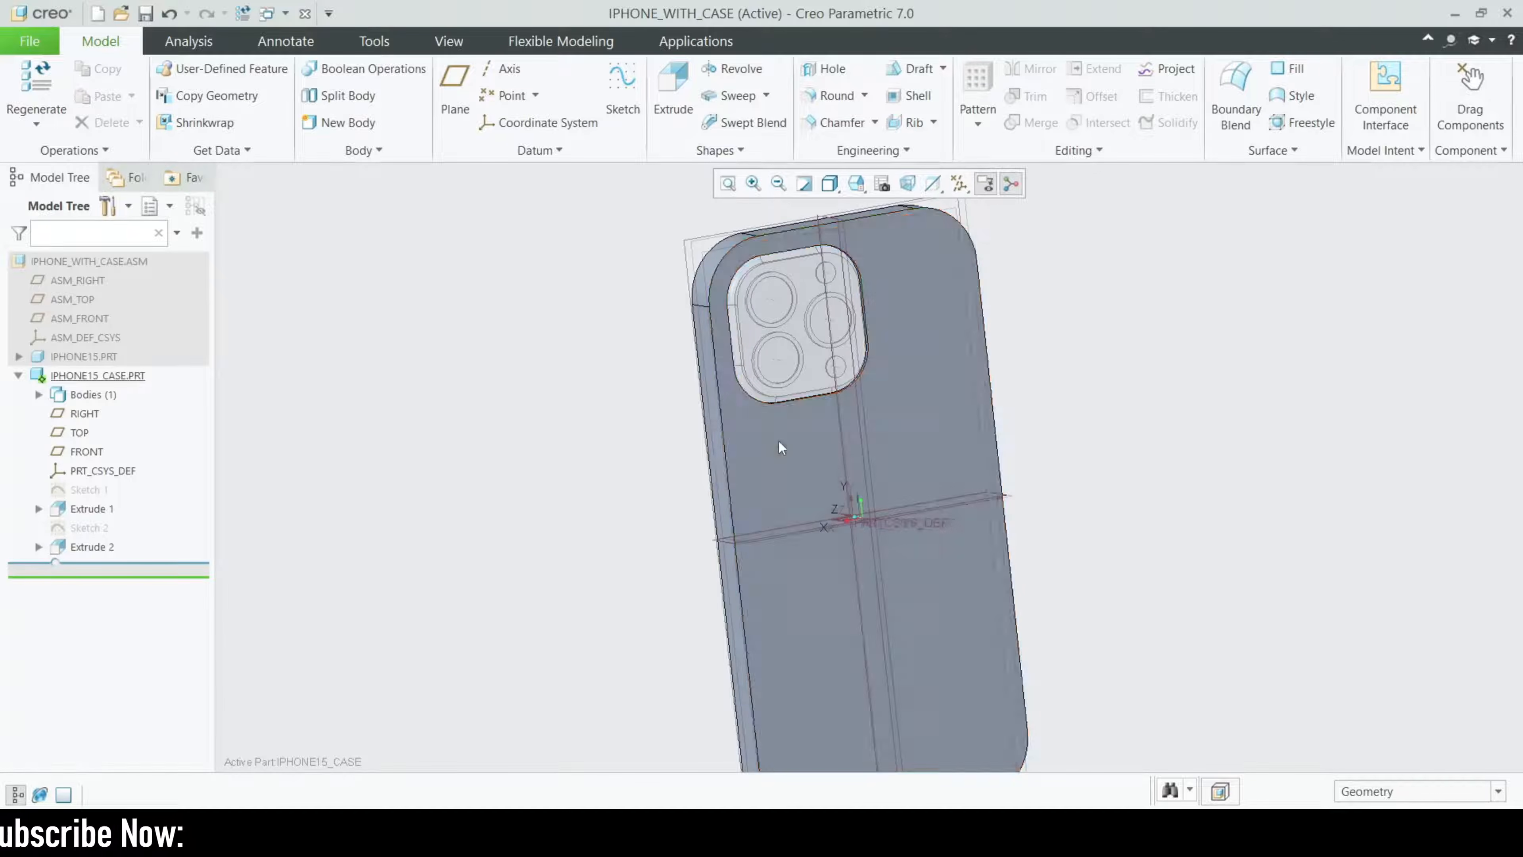
click(776, 444)
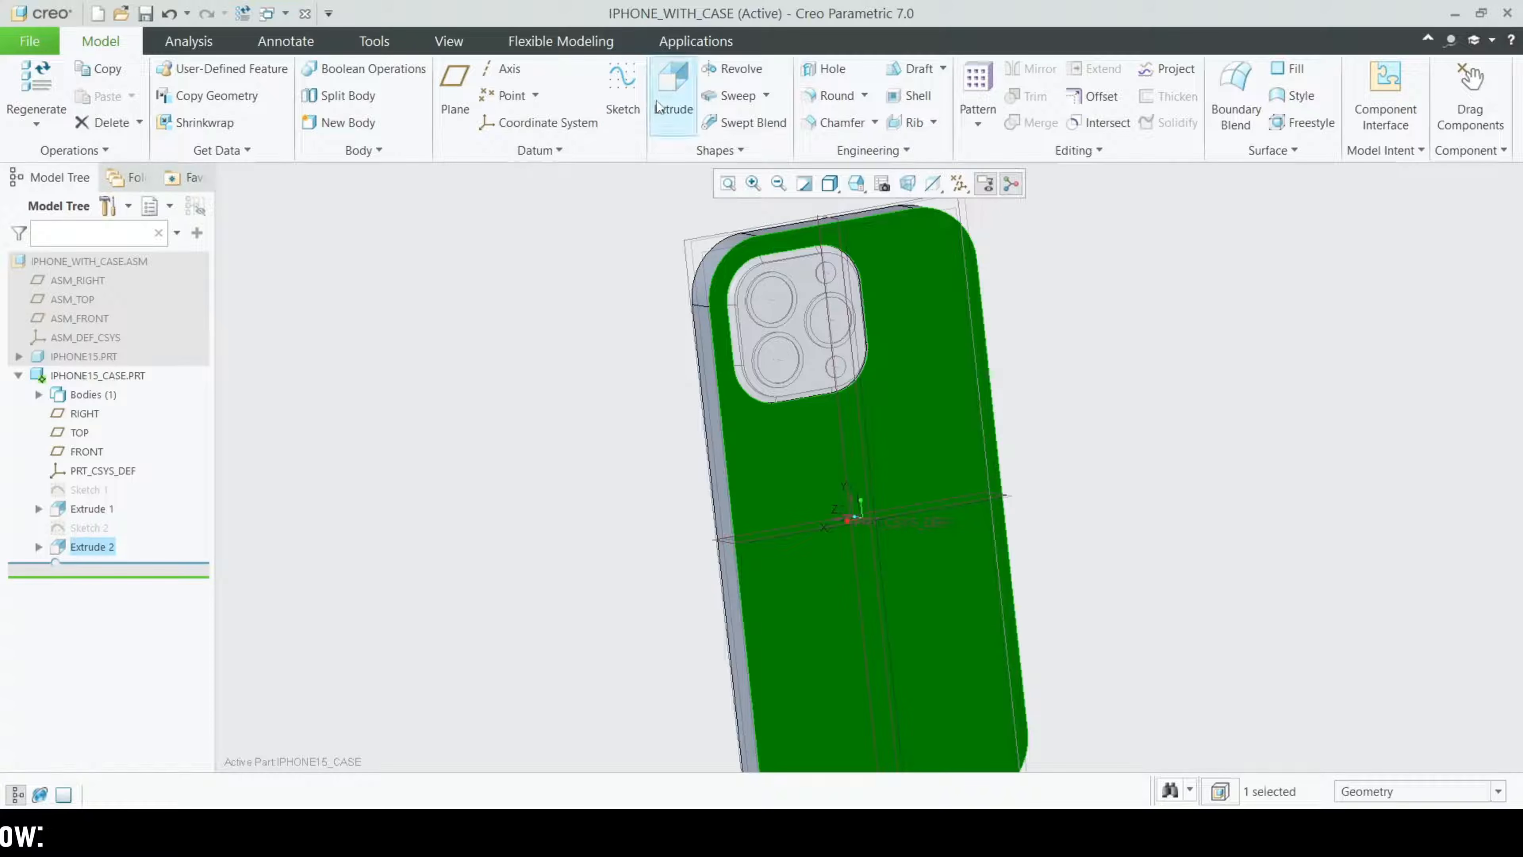
click(672, 96)
click(908, 183)
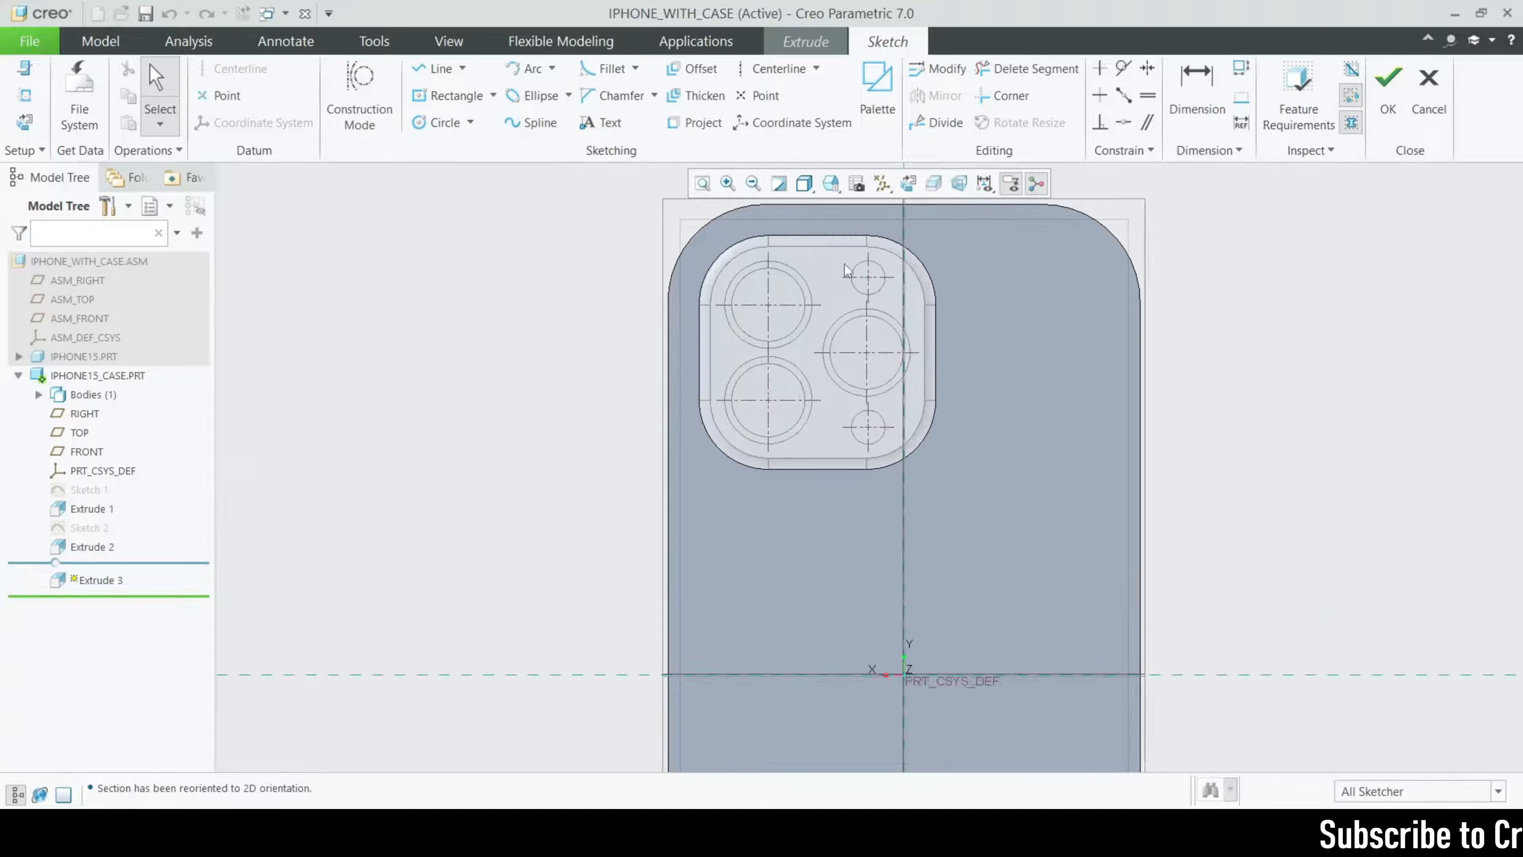
- Project all edges of the camera bump's outer rounded outline into the sketch as a closed loop
scroll(851, 286, down, 3)
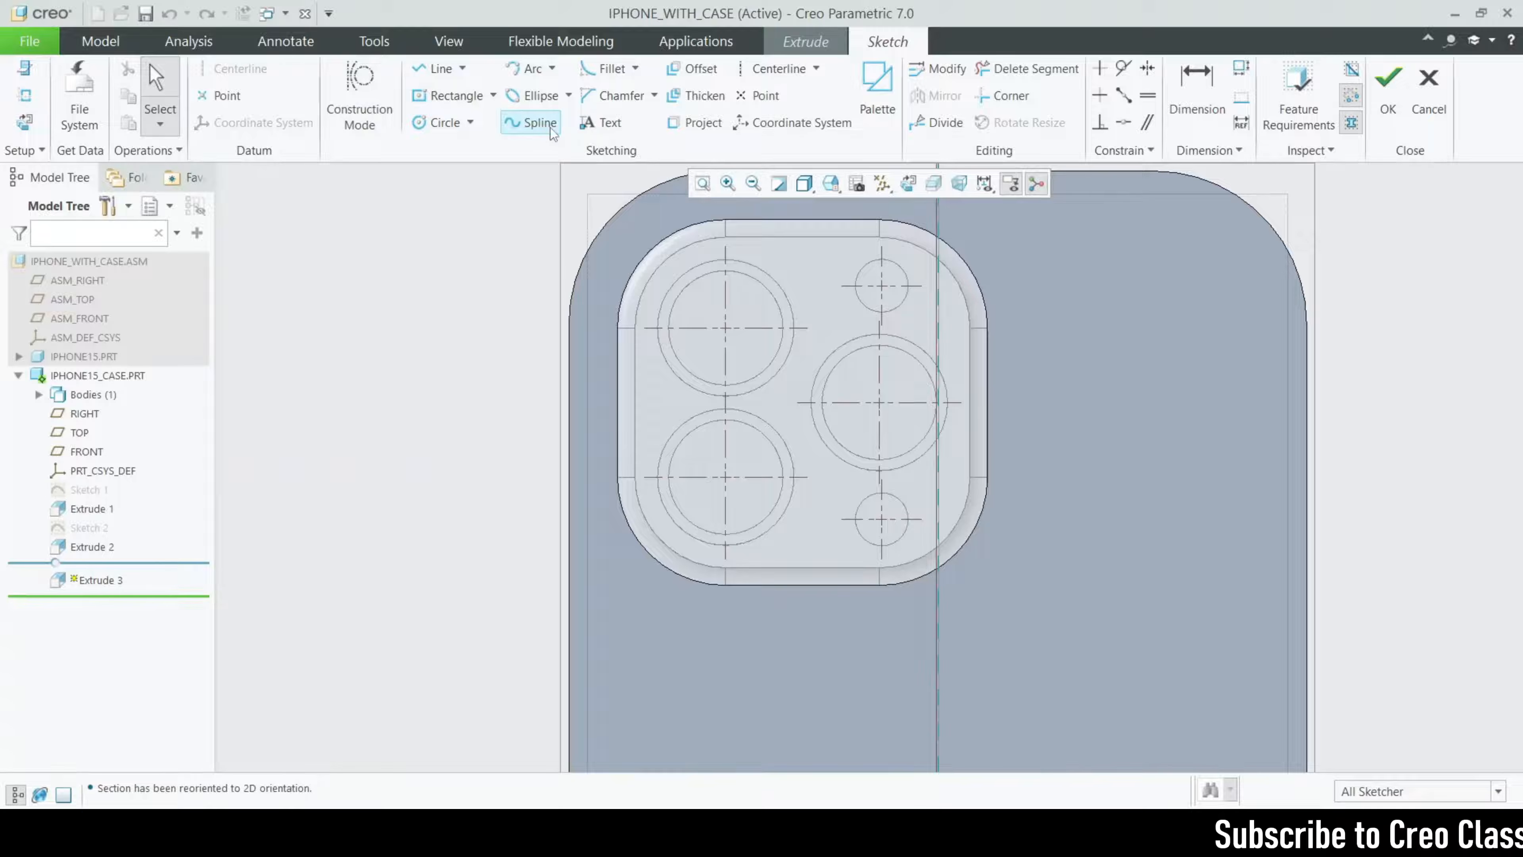
click(696, 123)
scroll(779, 222, down, 1)
click(971, 247)
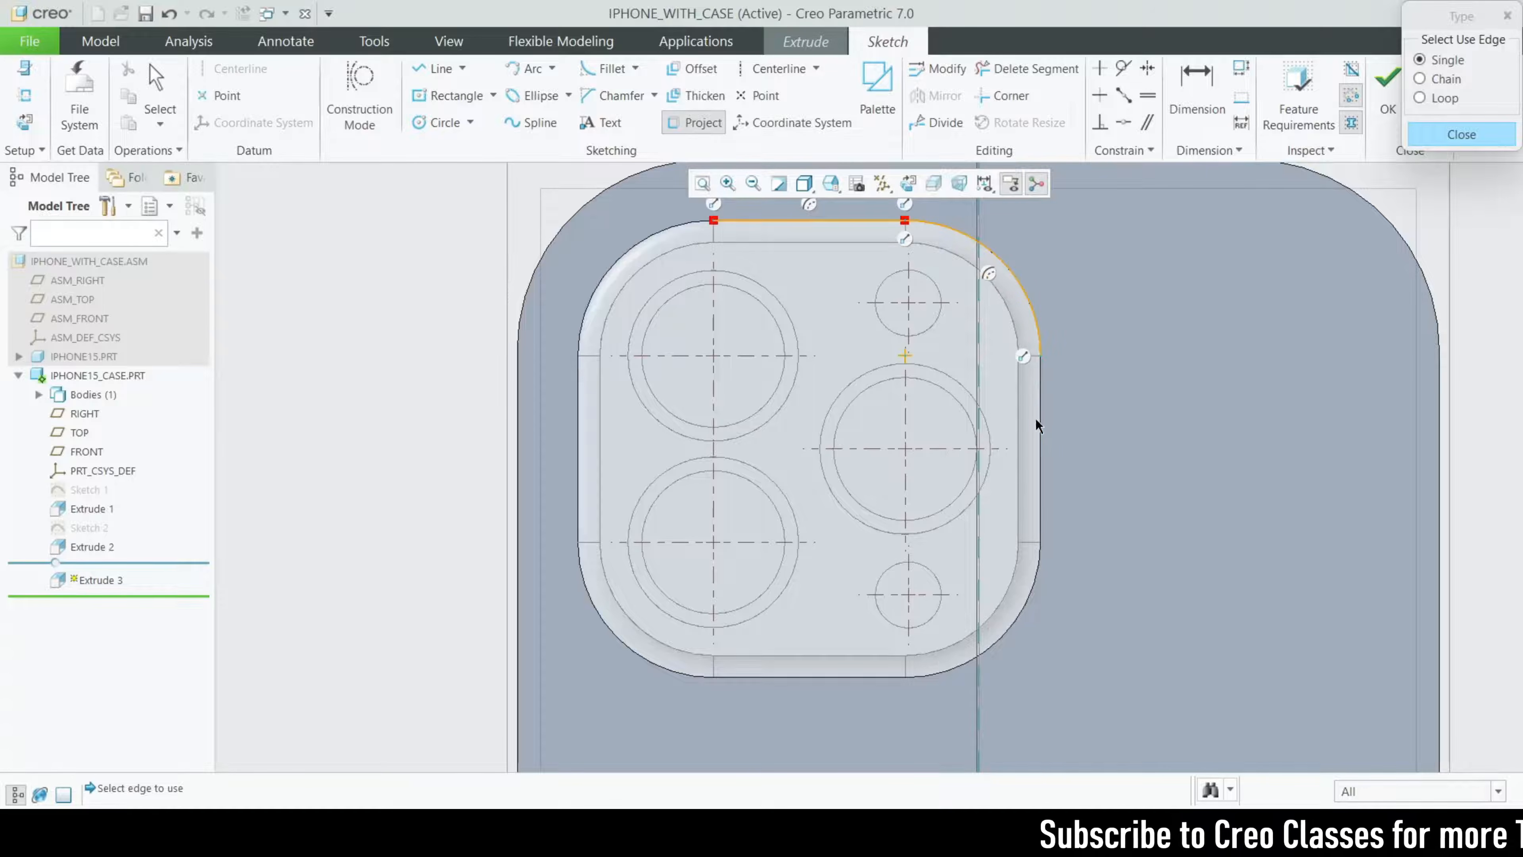
click(1038, 456)
click(1025, 609)
click(839, 676)
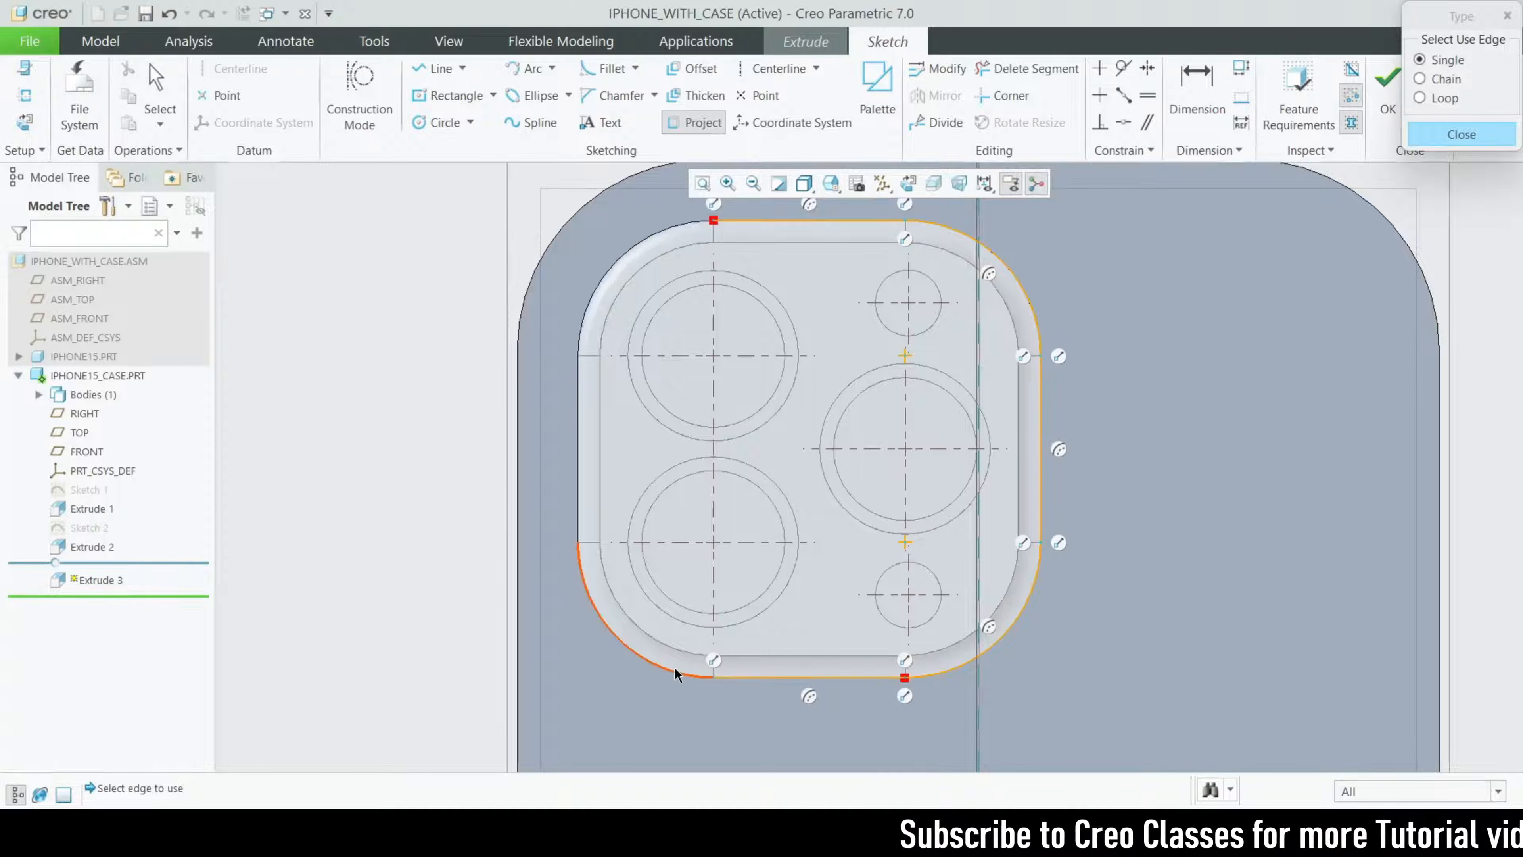
click(623, 648)
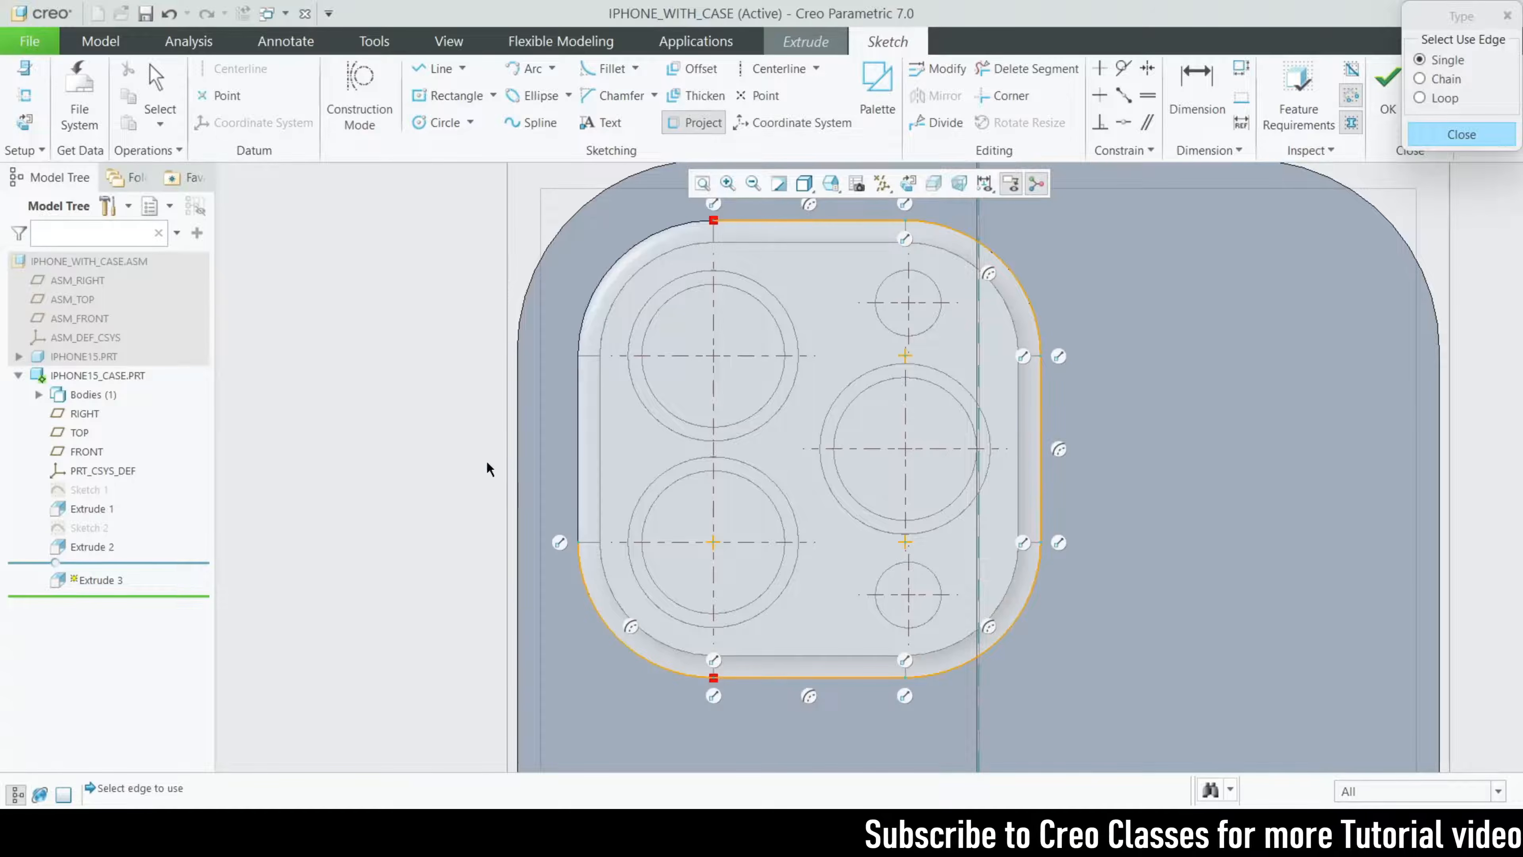
click(606, 279)
click(1458, 135)
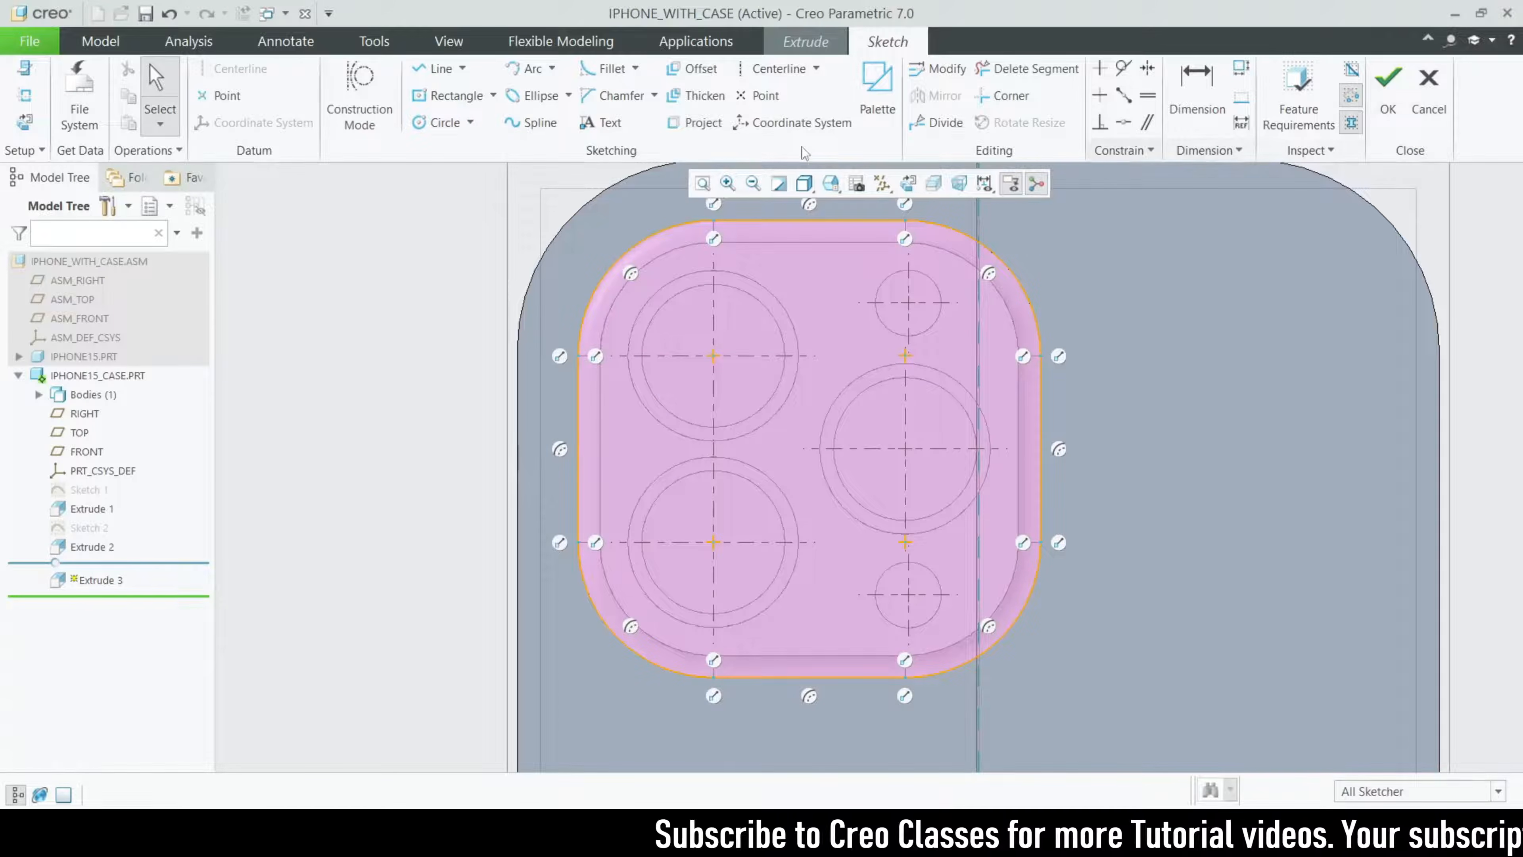
- Draw three equal circles over the outer rims of the three large camera lenses
click(442, 122)
scroll(779, 420, up, 2)
click(697, 353)
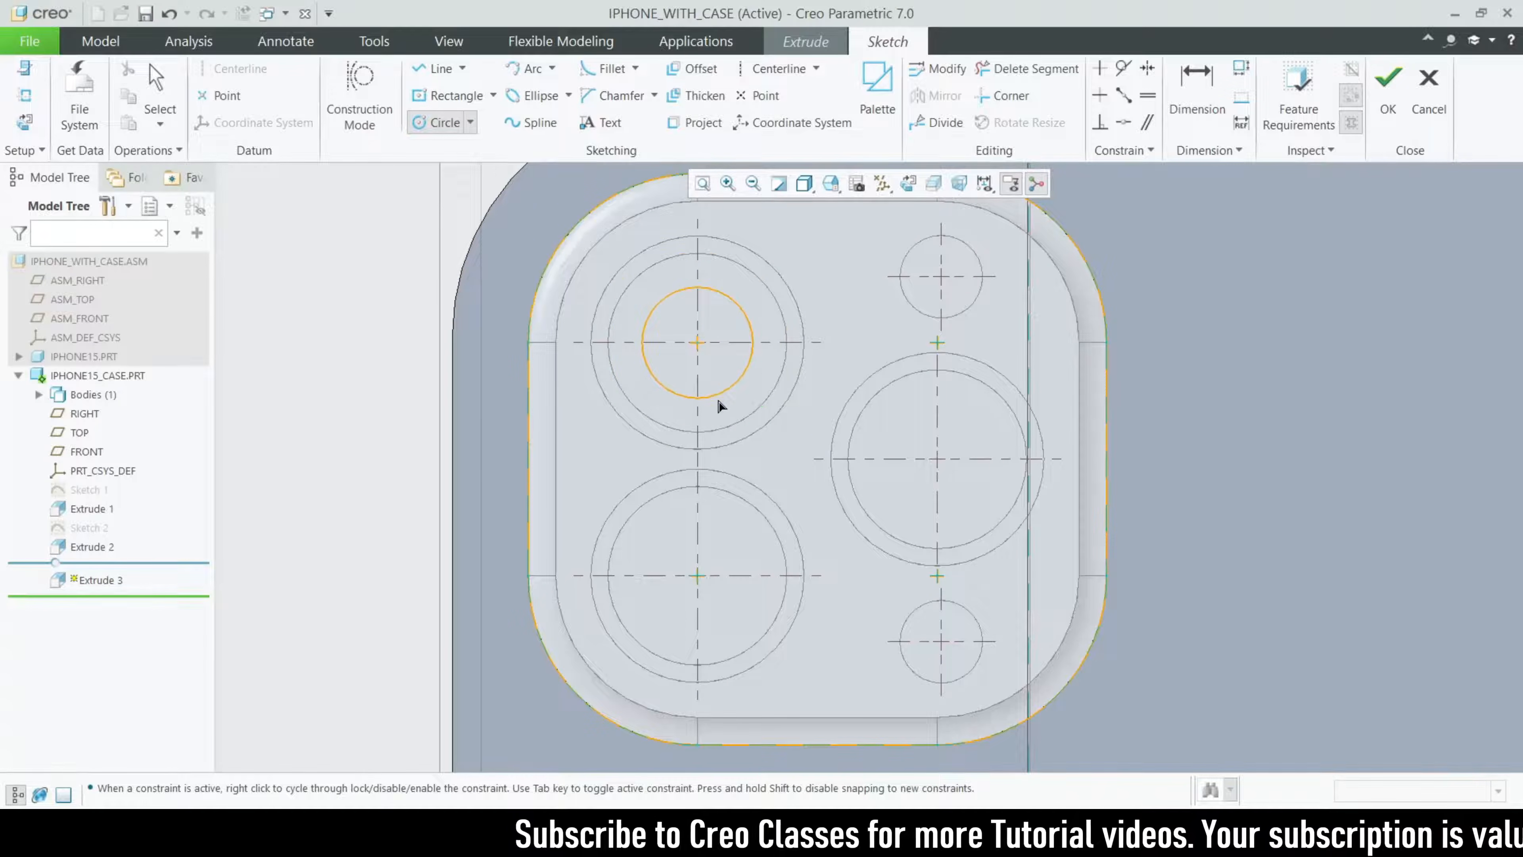
click(739, 440)
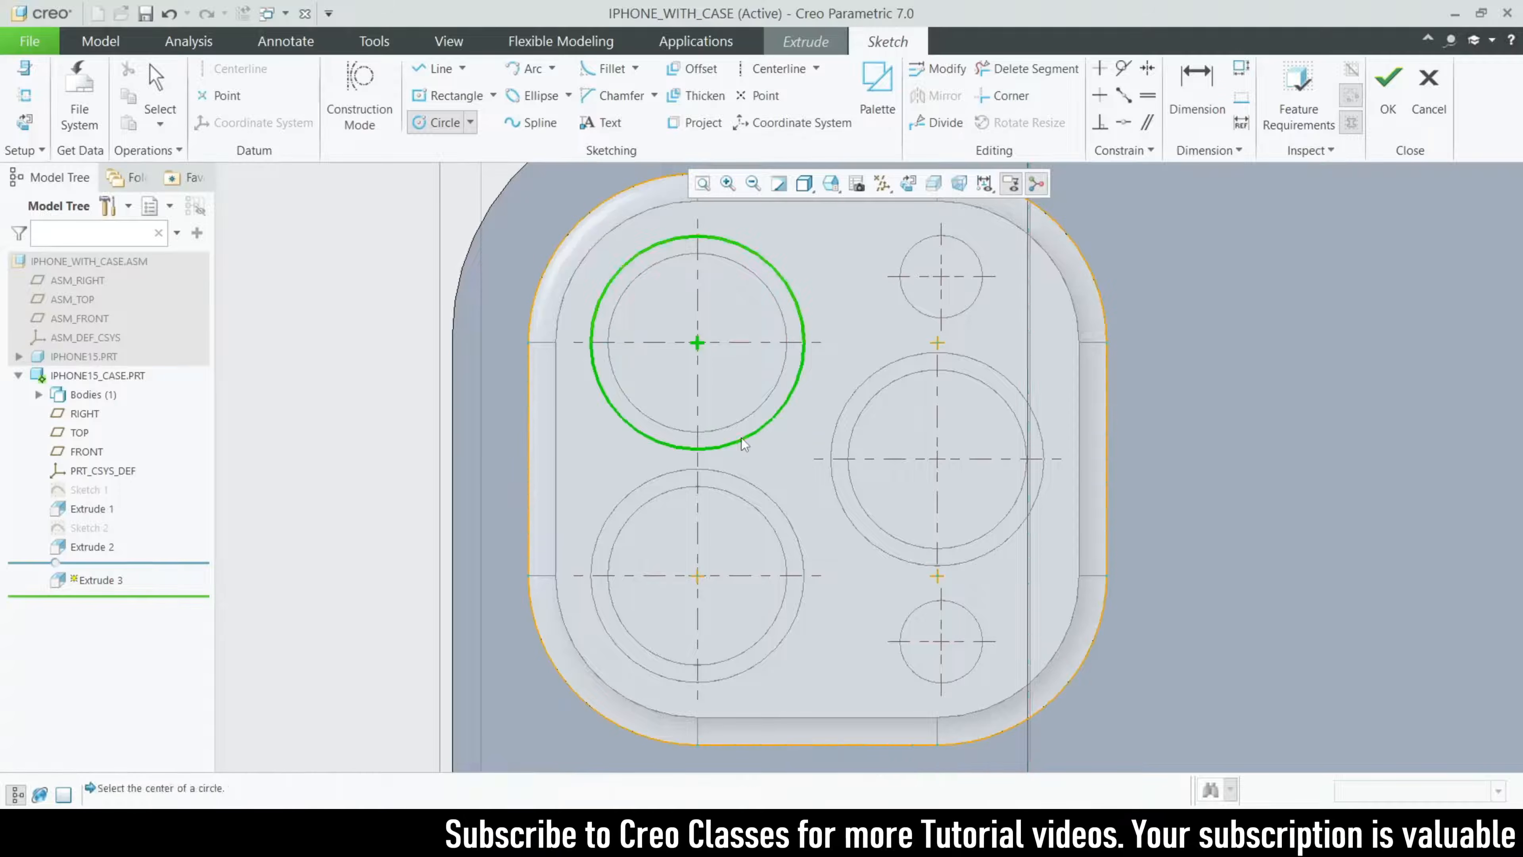
click(938, 459)
click(954, 485)
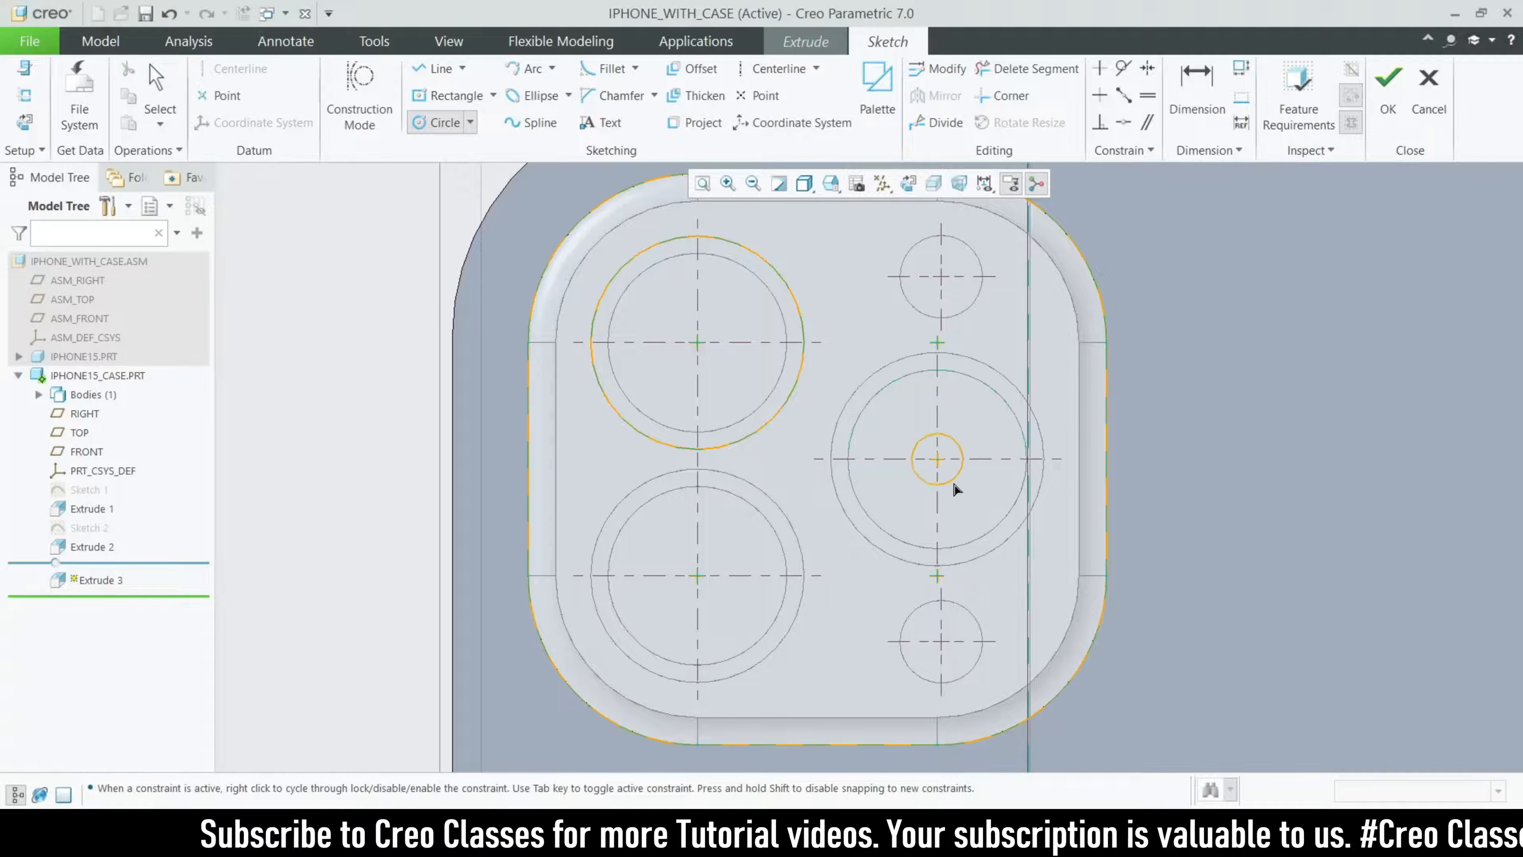
click(993, 552)
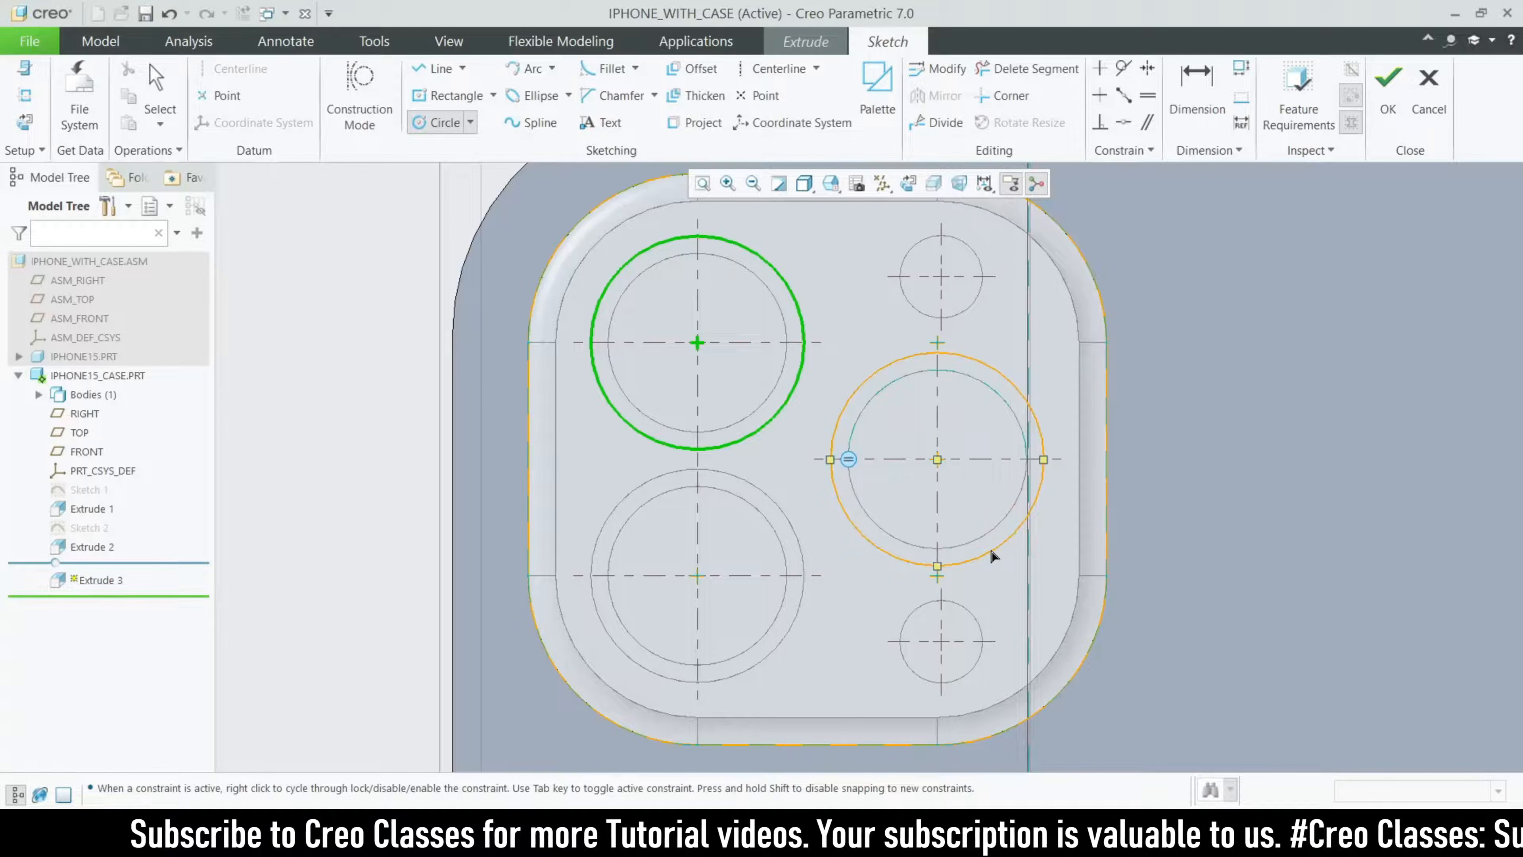
click(697, 575)
click(741, 673)
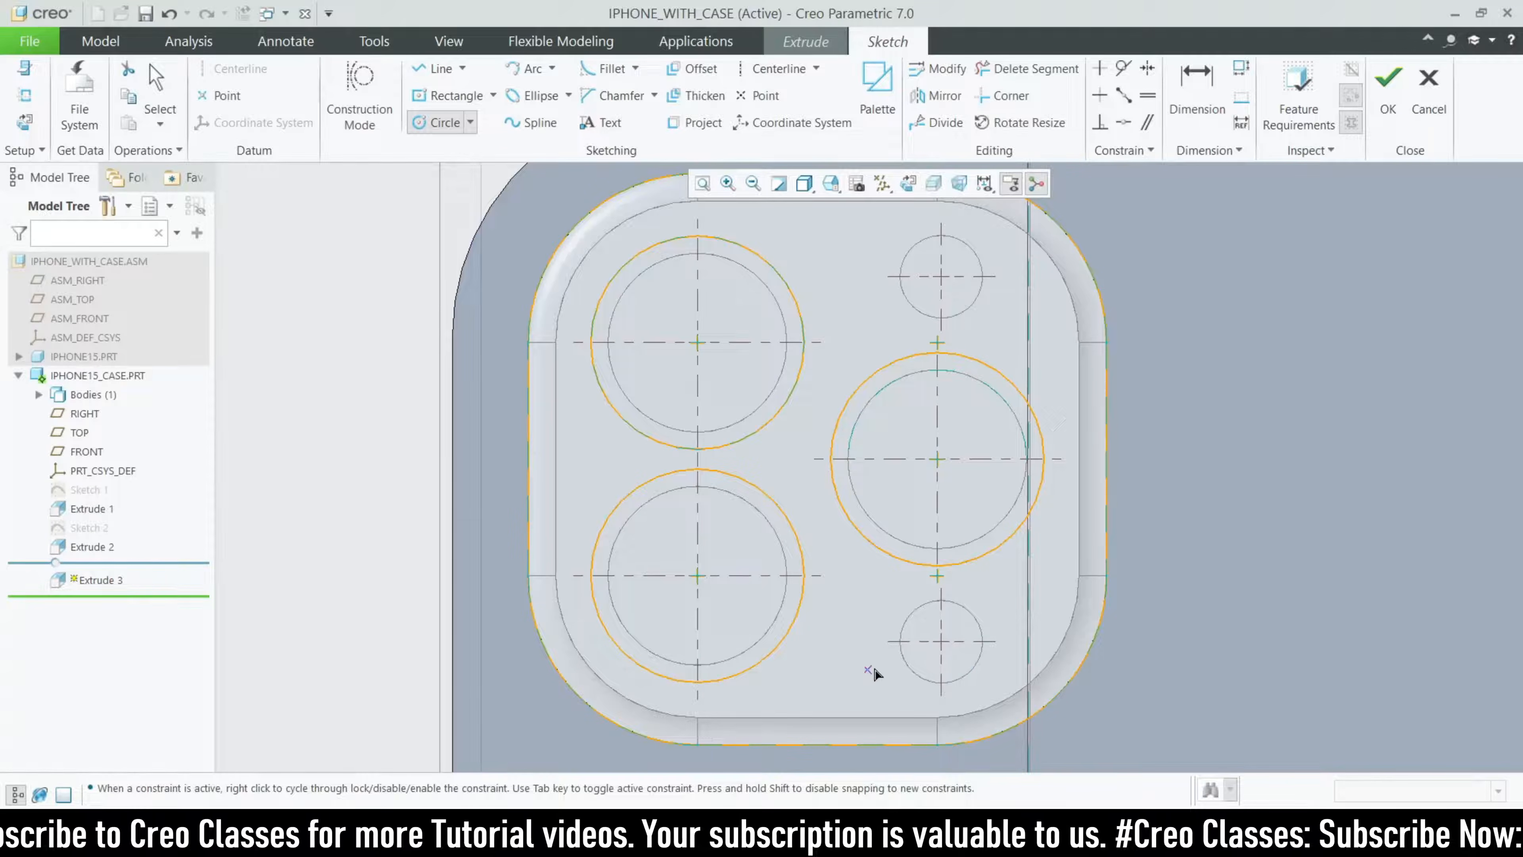
- Draw two equal circles over the two small round camera features and finish the camera cover sketch
click(941, 642)
click(963, 671)
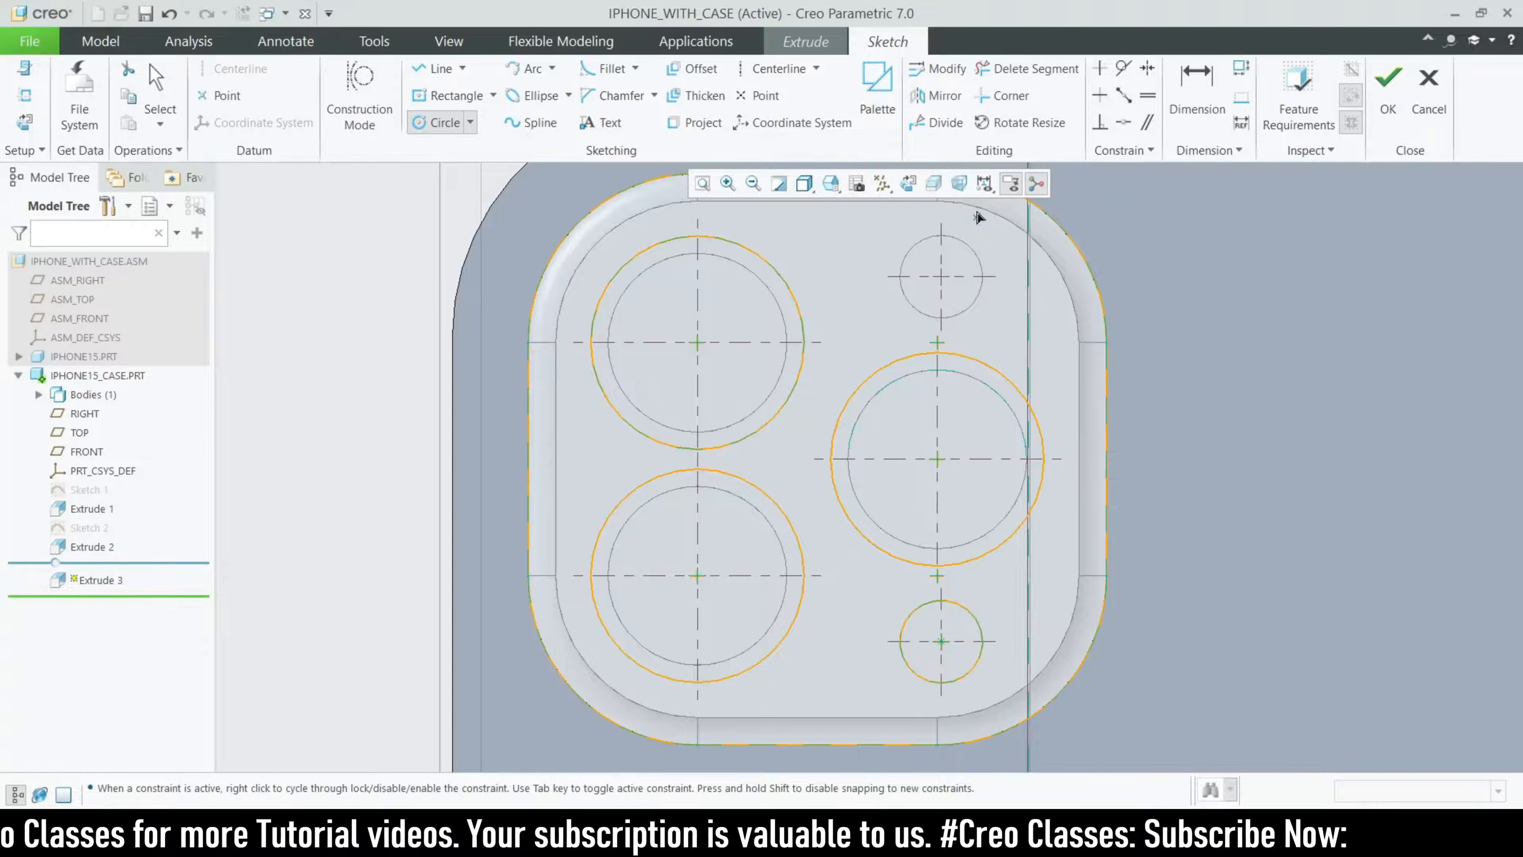
click(941, 276)
click(962, 310)
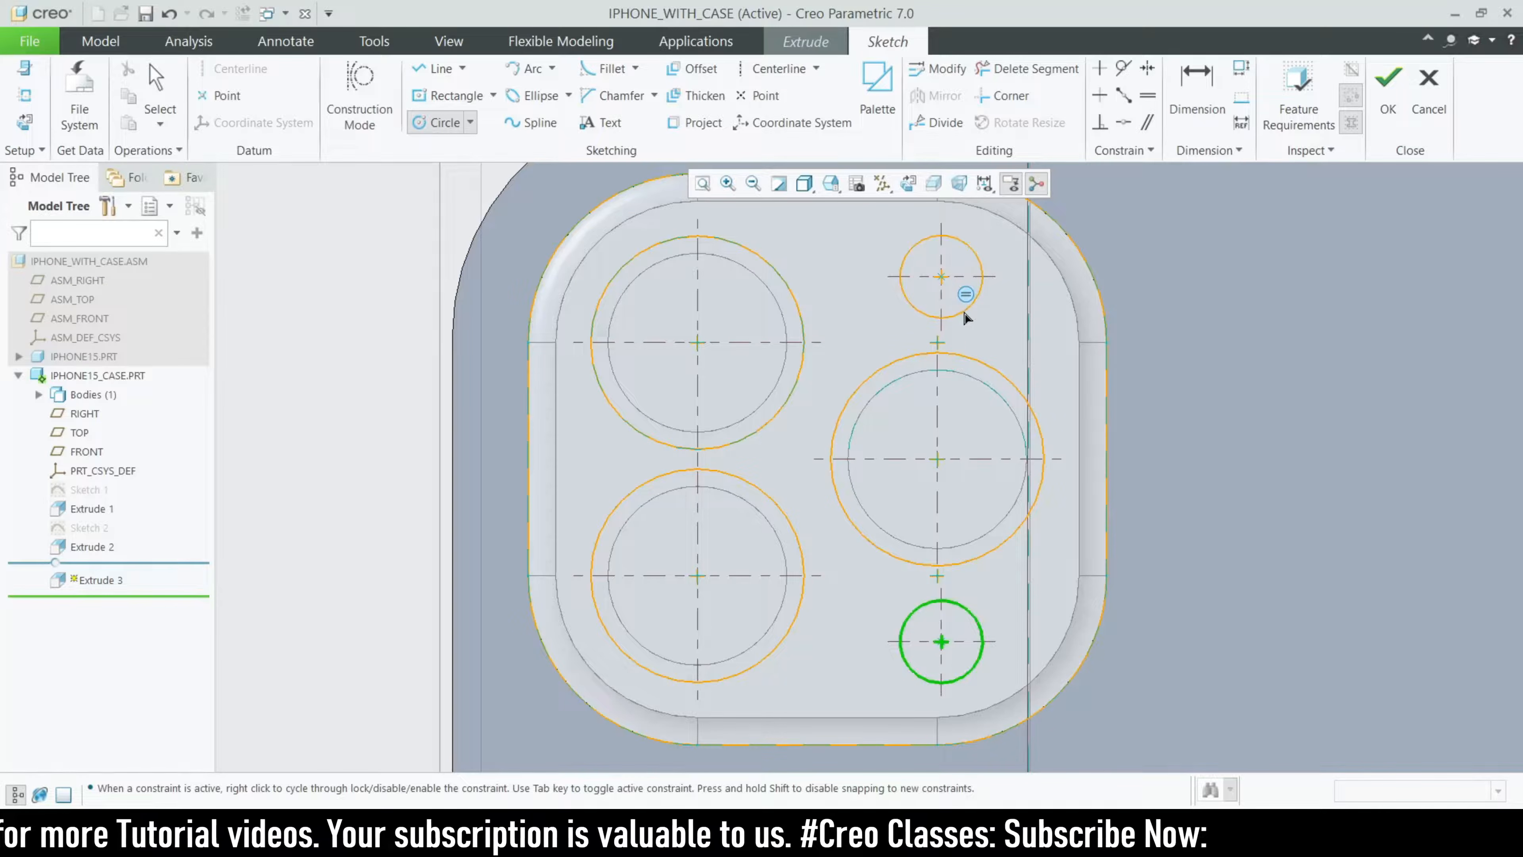
click(963, 312)
middle_click(805, 415)
scroll(797, 393, down, 3)
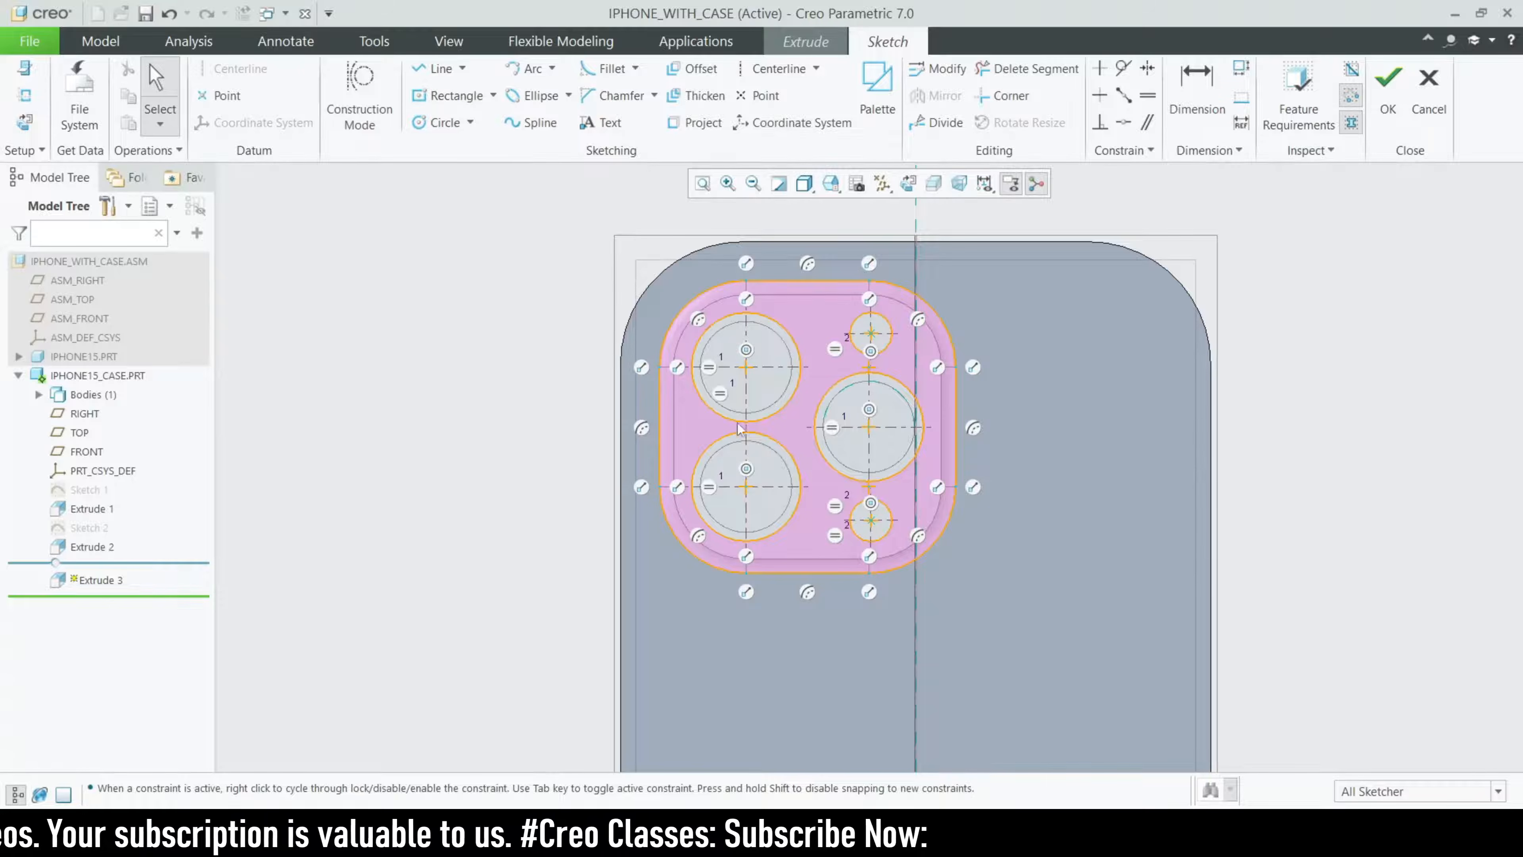
click(1388, 78)
- Extrude the camera cover sketch as a solid outward from the back plate with a depth of 3.8 mm
mouse_move(815, 420)
middle_down()
mouse_move(789, 366)
mouse_move(804, 369)
middle_up()
drag(1076, 463, 854, 463)
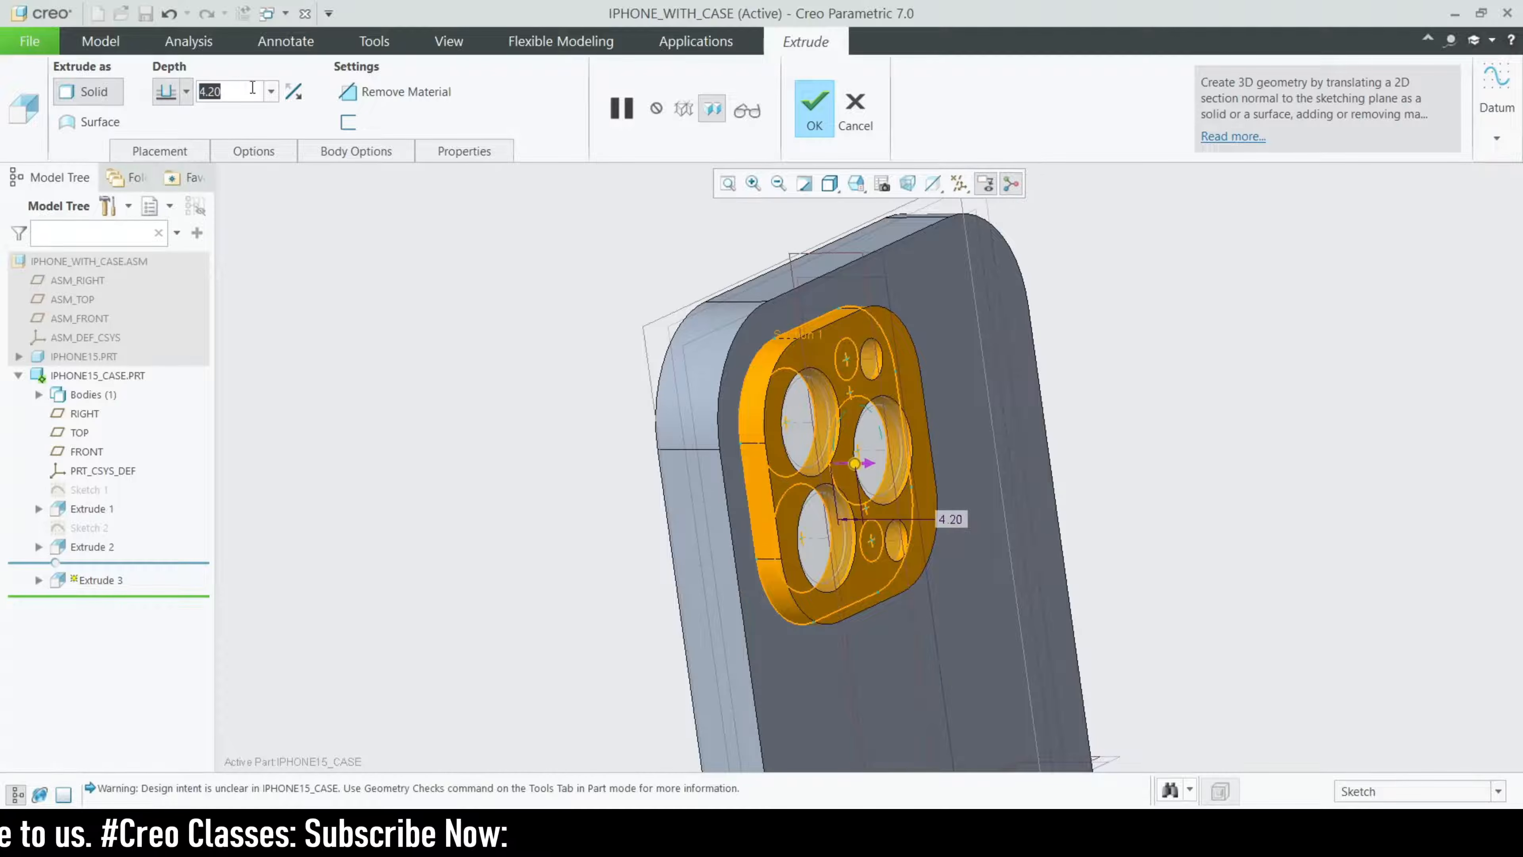
text(12)
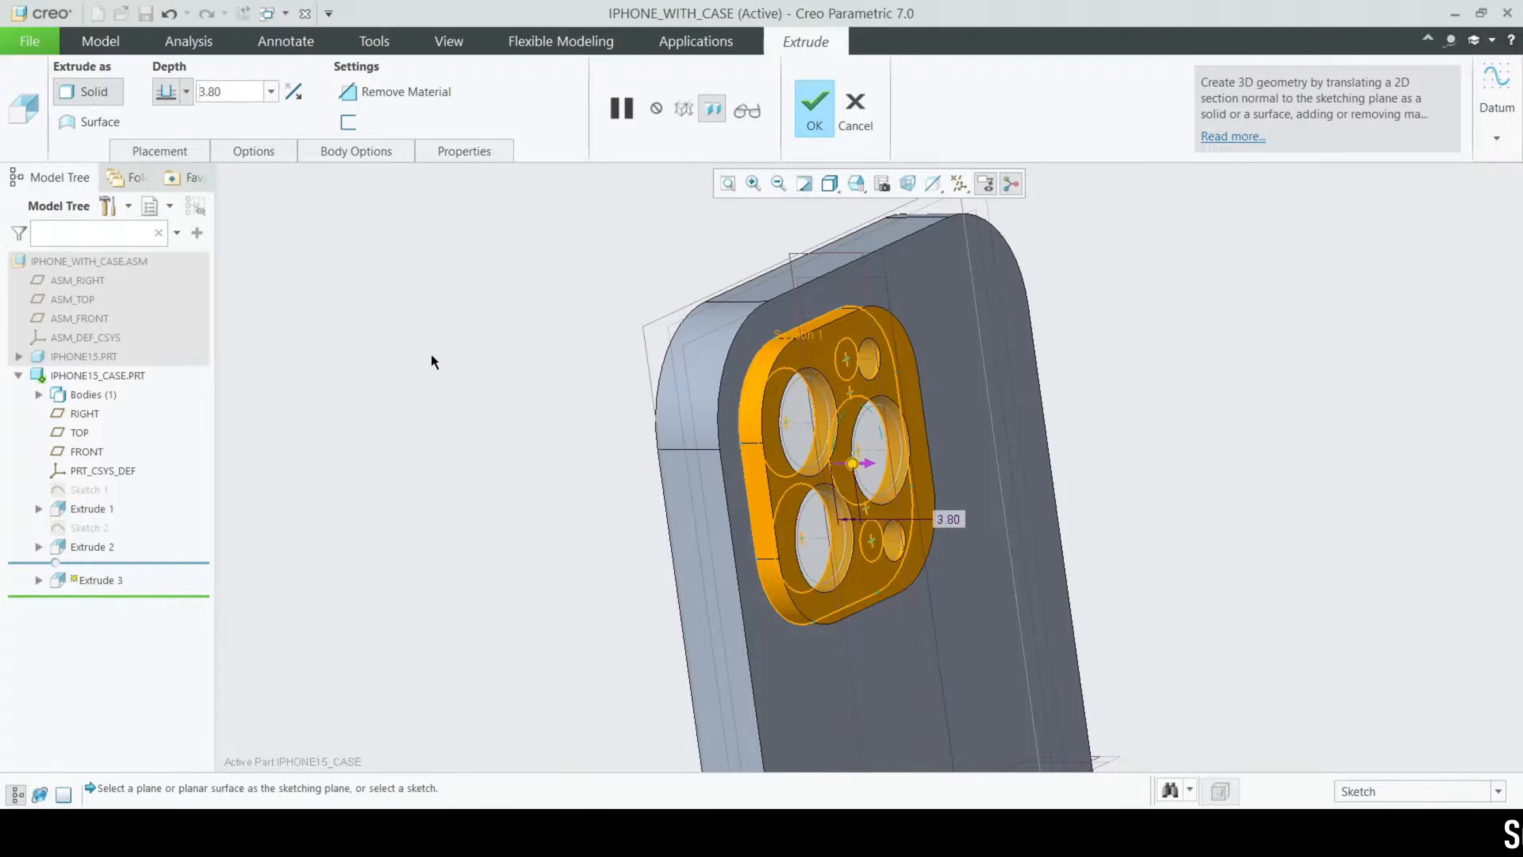
middle_drag(597, 414, 938, 462)
scroll(608, 407, down, 4)
scroll(614, 429, up, 6)
click(814, 111)
middle_drag(880, 367, 1074, 378)
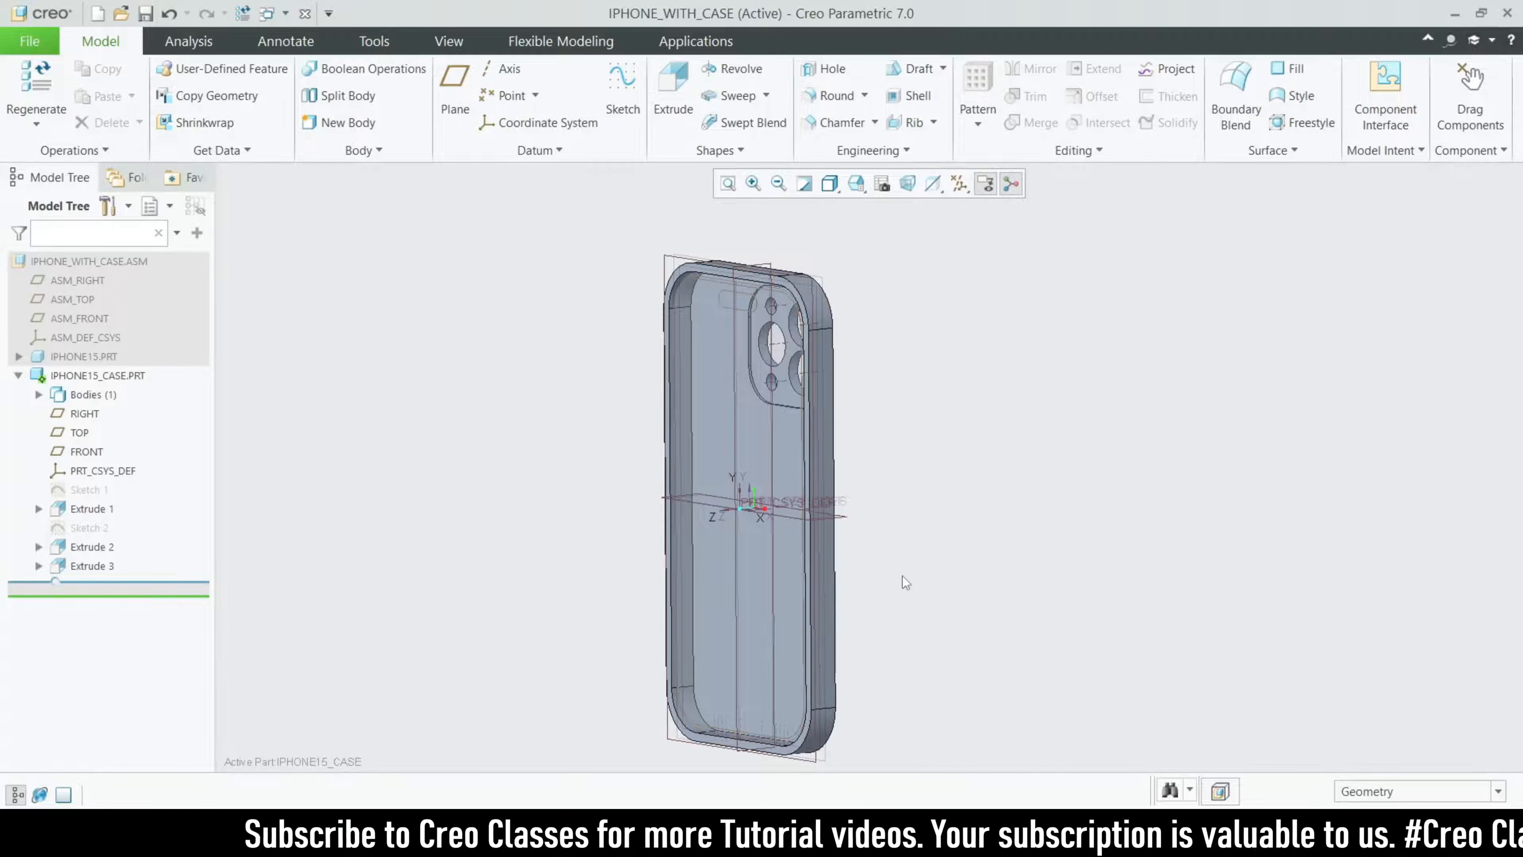
click(89, 262)
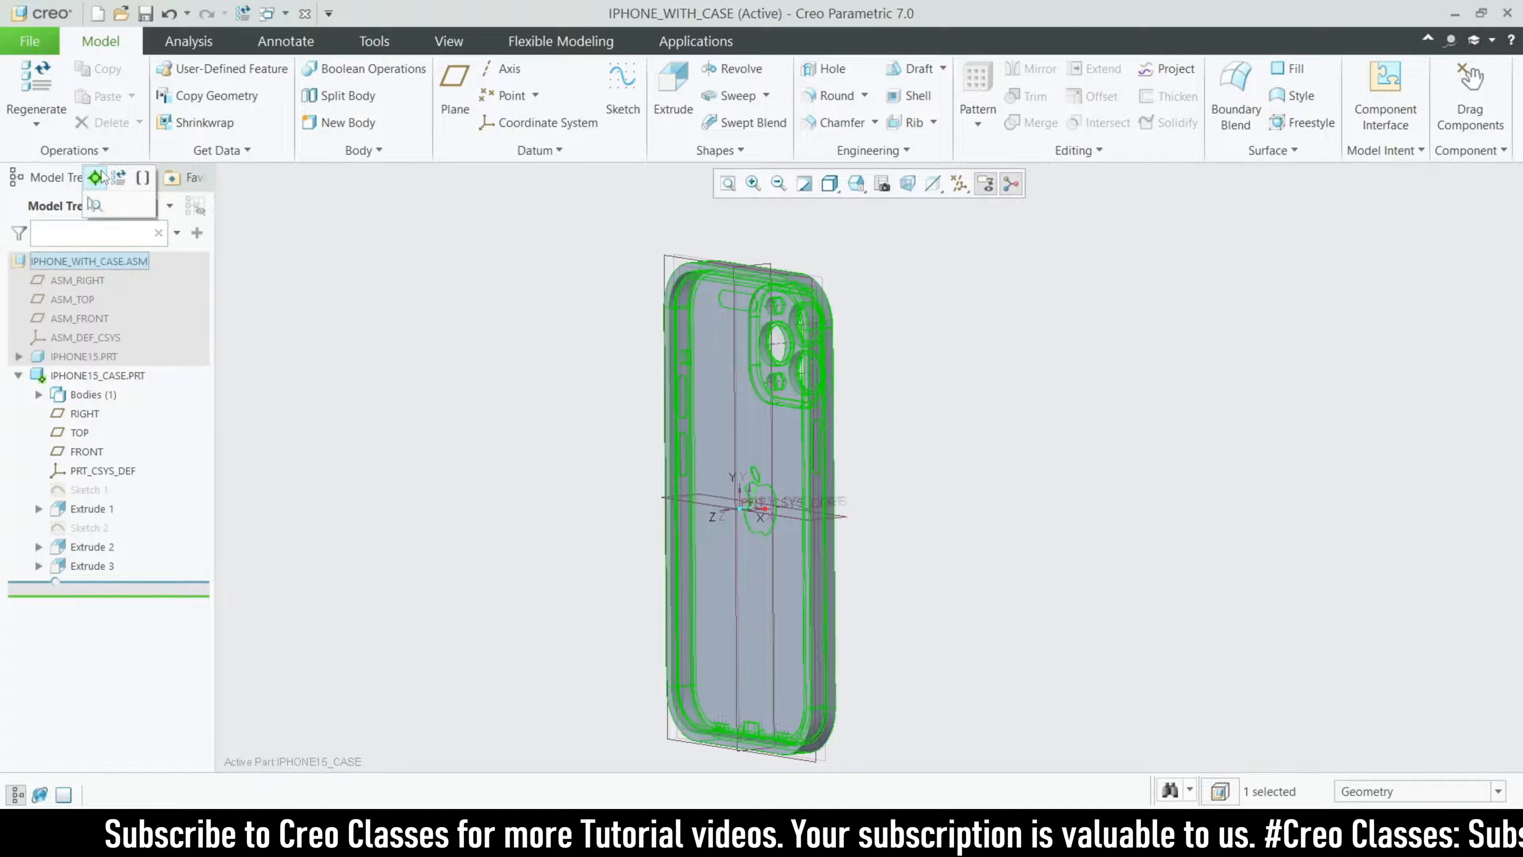
click(502, 397)
middle_drag(502, 397, 710, 450)
middle_drag(971, 516, 1008, 589)
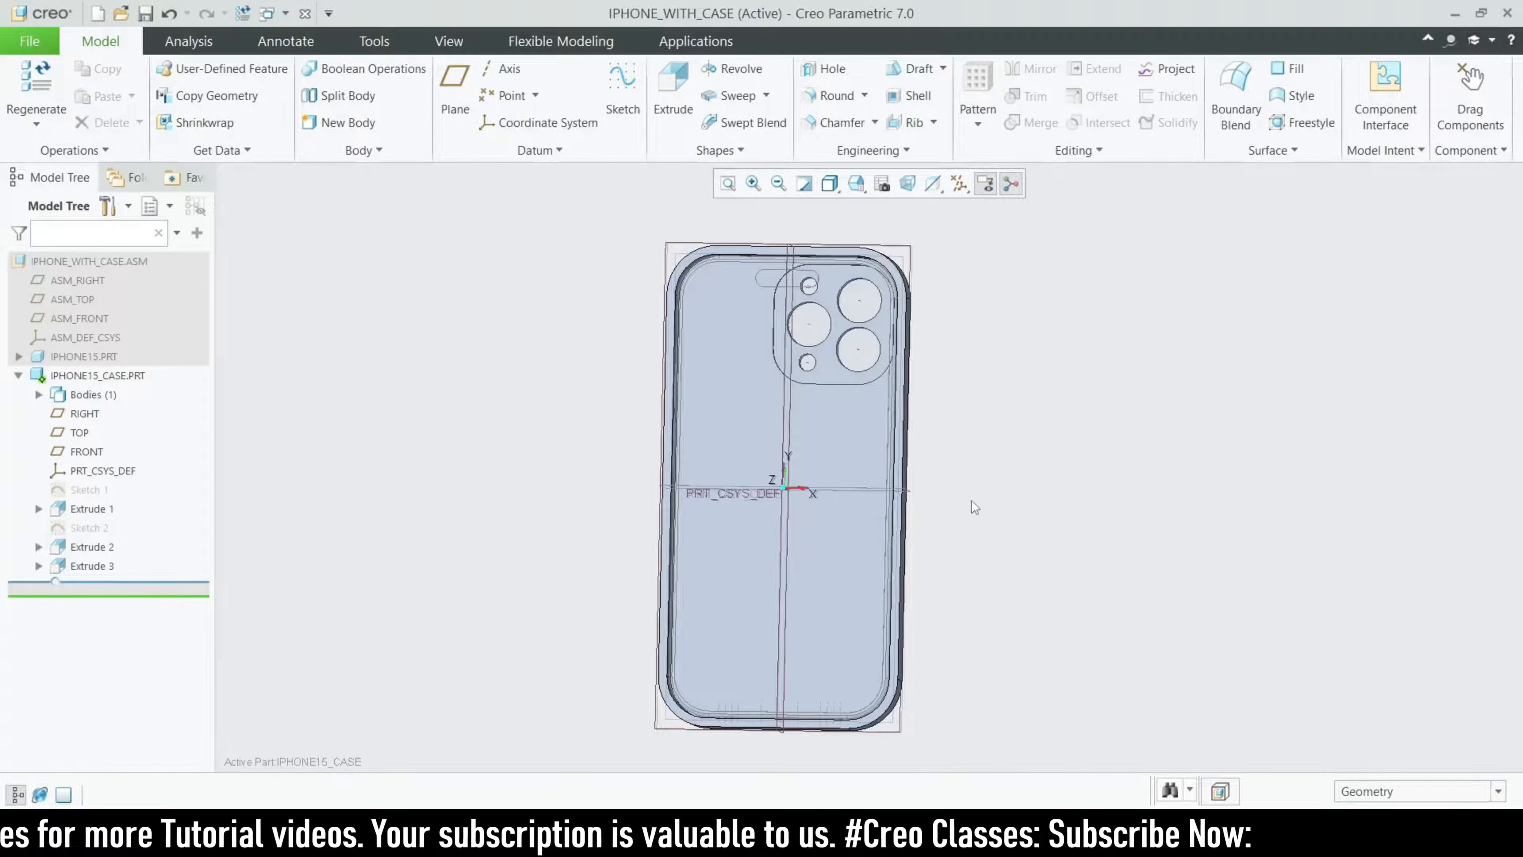
middle_drag(972, 507, 959, 419)
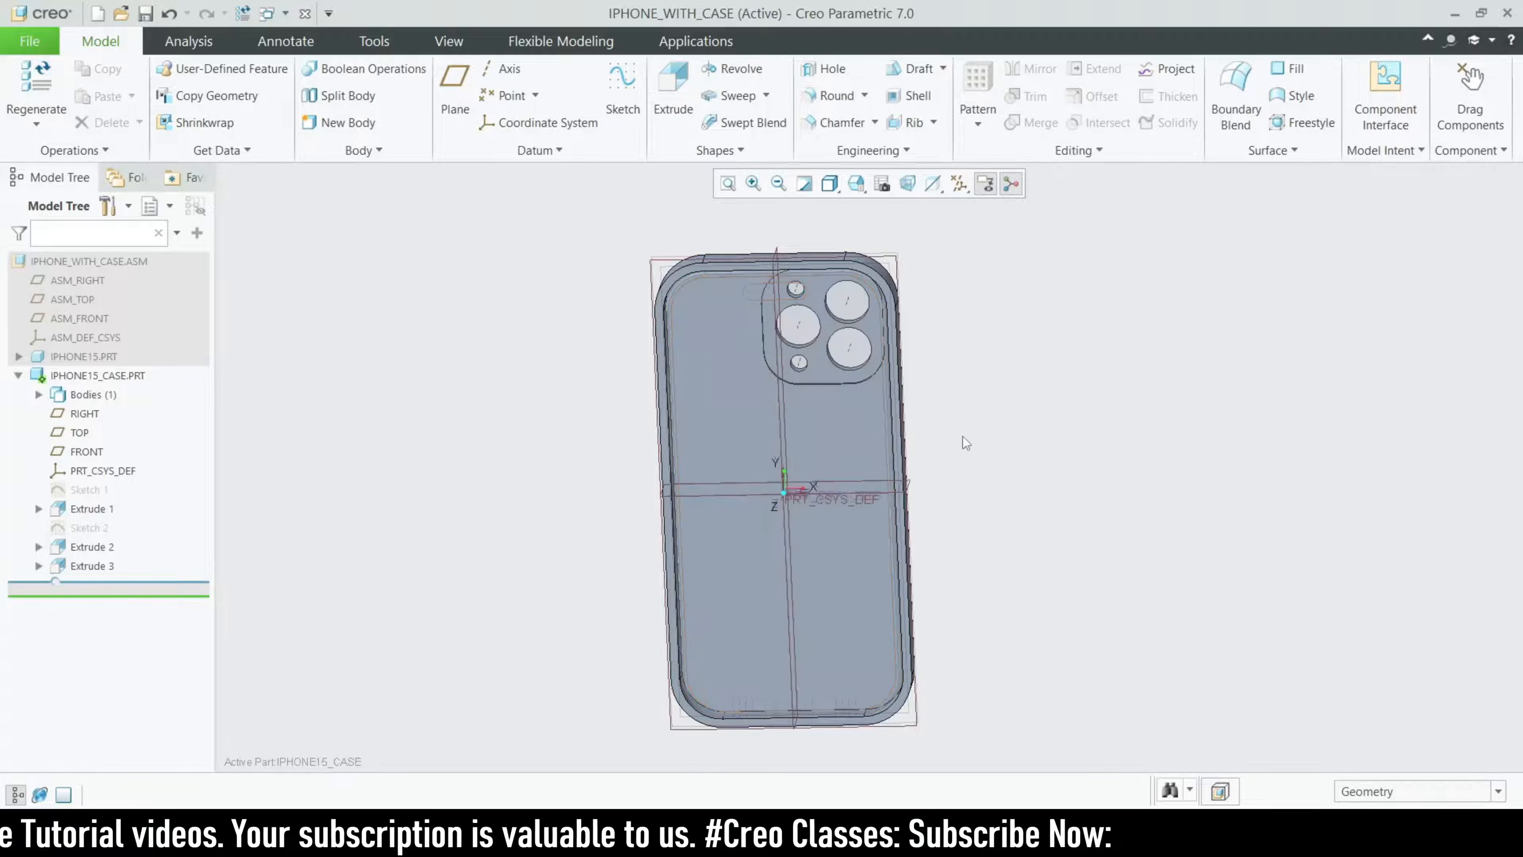
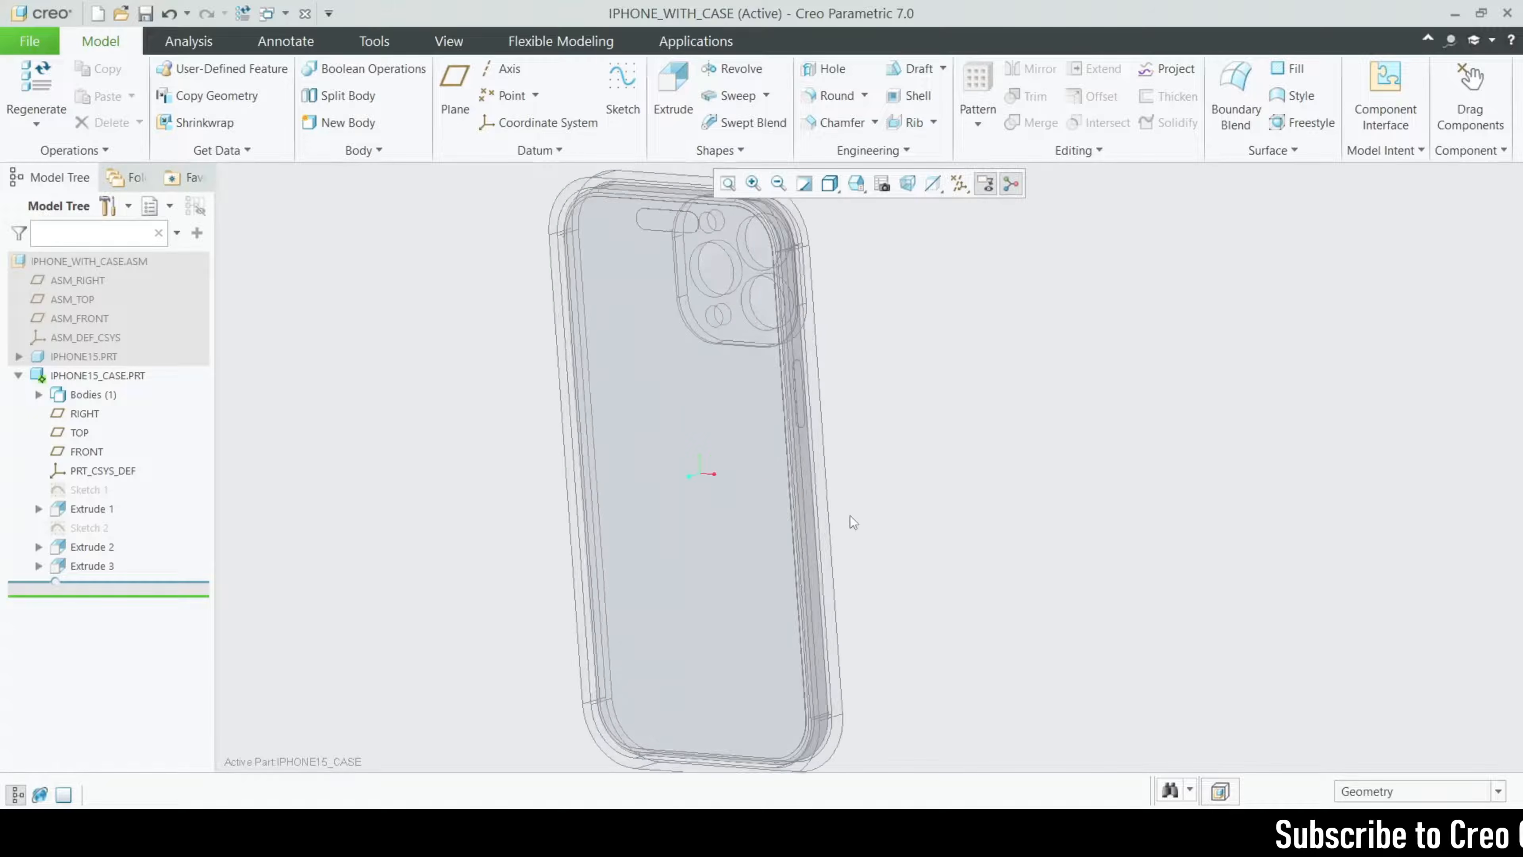
- Start an Extrude sketch on the case's long outer side face next to the side button and orient the view parallel to it
scroll(792, 510, up, 5)
click(792, 510)
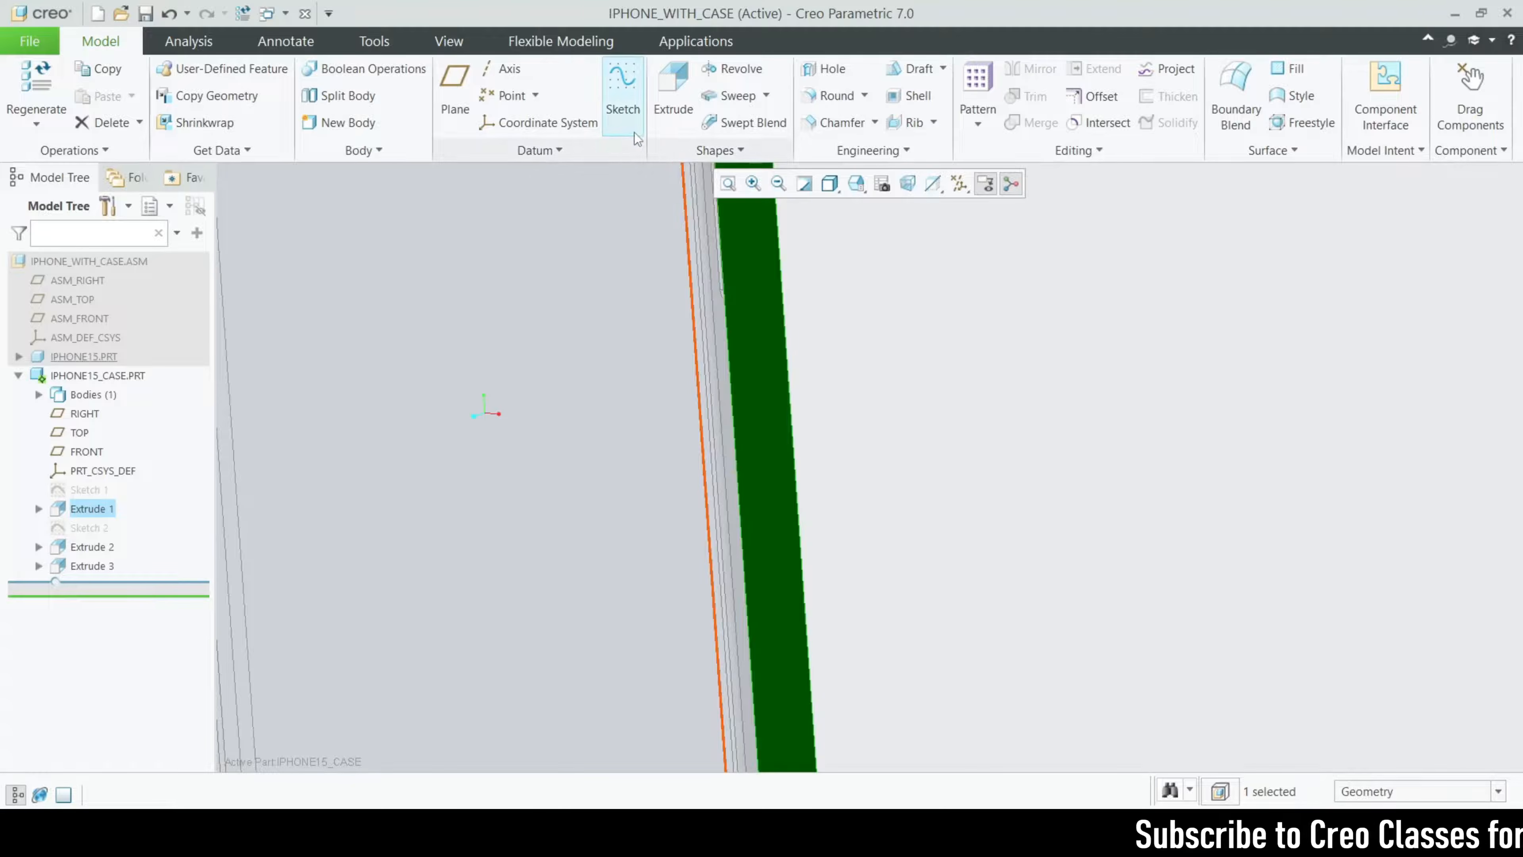
click(673, 90)
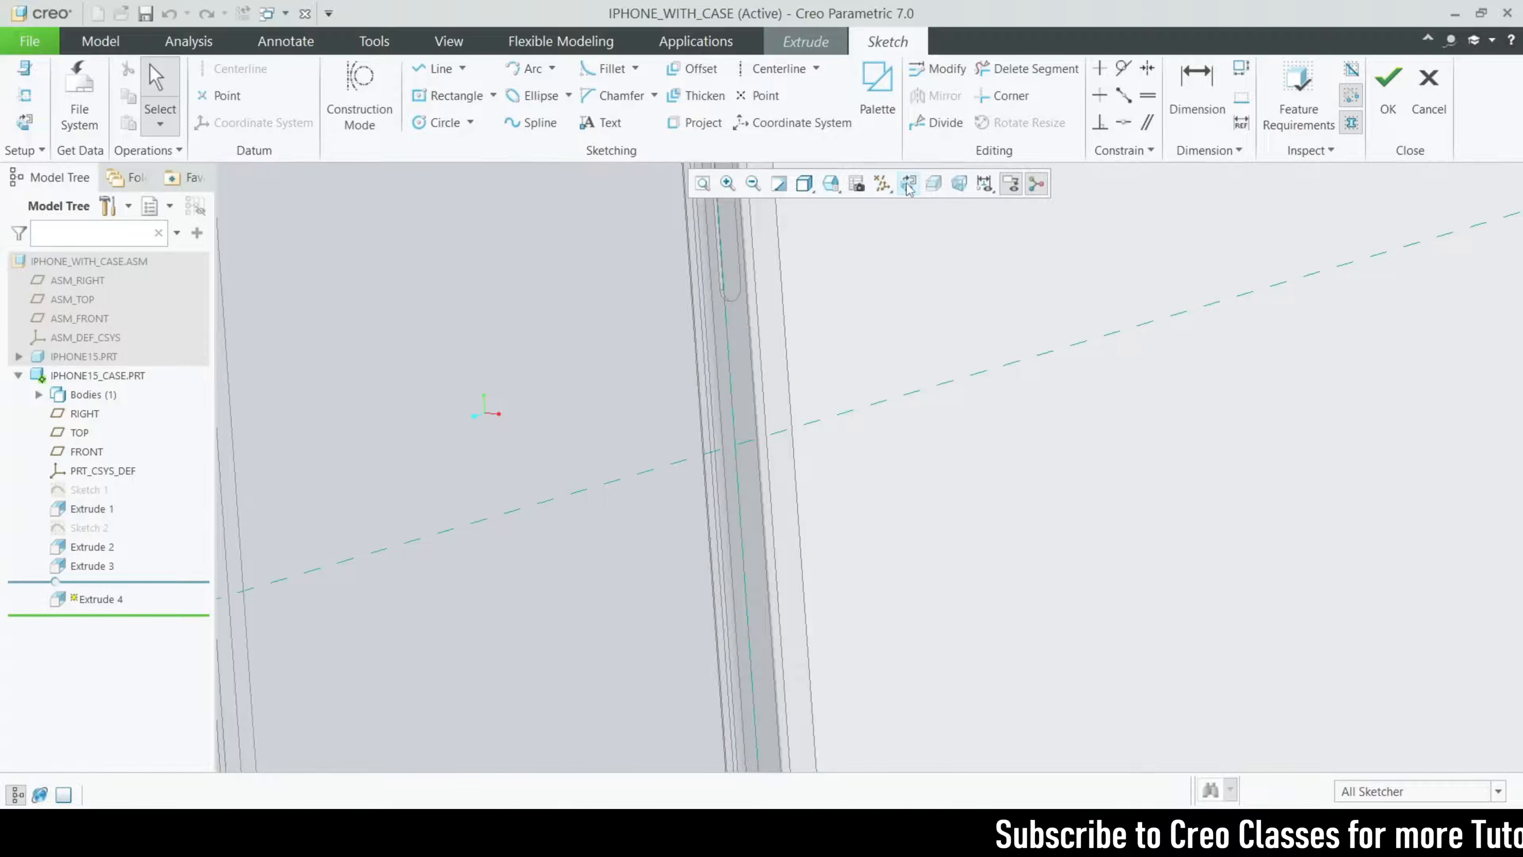
click(908, 183)
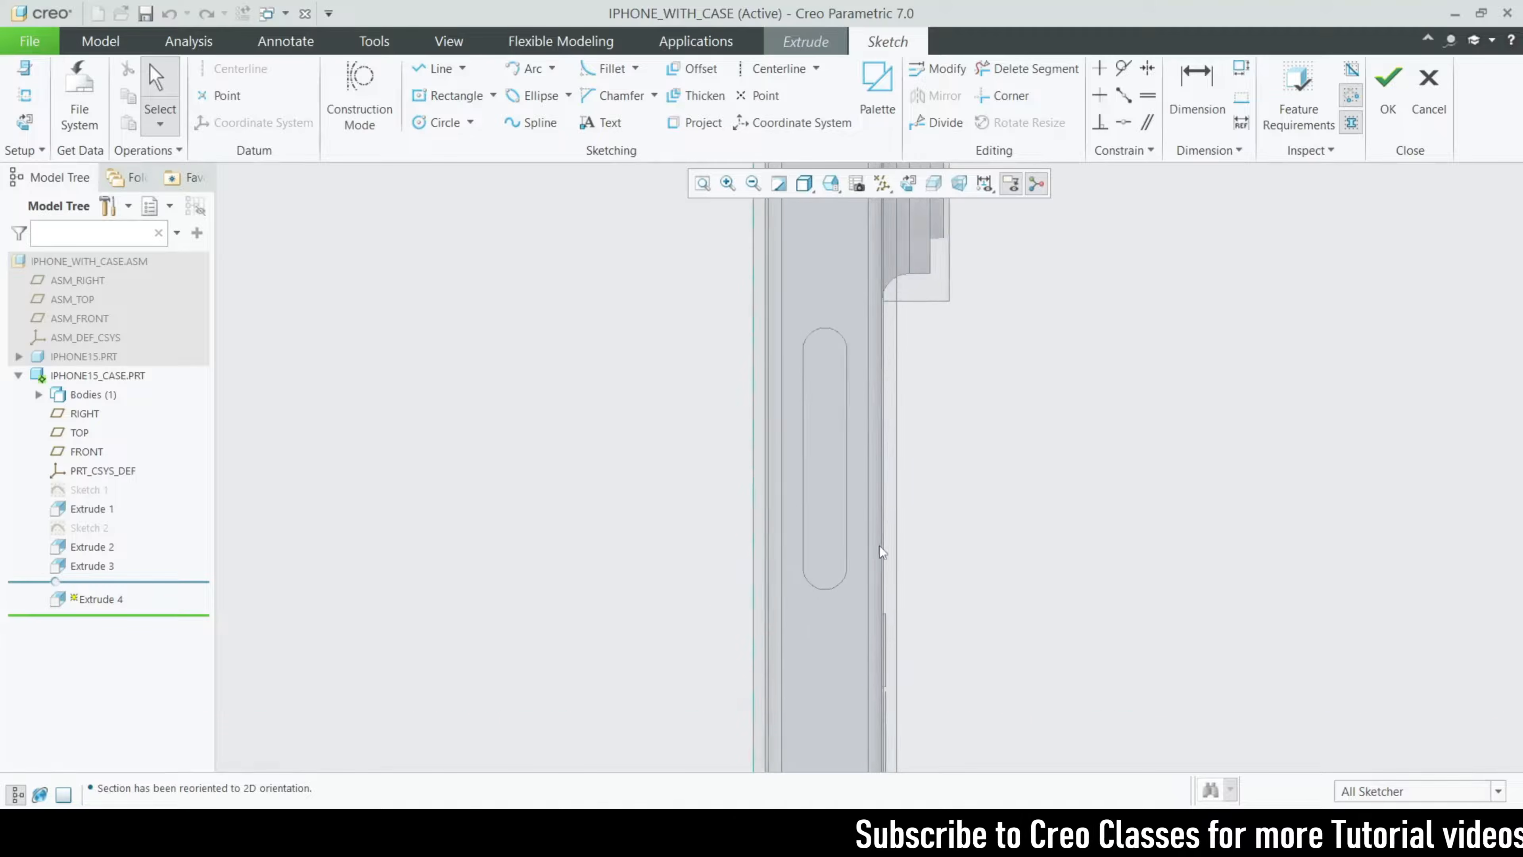
- Add the side button's straight edges and rounded end edges as sketch references
click(24, 95)
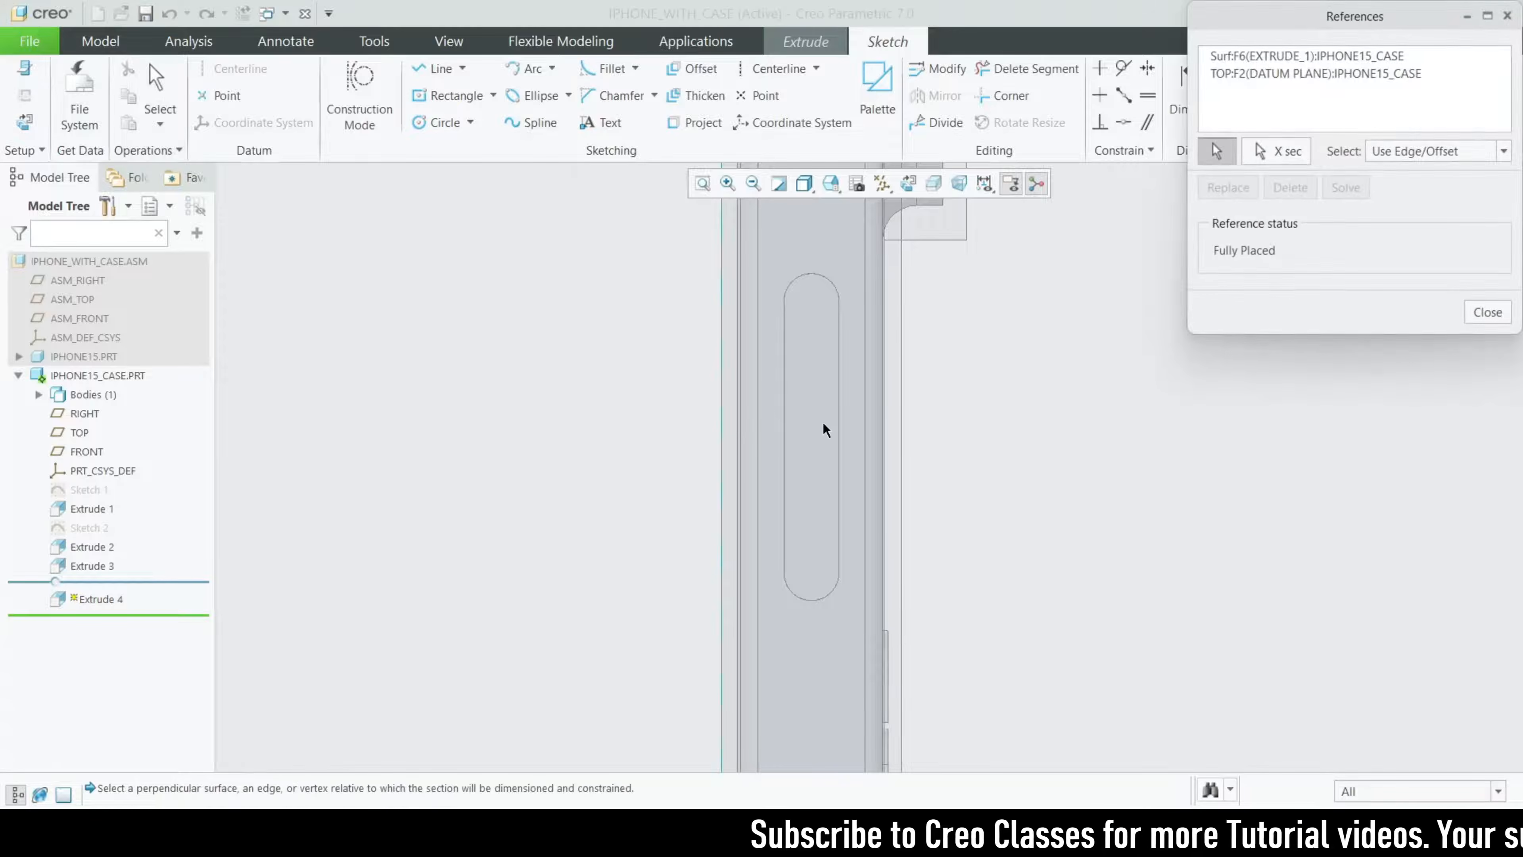
click(785, 432)
click(839, 438)
click(816, 278)
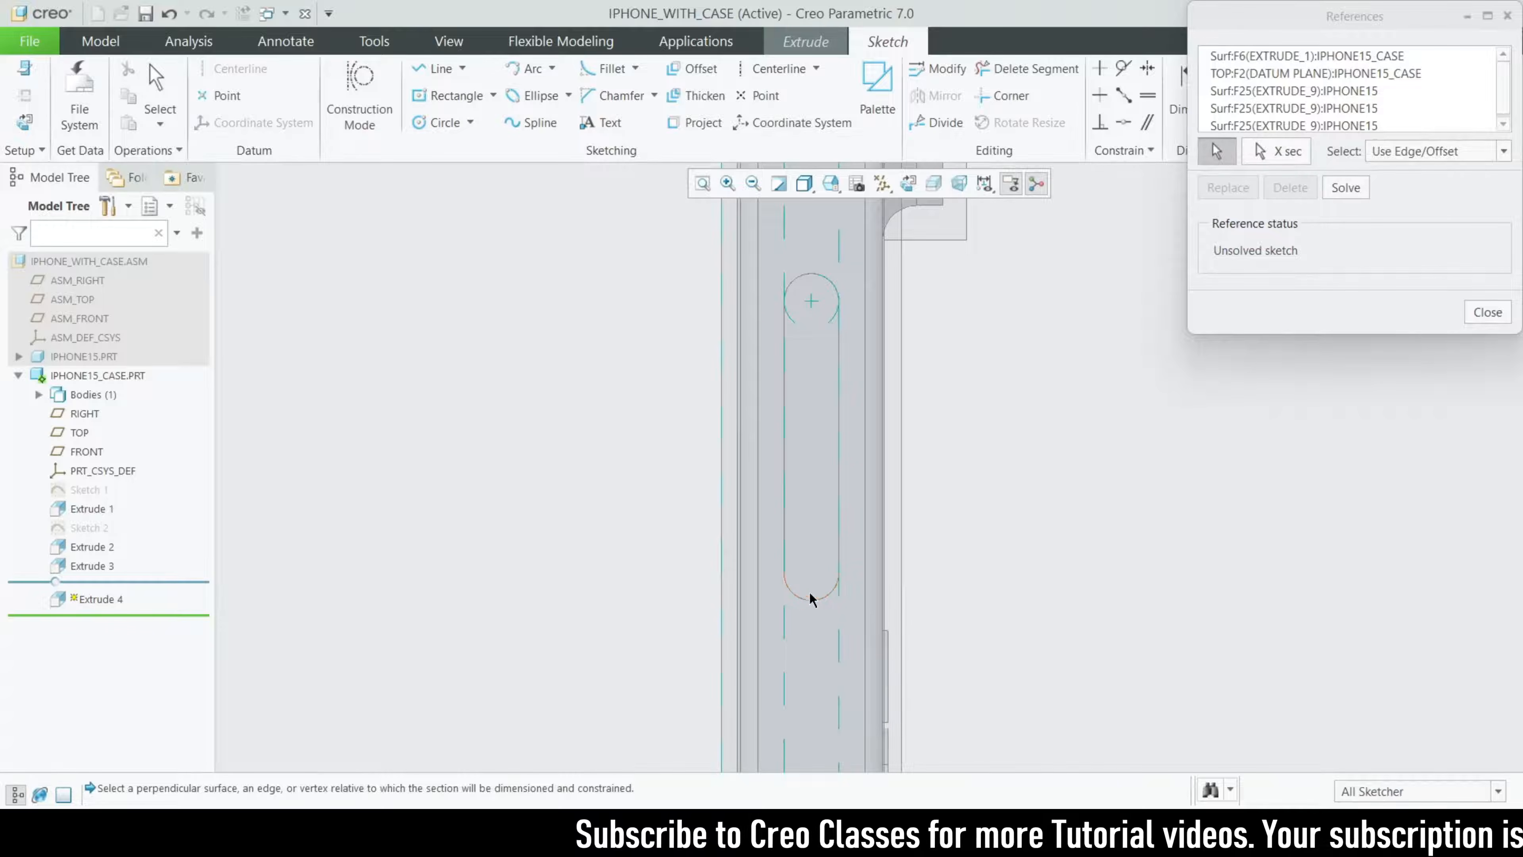
click(1488, 312)
- Project the side button's two straight edges and two end arcs as a closed slot profile and finish the sketch
click(694, 123)
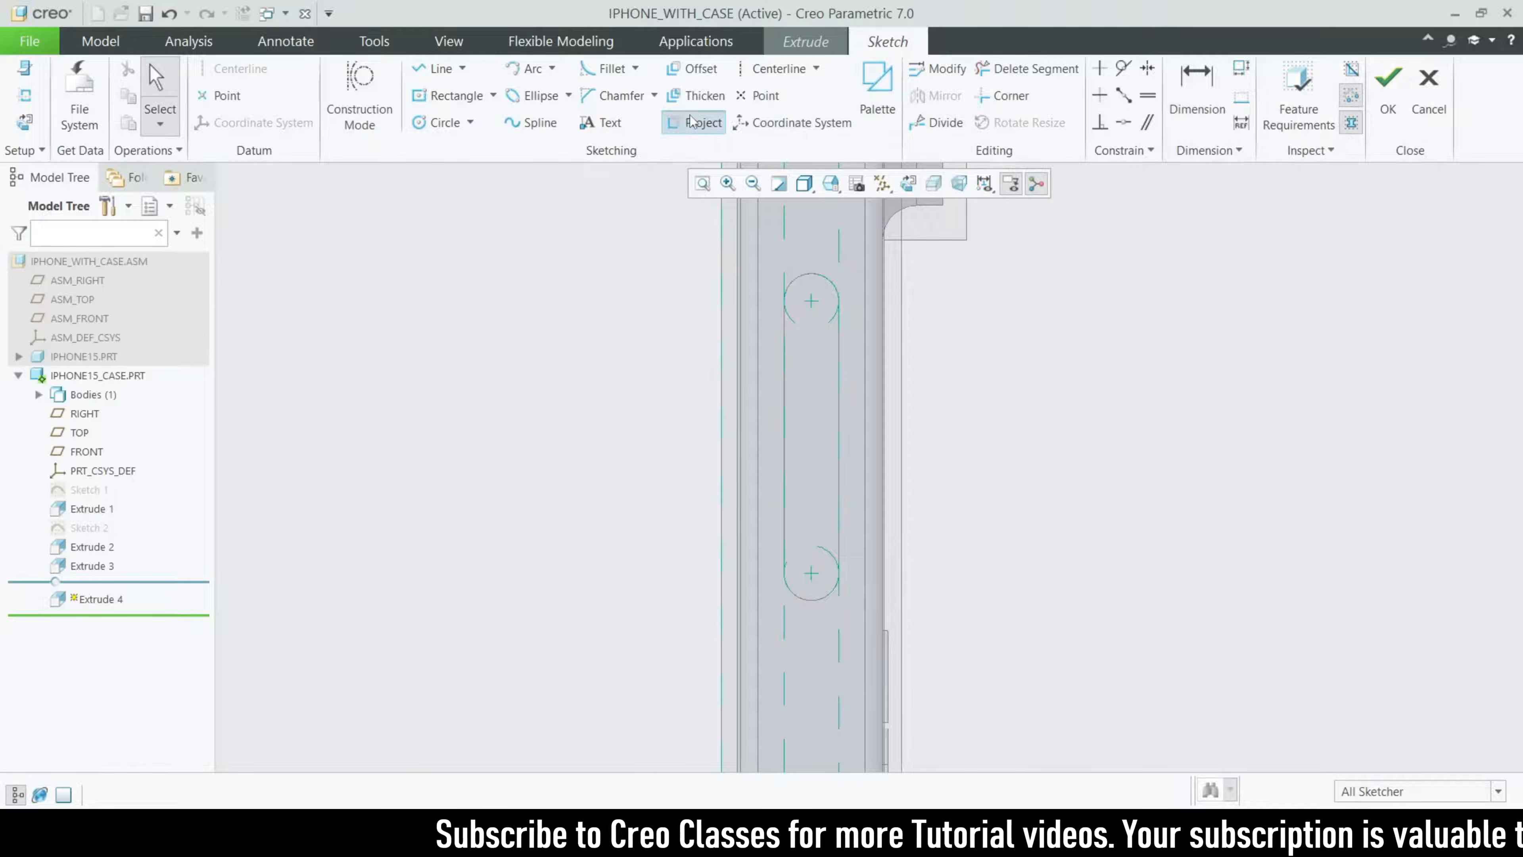
click(787, 412)
click(794, 286)
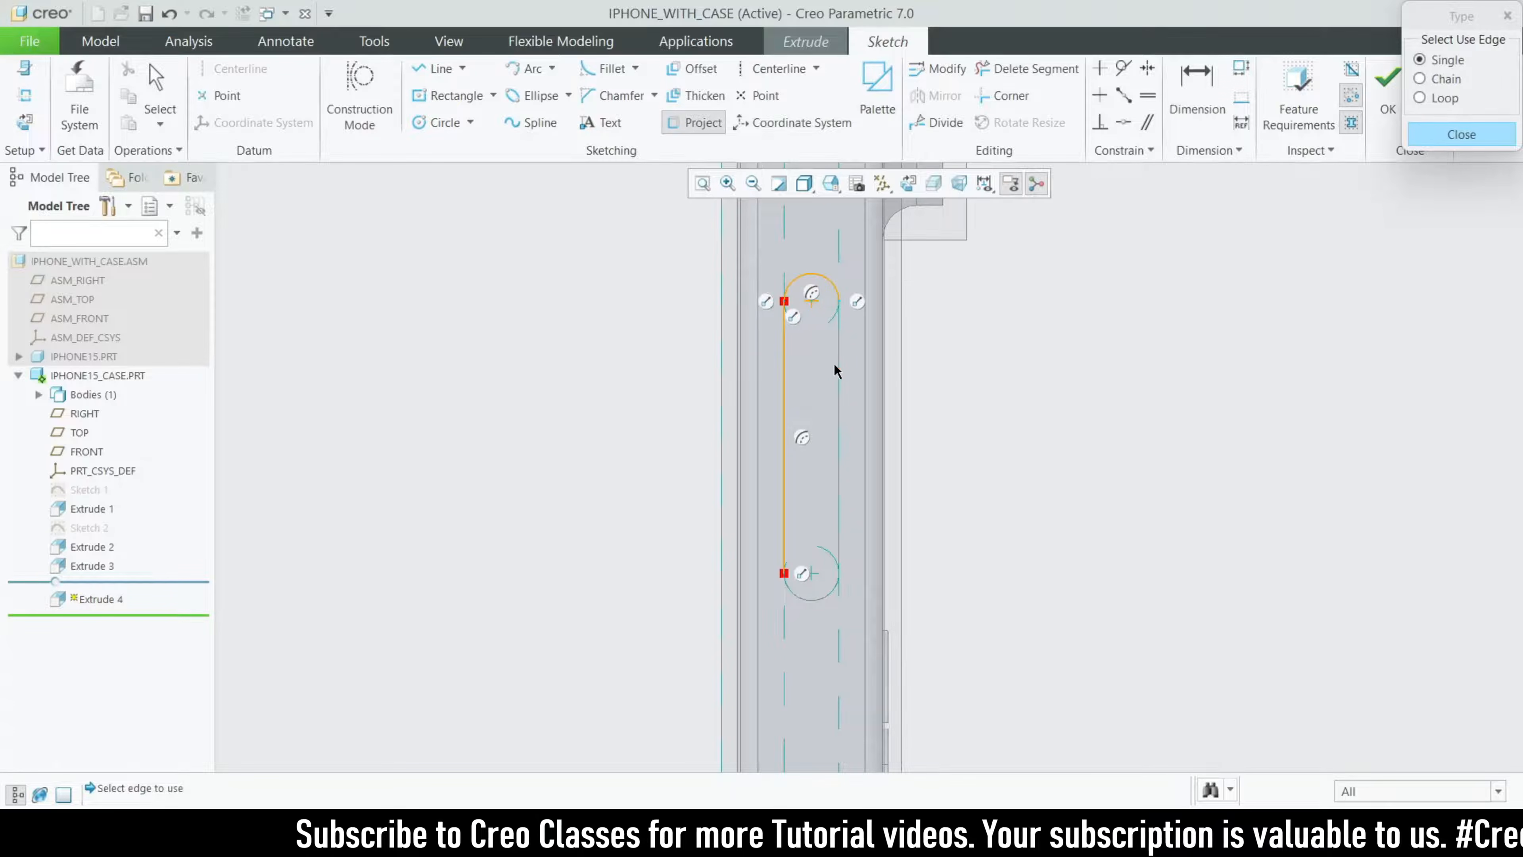
click(819, 599)
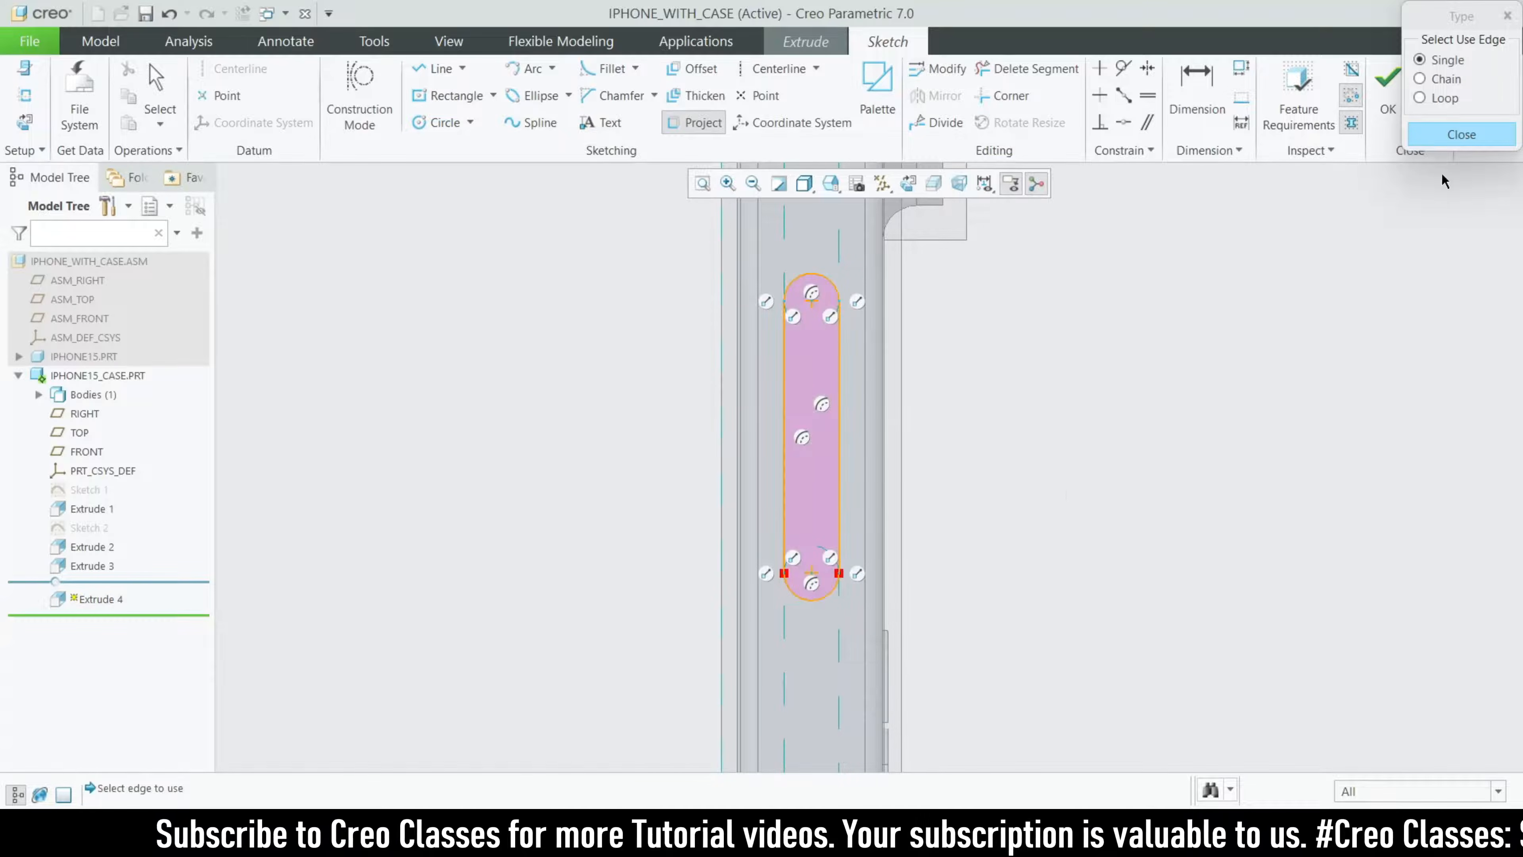
click(1461, 135)
scroll(845, 432, up, 3)
scroll(845, 432, down, 3)
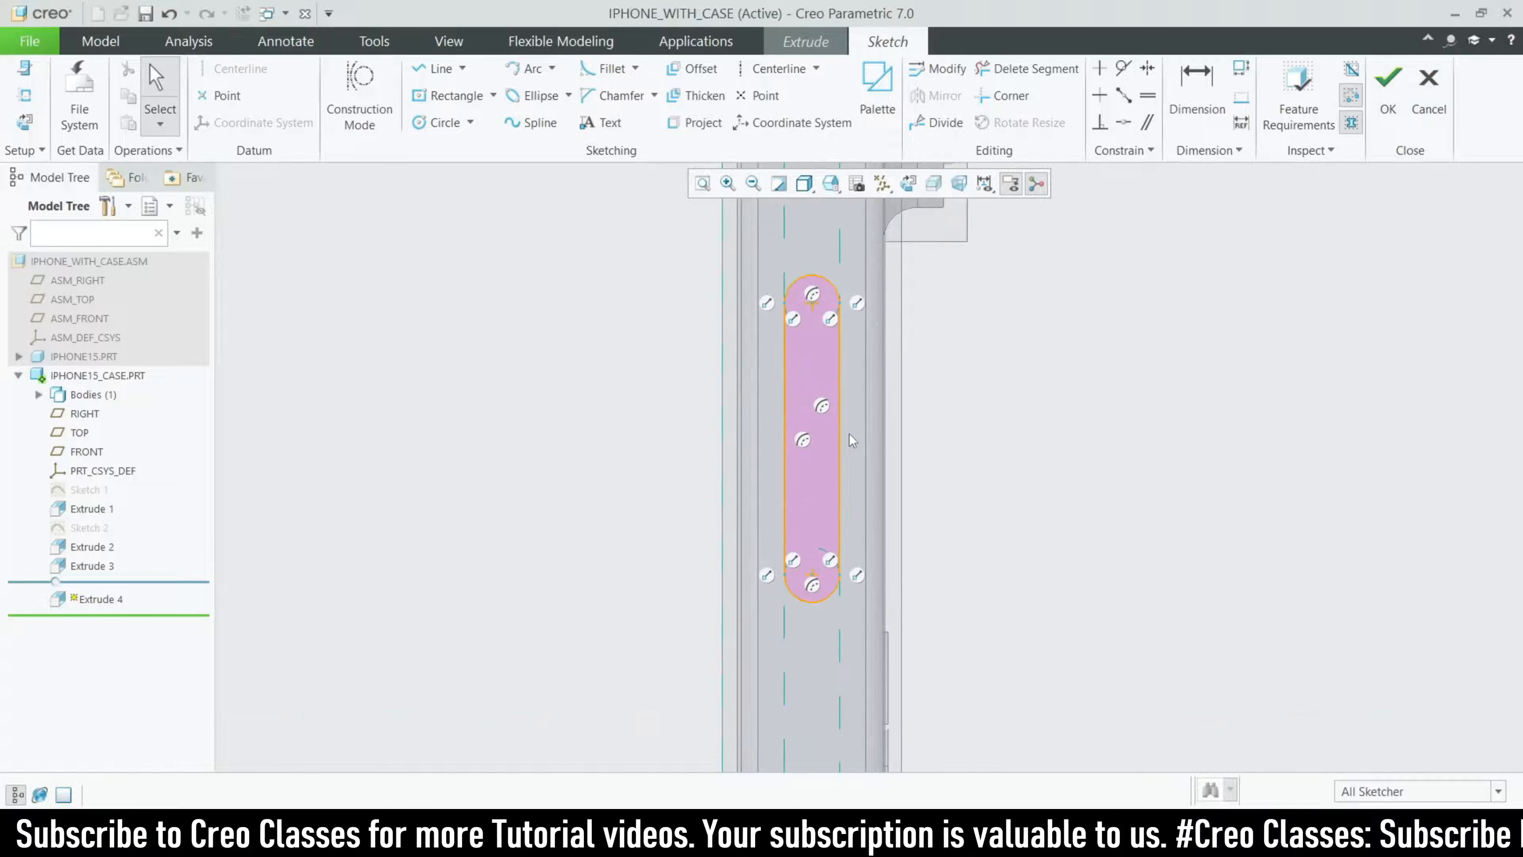
scroll(844, 432, up, 1)
mouse_move(797, 457)
shift+middle_down()
mouse_move(827, 498)
mouse_move(876, 511)
shift+middle_up()
click(1385, 102)
- Set the depth of the side button extrusion to 1 mm outward from the case's side face
scroll(1127, 433, up, 3)
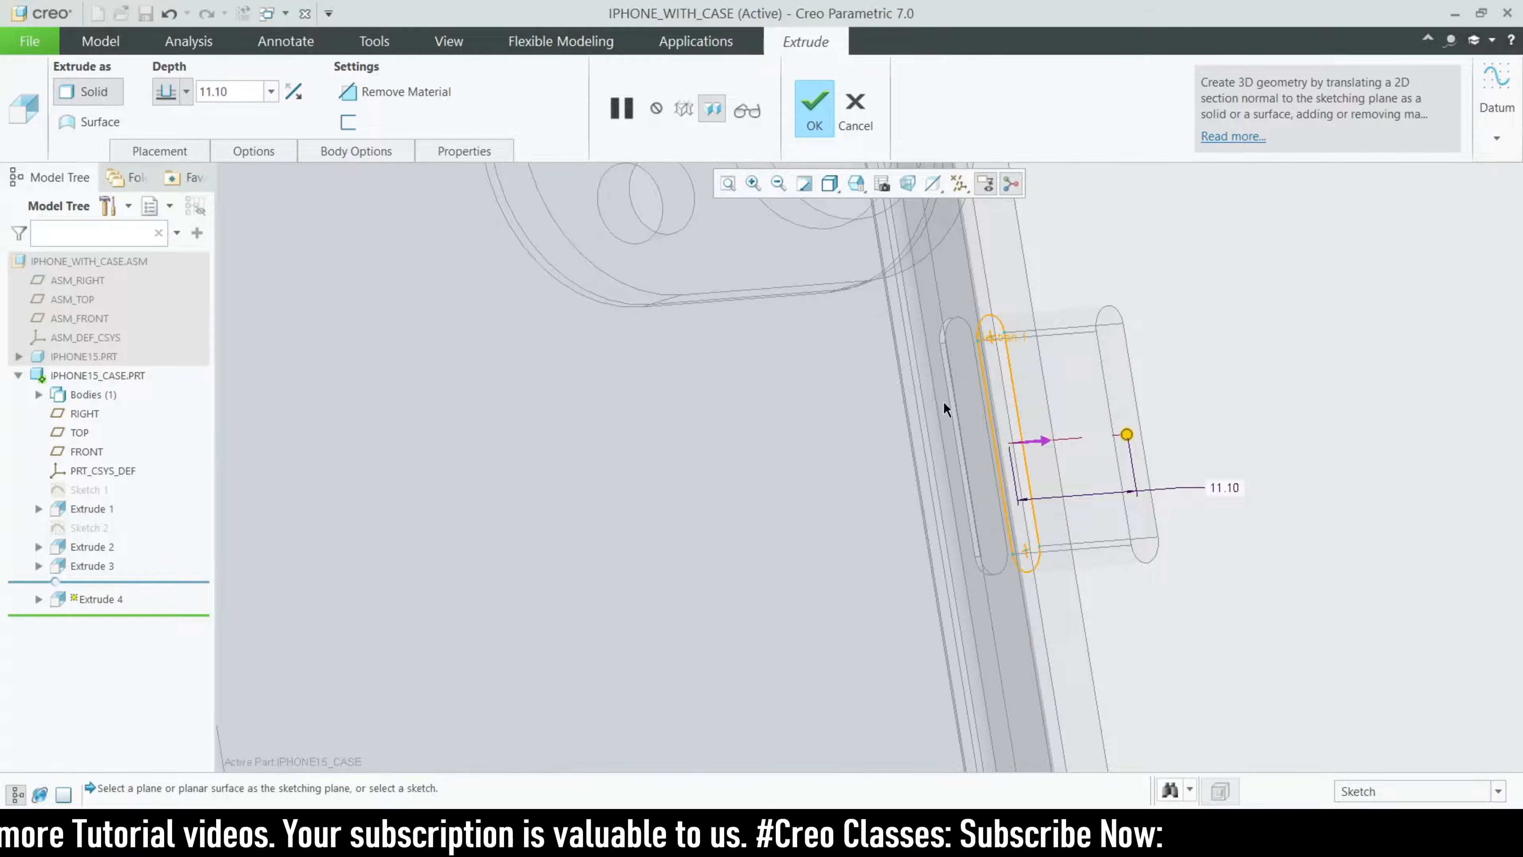
scroll(971, 394, down, 2)
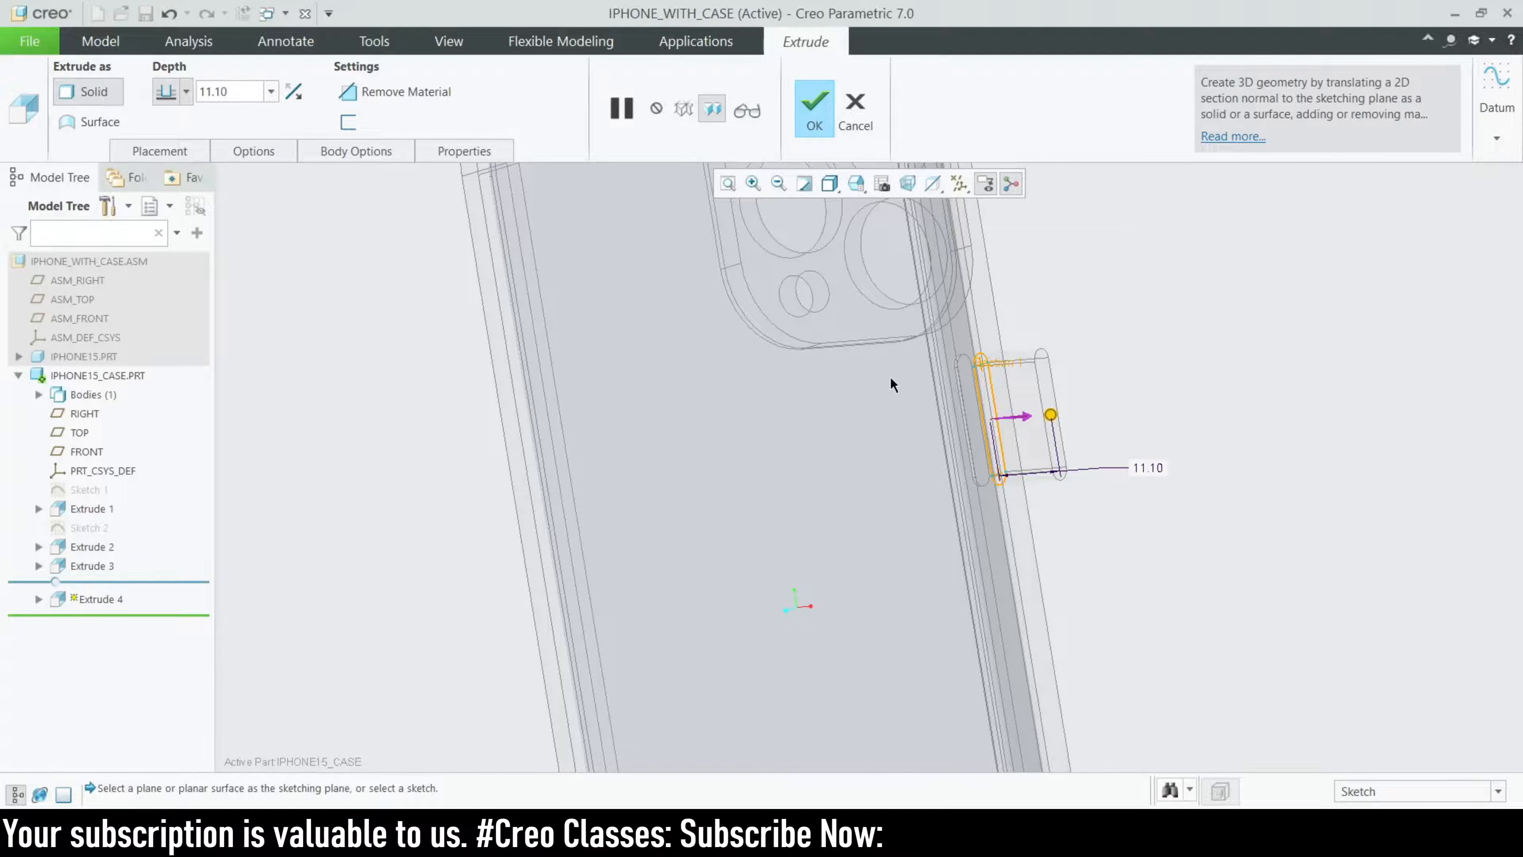
scroll(889, 375, up, 3)
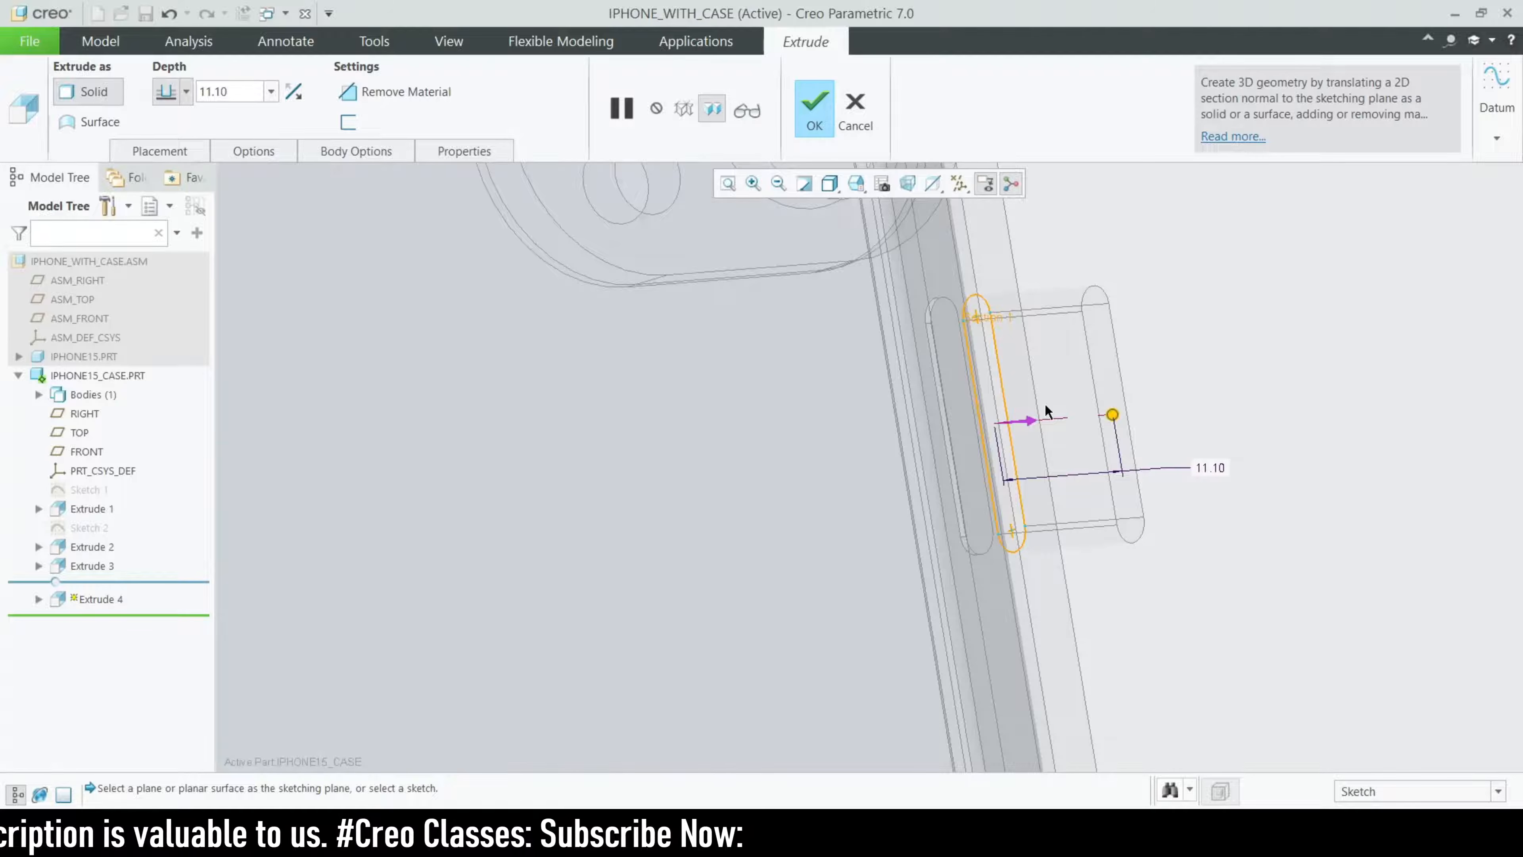
drag(1091, 419, 1010, 420)
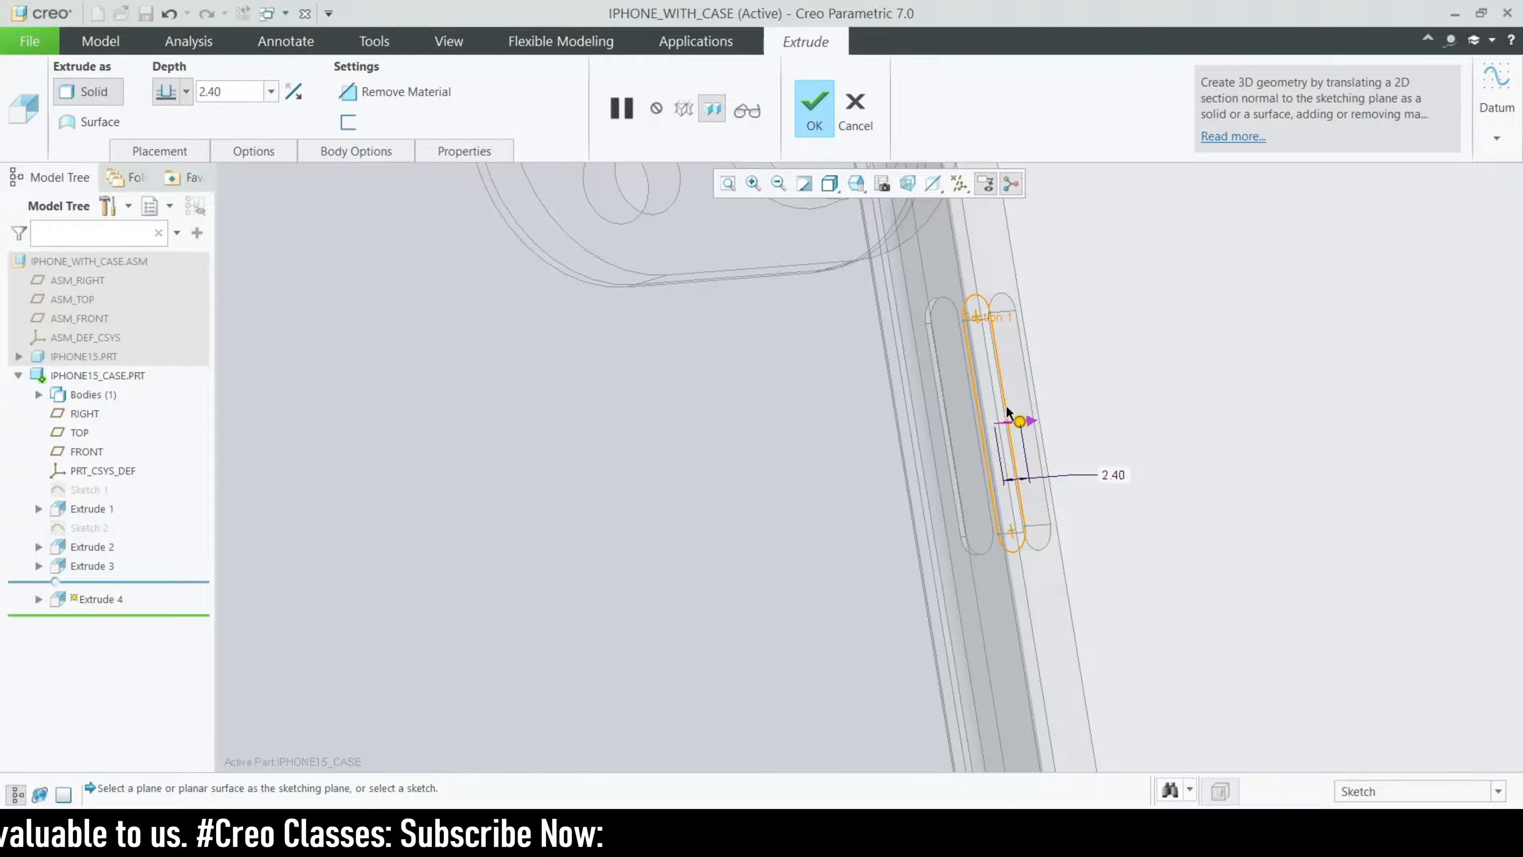
middle_drag(928, 451, 1175, 408)
drag(1087, 418, 1063, 418)
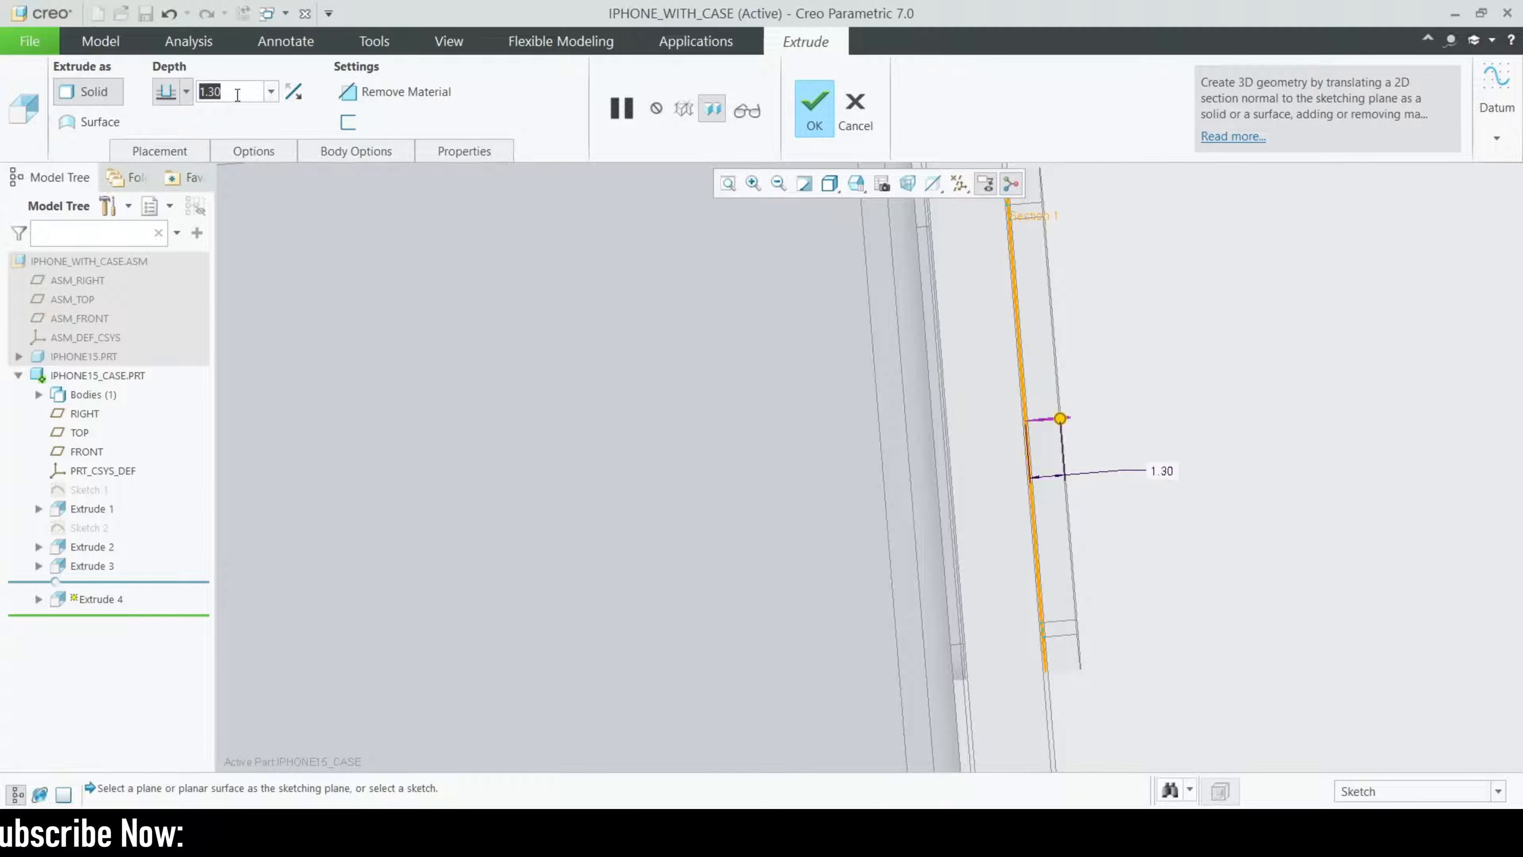
key(Return)
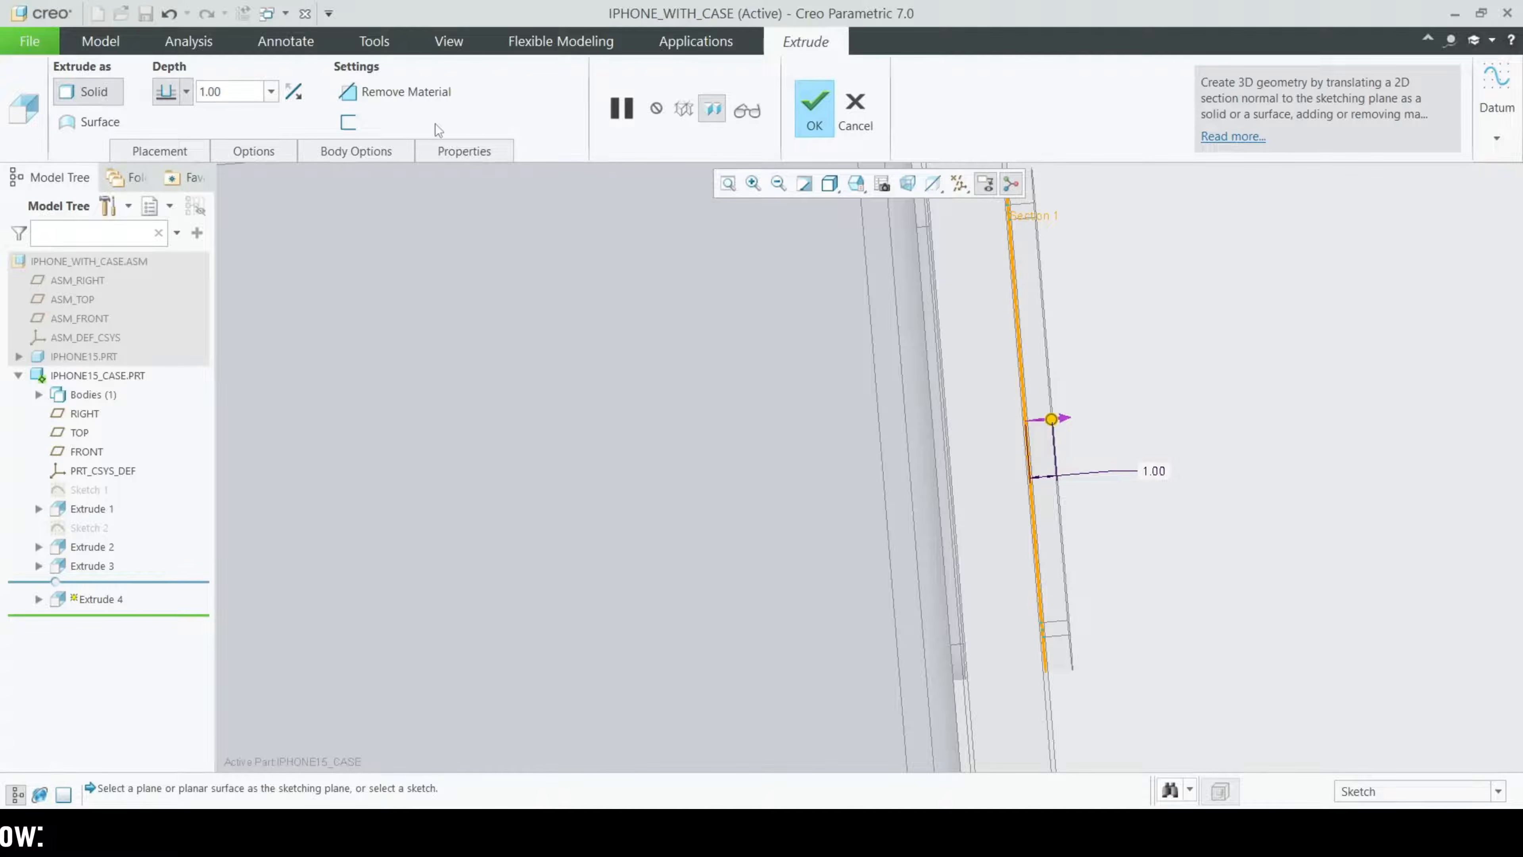
- Complete the 1 mm side button extrusion and regenerate the case part
click(814, 107)
middle_drag(779, 491, 958, 492)
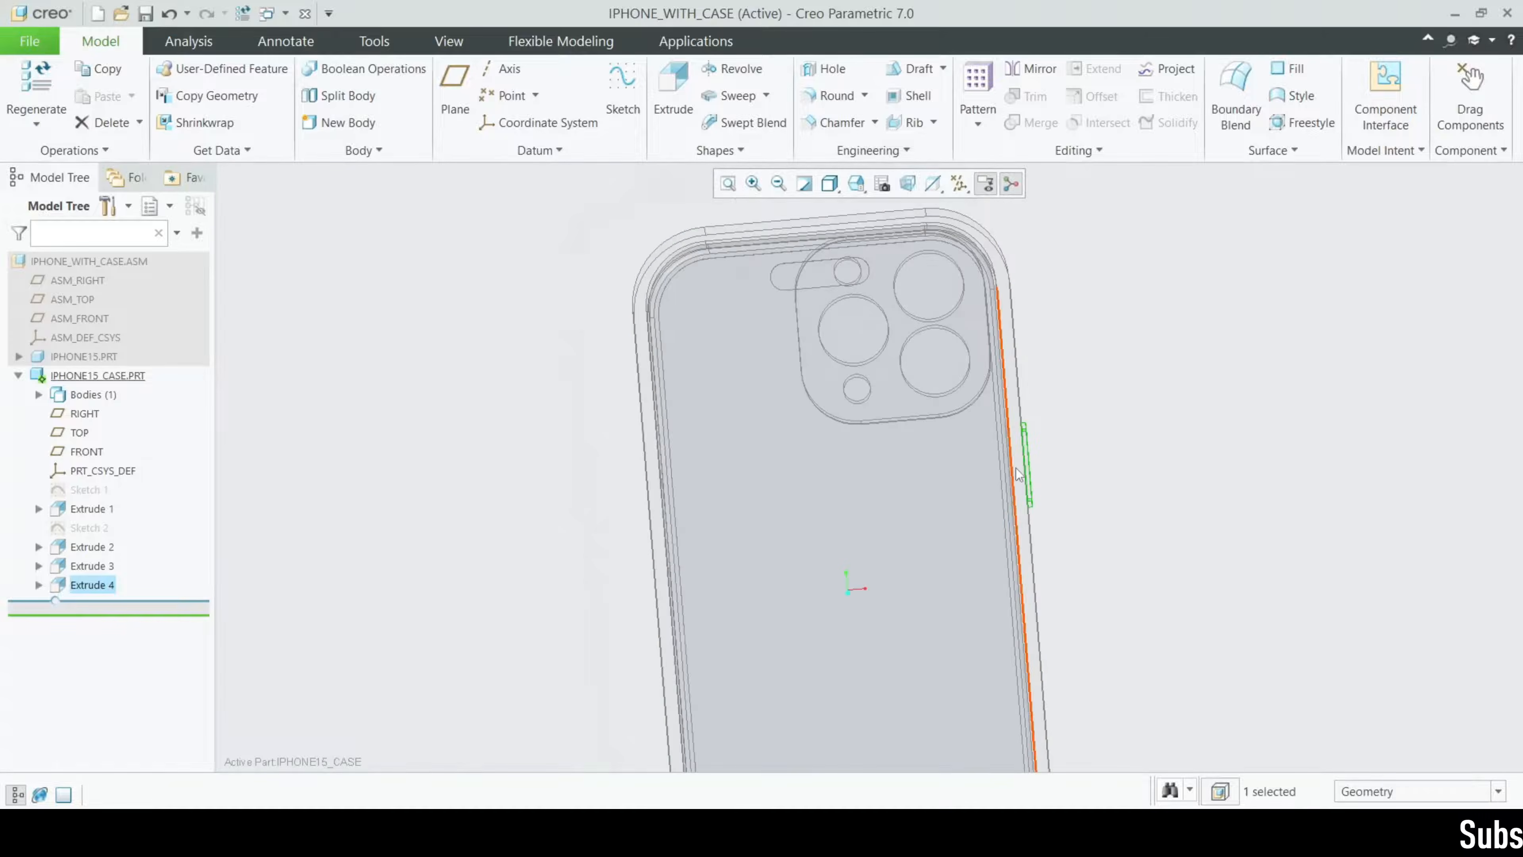
click(33, 78)
- Start an Extrude sketch on the case's opposite long side face, next to the phone's two long slot-shaped buttons
scroll(749, 420, up, 3)
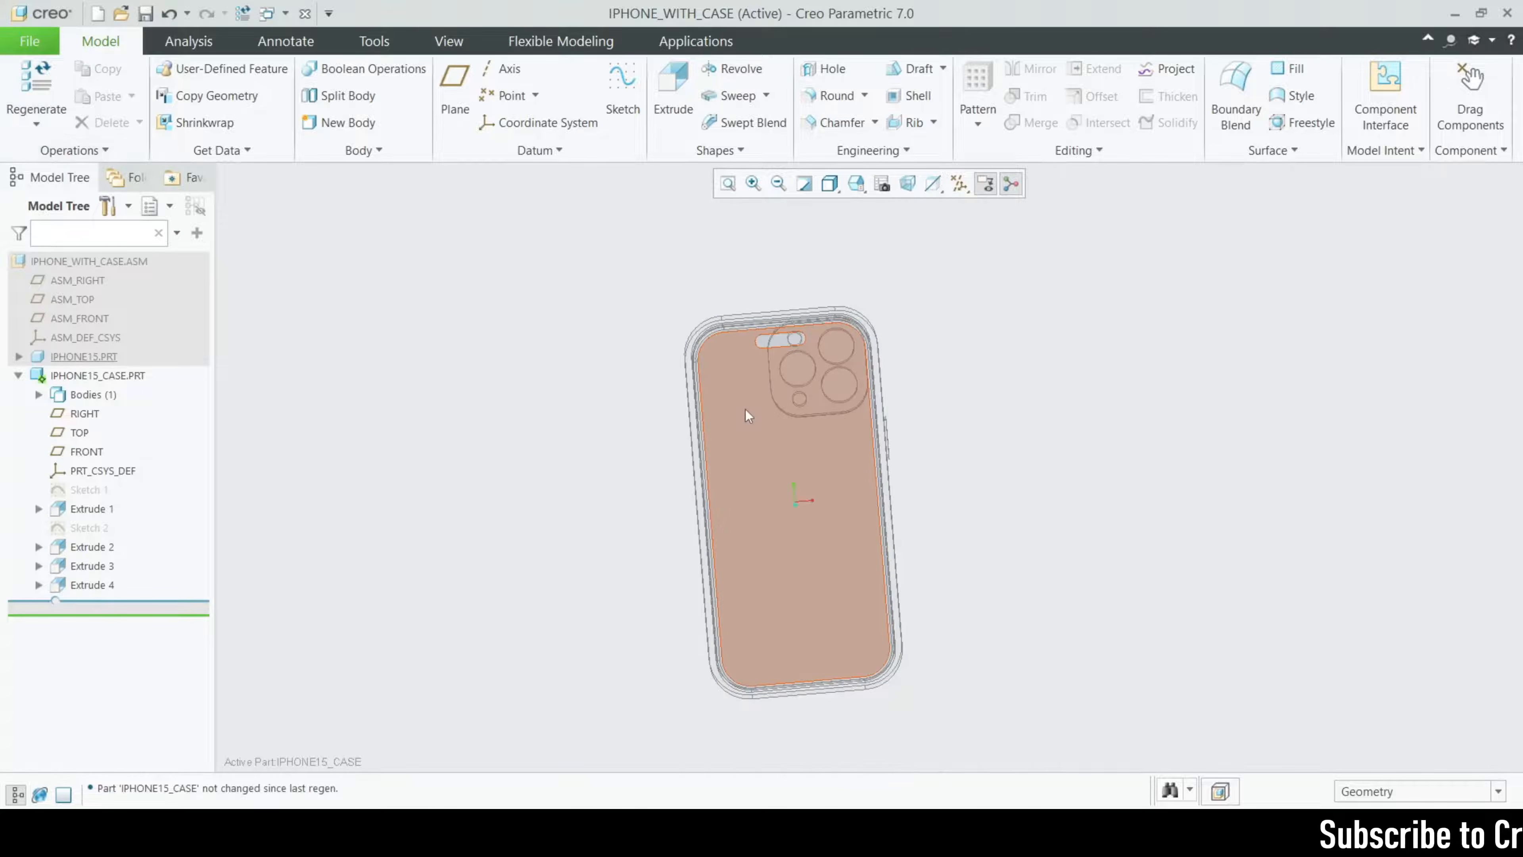
scroll(733, 596, down, 2)
shift+middle_drag(773, 535, 775, 554)
scroll(781, 565, up, 2)
scroll(781, 534, down, 1)
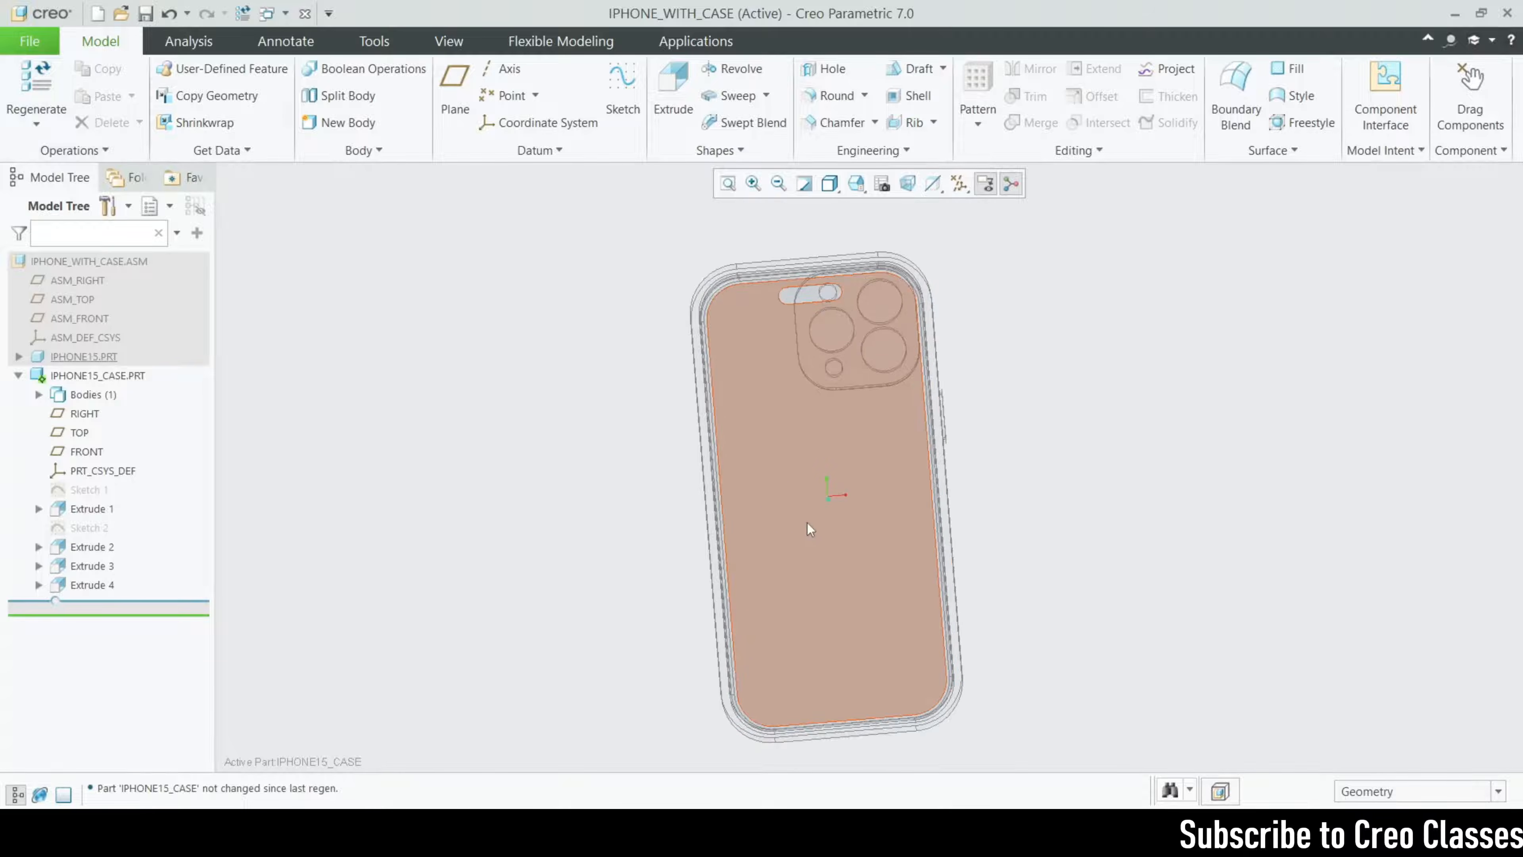
middle_drag(1025, 532, 766, 438)
scroll(749, 468, down, 2)
middle_drag(673, 534, 935, 543)
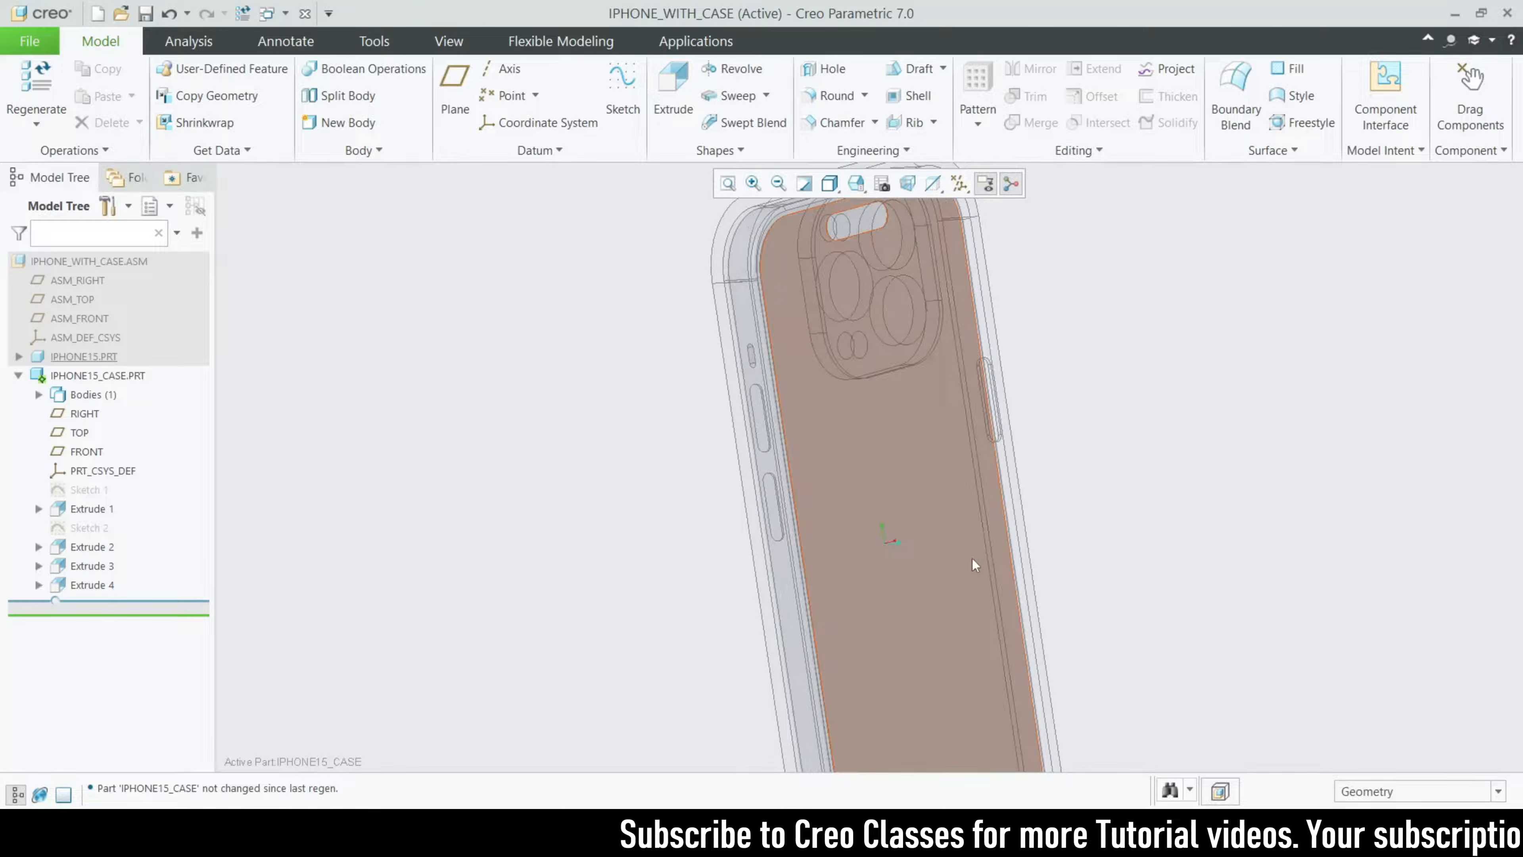
click(756, 510)
click(673, 90)
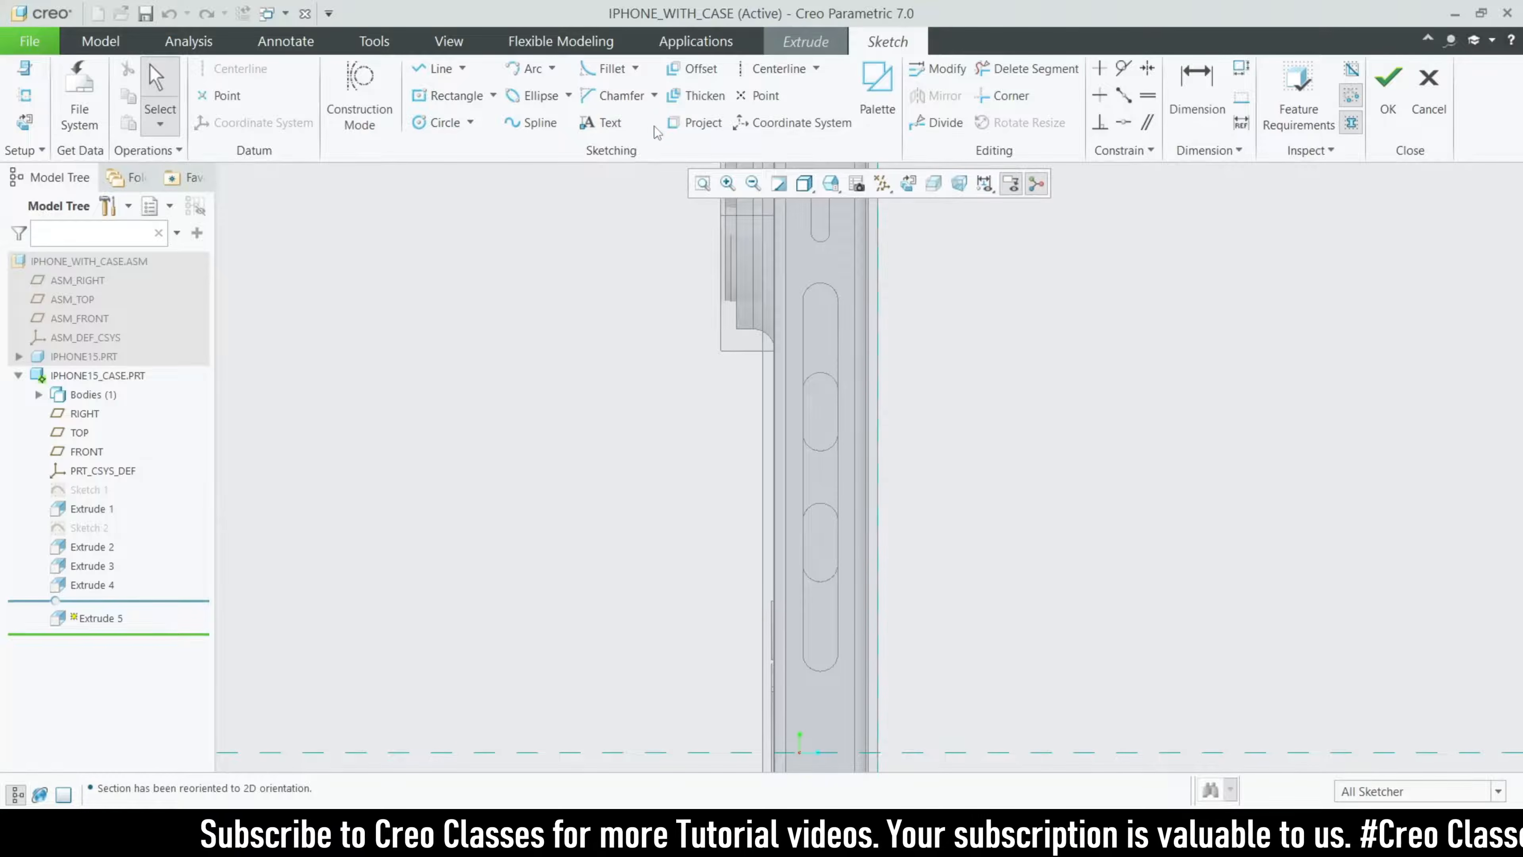
- Project the straight edges and end arcs of the two long slot-shaped side buttons as single edges into the sketch
click(696, 123)
scroll(894, 342, down, 2)
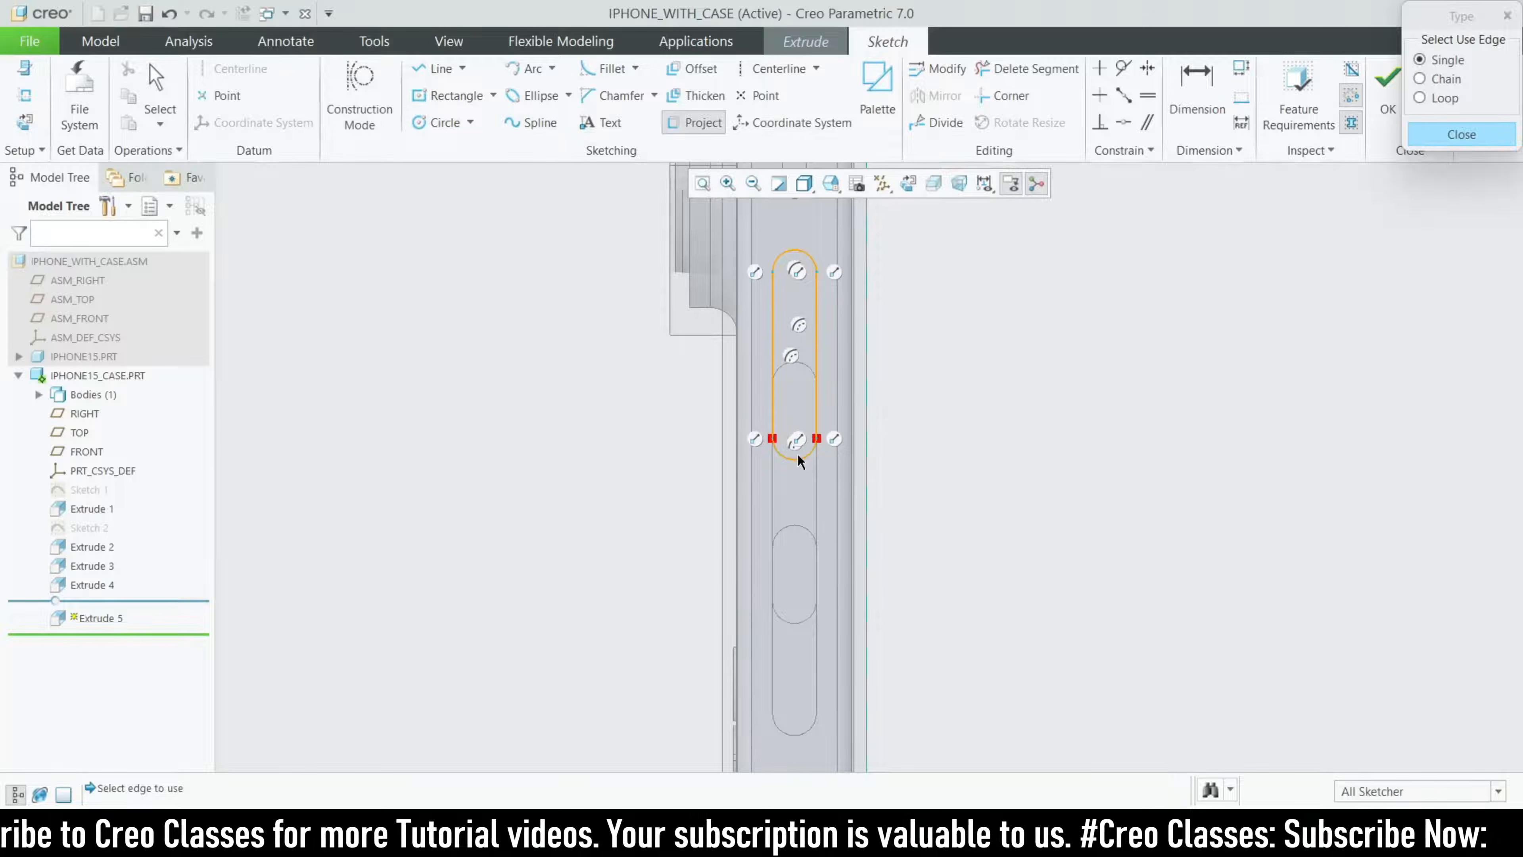
scroll(797, 456, up, 3)
scroll(795, 561, down, 2)
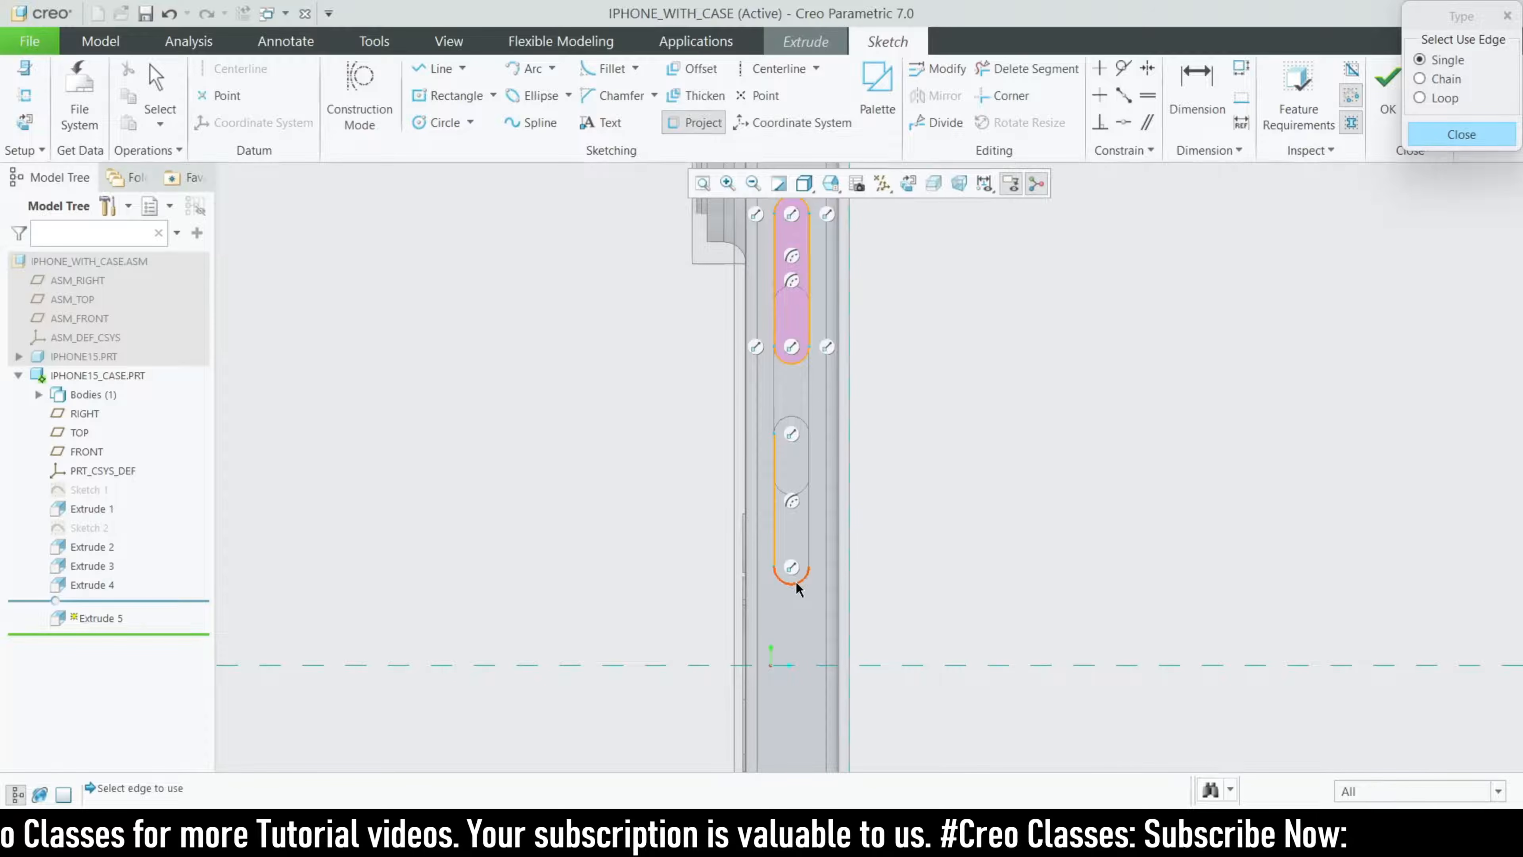
- Finish projecting the lower side-button outline into the sketch and complete the sketch
click(785, 427)
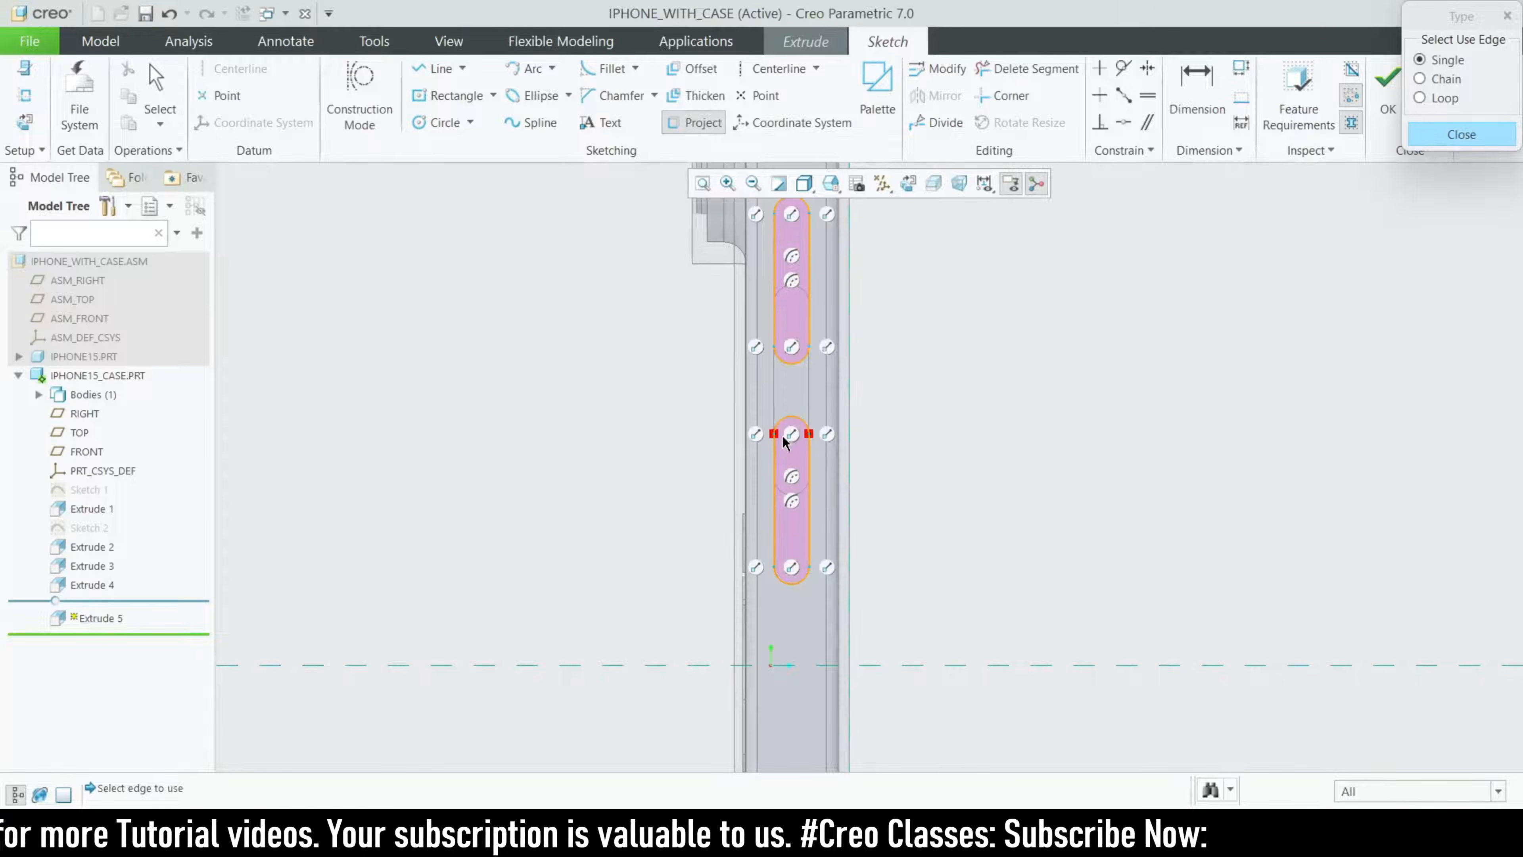
scroll(780, 456, up, 2)
scroll(746, 456, down, 2)
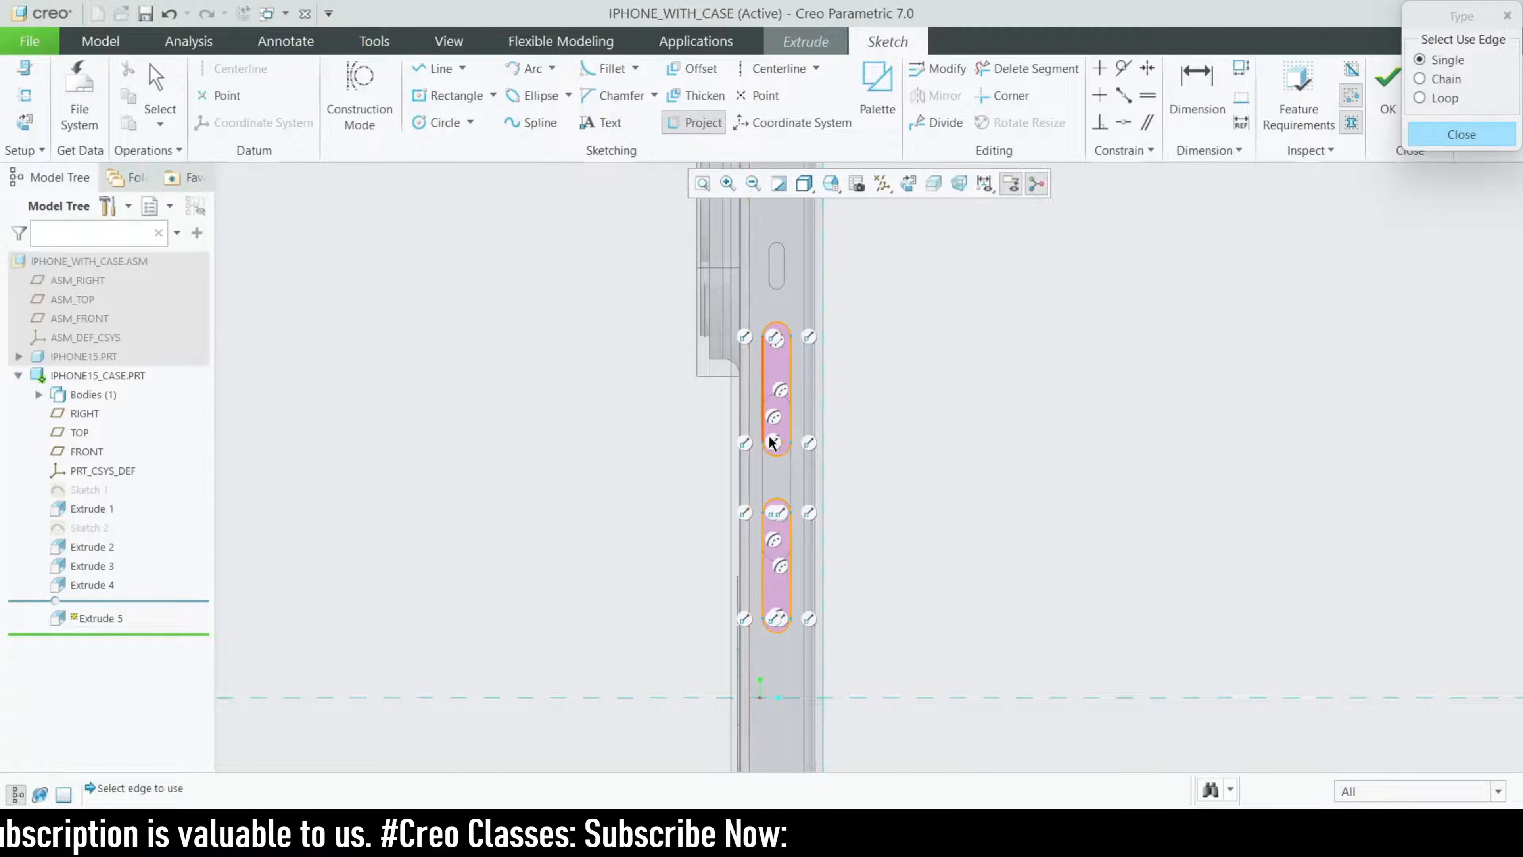
click(1427, 135)
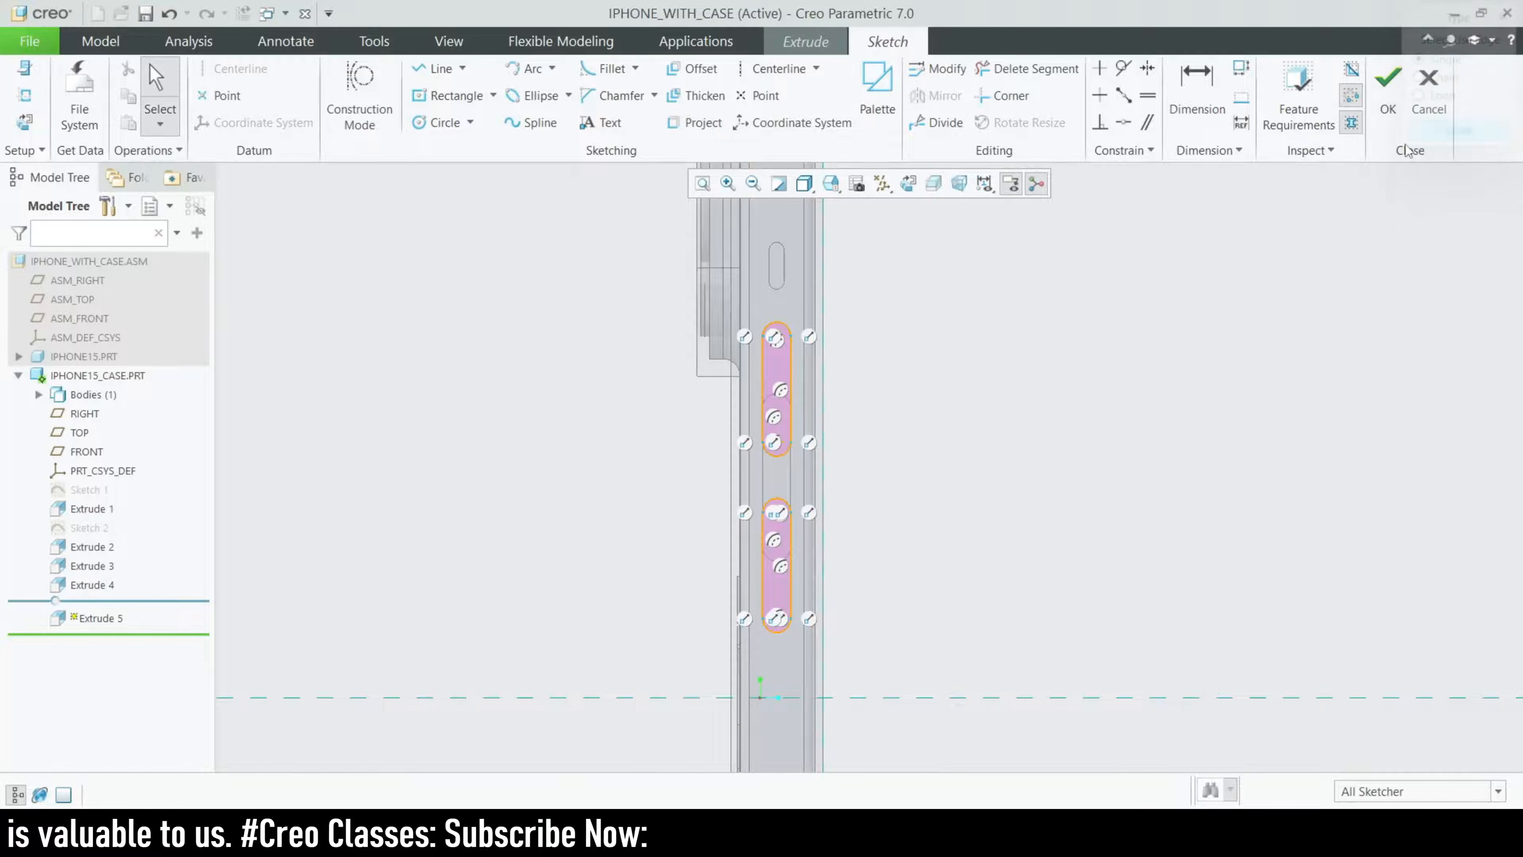
click(1374, 115)
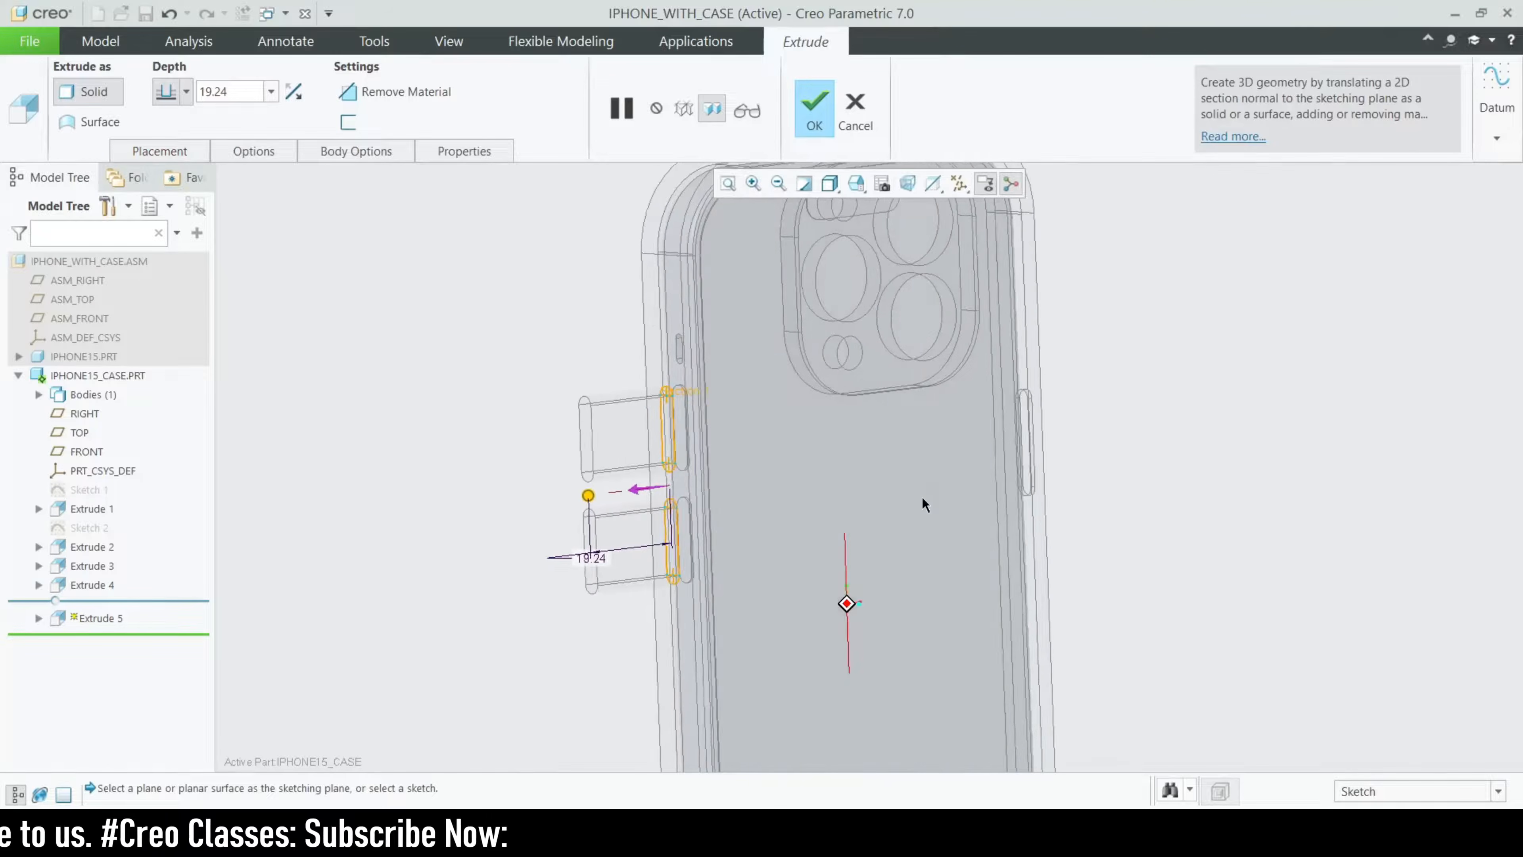
- Extrude the two projected side-button outlines outward with a depth of 1
text(1)
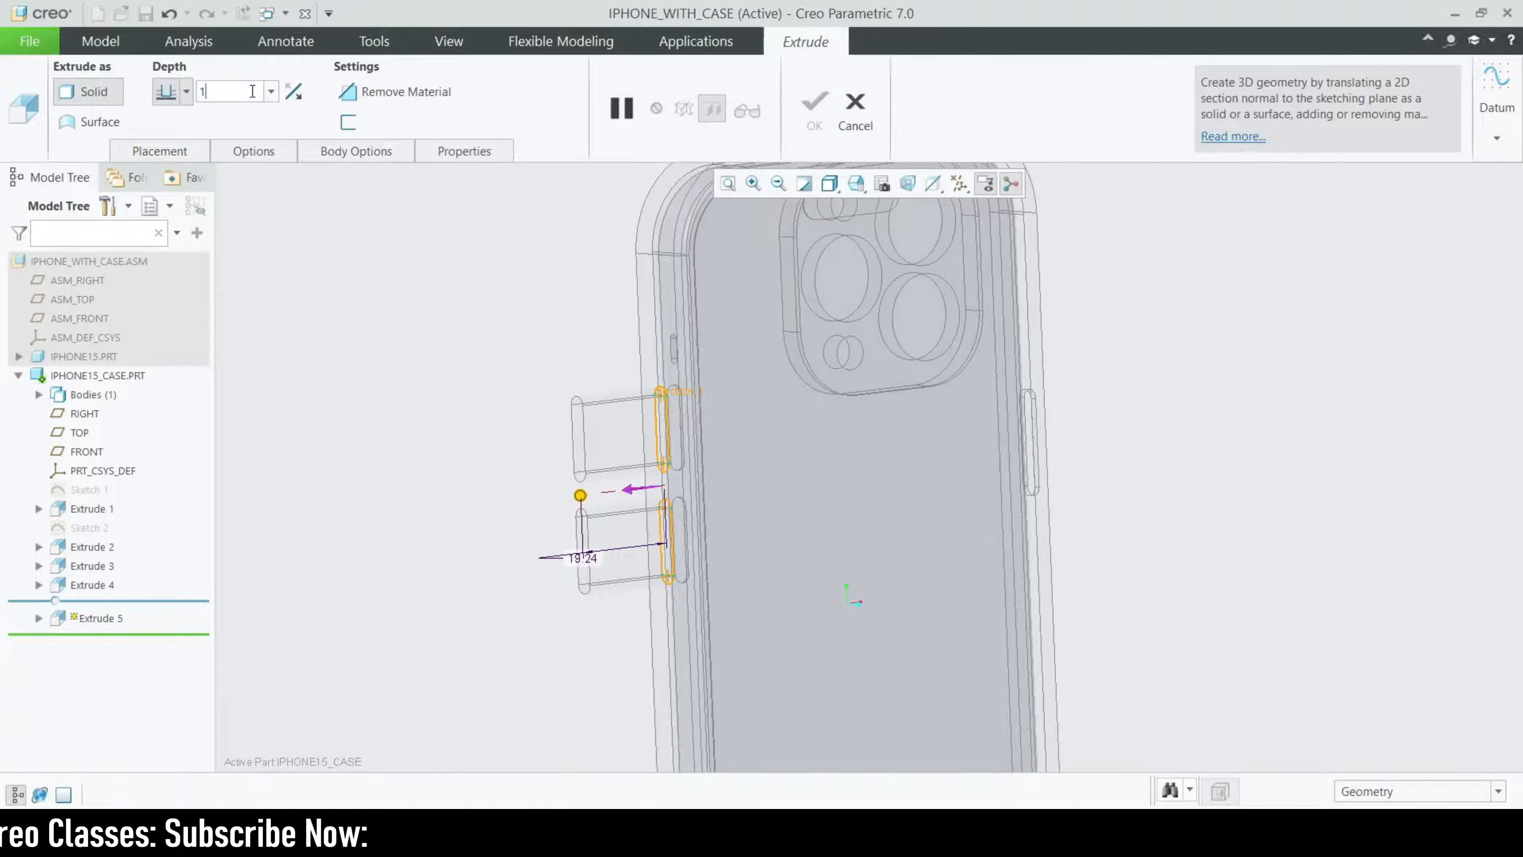
key(Return)
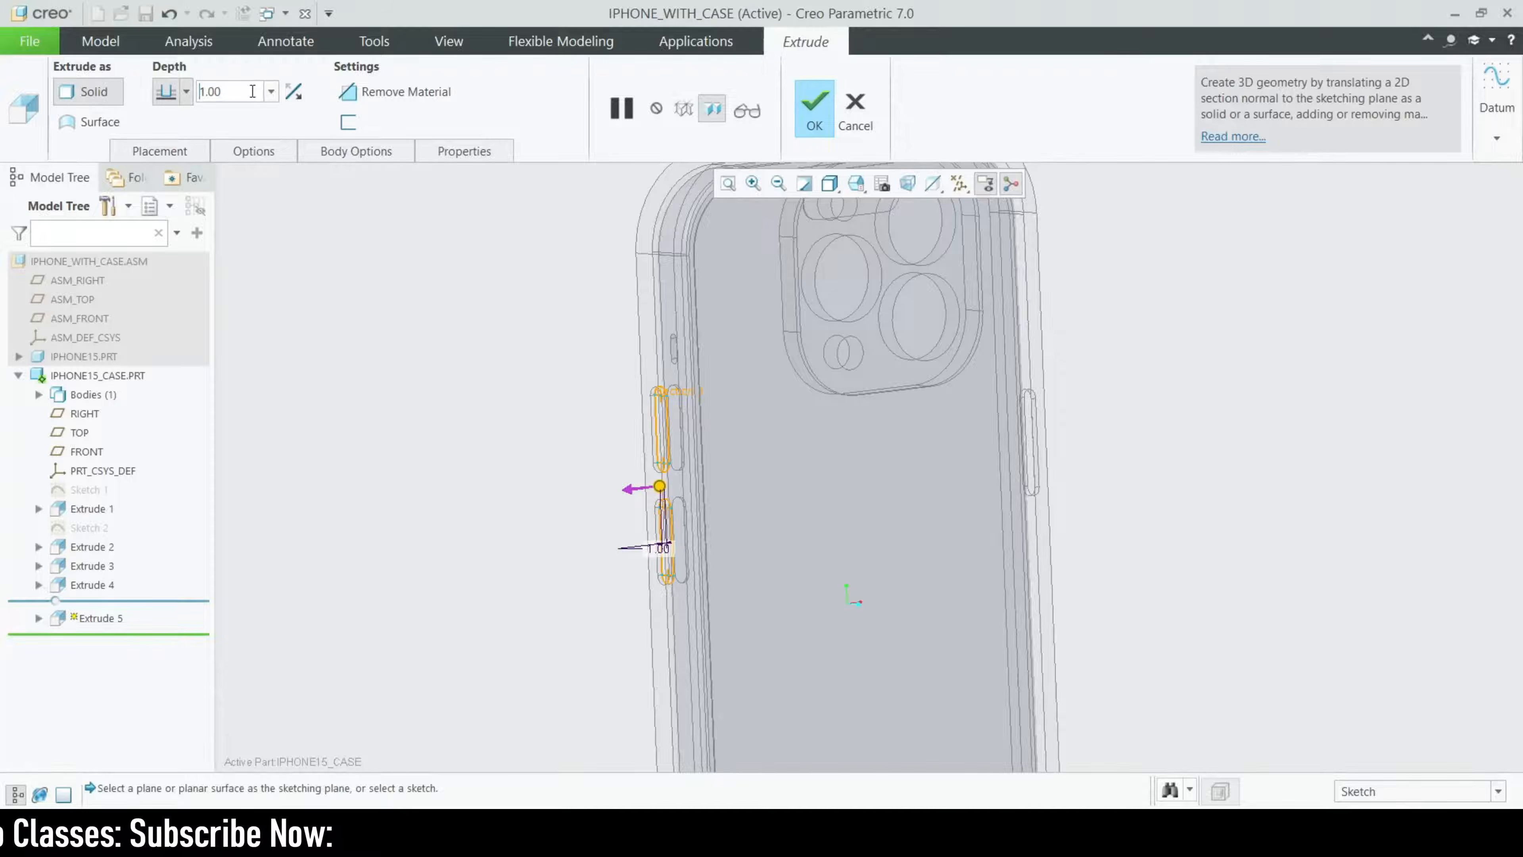
click(814, 114)
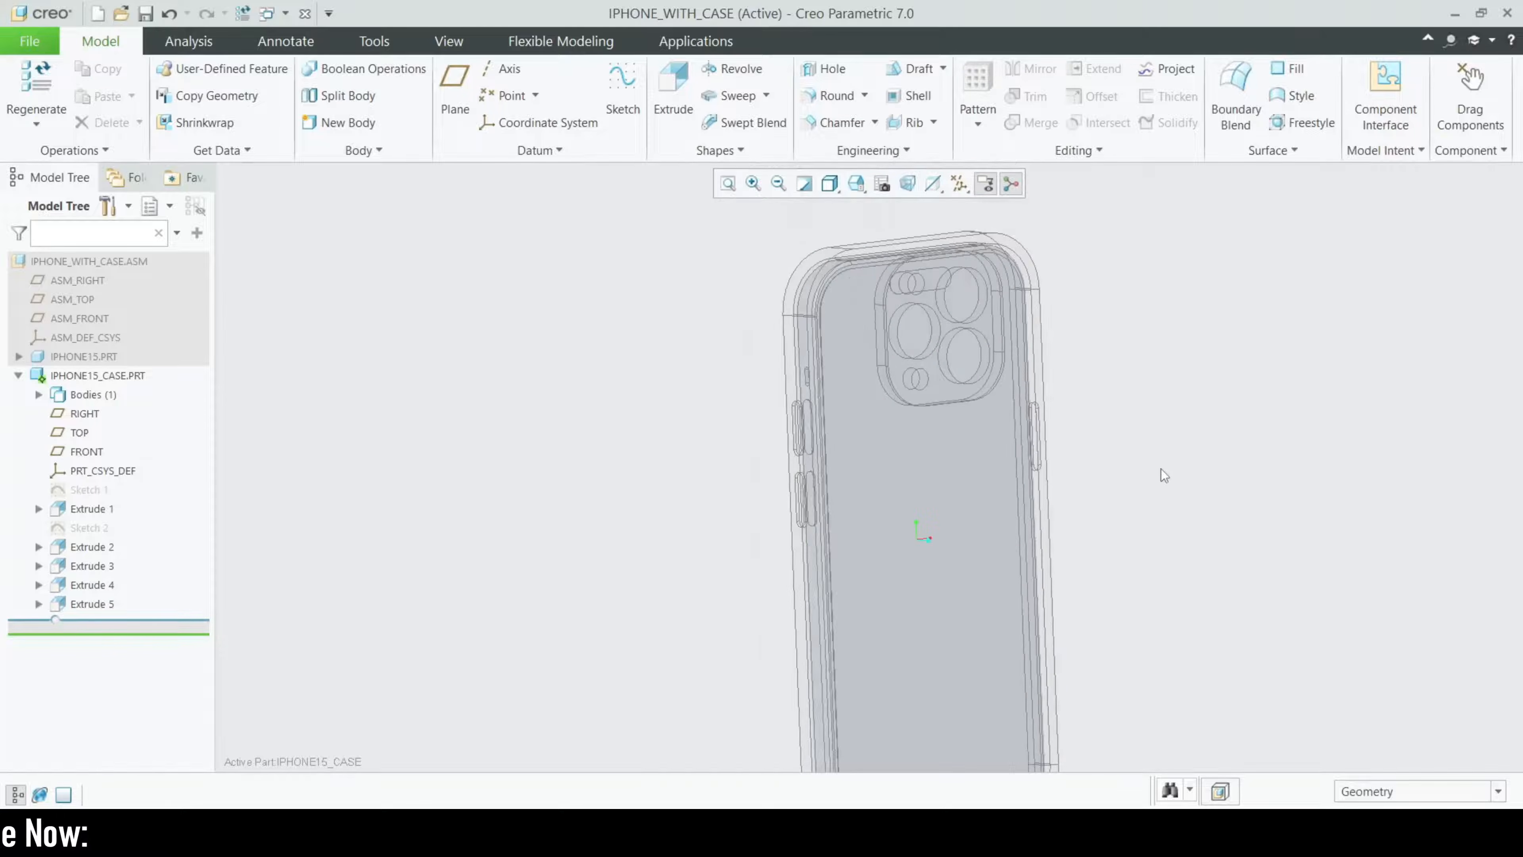
- Start an extrusion on the case's side face and project the small slot above the two buttons as its sketch
scroll(1088, 429, up, 3)
click(806, 336)
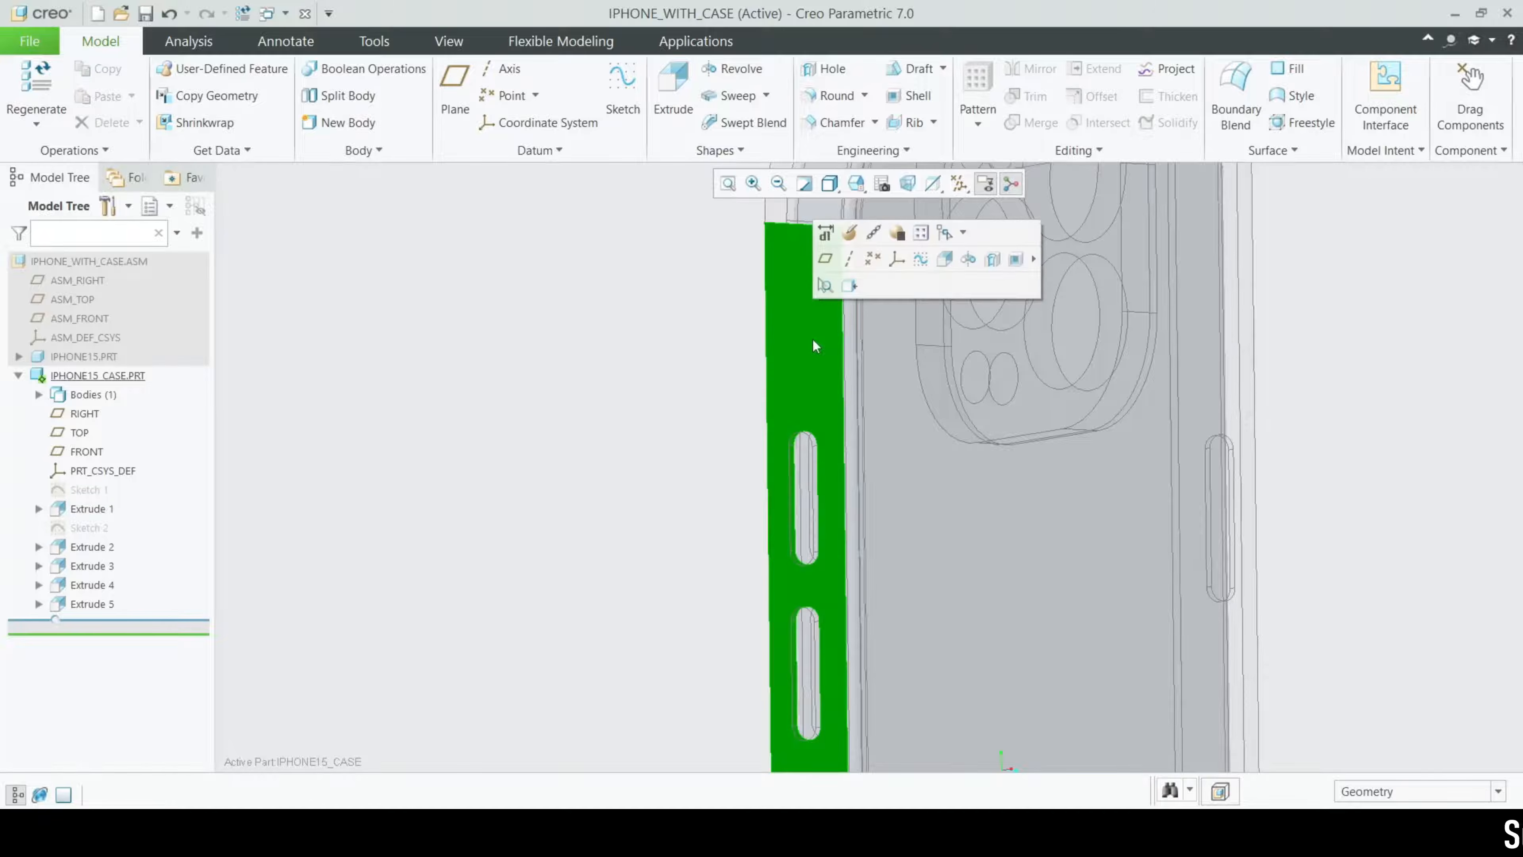
click(673, 90)
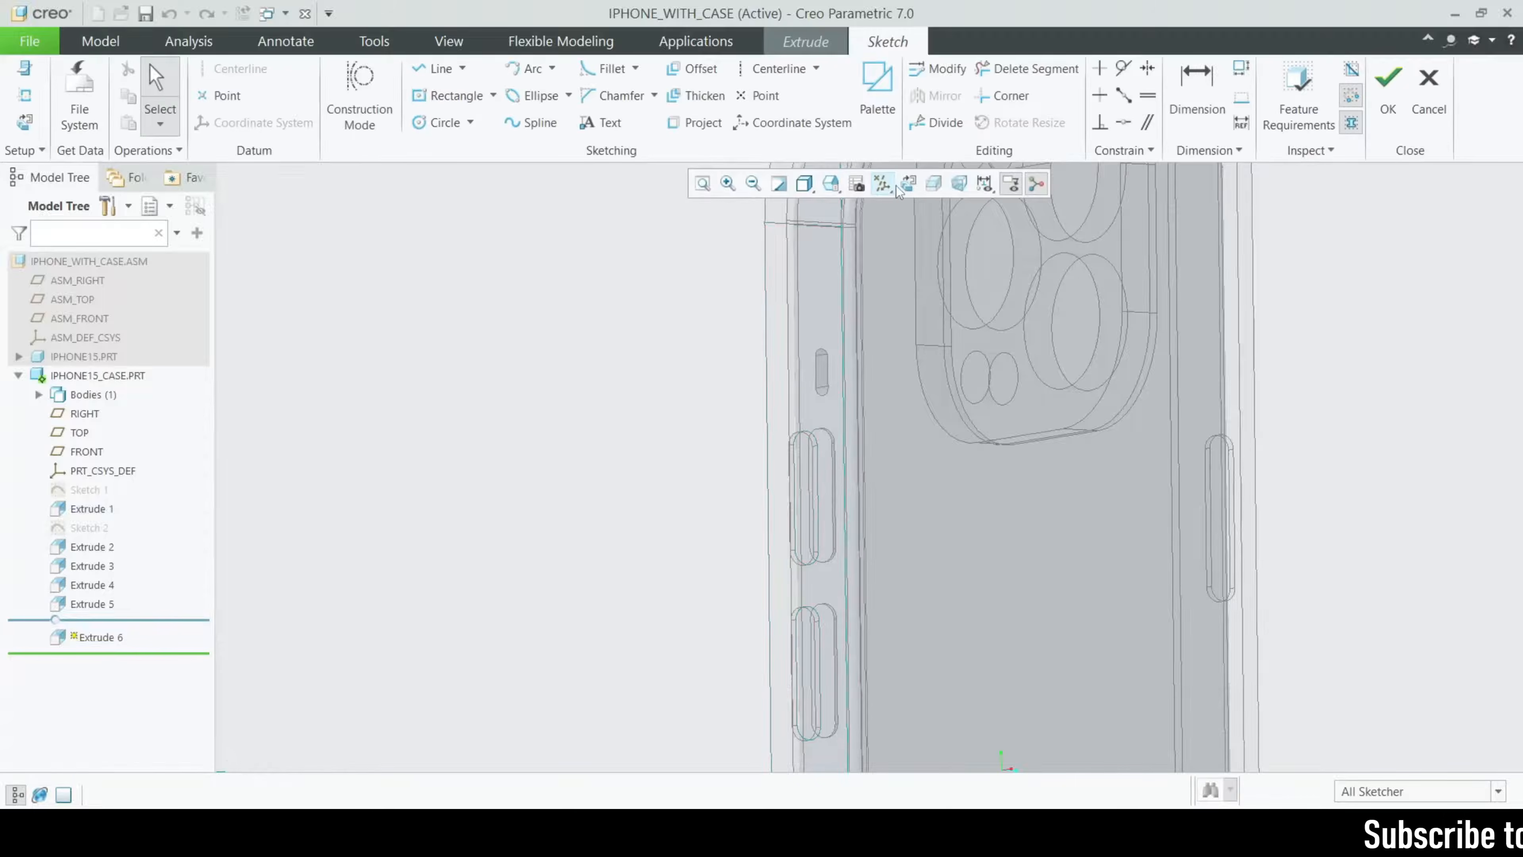
scroll(875, 326, down, 6)
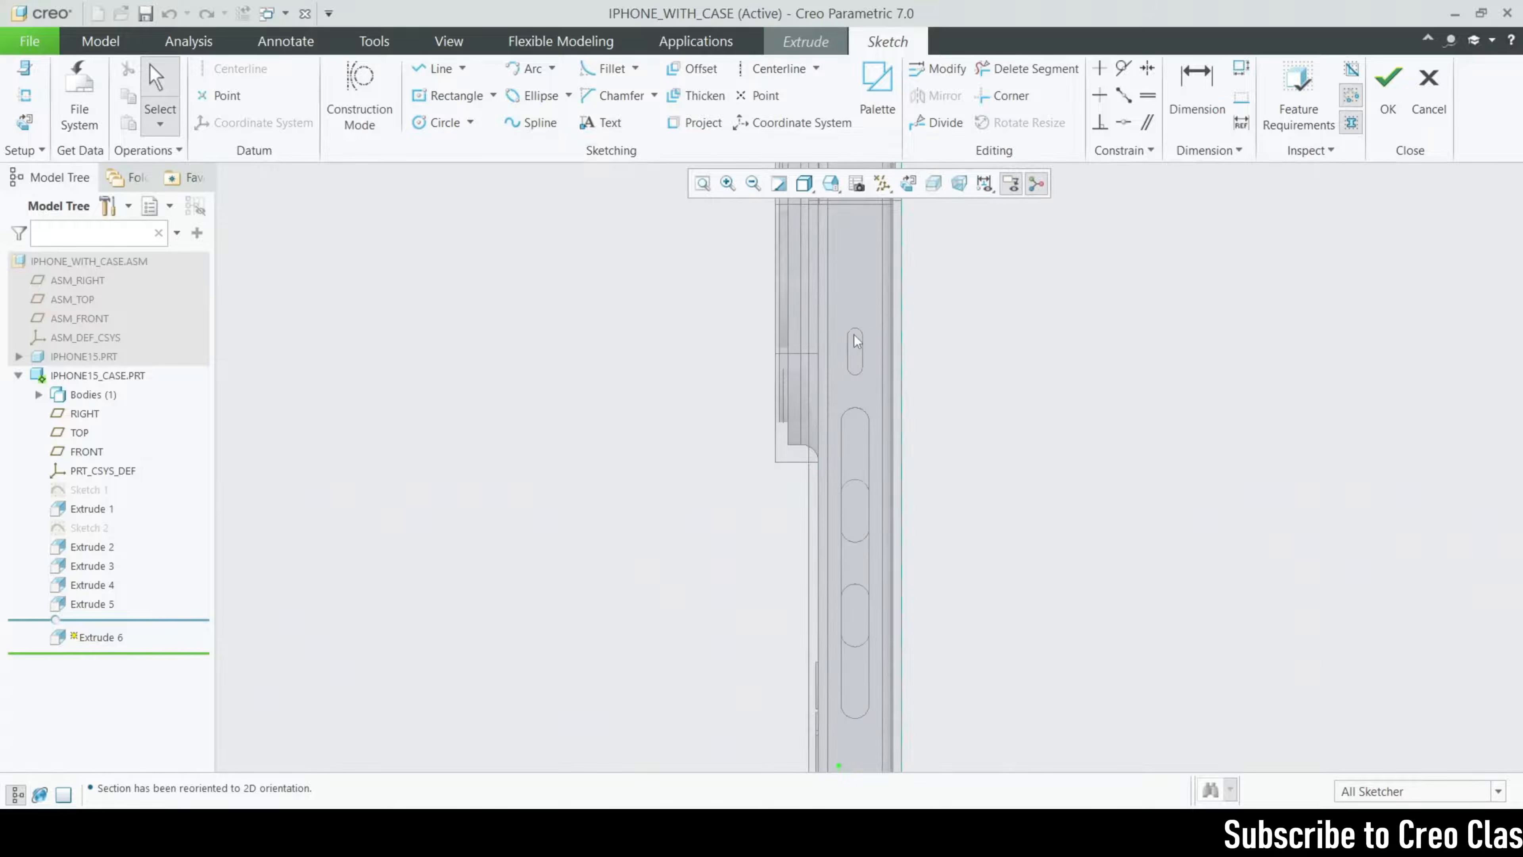
click(696, 123)
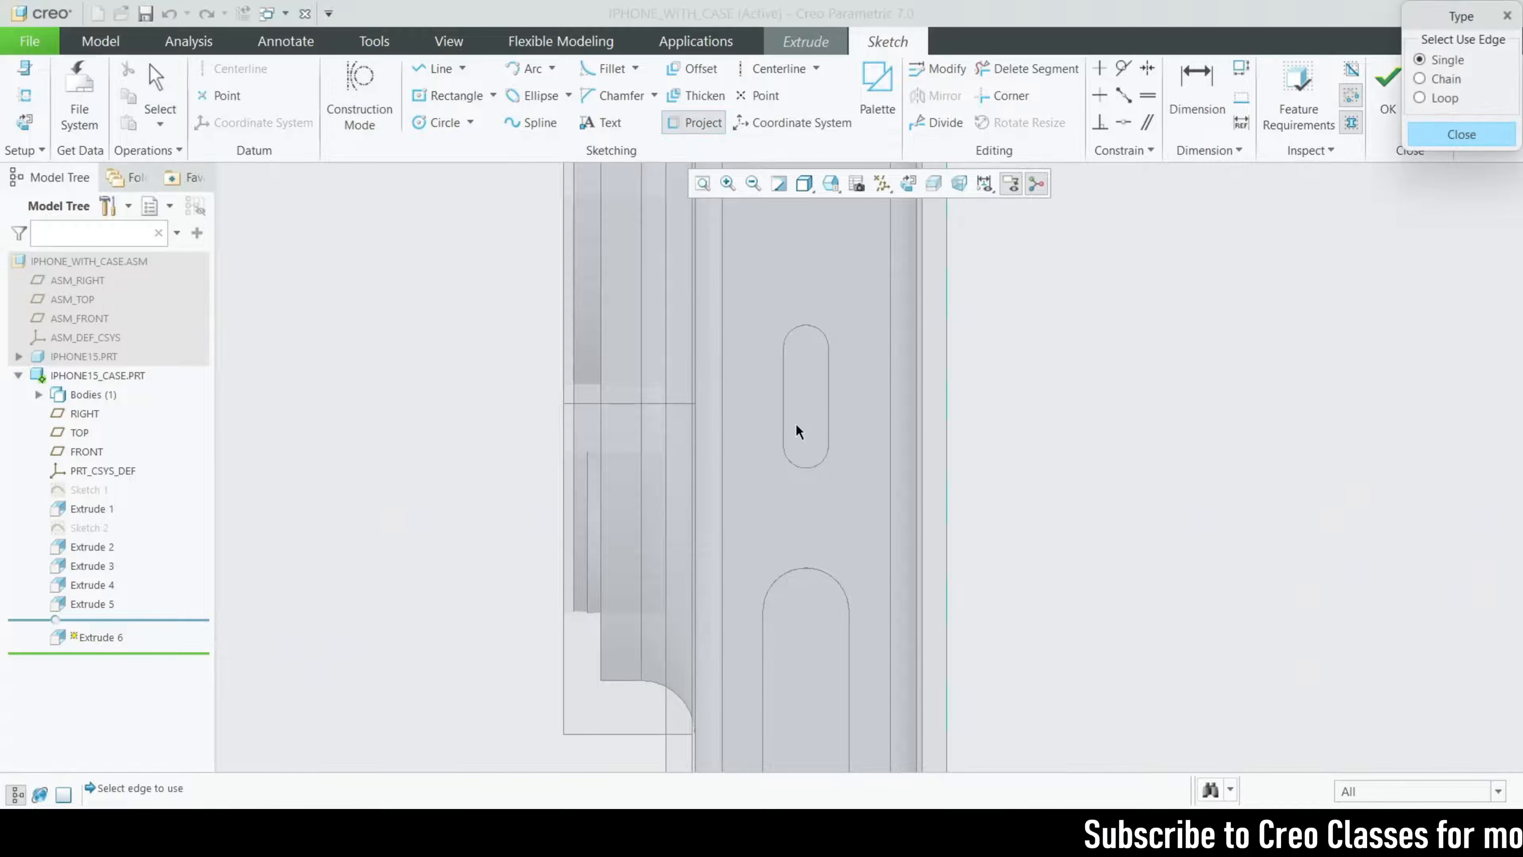
click(817, 467)
click(828, 427)
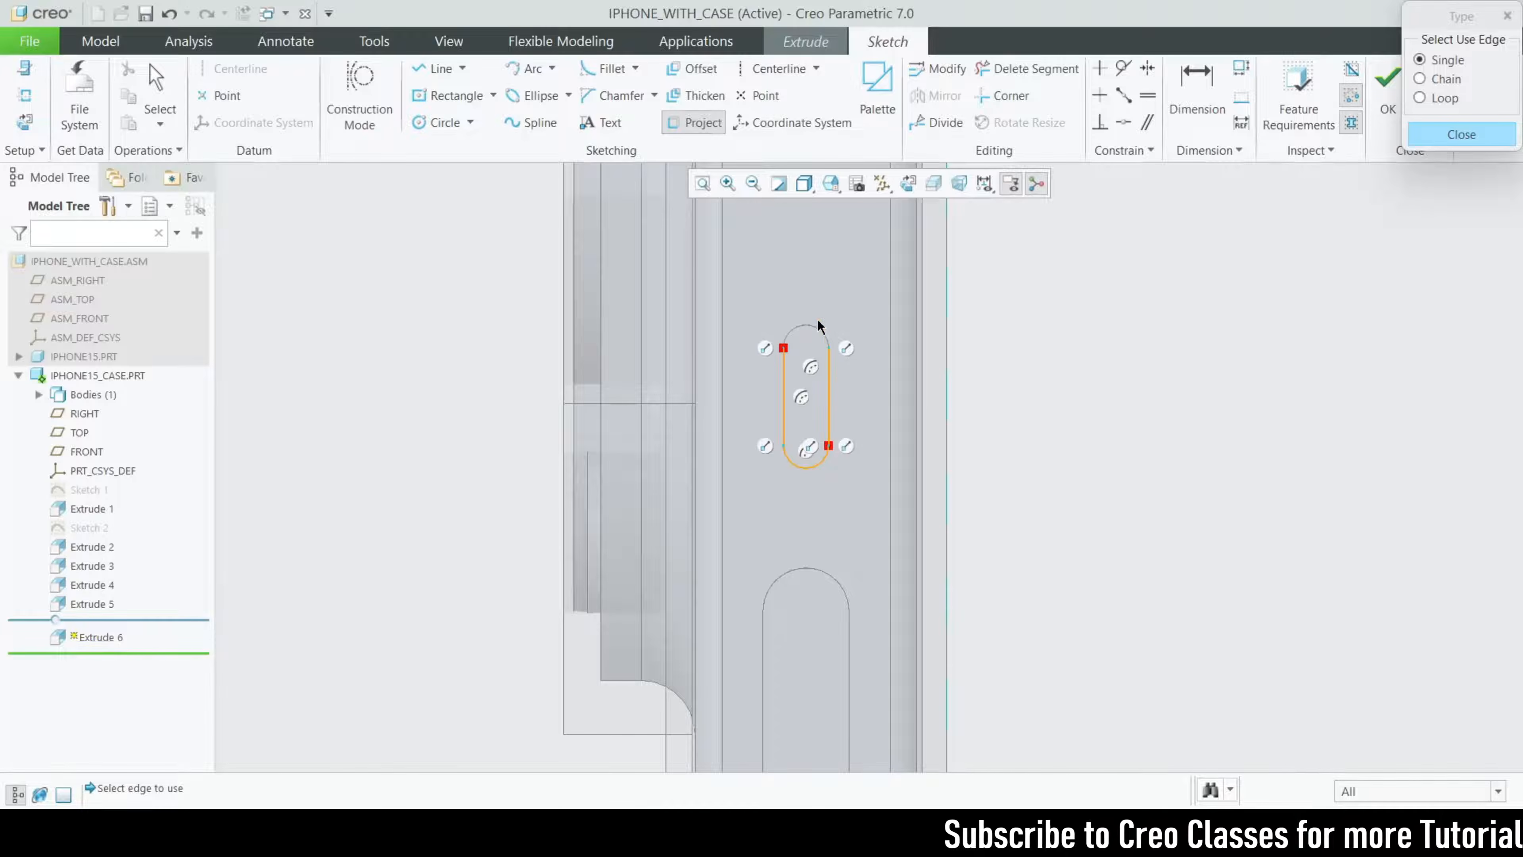
click(817, 332)
click(1474, 139)
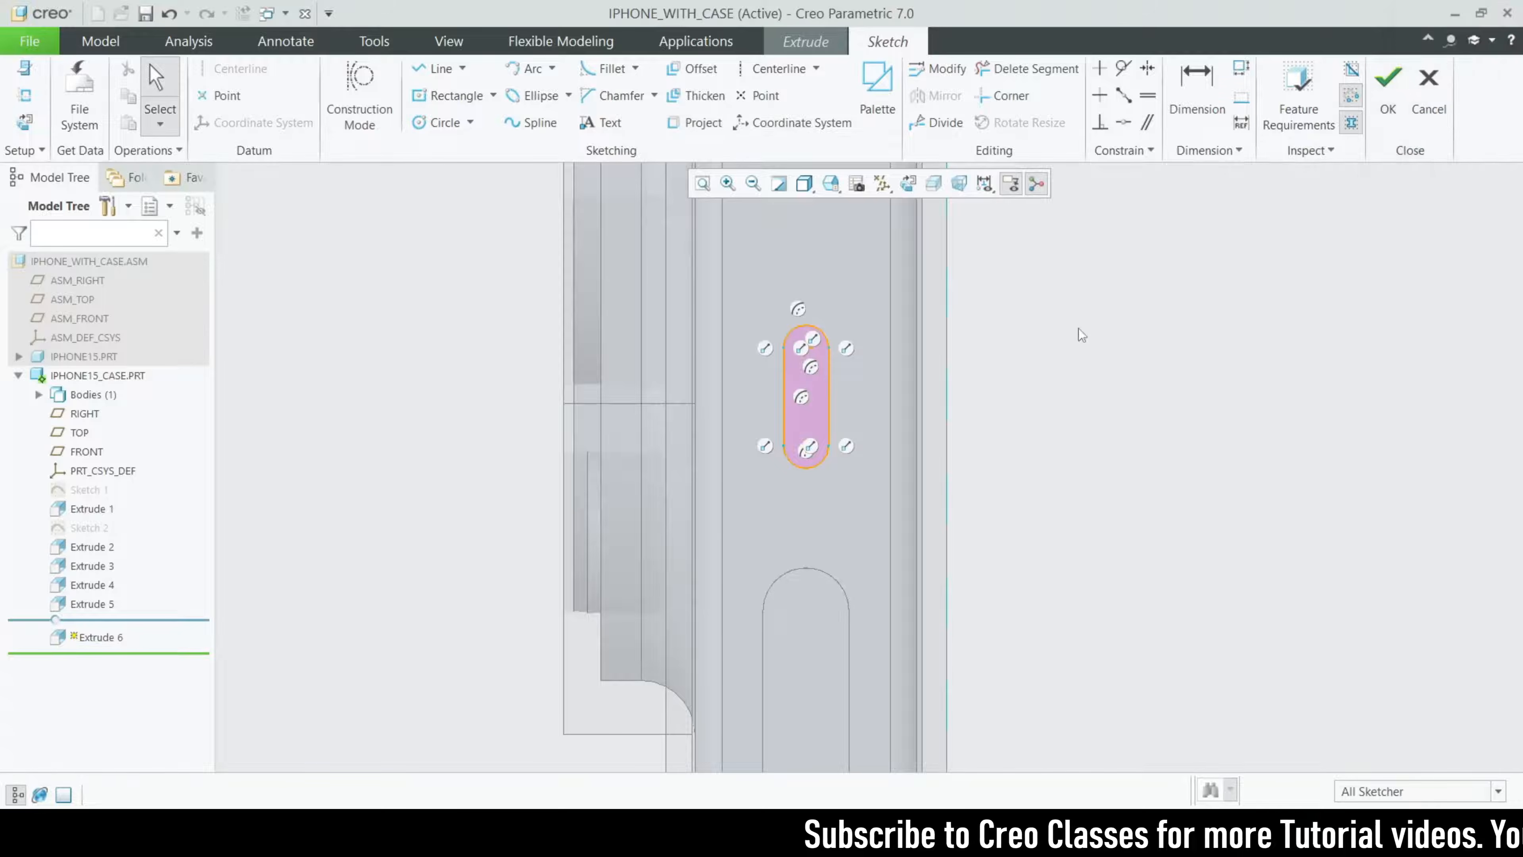
click(1386, 81)
- Reverse the small slot's extrusion into the case wall so that it removes material
scroll(971, 453, up, 3)
middle_drag(971, 454, 866, 503)
scroll(866, 502, up, 2)
scroll(543, 580, down, 4)
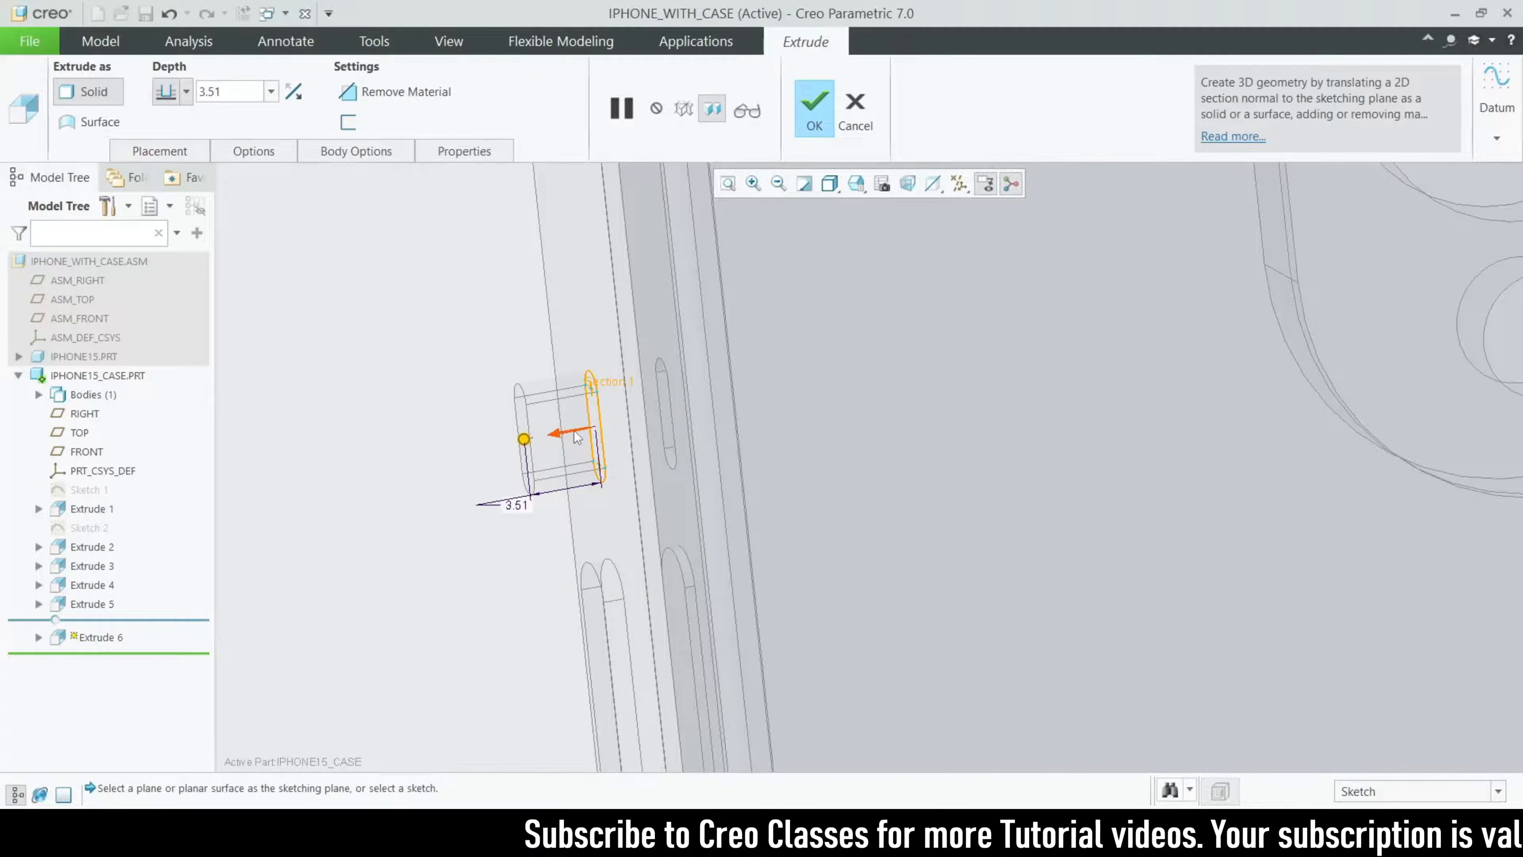
click(574, 435)
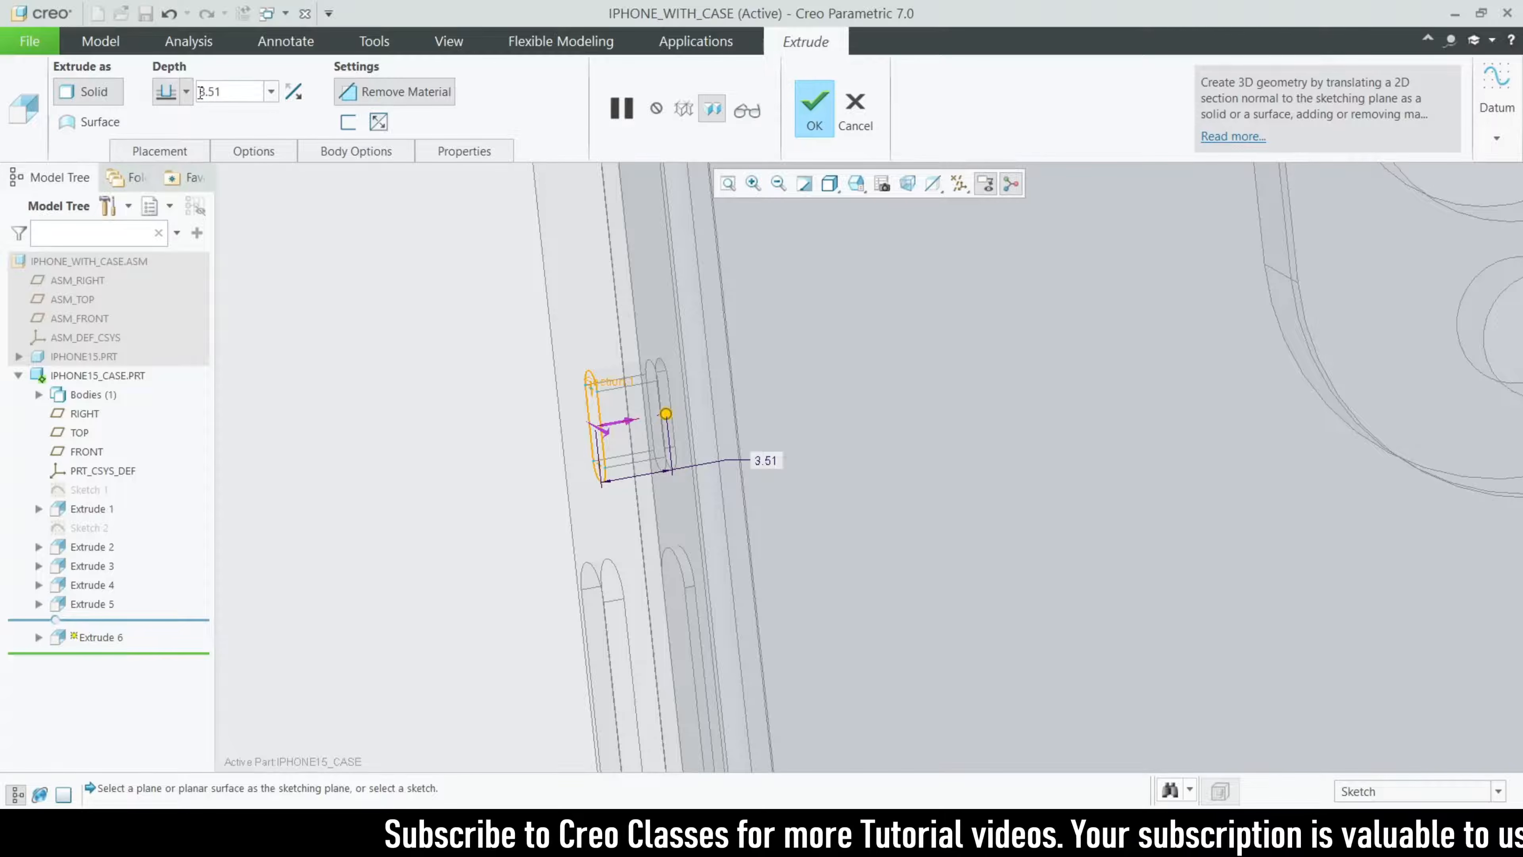
click(186, 92)
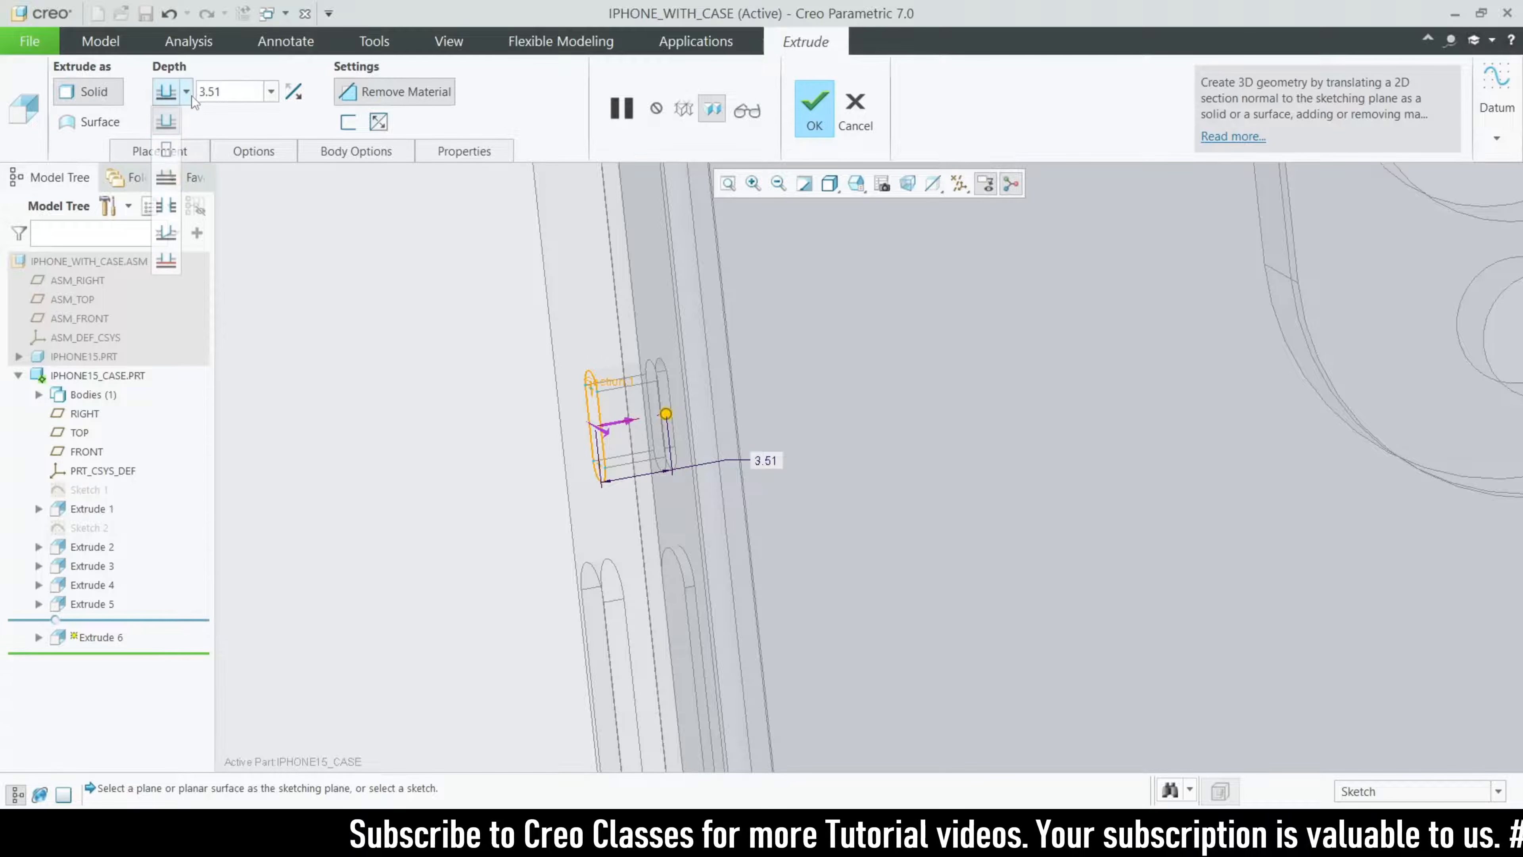
click(168, 263)
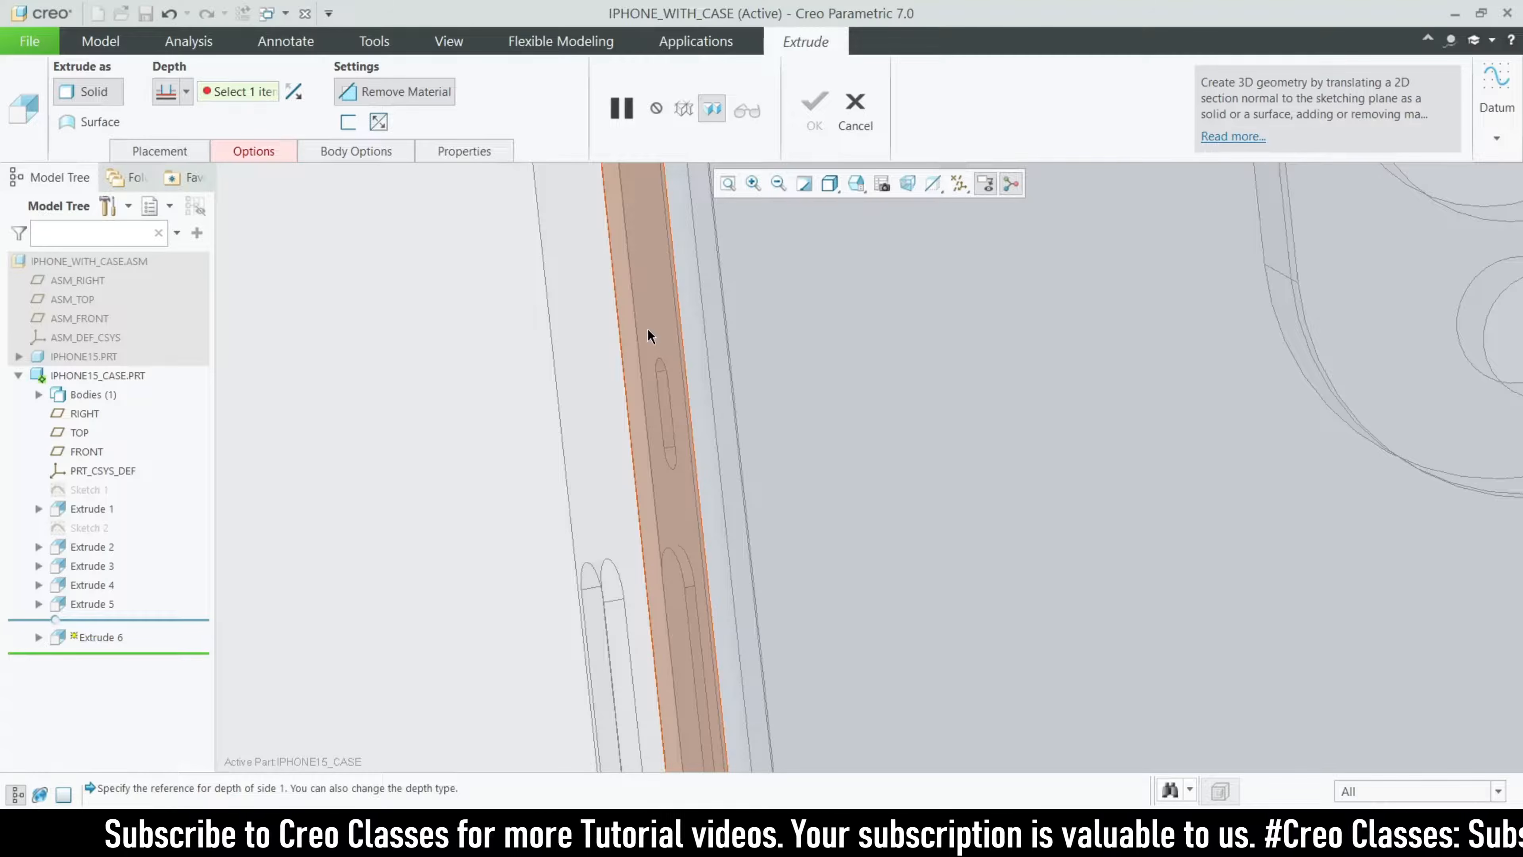
click(186, 92)
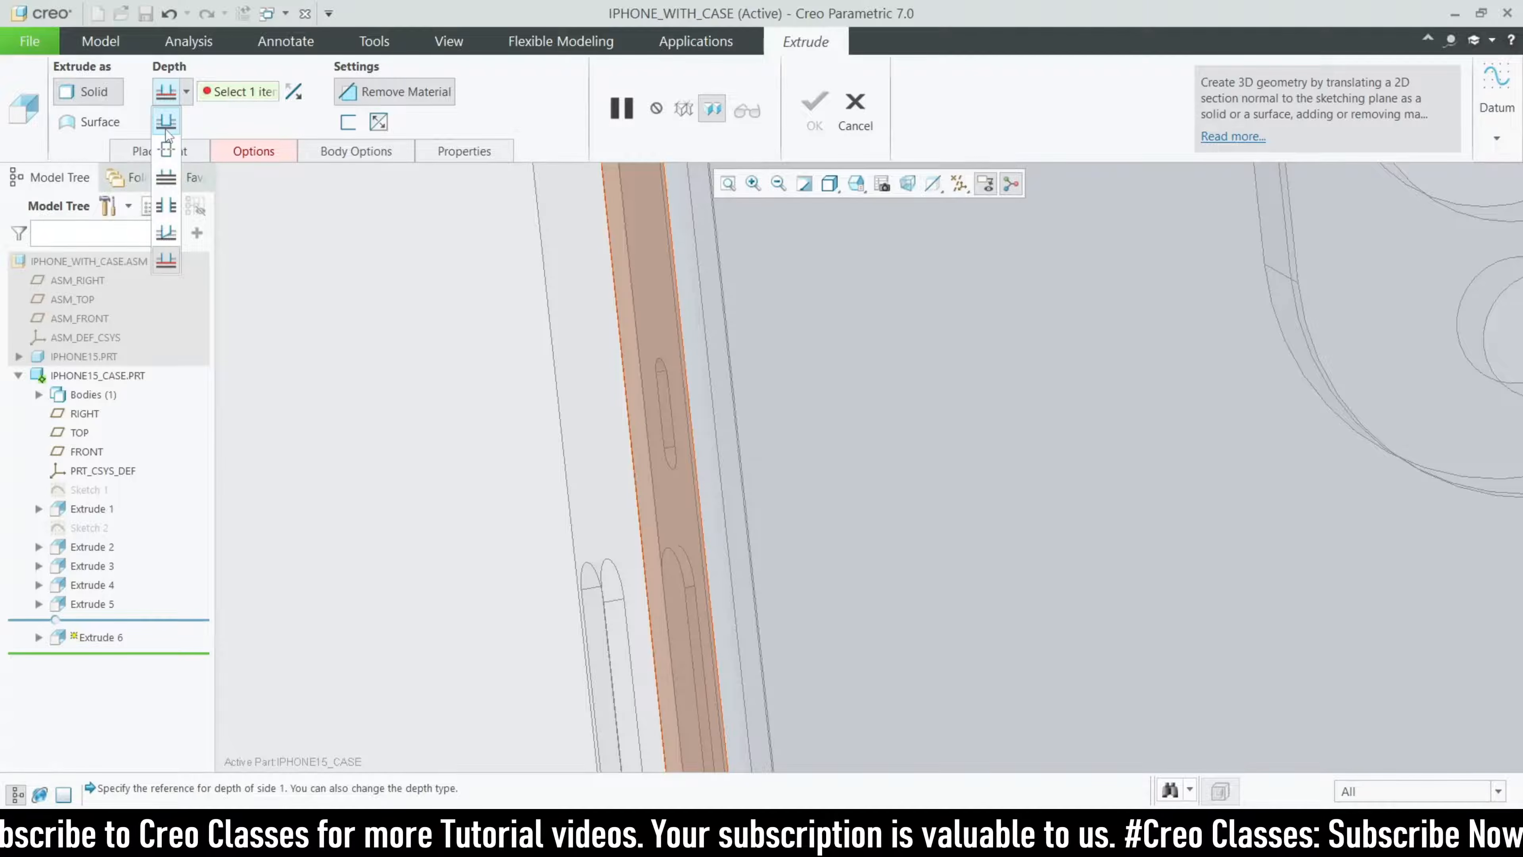
click(166, 129)
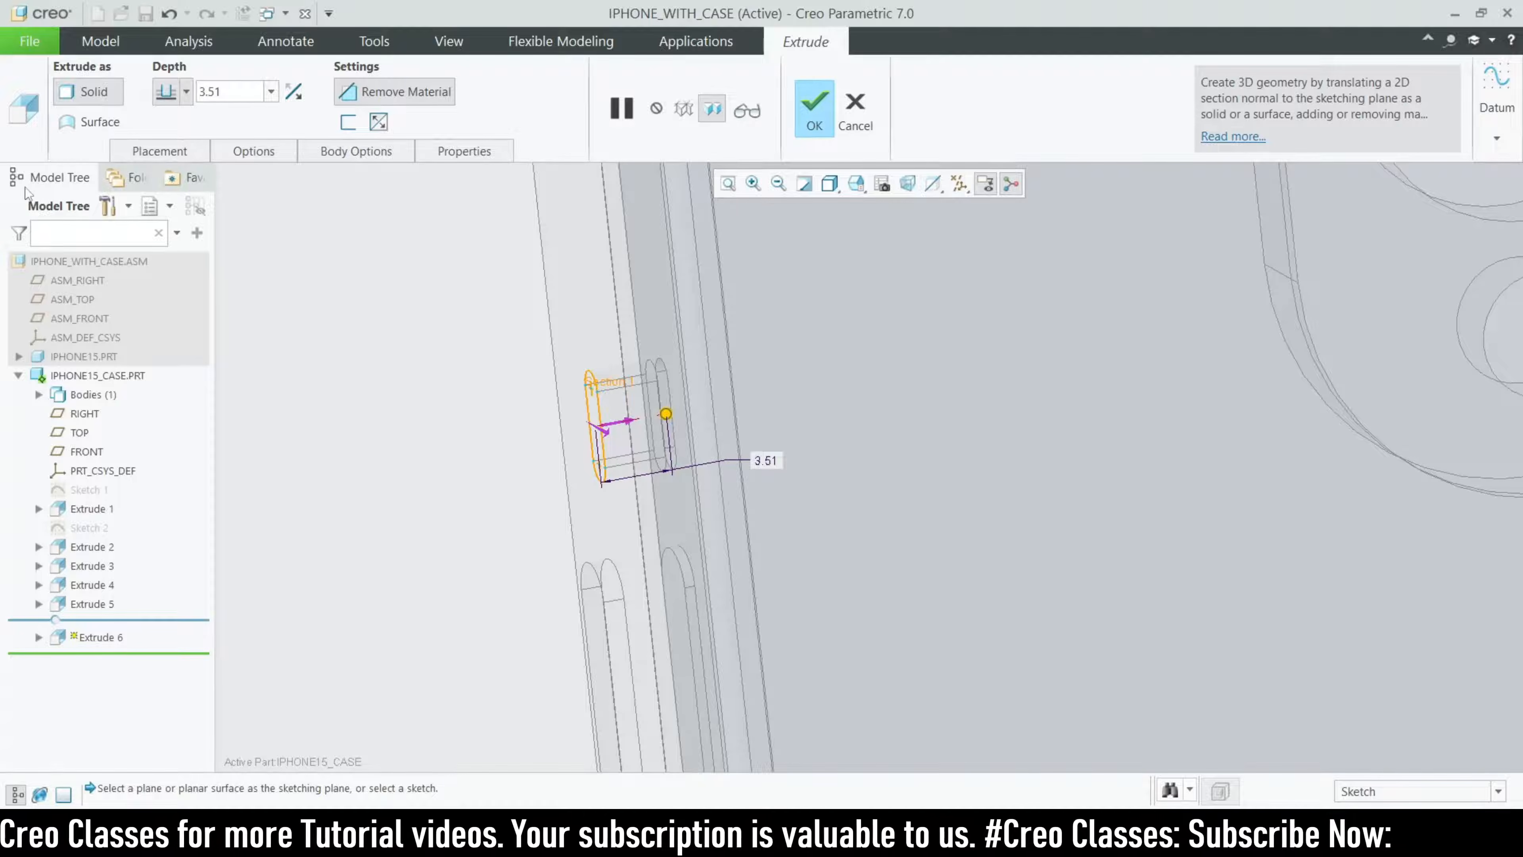
- Set the small slot cut's depth to 3
click(233, 93)
text(3)
key(Return)
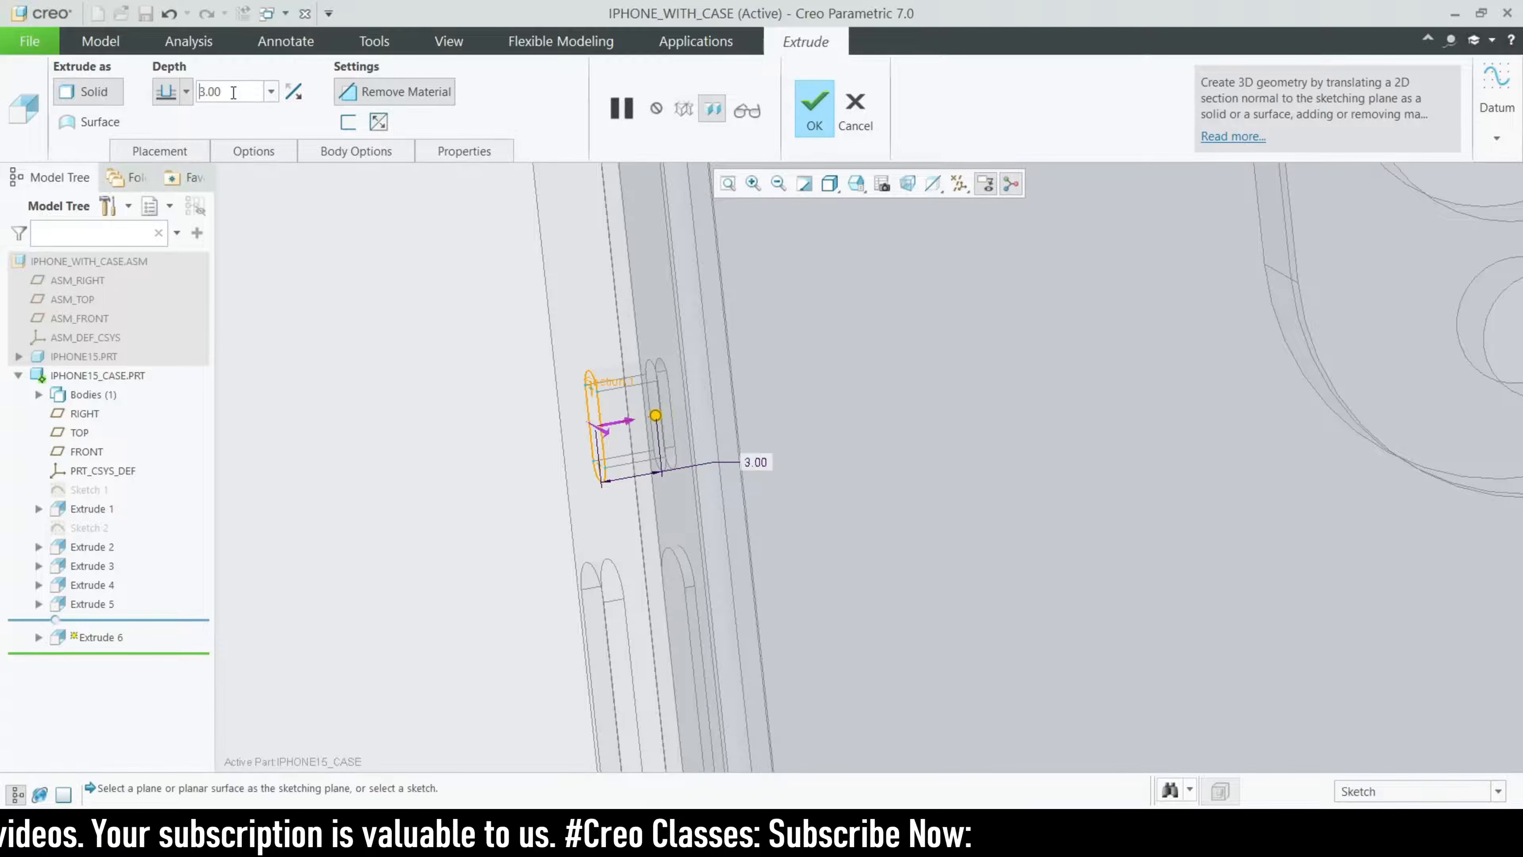
- Lengthen the small slot's cut through the case wall to a depth of 3.90 and complete the extrusion
scroll(497, 360, up, 2)
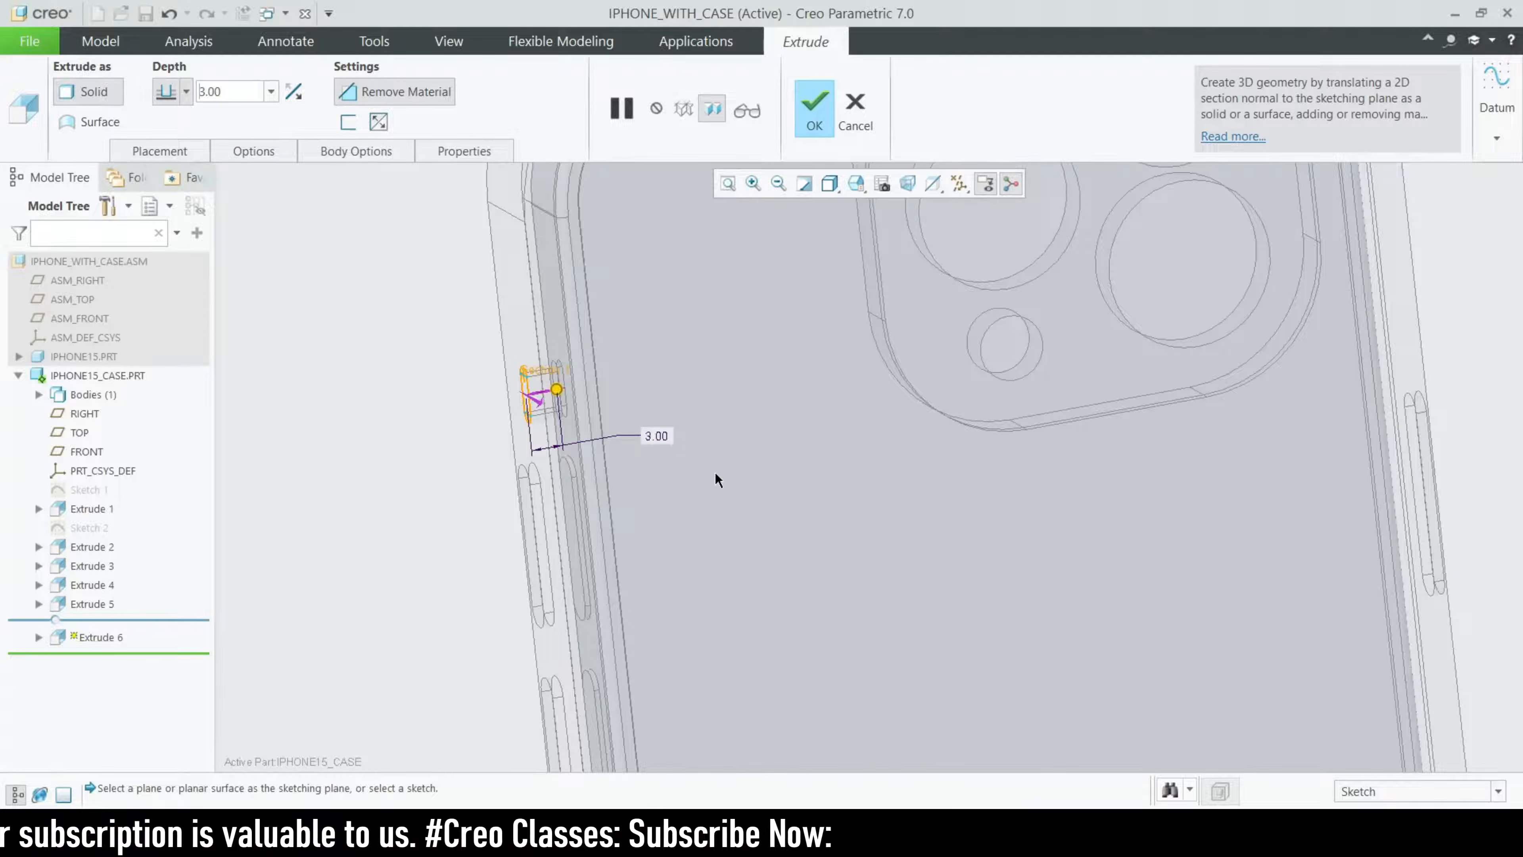
middle_drag(715, 472, 839, 415)
scroll(958, 296, down, 3)
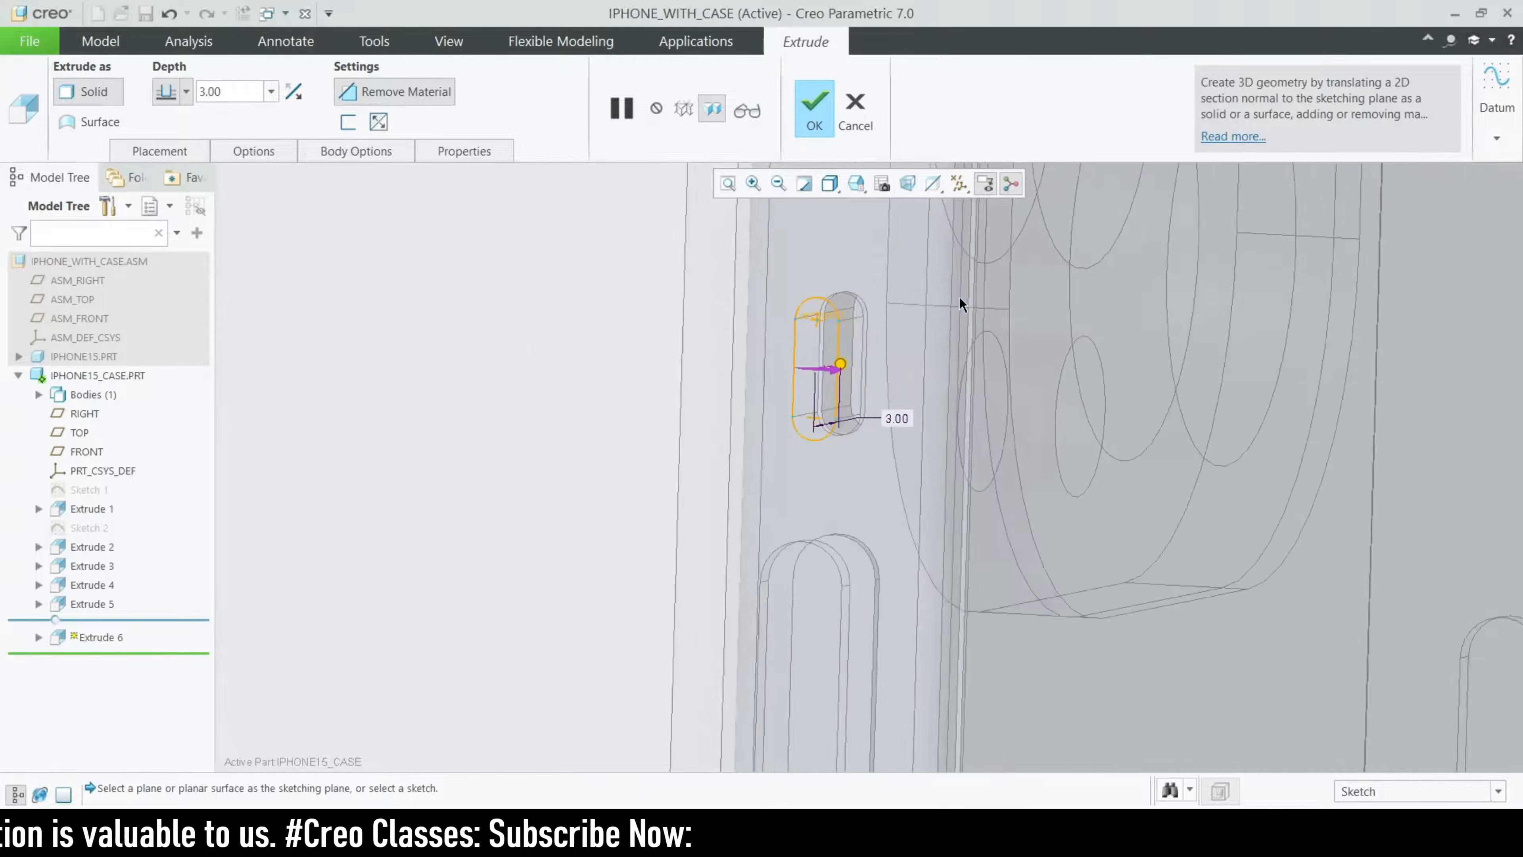
scroll(959, 296, down, 2)
scroll(732, 469, up, 5)
middle_drag(732, 471, 617, 465)
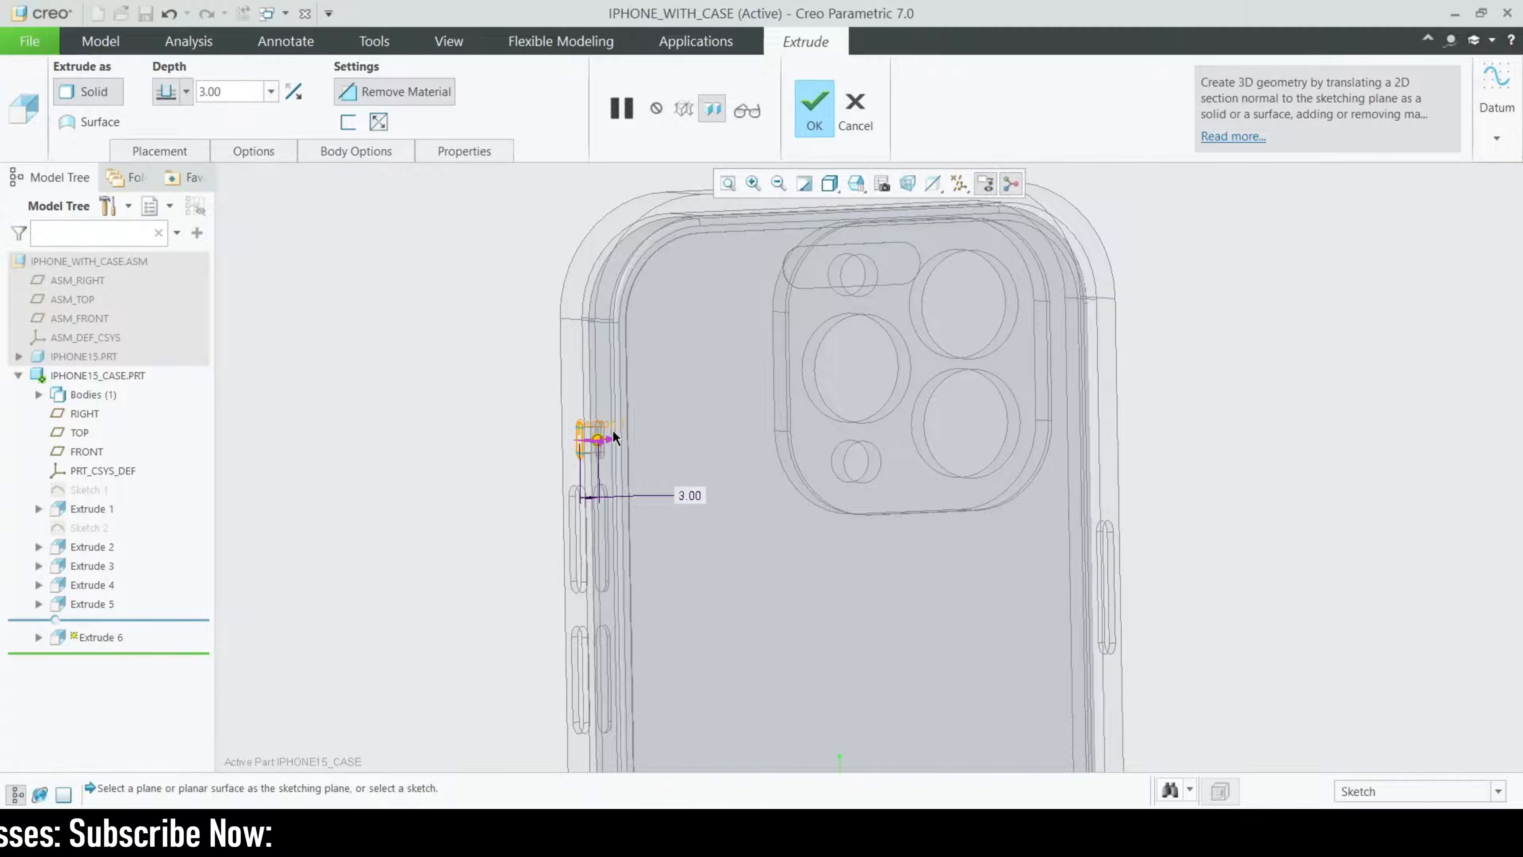
scroll(586, 436, down, 3)
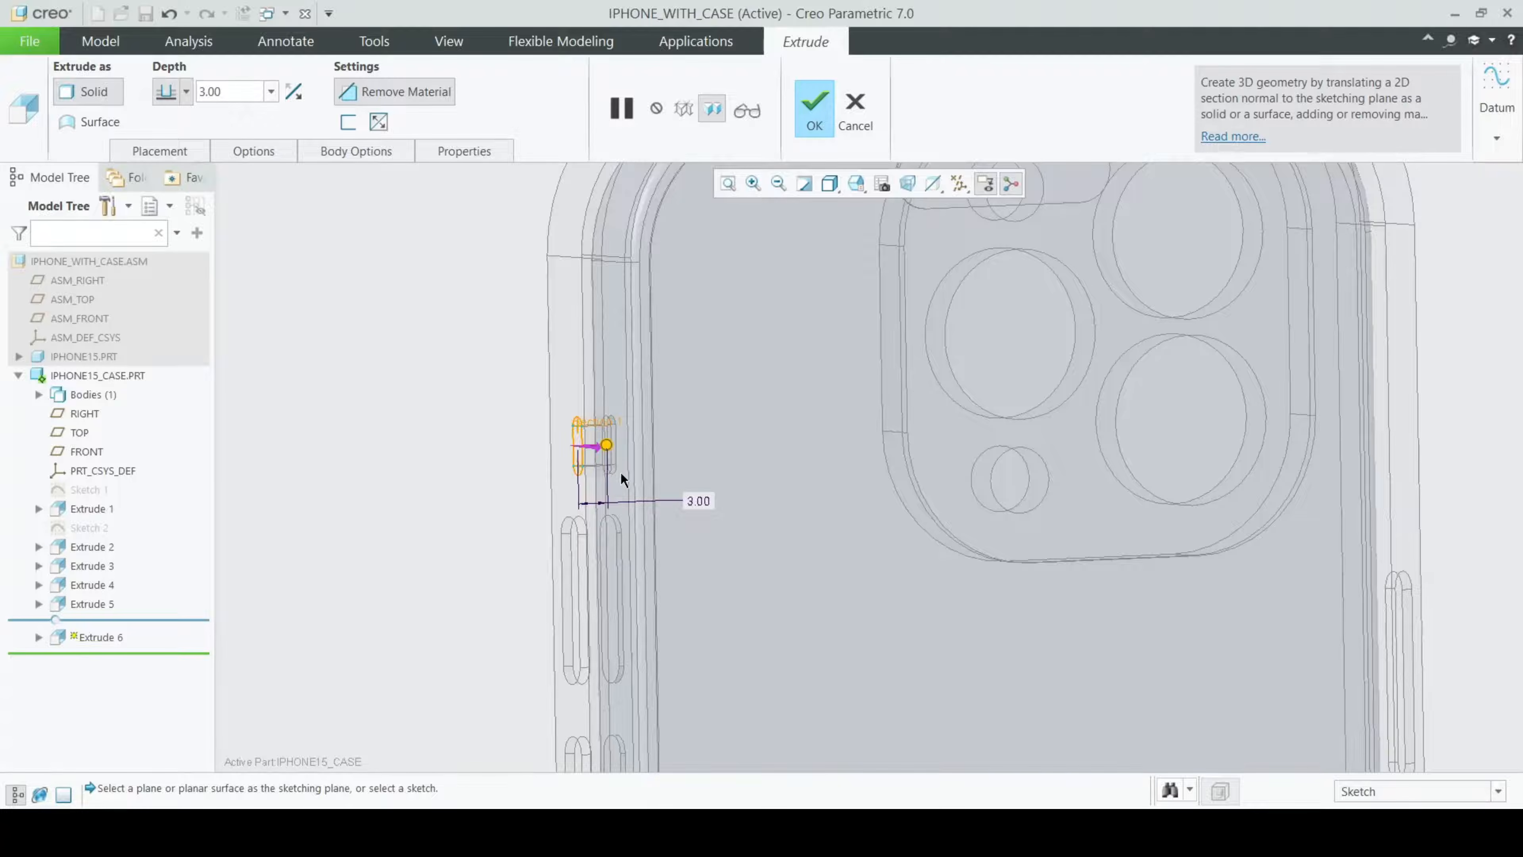
scroll(621, 472, down, 1)
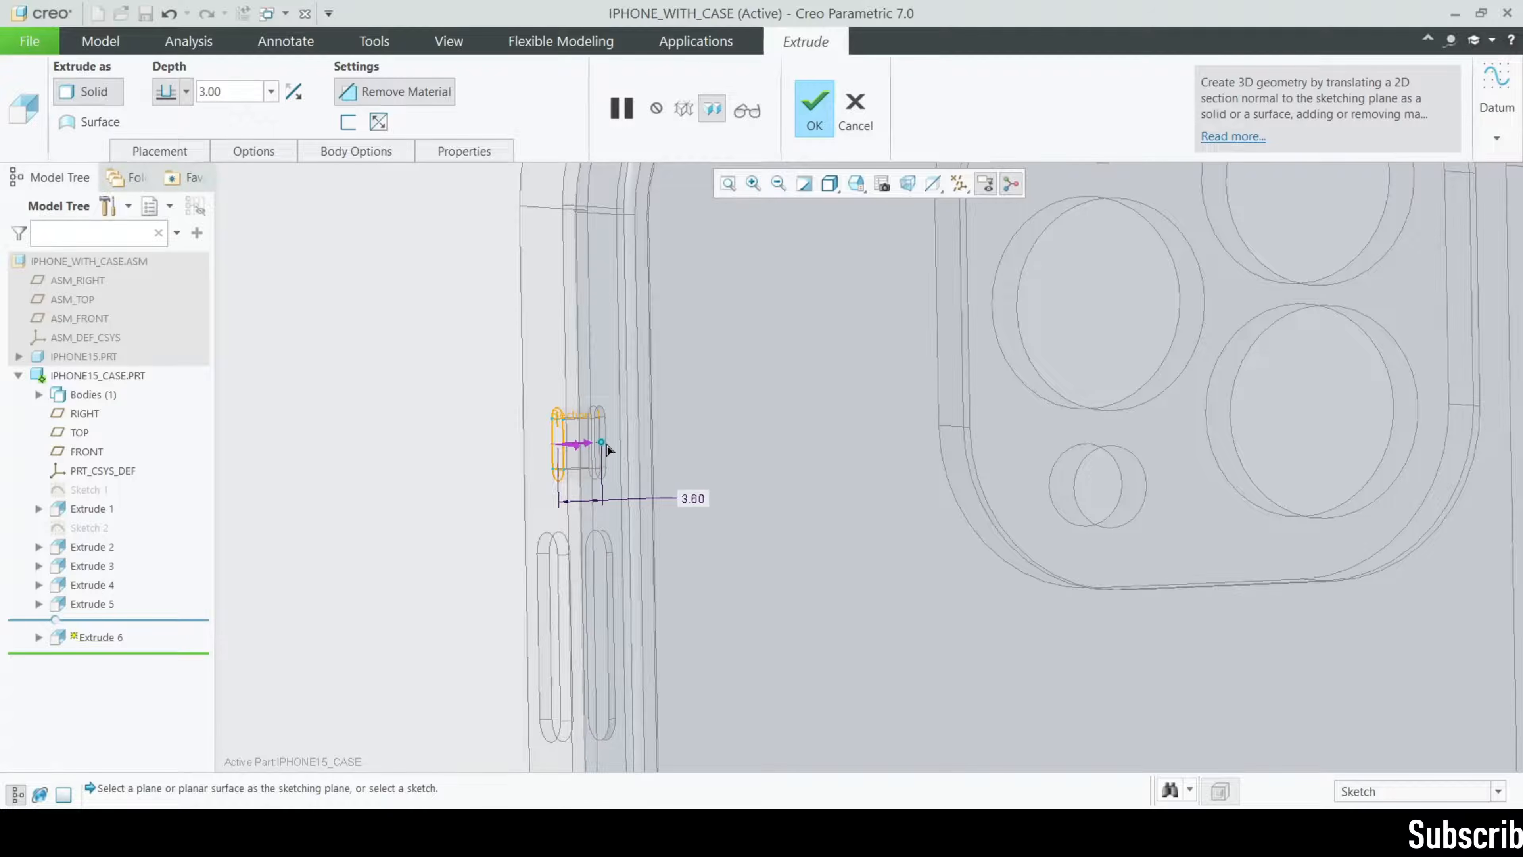
scroll(614, 447, down, 3)
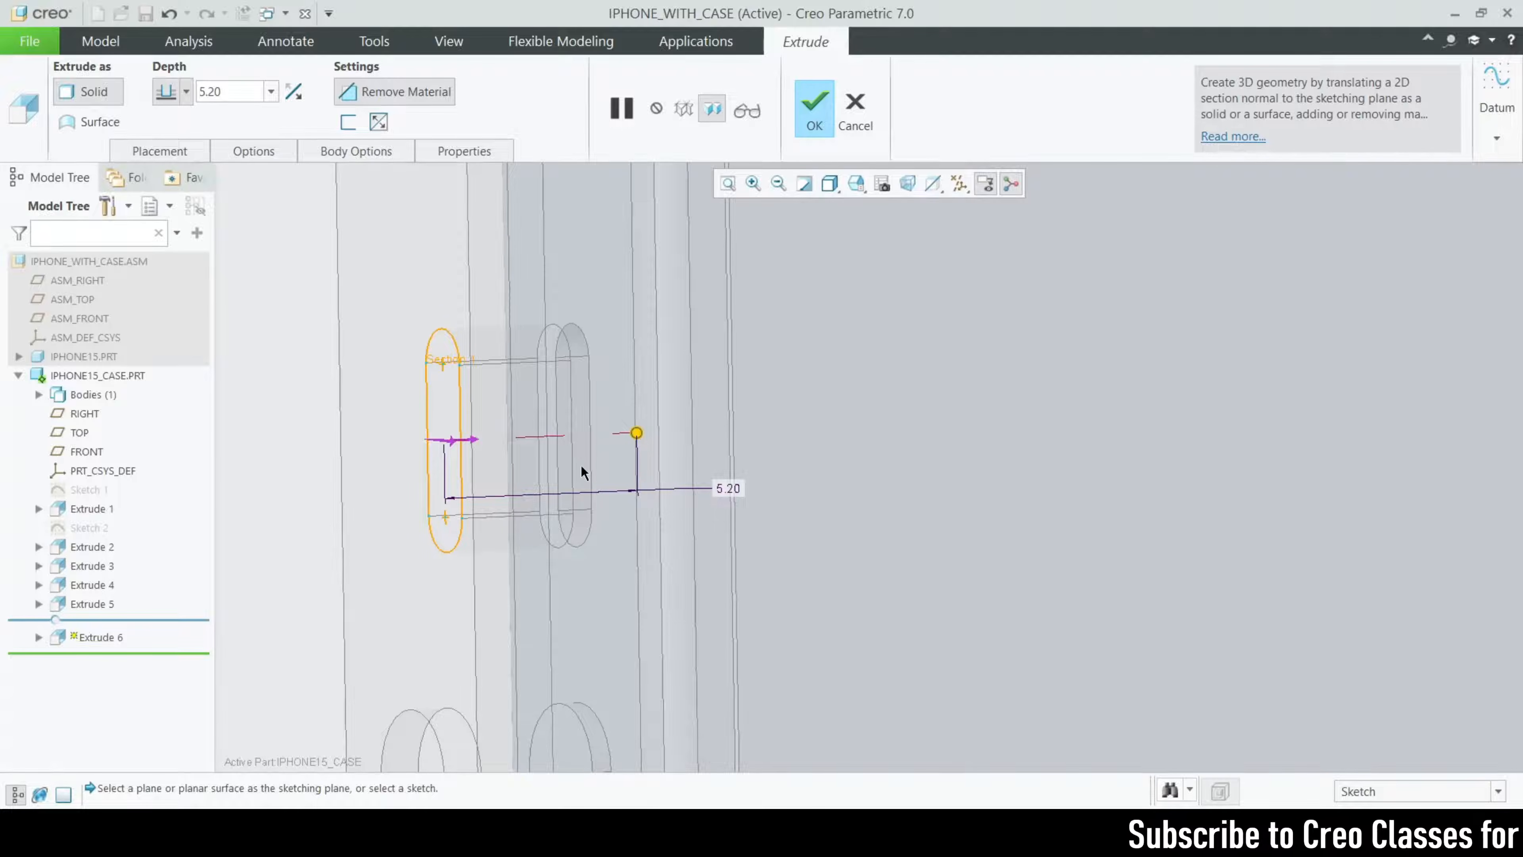
middle_drag(635, 433, 574, 537)
scroll(594, 510, down, 4)
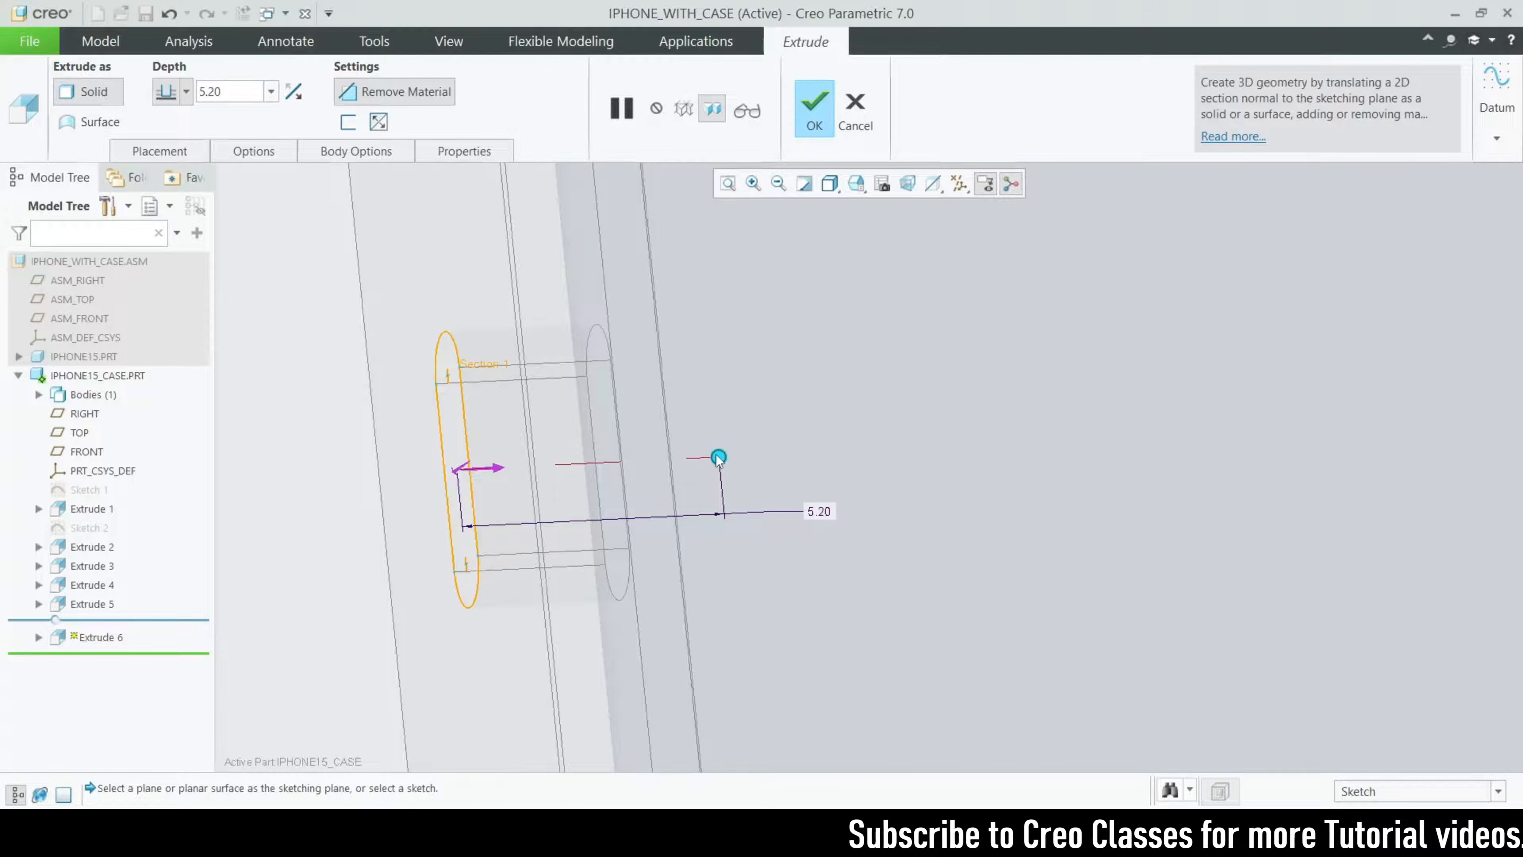
drag(683, 460, 650, 460)
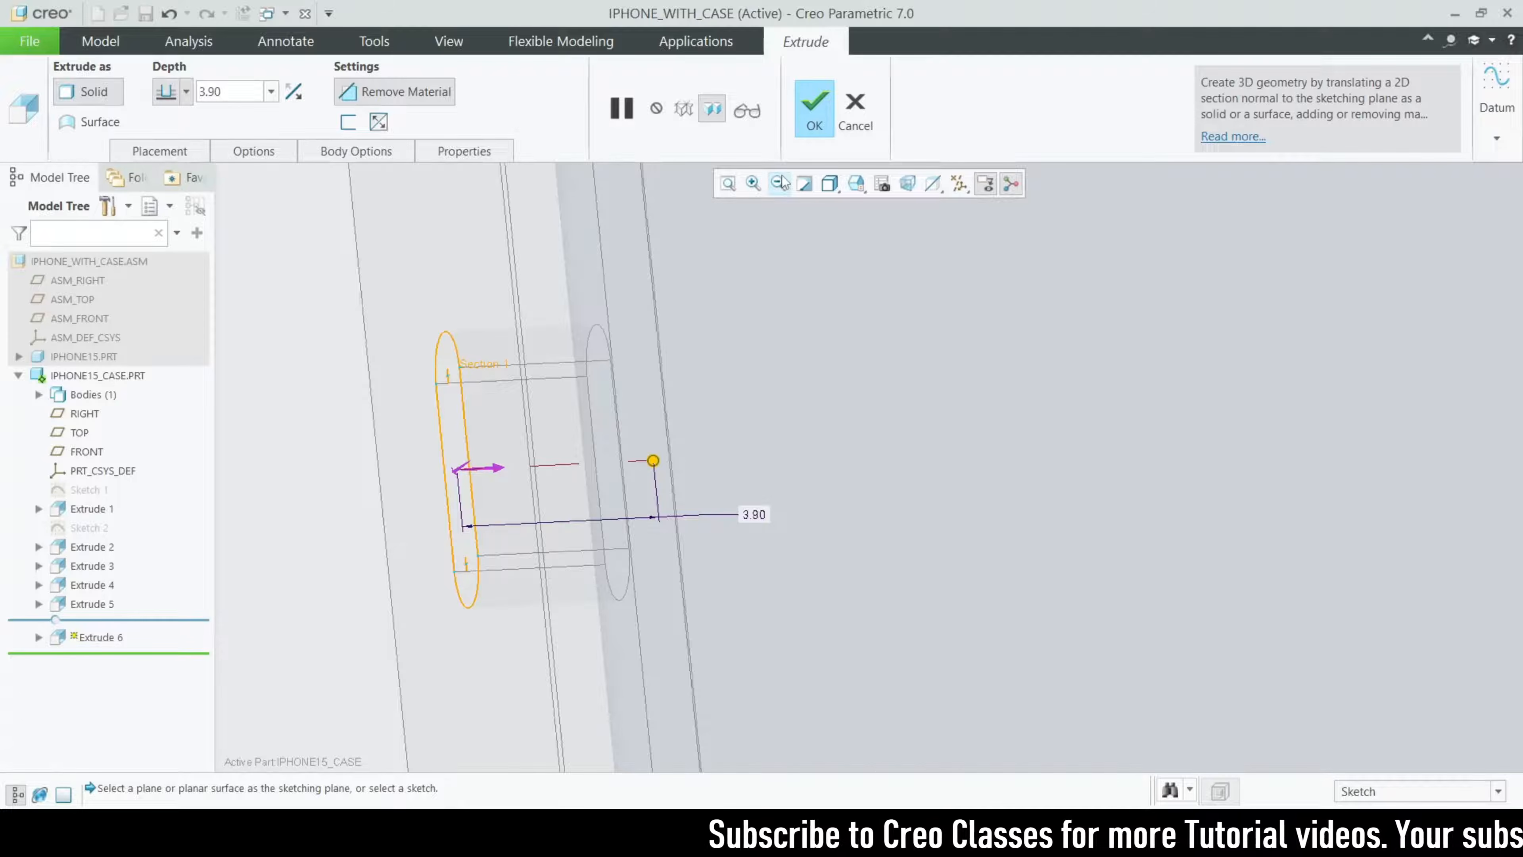
click(818, 118)
scroll(600, 442, up, 6)
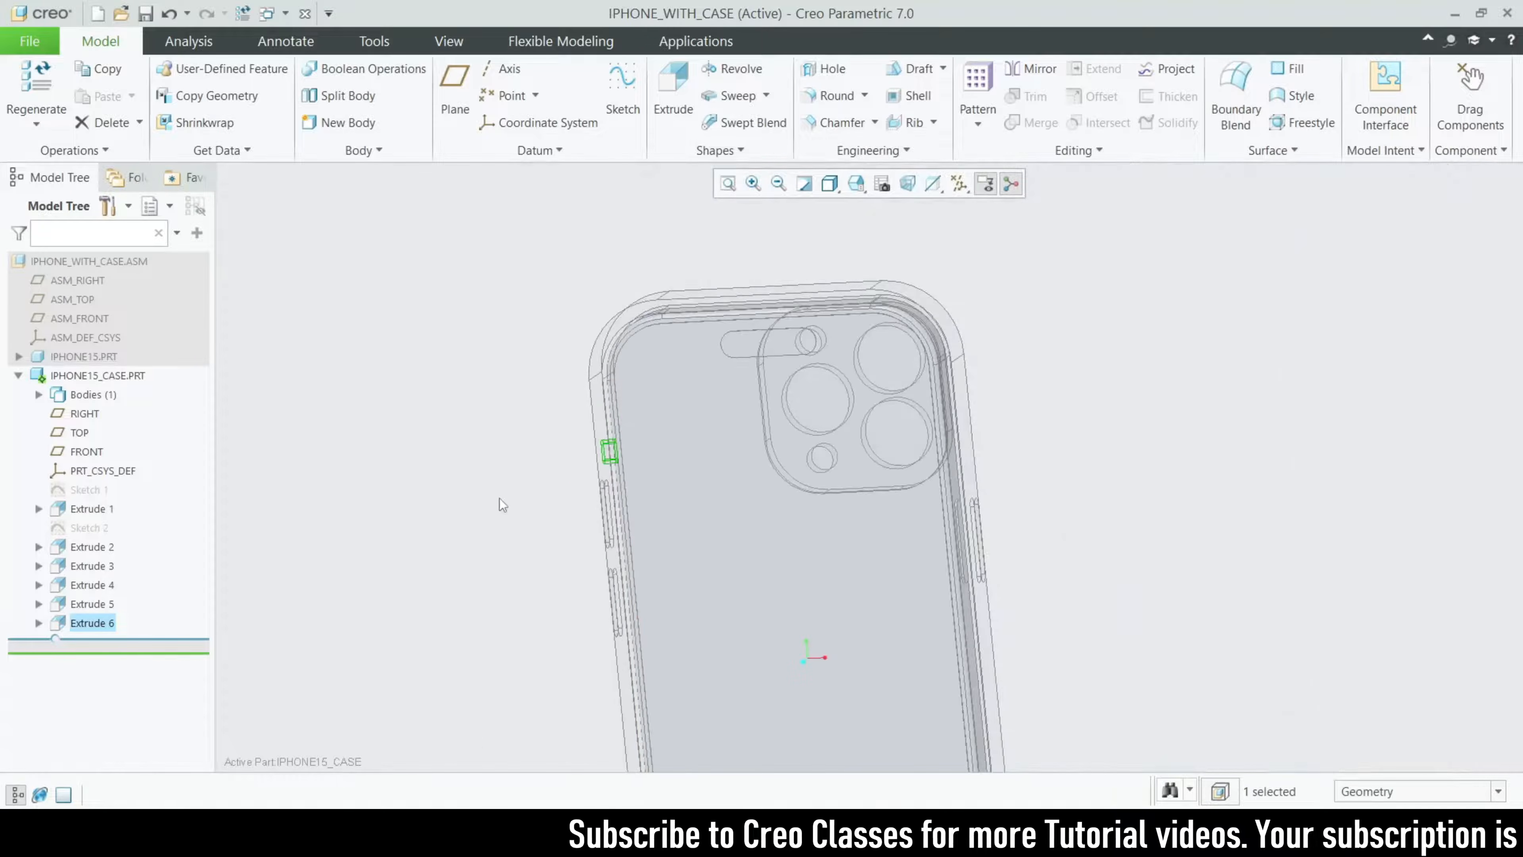
click(474, 515)
- Start an extrusion on the case's bottom end face, where the speaker holes and charging port are
middle_drag(485, 548, 710, 565)
scroll(578, 469, up, 4)
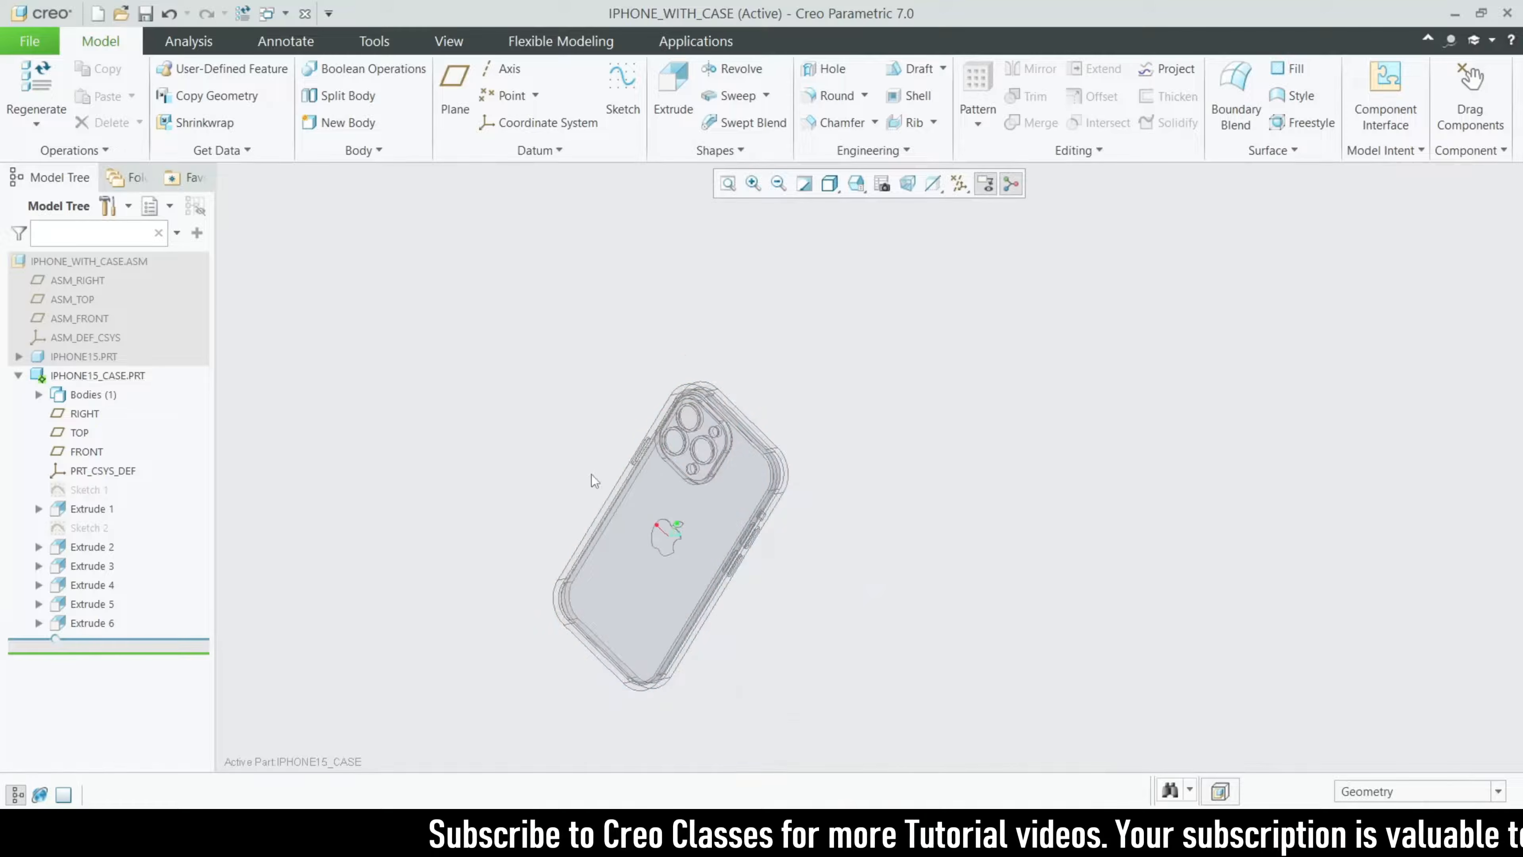
scroll(603, 555, down, 3)
mouse_move(946, 616)
middle_down()
mouse_move(1009, 564)
mouse_move(935, 582)
mouse_move(874, 537)
mouse_move(763, 548)
mouse_move(744, 528)
mouse_move(871, 534)
mouse_move(674, 534)
mouse_move(692, 516)
mouse_move(591, 527)
mouse_move(564, 547)
mouse_move(642, 553)
mouse_move(719, 480)
mouse_move(738, 415)
mouse_move(721, 442)
middle_up()
scroll(756, 552, down, 5)
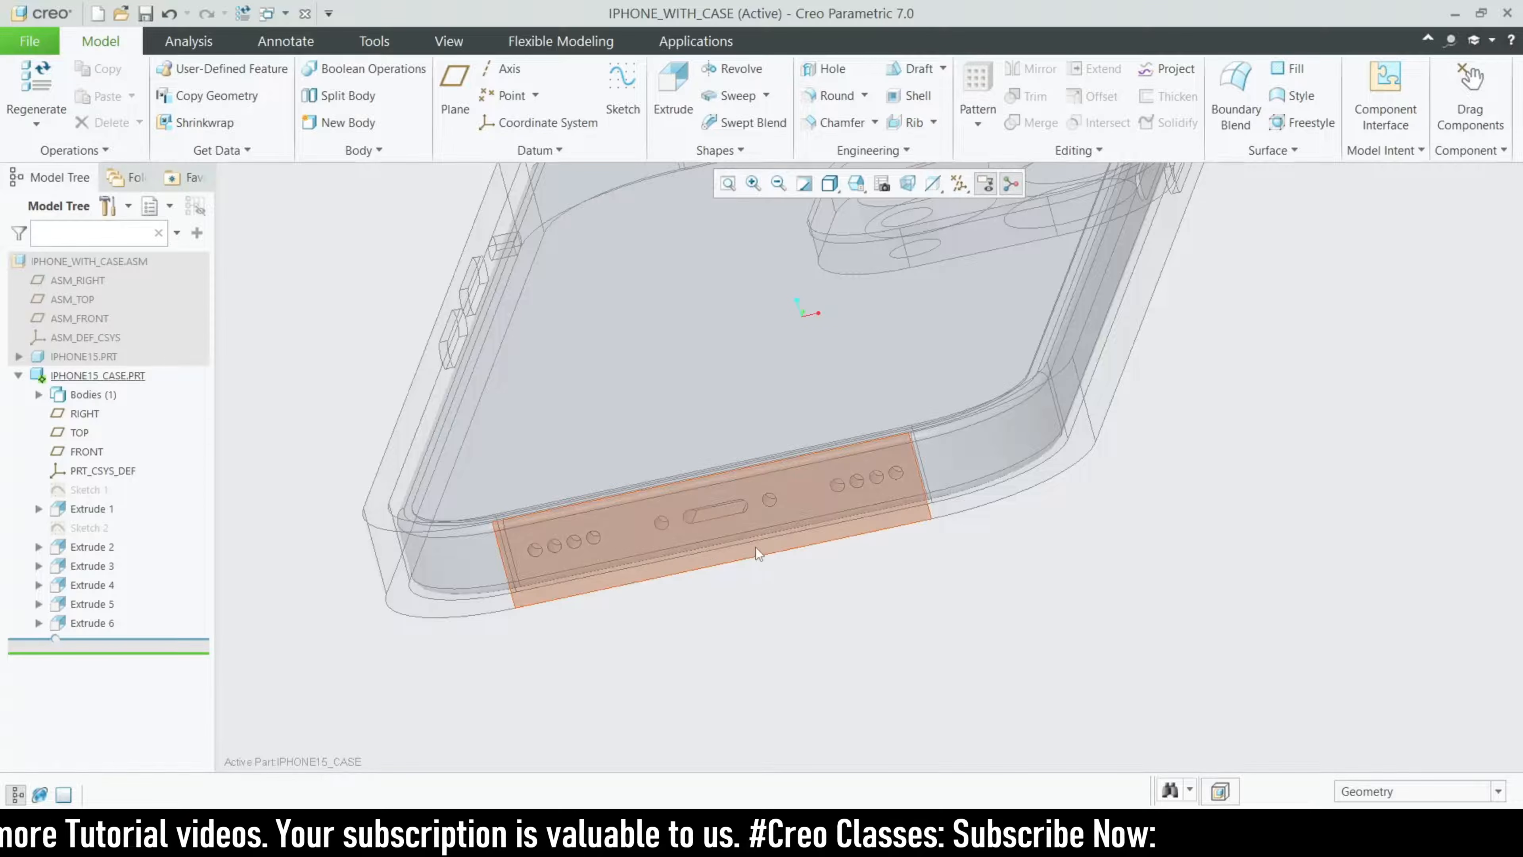
click(619, 561)
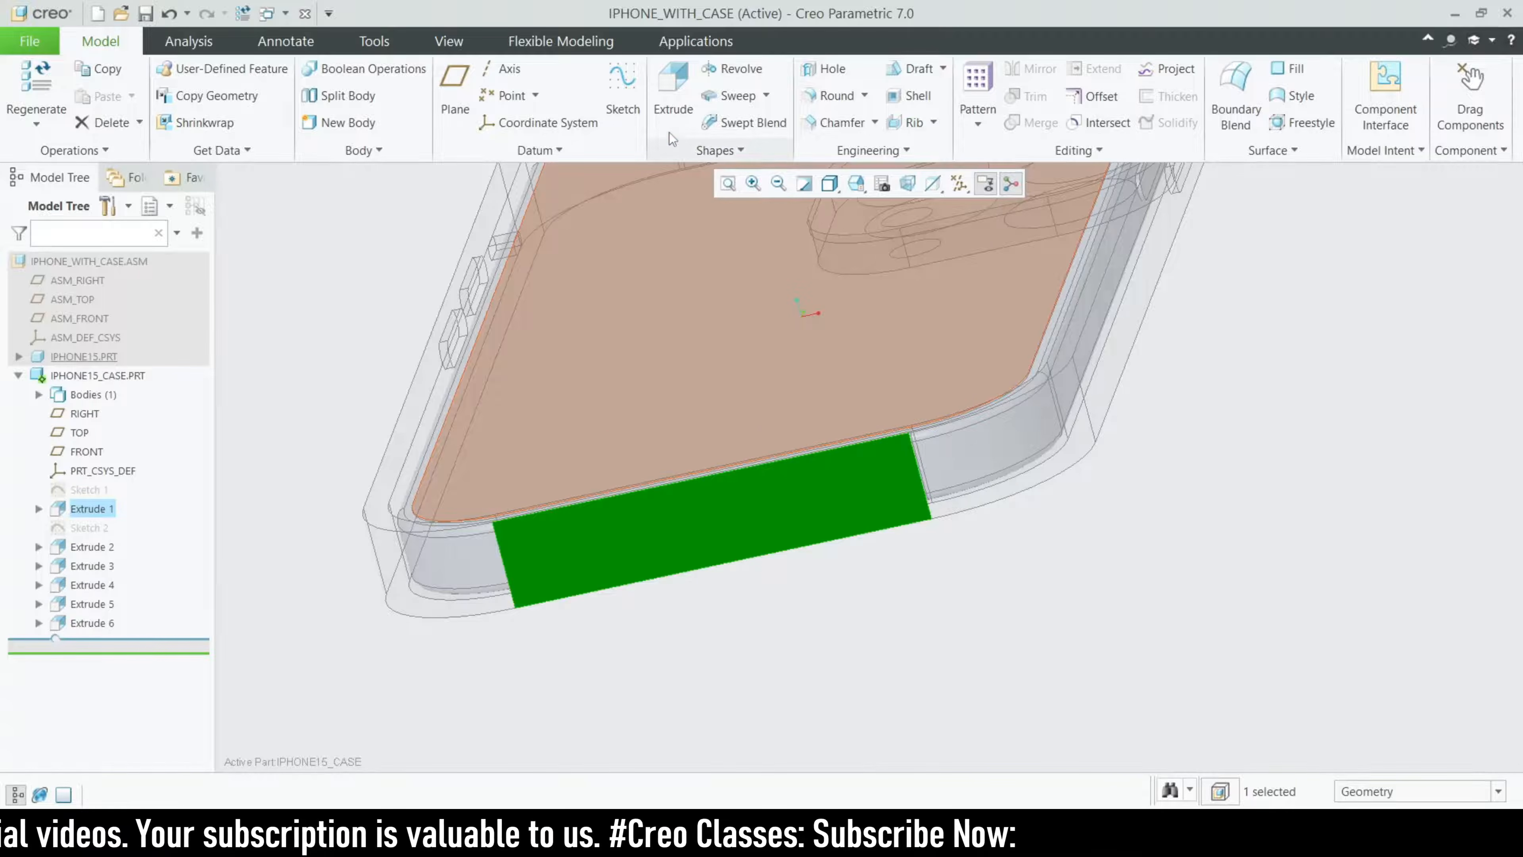
click(673, 95)
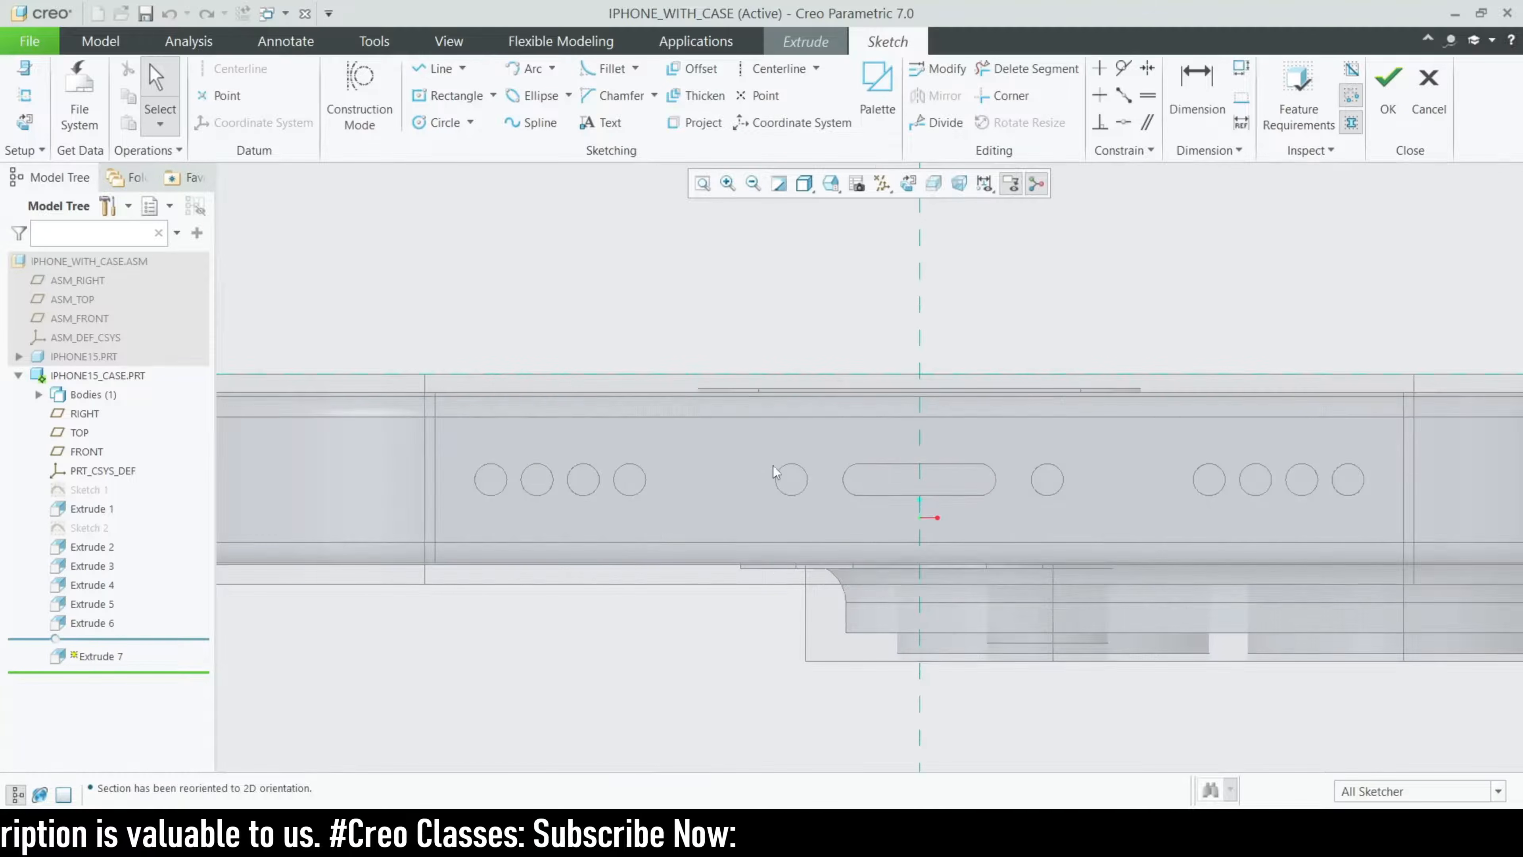
- Project the first group of four speaker holes into the bottom face's sketch
click(672, 124)
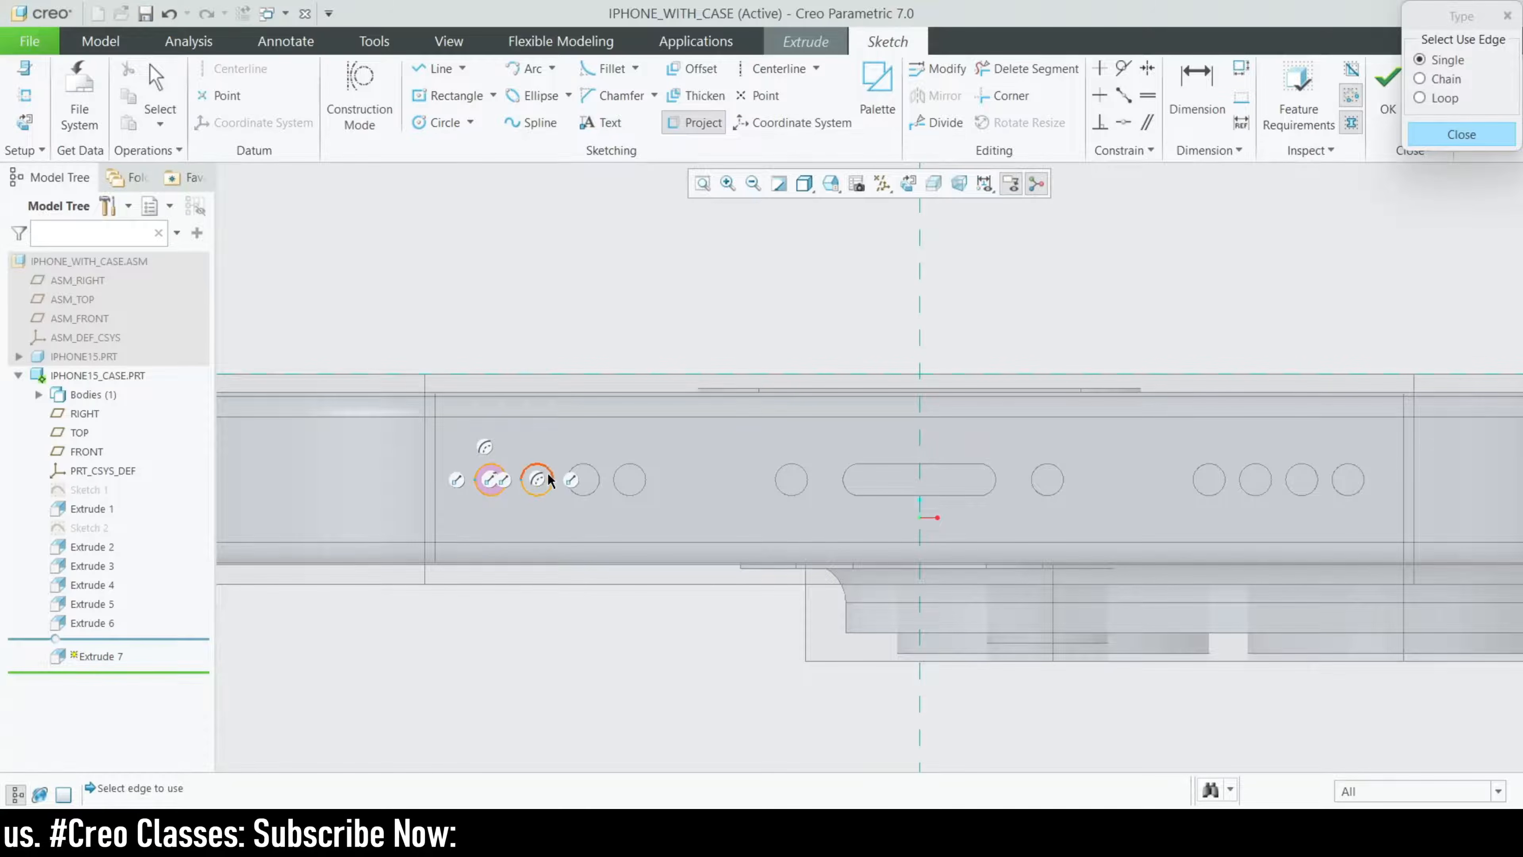
click(585, 496)
click(627, 495)
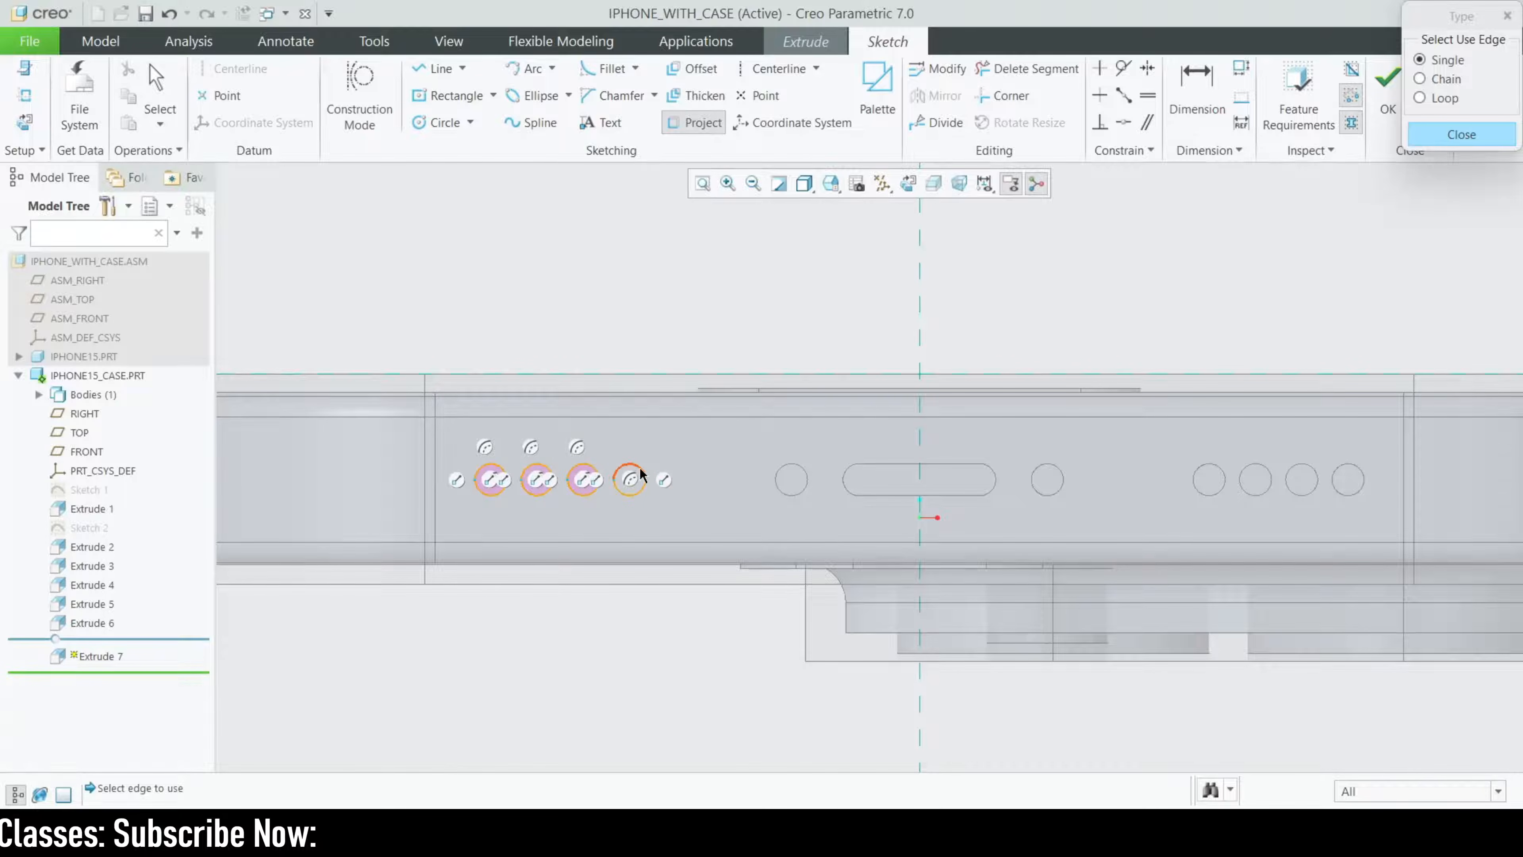
scroll(418, 536, down, 3)
scroll(576, 512, up, 4)
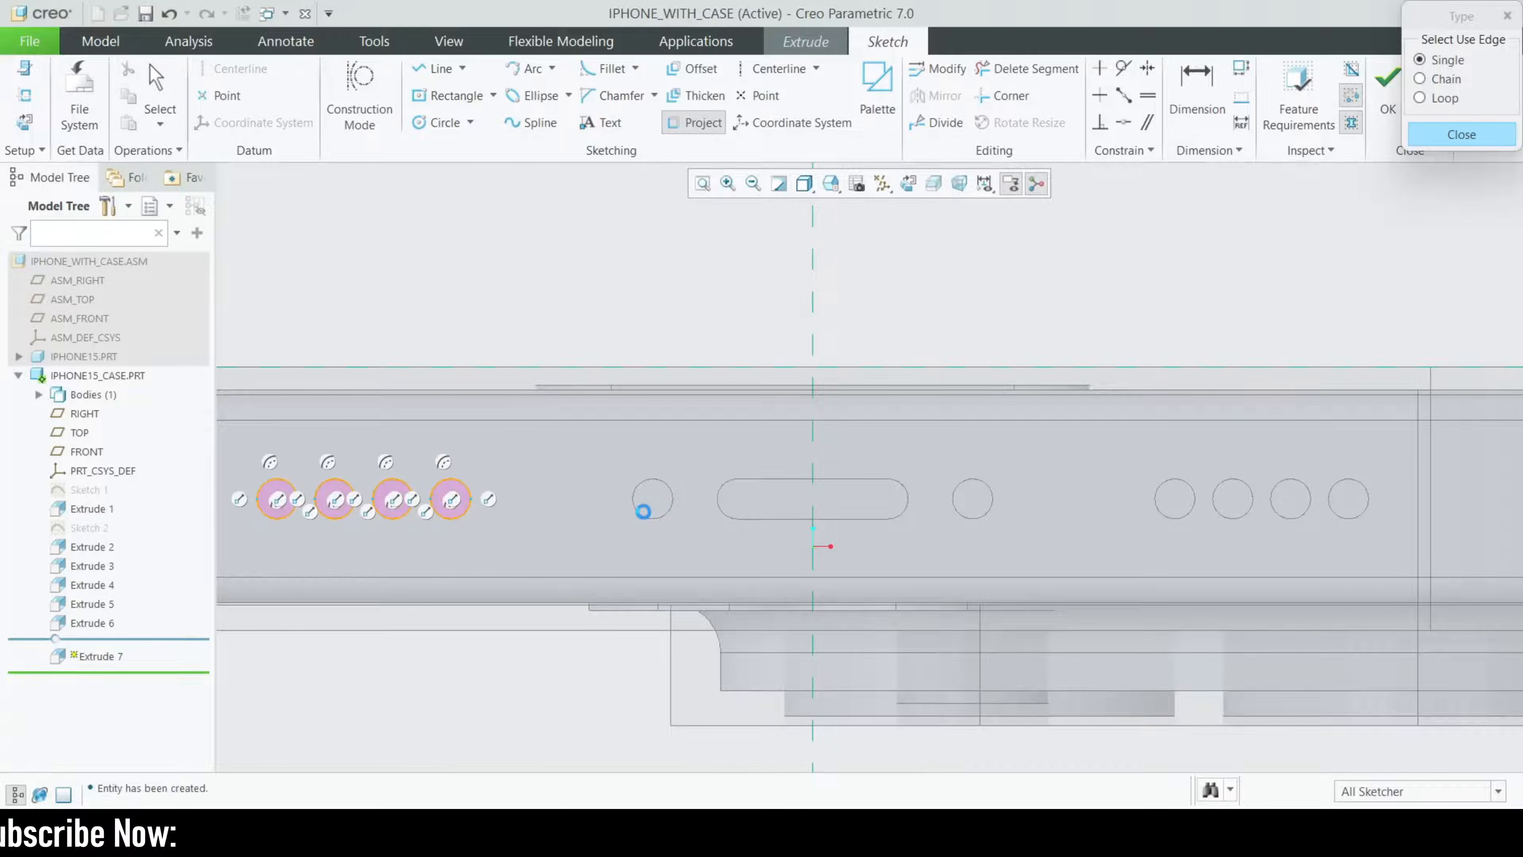
- Project the small hole beside the first speaker group and the charging port slot's edges into the sketch
click(643, 511)
click(821, 518)
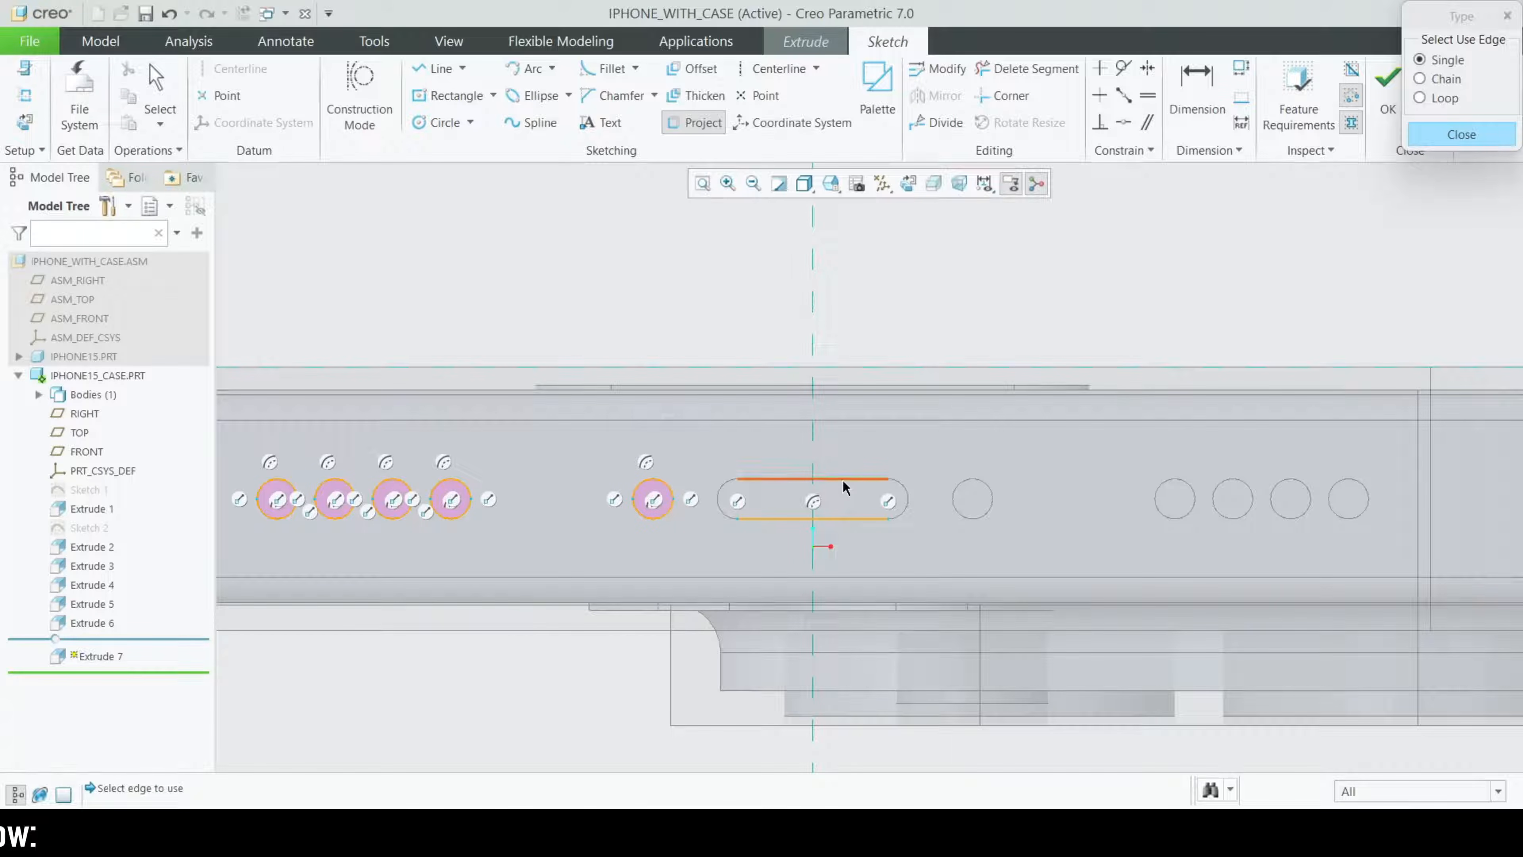
click(843, 481)
click(736, 519)
scroll(779, 528, down, 2)
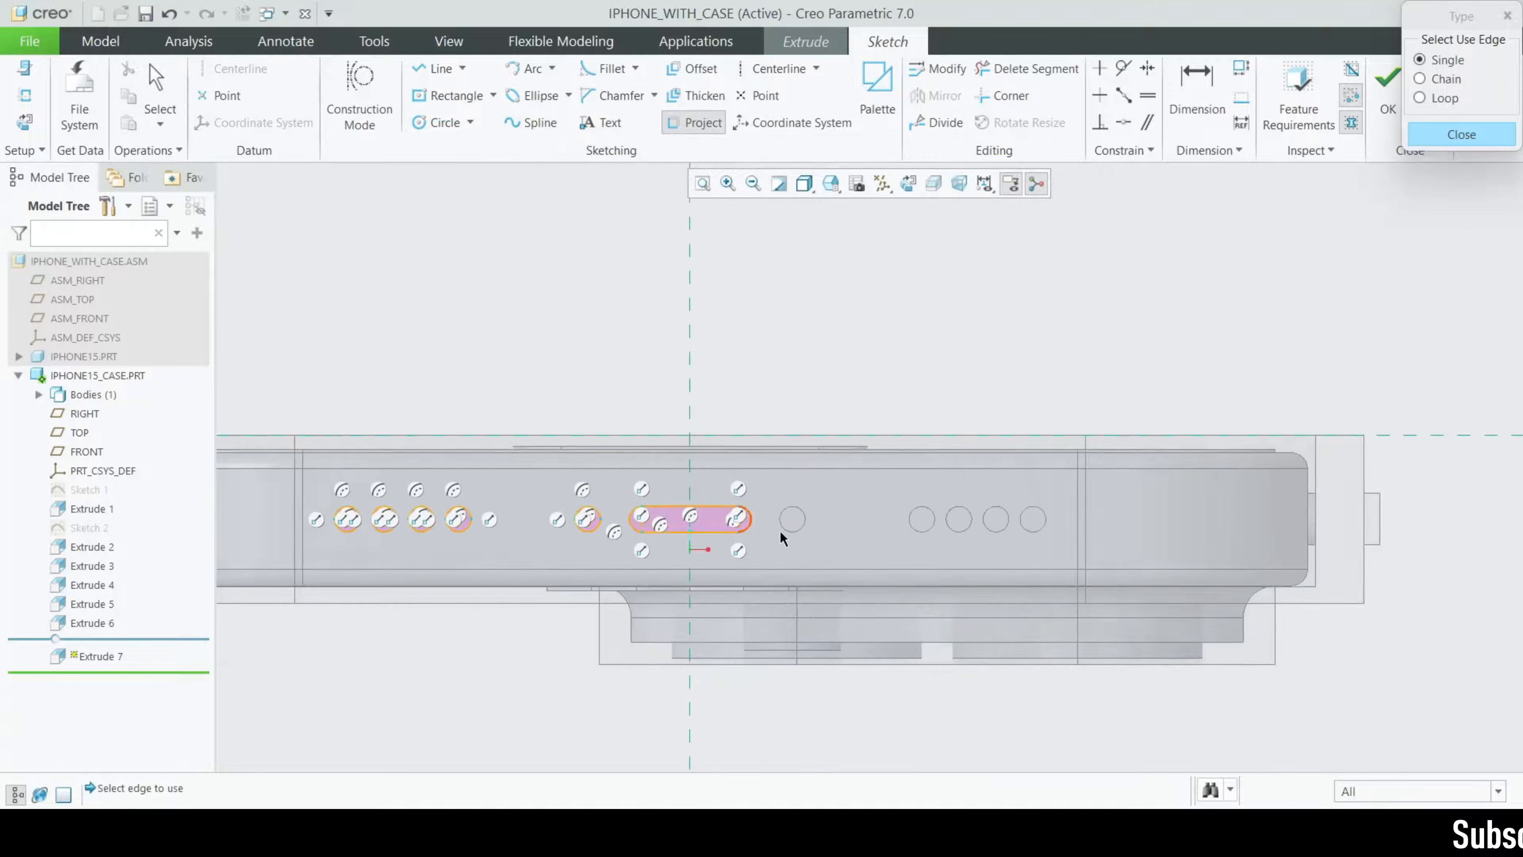
- Project the other small hole and the second group of four speaker holes, then finish the sketch and extrusion
click(806, 515)
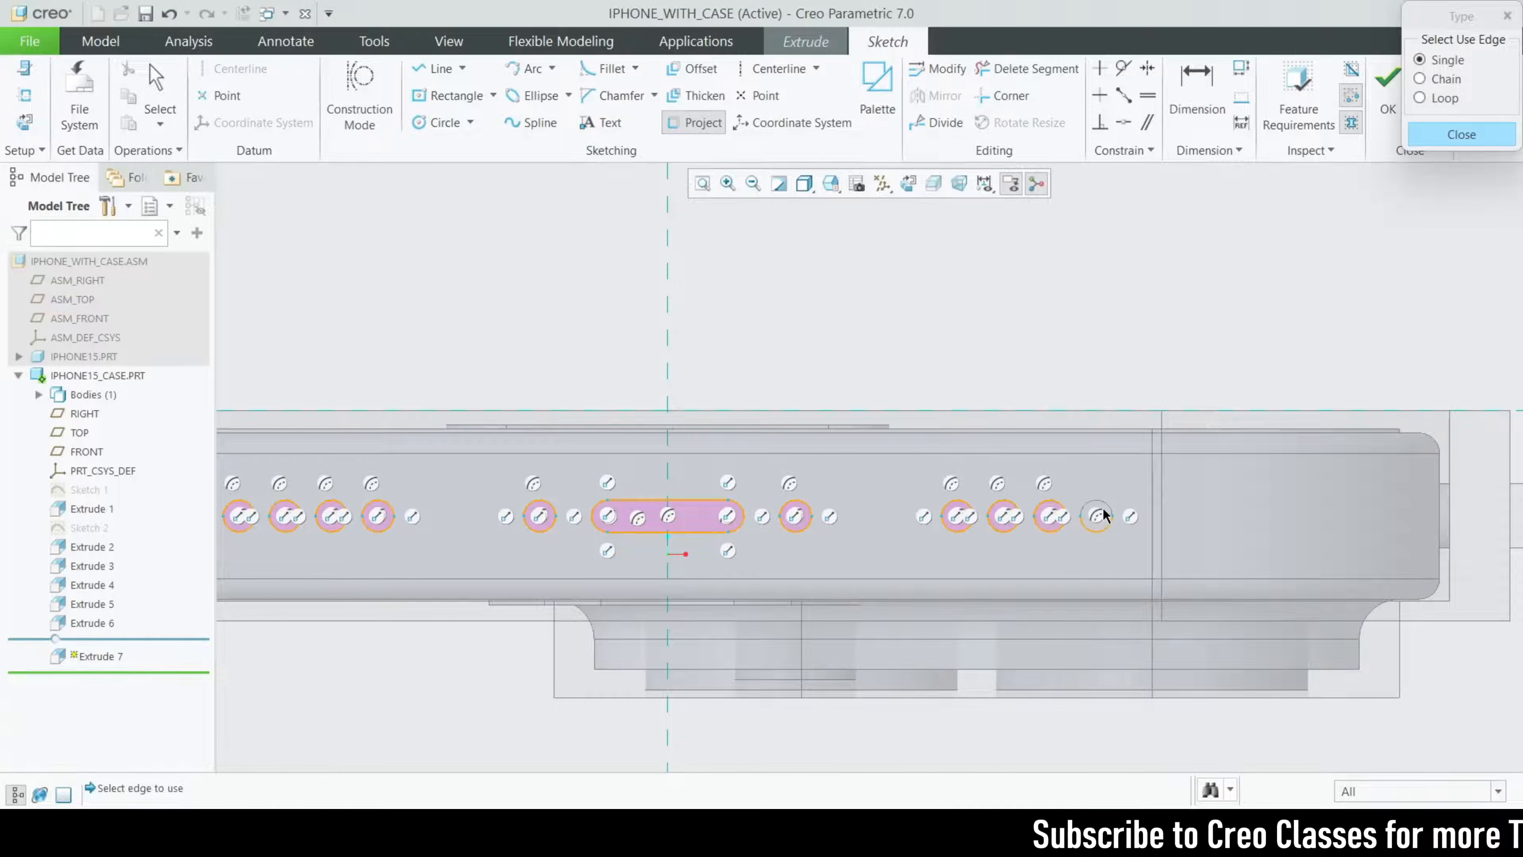
scroll(971, 384, down, 2)
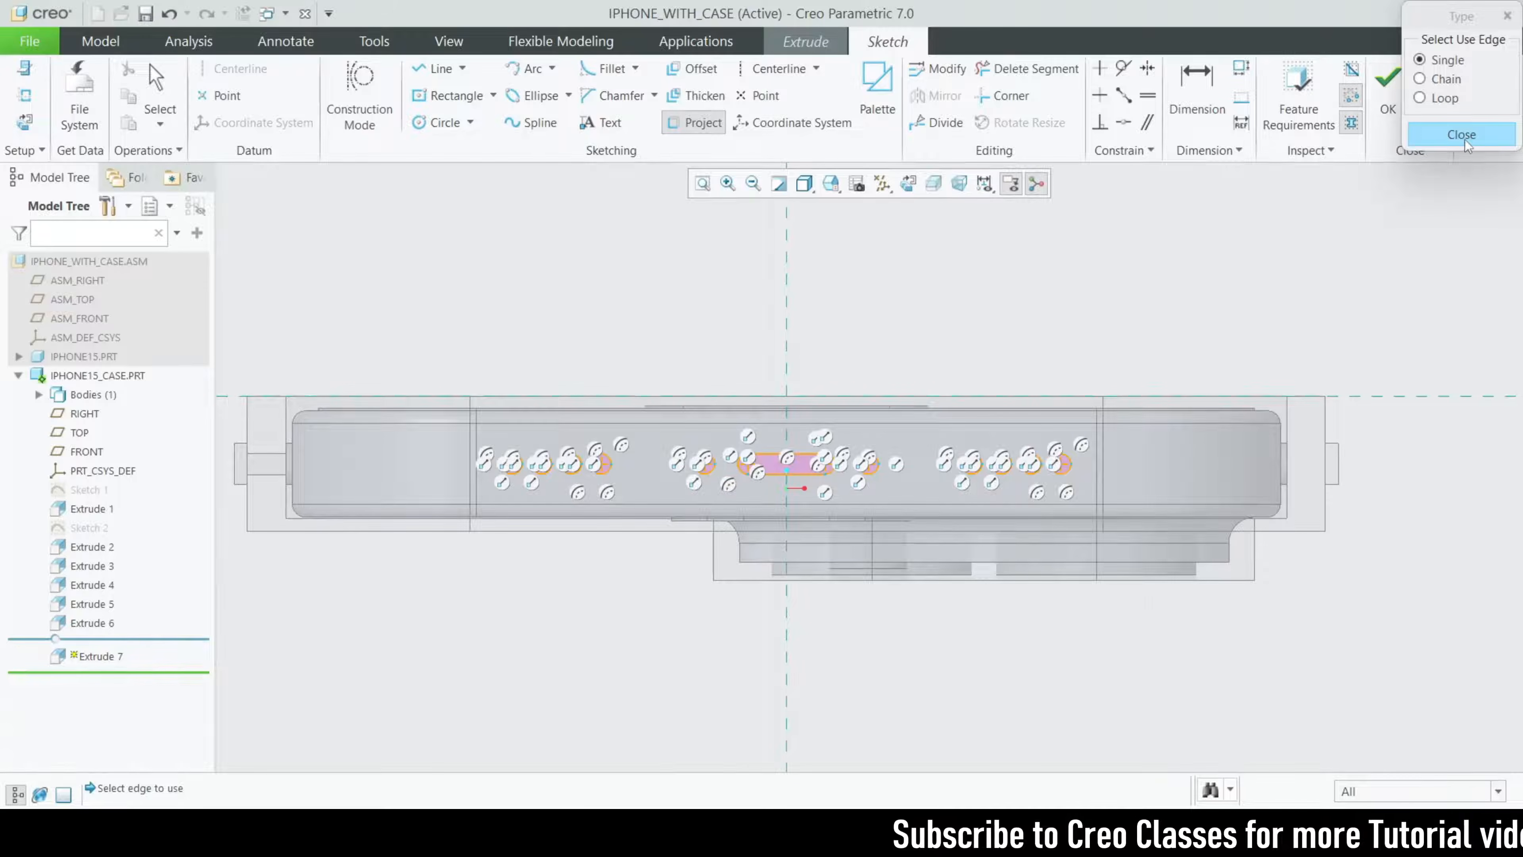
click(1461, 134)
click(1387, 90)
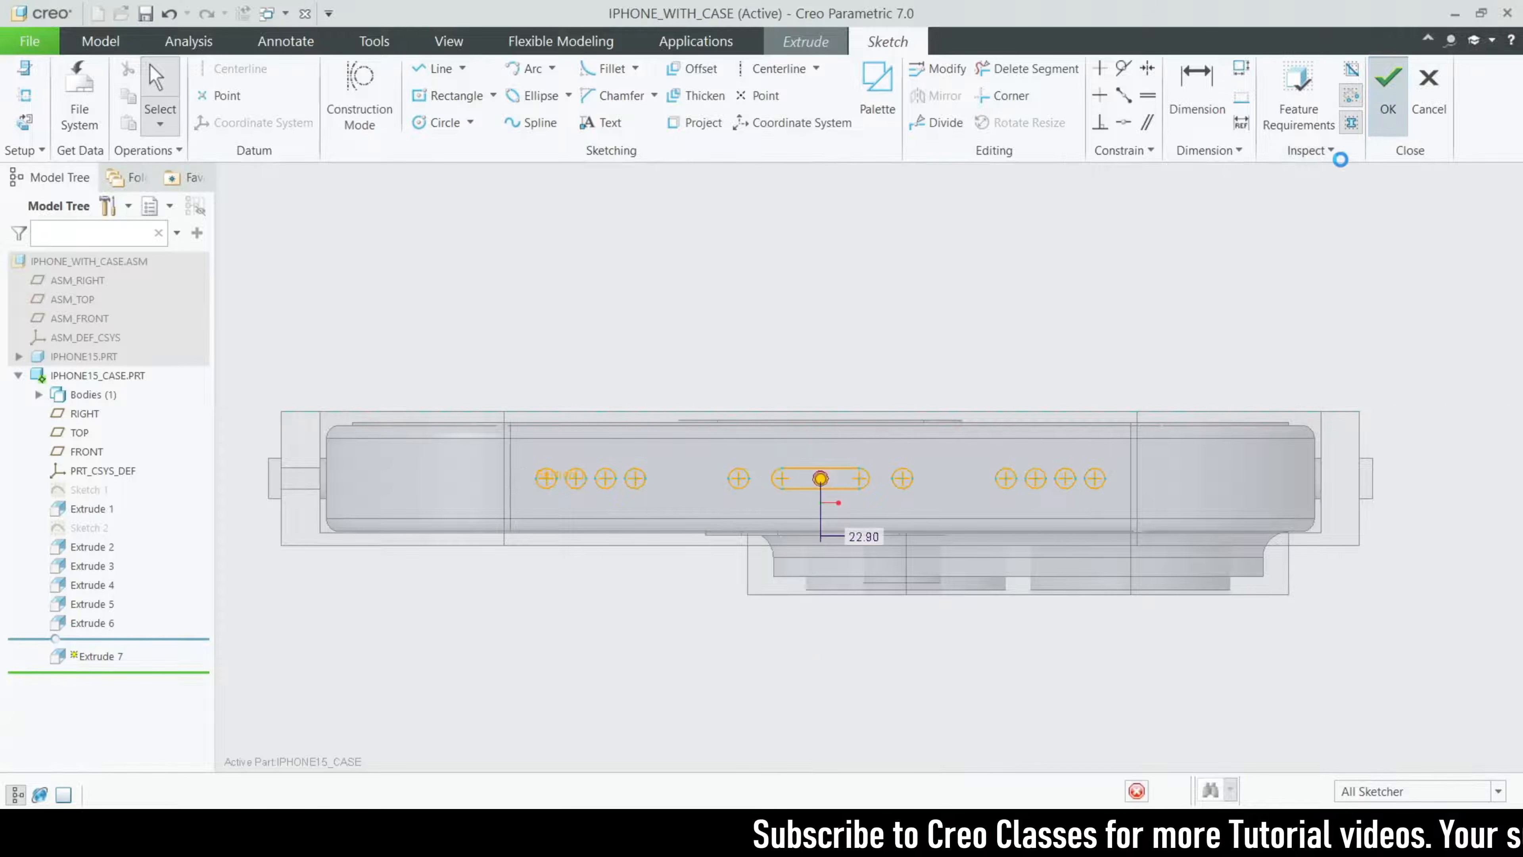
middle_click(932, 607)
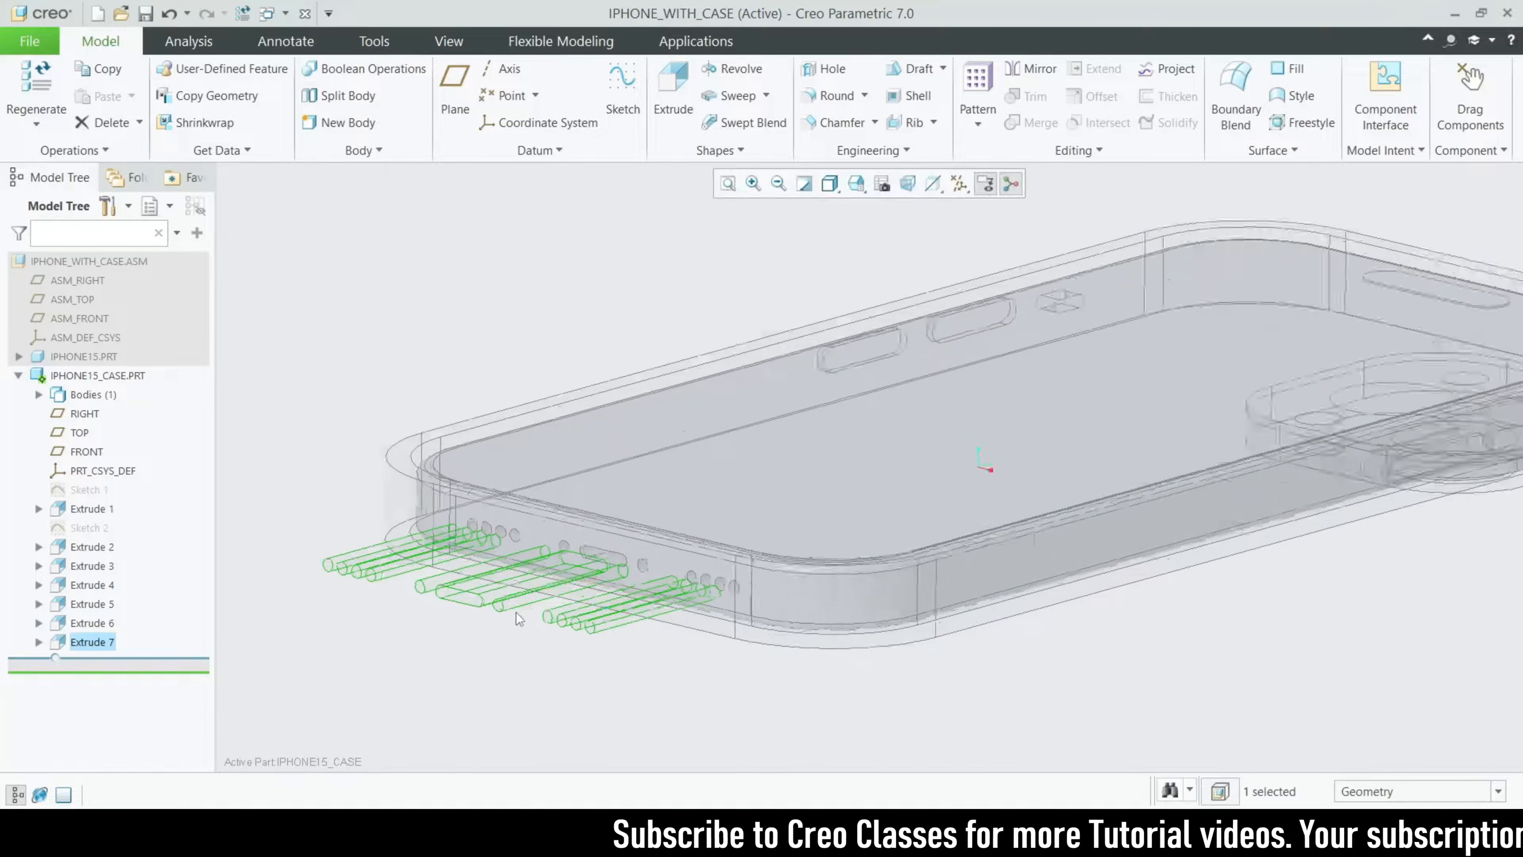
- Redefine the bottom openings' extrusion by reversing it into the case wall and setting its depth to 4
click(91, 641)
click(112, 536)
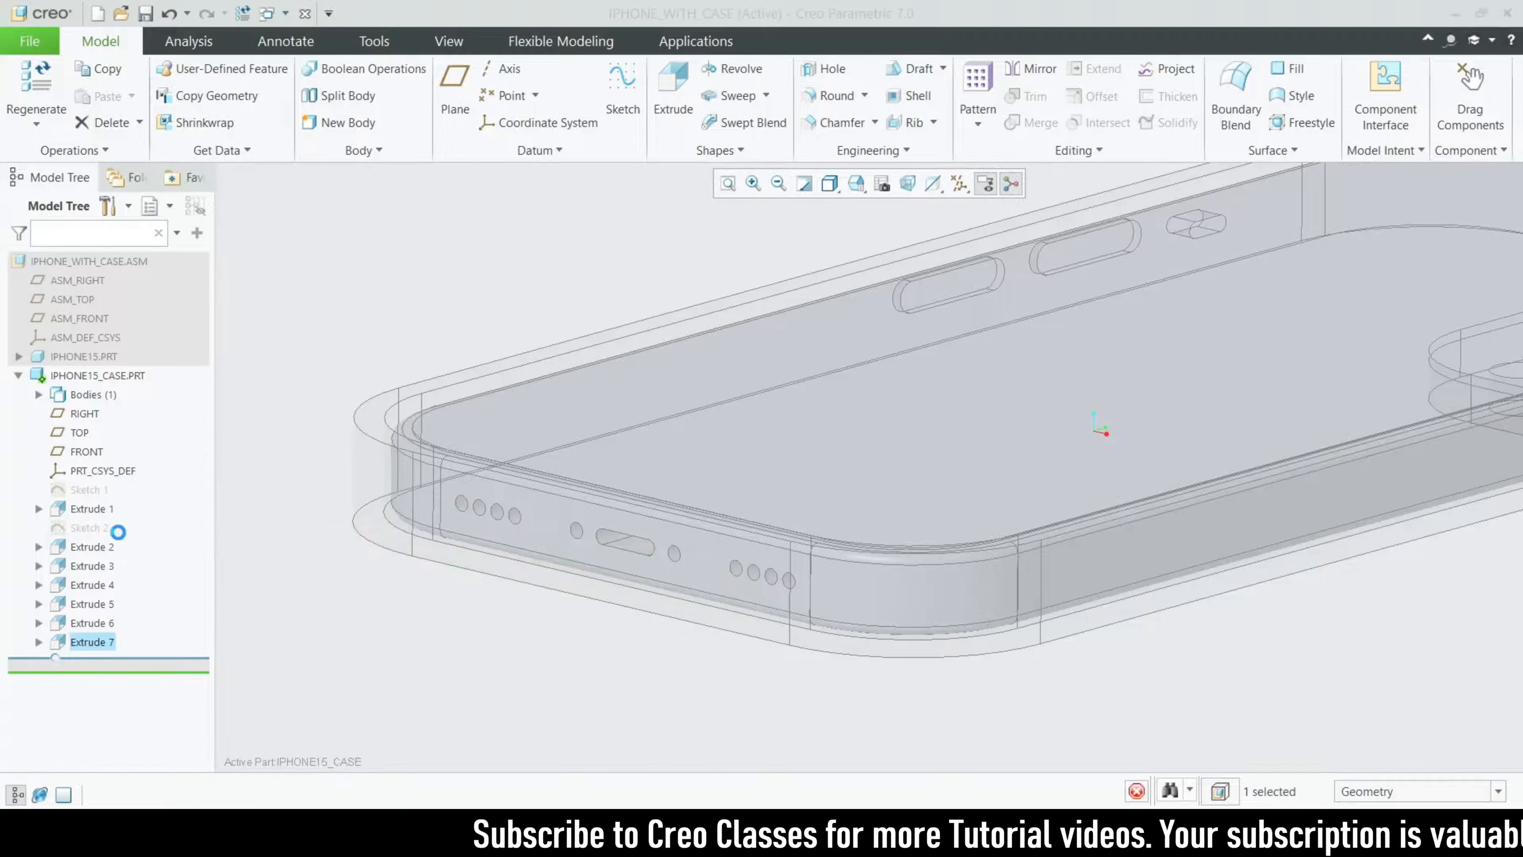
click(294, 94)
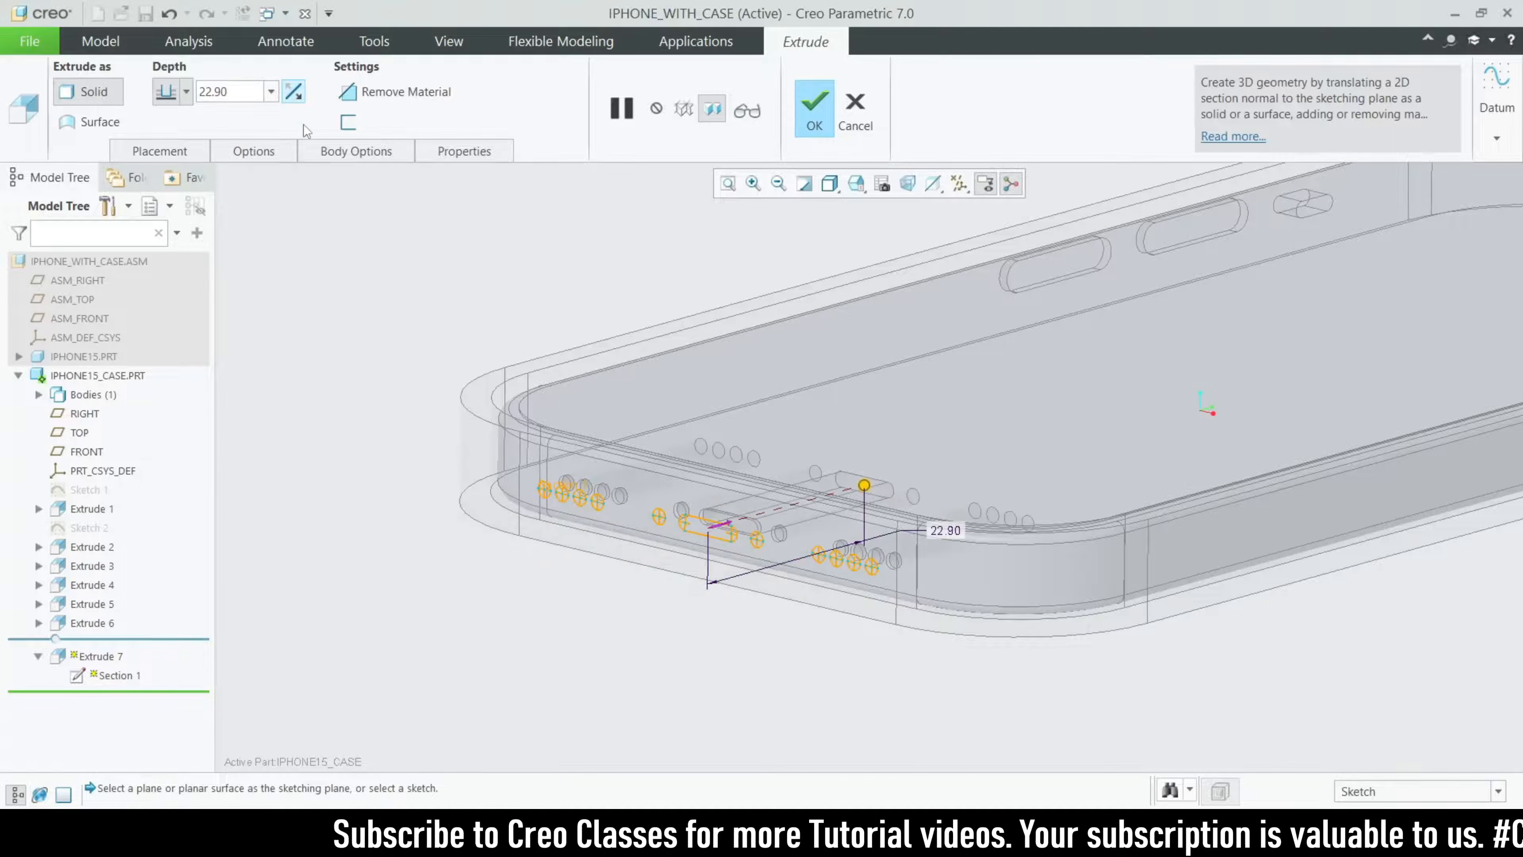
double_click(251, 94)
text(4)
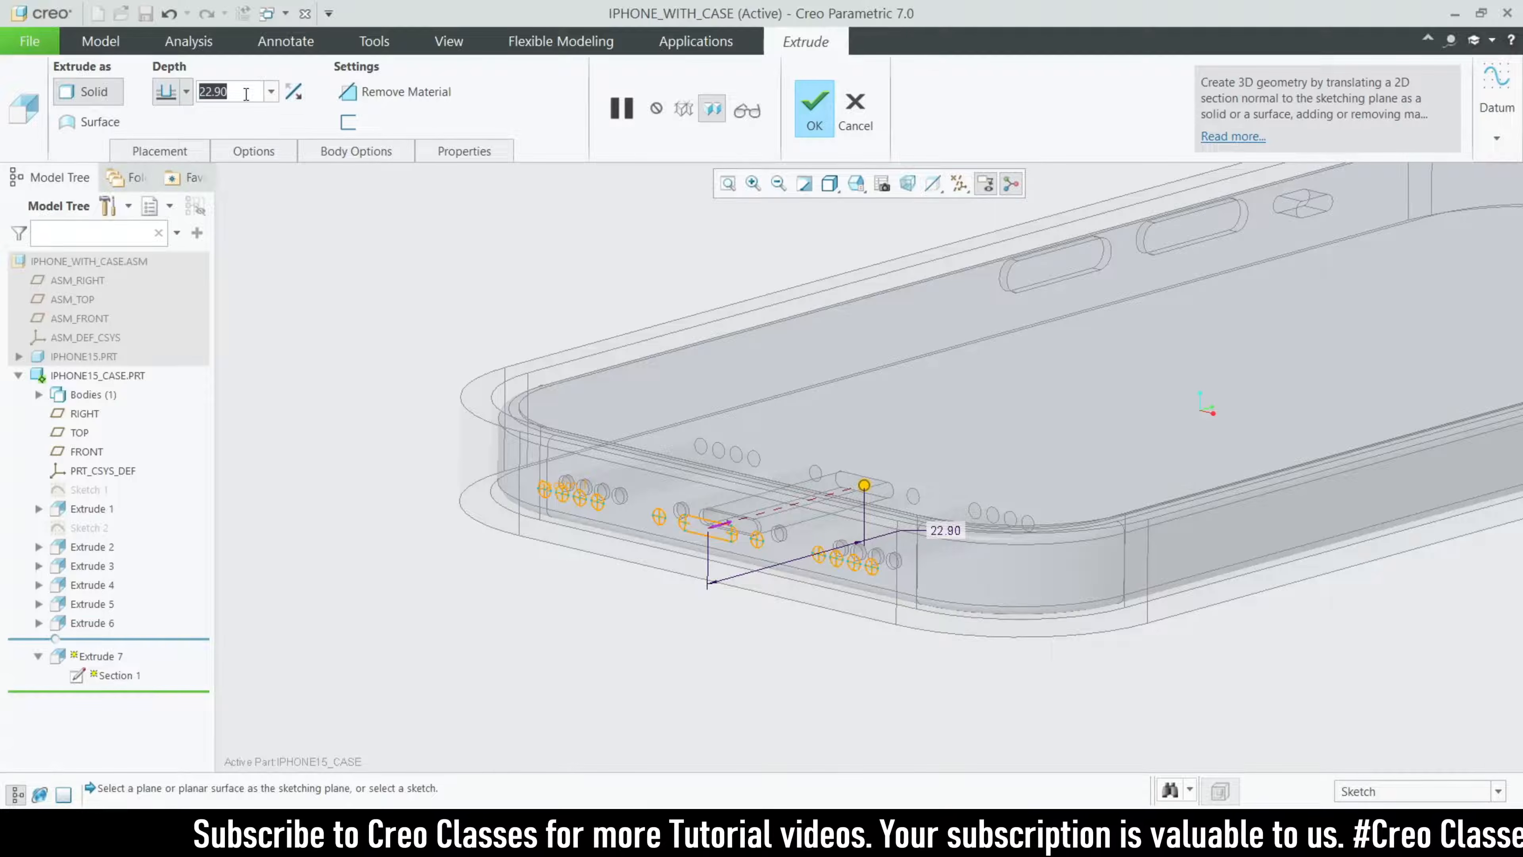
key(Return)
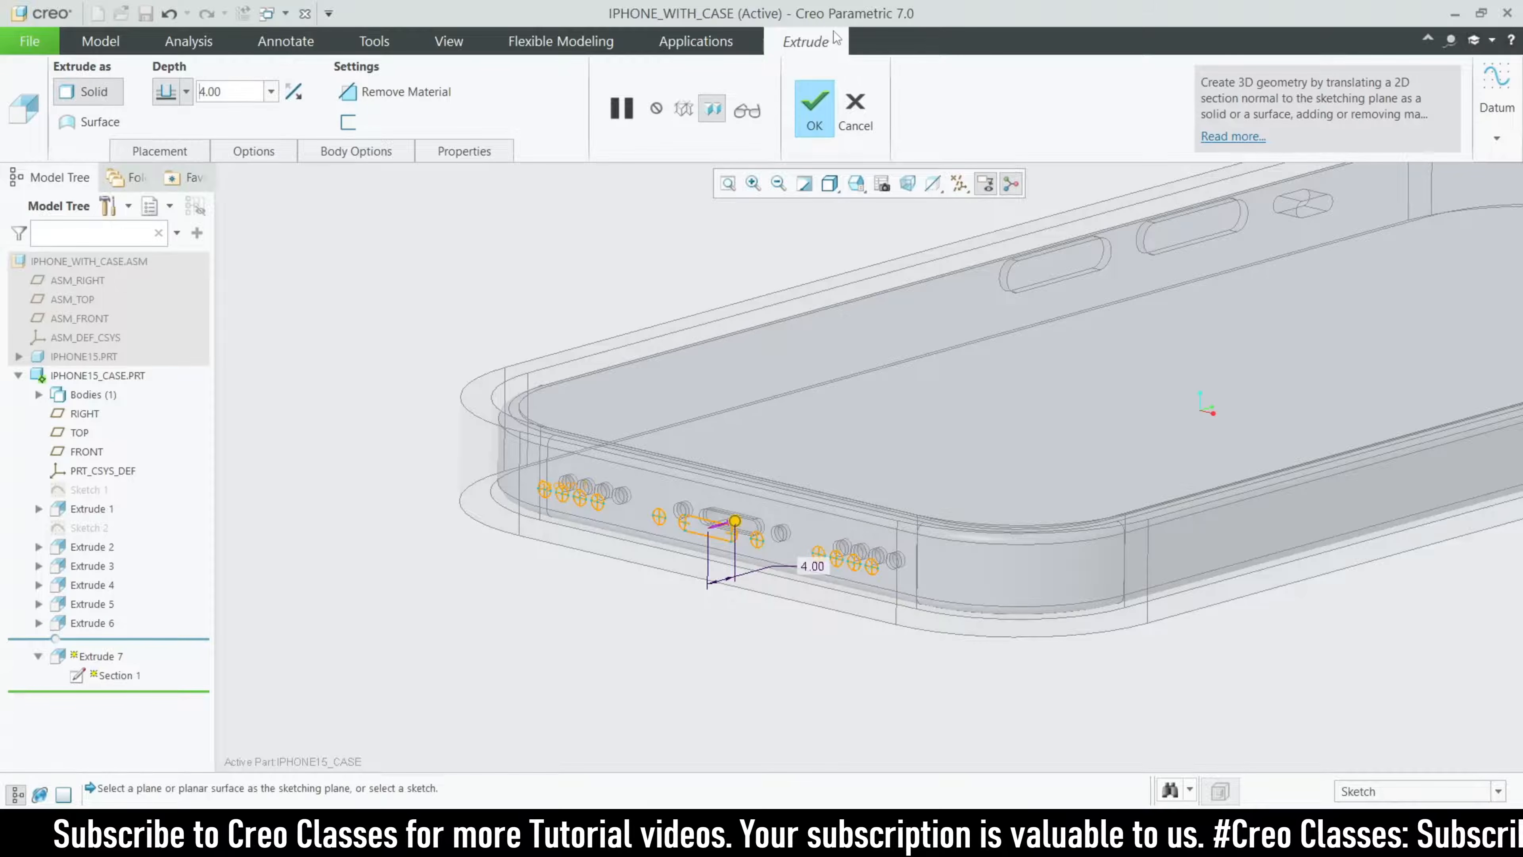
click(814, 109)
- Clear the selection and activate the top-level assembly IPHONE_WITH_CASE.ASM
scroll(698, 395, up, 4)
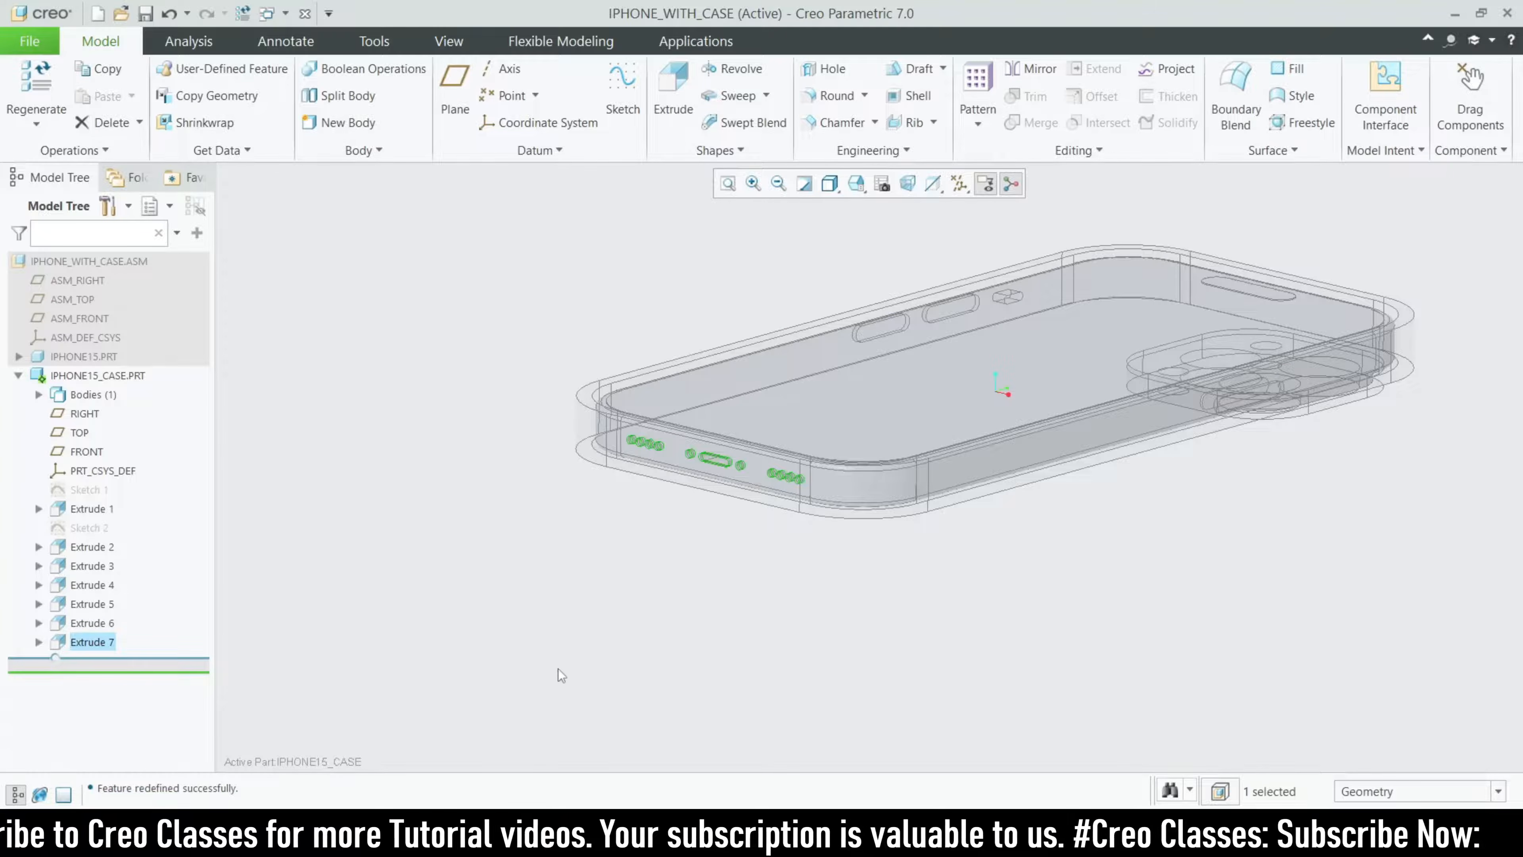
click(558, 669)
scroll(574, 489, up, 2)
middle_drag(659, 606, 594, 540)
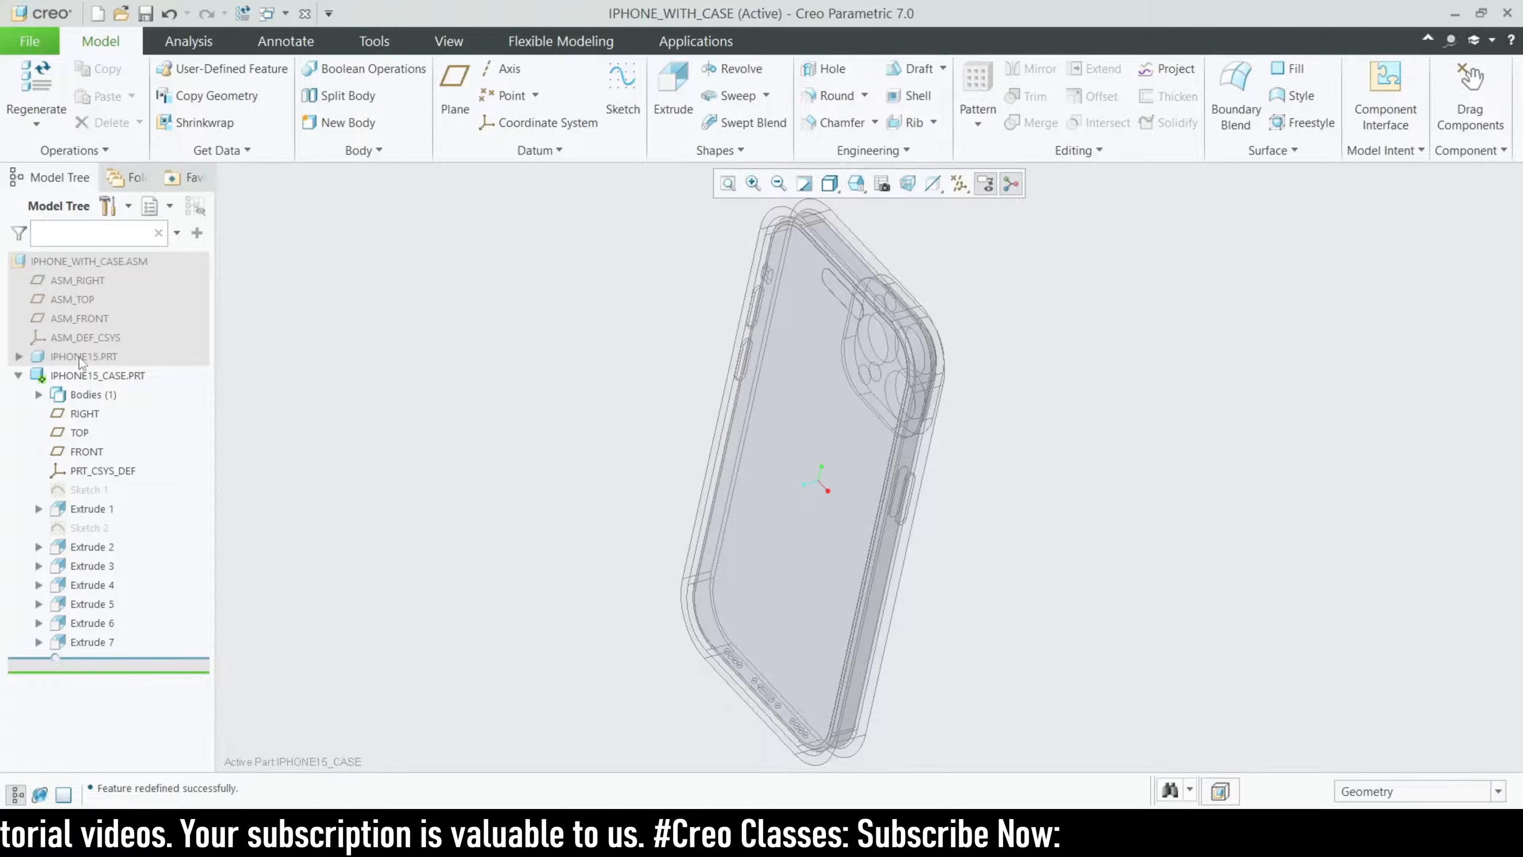
click(106, 177)
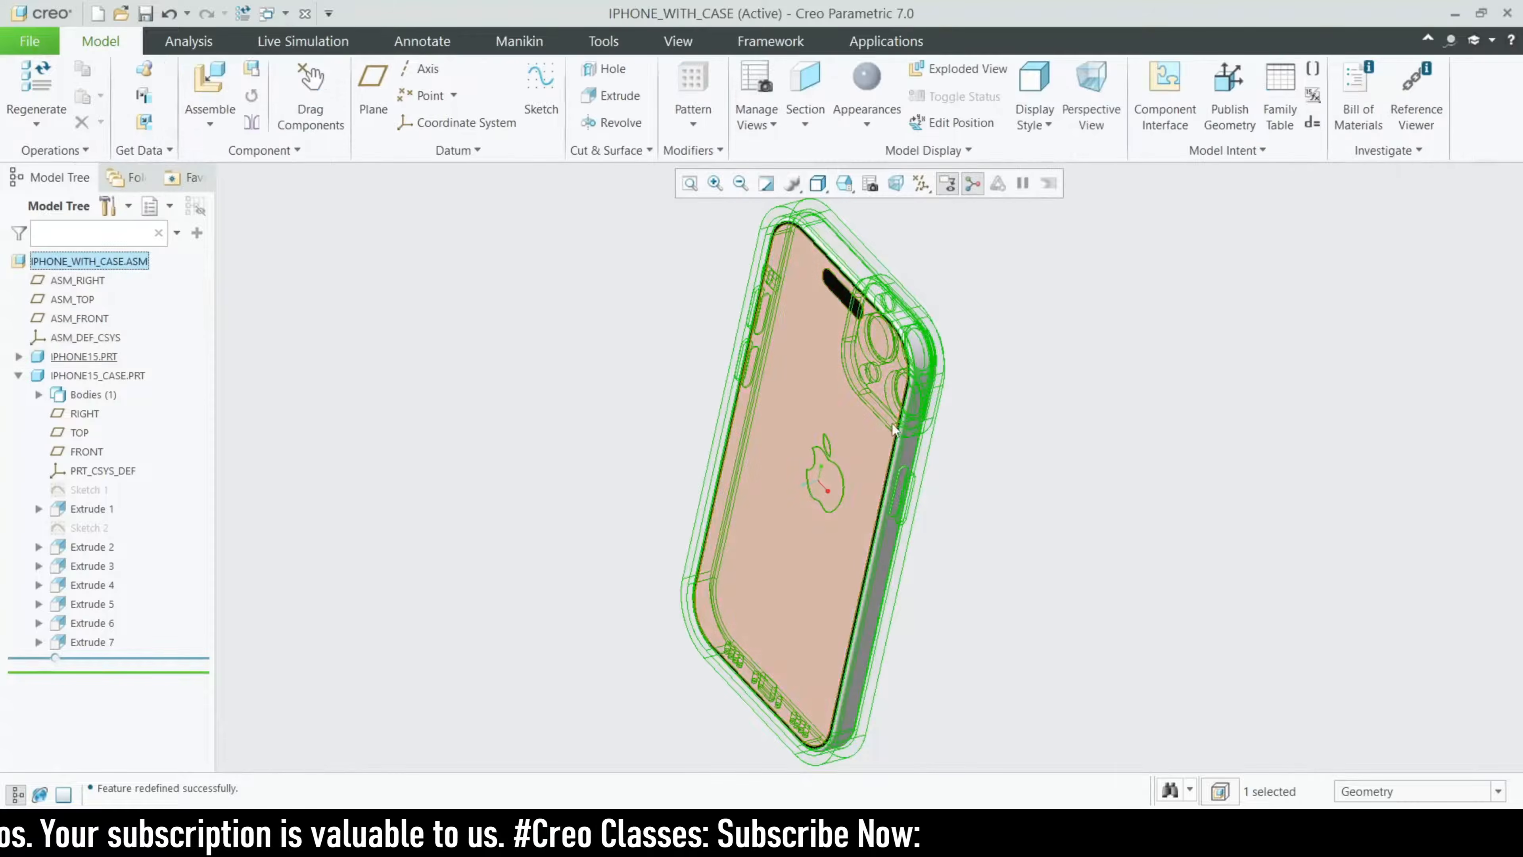
- Examine how the case's side buttons and small slot line up with those of the phone
middle_drag(600, 372, 482, 558)
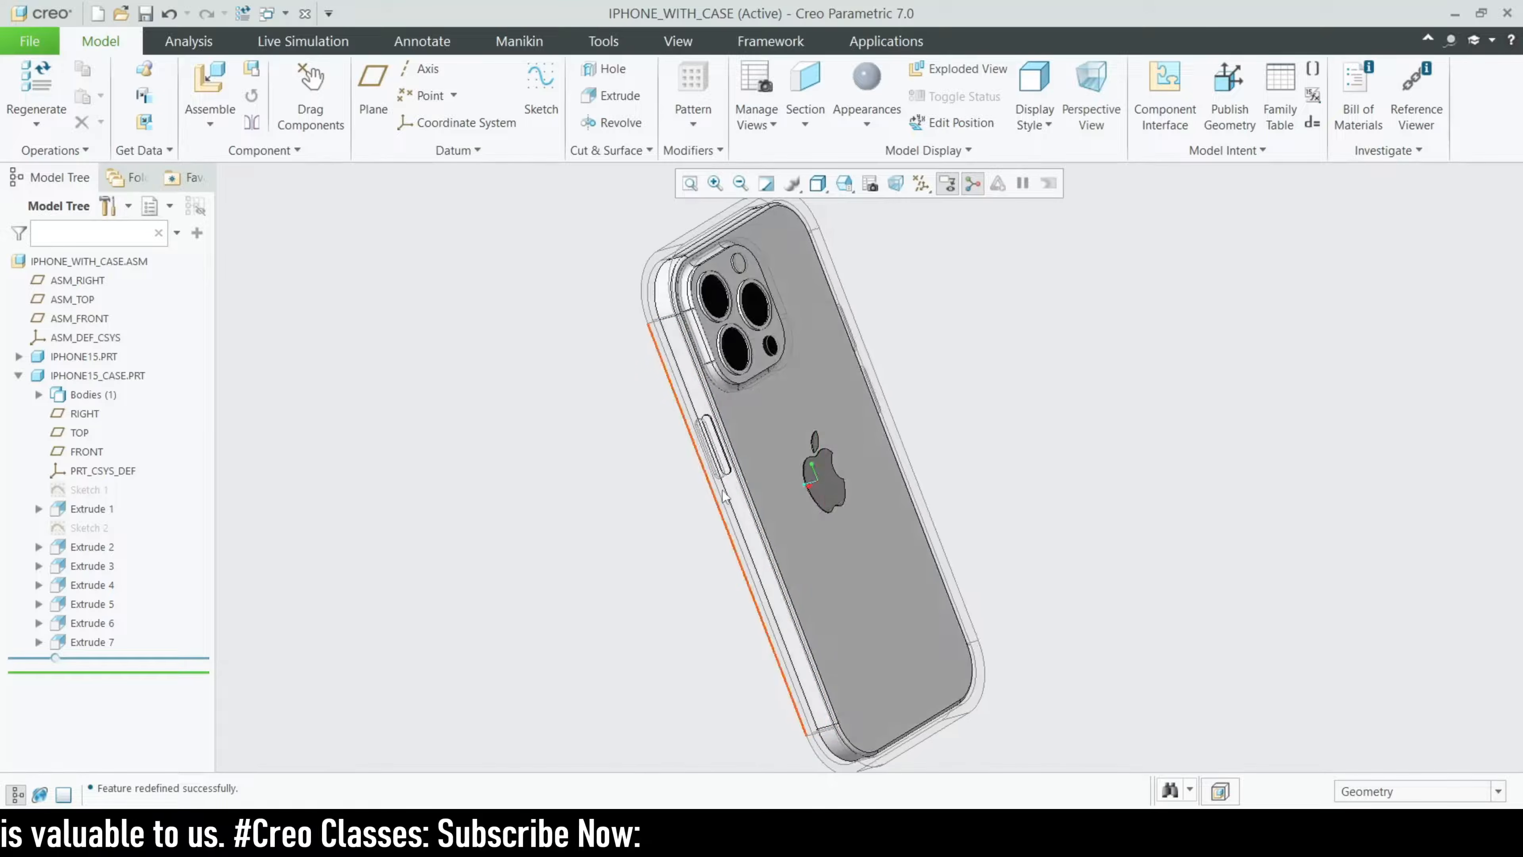
scroll(717, 447, down, 5)
scroll(715, 393, down, 2)
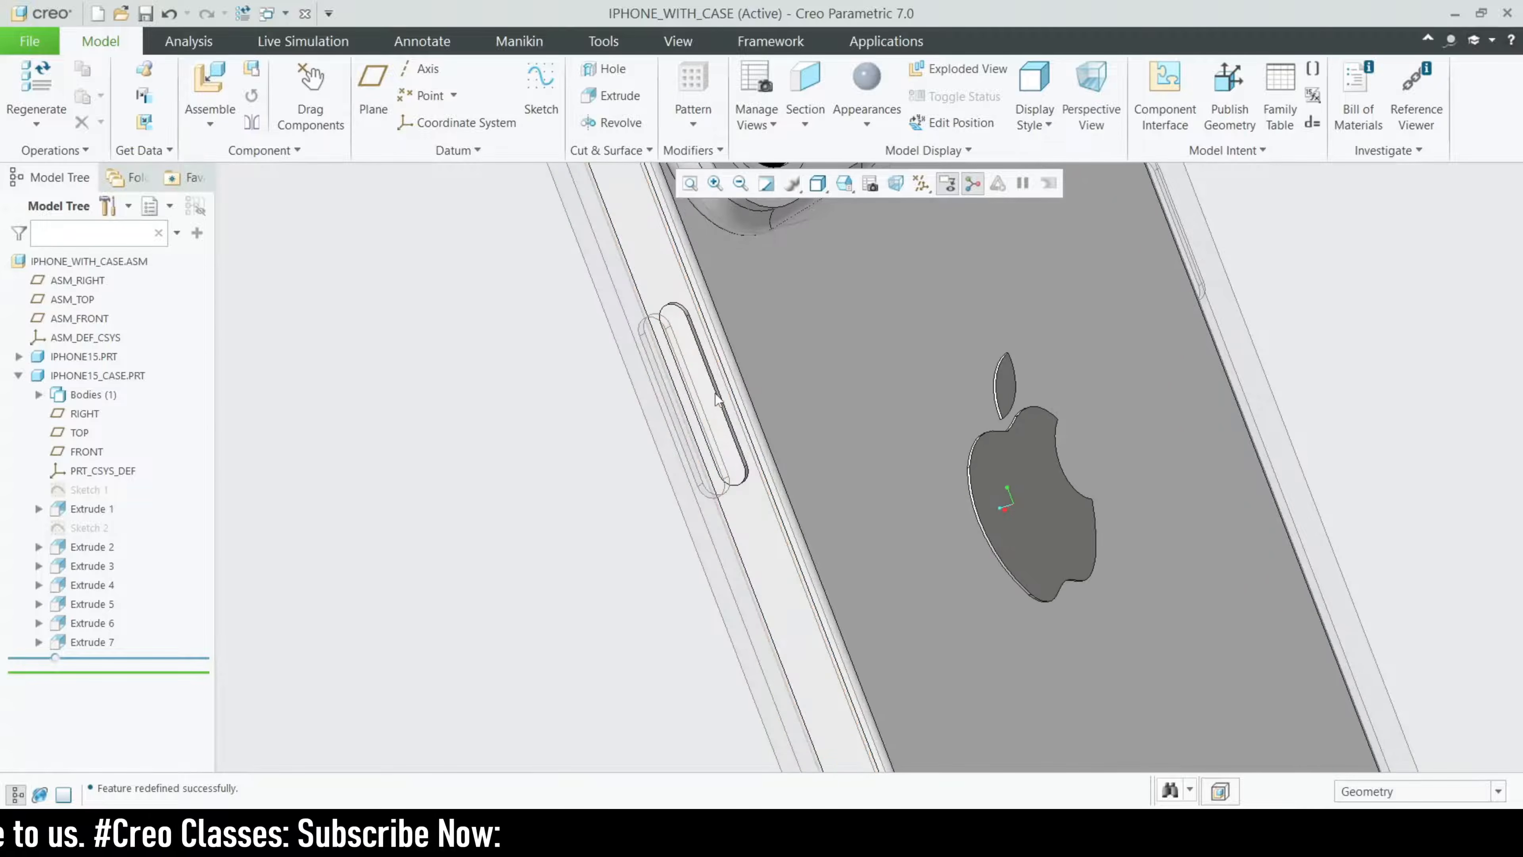
scroll(695, 415, up, 5)
middle_drag(950, 471, 1035, 385)
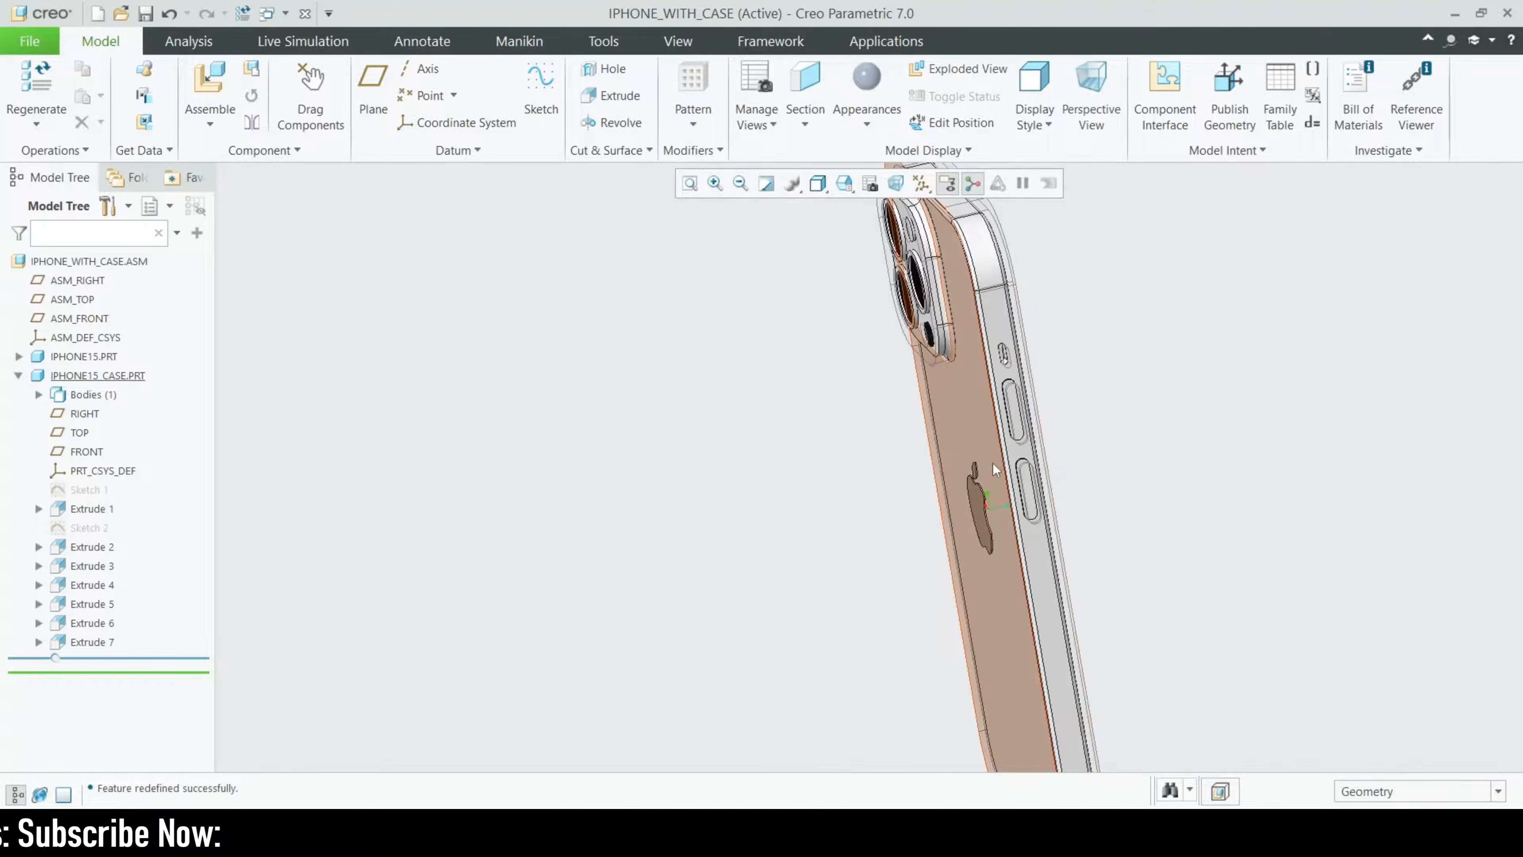
middle_drag(992, 463, 943, 365)
scroll(1004, 366, down, 5)
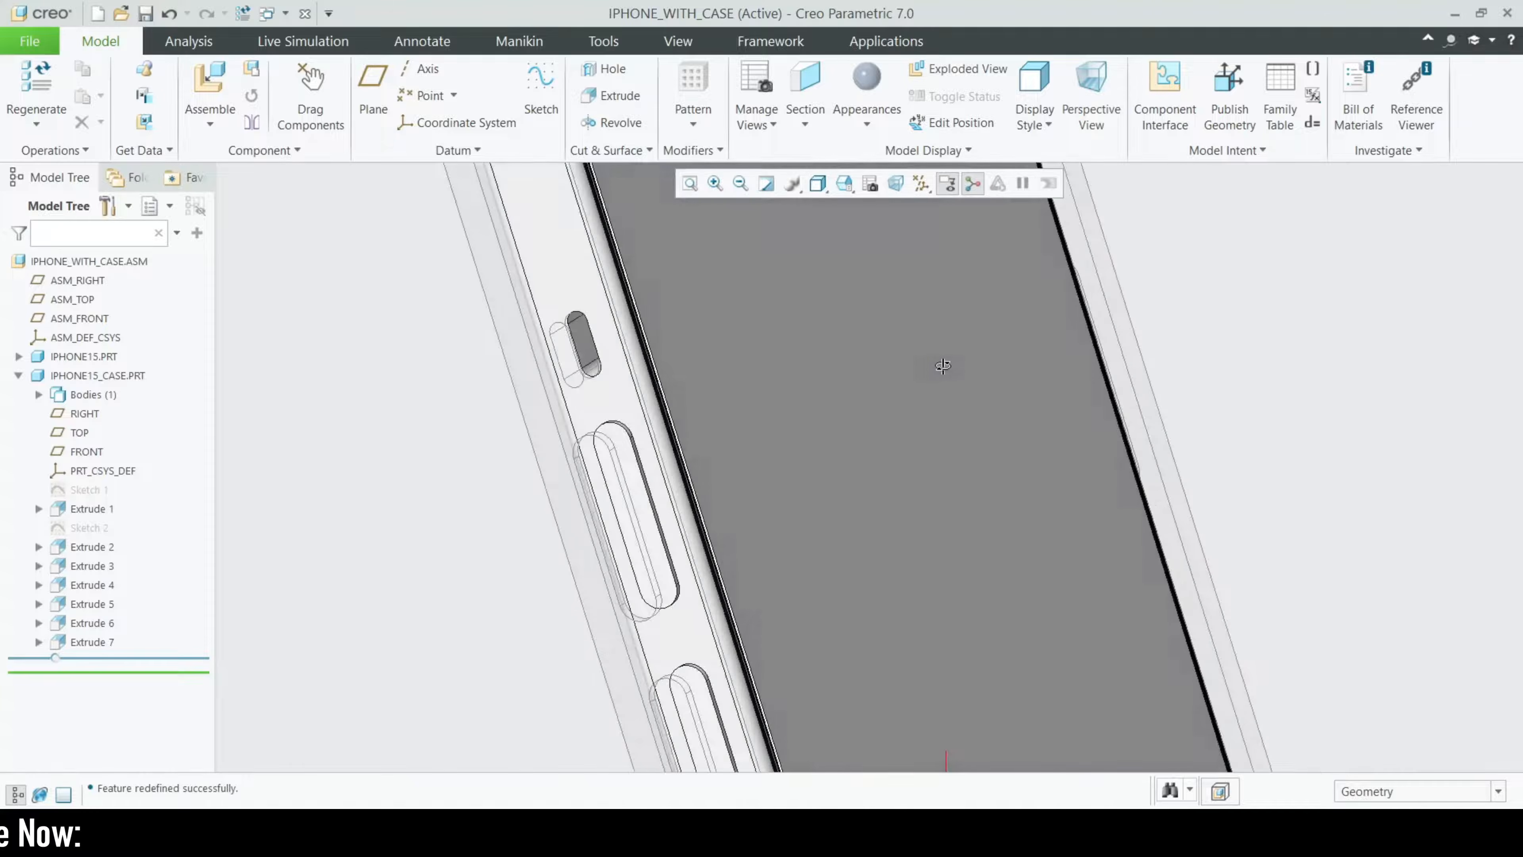
scroll(943, 365, up, 6)
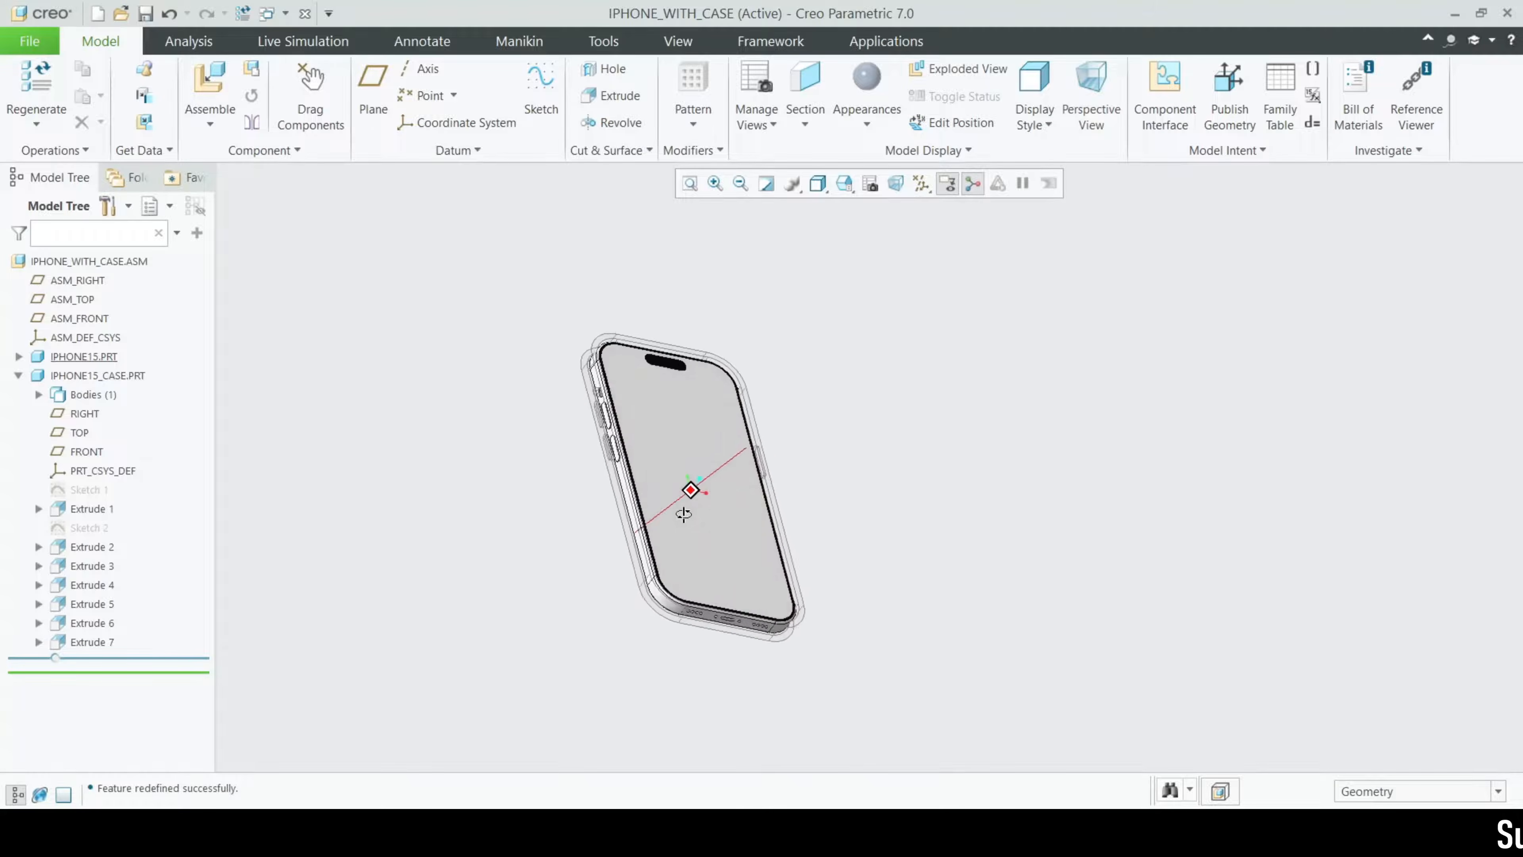
- Inspect the case's bottom speaker and port openings and the gap between its side button and the phone's button
scroll(708, 574, down, 8)
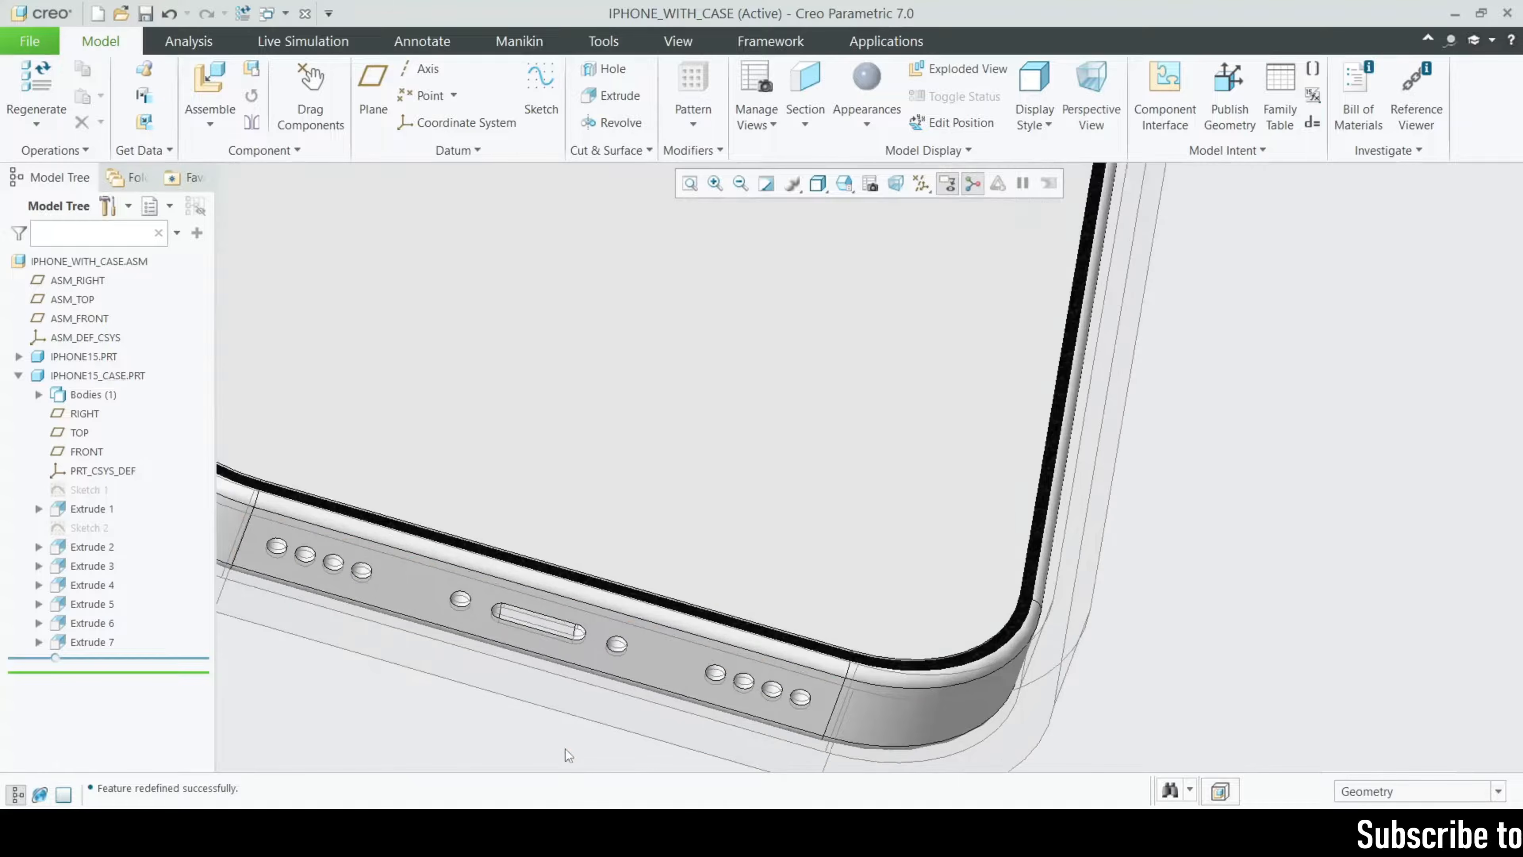
scroll(755, 615, up, 8)
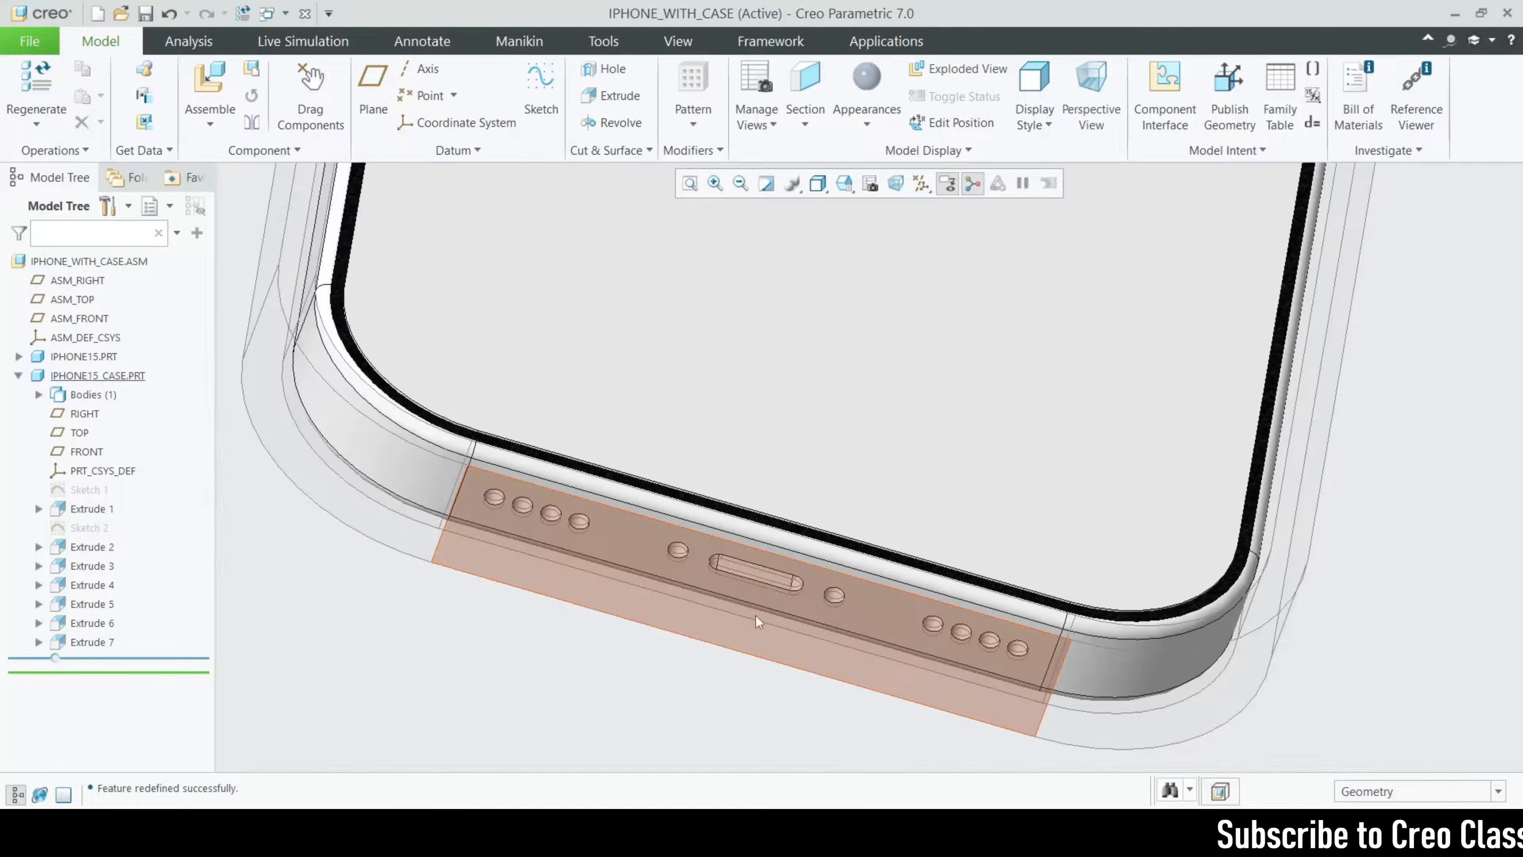
middle_drag(799, 629, 890, 578)
scroll(756, 403, down, 10)
scroll(648, 420, up, 5)
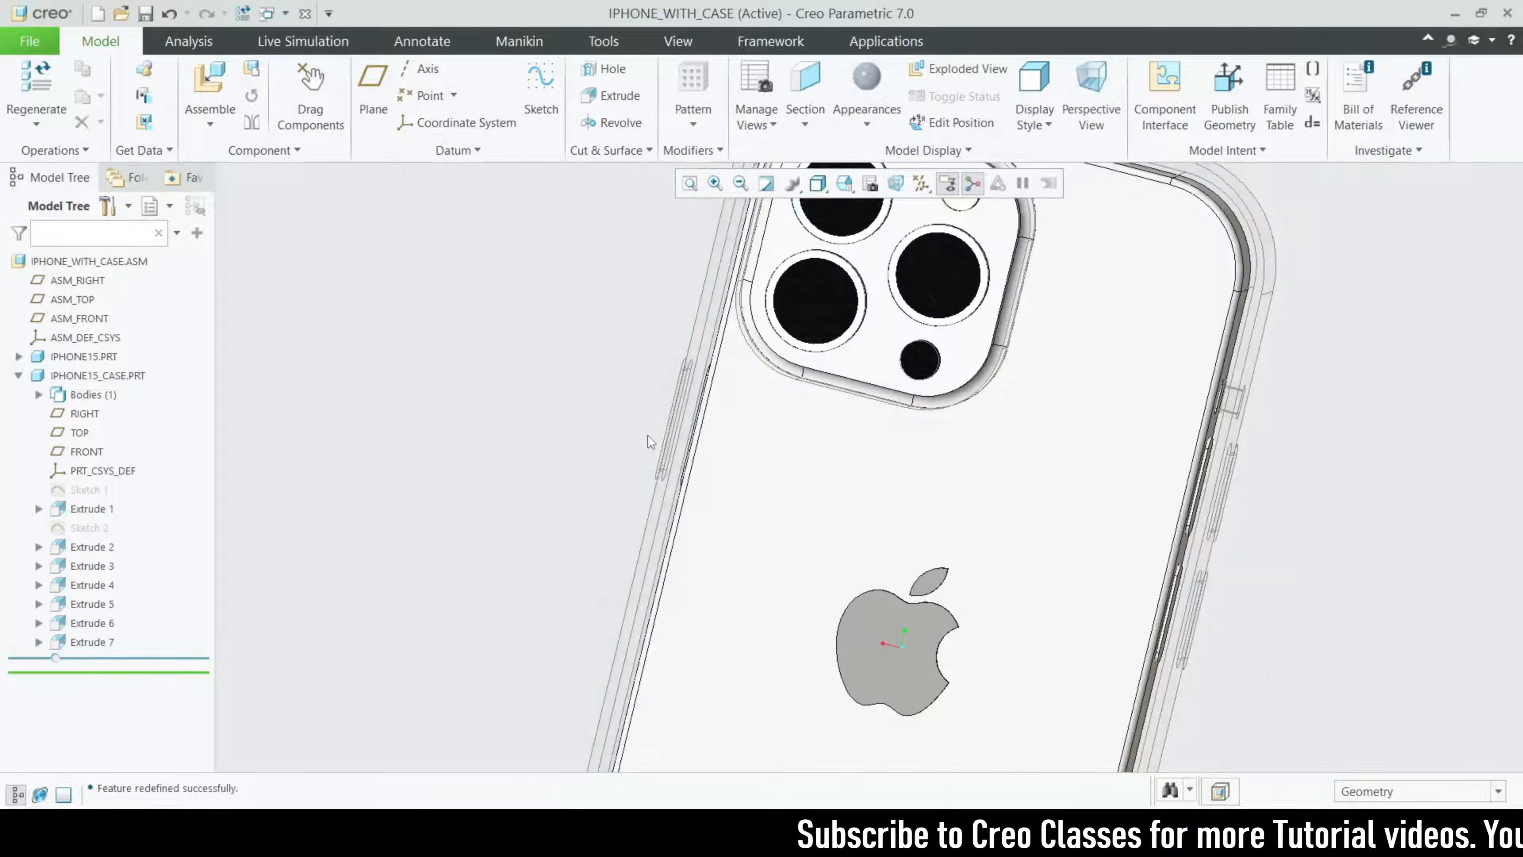
scroll(731, 456, down, 6)
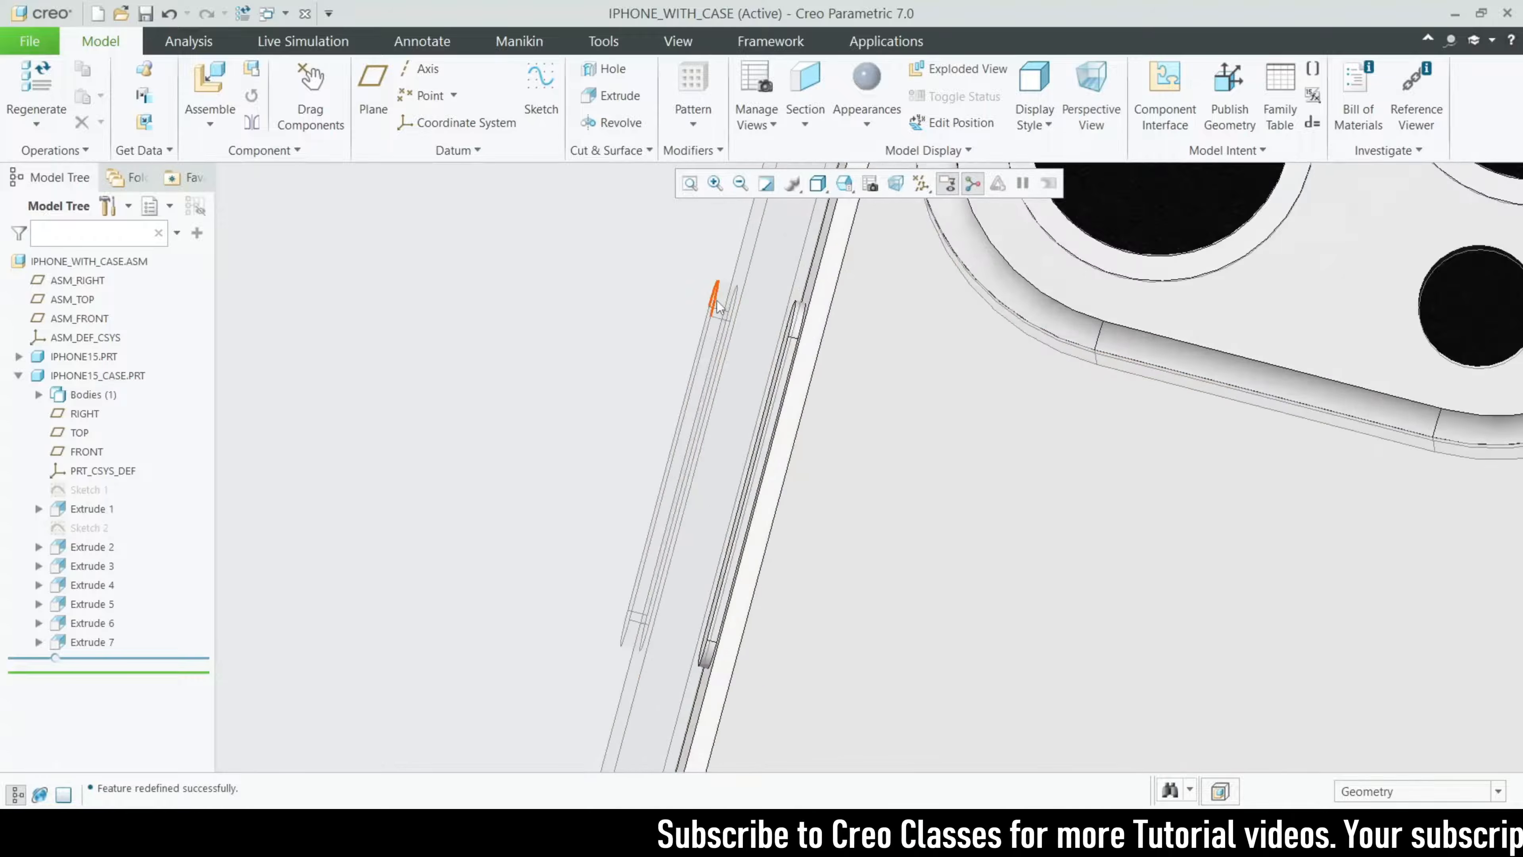
scroll(723, 294, down, 3)
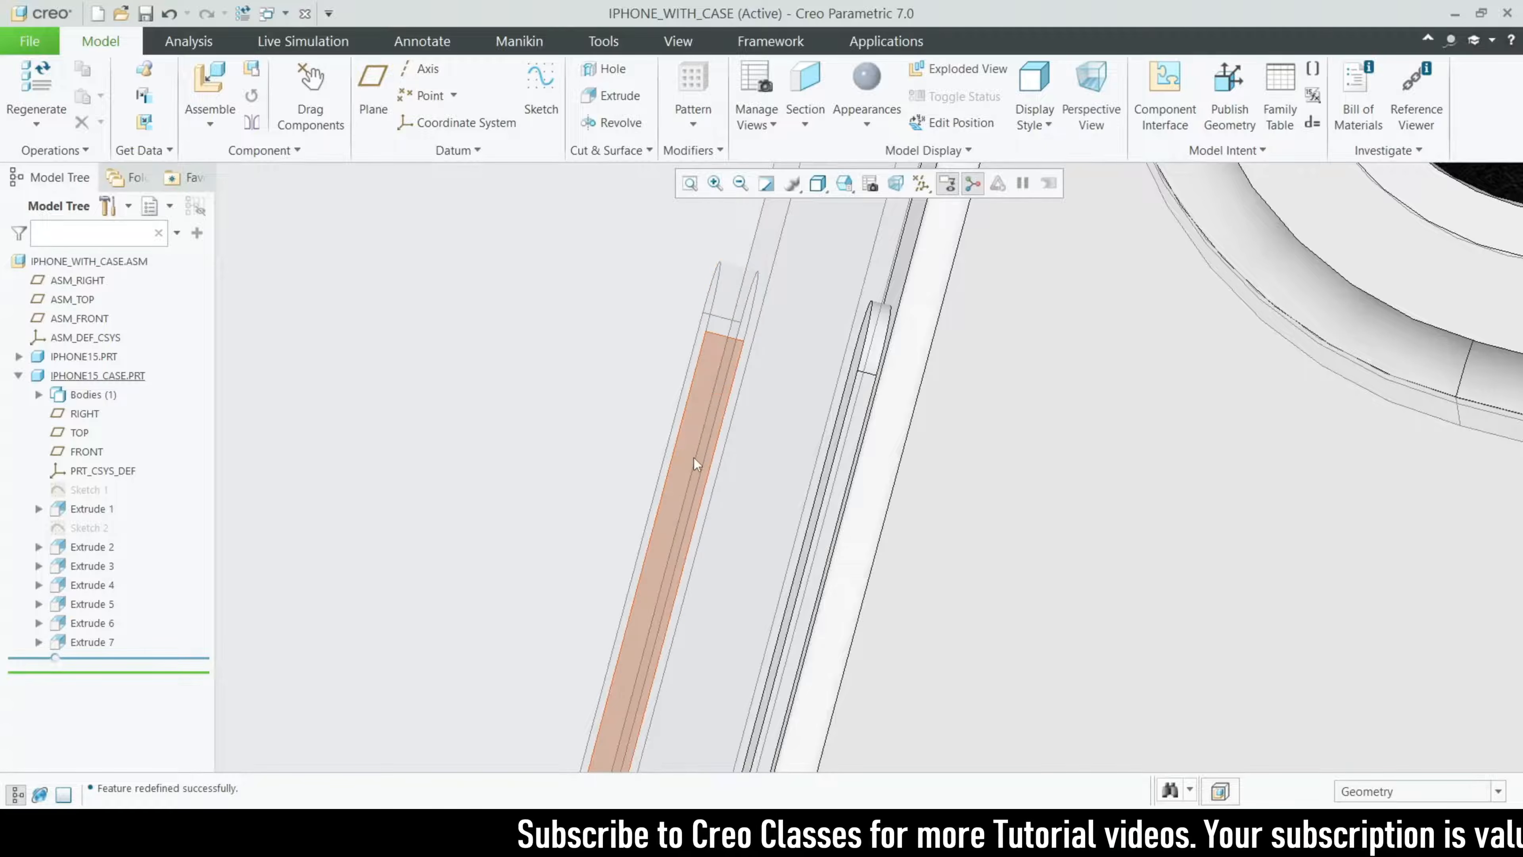
scroll(694, 462, up, 3)
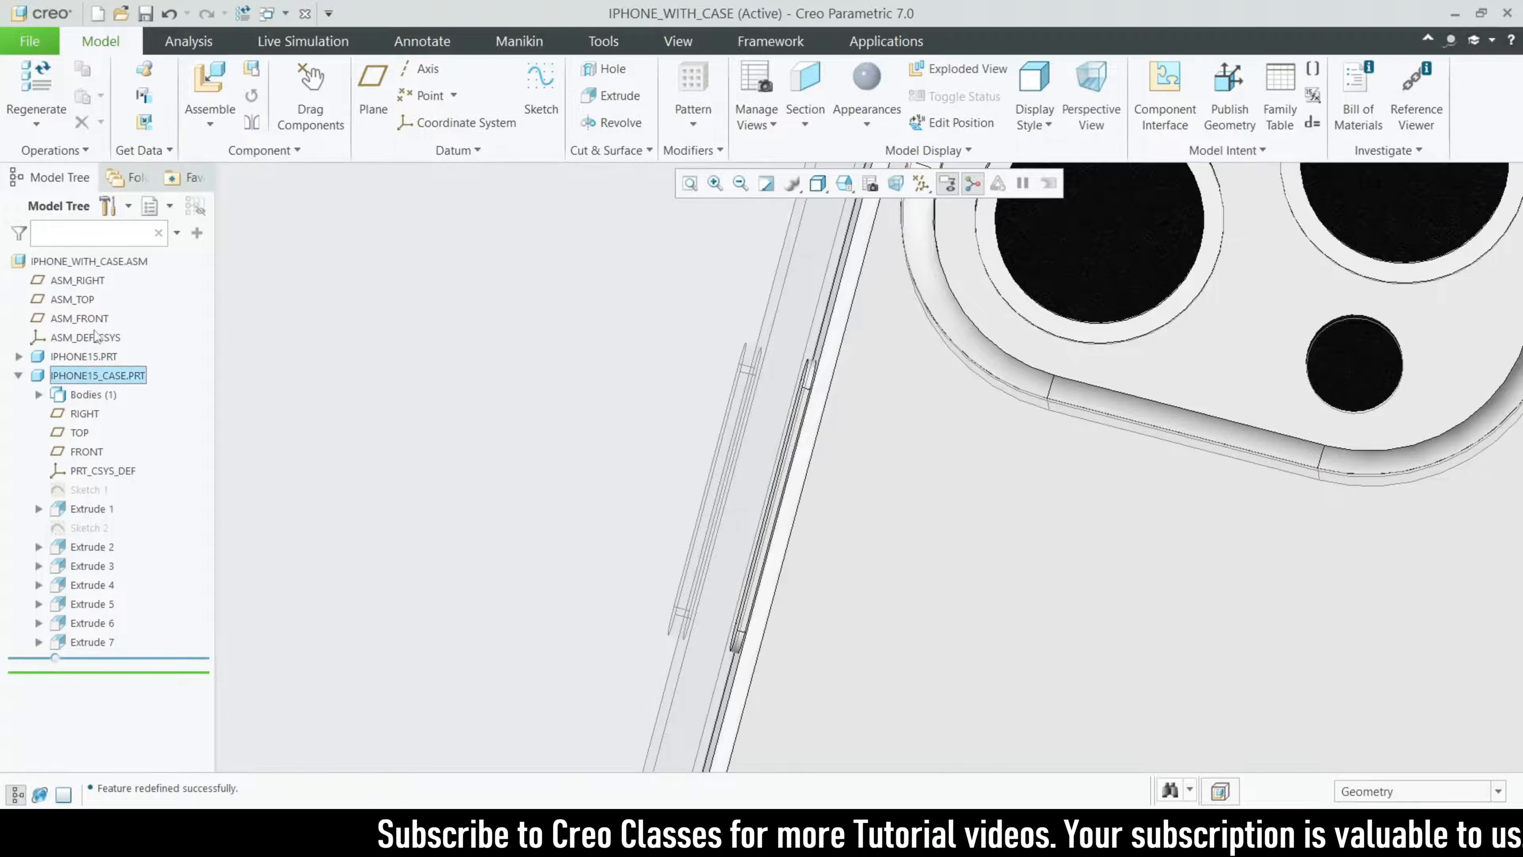
- Clear the transparent appearance from the case part IPHONE15_CASE.PRT
click(371, 429)
click(853, 127)
click(880, 266)
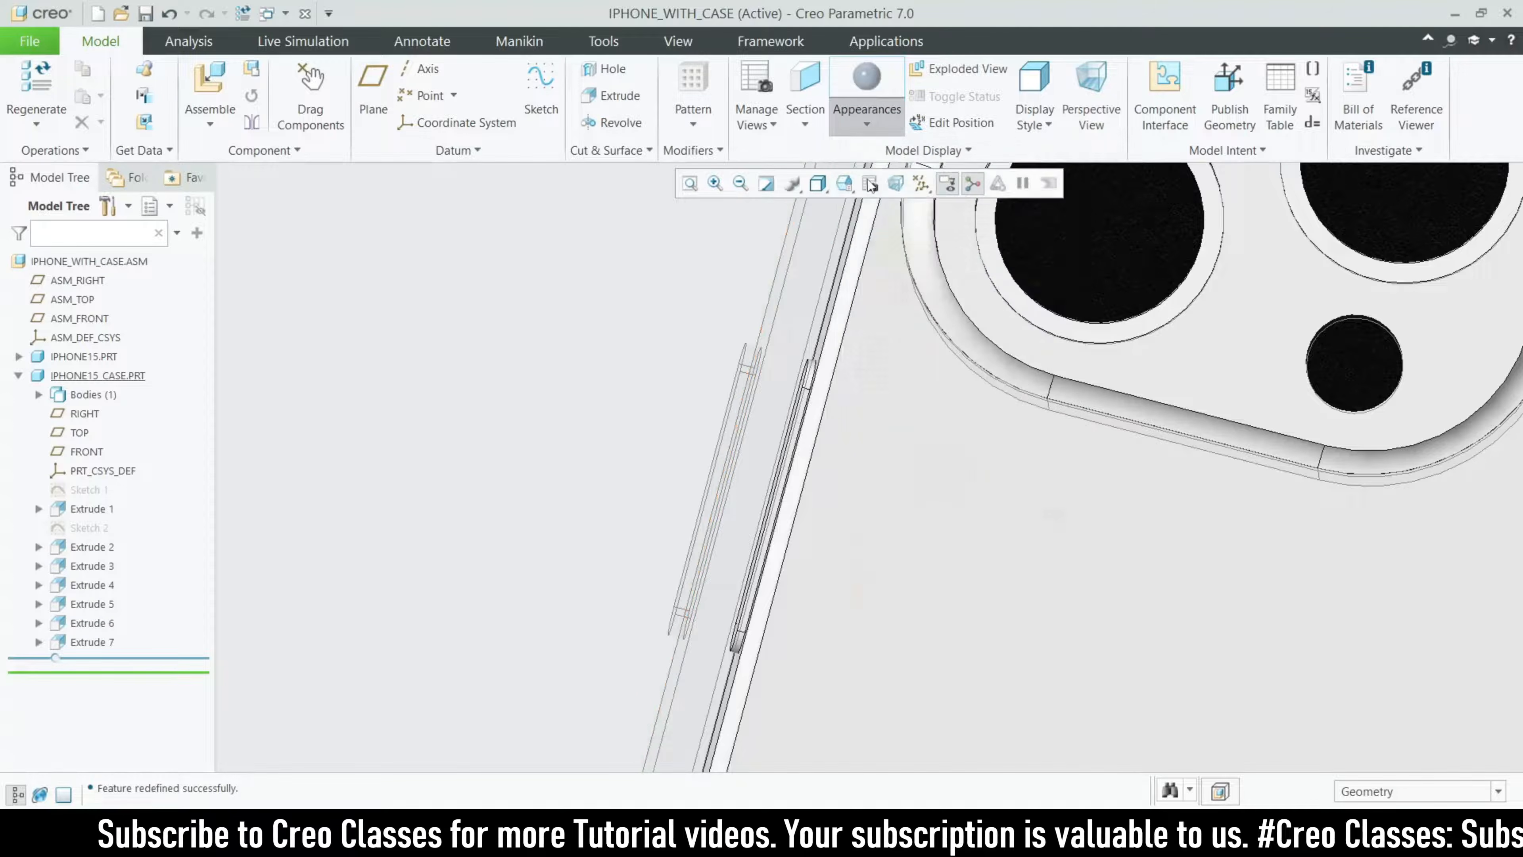
scroll(801, 528, up, 5)
click(802, 528)
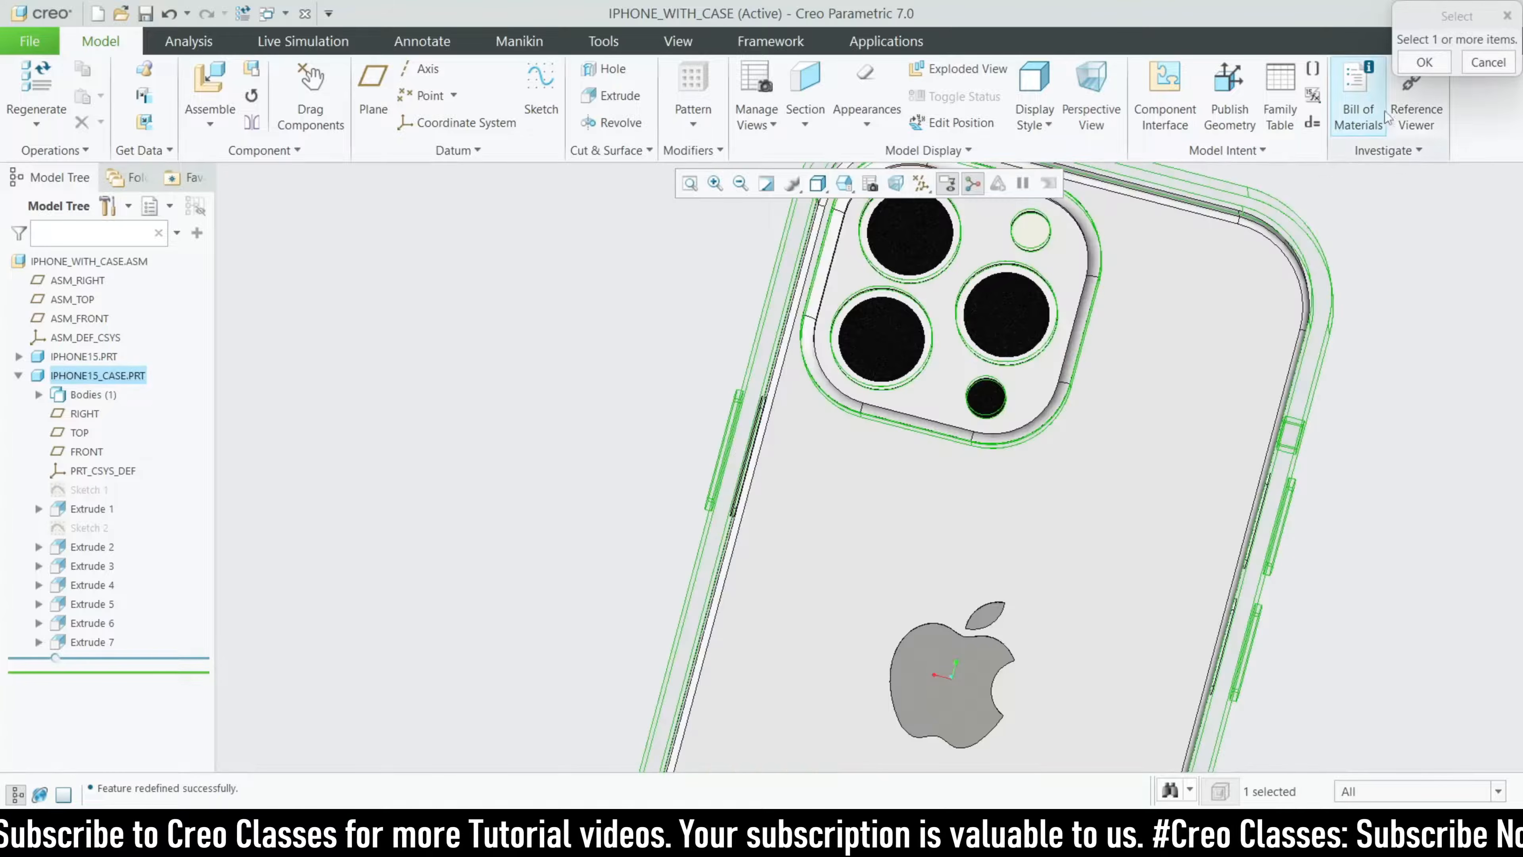
click(1425, 62)
- Redefine Extrude 7, the bottom speaker and port extrusion of the case, so that it removes material
scroll(849, 516, up, 3)
mouse_move(849, 517)
middle_down()
mouse_move(927, 534)
mouse_move(807, 574)
mouse_move(698, 528)
mouse_move(783, 356)
mouse_move(773, 580)
mouse_move(687, 611)
mouse_move(830, 593)
mouse_move(909, 642)
mouse_move(882, 606)
mouse_move(972, 472)
mouse_move(1060, 510)
middle_up()
scroll(1060, 510, up, 5)
click(1026, 549)
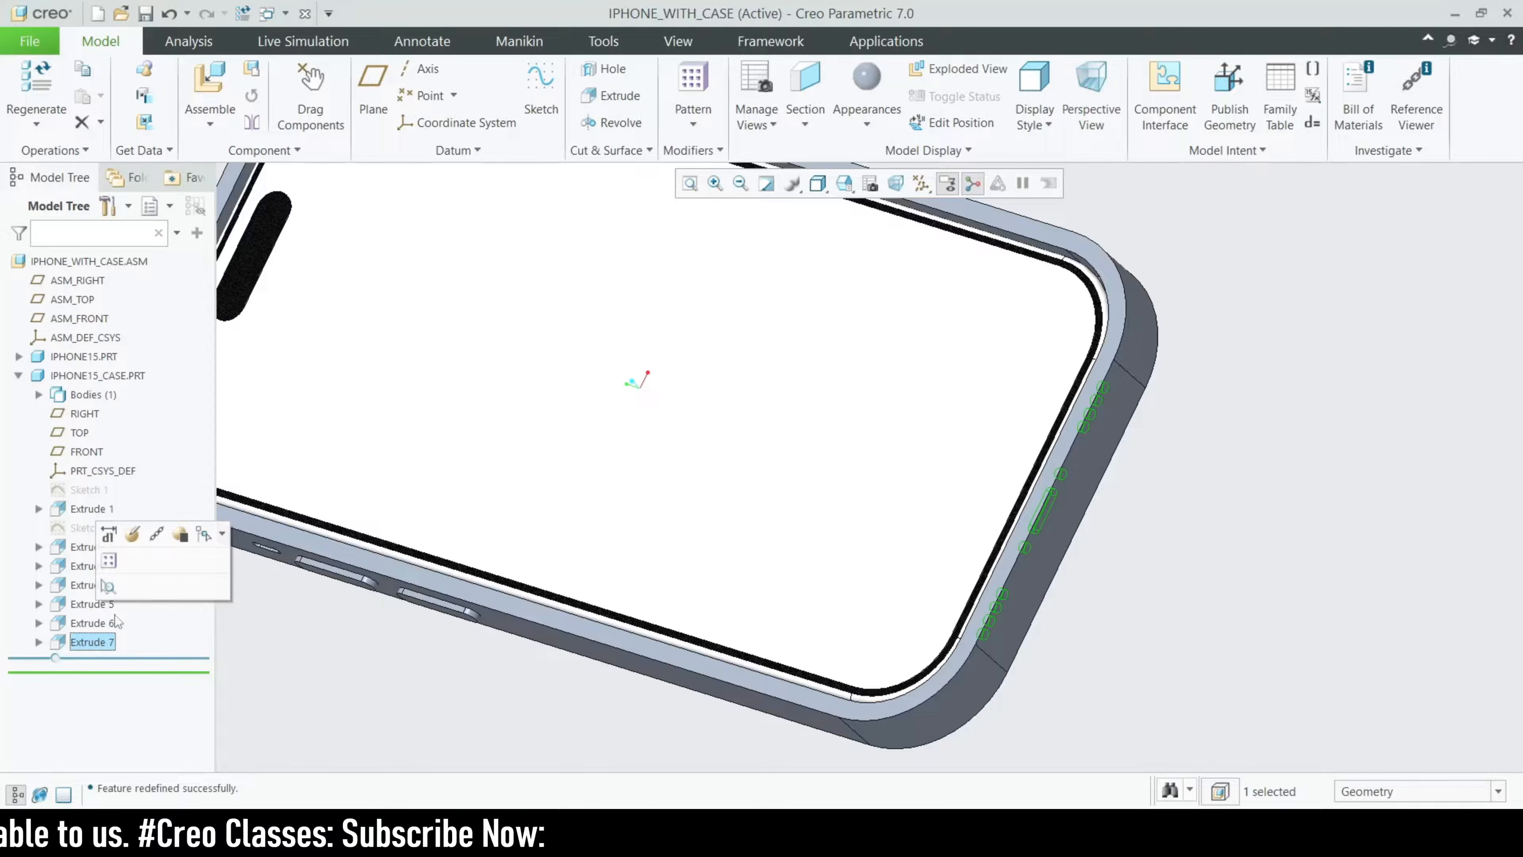
click(136, 533)
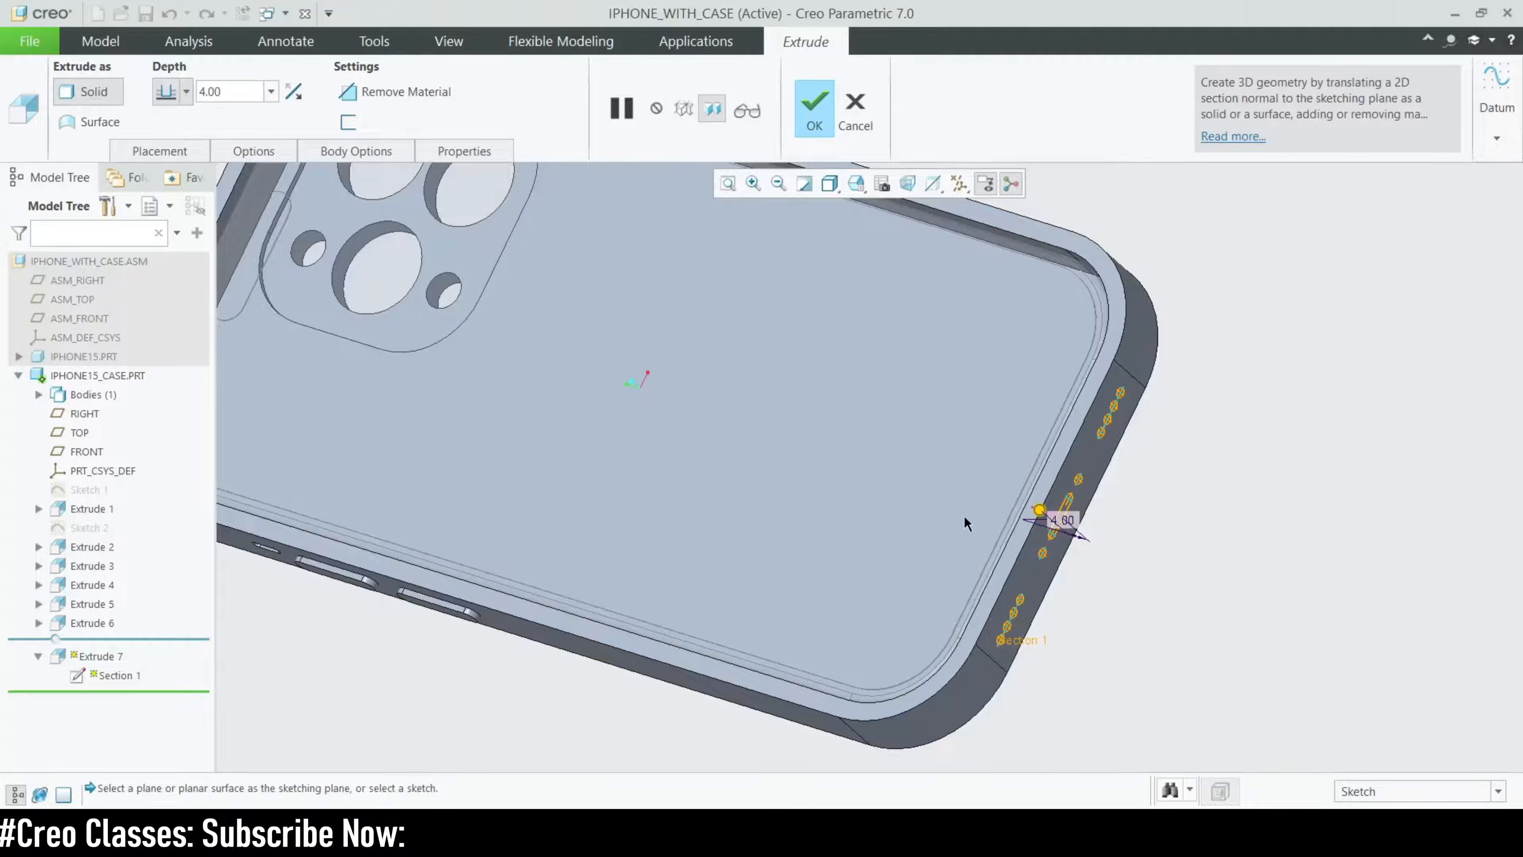
scroll(1137, 524, up, 2)
scroll(971, 406, down, 3)
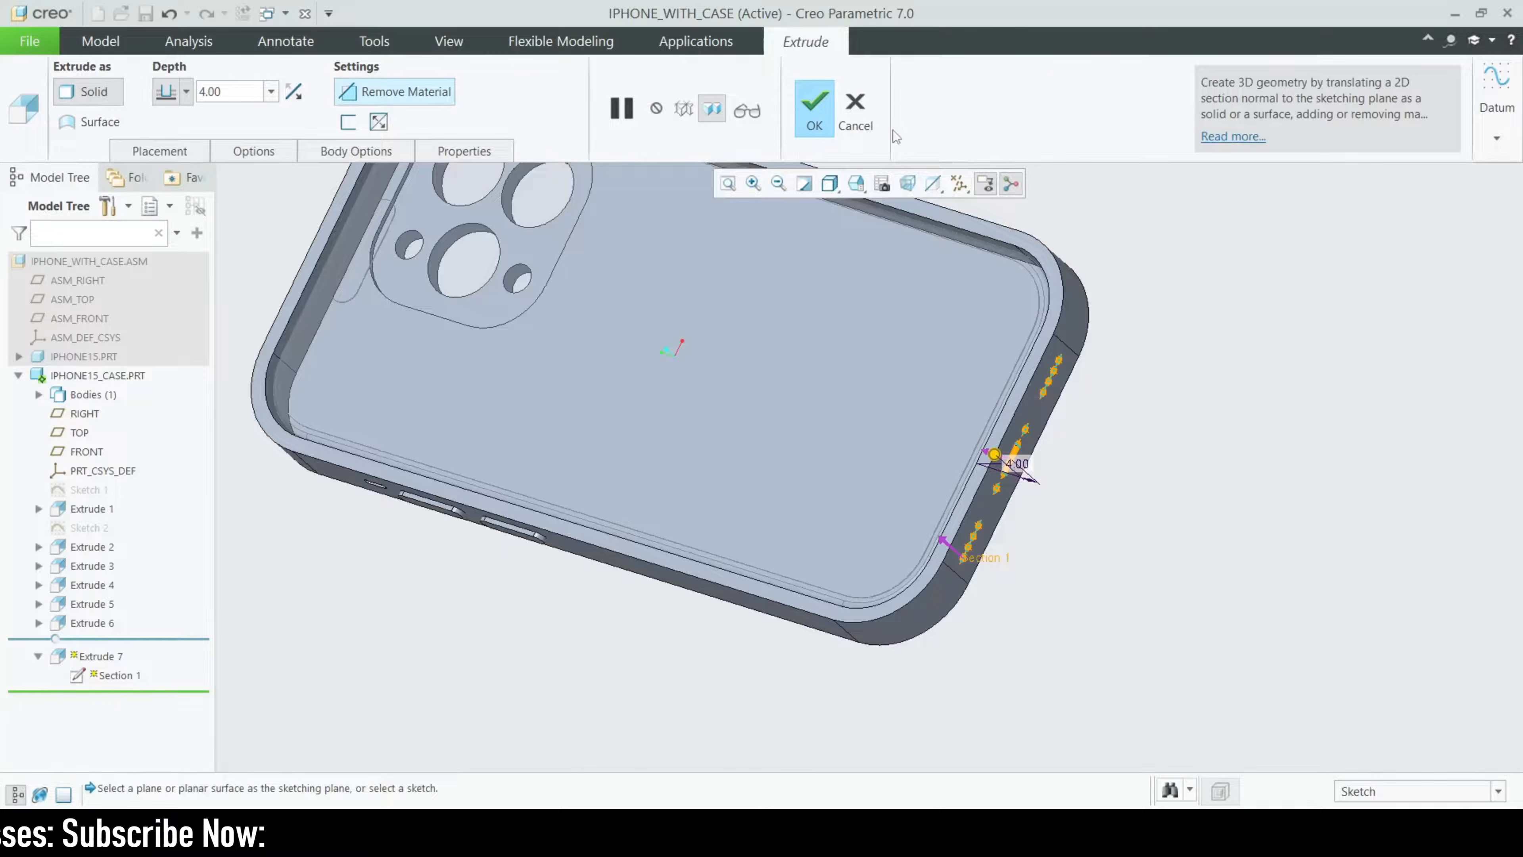
click(814, 108)
middle_drag(1064, 558, 1103, 475)
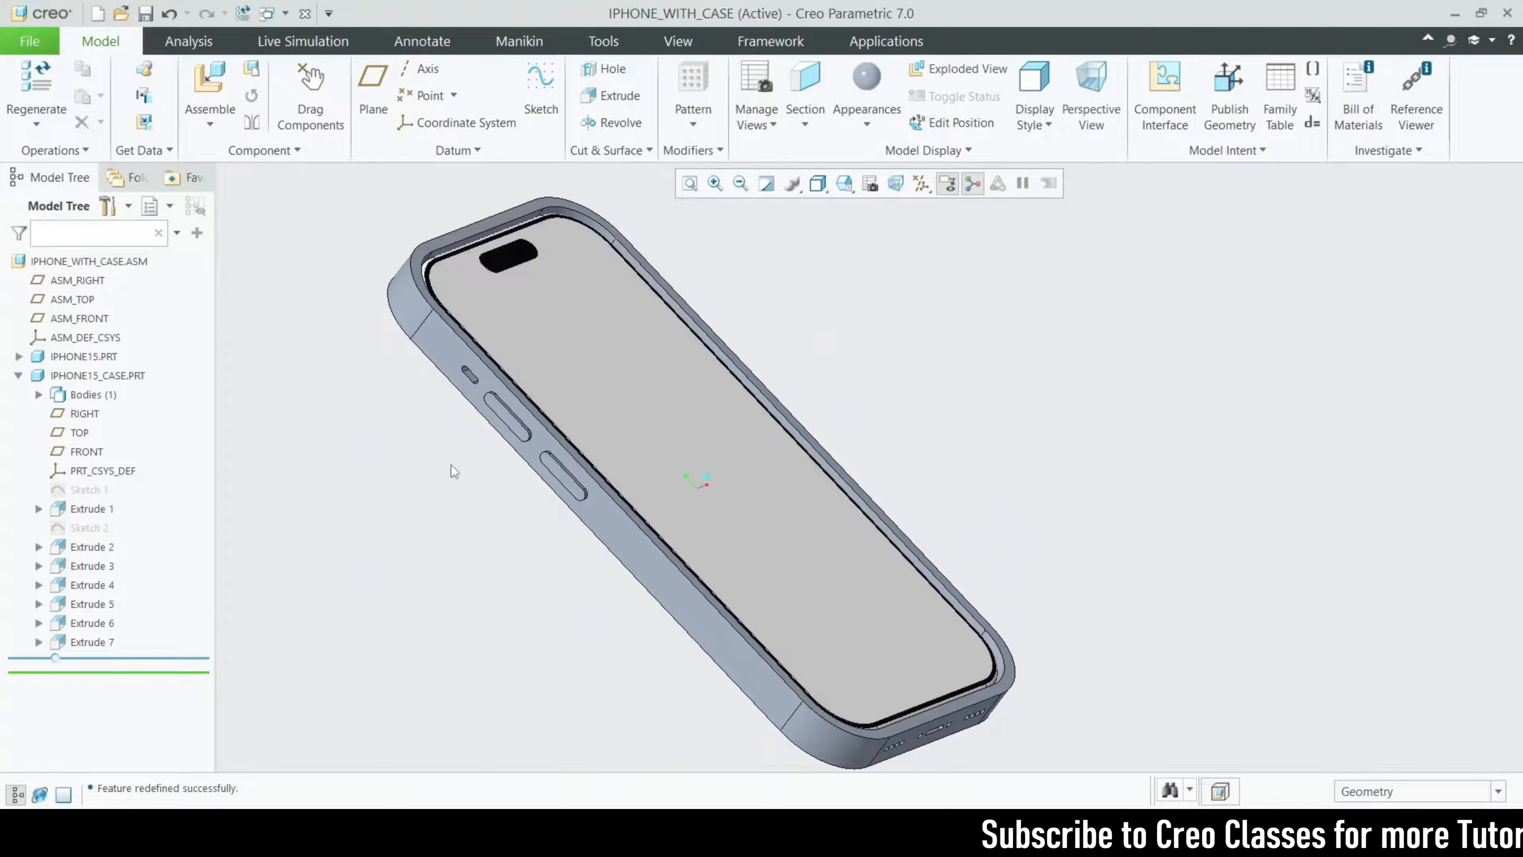
- Activate the case part IPHONE15_CASE.PRT and start a 0.50 round along the edge around the lower of the two neighbouring side buttons
scroll(451, 465, down, 2)
click(128, 295)
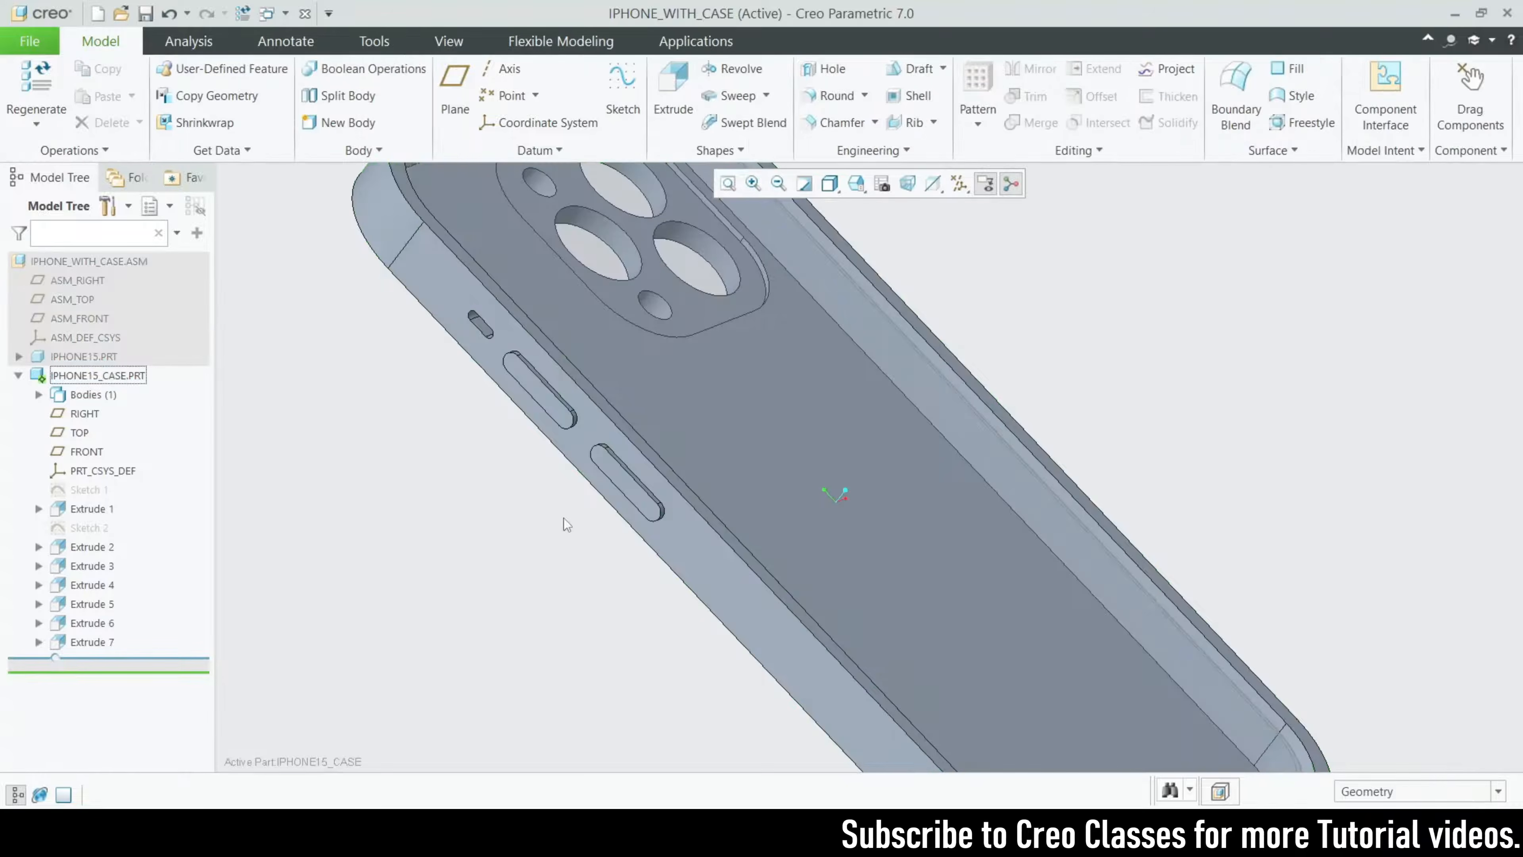
scroll(557, 504, down, 3)
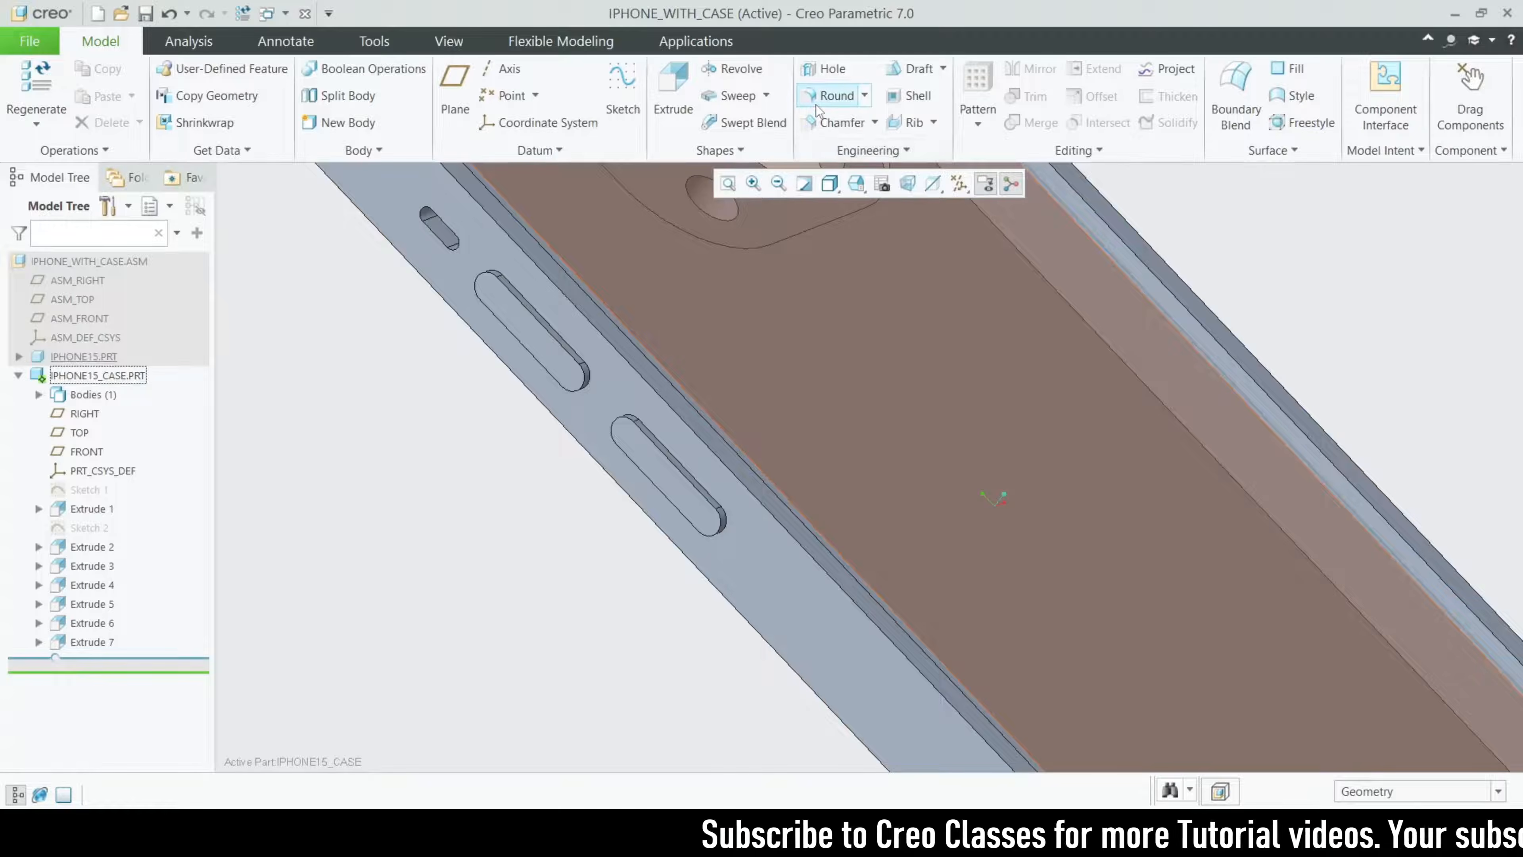
click(816, 106)
scroll(606, 474, down, 4)
click(601, 469)
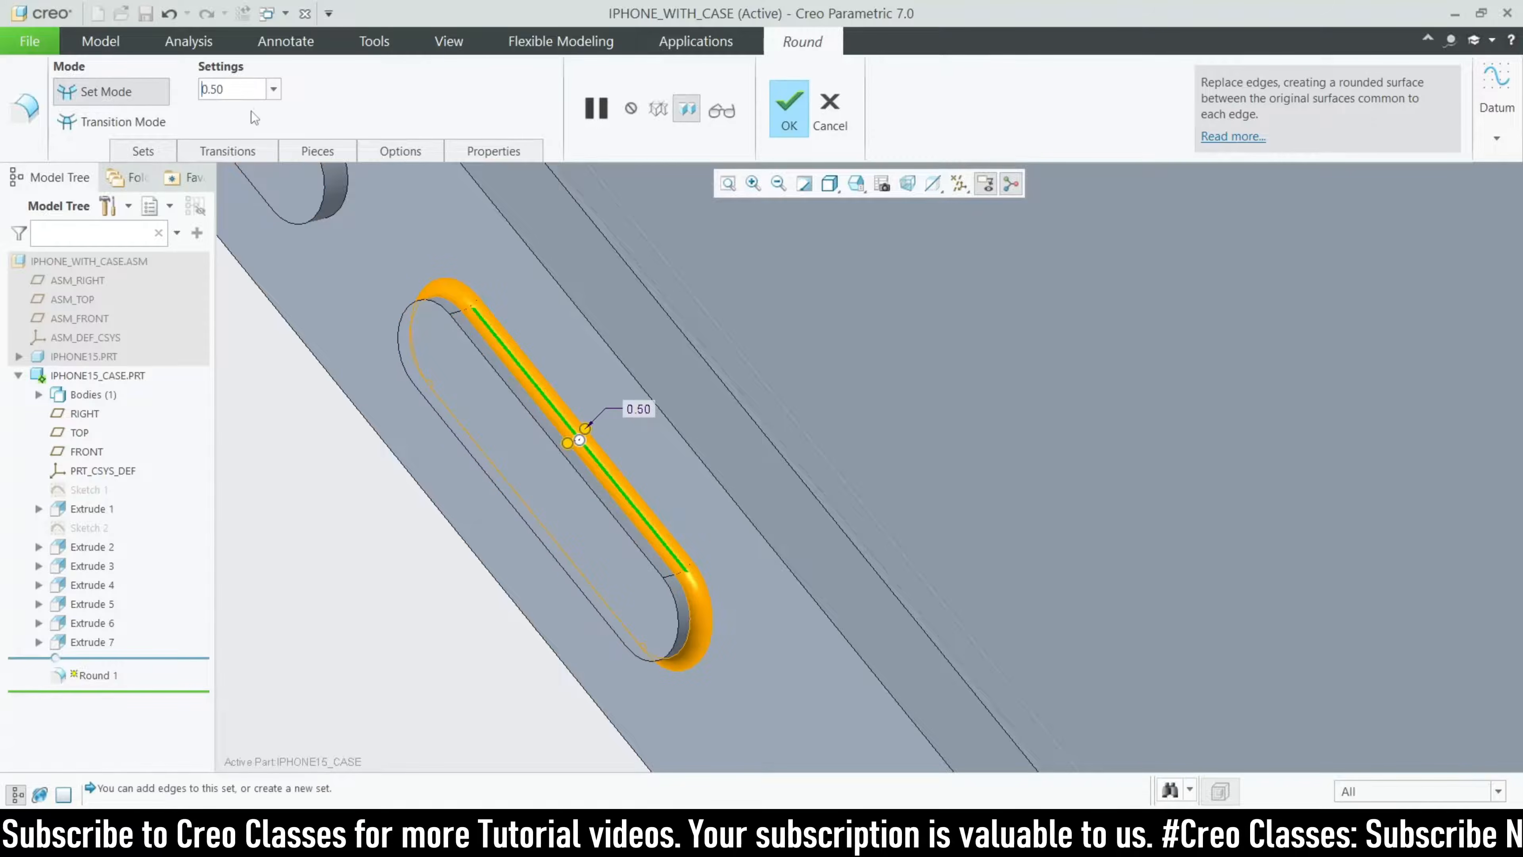
- Add the edges around the neighbouring side button and the opposite side's button to the 0.50 round and complete it
scroll(904, 756, up, 2)
scroll(493, 279, down, 1)
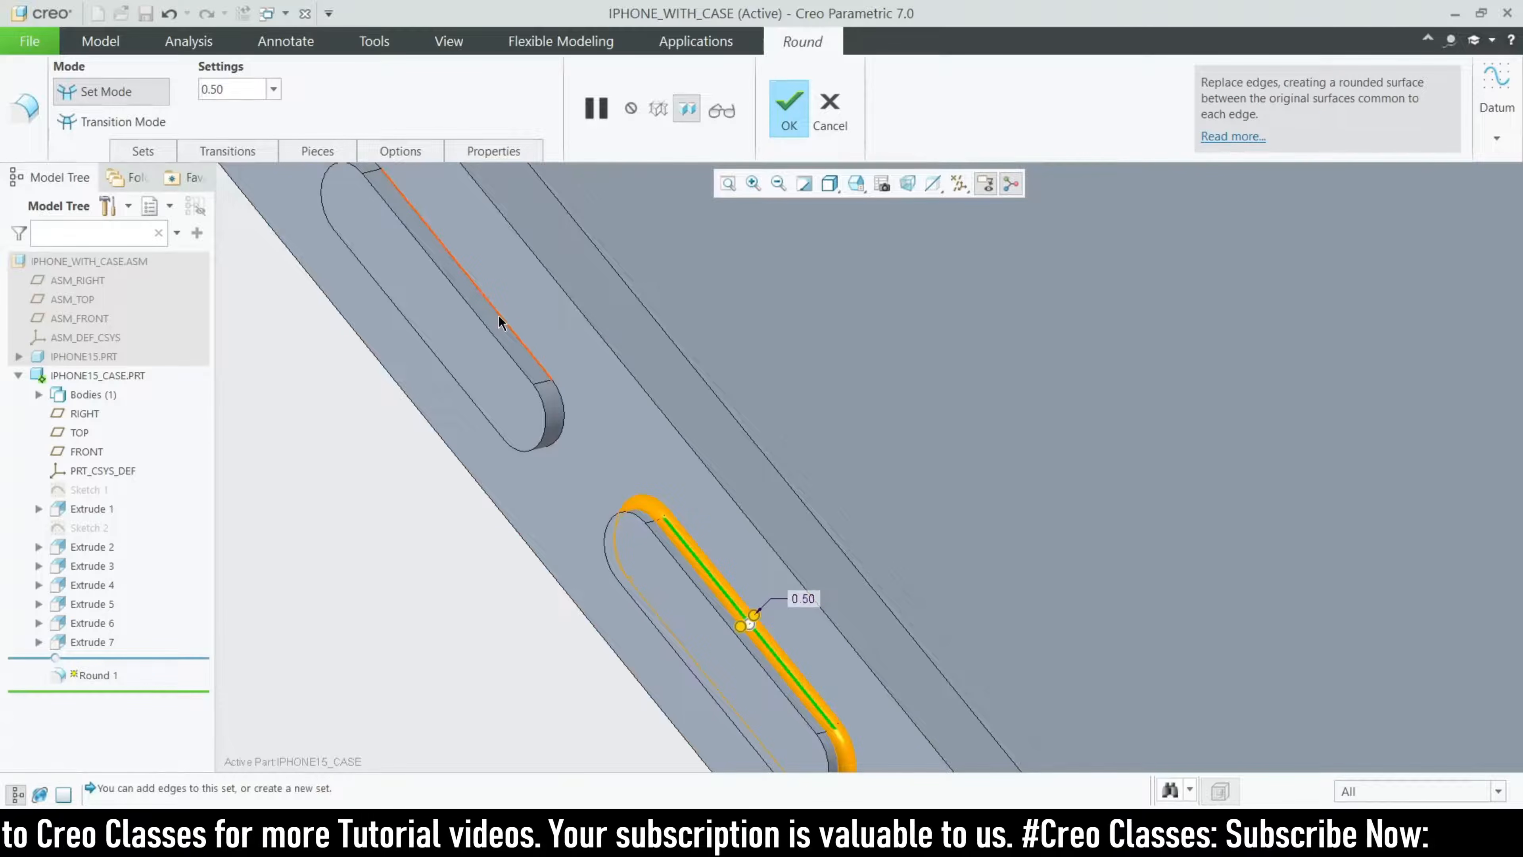
ctrl+click(498, 316)
scroll(556, 344, up, 4)
middle_drag(557, 344, 664, 603)
scroll(996, 569, down, 5)
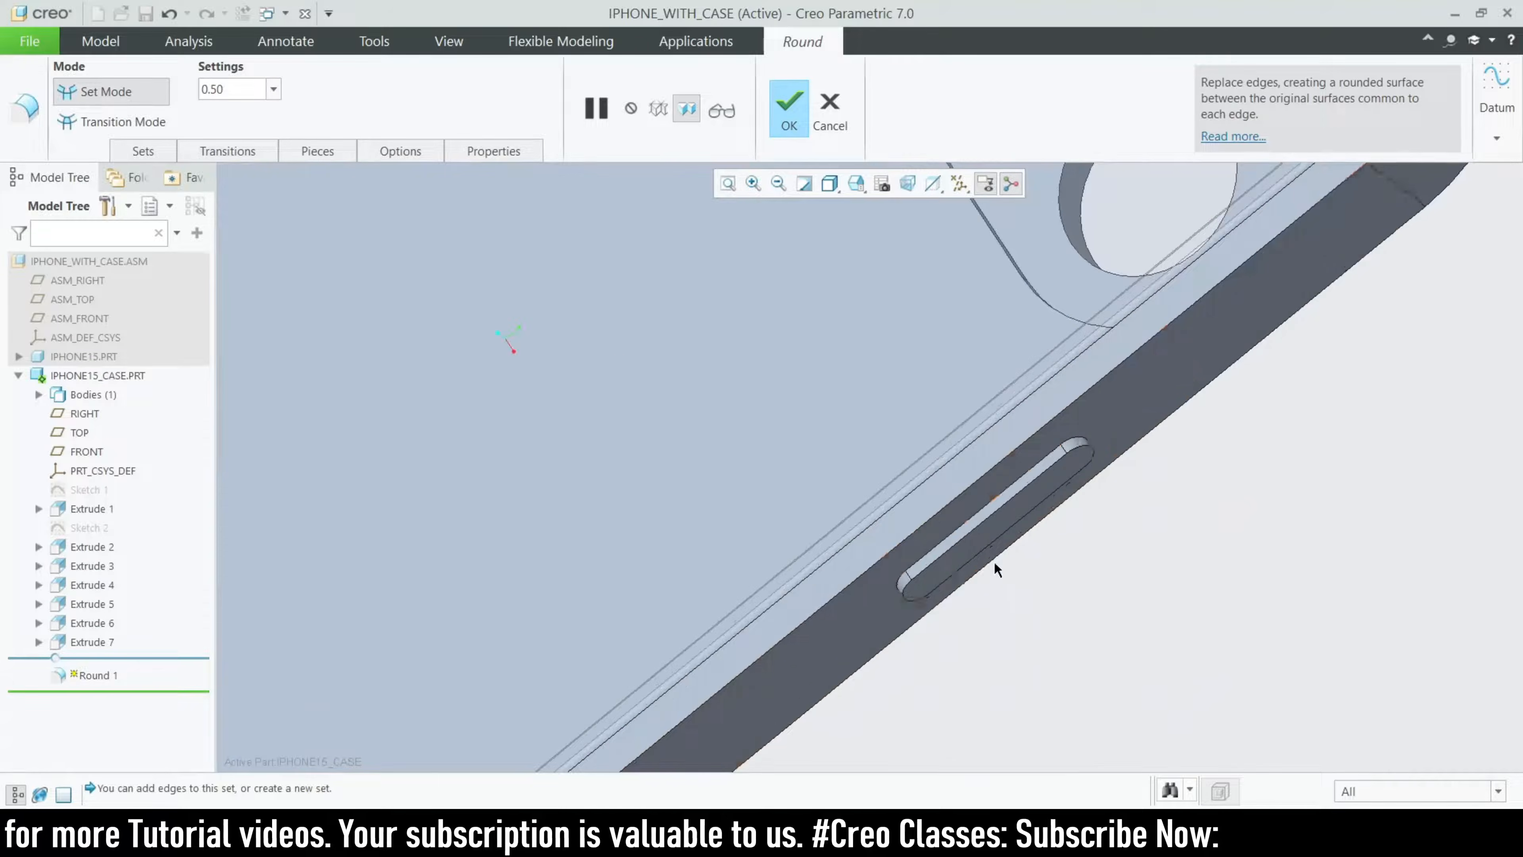
ctrl+click(972, 514)
scroll(1107, 537, up, 5)
middle_drag(1107, 537, 942, 420)
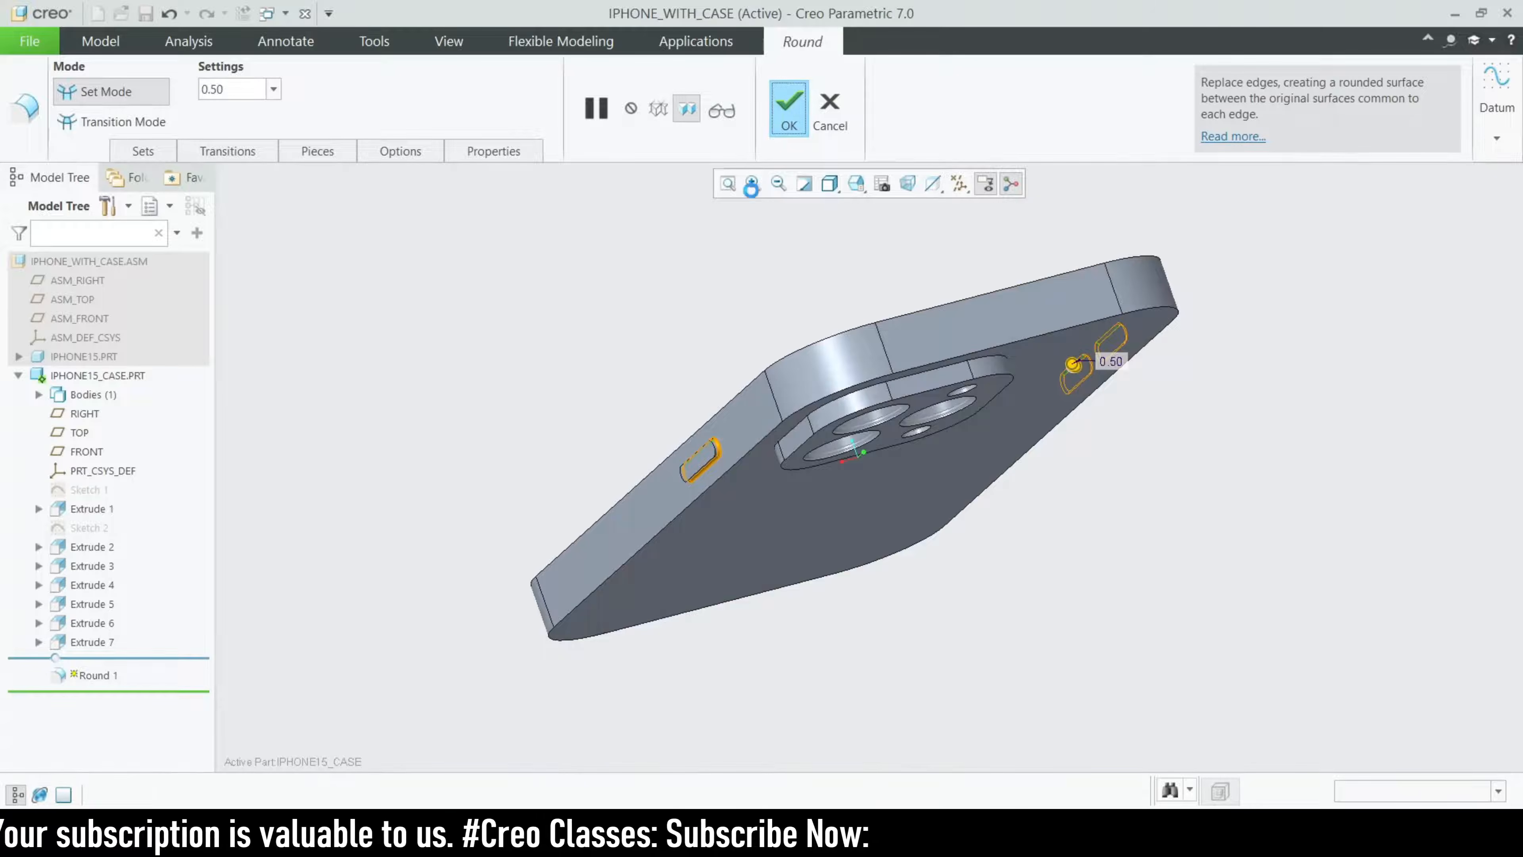
middle_click(625, 333)
- Inspect the rounded edges around the case's side buttons and activate the top-level assembly IPHONE_WITH_CASE.ASM
middle_drag(546, 465, 847, 417)
scroll(792, 442, down, 6)
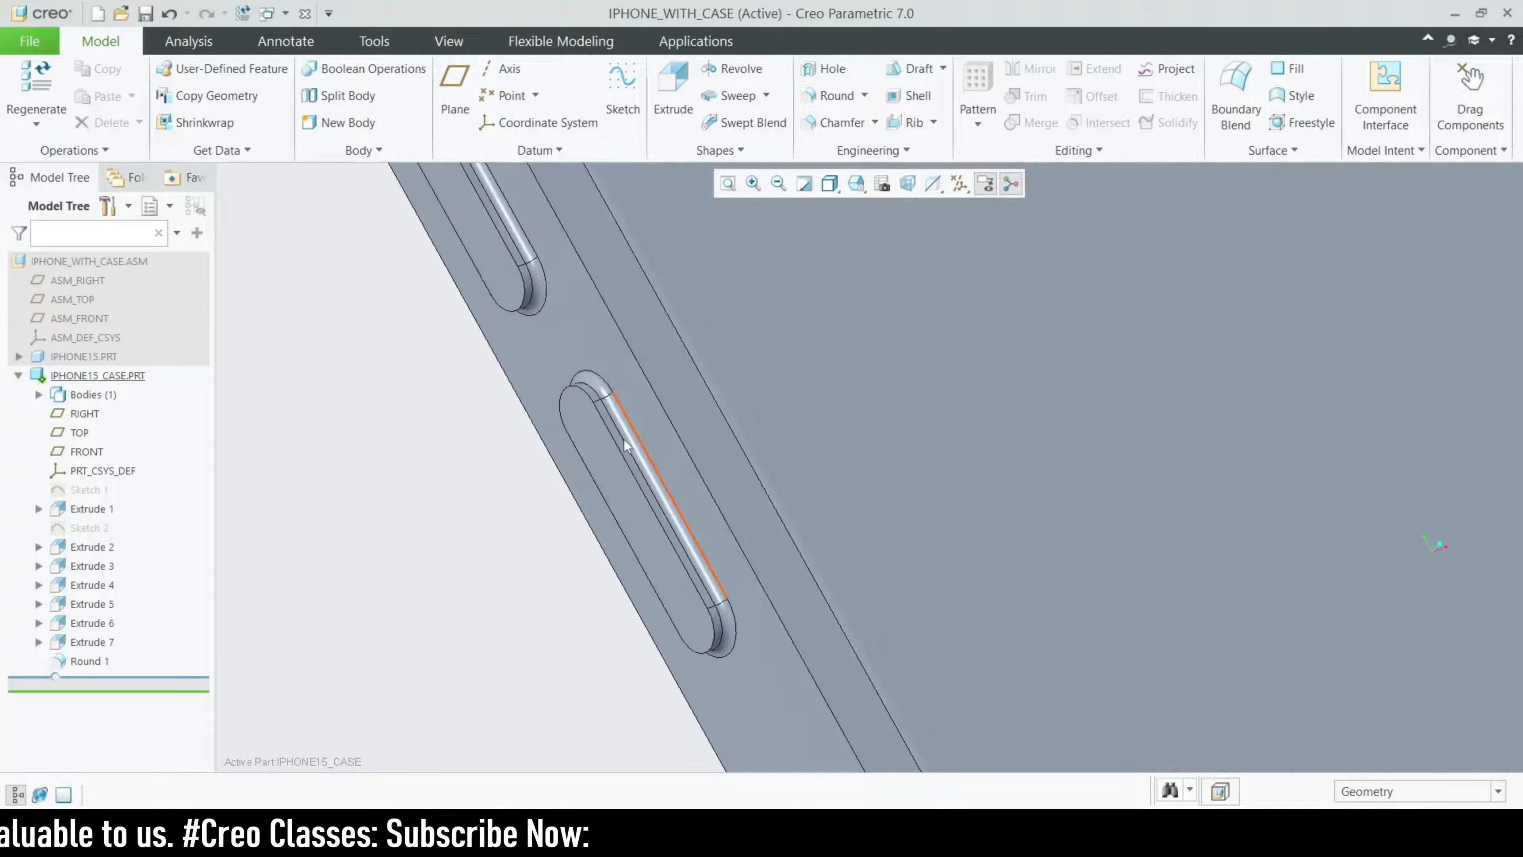
scroll(643, 393, up, 5)
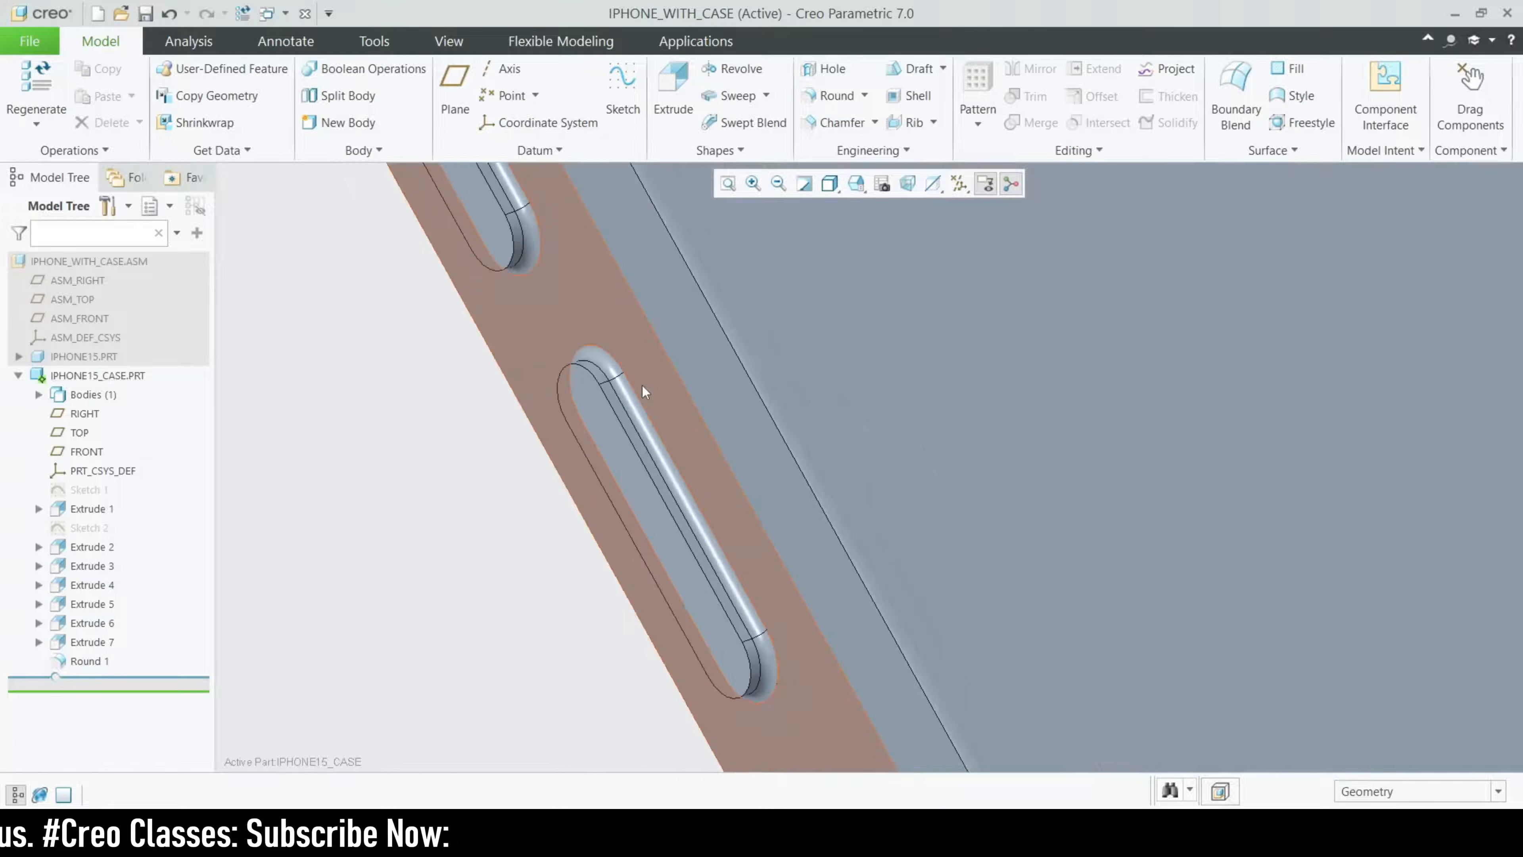
middle_drag(748, 466, 706, 543)
scroll(706, 544, up, 8)
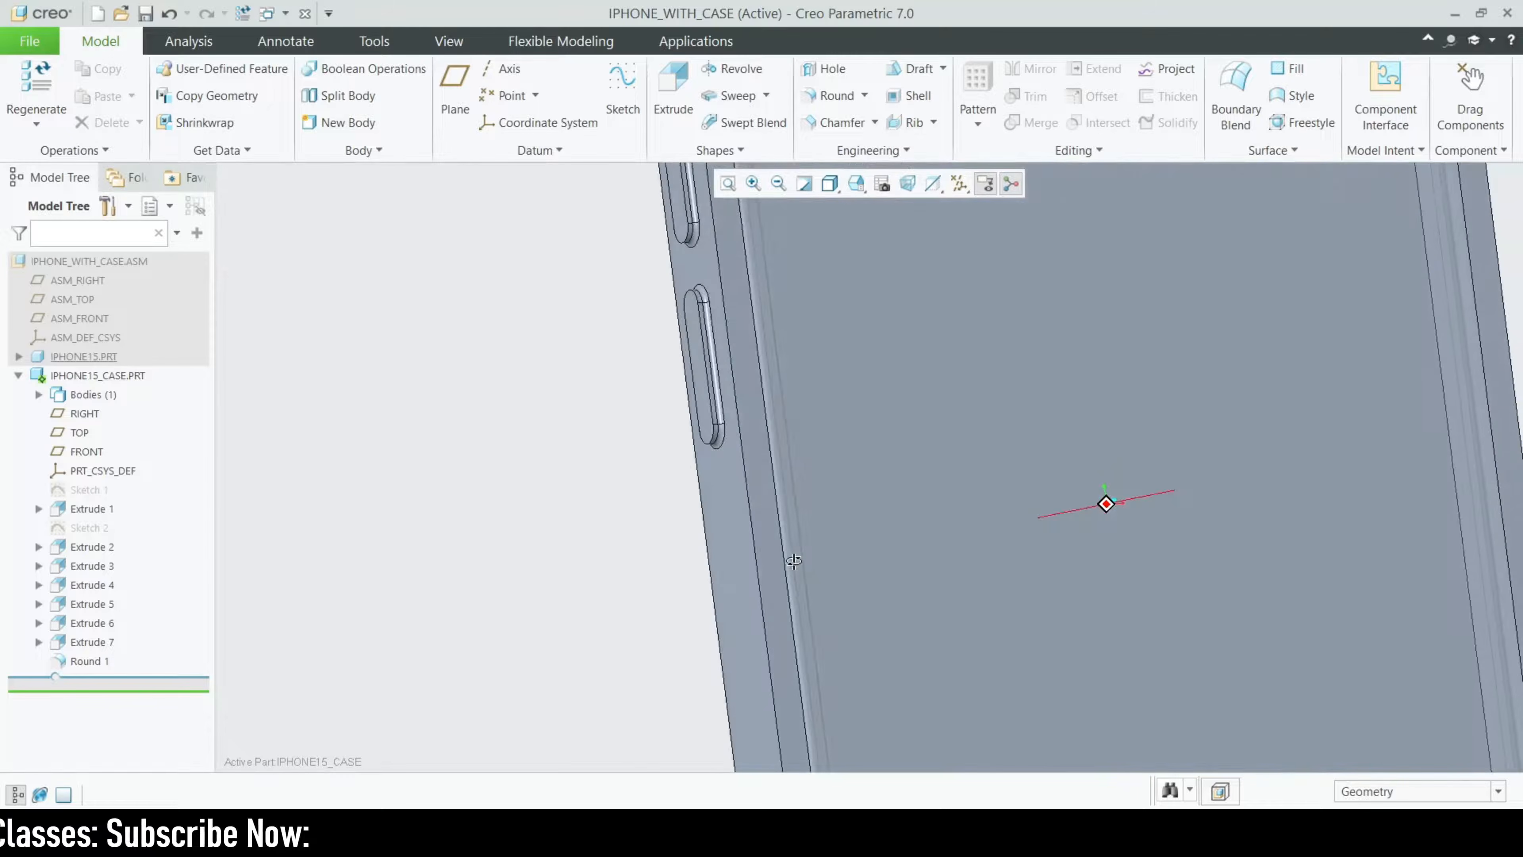
middle_drag(1060, 560, 839, 594)
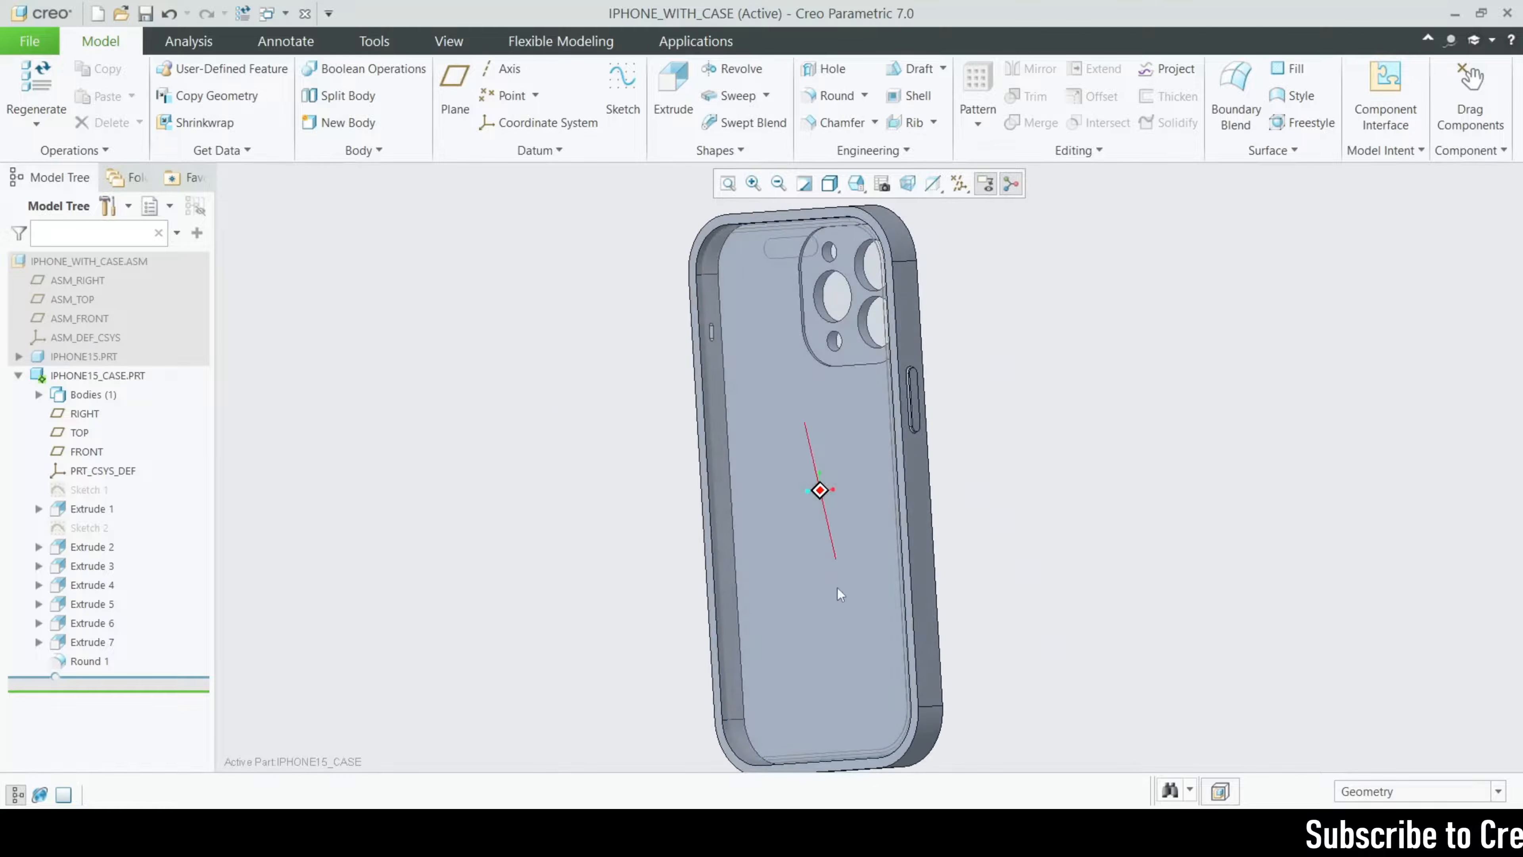
click(79, 177)
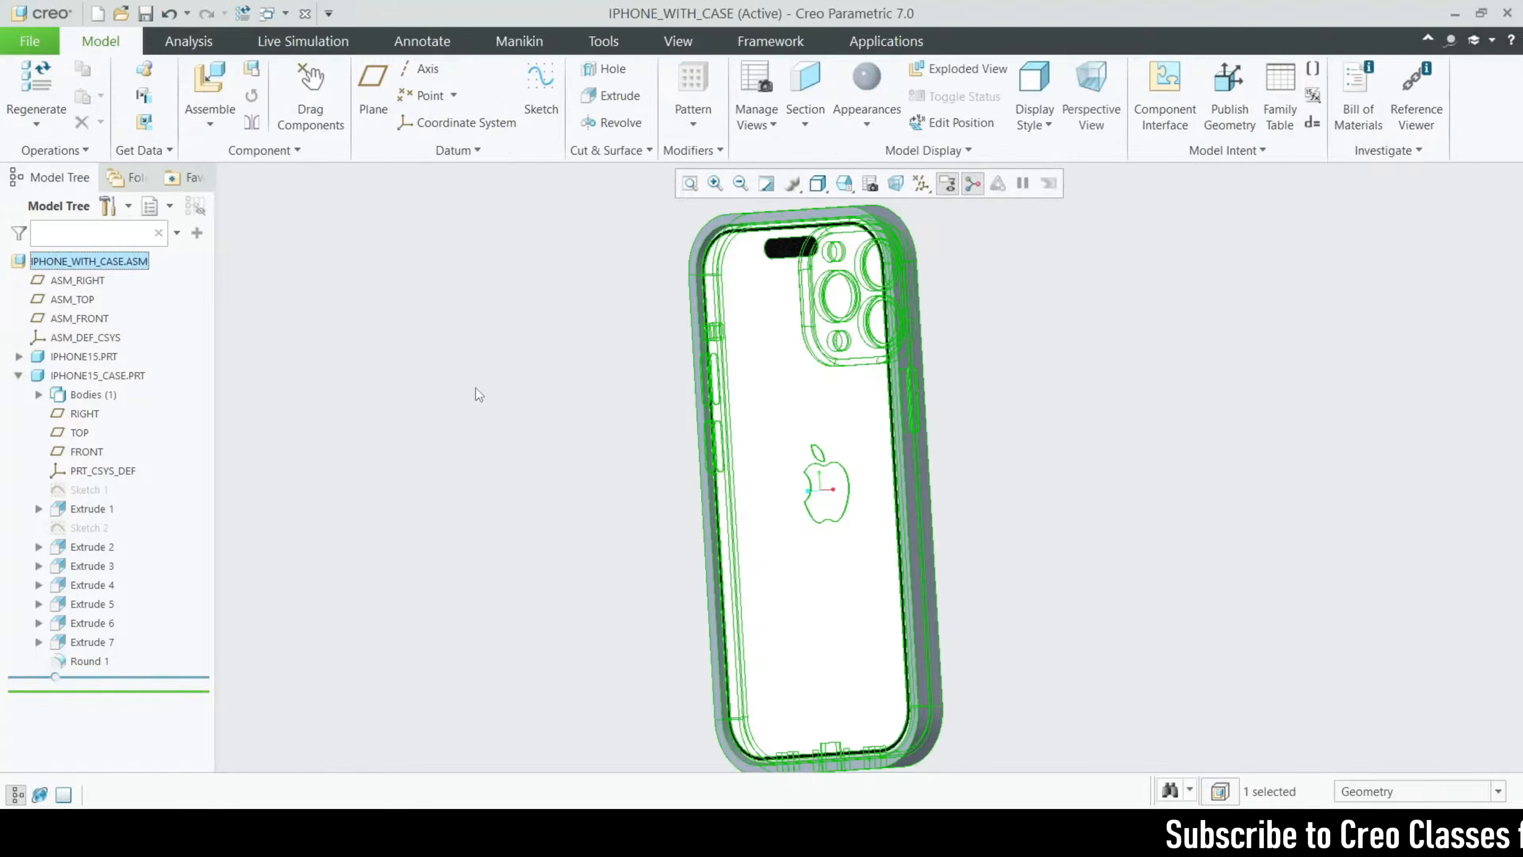
middle_drag(587, 541, 548, 527)
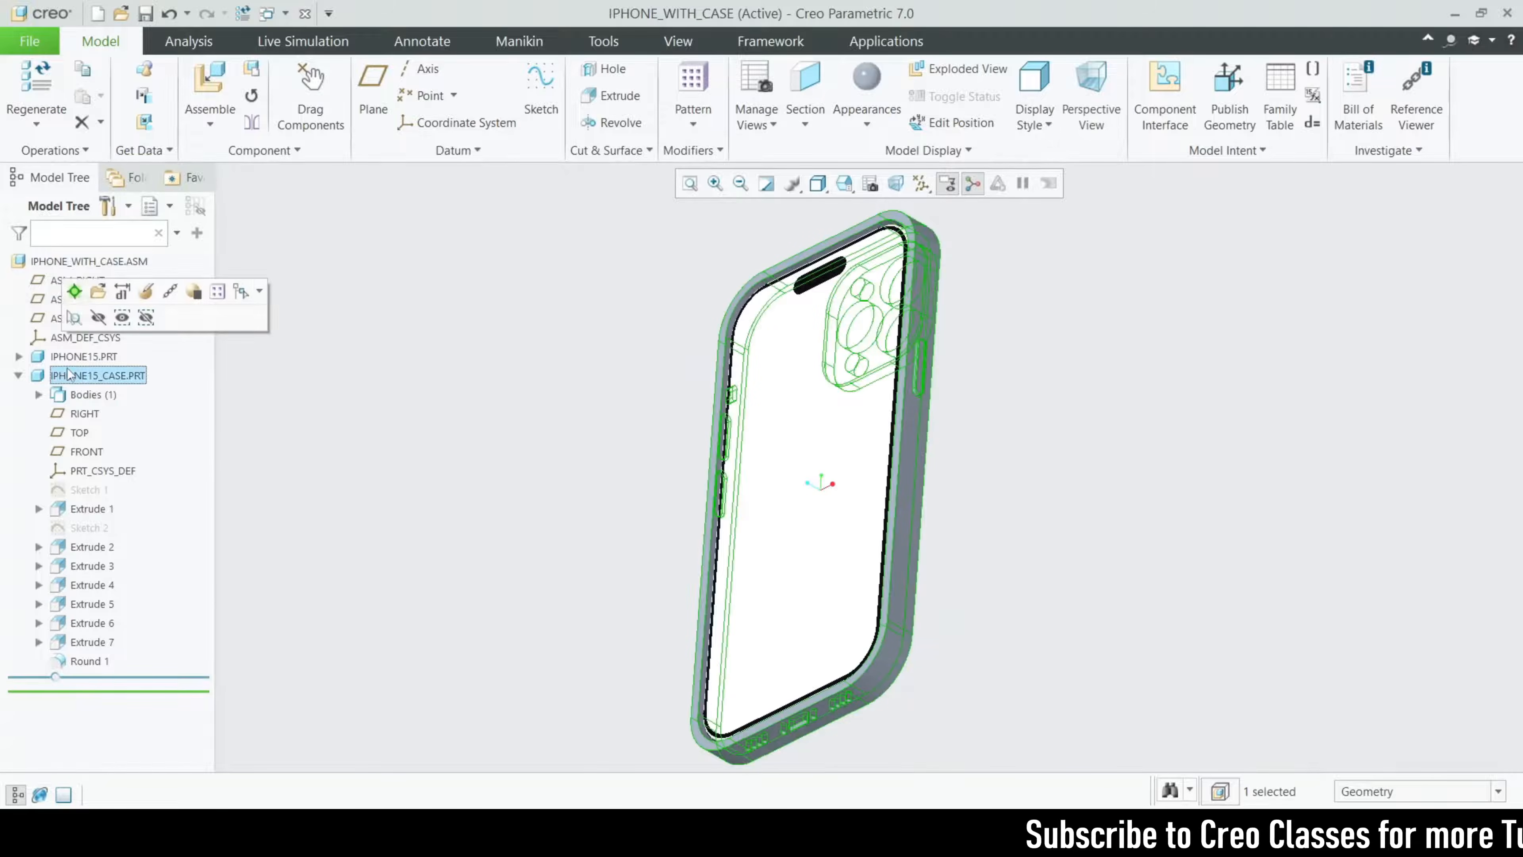
click(97, 292)
middle_drag(696, 472, 639, 498)
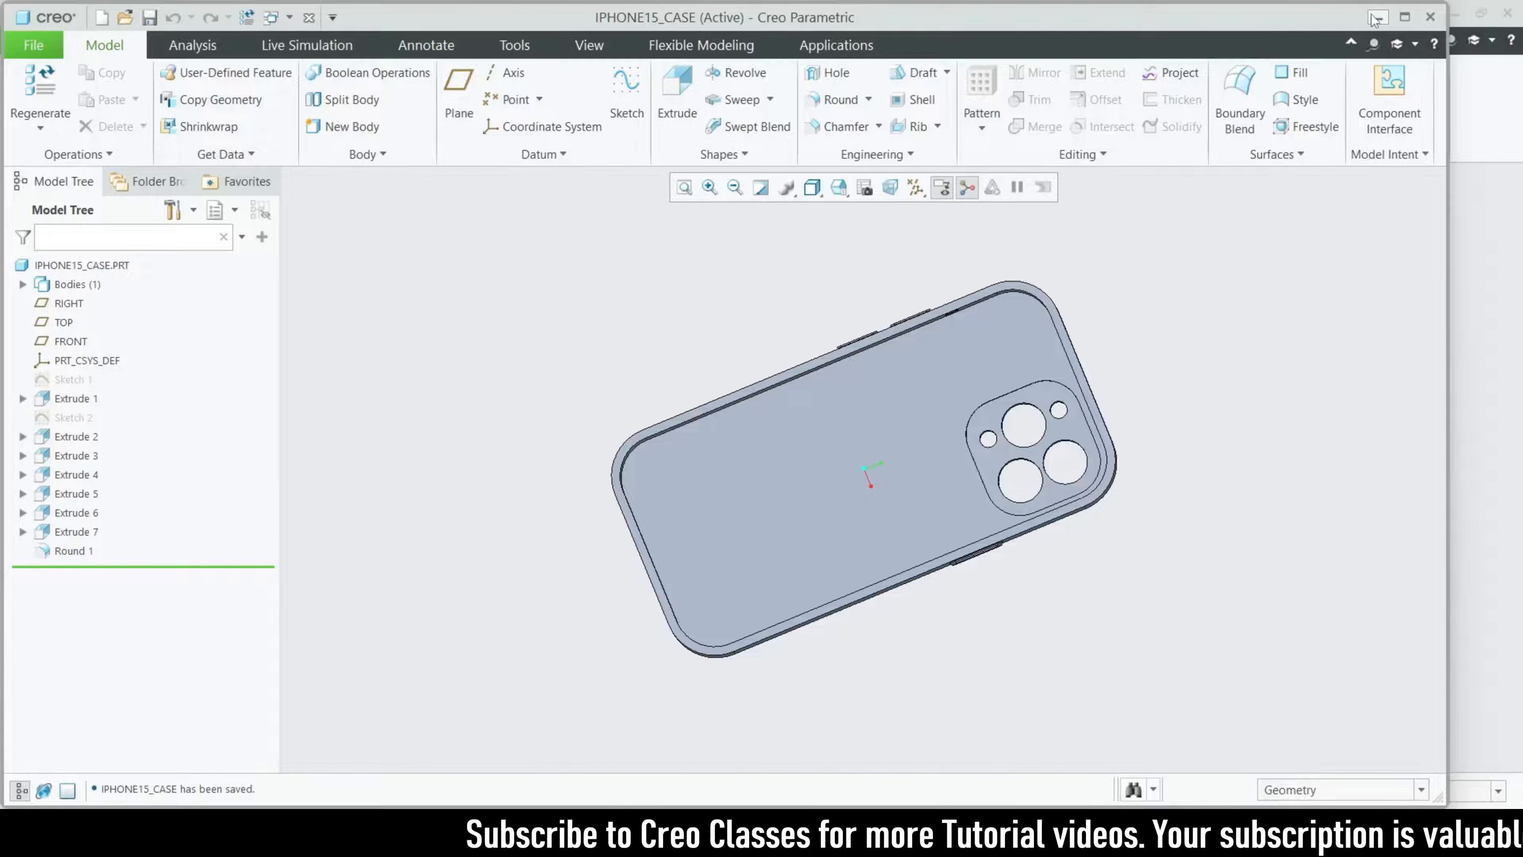
click(1374, 19)
middle_drag(999, 257, 1074, 502)
click(90, 263)
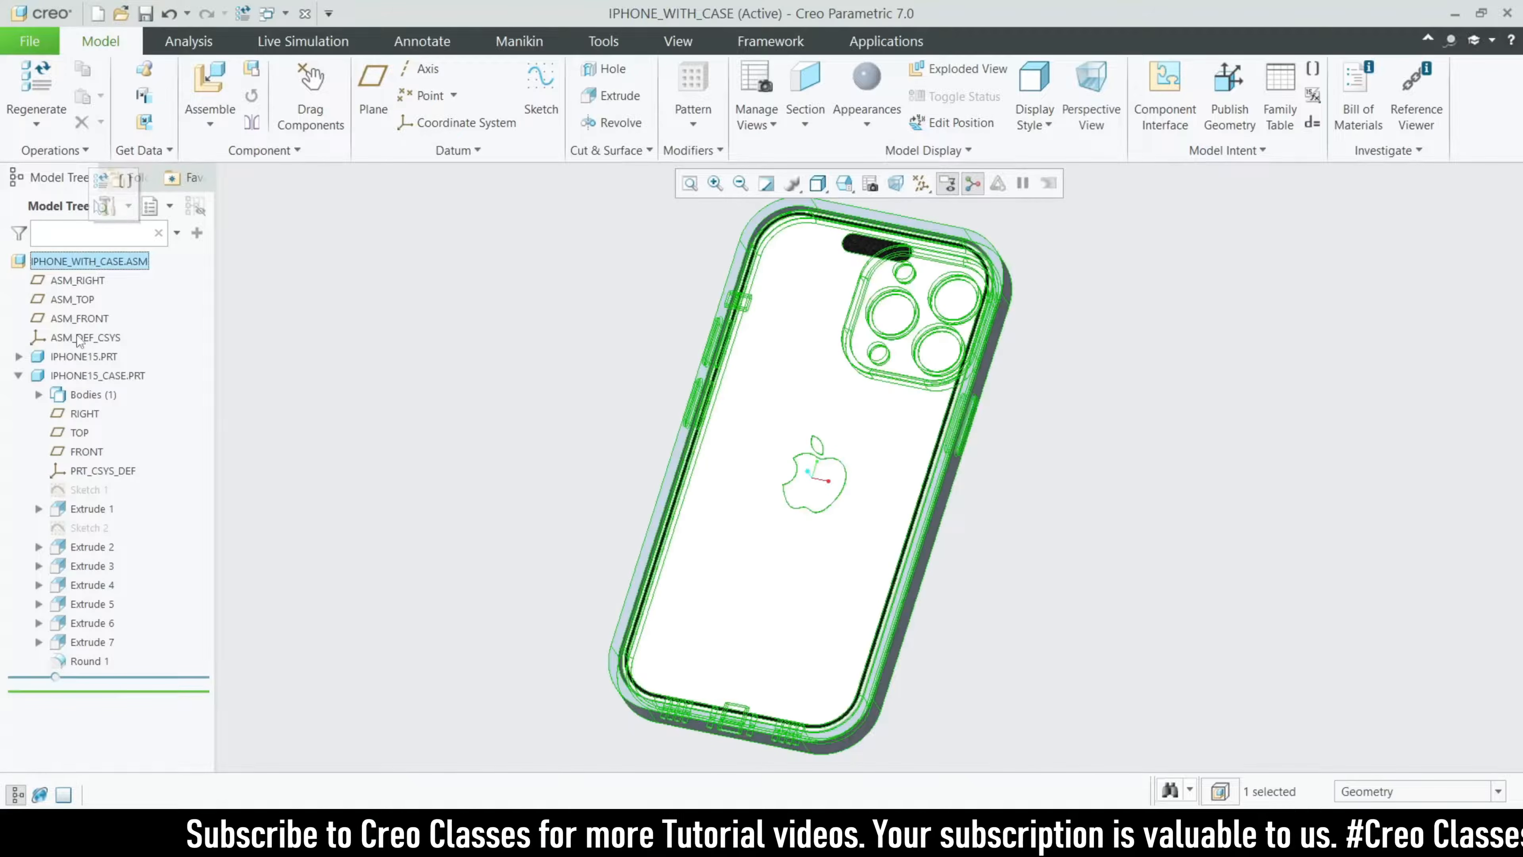
- Open the phone part IPHONE15.PRT, unhide its front screen image, and return to the assembly
click(91, 355)
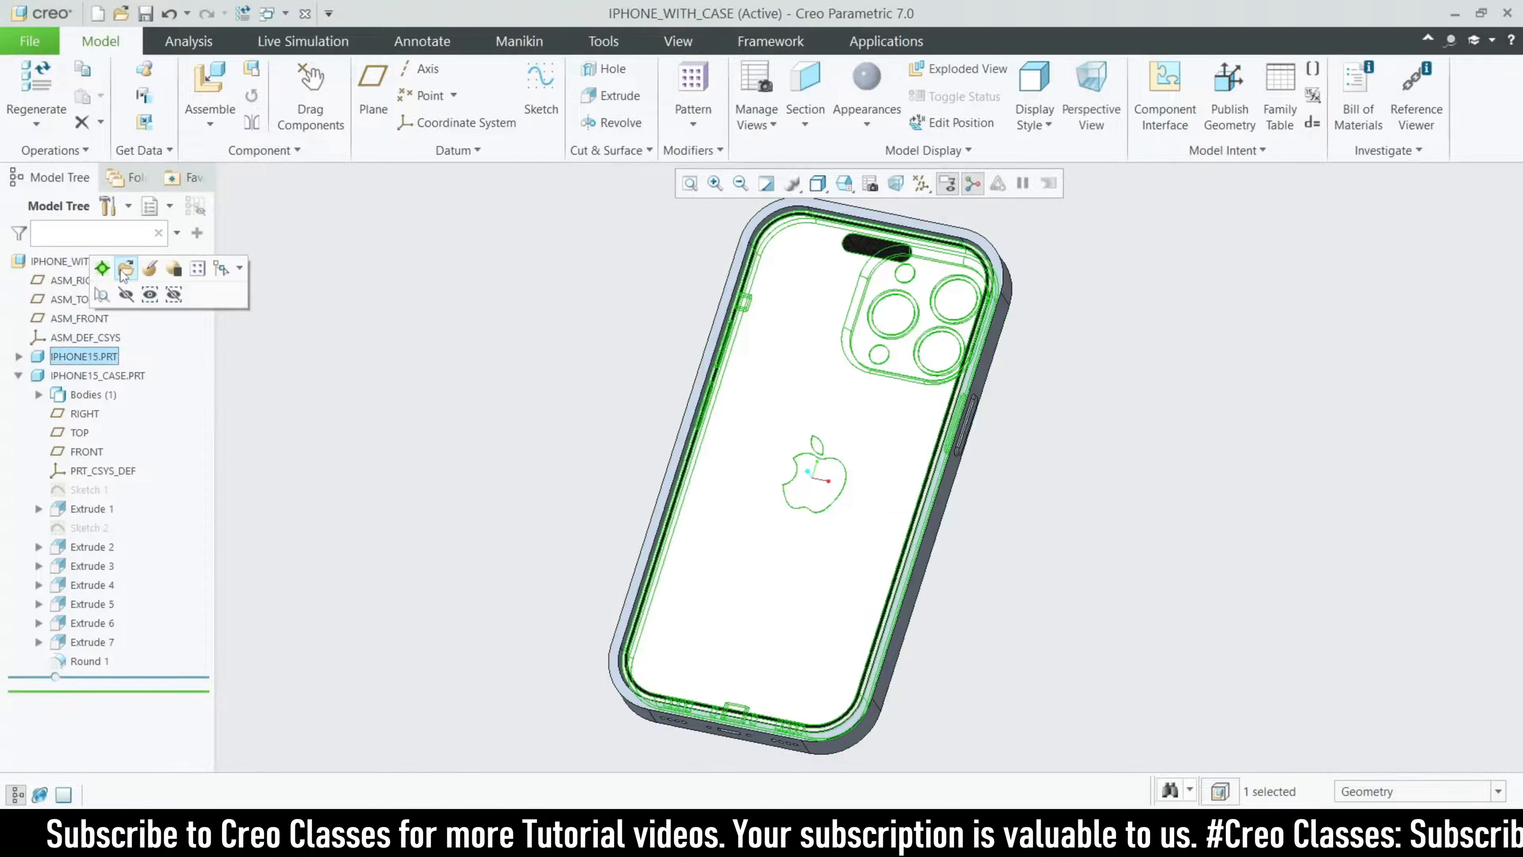
click(125, 269)
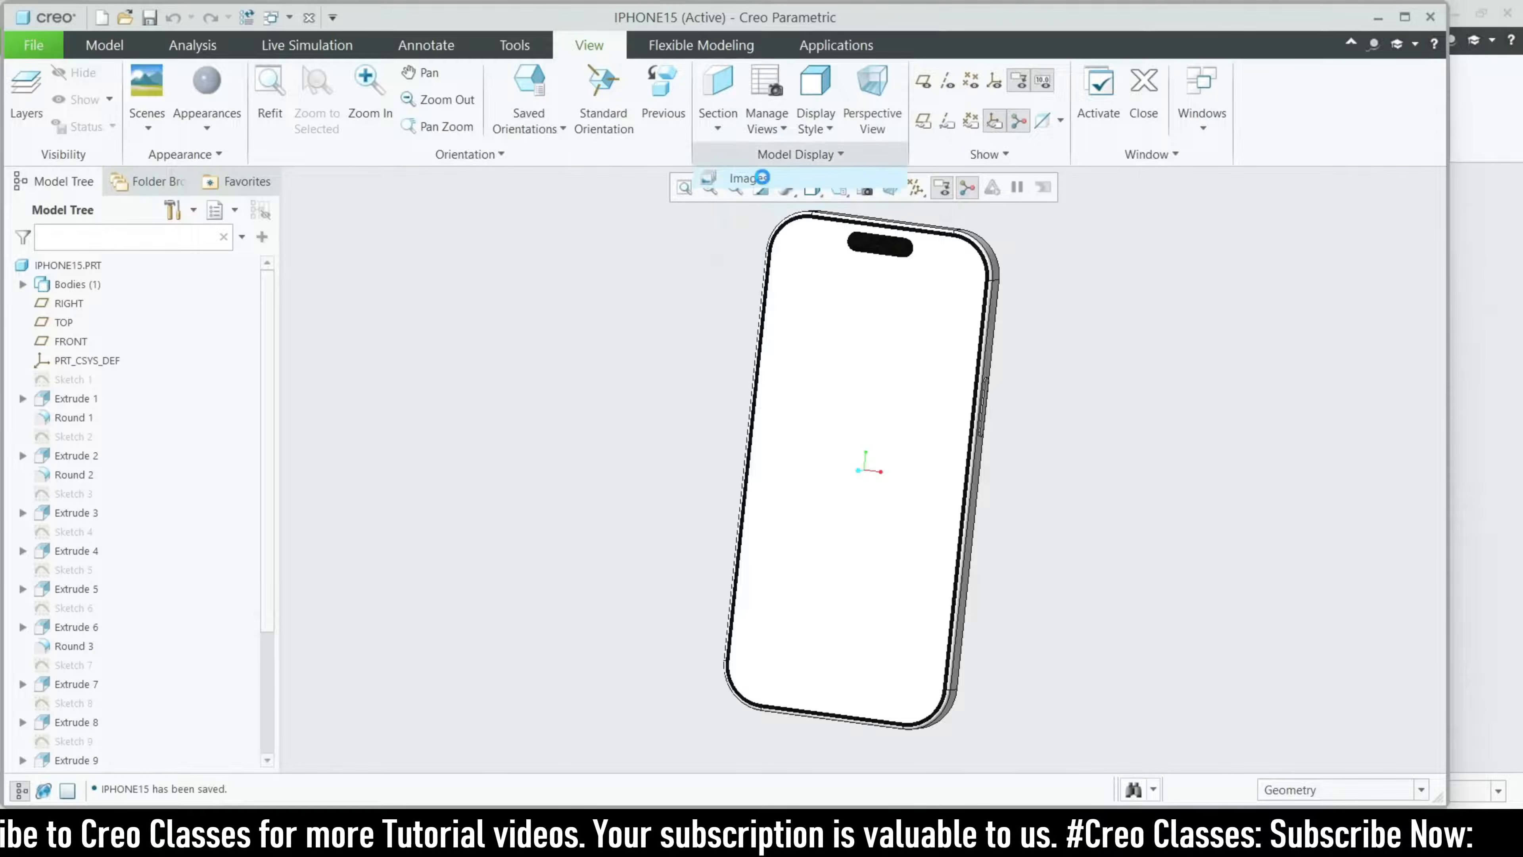
click(757, 177)
click(340, 77)
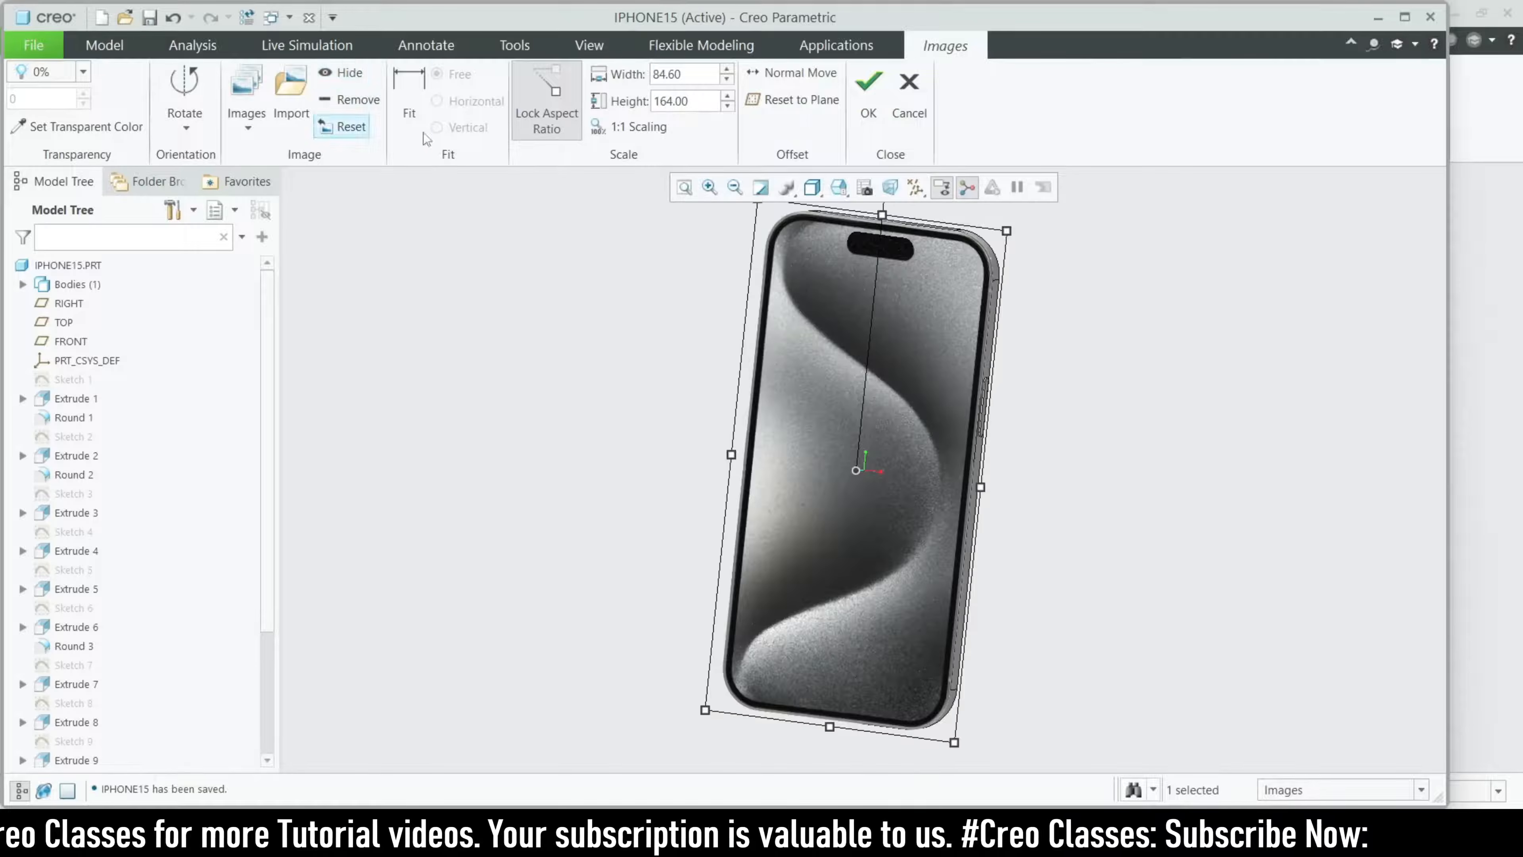
click(868, 102)
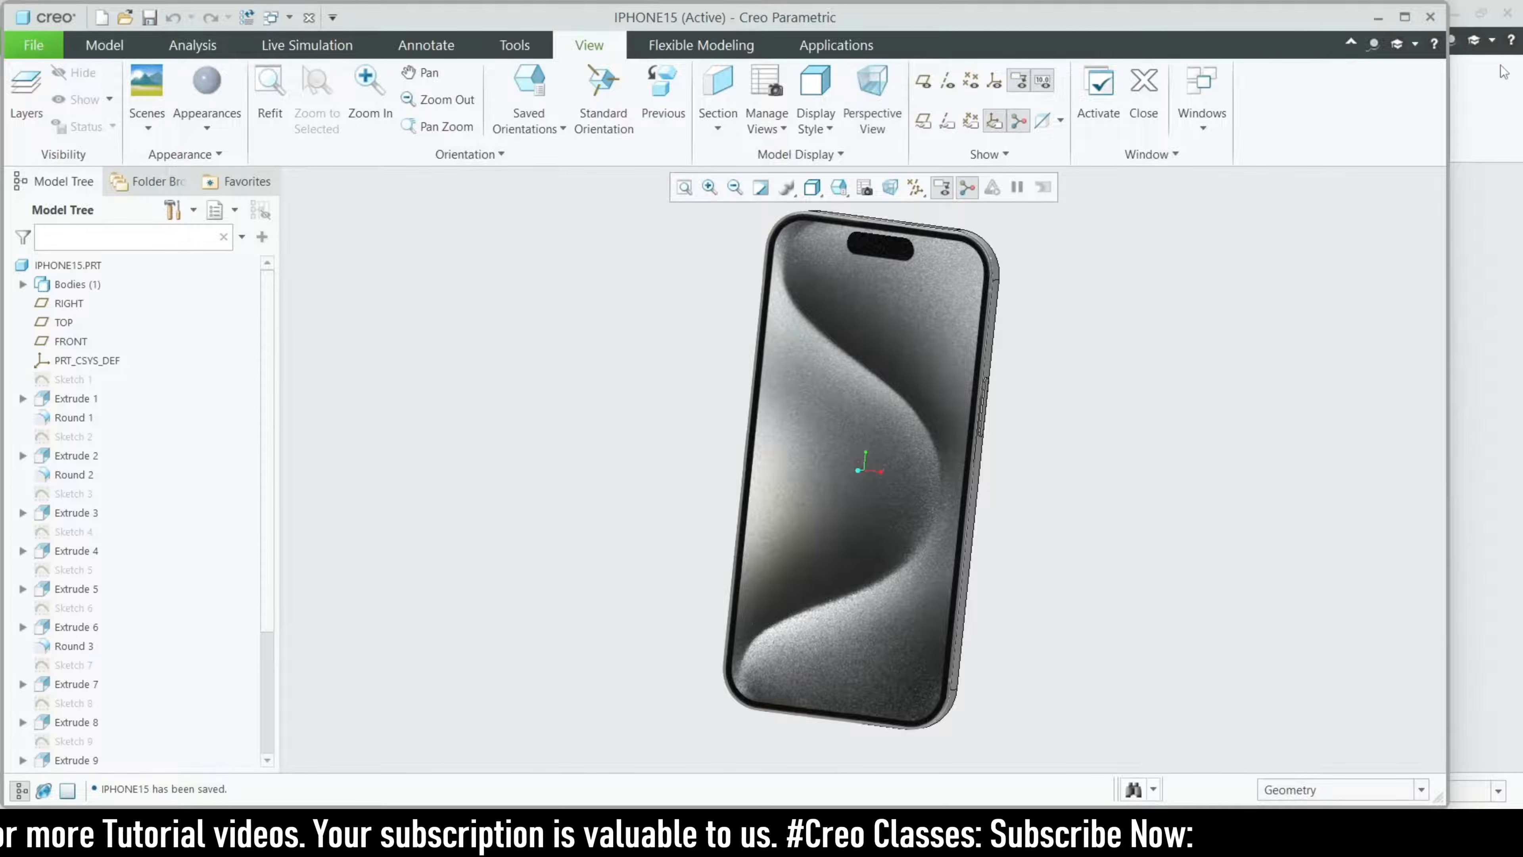
click(1430, 17)
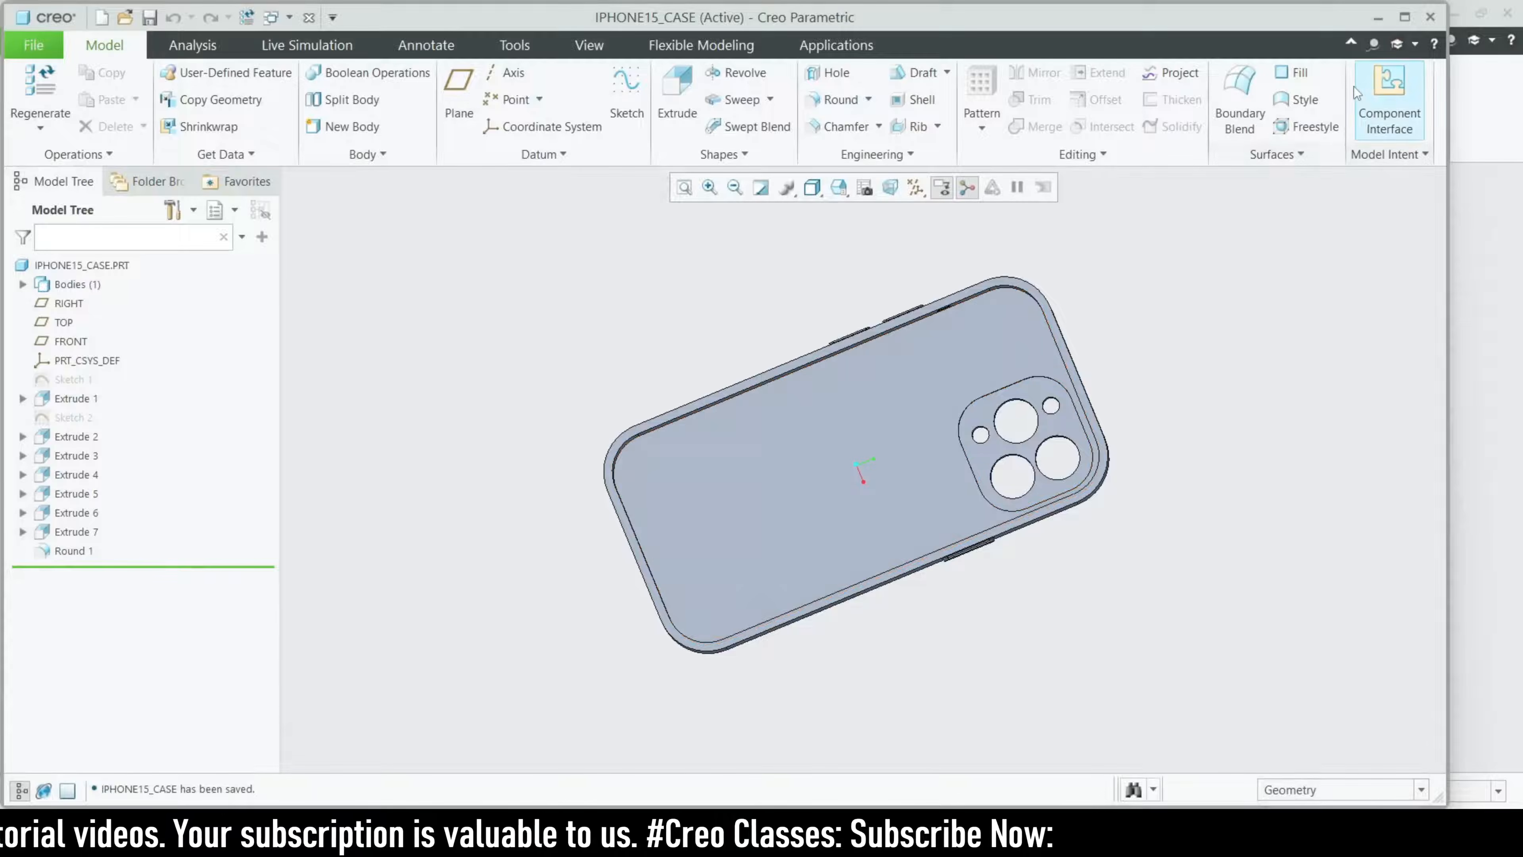
click(1370, 19)
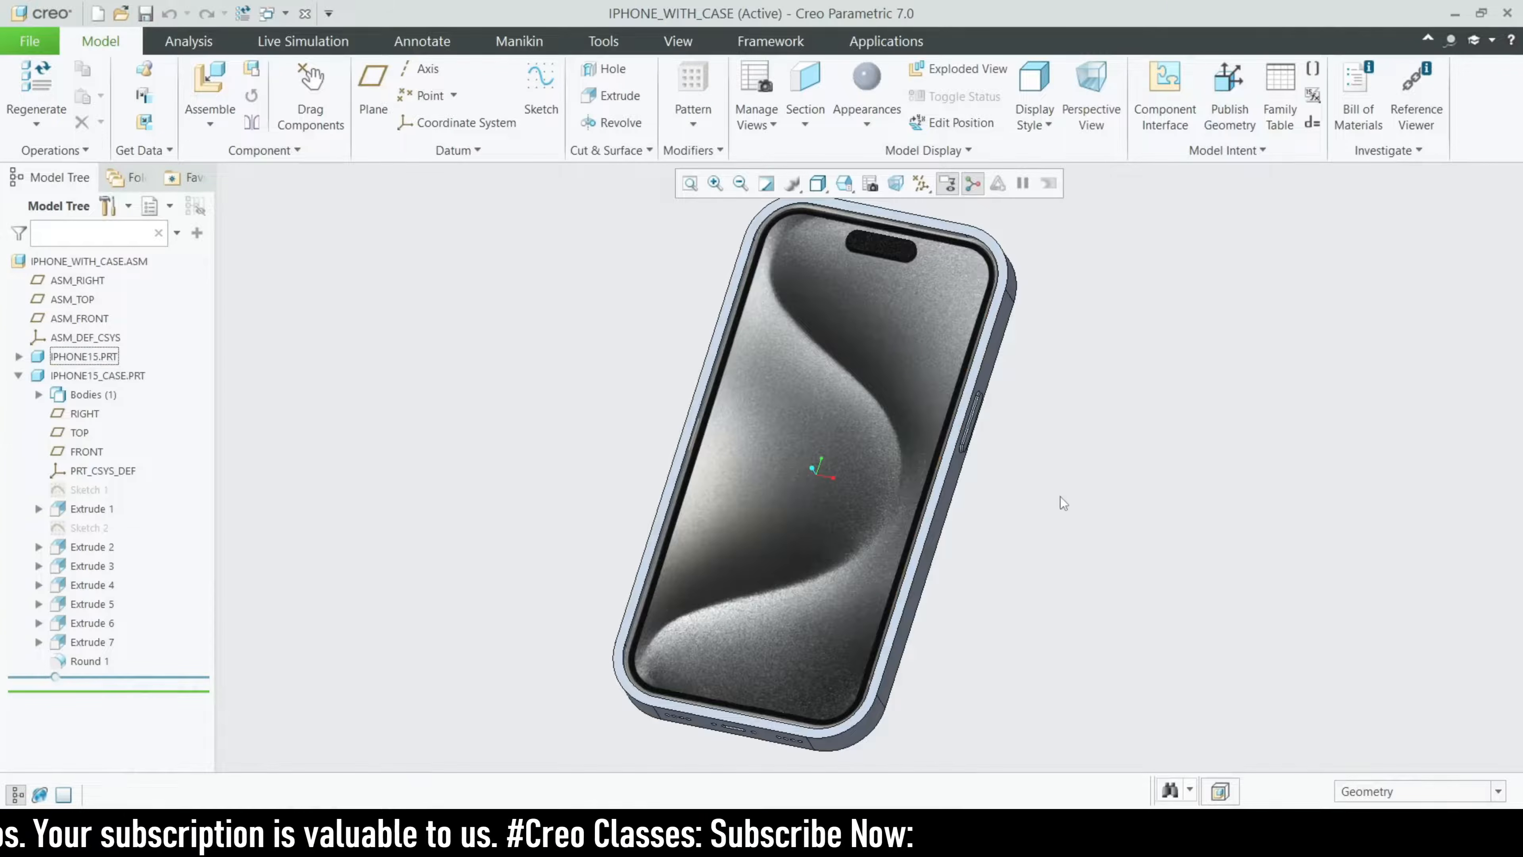
- Examine the back of the cased phone, including the camera opening, side button and bottom openings
middle_drag(1060, 496, 835, 464)
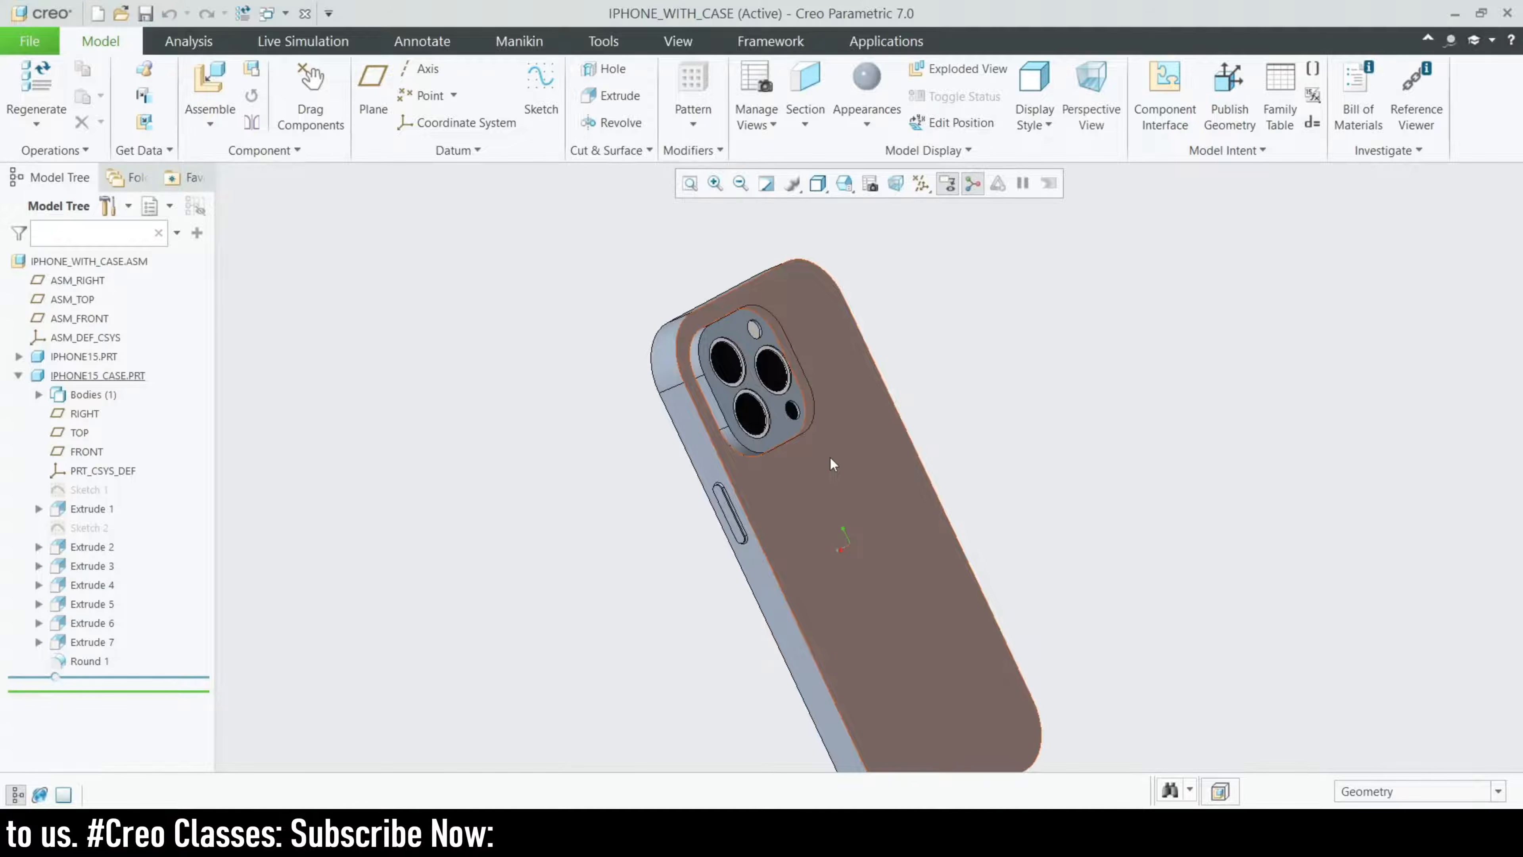
scroll(716, 506, up, 3)
scroll(745, 566, down, 2)
middle_drag(692, 596, 816, 489)
scroll(816, 489, down, 2)
scroll(818, 493, down, 2)
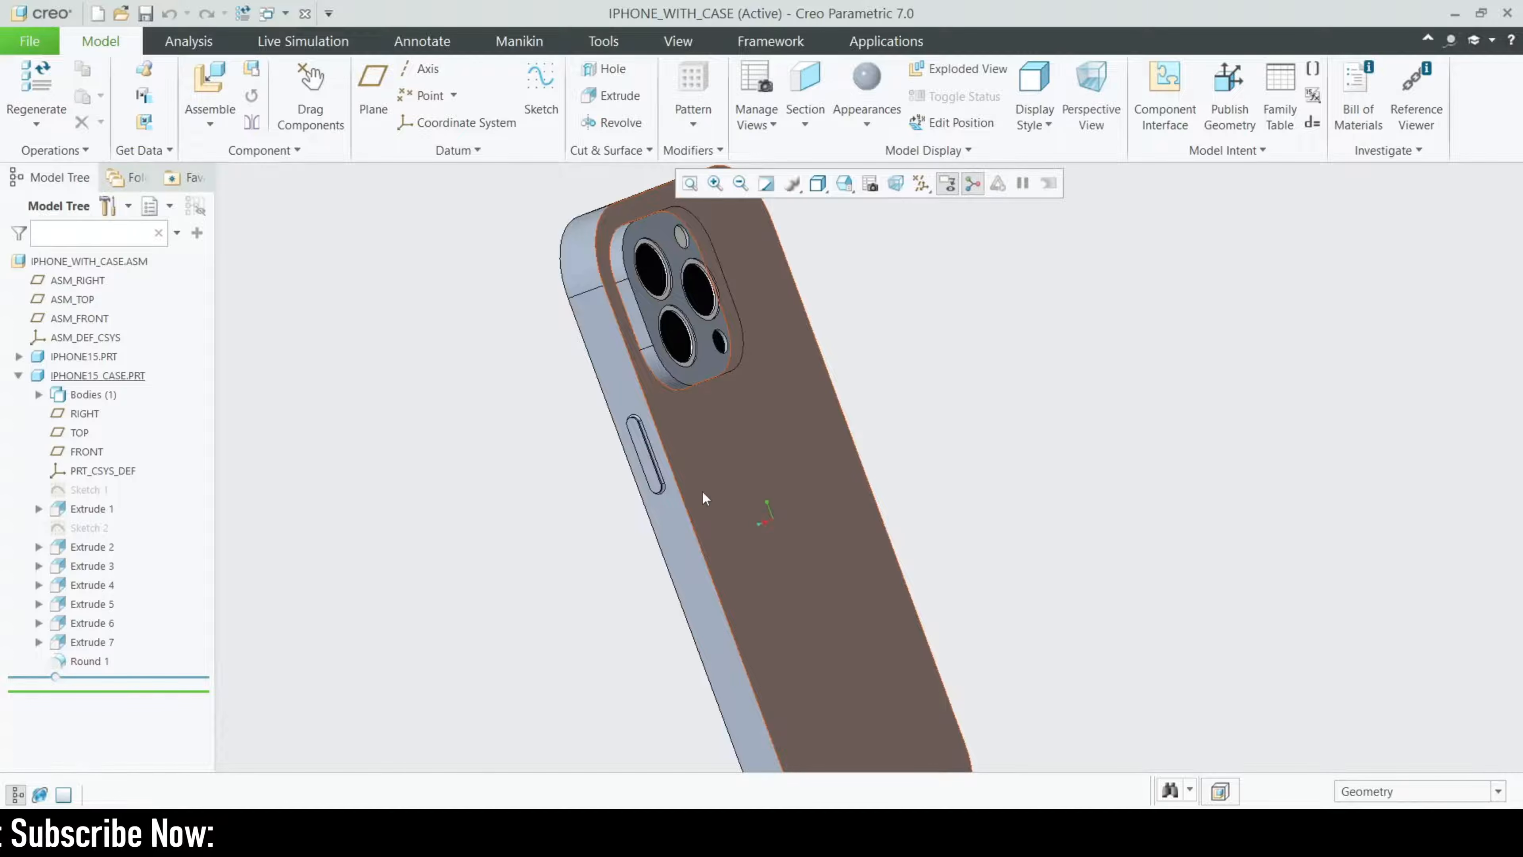
scroll(648, 560, up, 2)
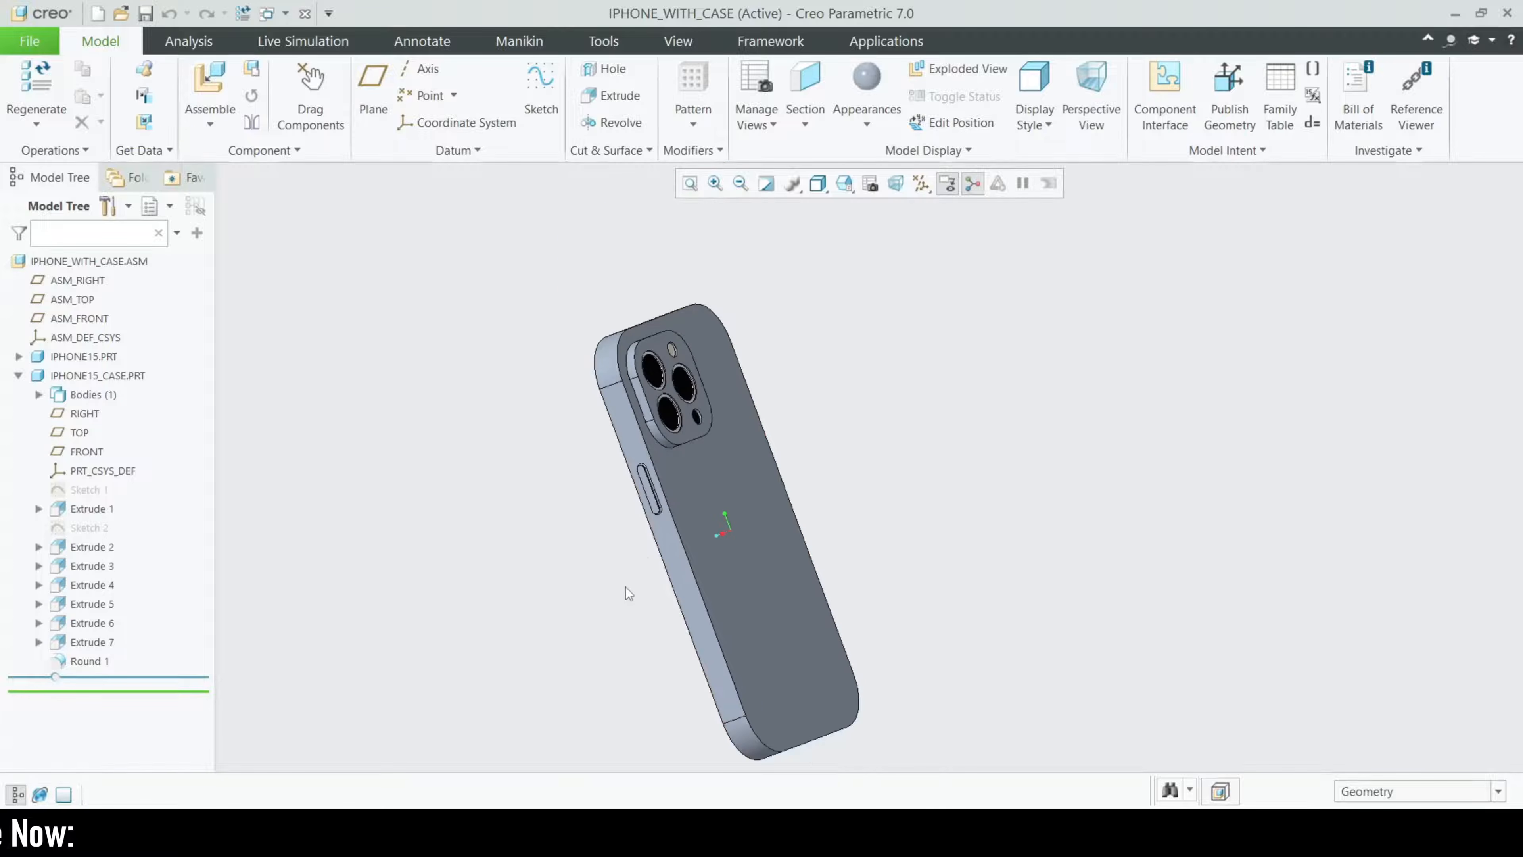
mouse_move(626, 587)
middle_down()
mouse_move(718, 575)
mouse_move(625, 599)
middle_up()
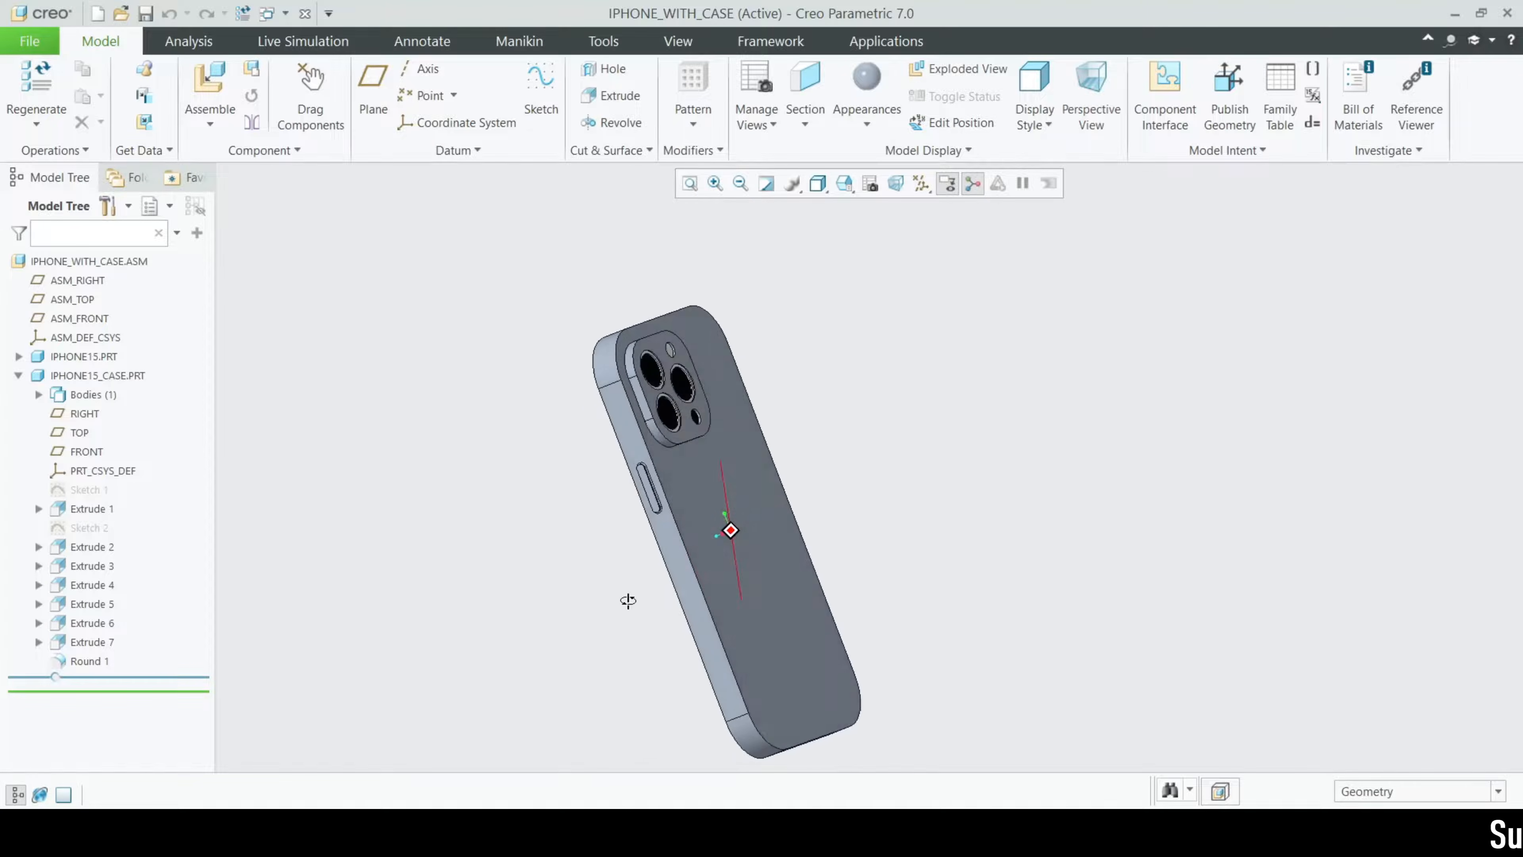
scroll(763, 524, down, 2)
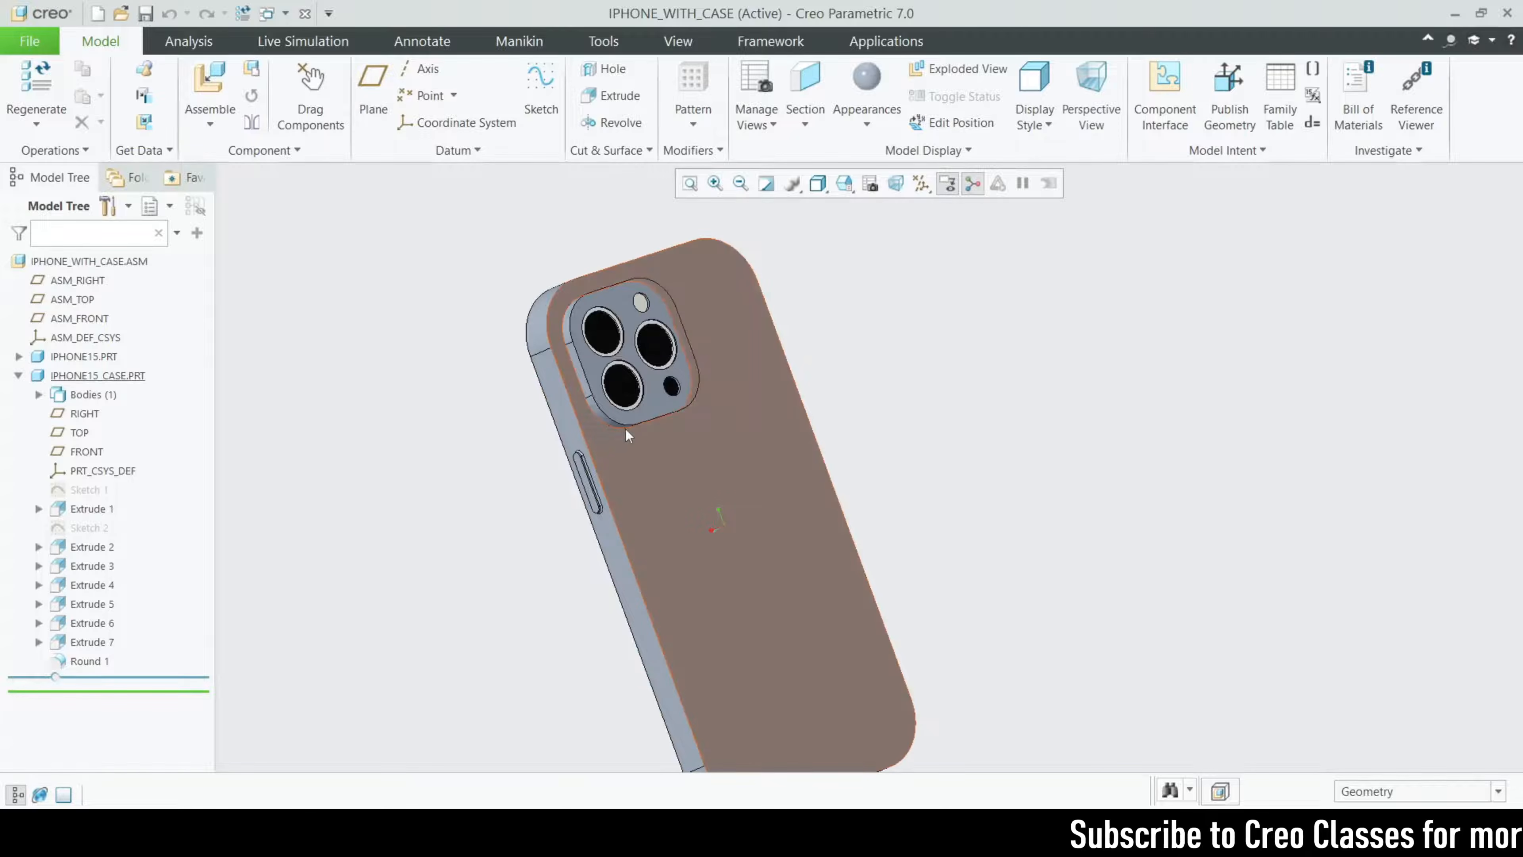
mouse_move(830, 520)
middle_down()
mouse_move(680, 558)
mouse_move(735, 585)
mouse_move(733, 541)
mouse_move(696, 540)
mouse_move(659, 577)
mouse_move(755, 494)
middle_up()
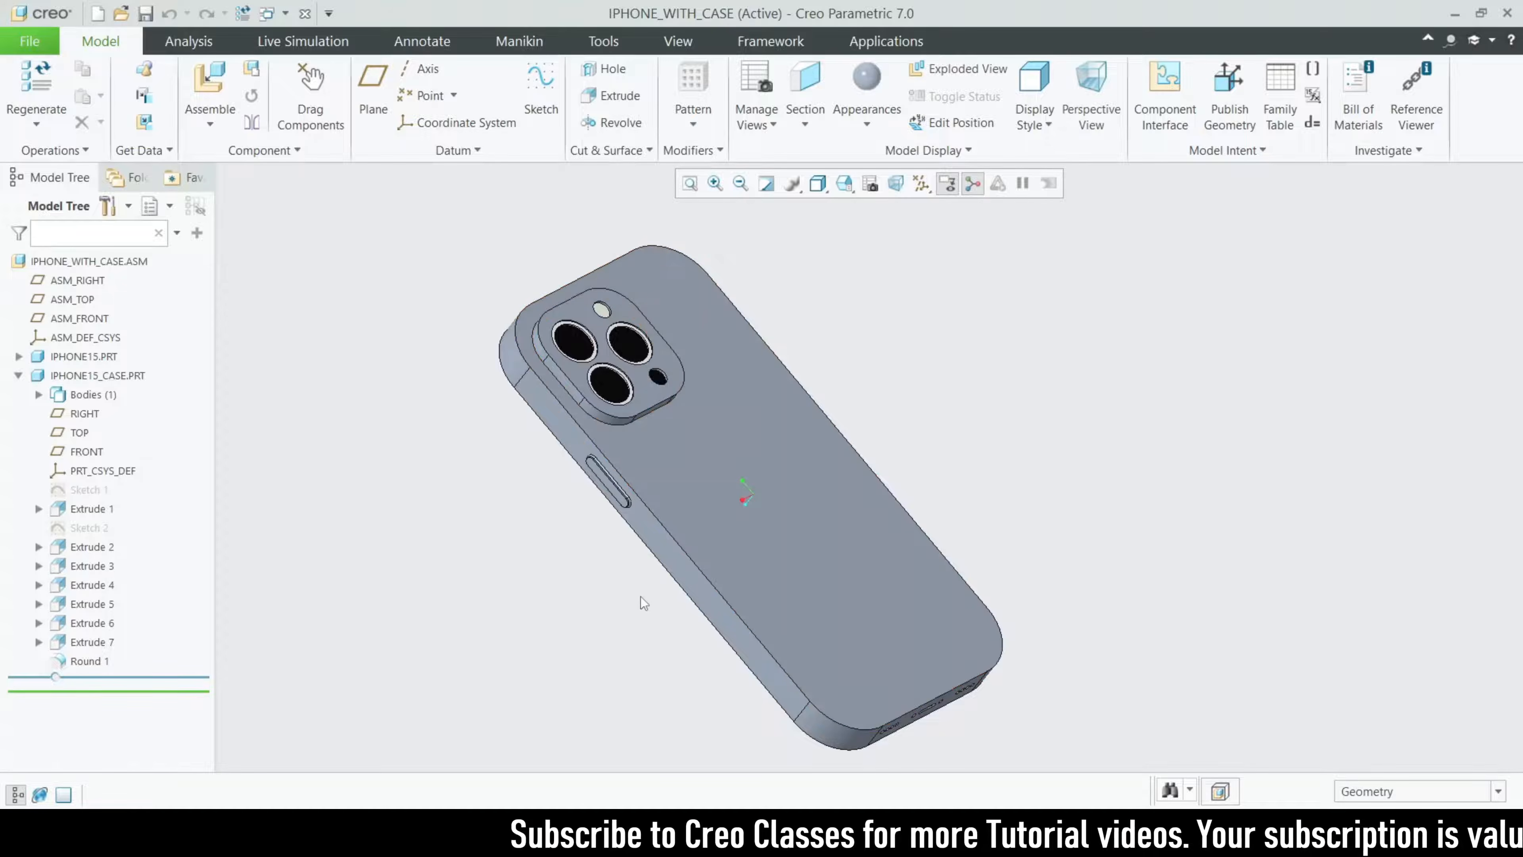
middle_drag(641, 596, 726, 420)
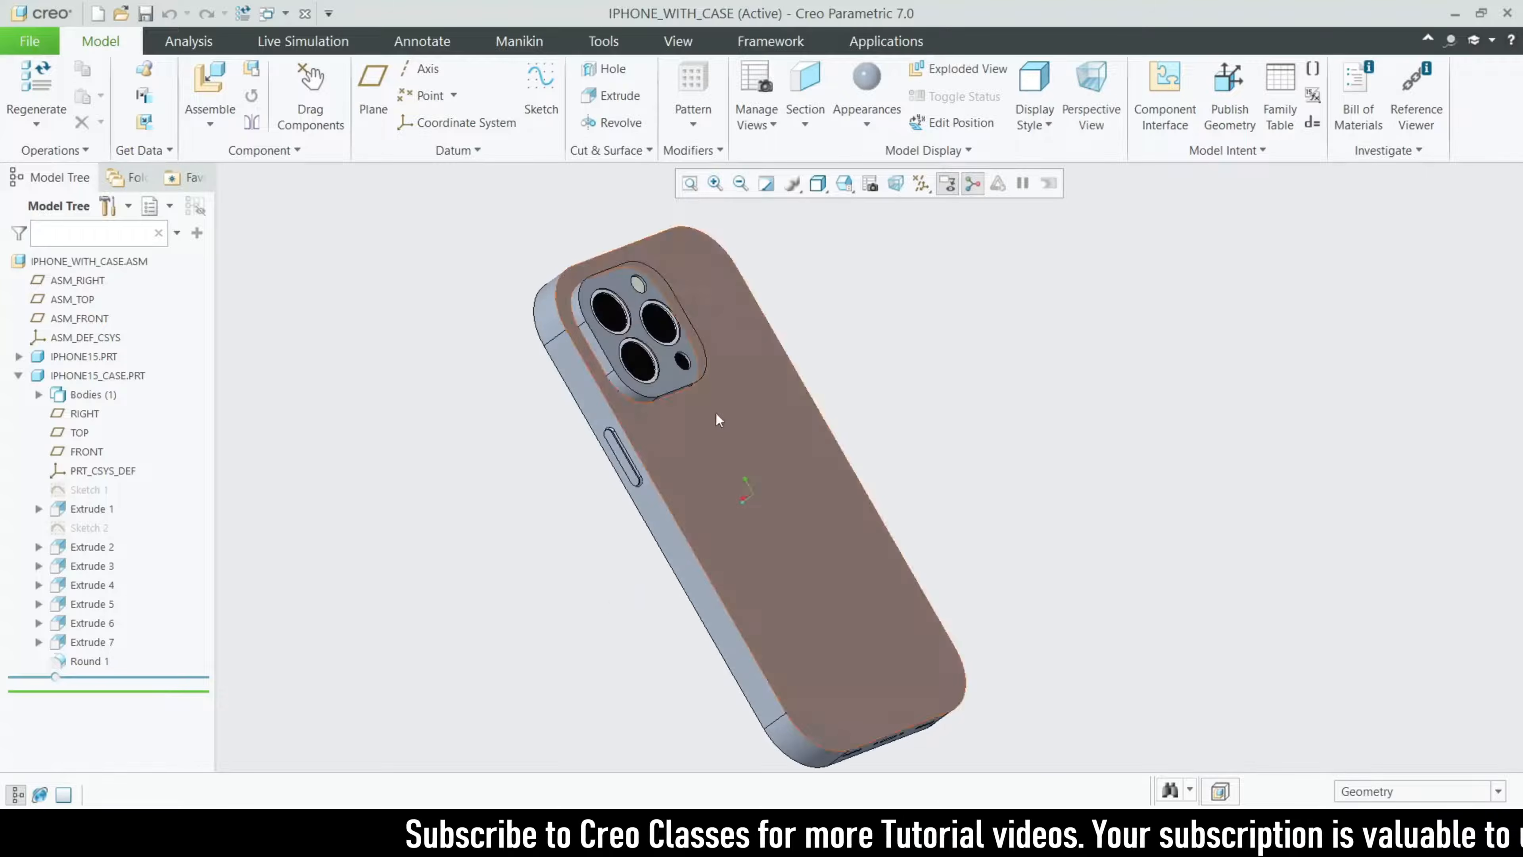
- Apply the transparent appearance to the case part IPHONE15_CASE.PRT
click(847, 121)
click(983, 238)
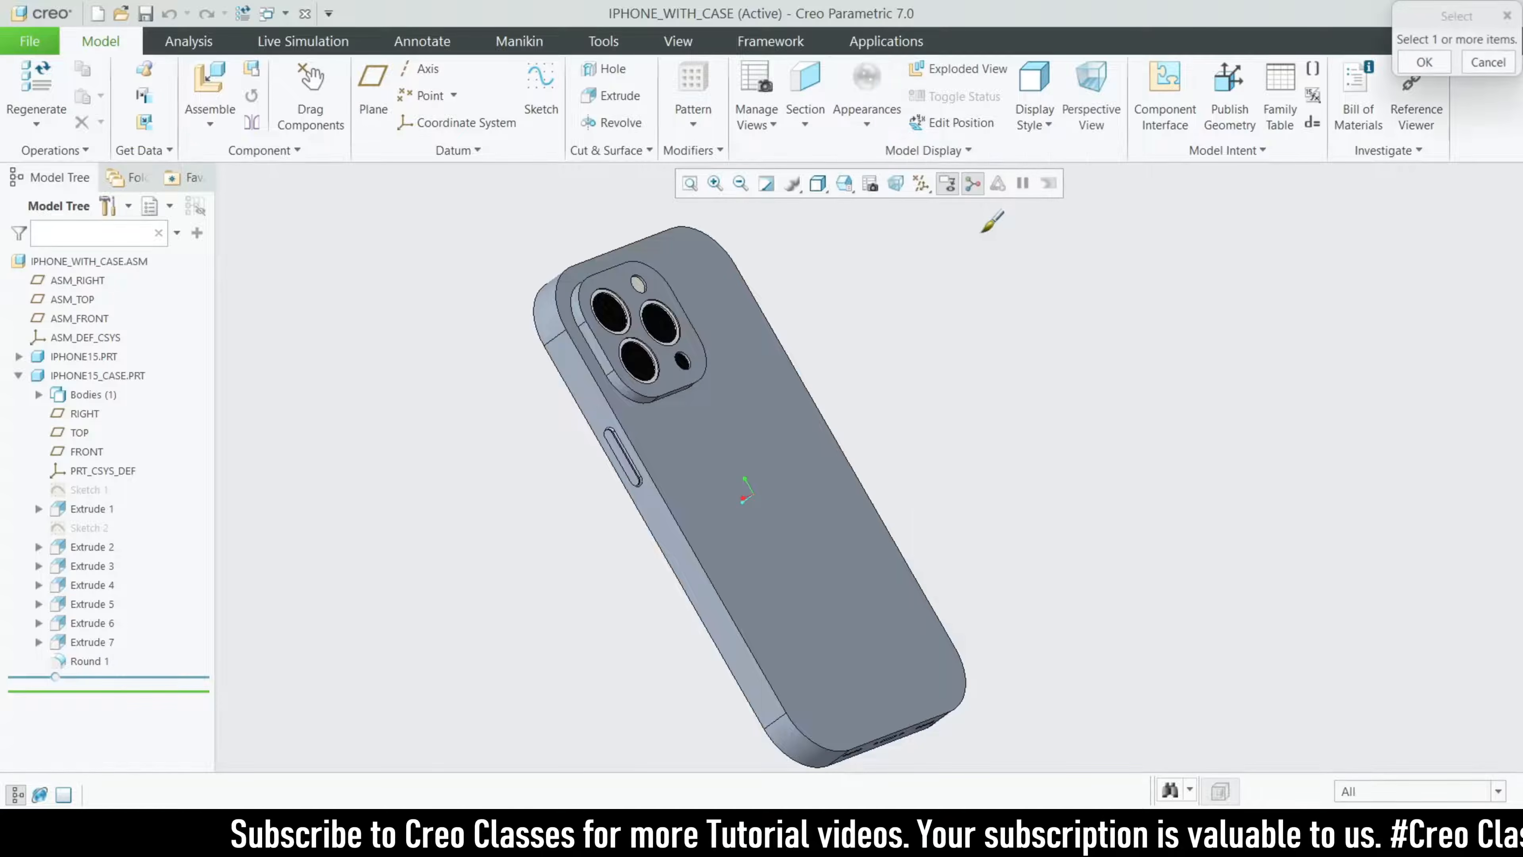
click(800, 450)
click(1424, 63)
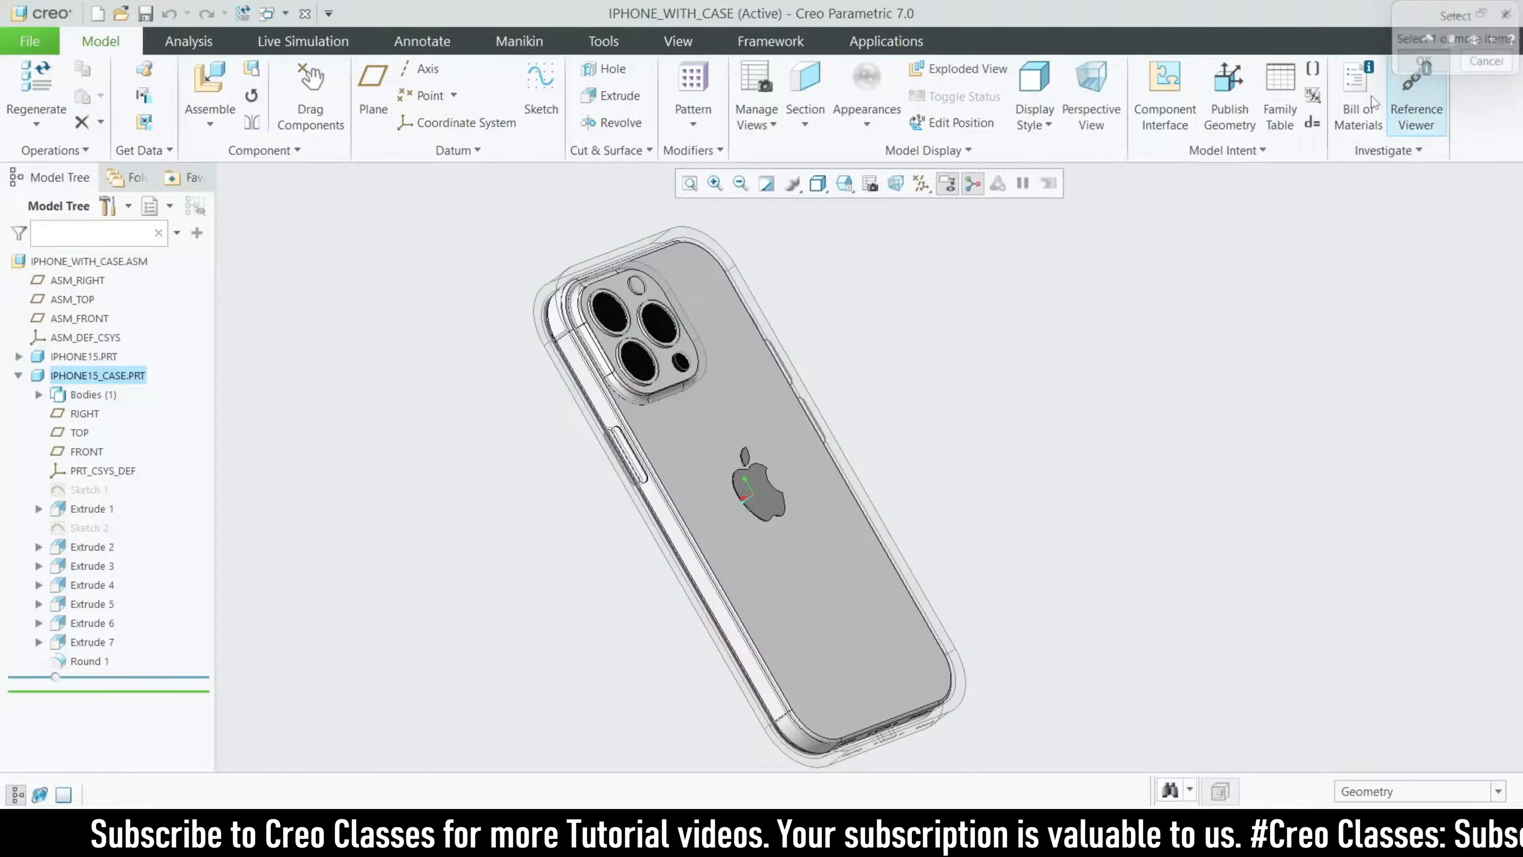
mouse_move(1073, 432)
middle_down()
mouse_move(1198, 339)
mouse_move(1128, 350)
mouse_move(1136, 385)
mouse_move(1095, 395)
mouse_move(945, 395)
mouse_move(959, 433)
mouse_move(1029, 411)
mouse_move(1122, 412)
mouse_move(1130, 382)
mouse_move(1132, 422)
mouse_move(1101, 422)
mouse_move(909, 540)
middle_up()
scroll(865, 450, up, 2)
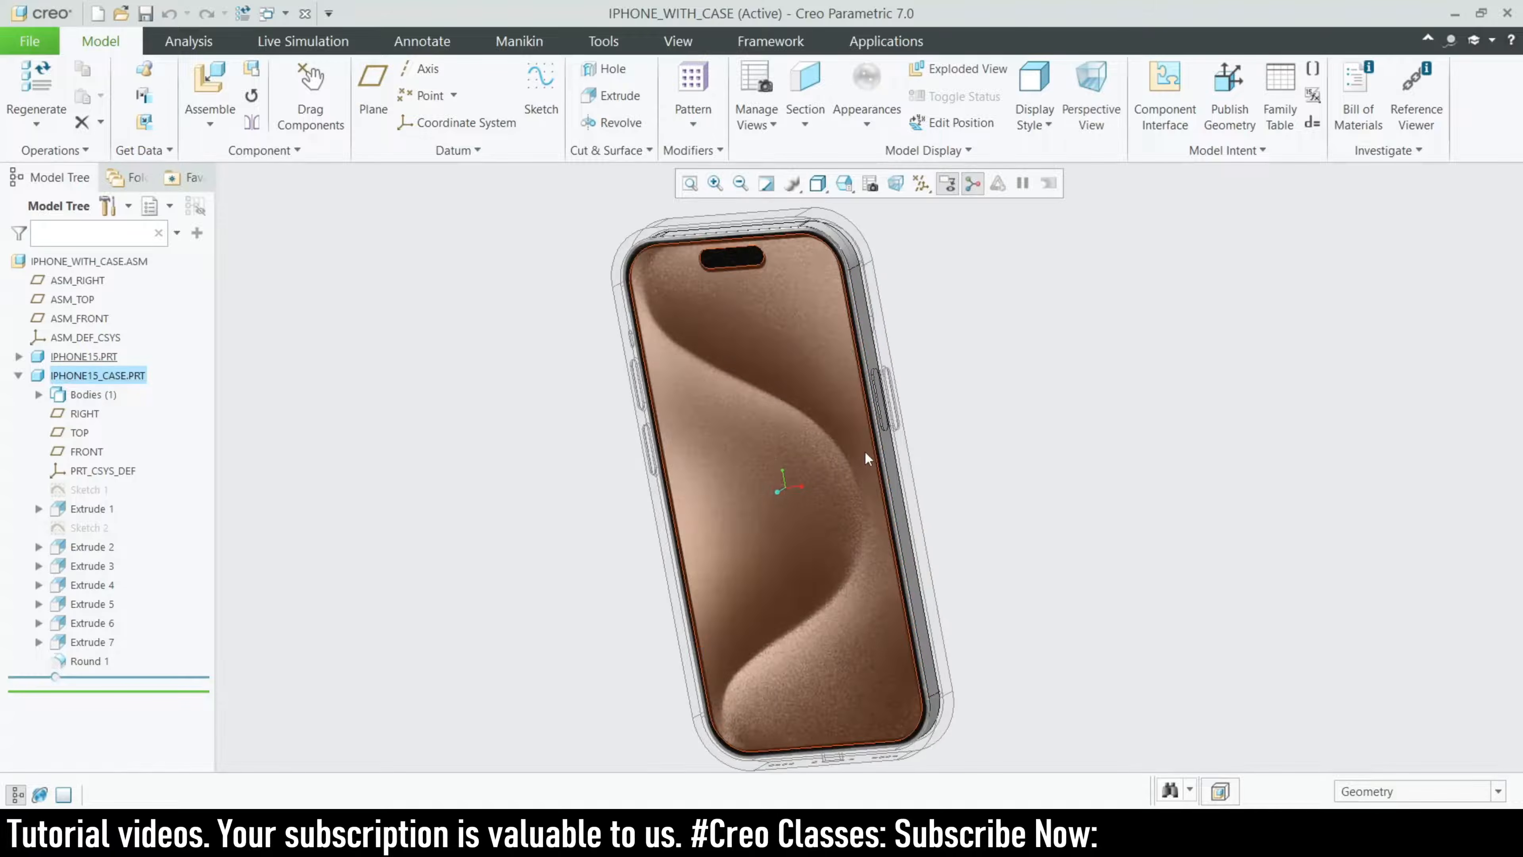
- Edit the case's ptc-glass appearance, set its transparency to 0.64 and bring up the color wheel for its color
mouse_move(810, 222)
middle_down()
mouse_move(870, 360)
mouse_move(919, 397)
mouse_move(971, 394)
mouse_move(913, 332)
mouse_move(863, 377)
mouse_move(967, 367)
middle_up()
click(866, 120)
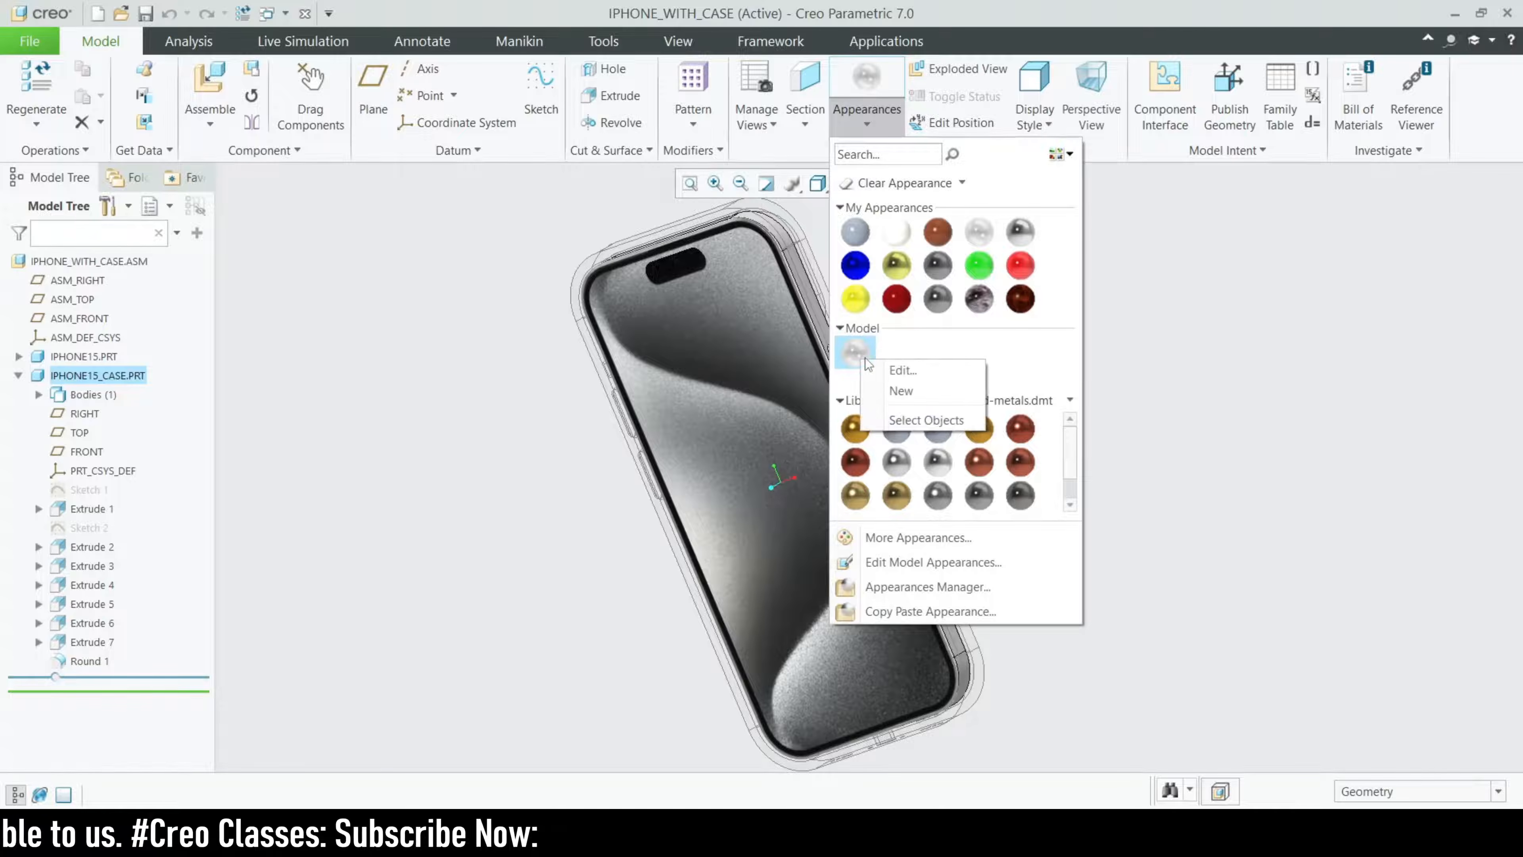
click(897, 366)
scroll(1177, 480, up, 1)
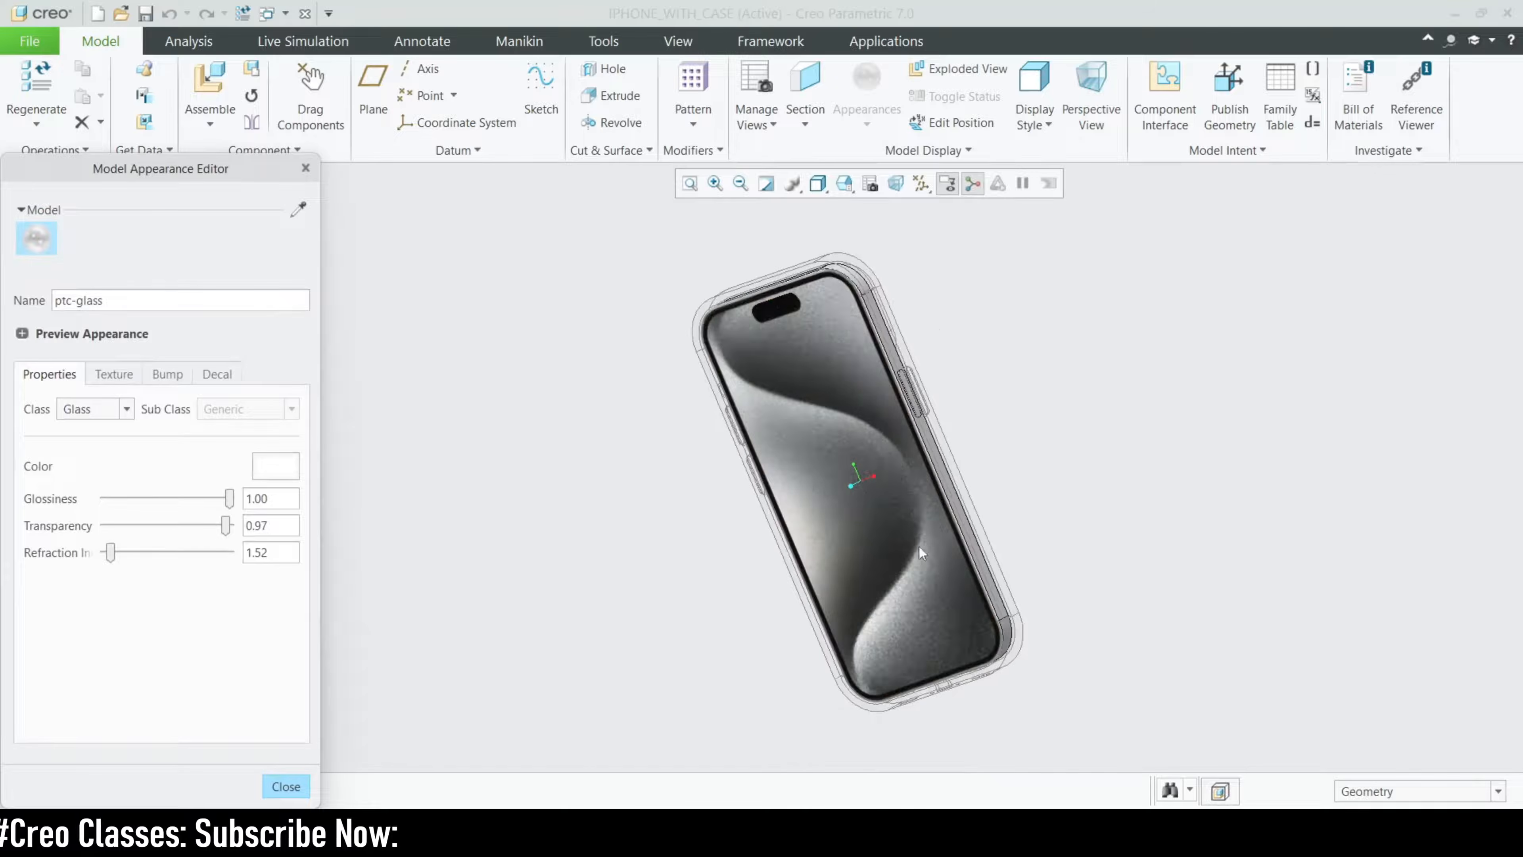
scroll(919, 546, down, 2)
drag(177, 180, 326, 122)
scroll(539, 429, up, 2)
scroll(753, 366, down, 1)
mouse_move(757, 388)
middle_down()
mouse_move(877, 394)
mouse_move(773, 444)
mouse_move(772, 421)
middle_up()
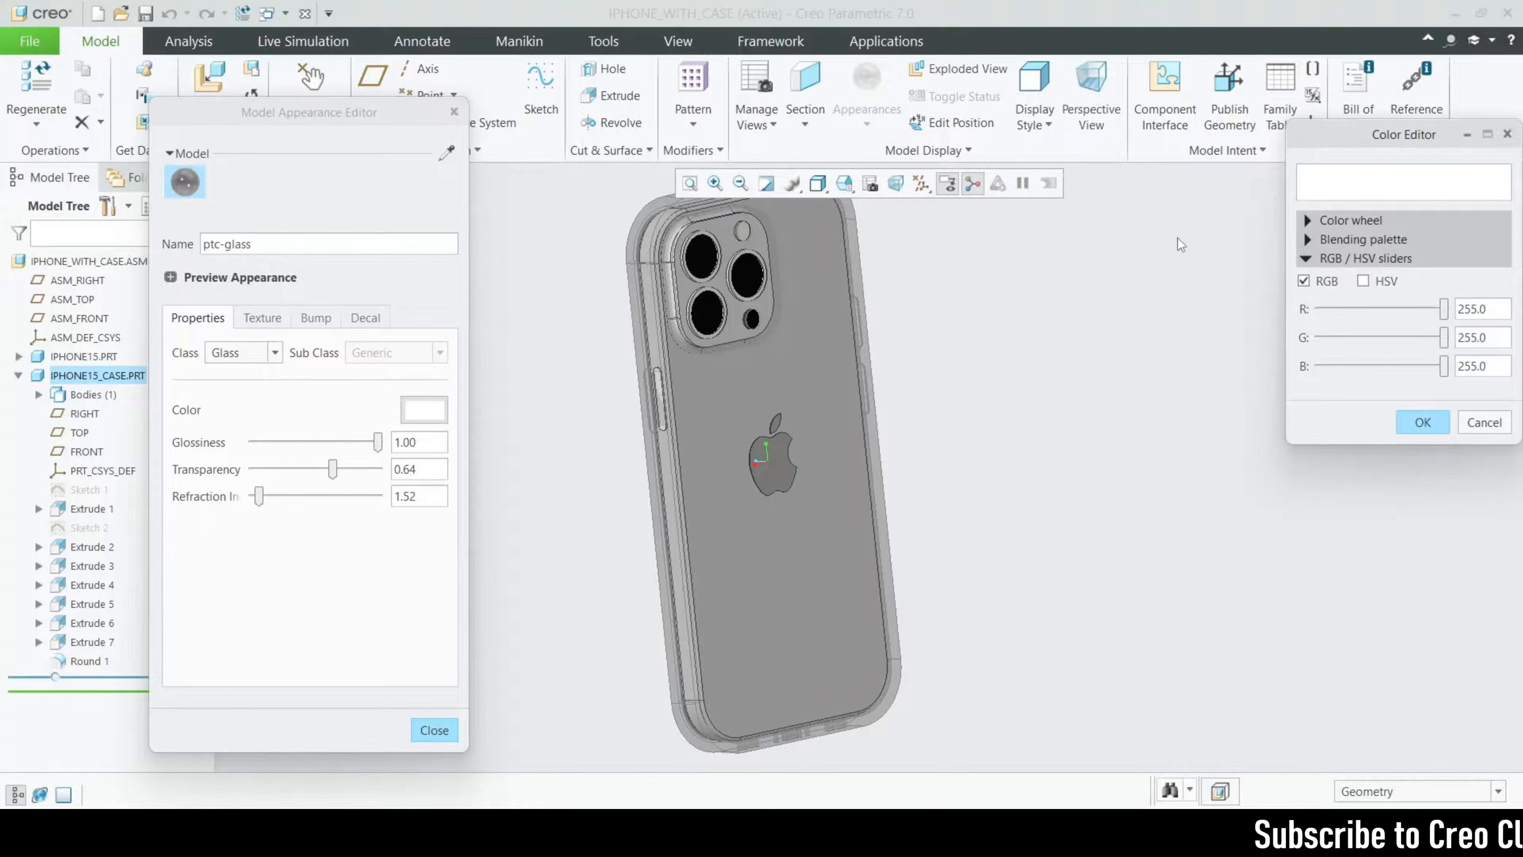
click(1311, 218)
- Try blue, orange and red tints on the case's ptc-glass appearance
click(1344, 342)
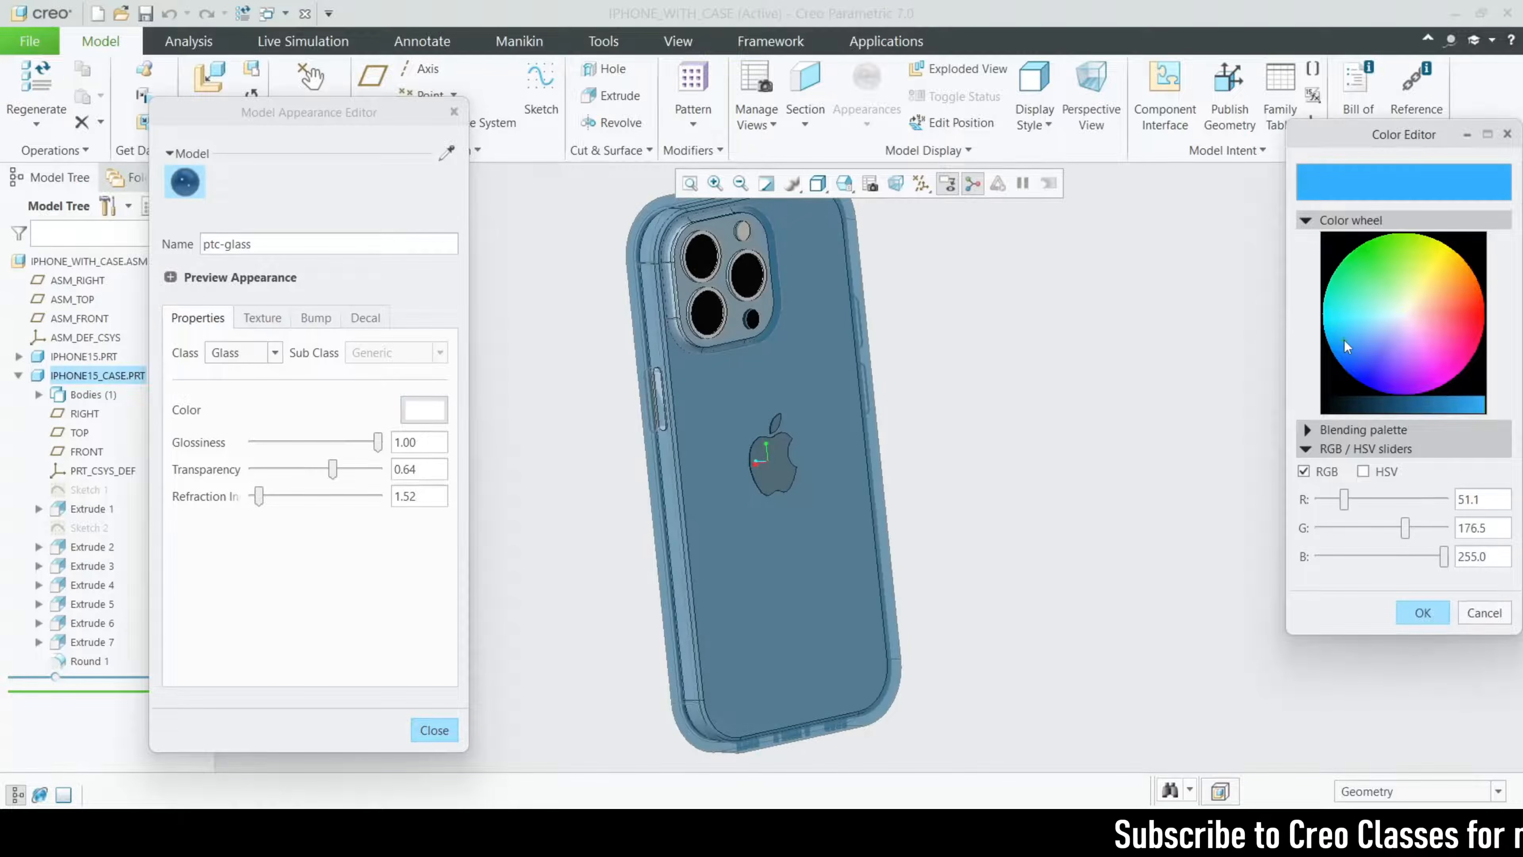
mouse_move(1082, 466)
middle_down()
mouse_move(1017, 499)
mouse_move(1067, 446)
mouse_move(982, 517)
mouse_move(928, 508)
middle_up()
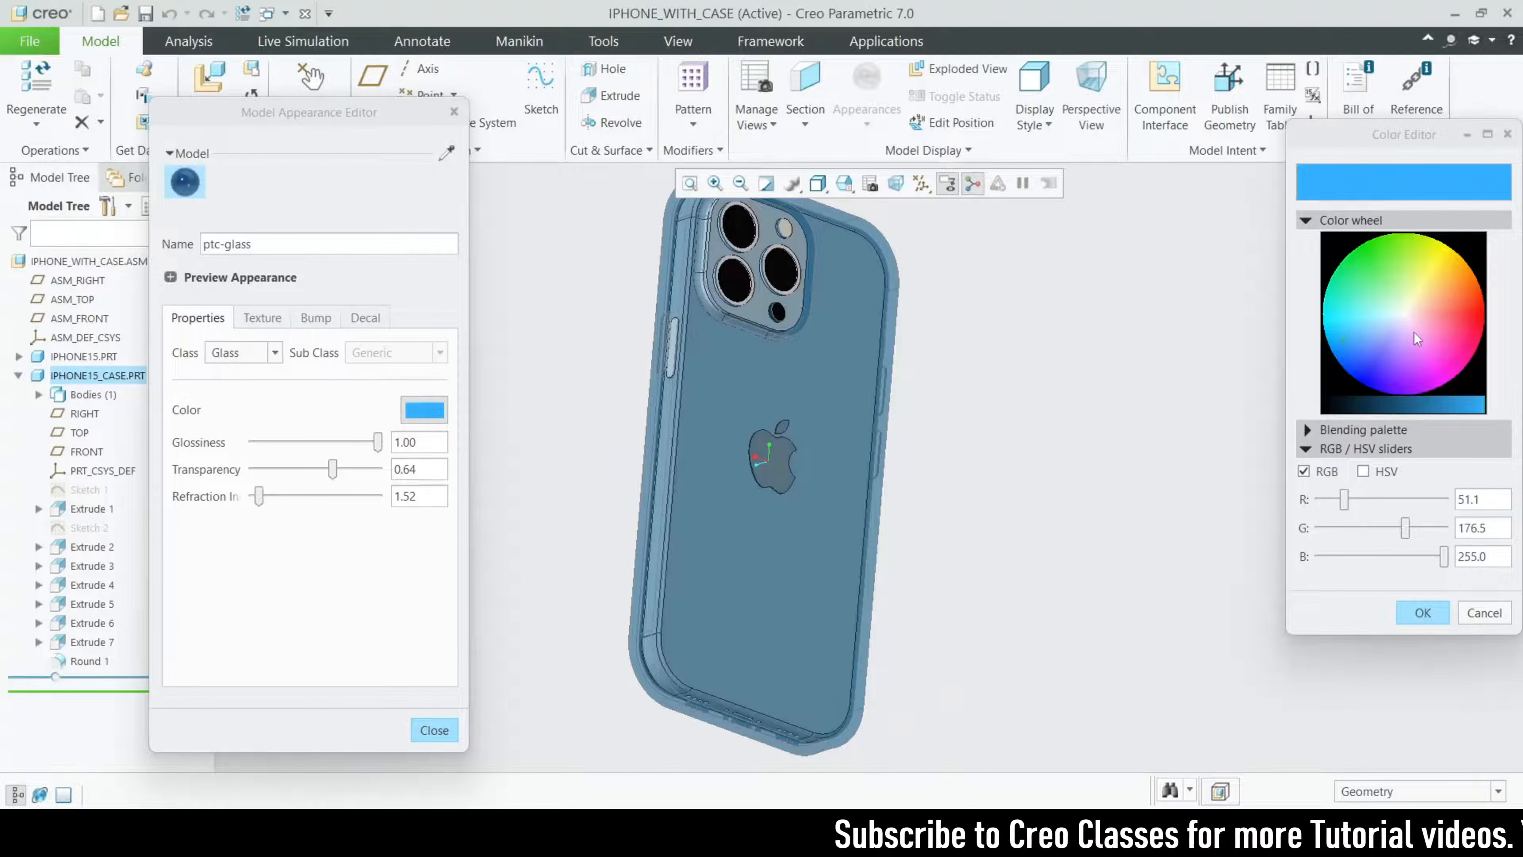
click(1447, 286)
click(1460, 316)
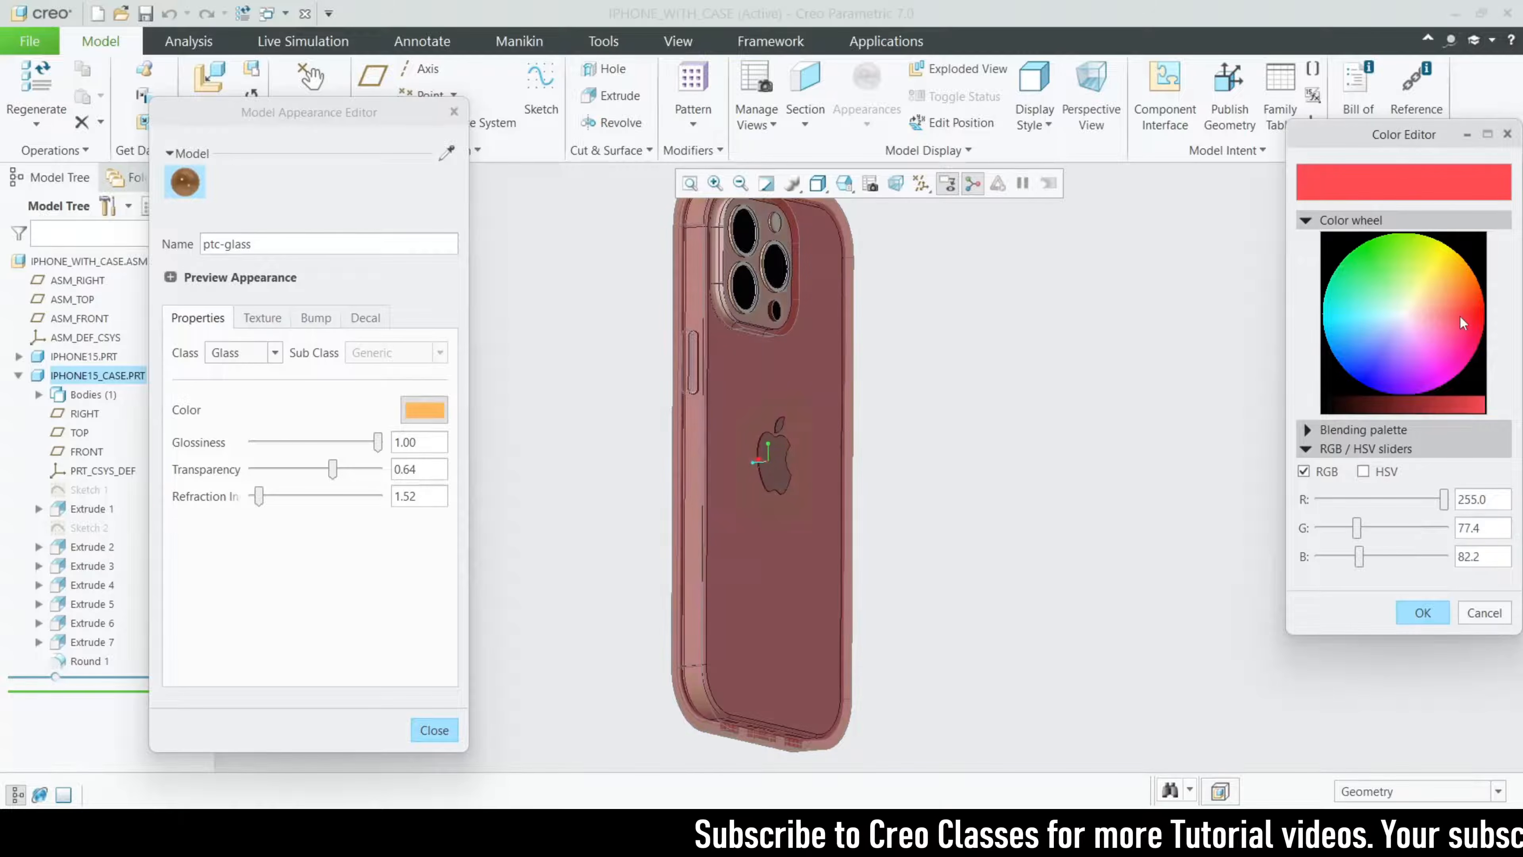
click(1468, 306)
mouse_move(813, 480)
middle_down()
mouse_move(1030, 442)
mouse_move(928, 517)
mouse_move(878, 529)
middle_up()
- Set the ptc-glass color to a pink tint with RGB values 255.0, 95.7 and 221.9
click(1413, 330)
click(1424, 335)
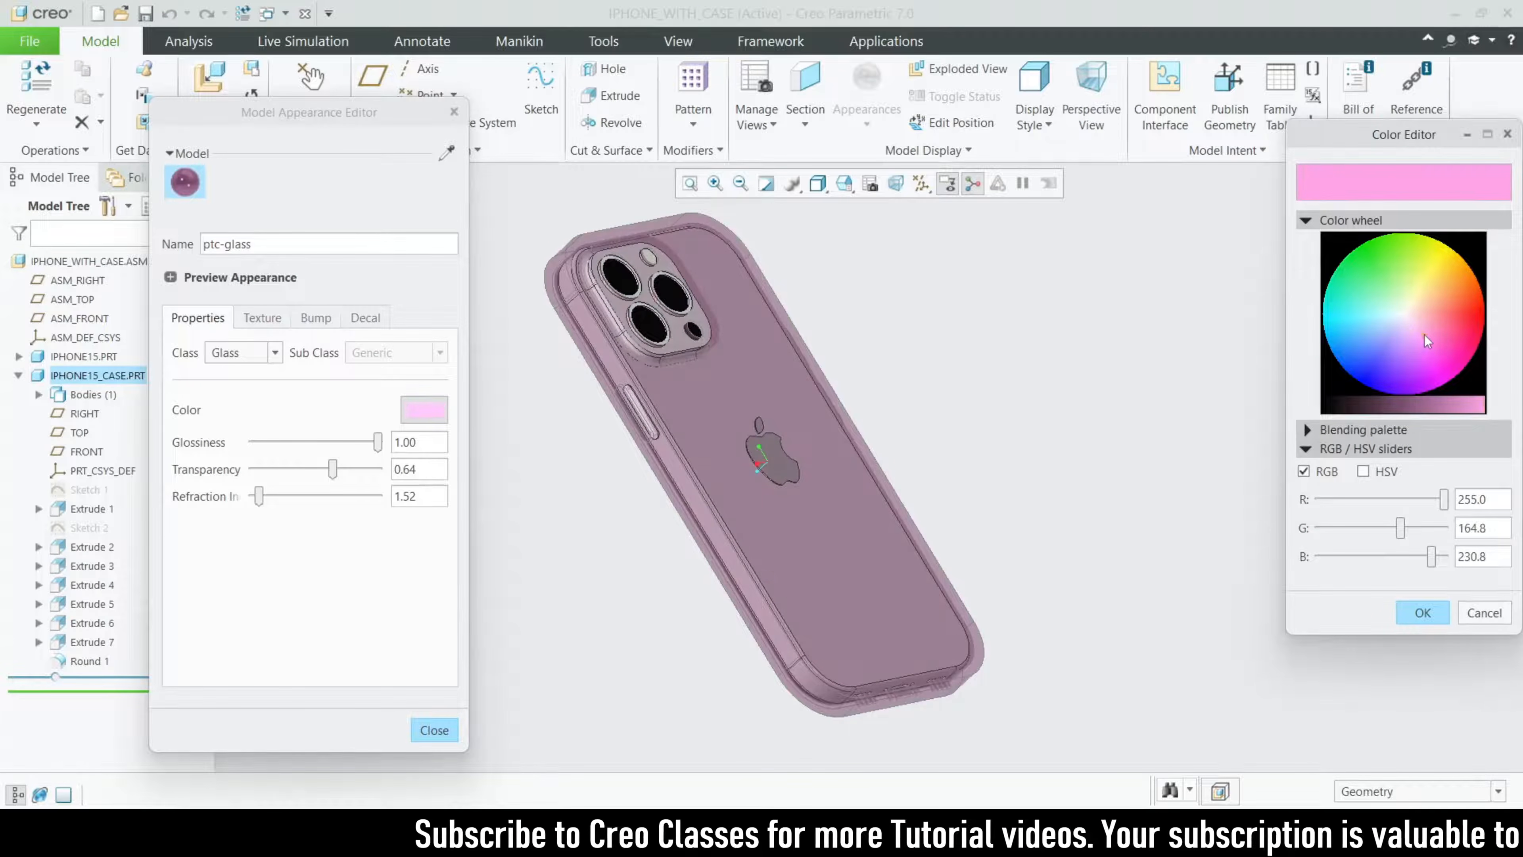
click(1425, 347)
click(1439, 356)
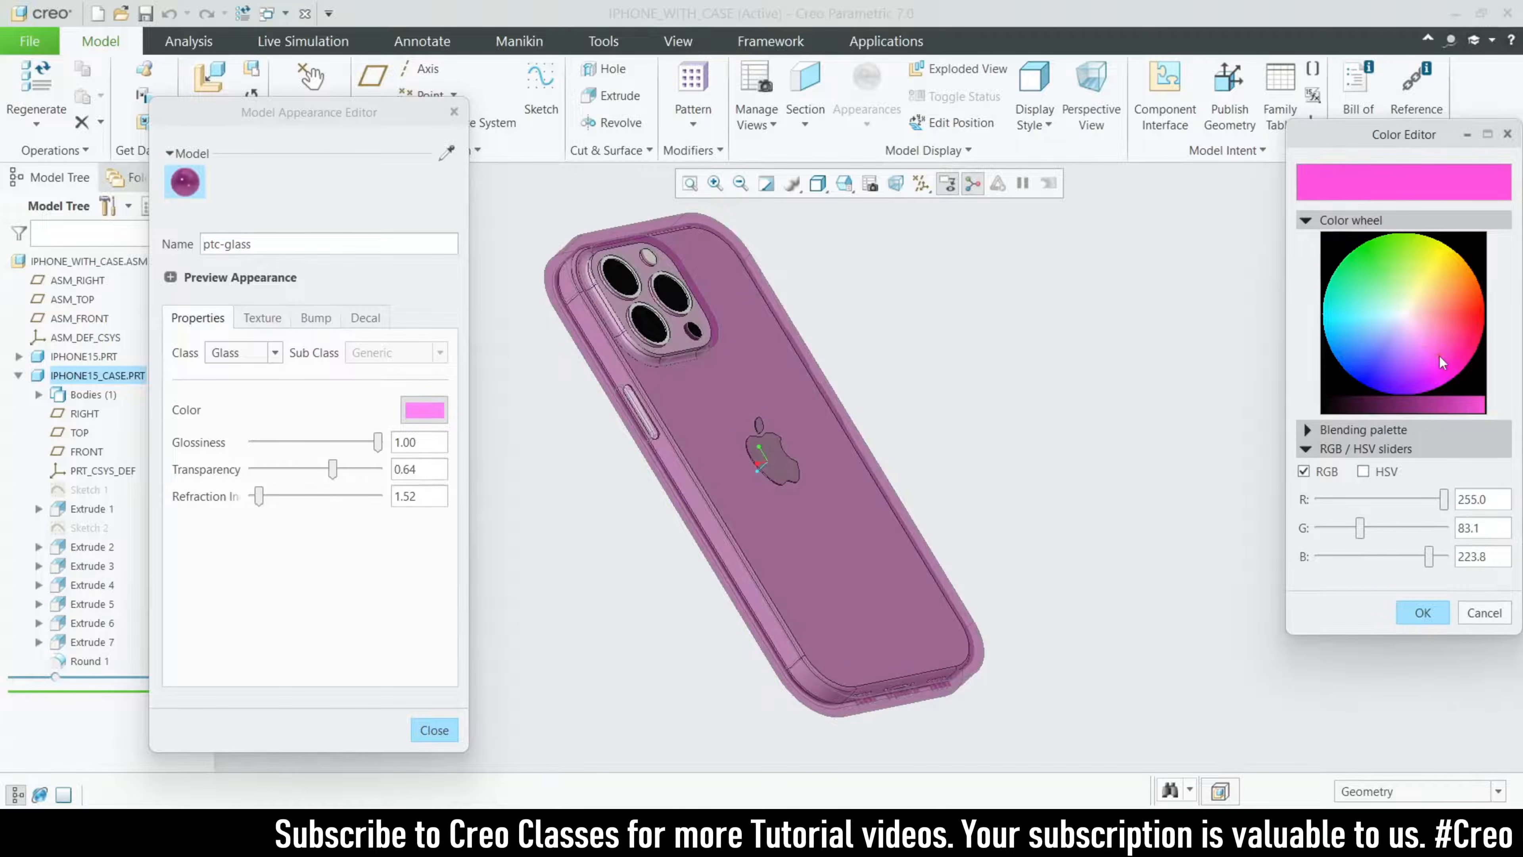
click(1433, 345)
middle_drag(1065, 423, 1024, 467)
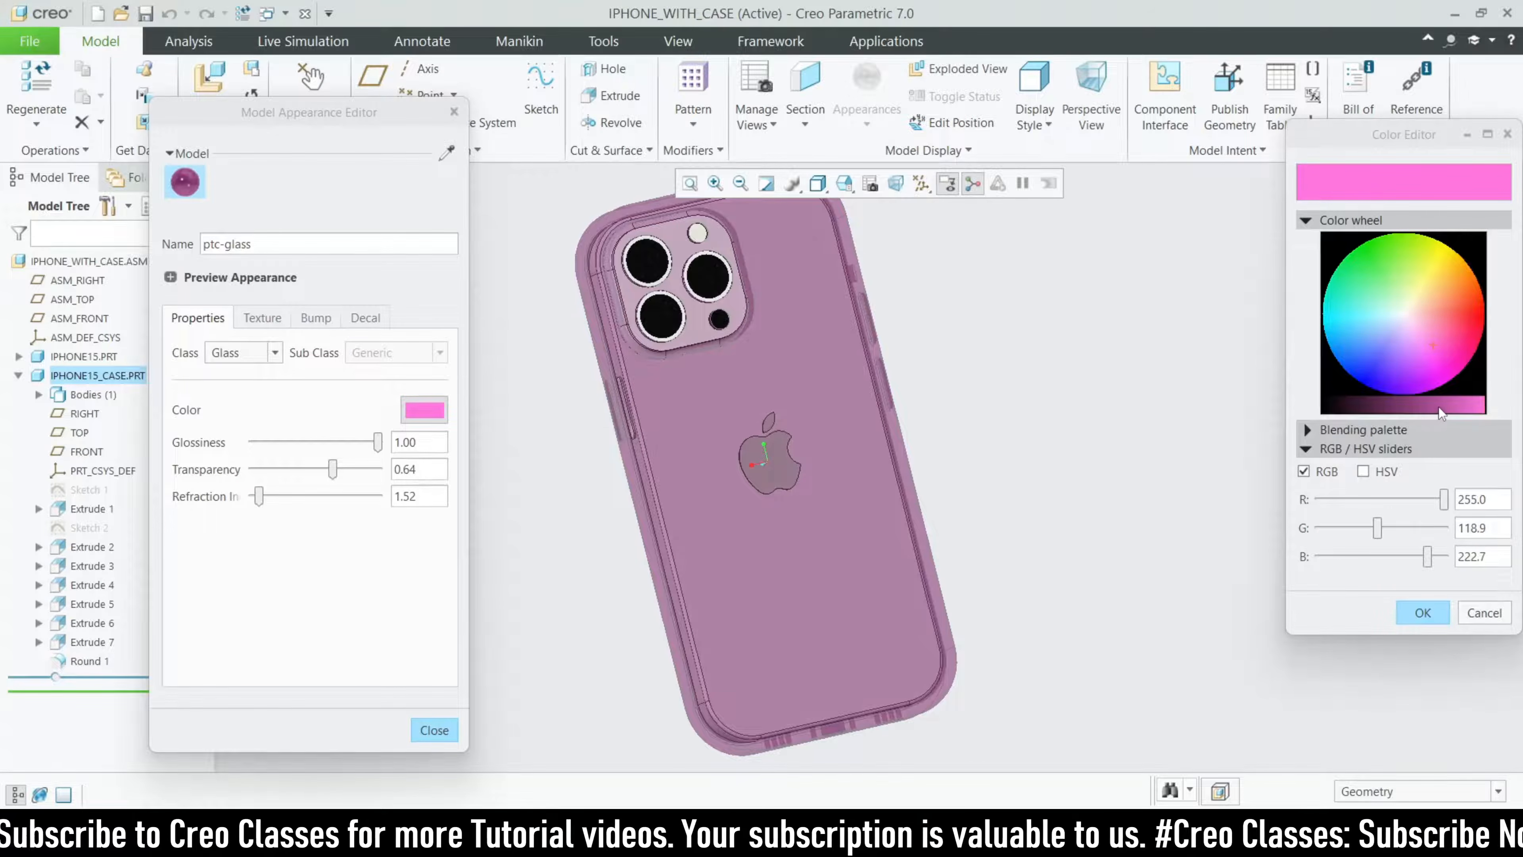
click(1486, 408)
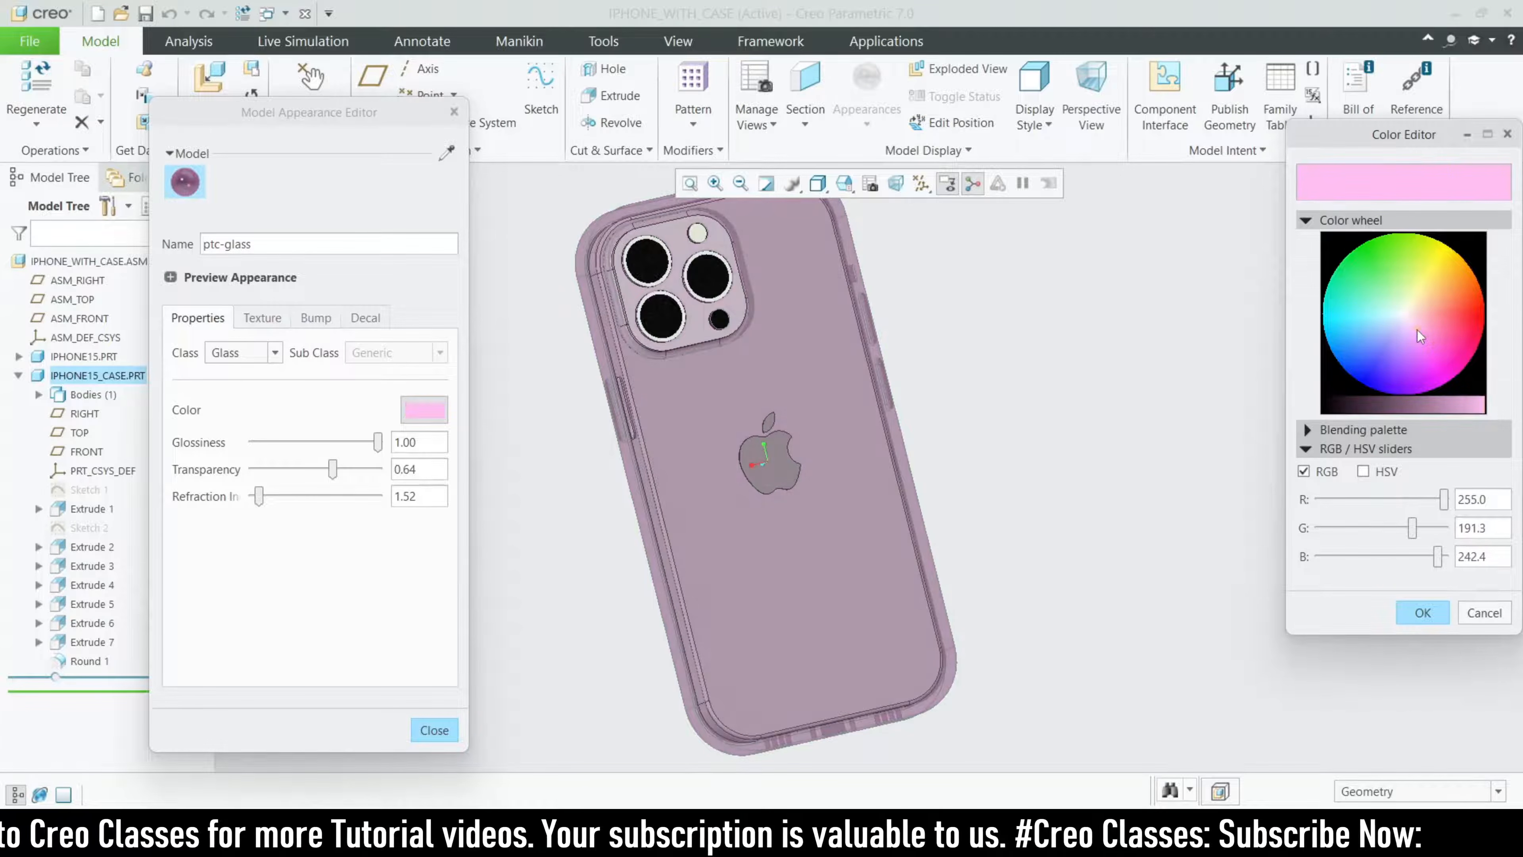
click(1430, 359)
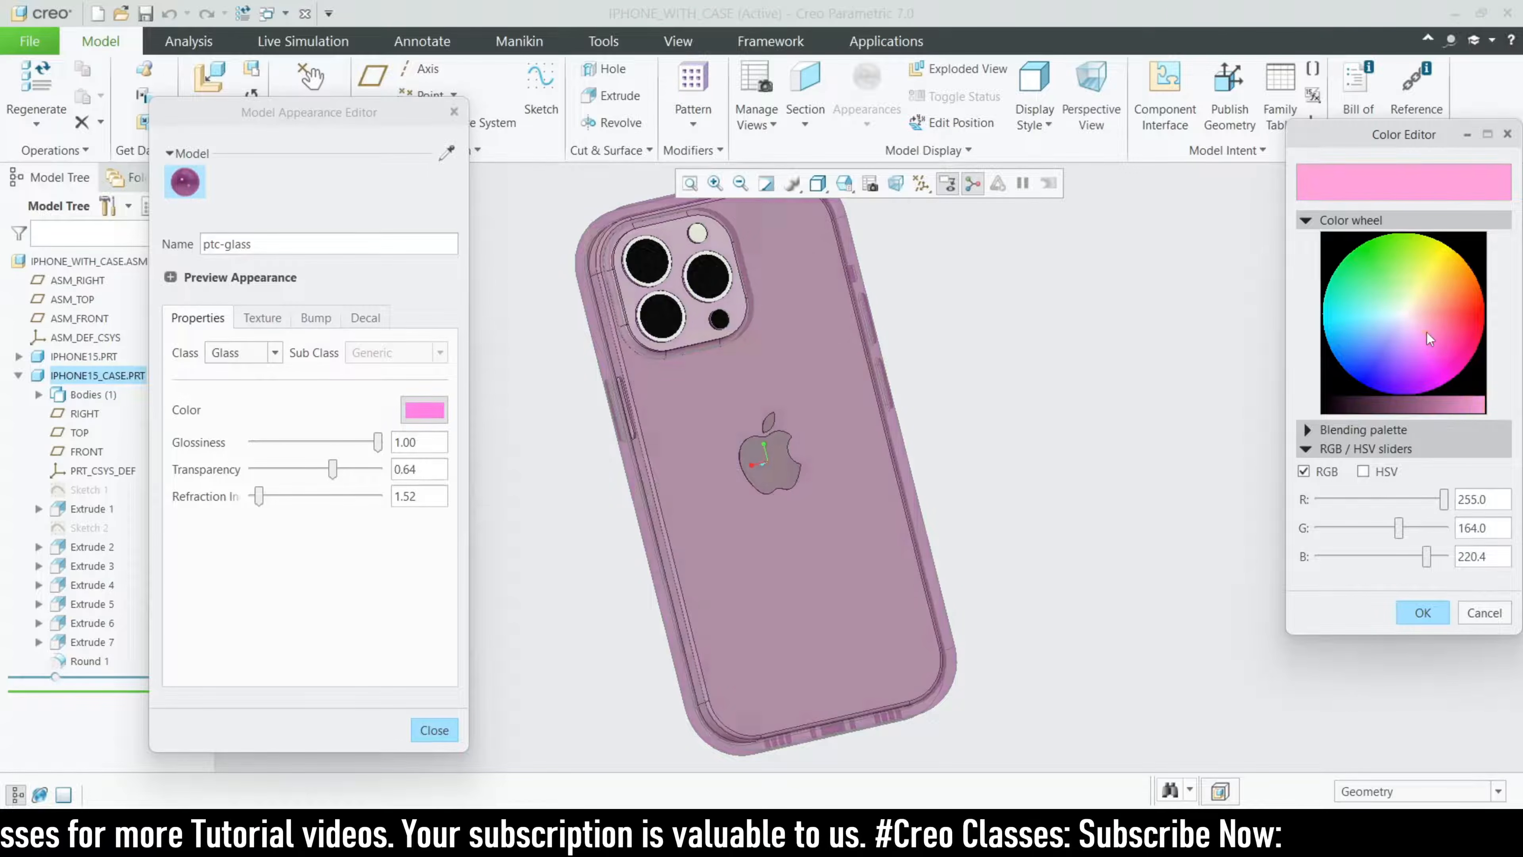
click(1438, 359)
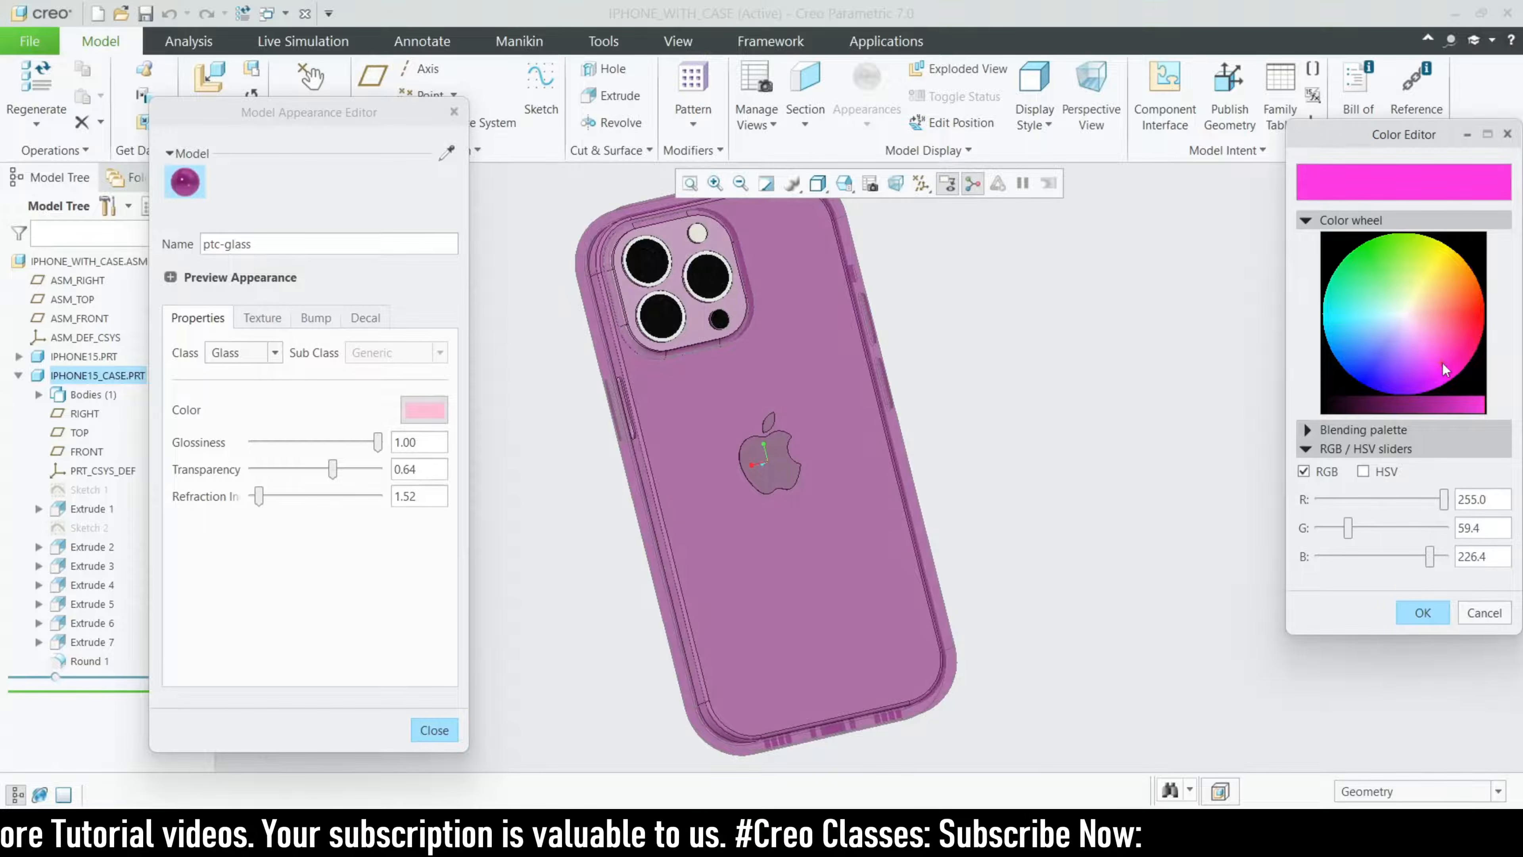
mouse_move(1442, 362)
mouse_down()
mouse_move(1420, 330)
mouse_move(1437, 352)
mouse_up()
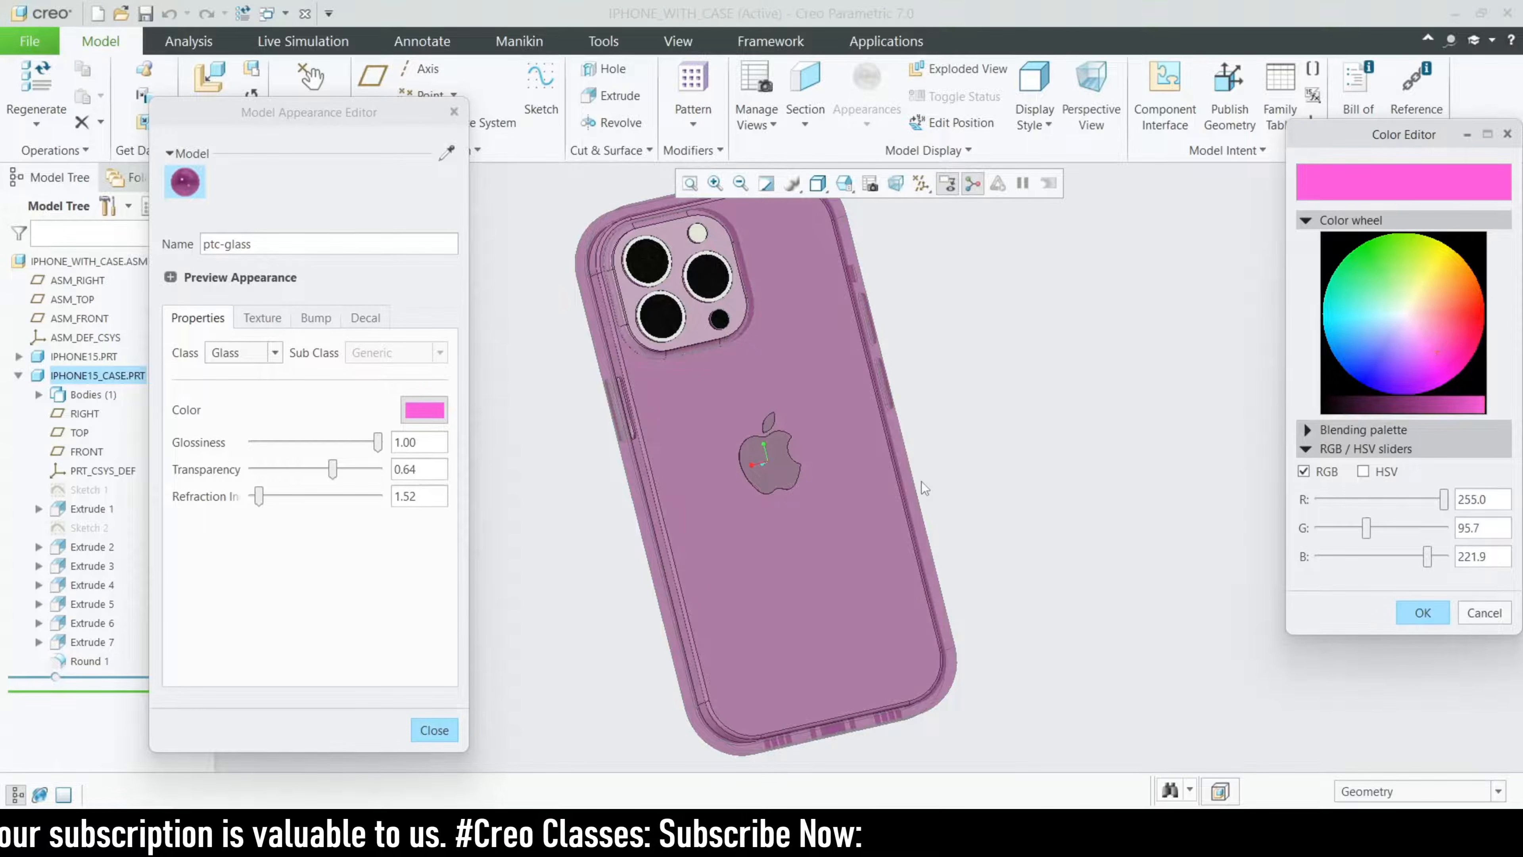
middle_drag(921, 481, 836, 475)
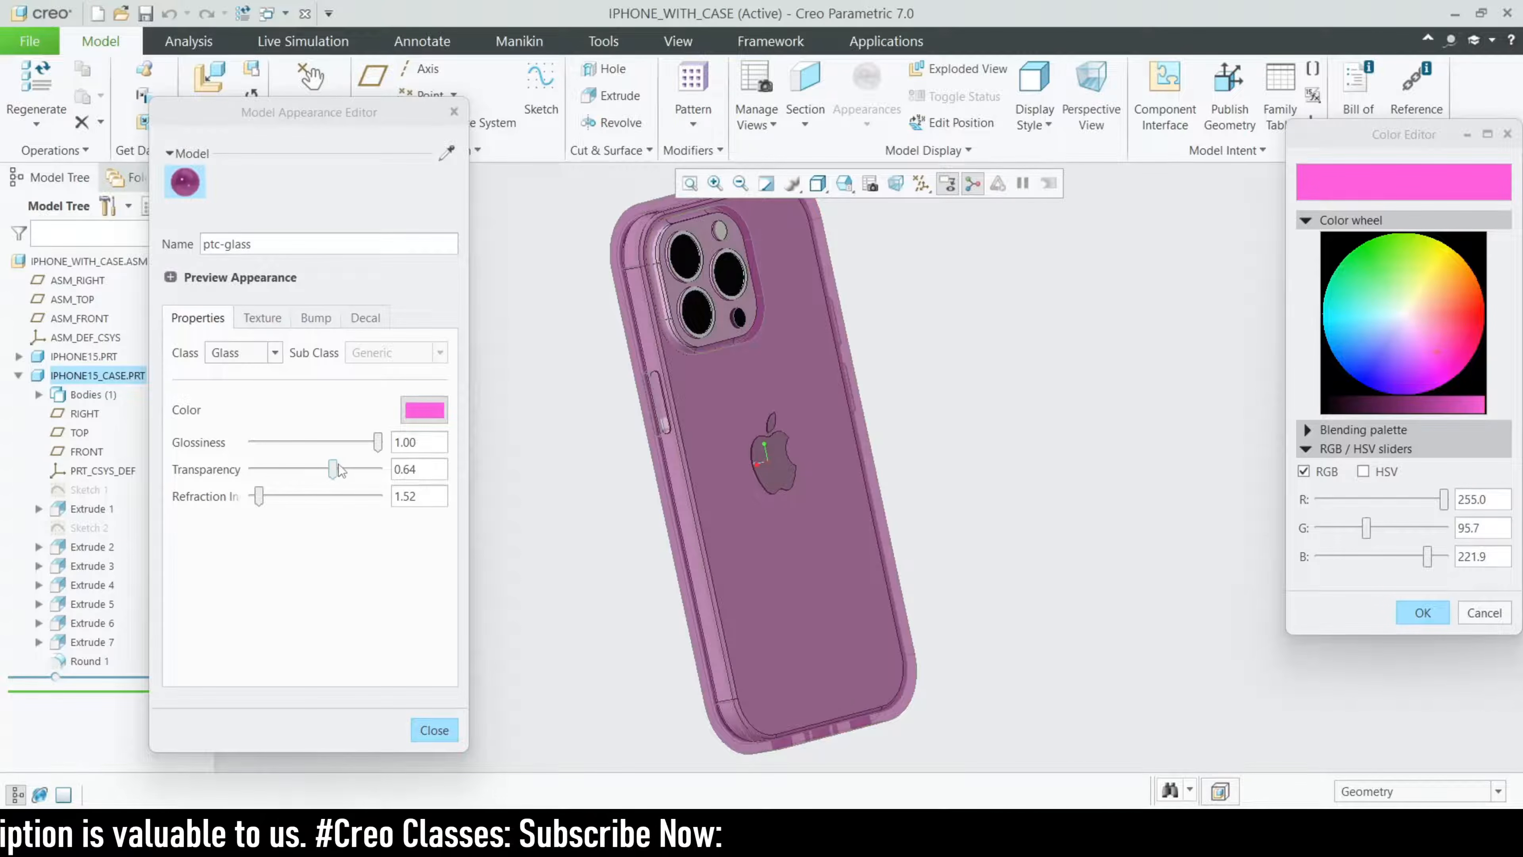
- Try a transparency of 0.84 on the pink glass and return it to 0.64
drag(339, 470, 358, 474)
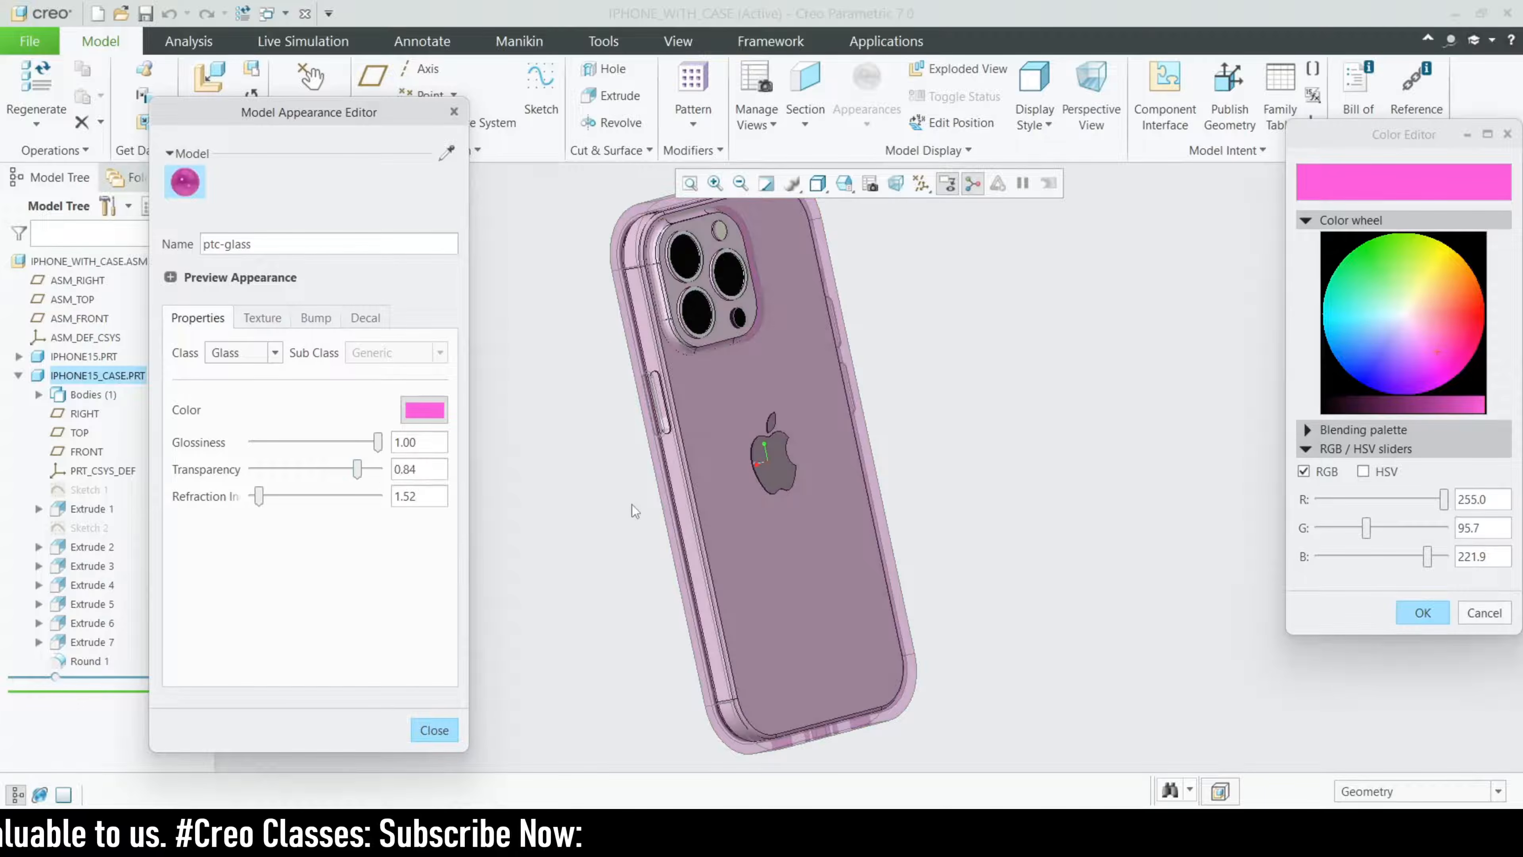
middle_drag(634, 499, 490, 513)
drag(357, 470, 338, 472)
- Check the pink case around its side button, accept the color and finish editing the appearance
middle_drag(550, 509, 641, 610)
scroll(660, 447, up, 3)
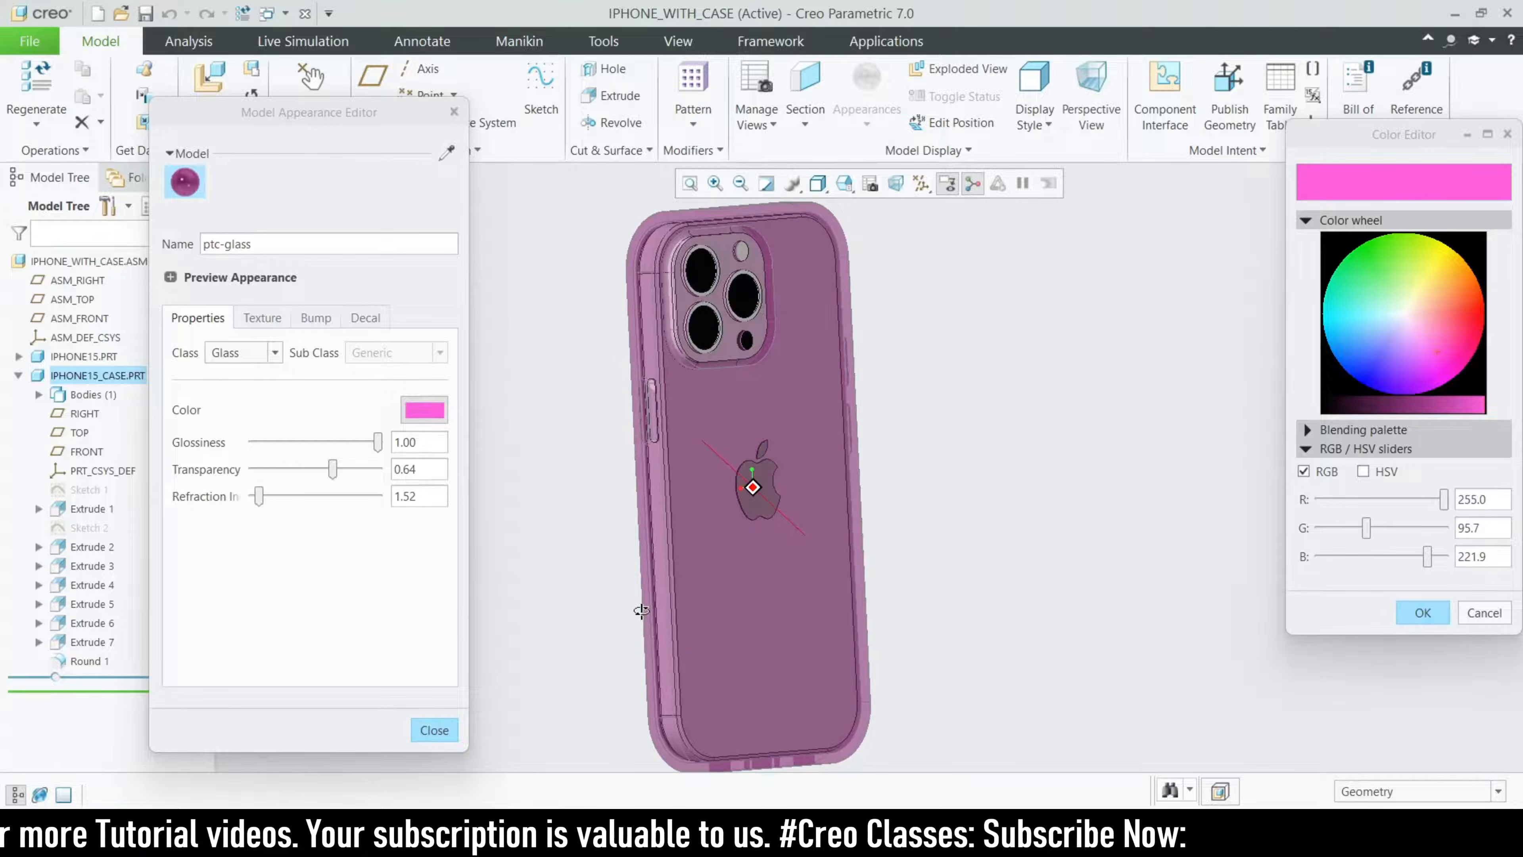
scroll(675, 366, up, 6)
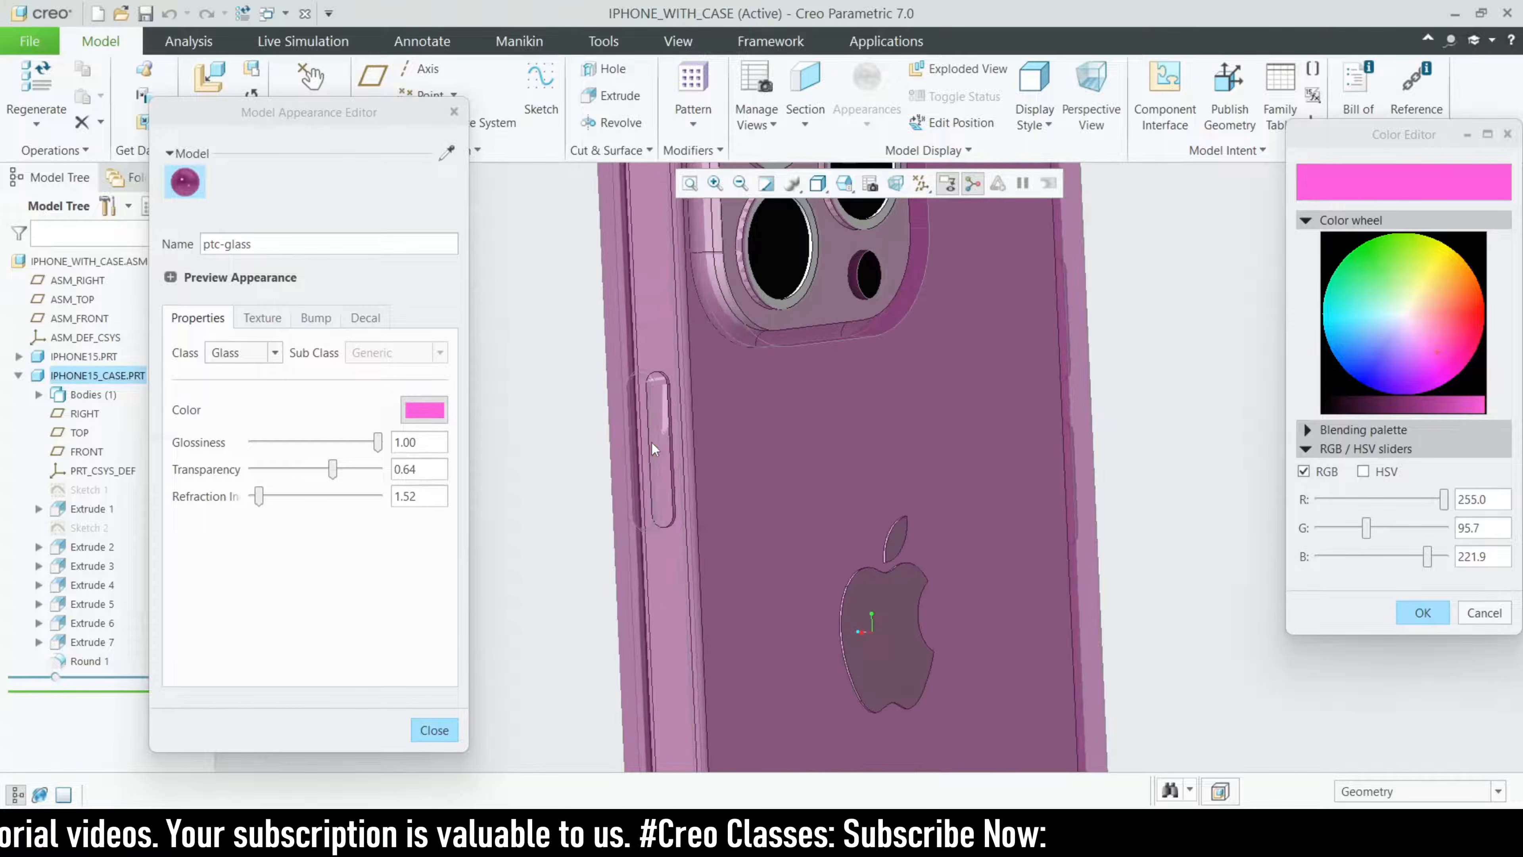
middle_drag(654, 423, 600, 537)
scroll(600, 537, down, 6)
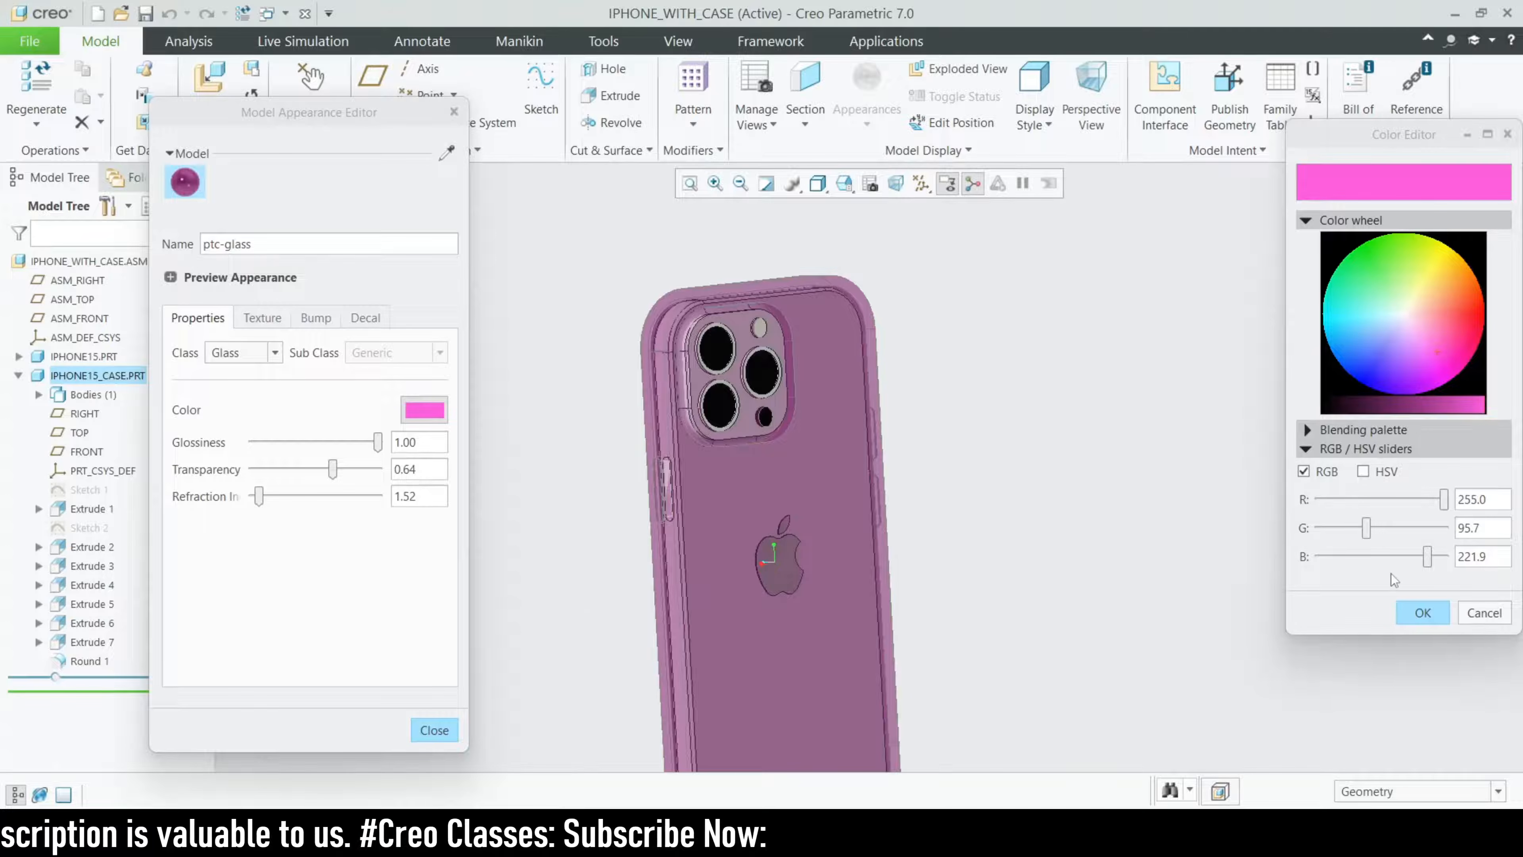
click(1422, 612)
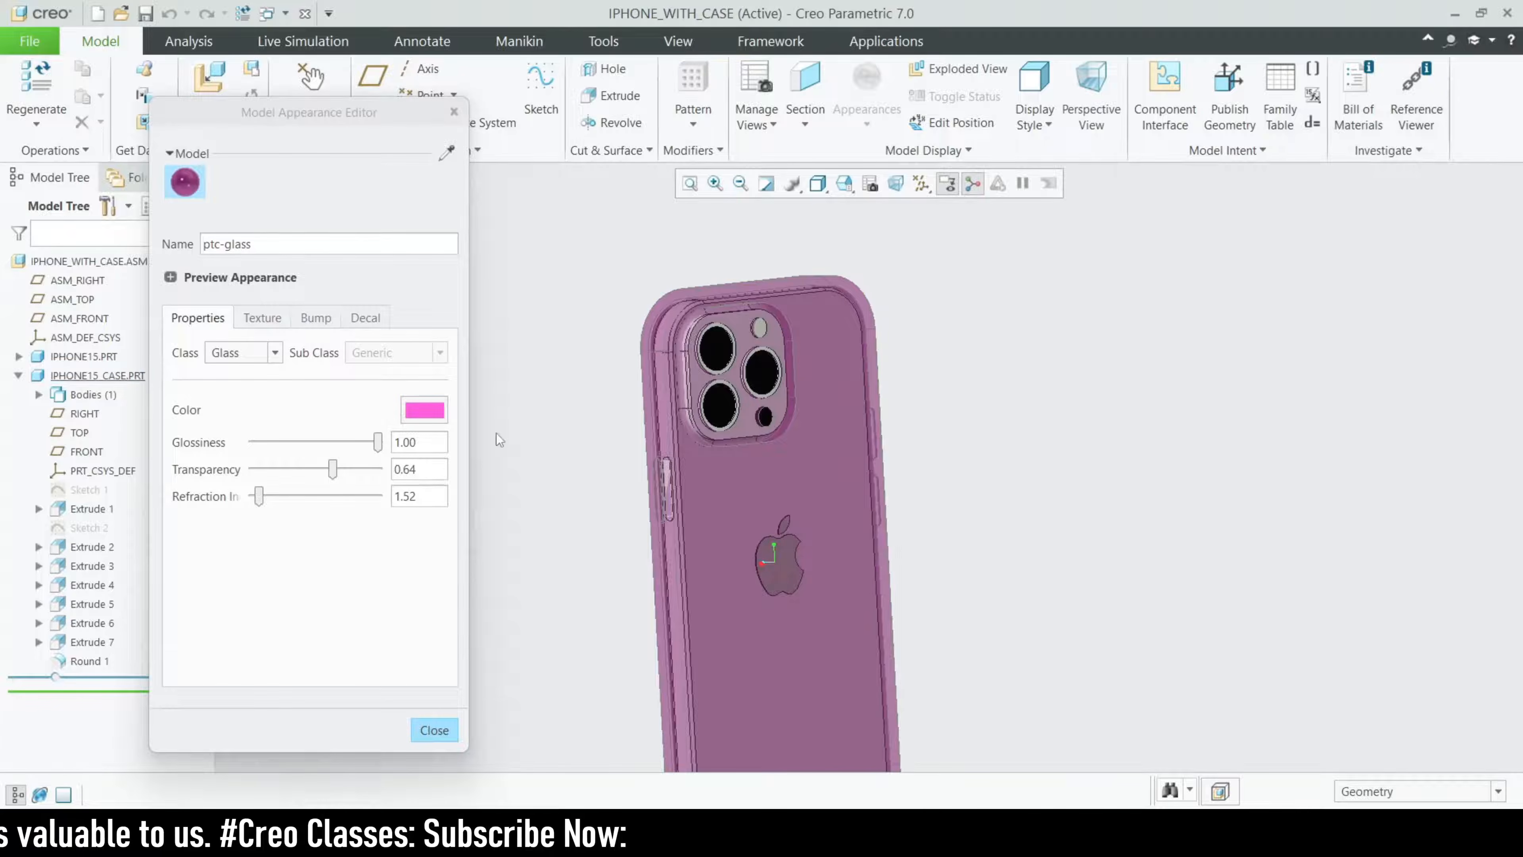
click(434, 730)
- Activate the case part IPHONE15_CASE.PRT, view its side and front, and reactivate the top-level assembly
scroll(573, 593, down, 3)
middle_drag(573, 592, 642, 593)
scroll(706, 566, down, 2)
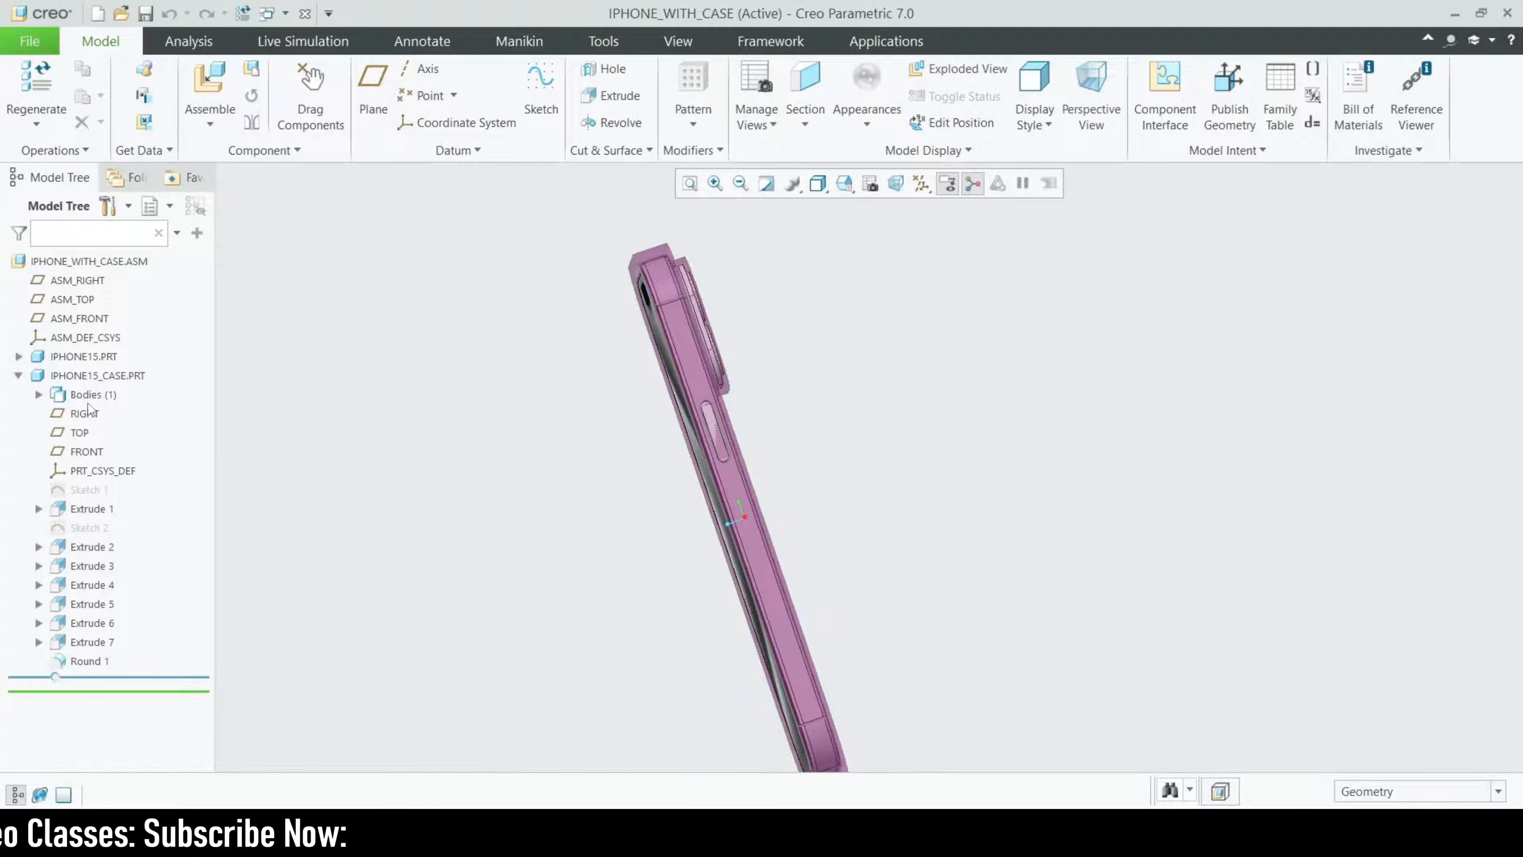
click(97, 376)
click(106, 295)
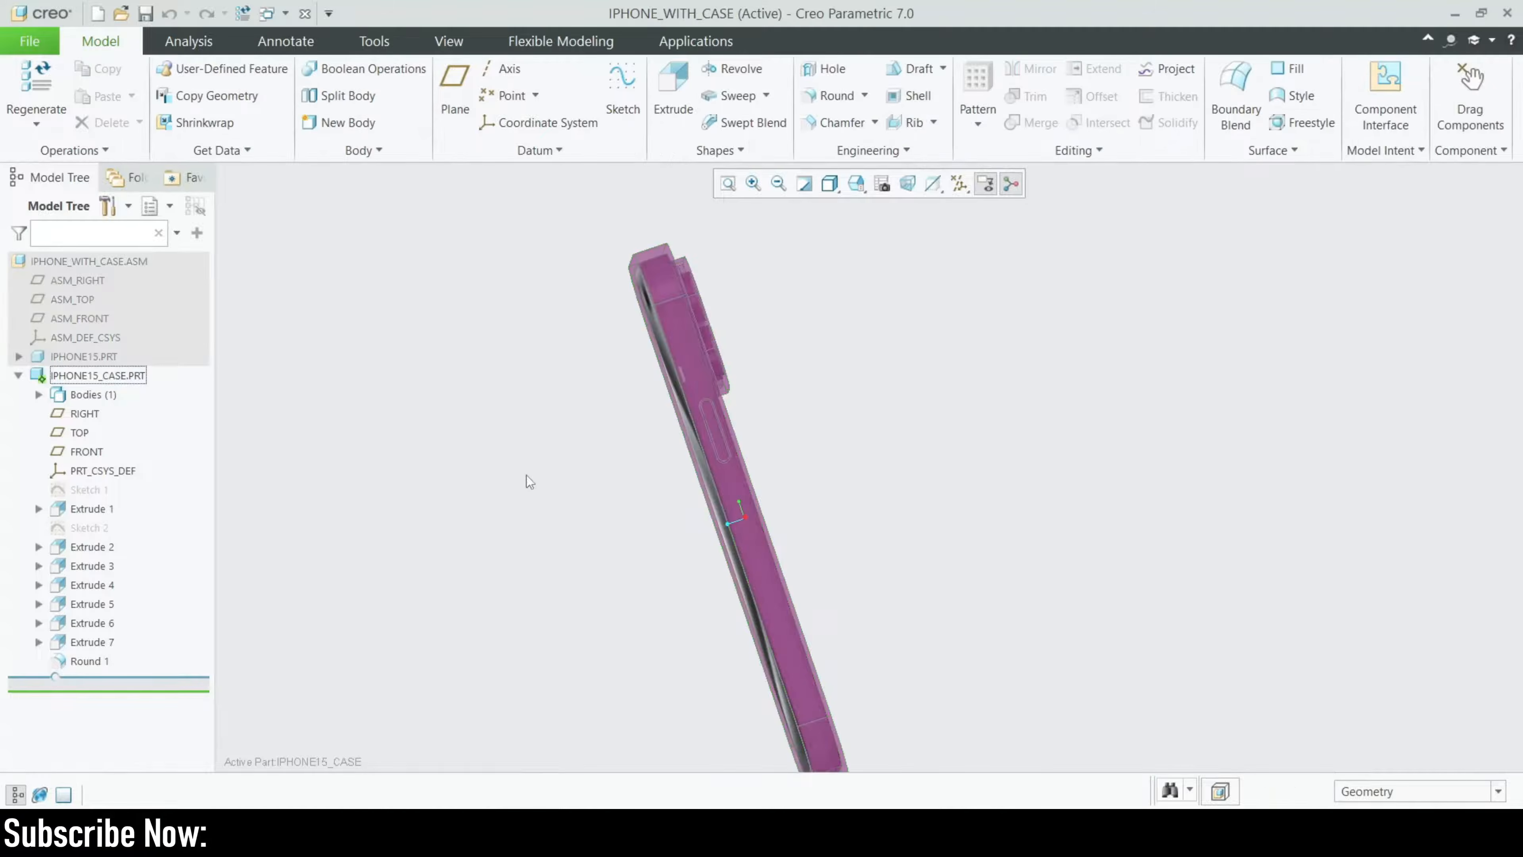
middle_drag(527, 480, 557, 532)
scroll(702, 509, down, 5)
mouse_move(615, 418)
middle_down()
mouse_move(540, 474)
mouse_move(462, 477)
middle_up()
click(106, 266)
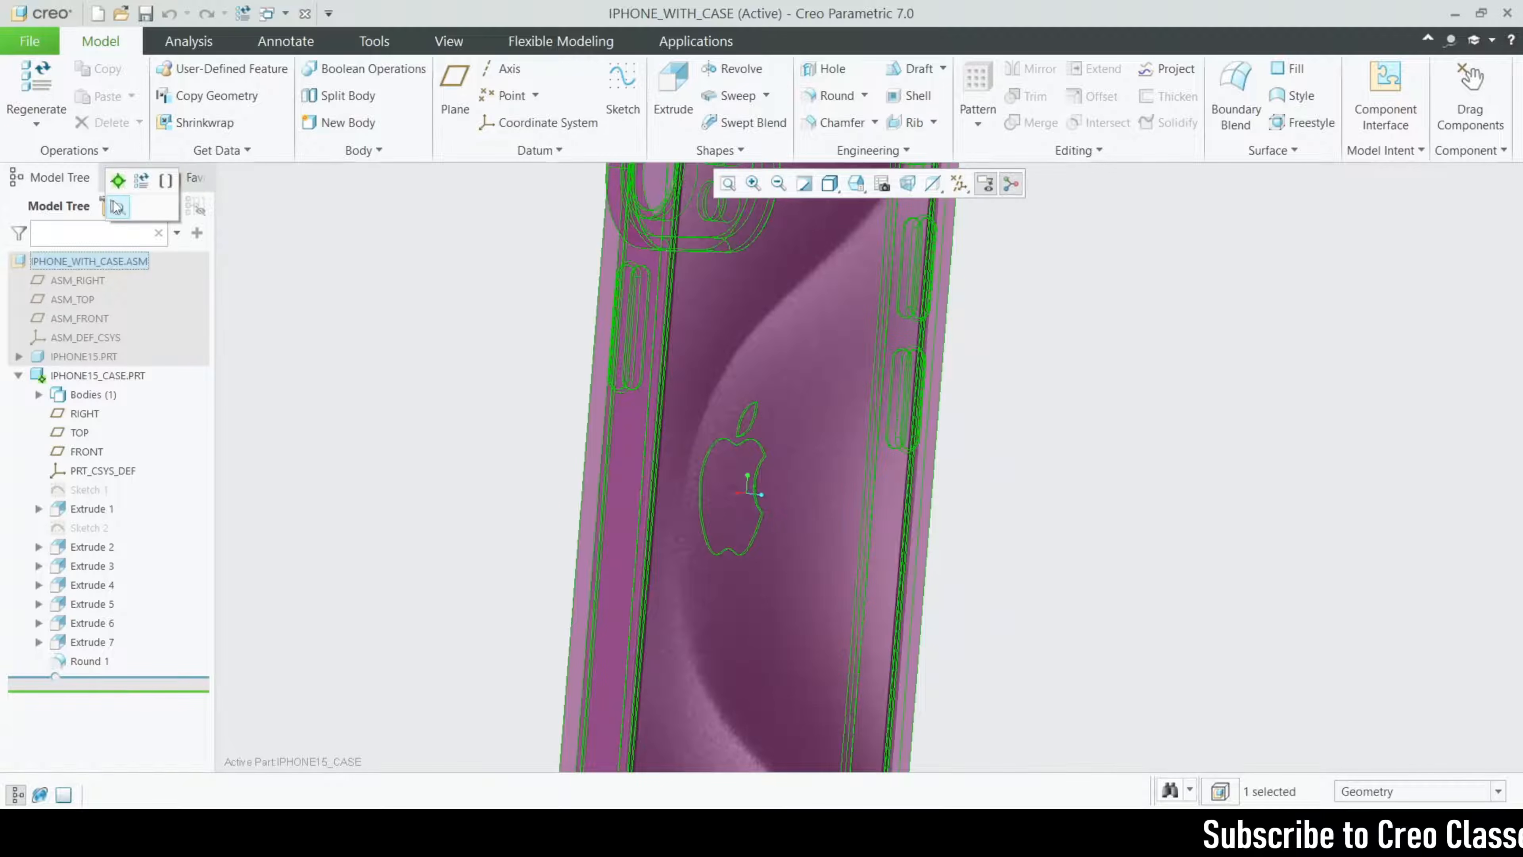
click(118, 180)
- Examine the case's long side button and the space between it and the phone's own button
middle_drag(414, 358, 521, 387)
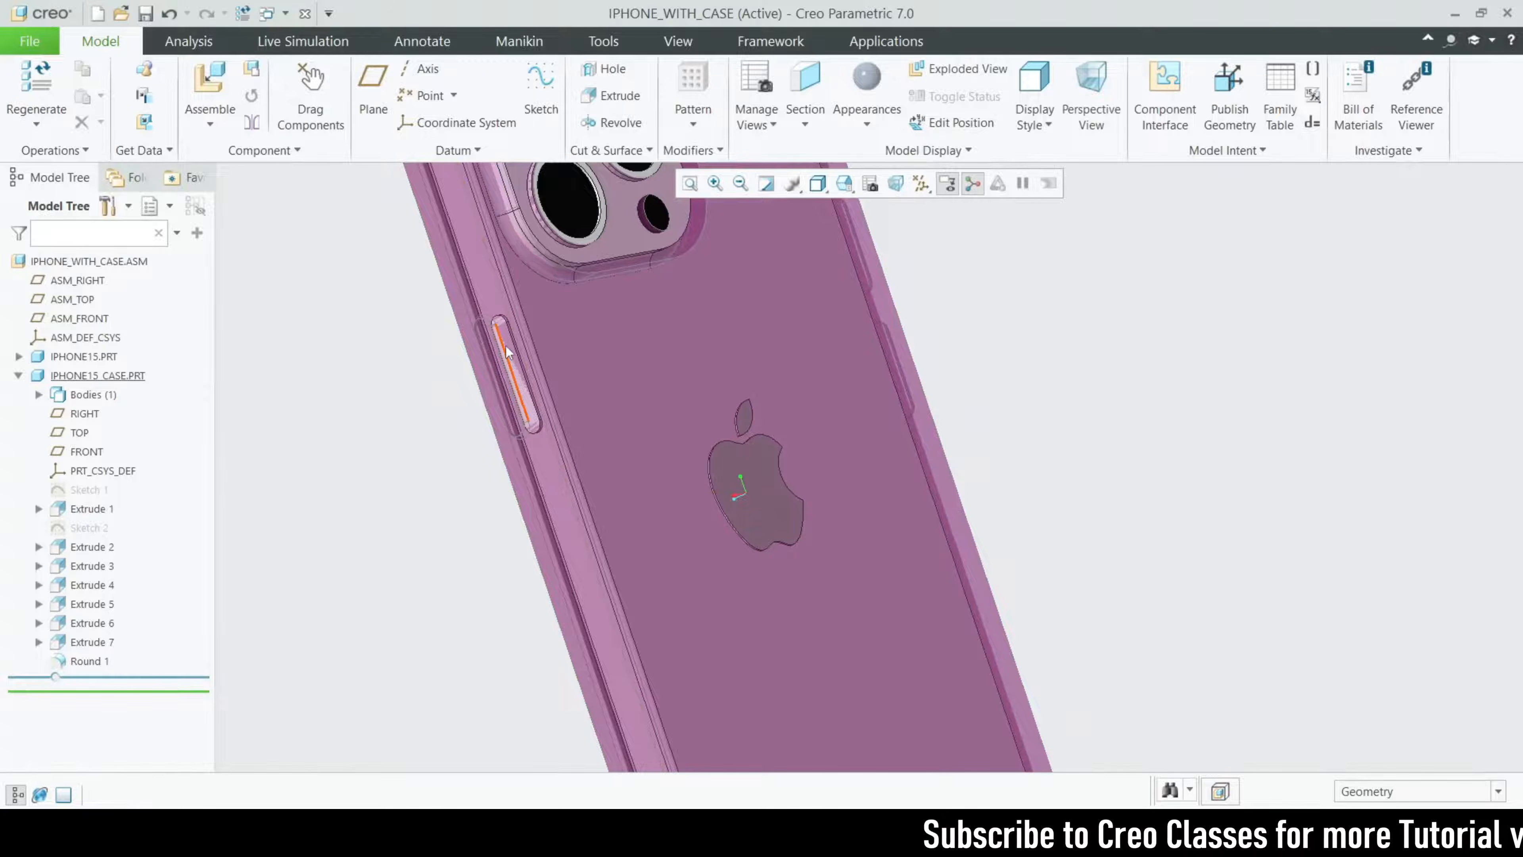
scroll(494, 393, up, 3)
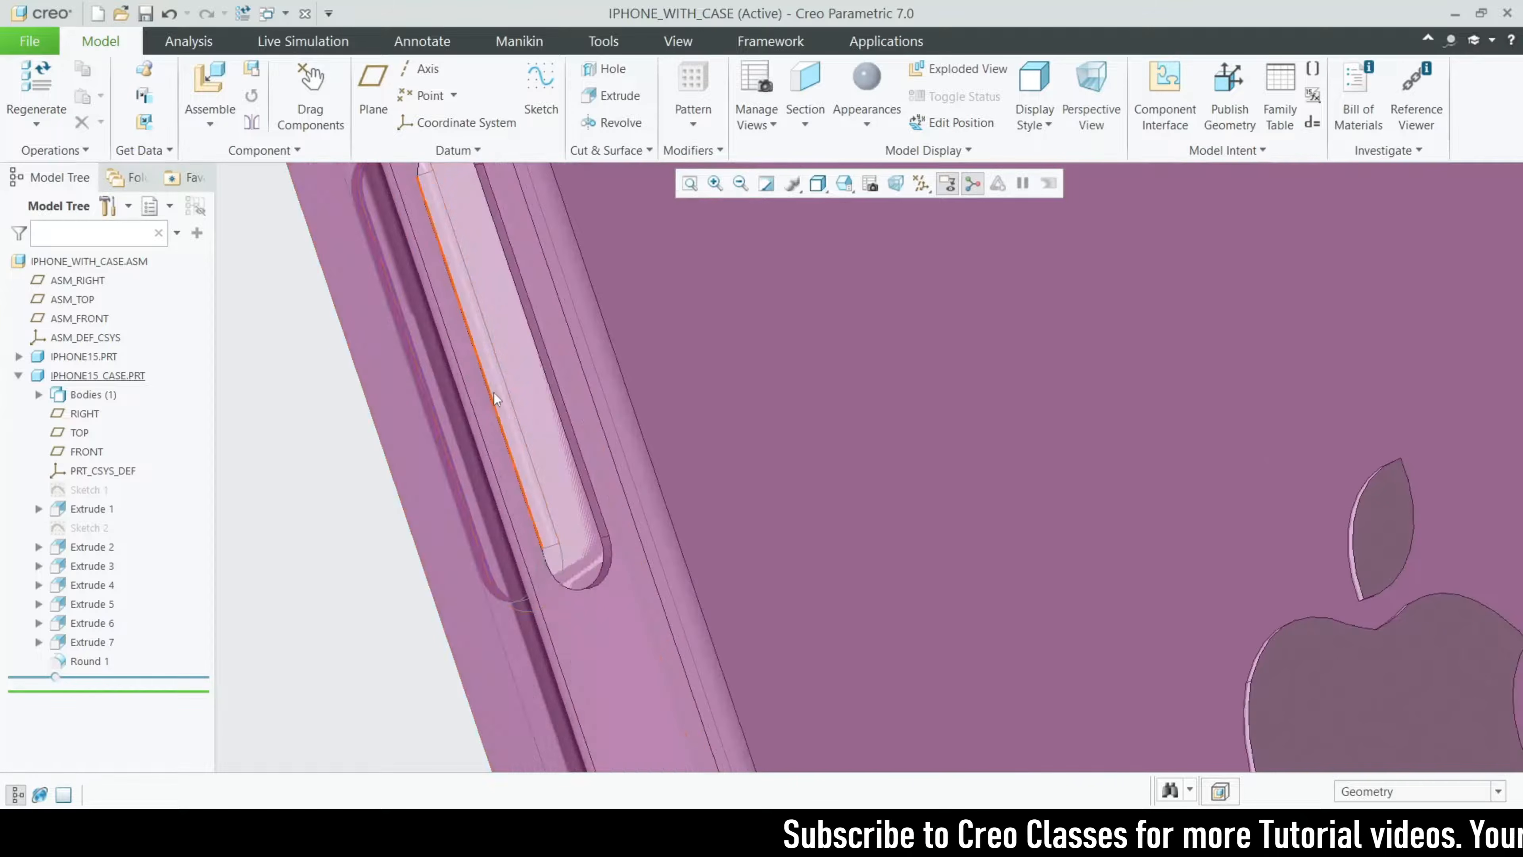
scroll(578, 549, down, 2)
scroll(577, 546, up, 4)
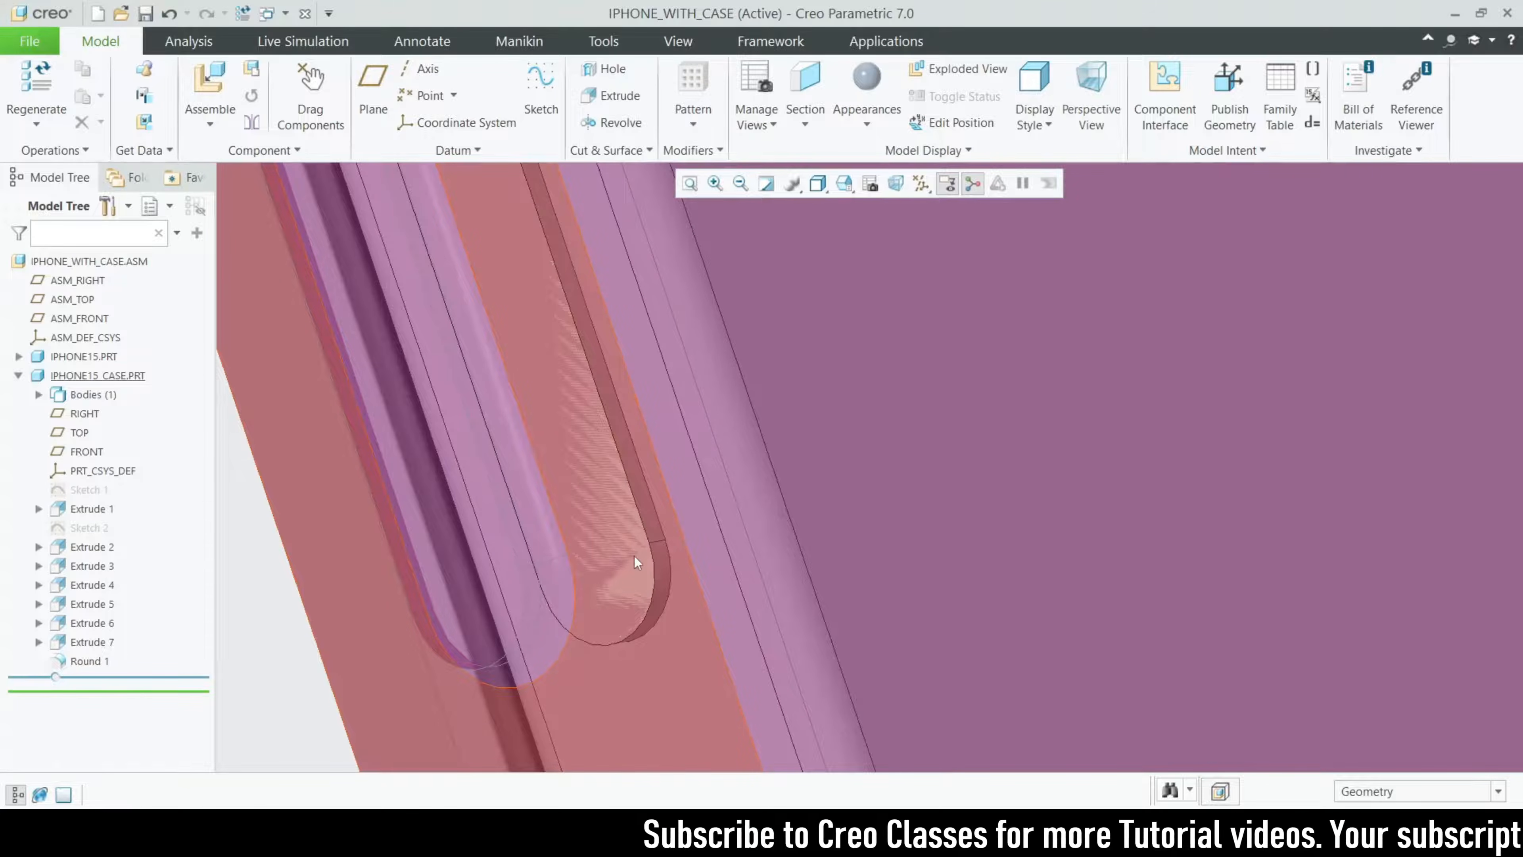
scroll(610, 469, down, 4)
middle_drag(768, 543, 663, 534)
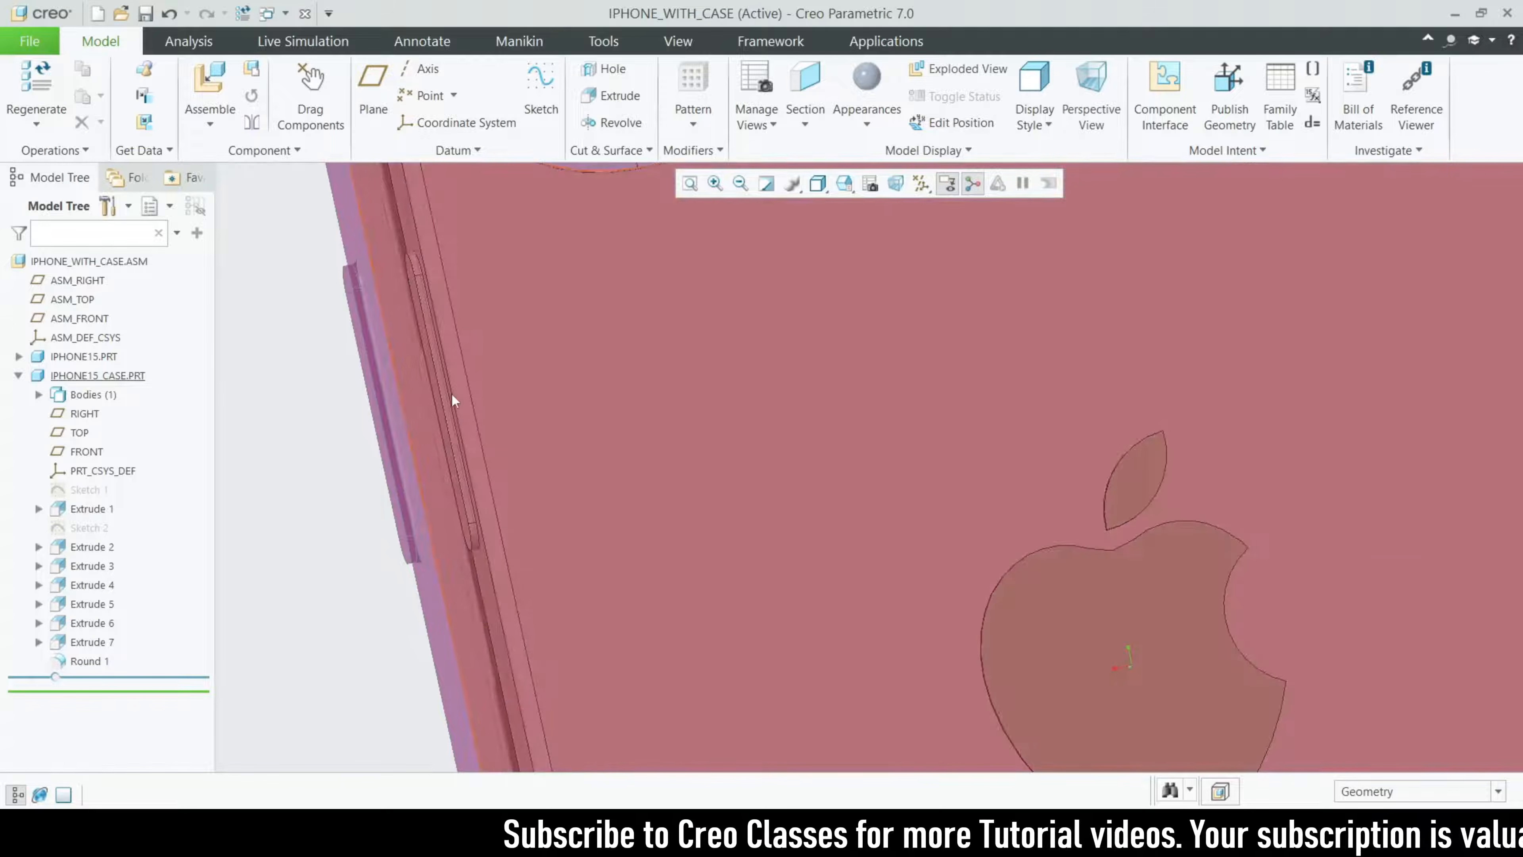
scroll(420, 273, up, 3)
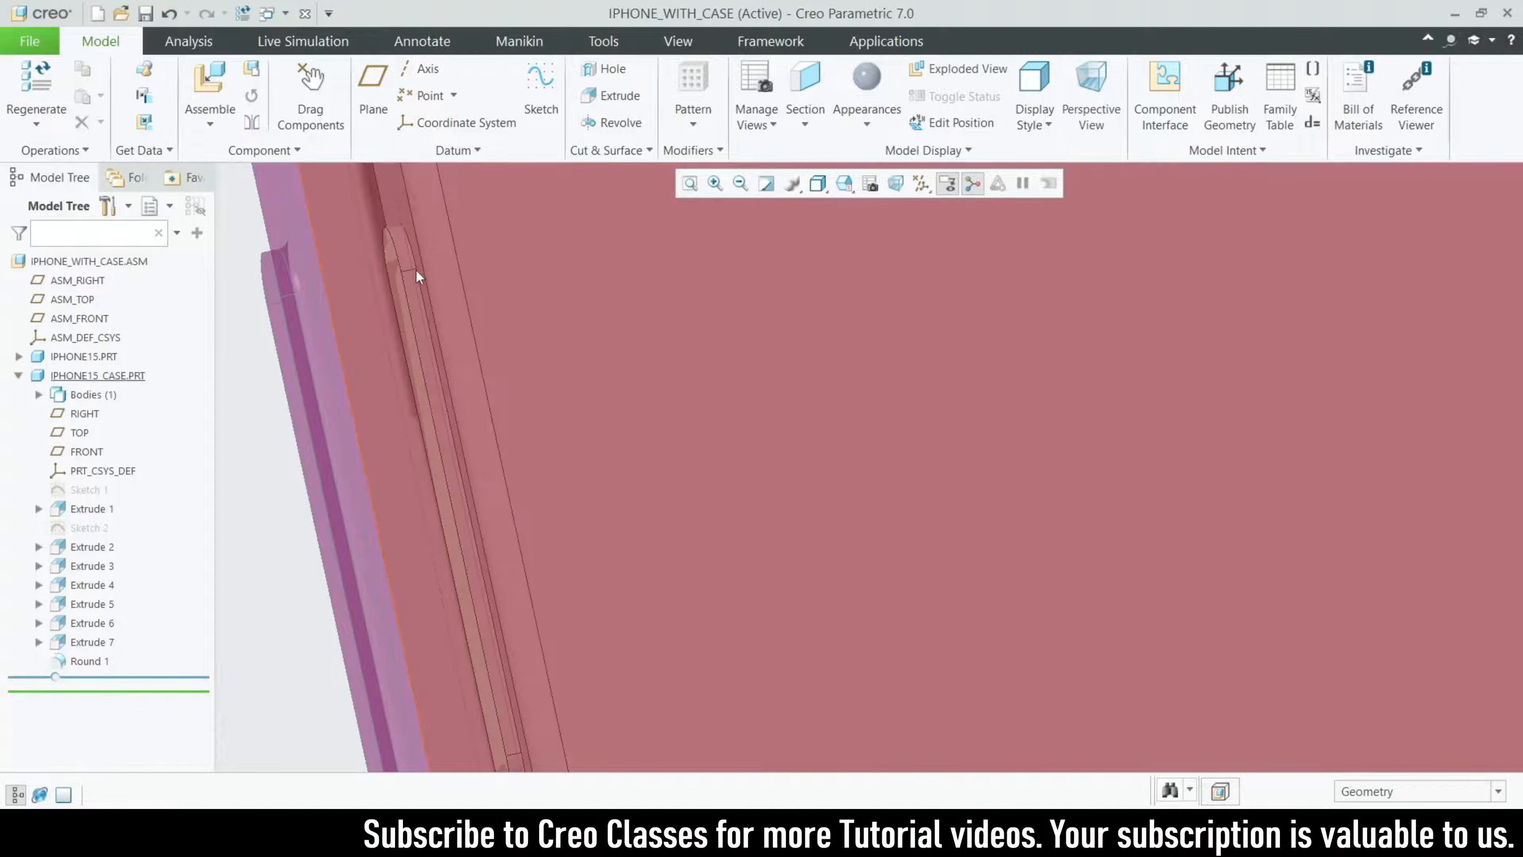
scroll(415, 269, down, 3)
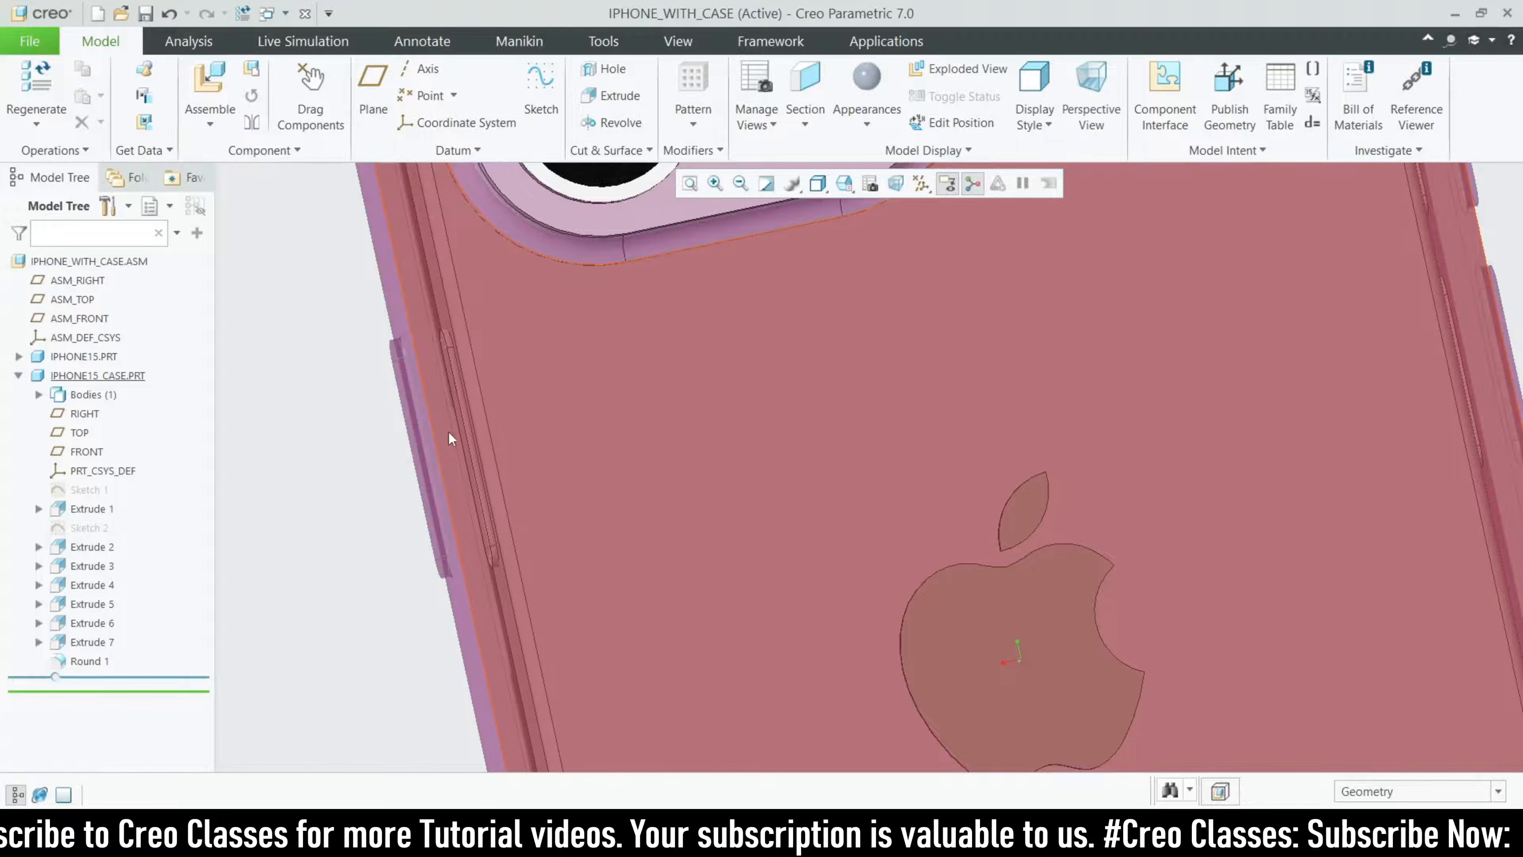
scroll(511, 465, down, 4)
mouse_move(396, 469)
middle_down()
mouse_move(438, 489)
mouse_move(442, 561)
mouse_move(452, 534)
mouse_move(459, 557)
middle_up()
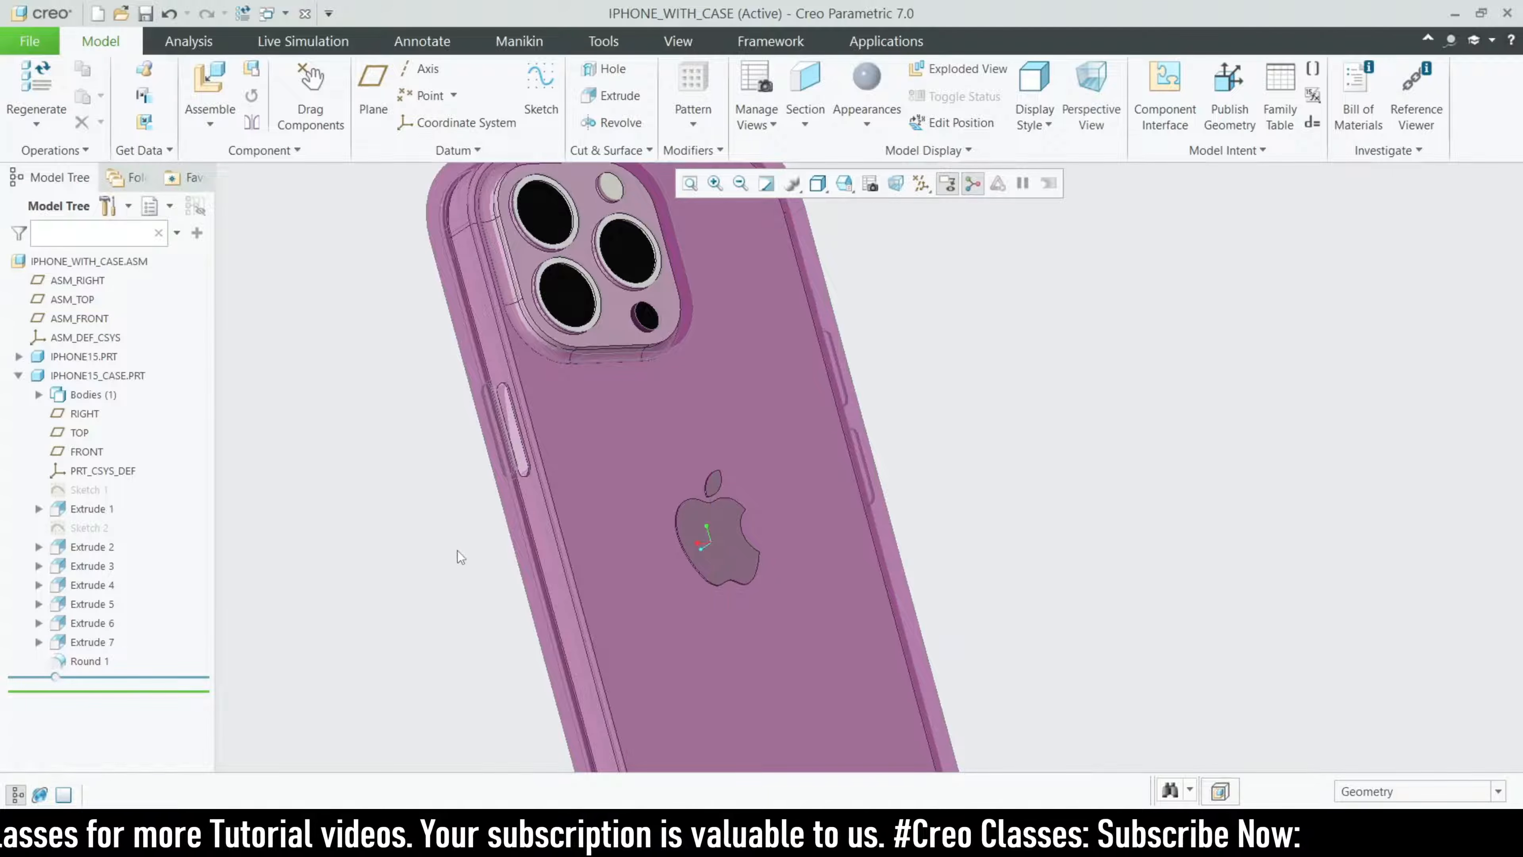
- Find the extrusion that forms the case's two volume buttons and open its definition for editing
click(88, 642)
click(88, 624)
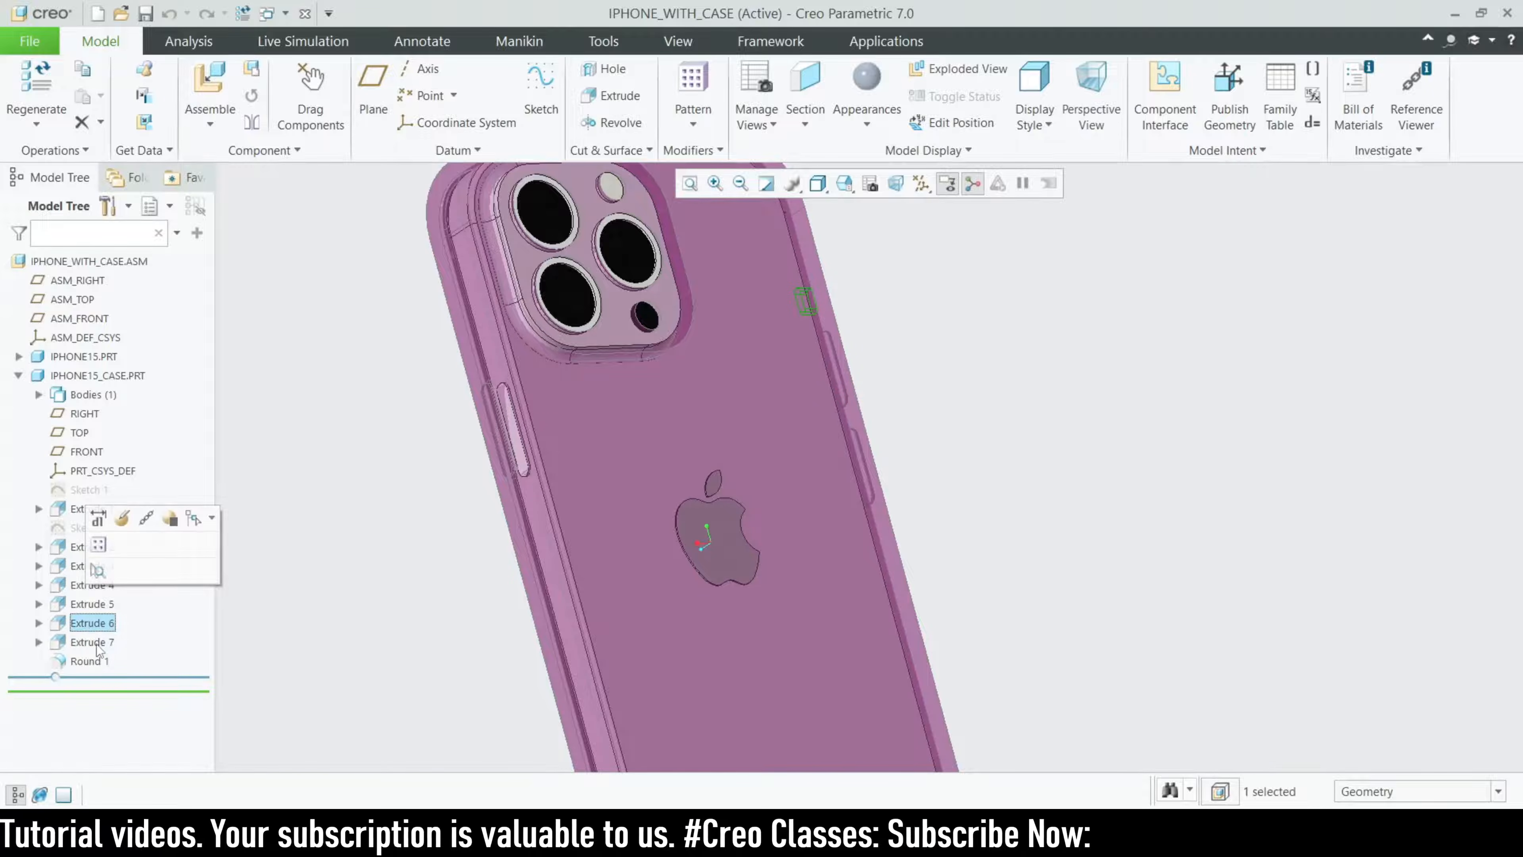
click(96, 642)
click(90, 622)
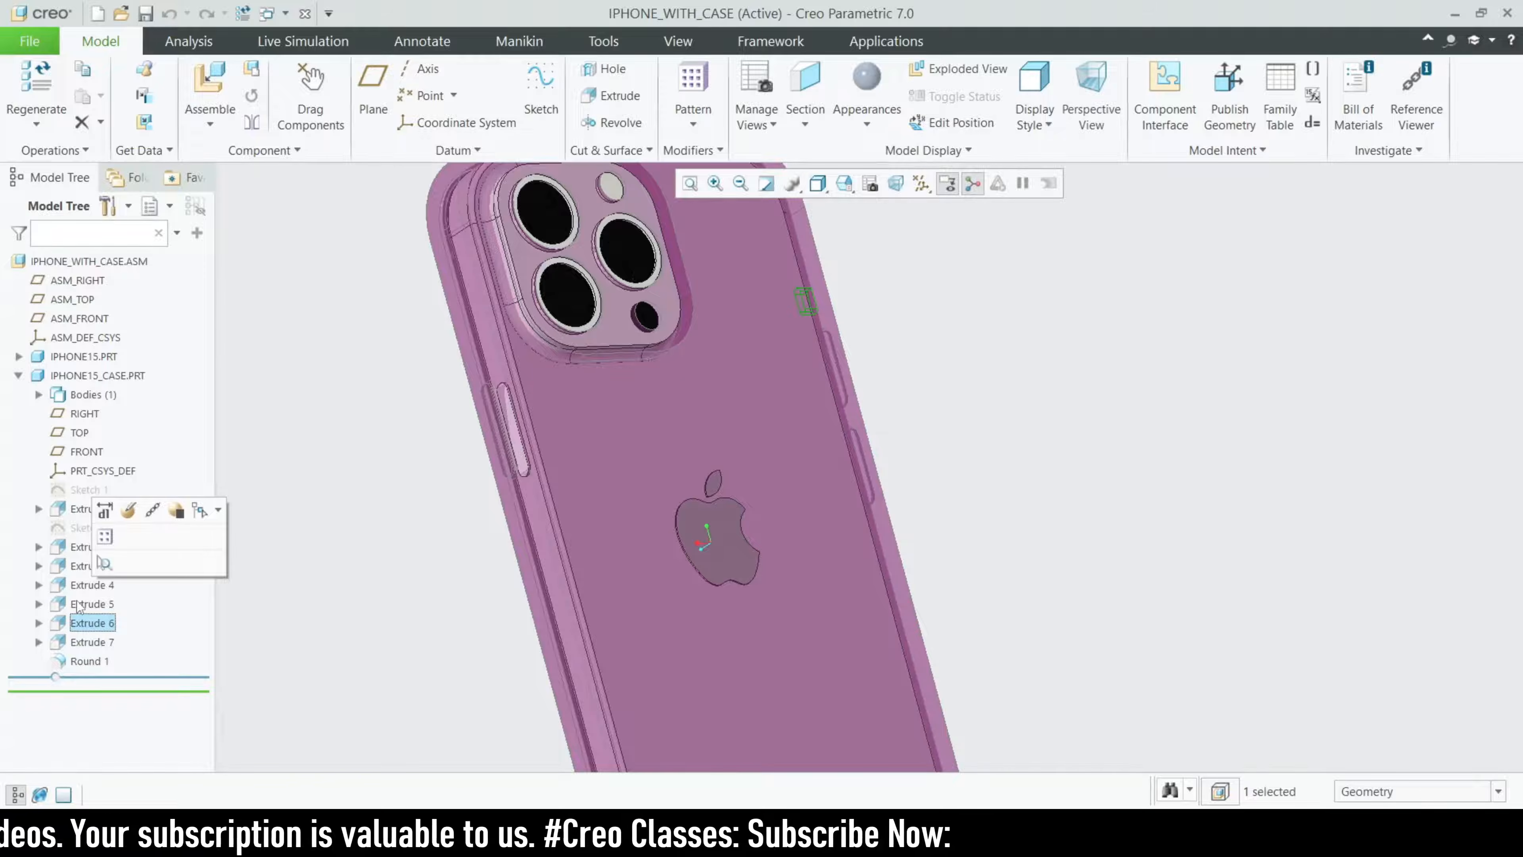
click(90, 604)
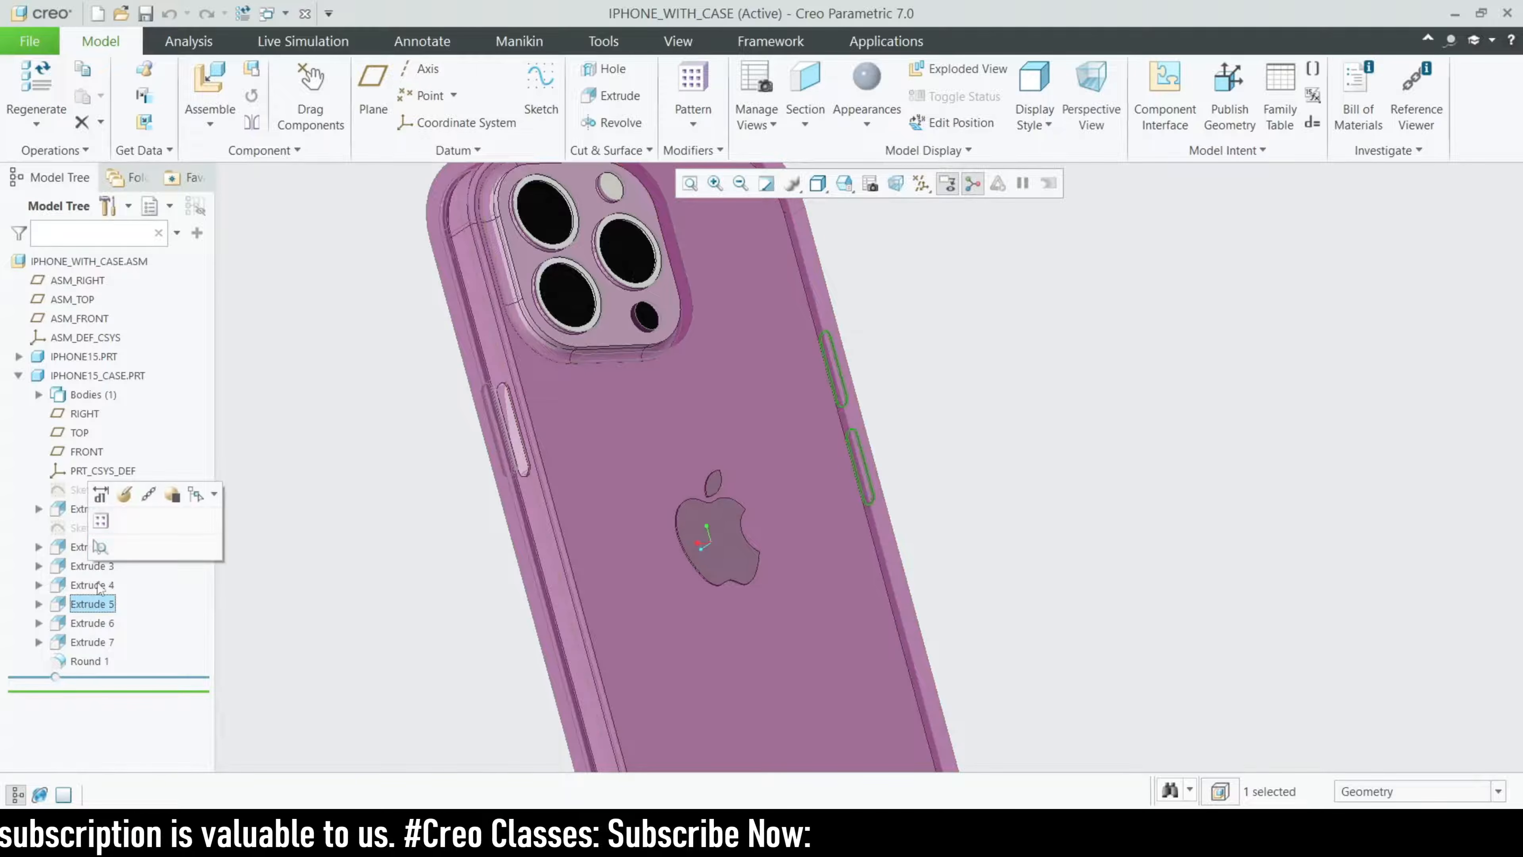
click(100, 494)
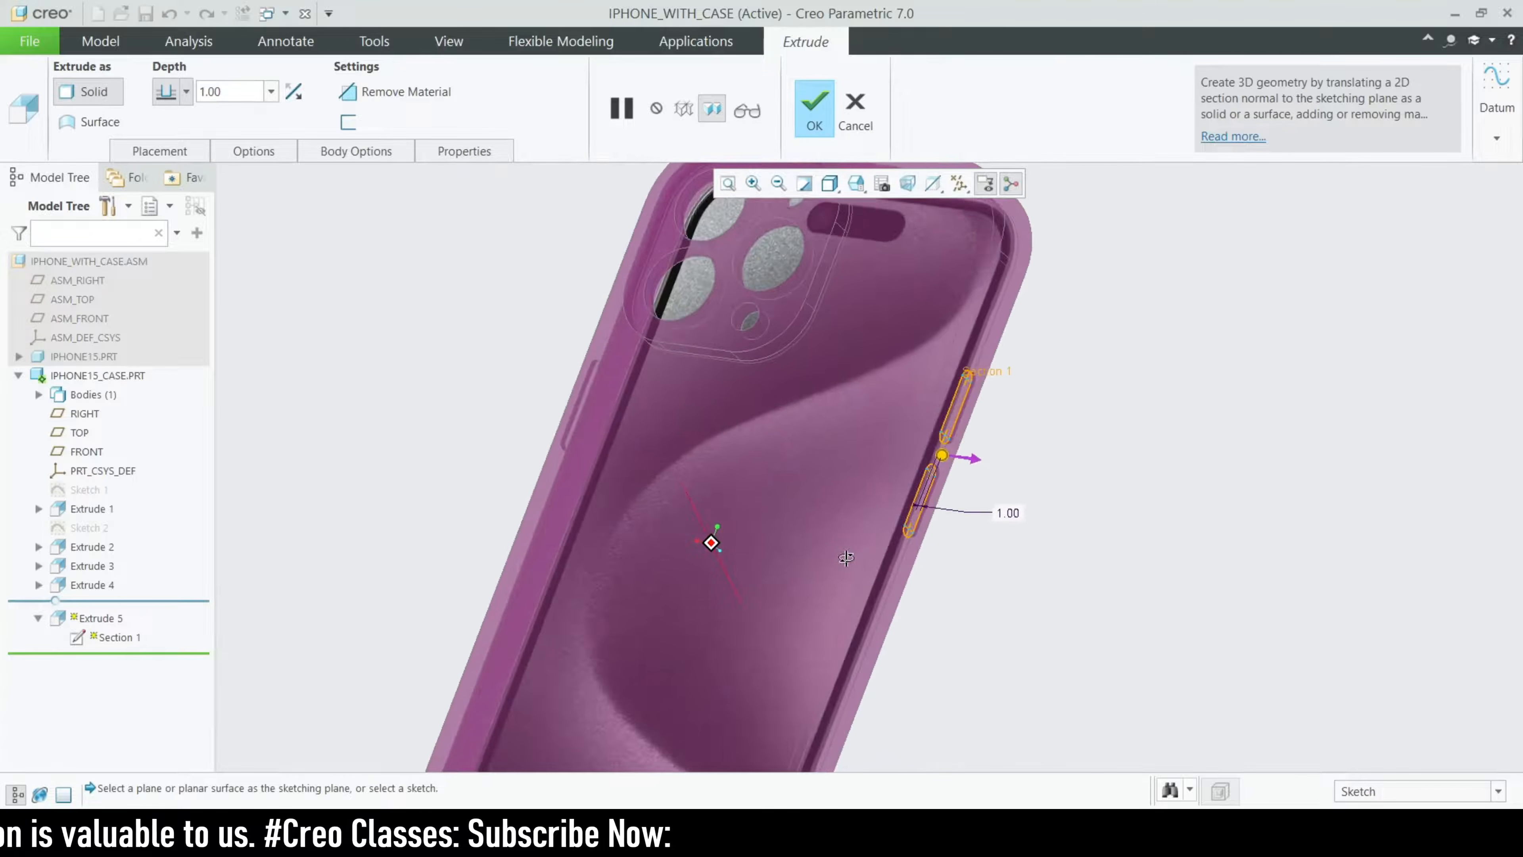
- Add a blind second-side depth to the volume-button extrusion and pull it inward to 4.40
scroll(935, 501, up, 2)
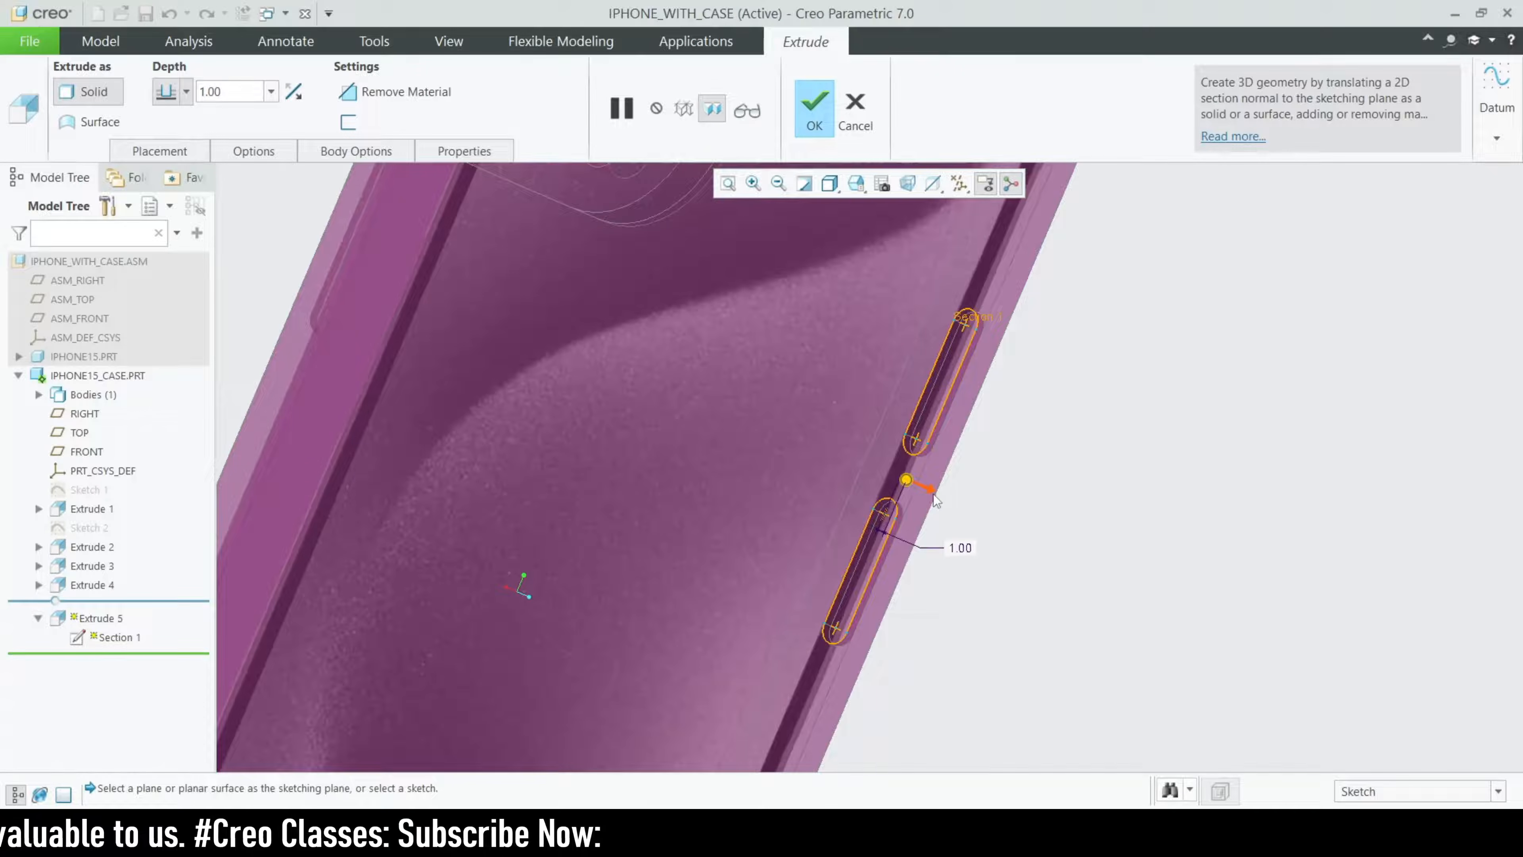
click(241, 155)
click(349, 265)
click(349, 286)
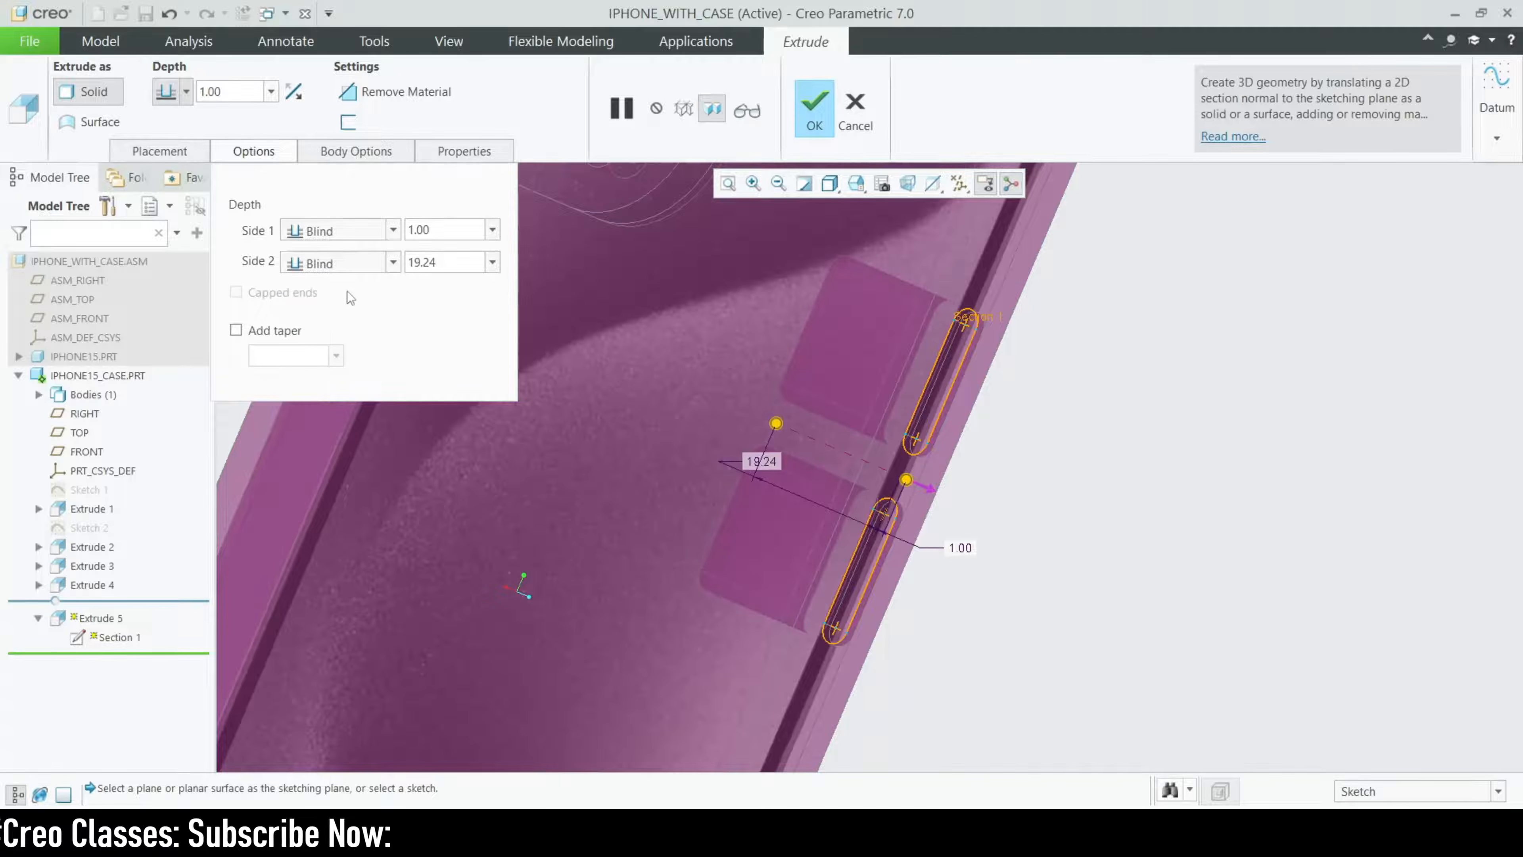
middle_drag(784, 480, 819, 475)
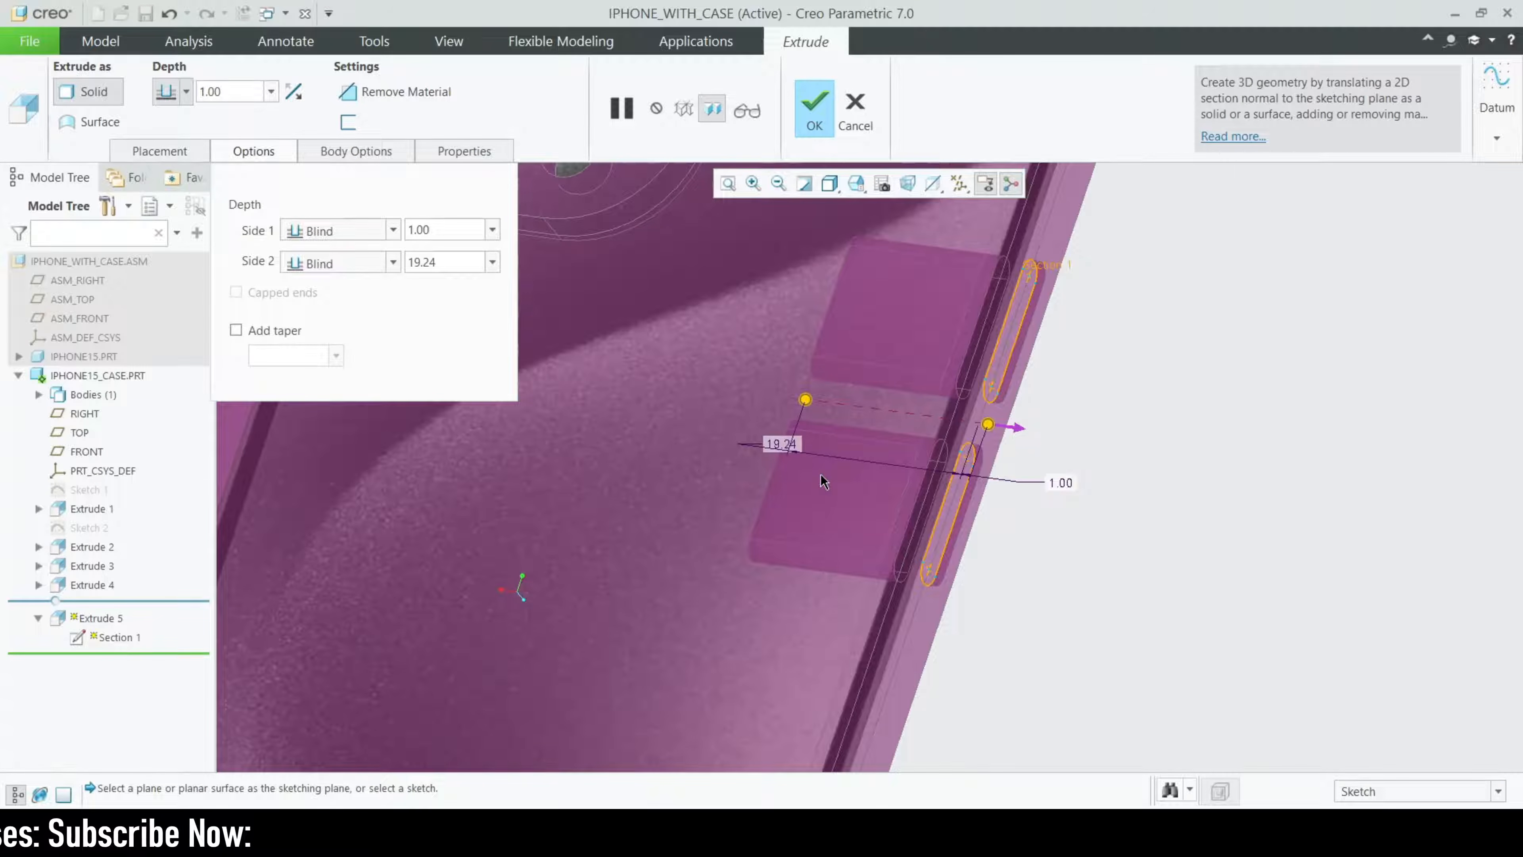
scroll(923, 369, down, 1)
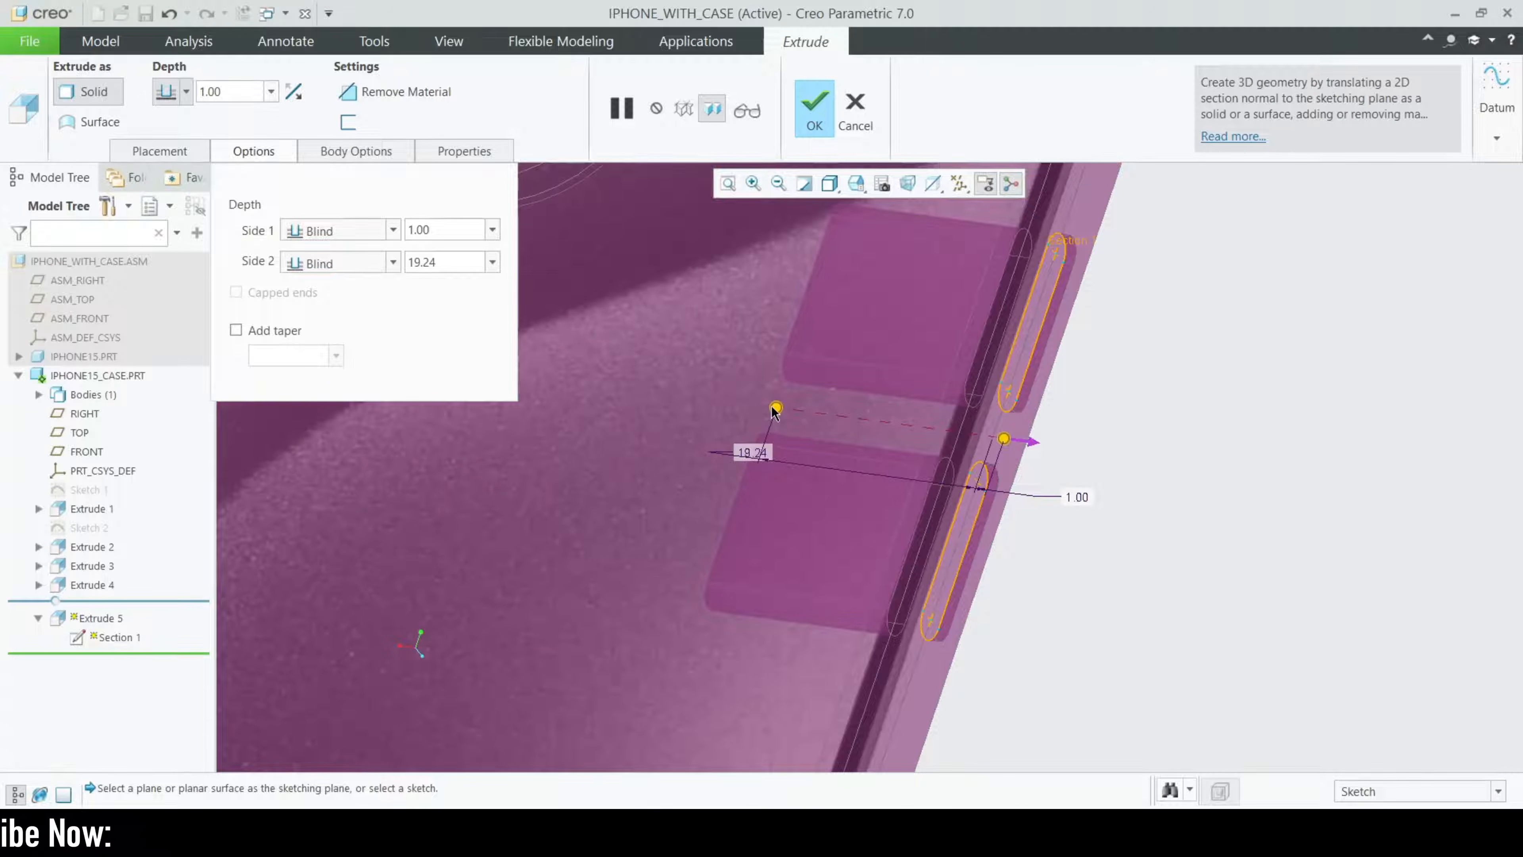
drag(775, 410, 953, 423)
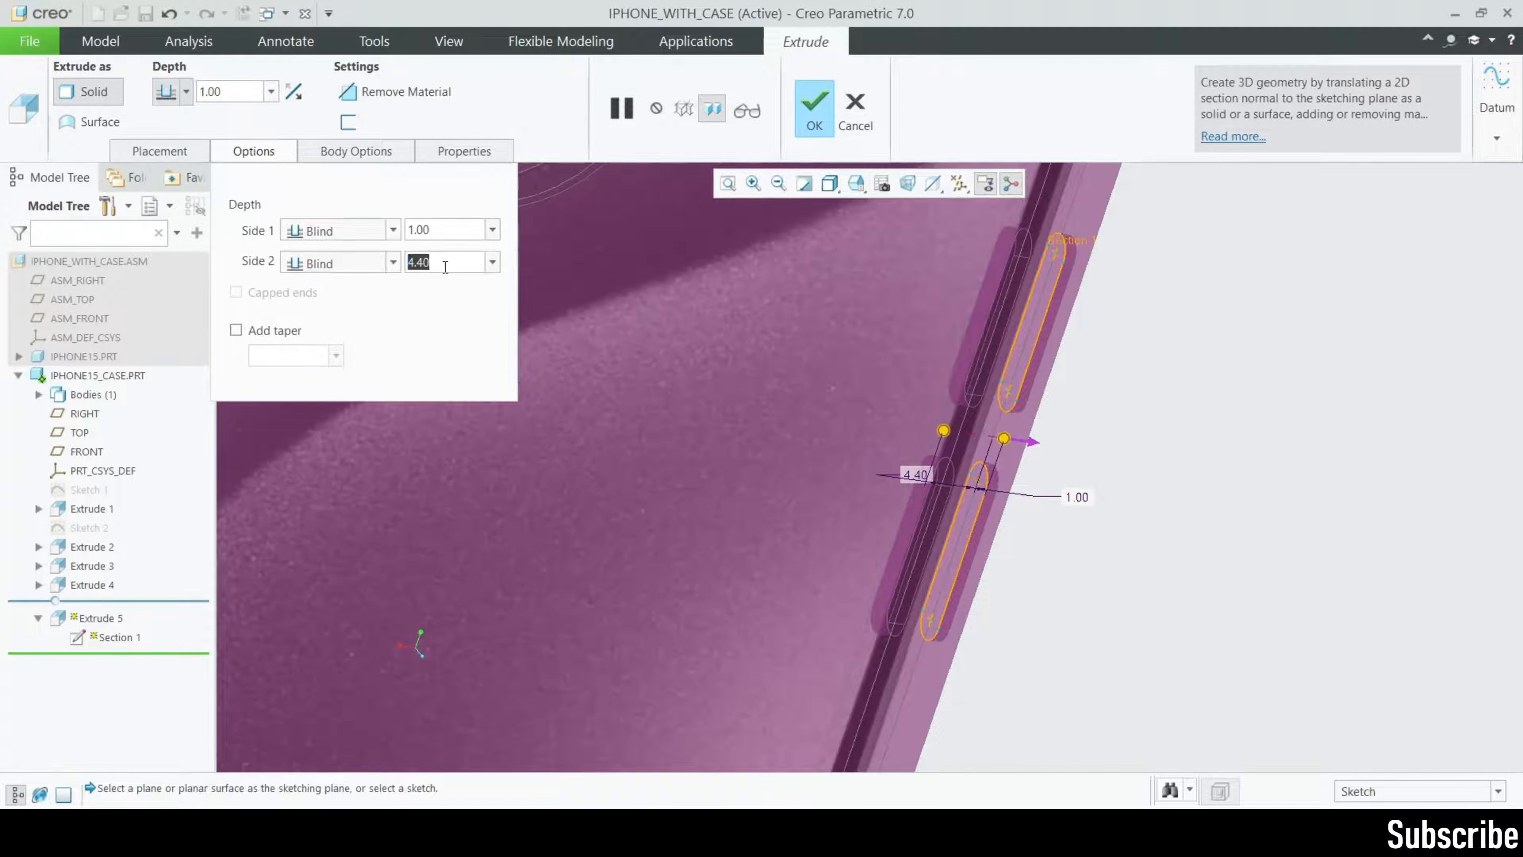
- Try removing material, return to adding it, set the volume-button extrusion's Side 2 depth to 2.00 and accept
click(413, 92)
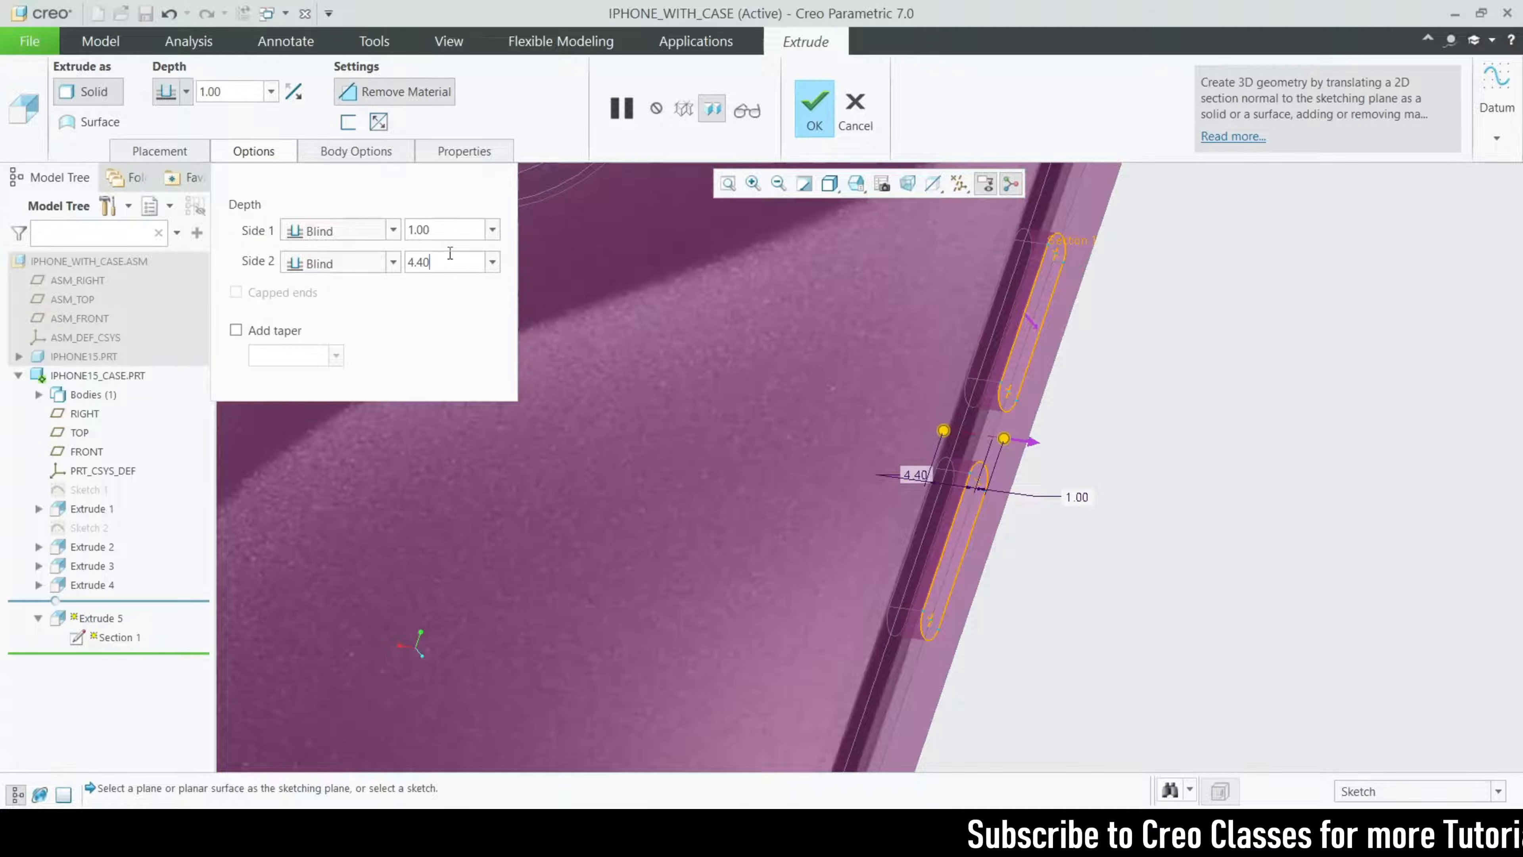
click(372, 99)
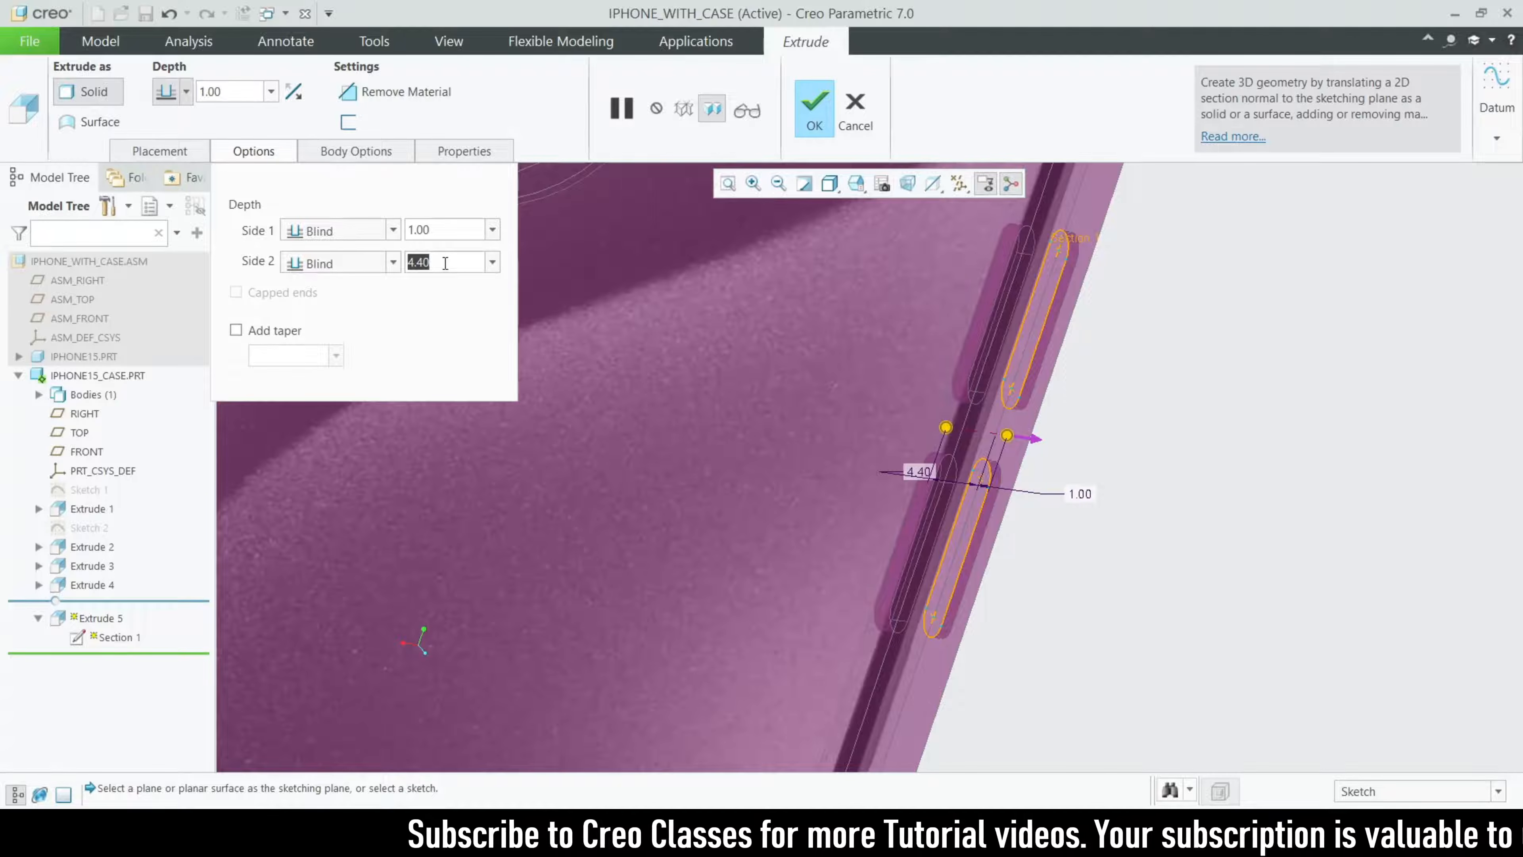
text(2)
key(Return)
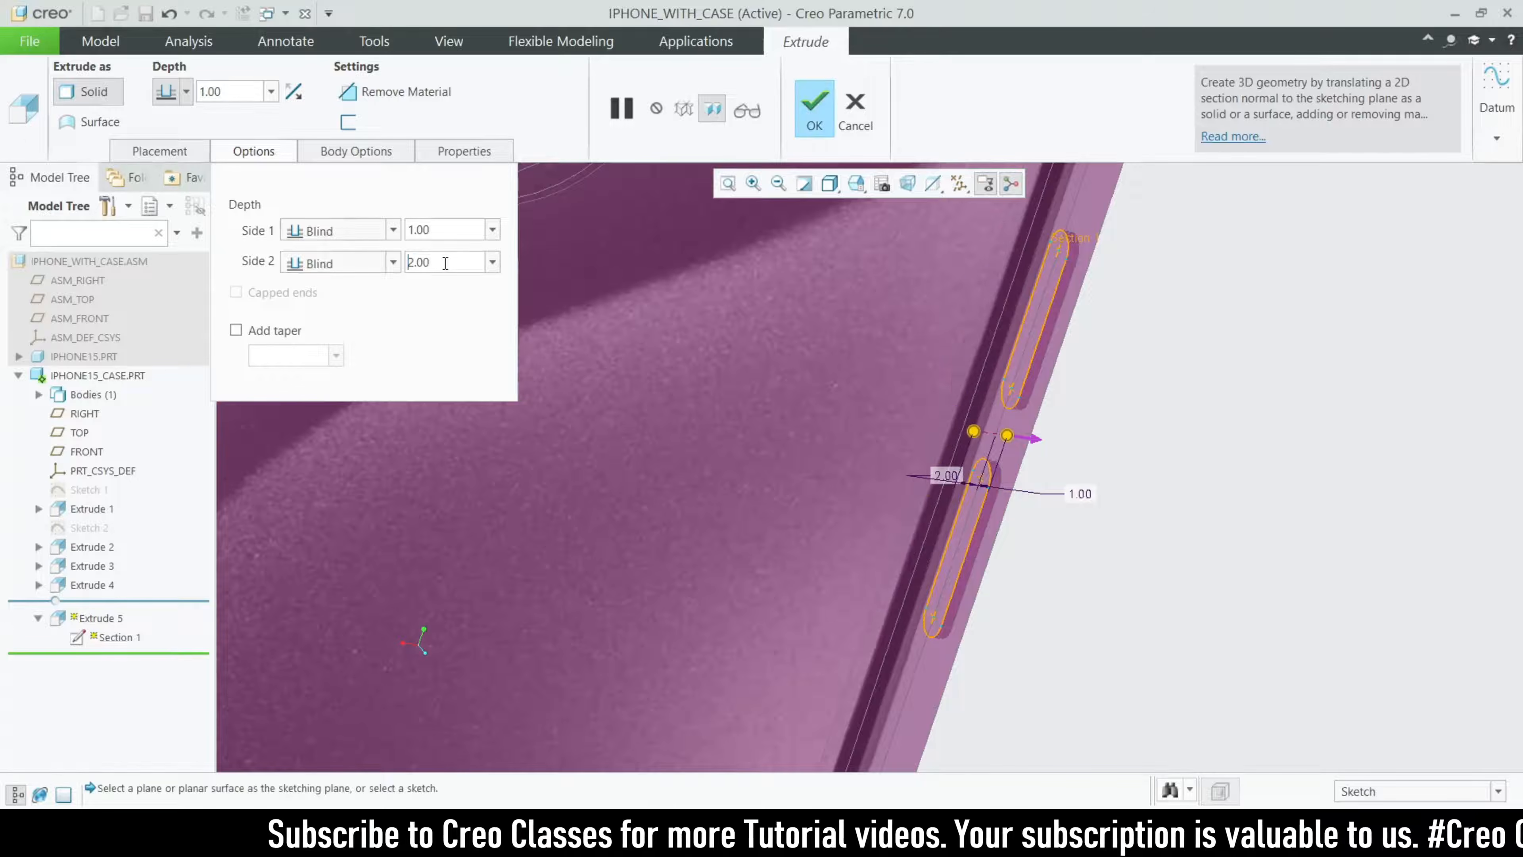
click(804, 116)
scroll(1043, 518, up, 3)
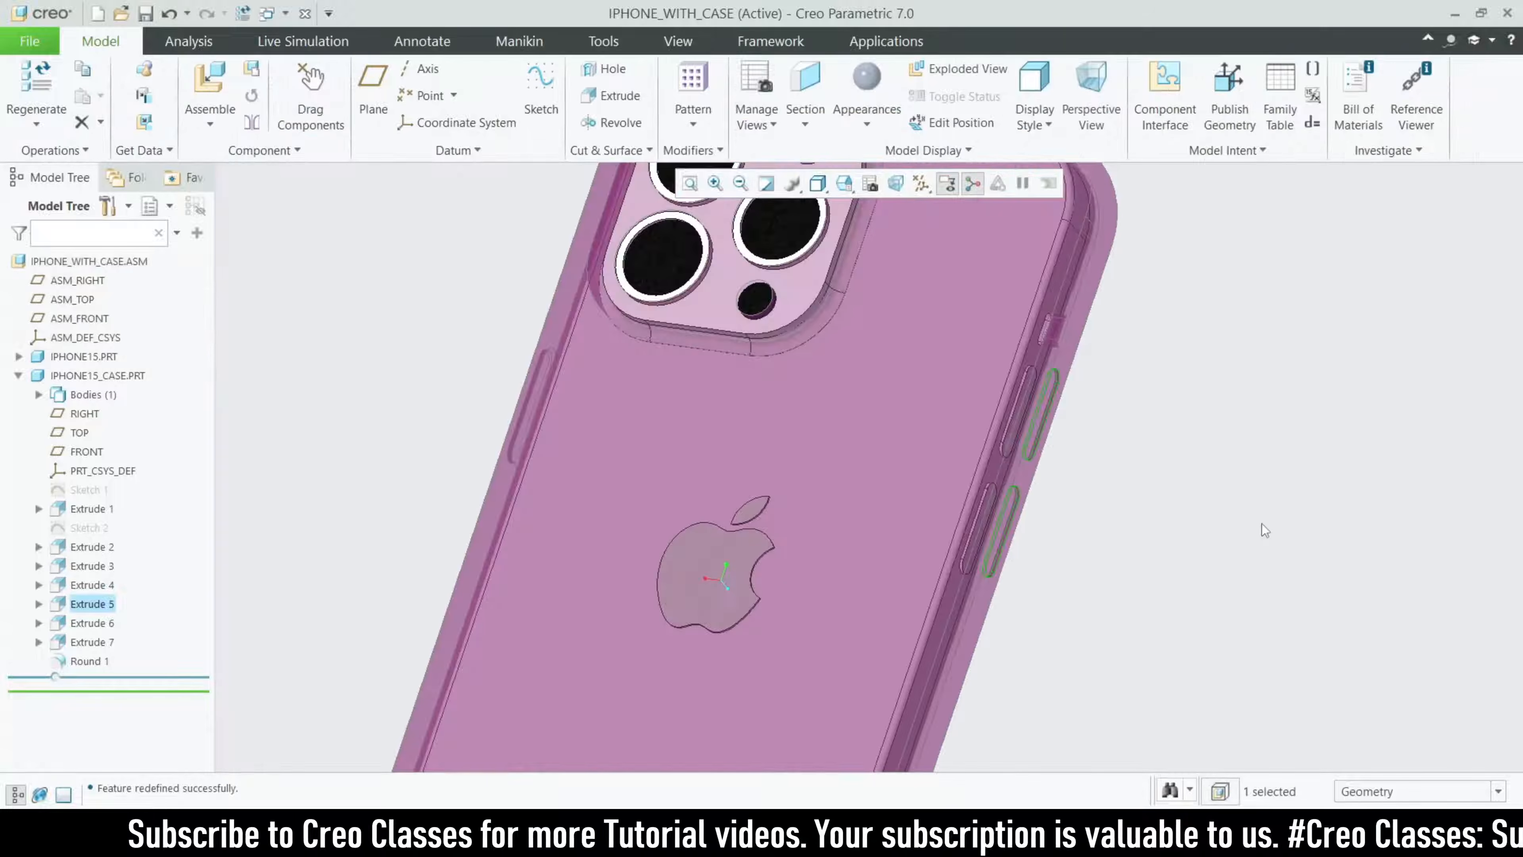
- Inspect the case's volume buttons, undoing and redoing the last extrusion change to compare them
click(1260, 523)
middle_drag(1261, 524, 1017, 594)
mouse_move(1010, 511)
middle_down()
mouse_move(935, 534)
mouse_move(857, 527)
mouse_move(826, 560)
mouse_move(832, 582)
mouse_move(575, 607)
middle_up()
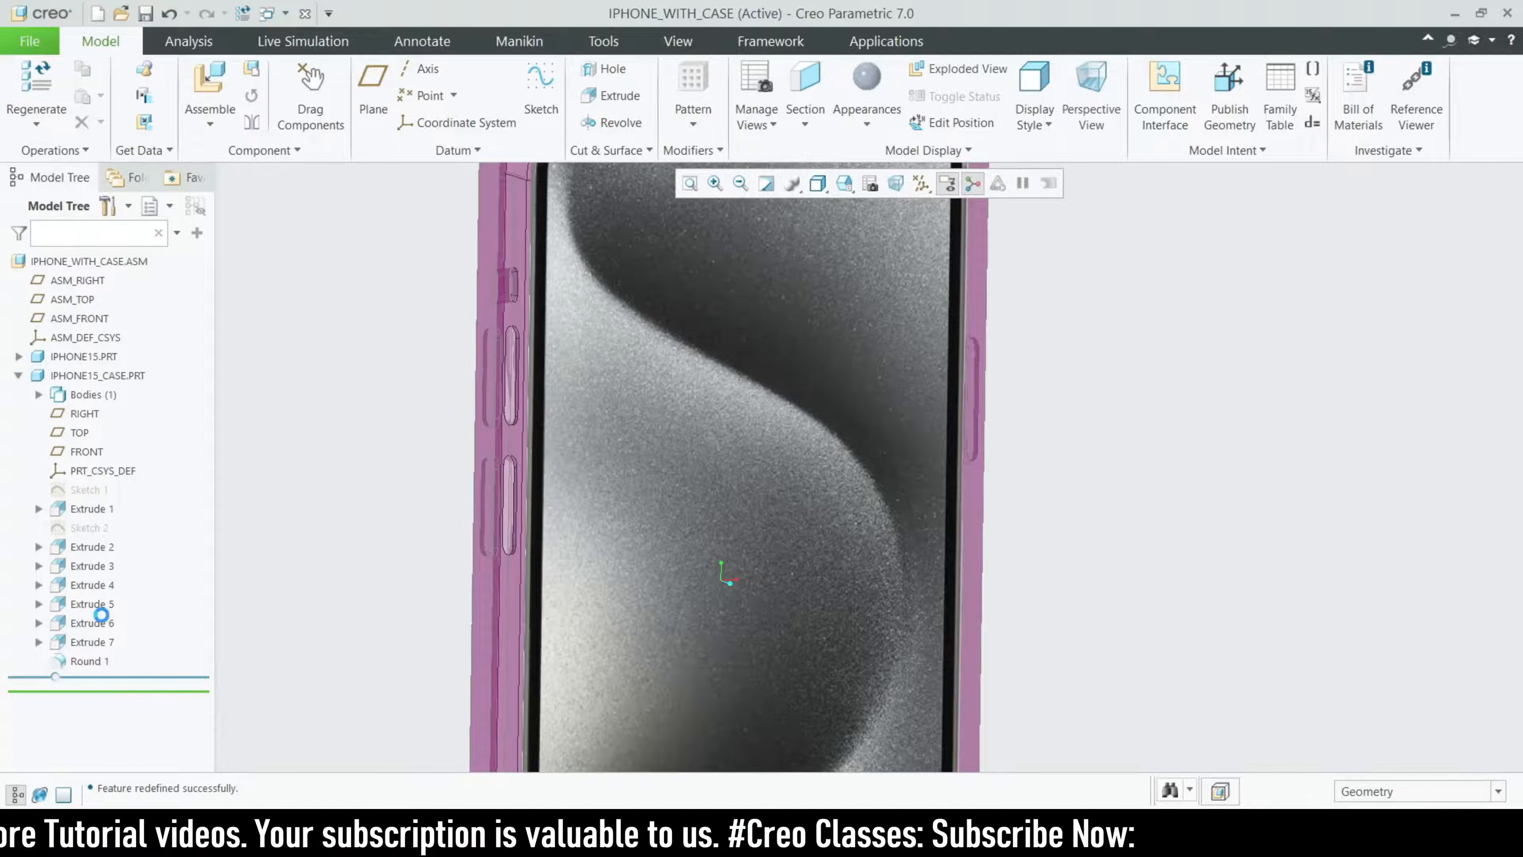
key(ctrl+z)
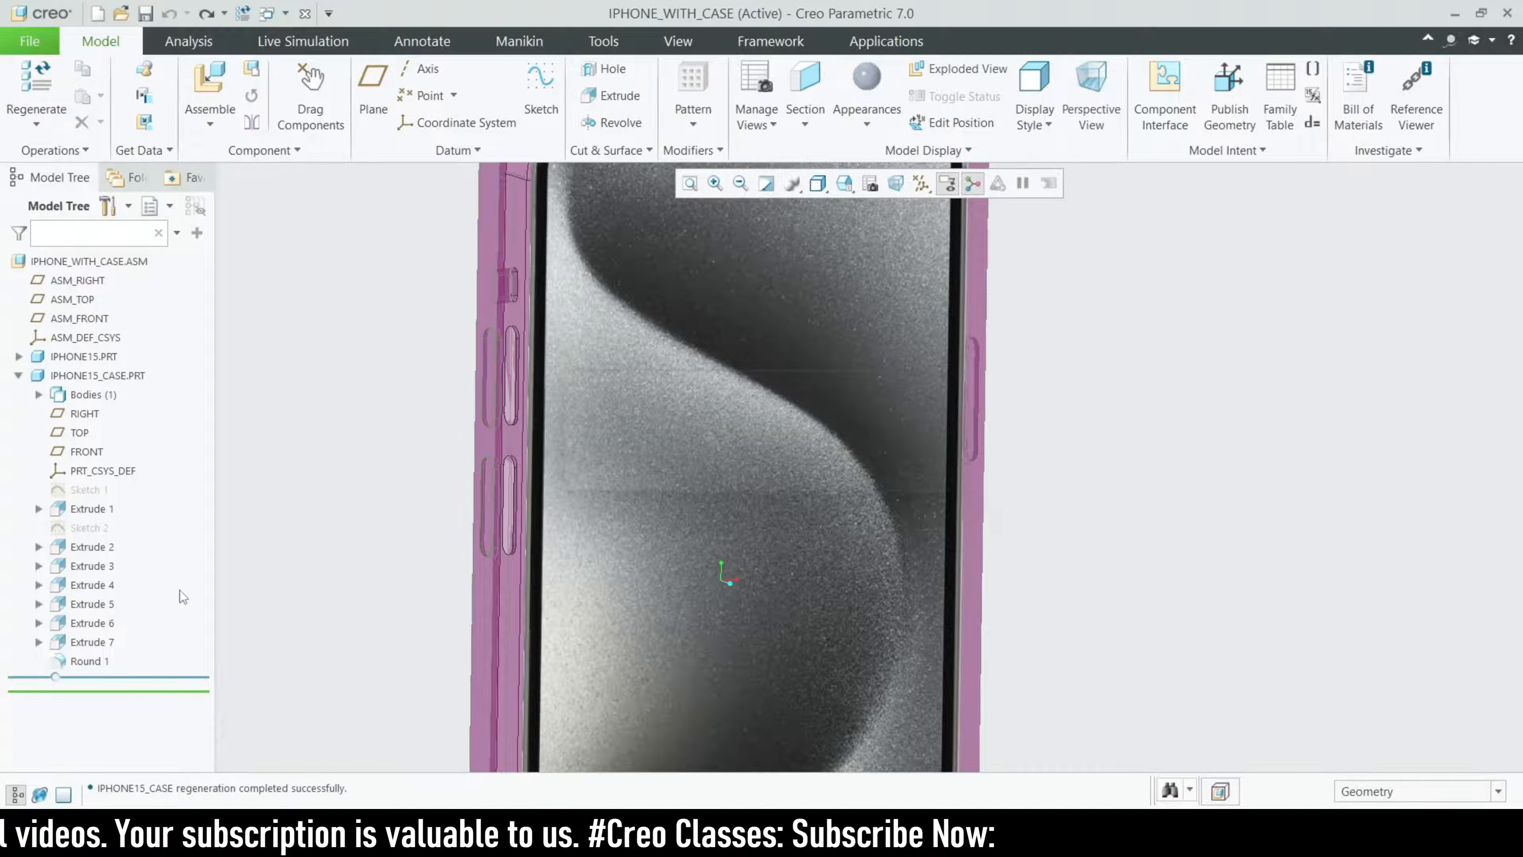
scroll(585, 360, up, 2)
scroll(347, 417, up, 5)
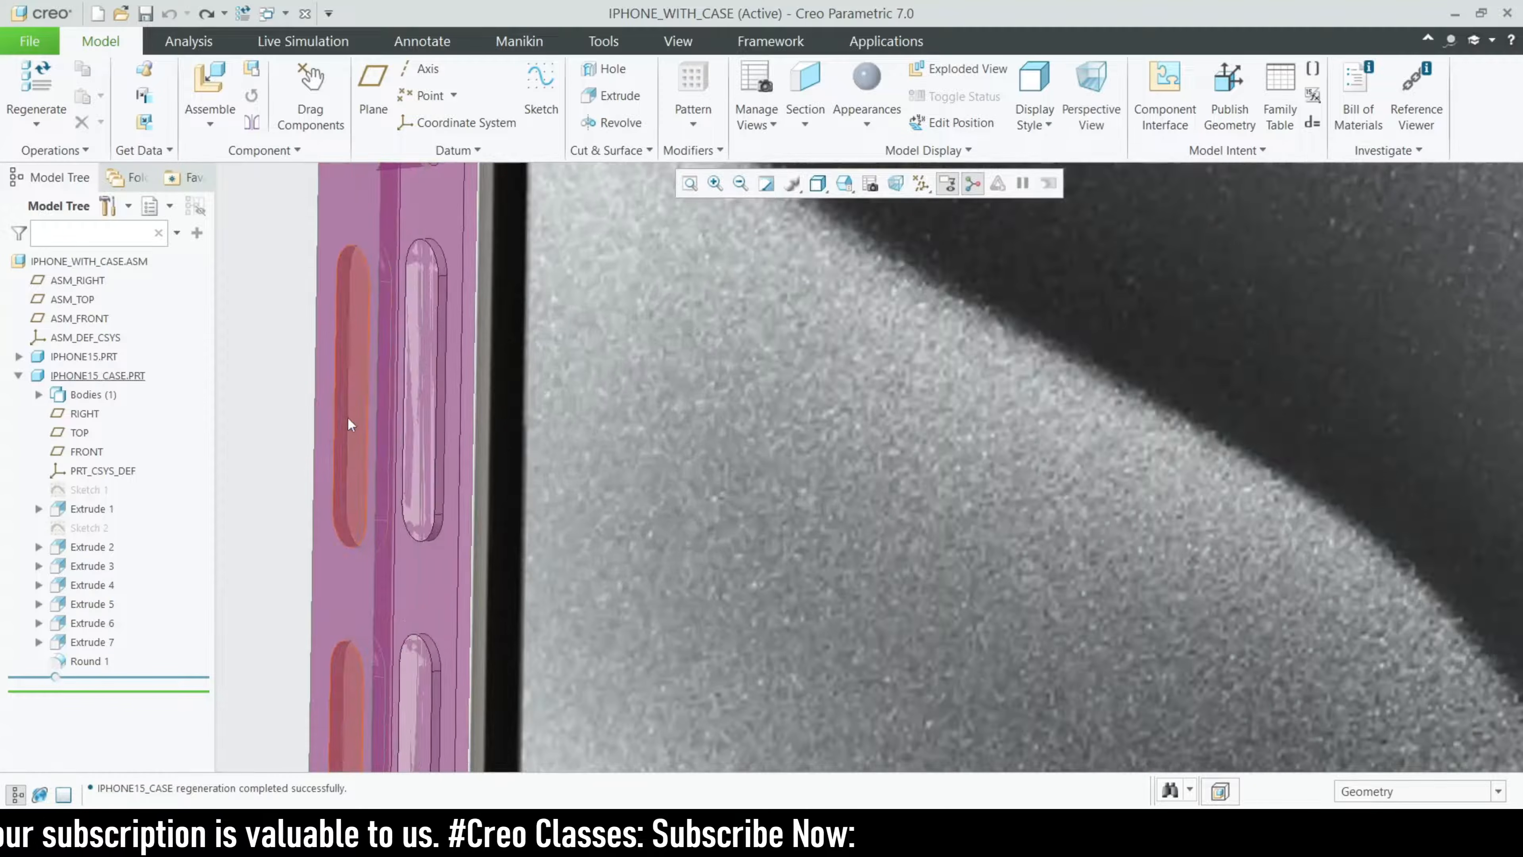
click(206, 14)
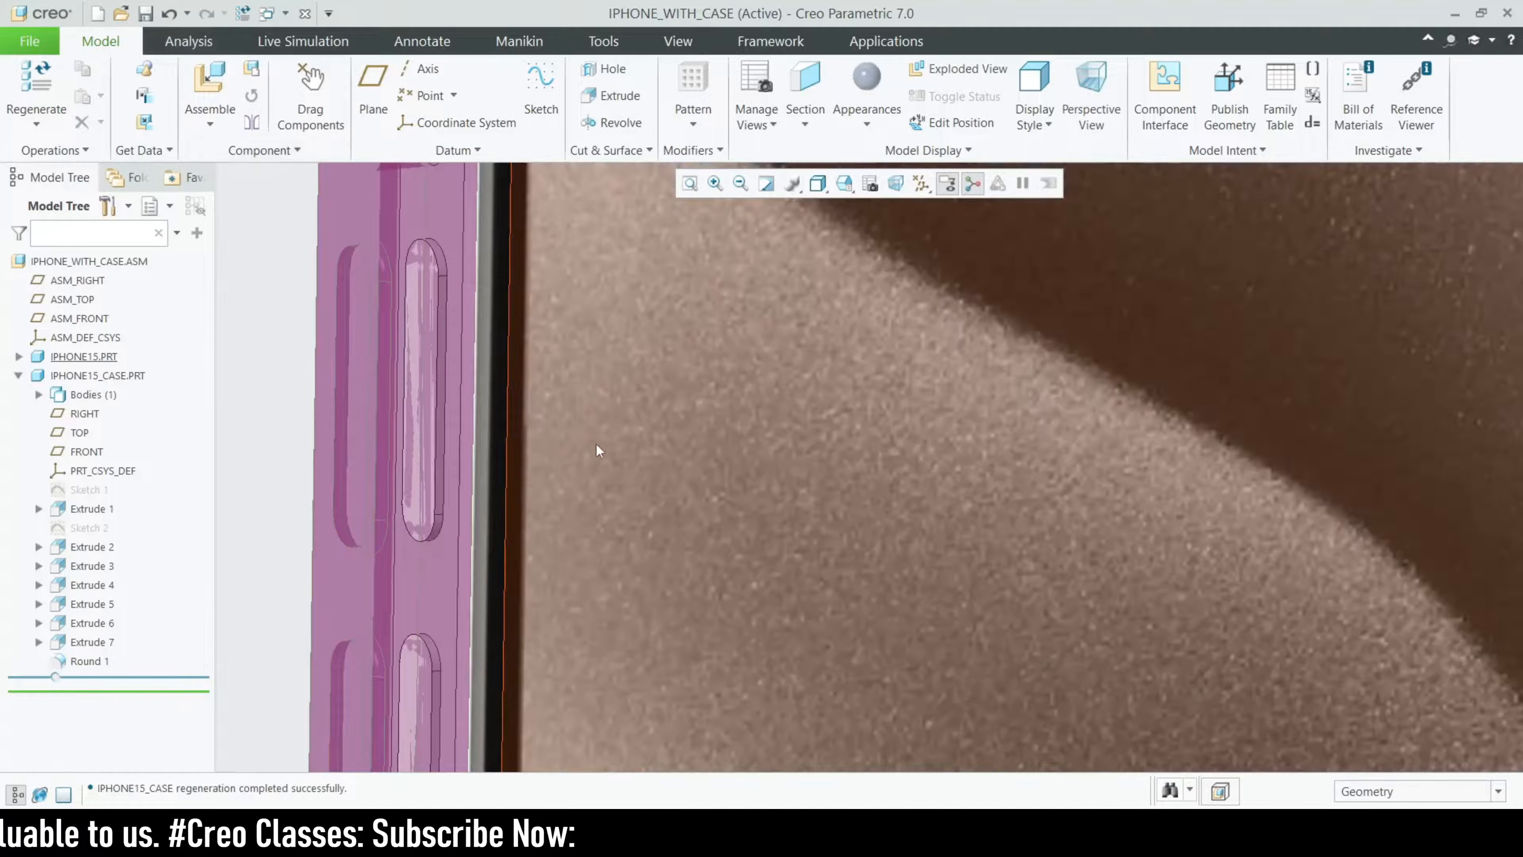
scroll(670, 388, down, 6)
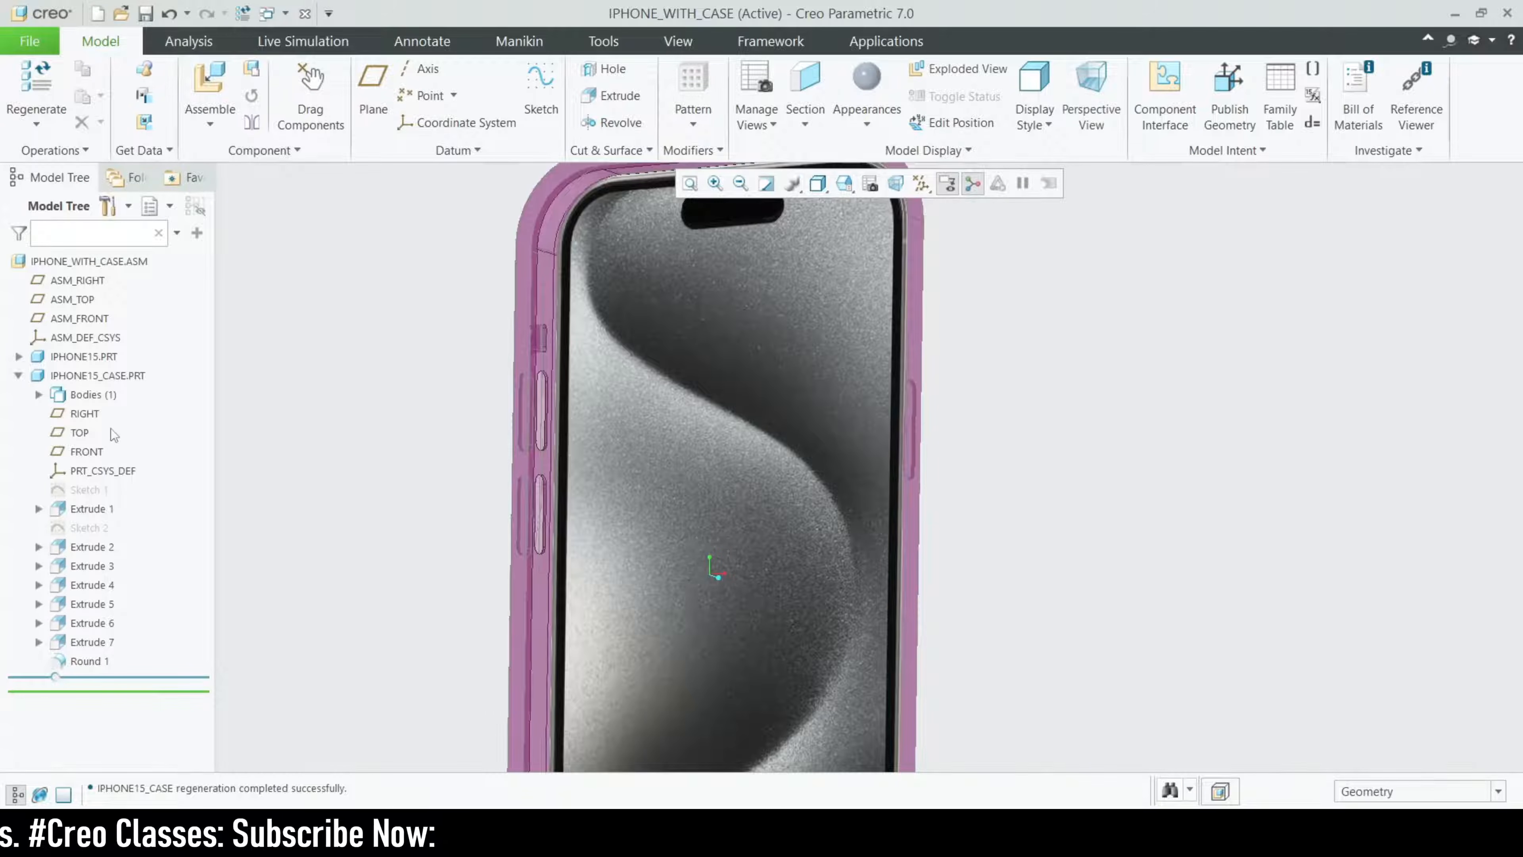
- Open the case part IPHONE15_CASE.PRT in its own window and start an extrusion sketch on the inner long side wall
click(107, 373)
click(144, 292)
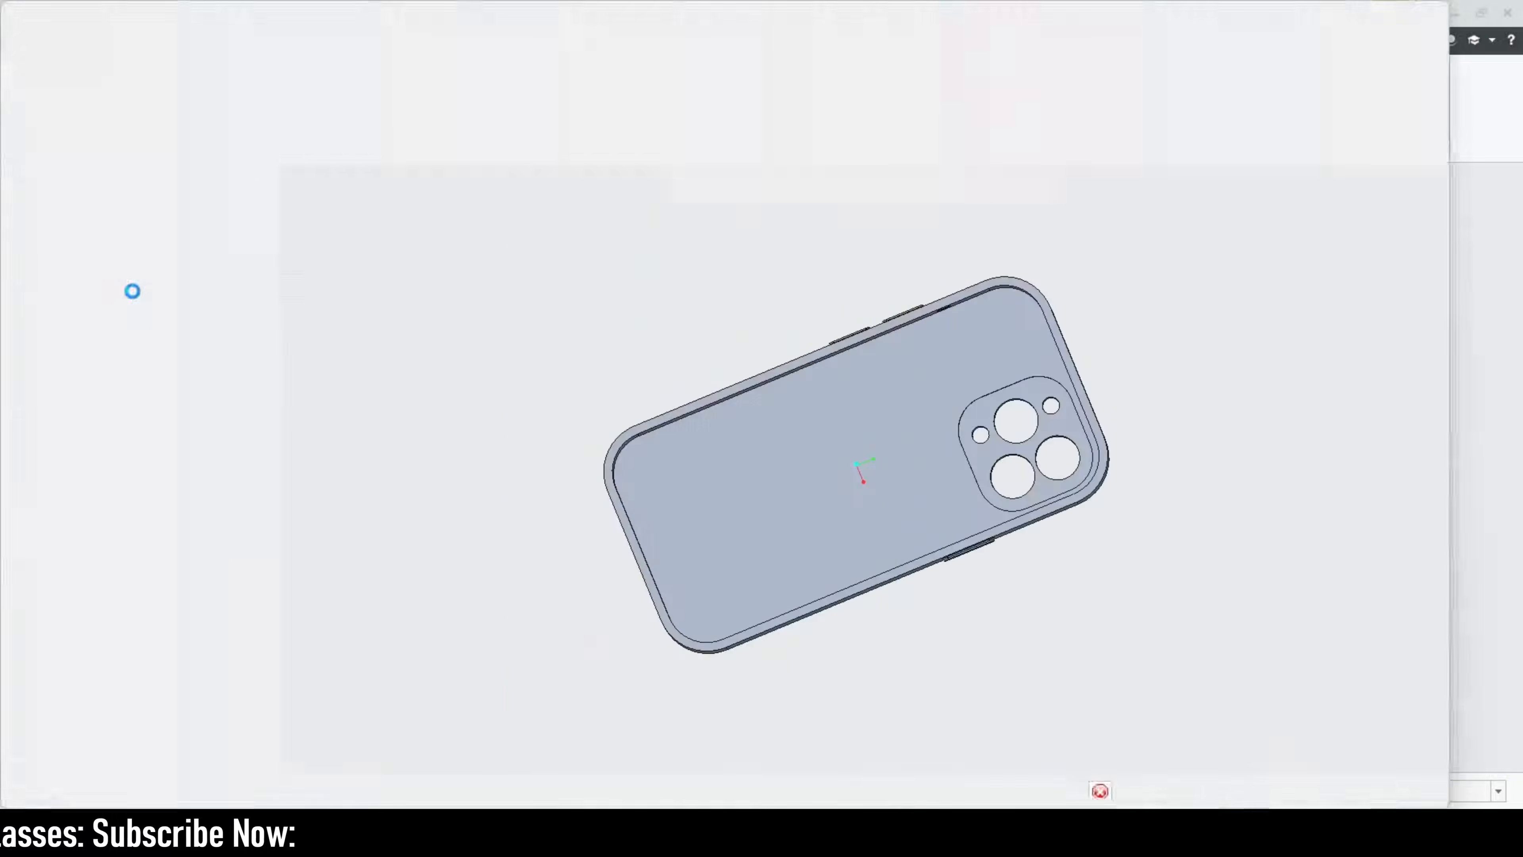
scroll(884, 354, up, 5)
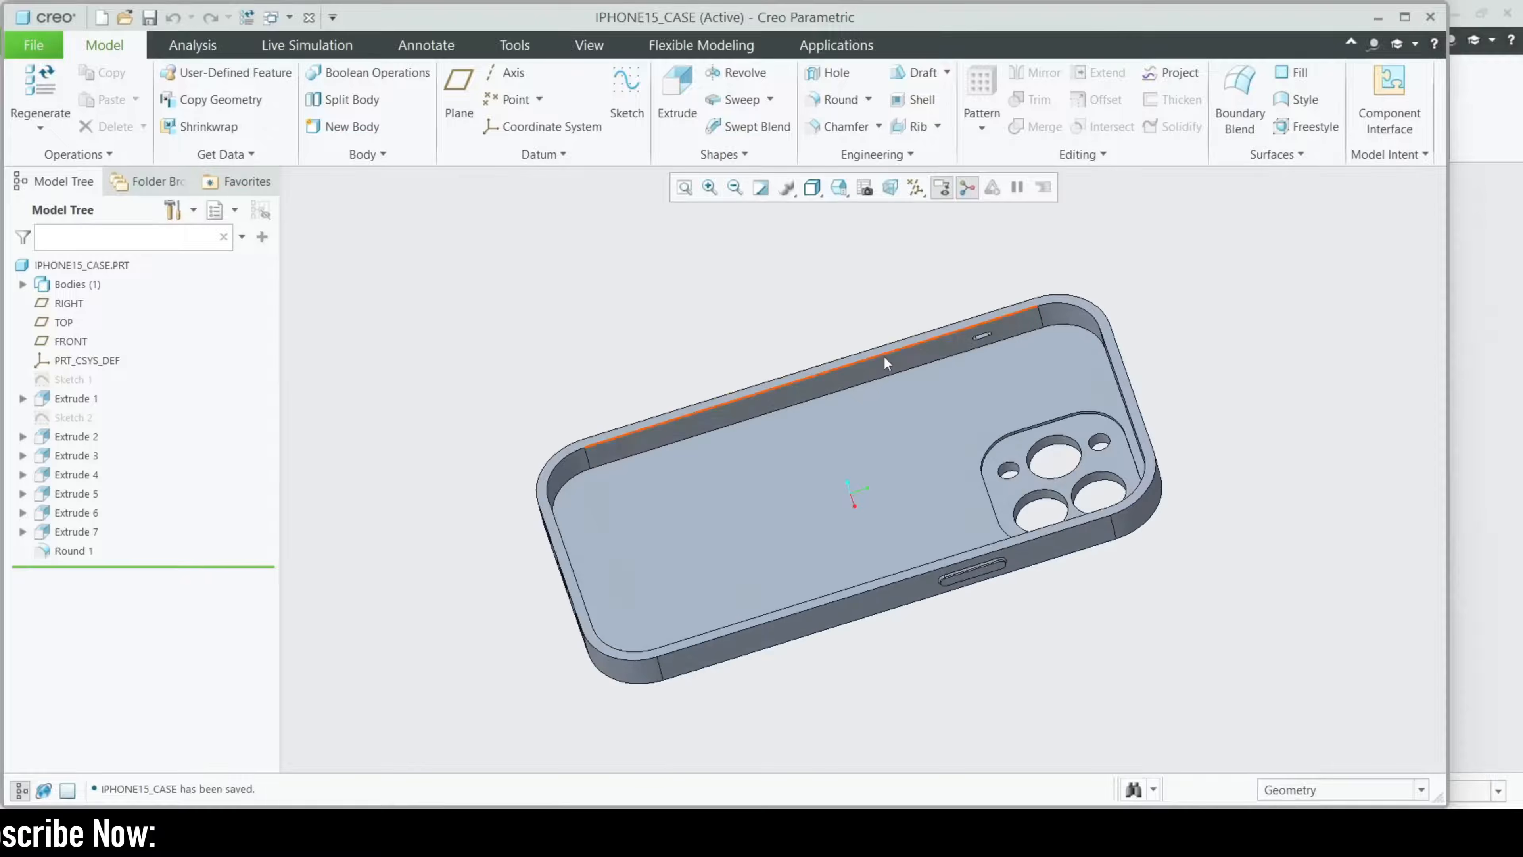
click(897, 363)
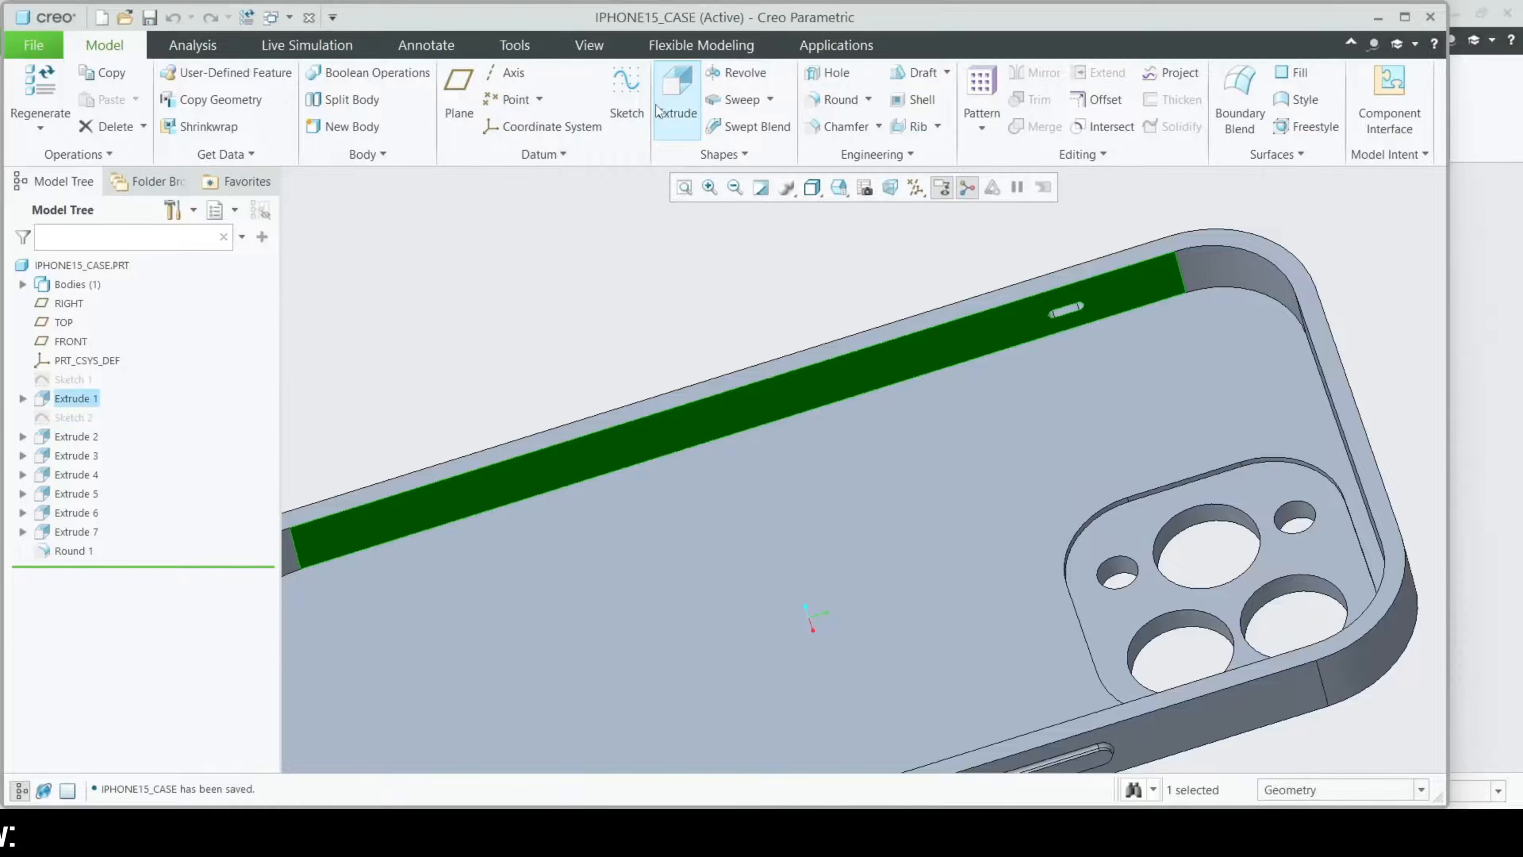
click(675, 115)
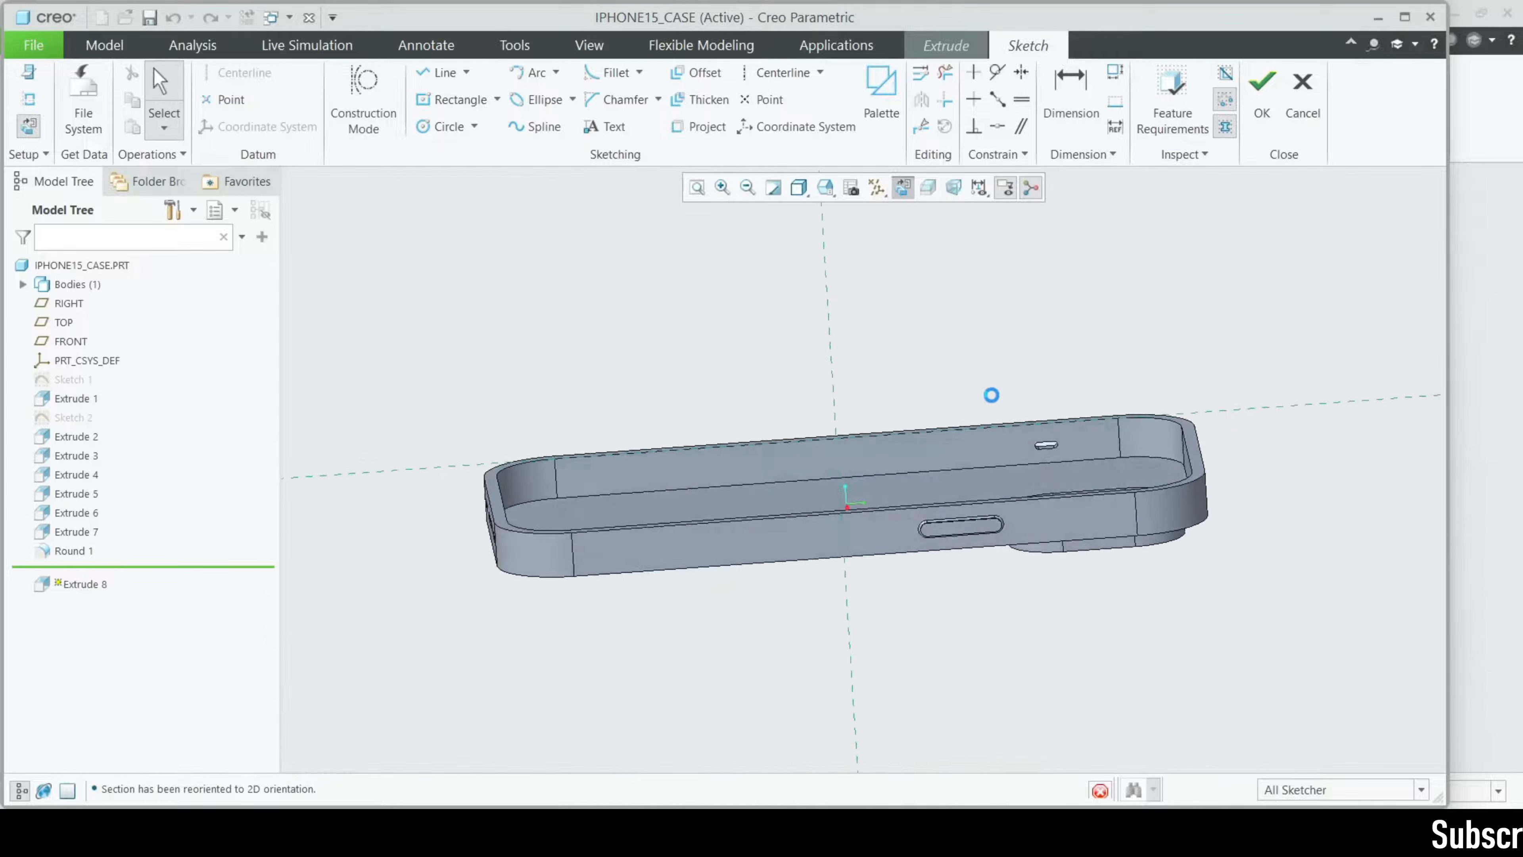
- Add the two long straight edges of a volume button as sketch references
scroll(997, 456, down, 4)
click(28, 99)
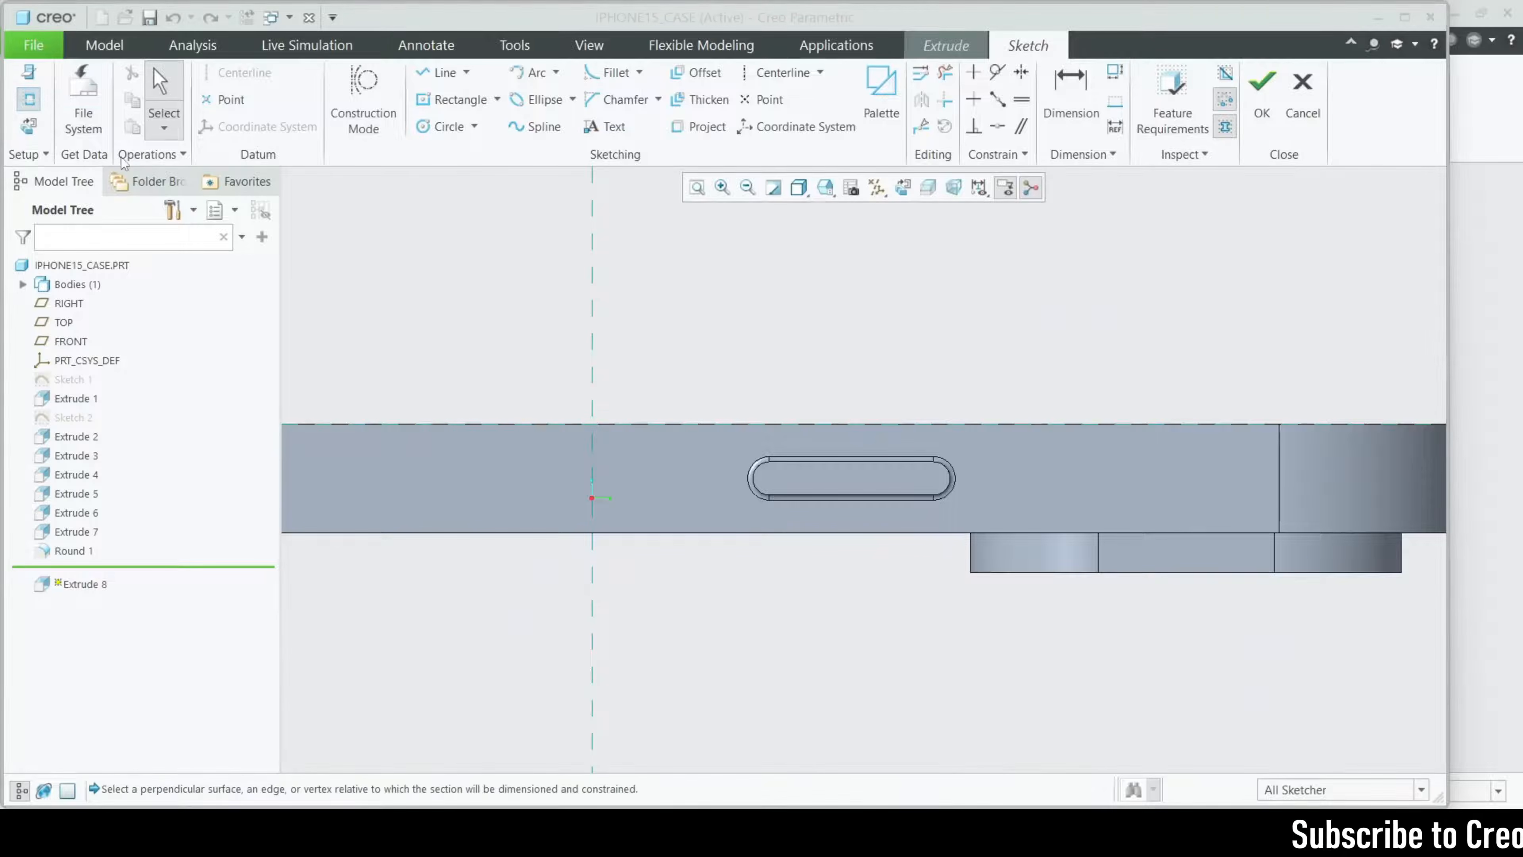
middle_drag(629, 443, 637, 577)
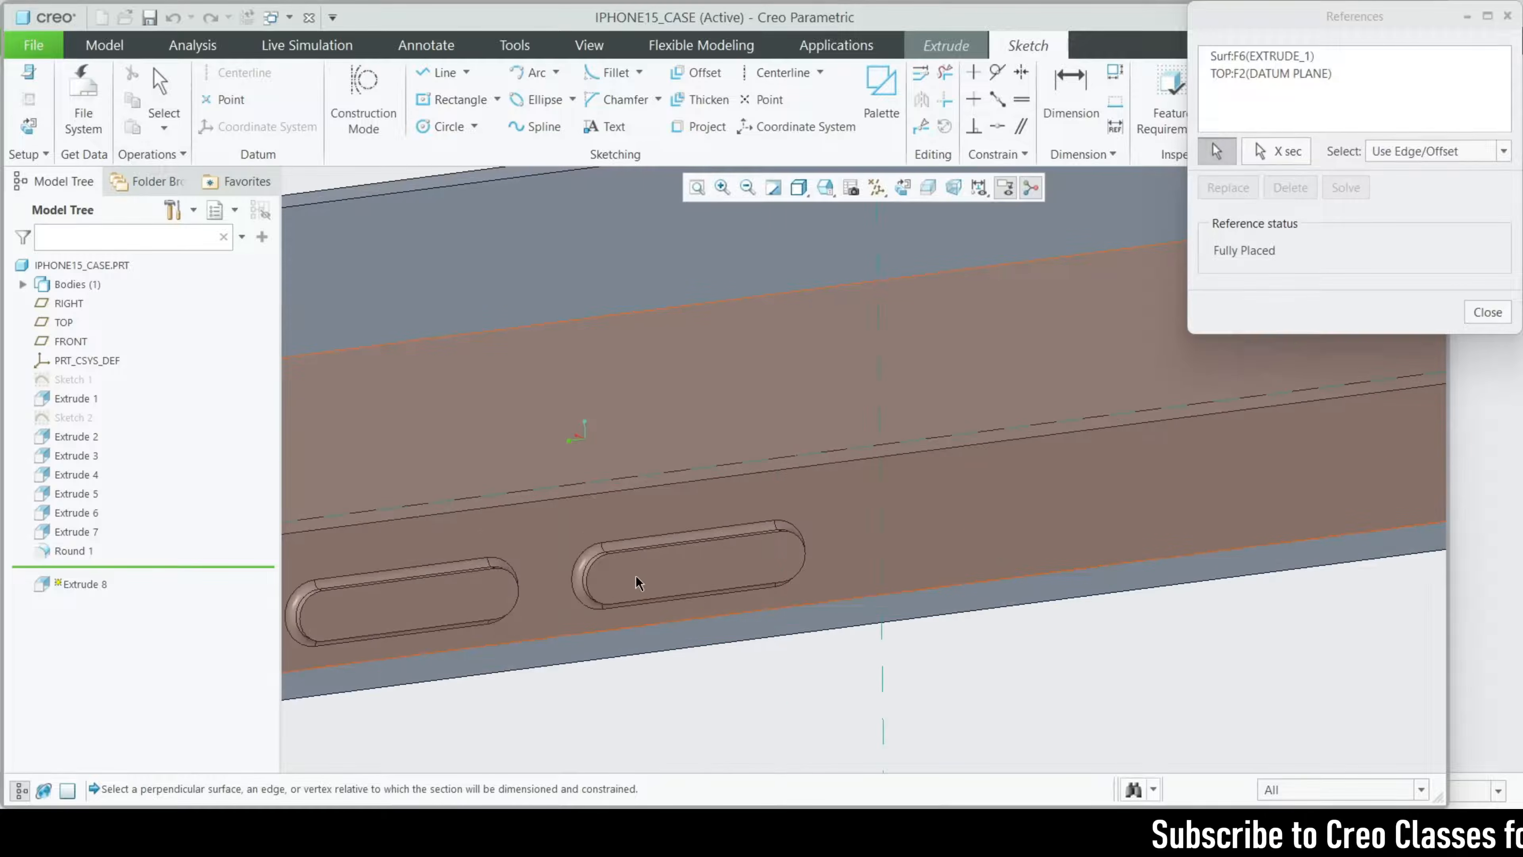
scroll(659, 537, down, 3)
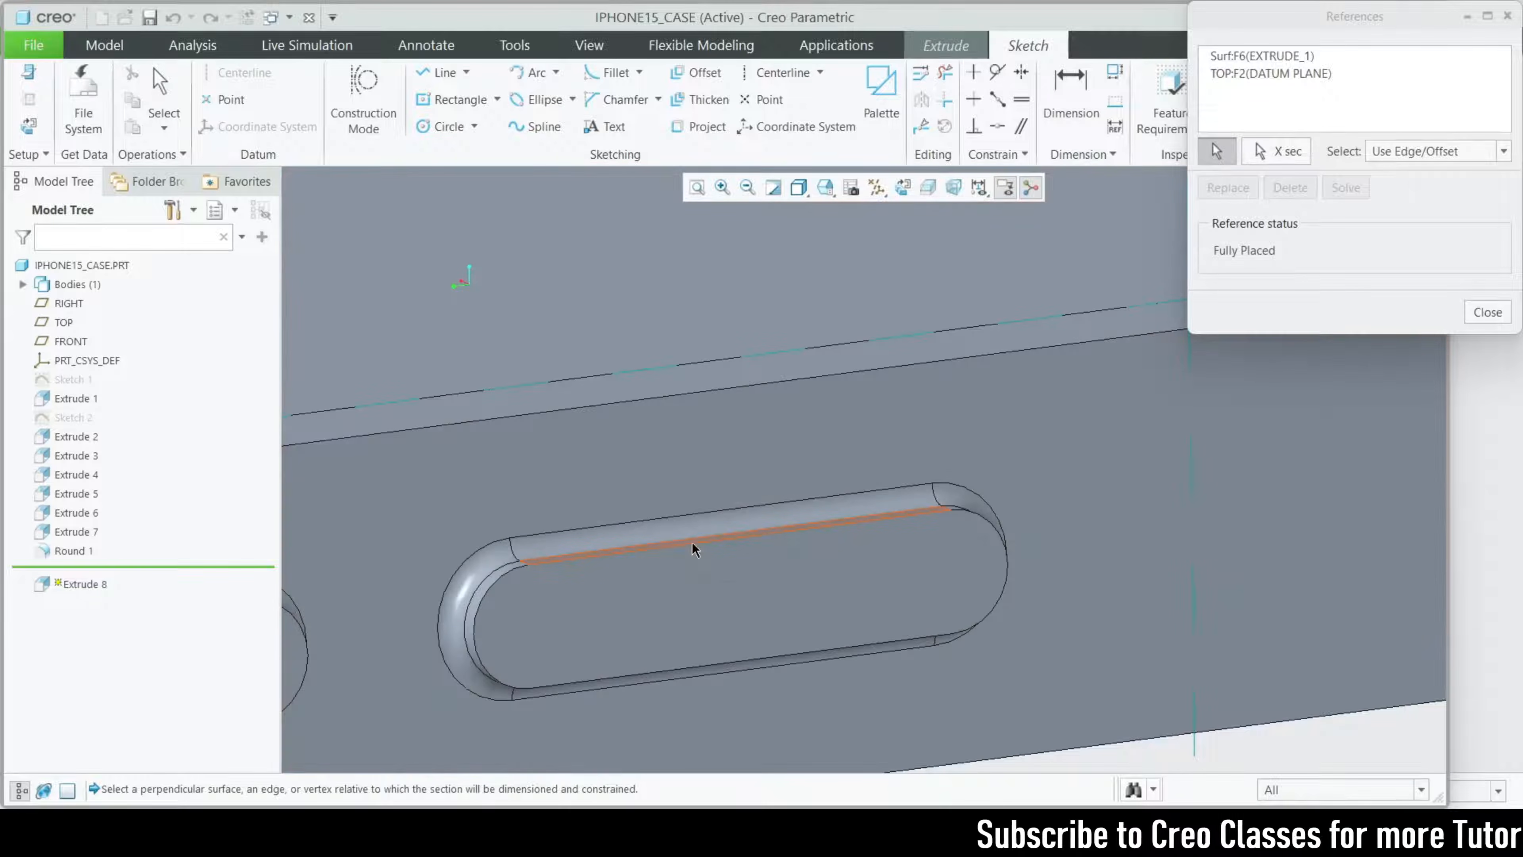
click(693, 550)
scroll(659, 648, up, 2)
scroll(663, 618, down, 2)
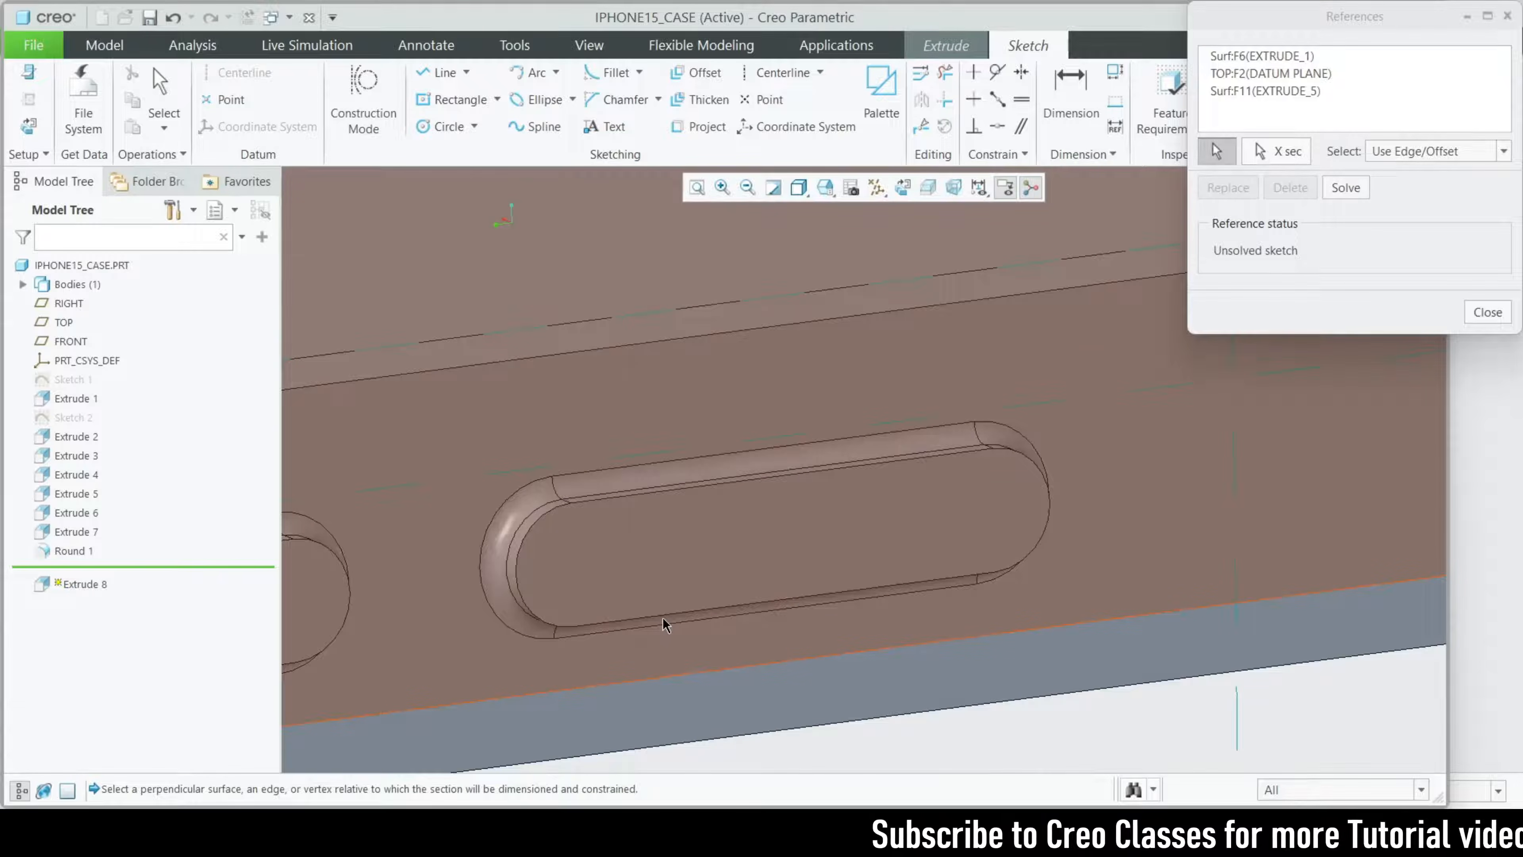
click(669, 613)
scroll(668, 613, up, 2)
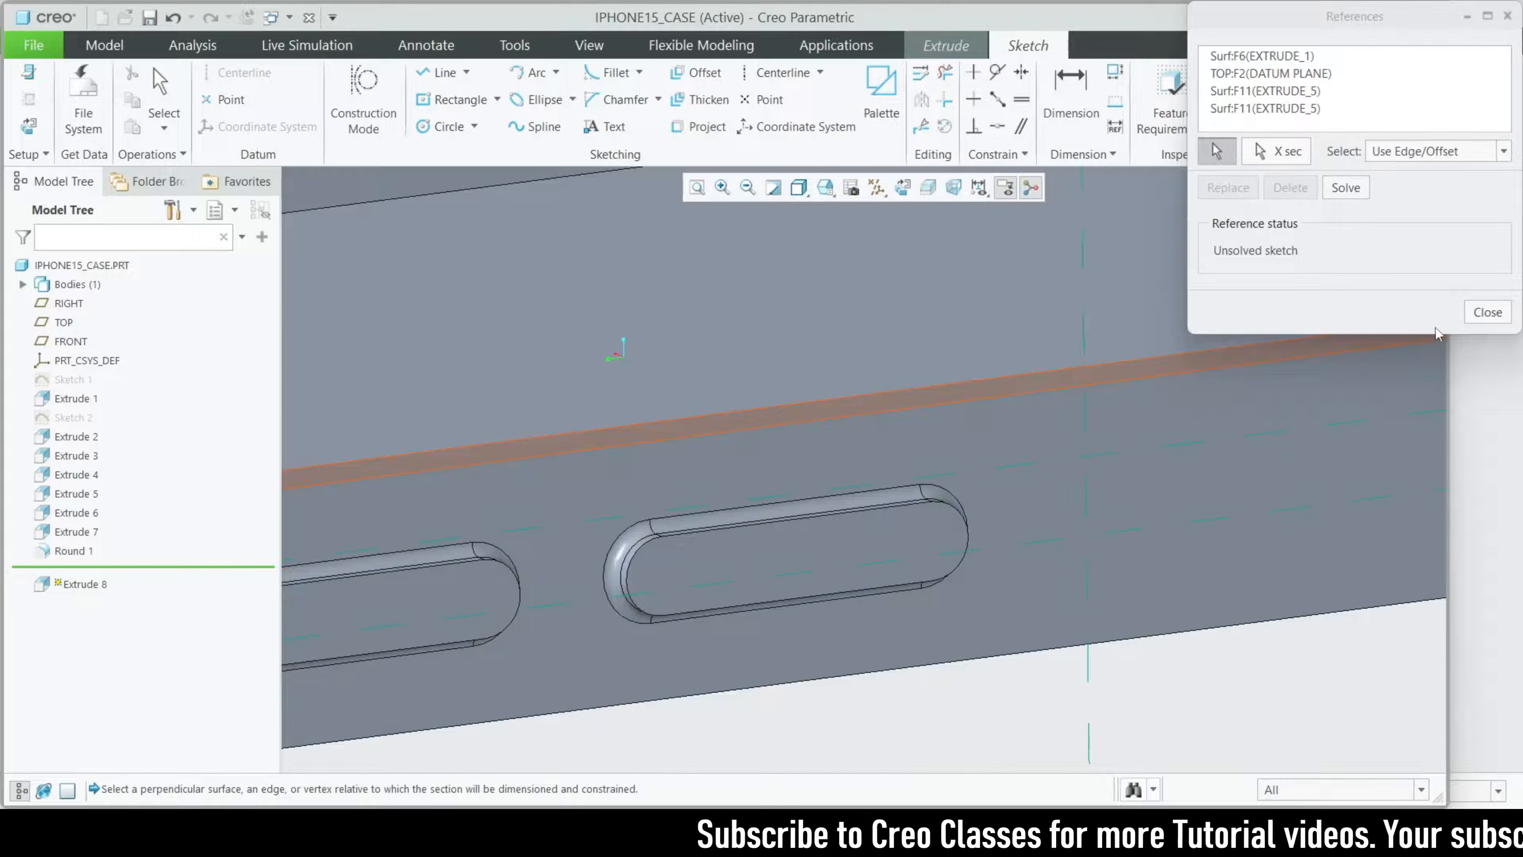
click(1488, 312)
- Look straight at the sketch plane, and examine the case's volume buttons and the small slot beside them
click(902, 187)
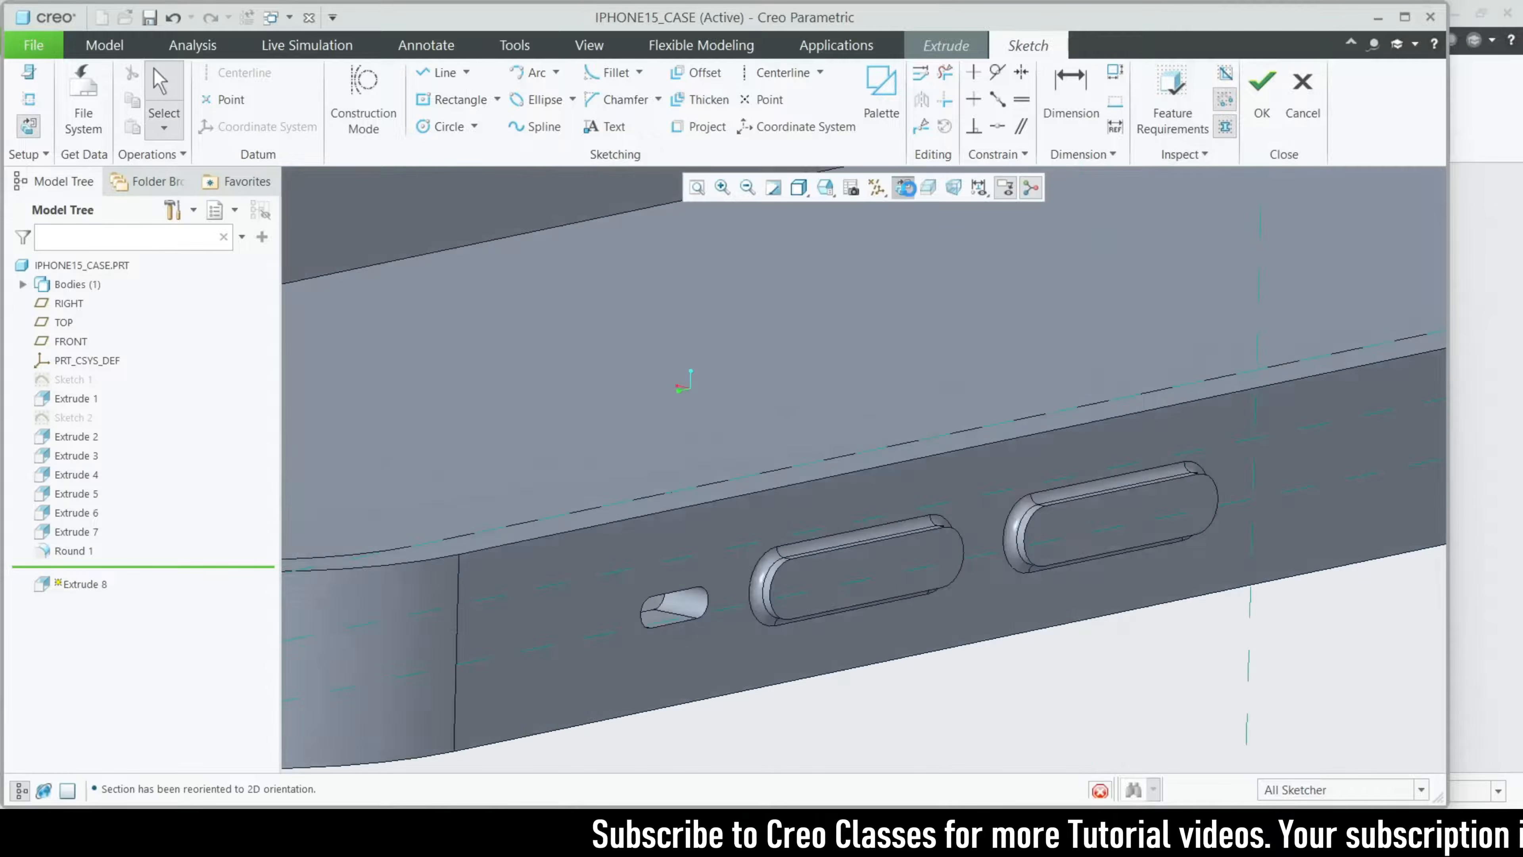
scroll(922, 331, down, 4)
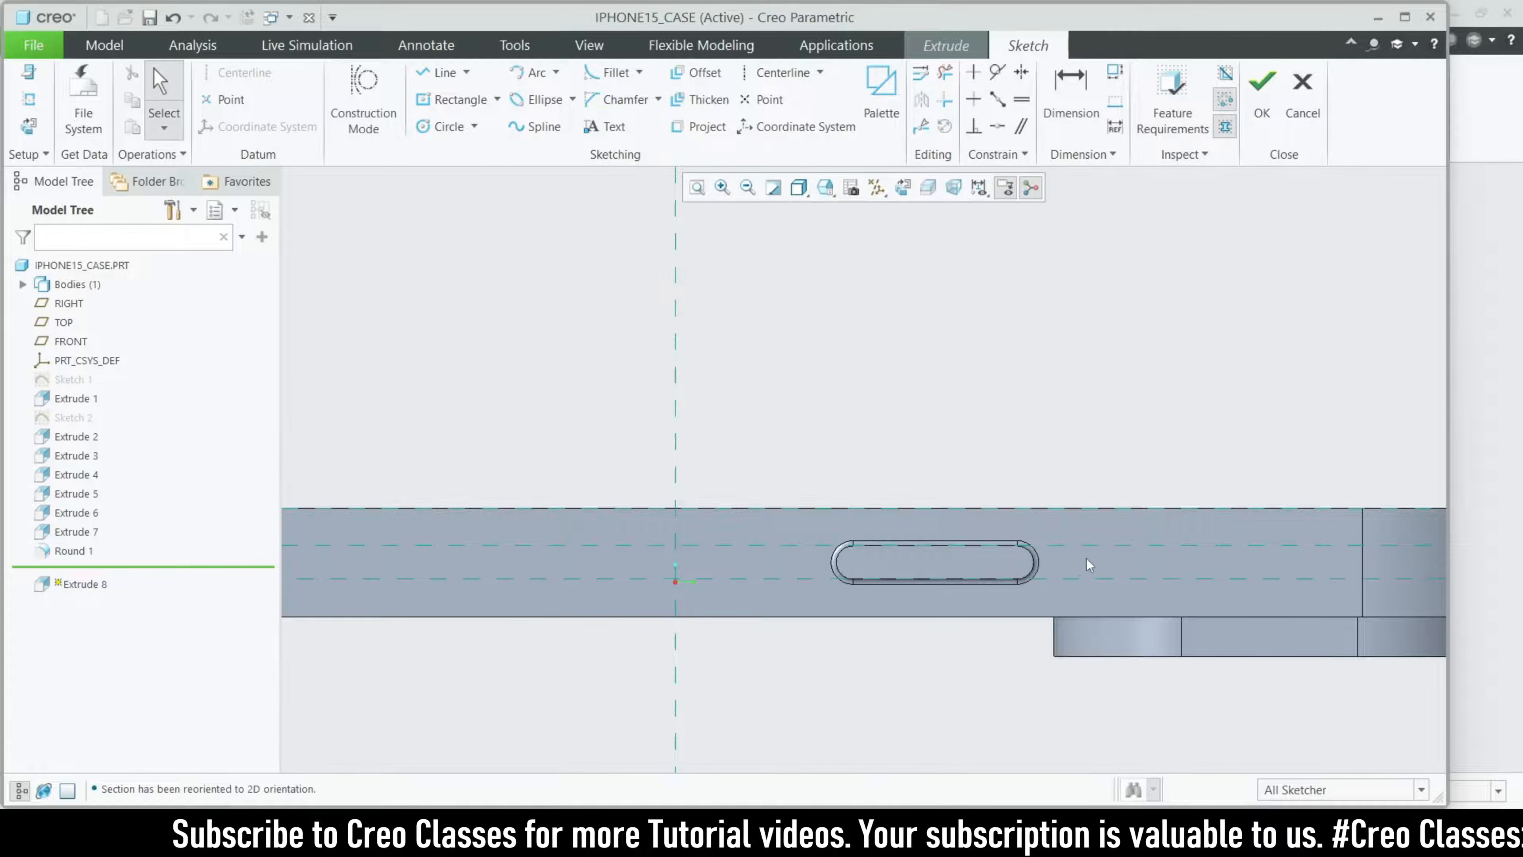
mouse_move(1086, 560)
middle_down()
mouse_move(1016, 594)
mouse_move(819, 584)
middle_up()
scroll(824, 593, down, 5)
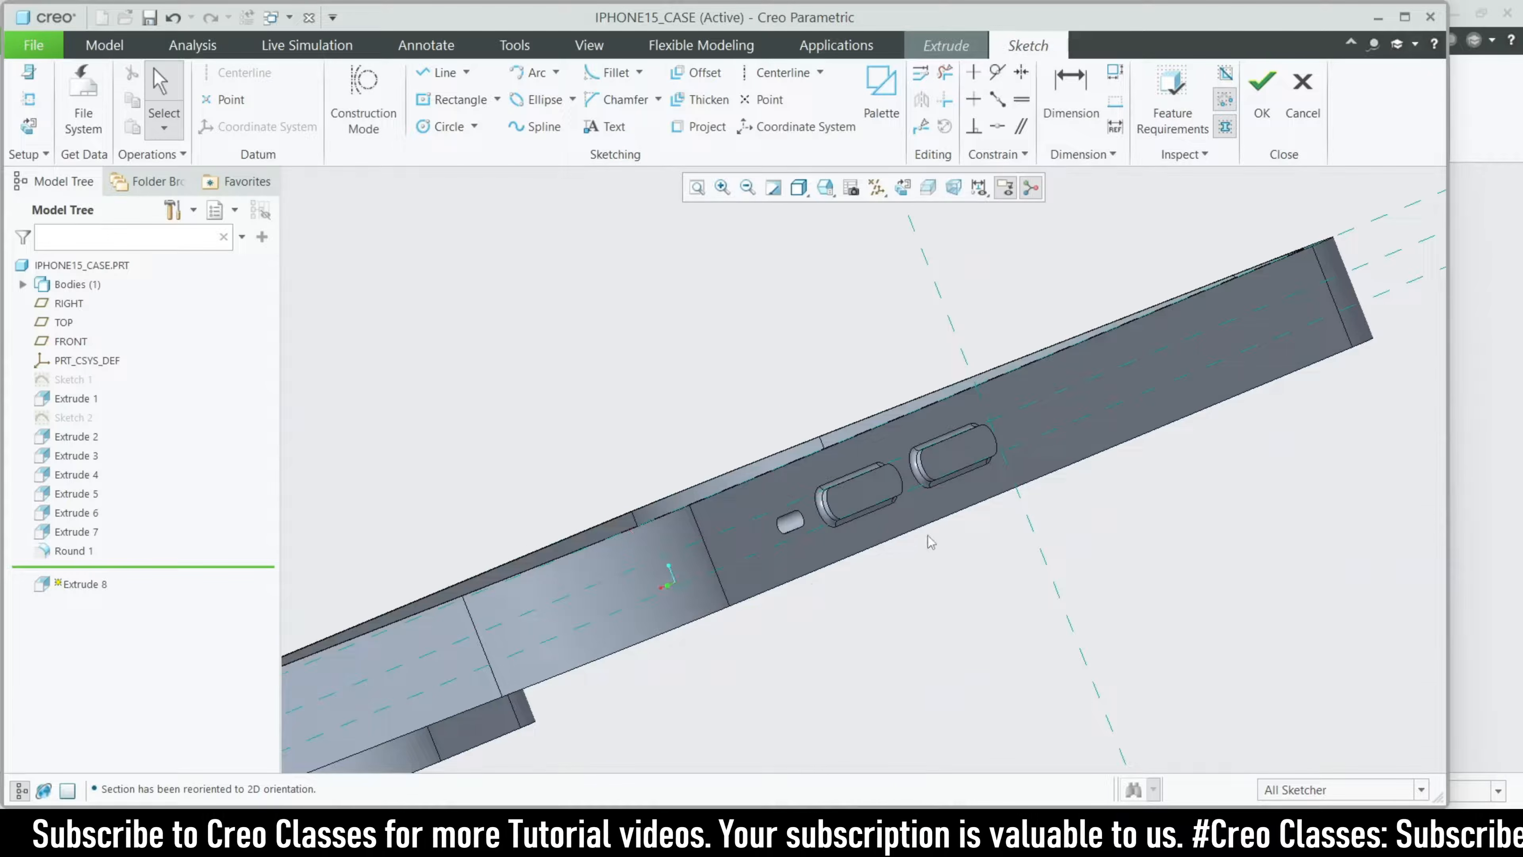
scroll(623, 468, down, 4)
scroll(839, 420, up, 4)
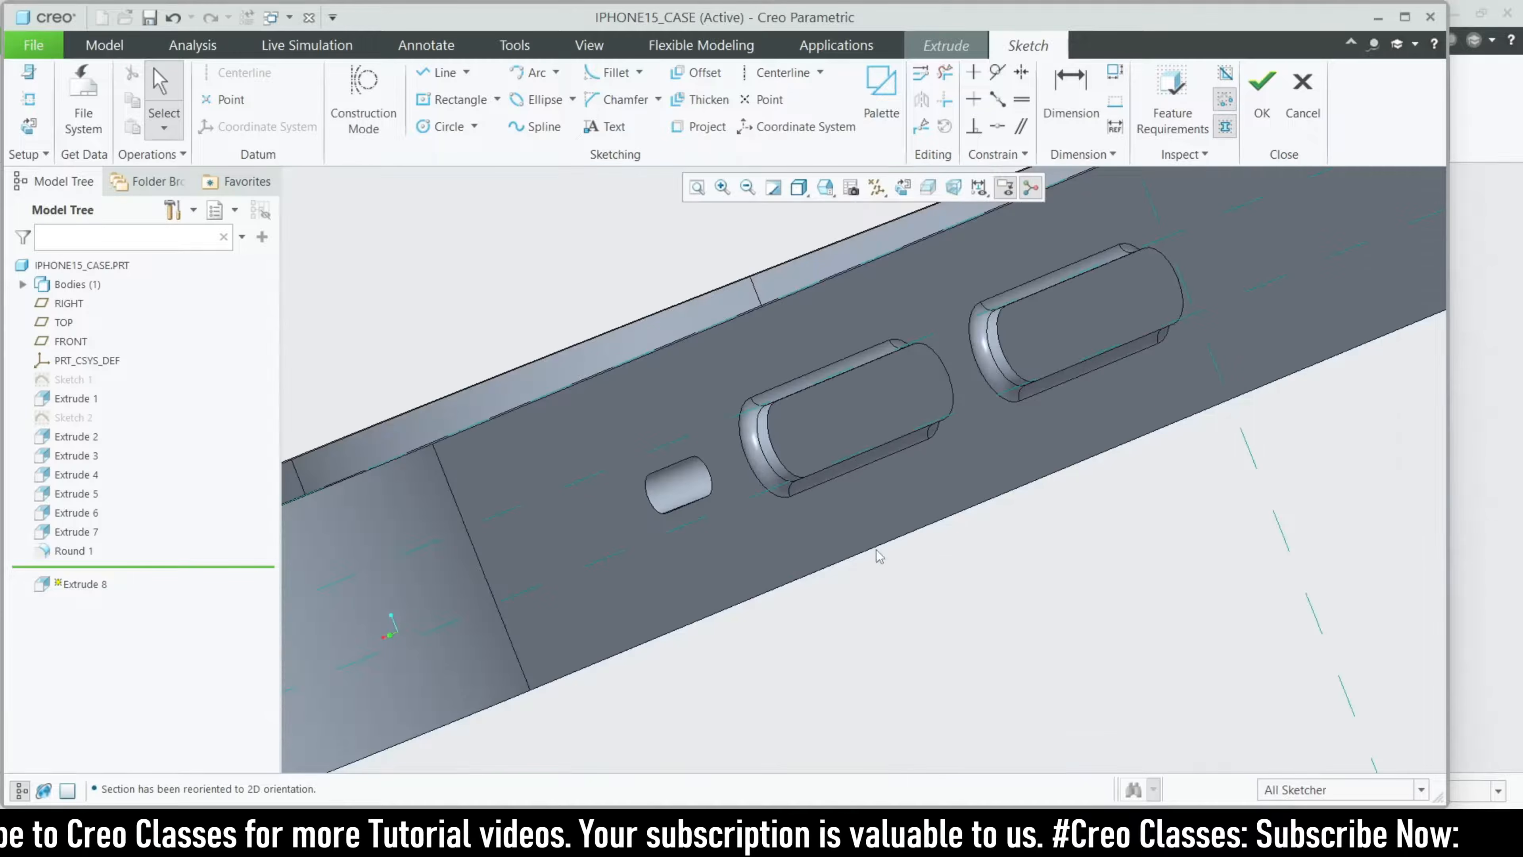
middle_drag(875, 550, 812, 575)
scroll(1118, 452, up, 3)
scroll(616, 538, down, 3)
scroll(616, 539, down, 1)
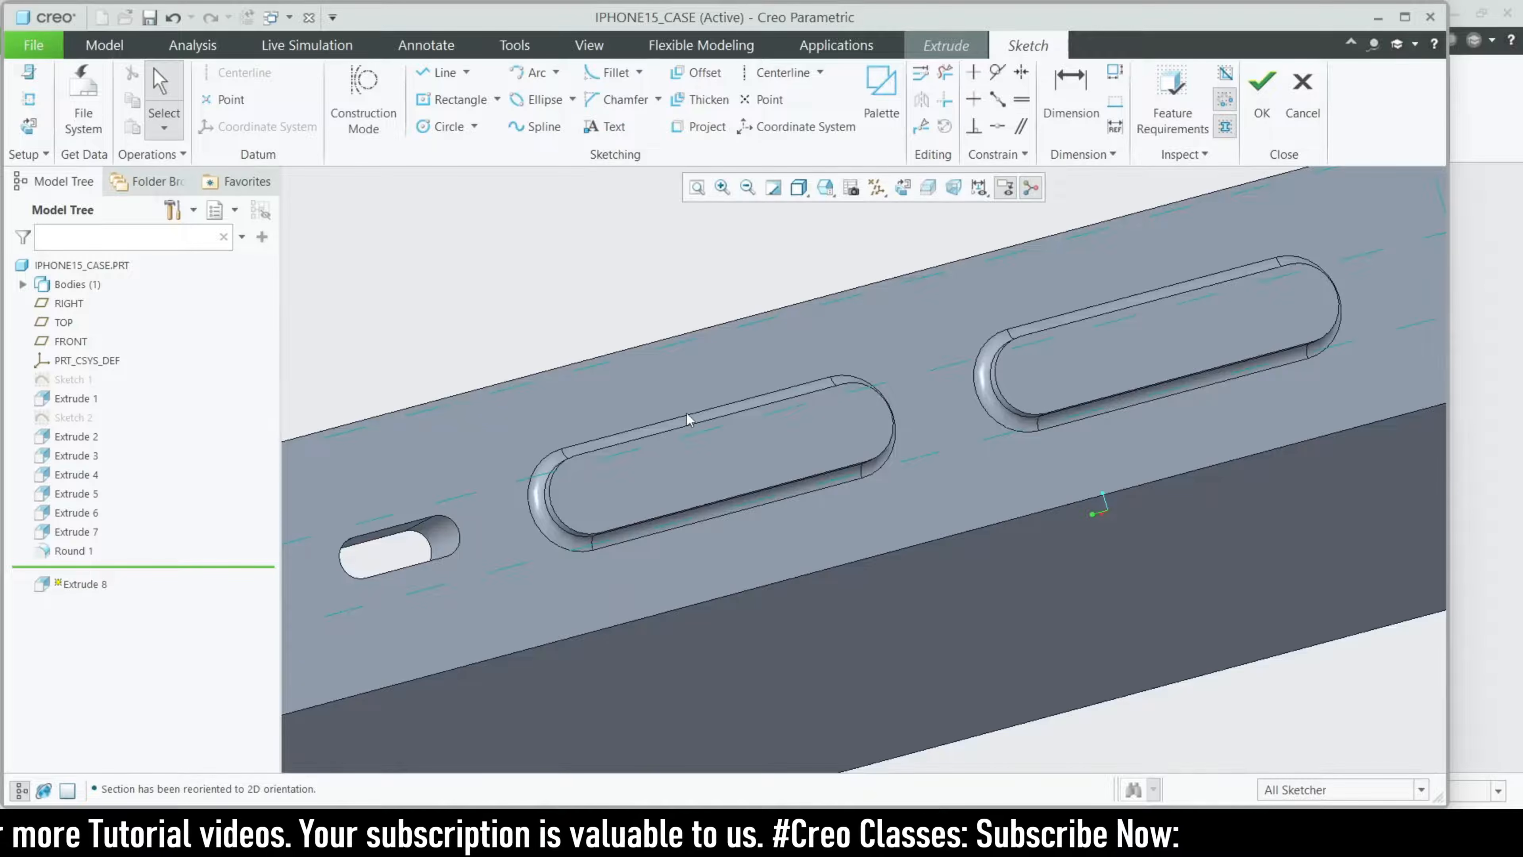
scroll(524, 521, down, 2)
scroll(729, 461, up, 3)
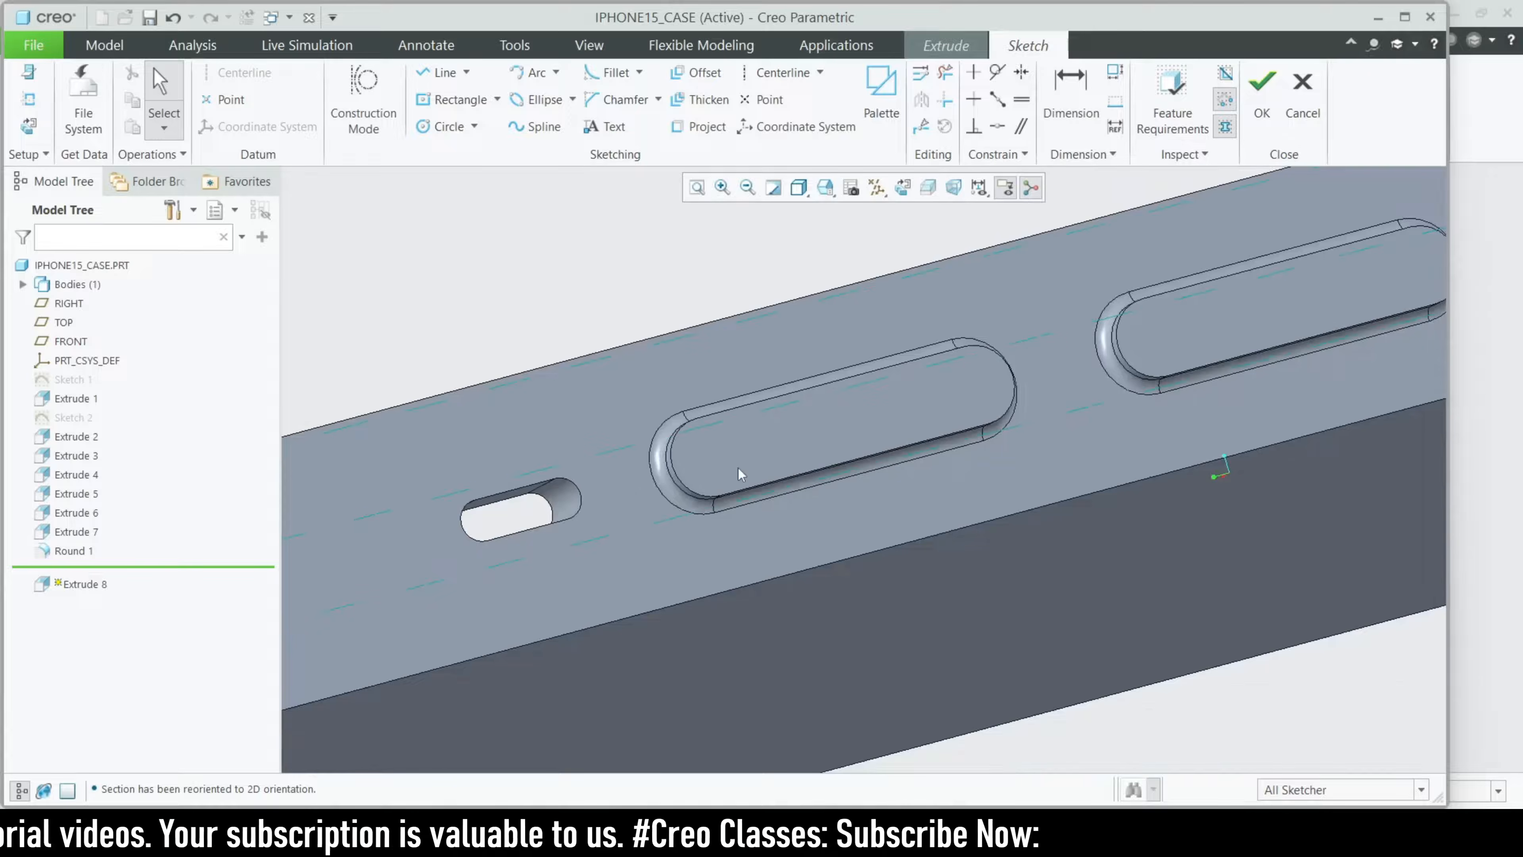
- Add the rounded end arcs of both volume buttons as sketch references, and look straight at the sketch plane
click(28, 99)
scroll(717, 501, down, 2)
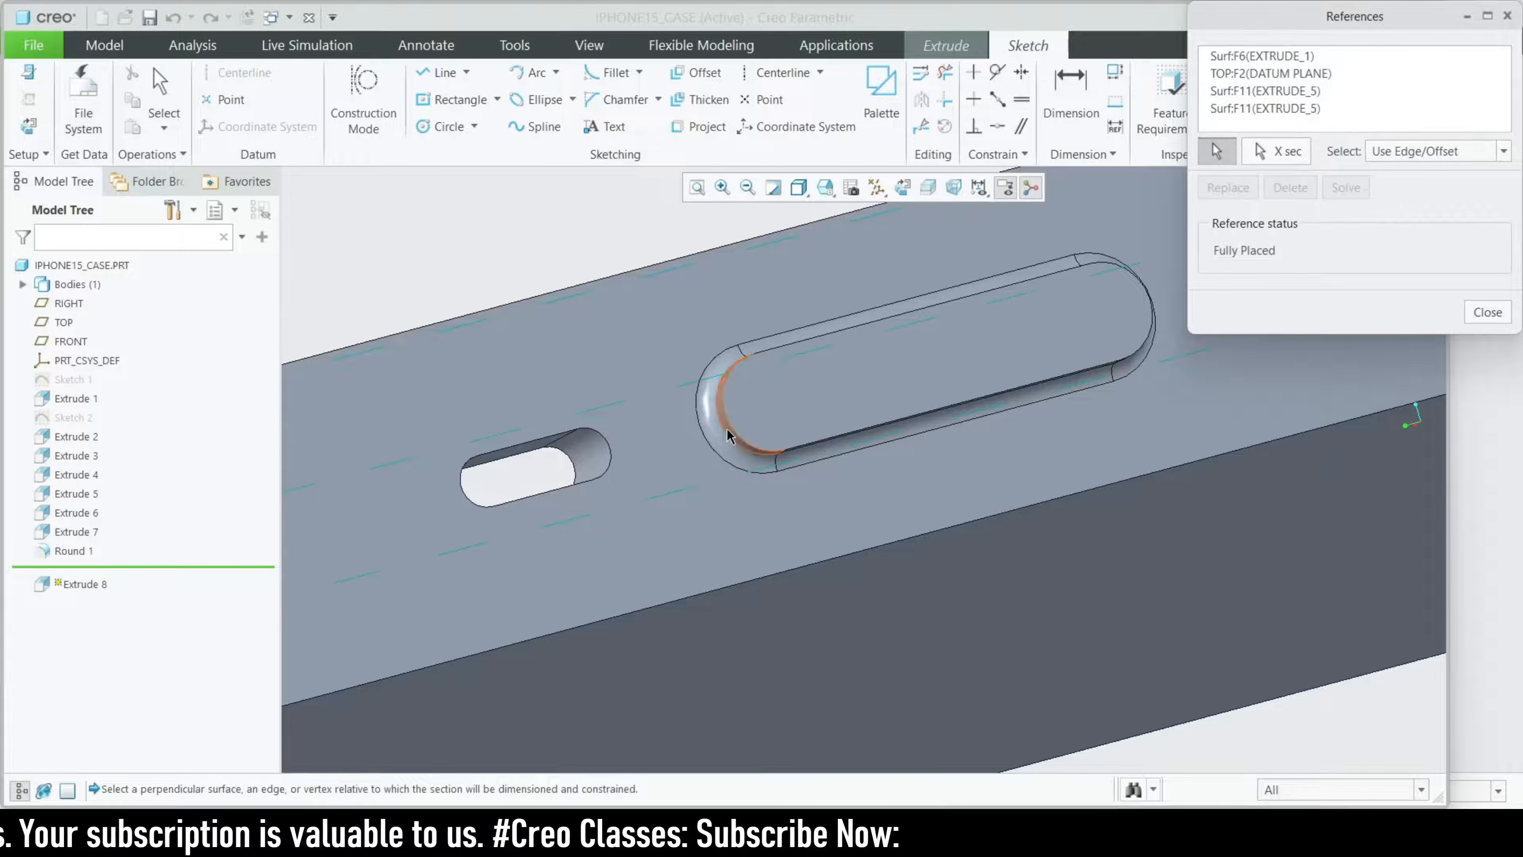
click(730, 431)
scroll(730, 430, up, 3)
scroll(948, 424, down, 3)
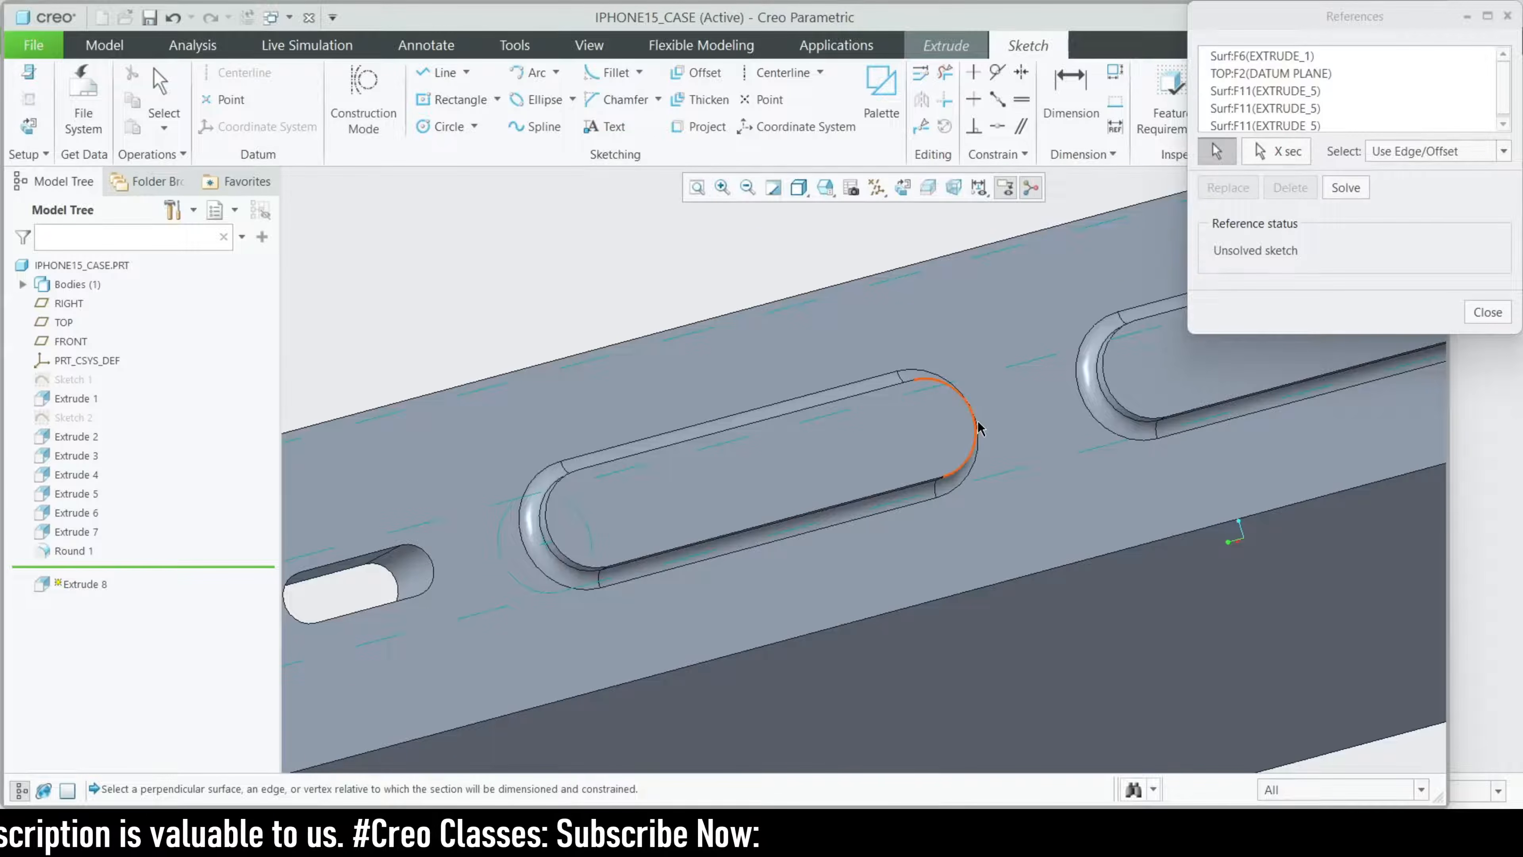
scroll(660, 578, up, 3)
scroll(886, 487, down, 3)
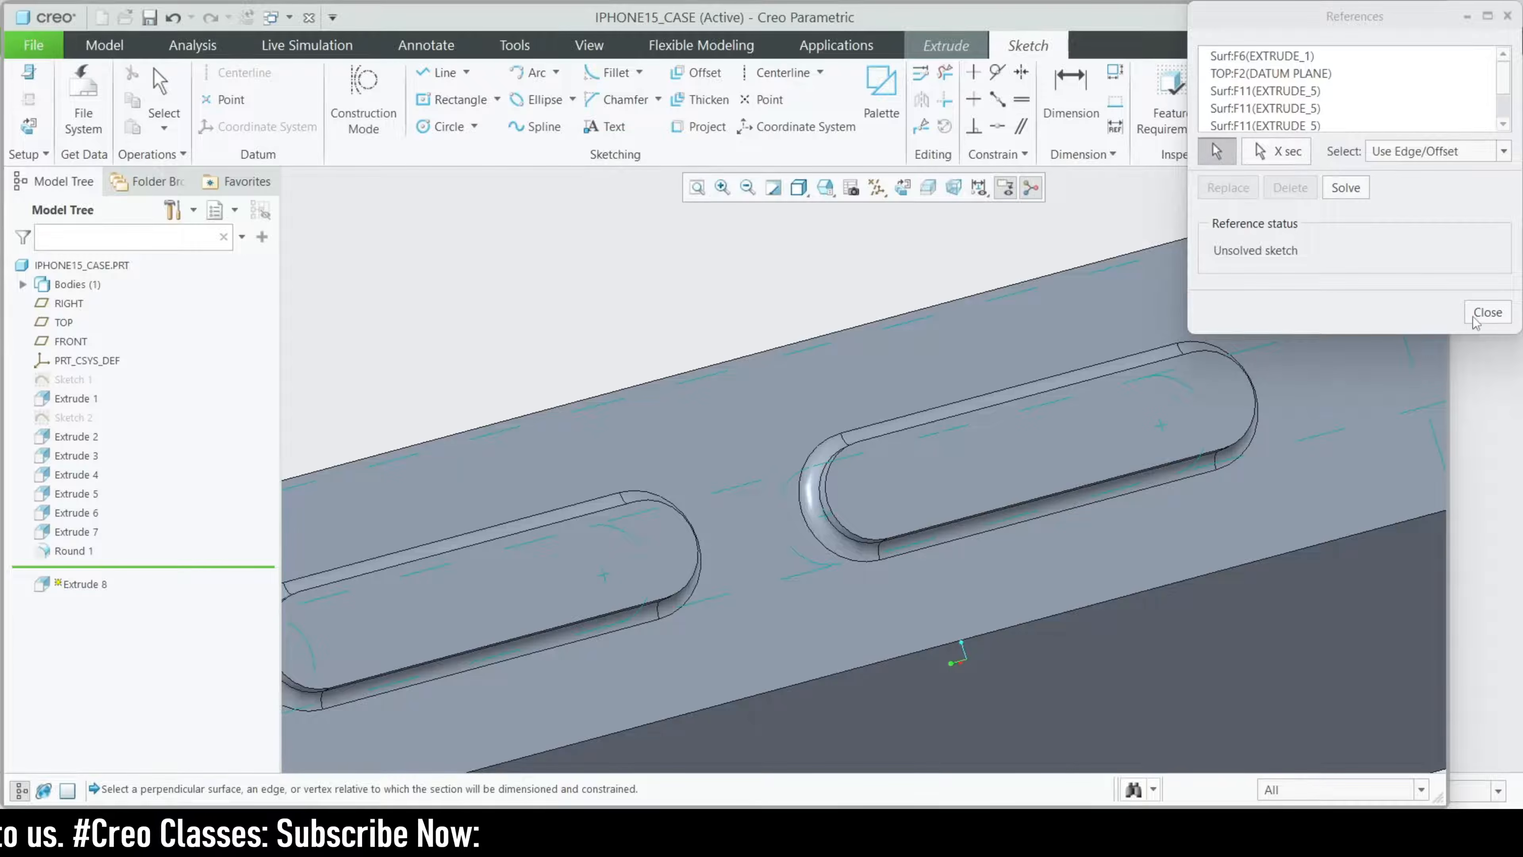
click(1487, 312)
click(902, 187)
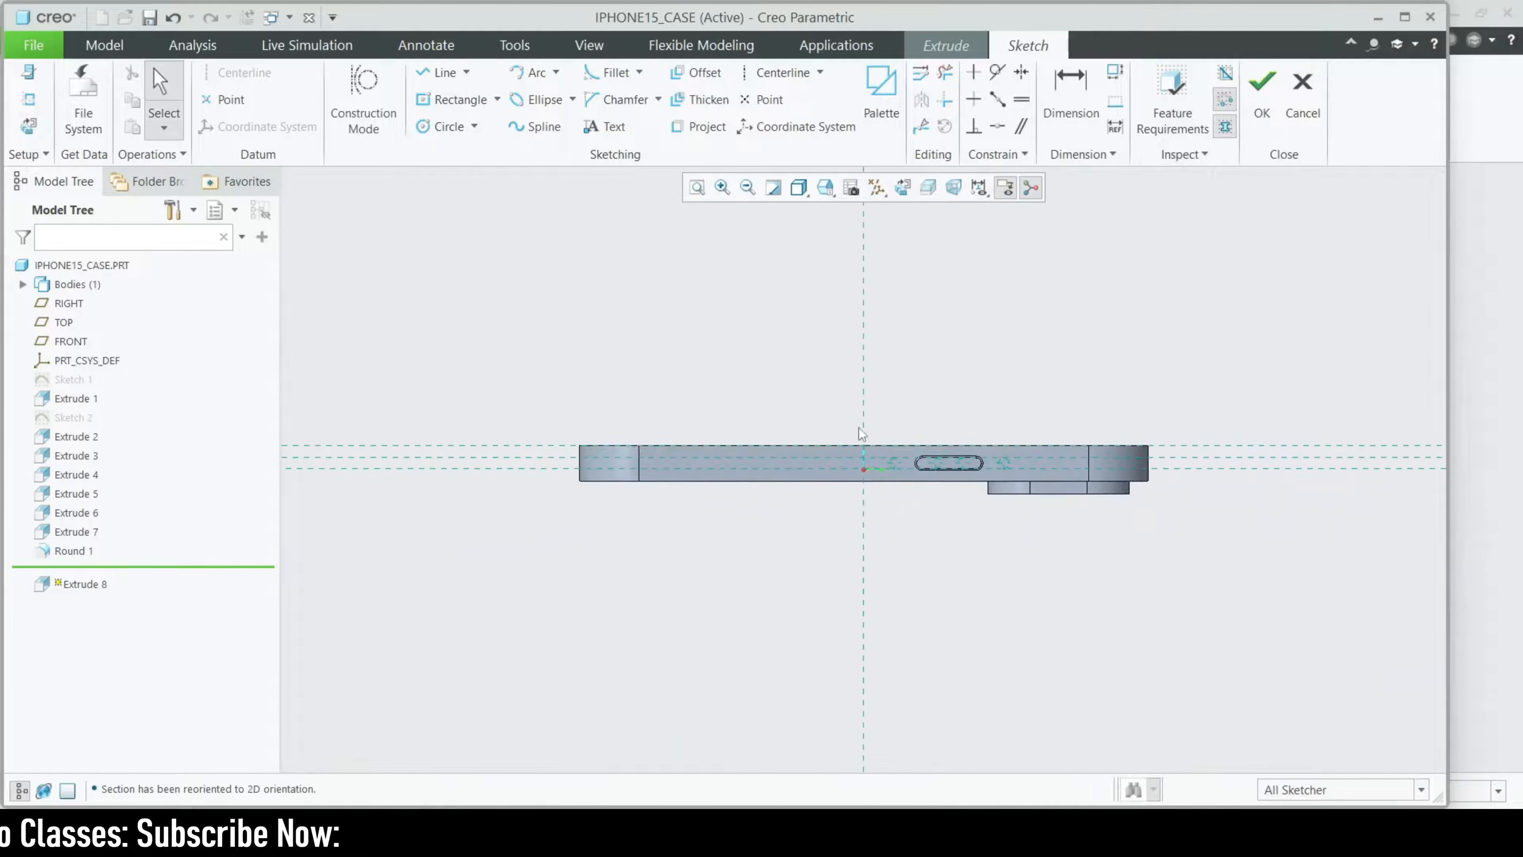
scroll(861, 433, down, 5)
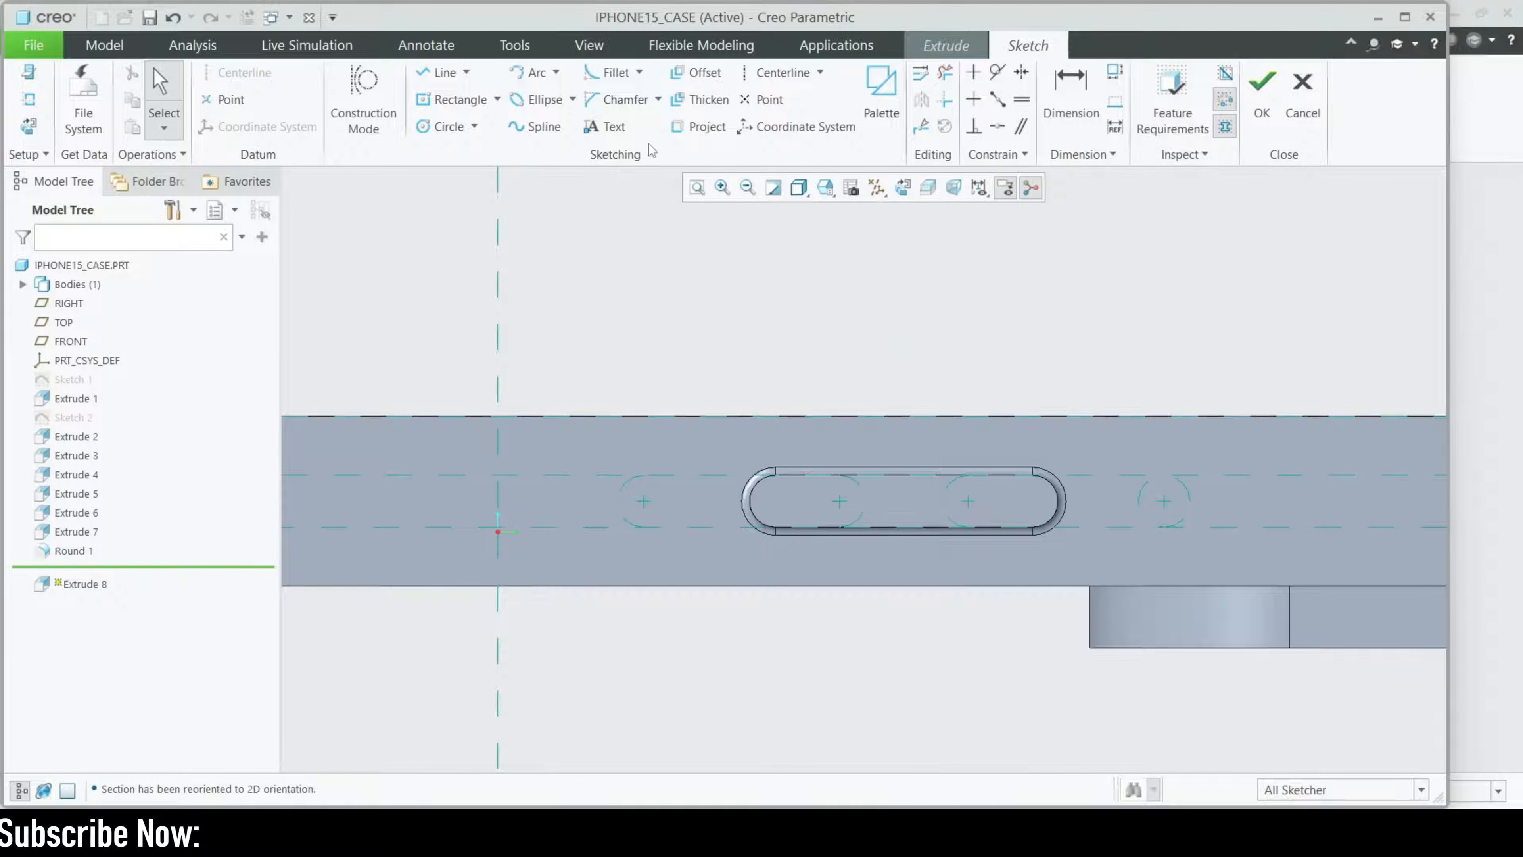
- Project the full outline of the first volume button and the near end arc of the second, undoing the stray power-button edge
click(698, 126)
scroll(734, 468, down, 2)
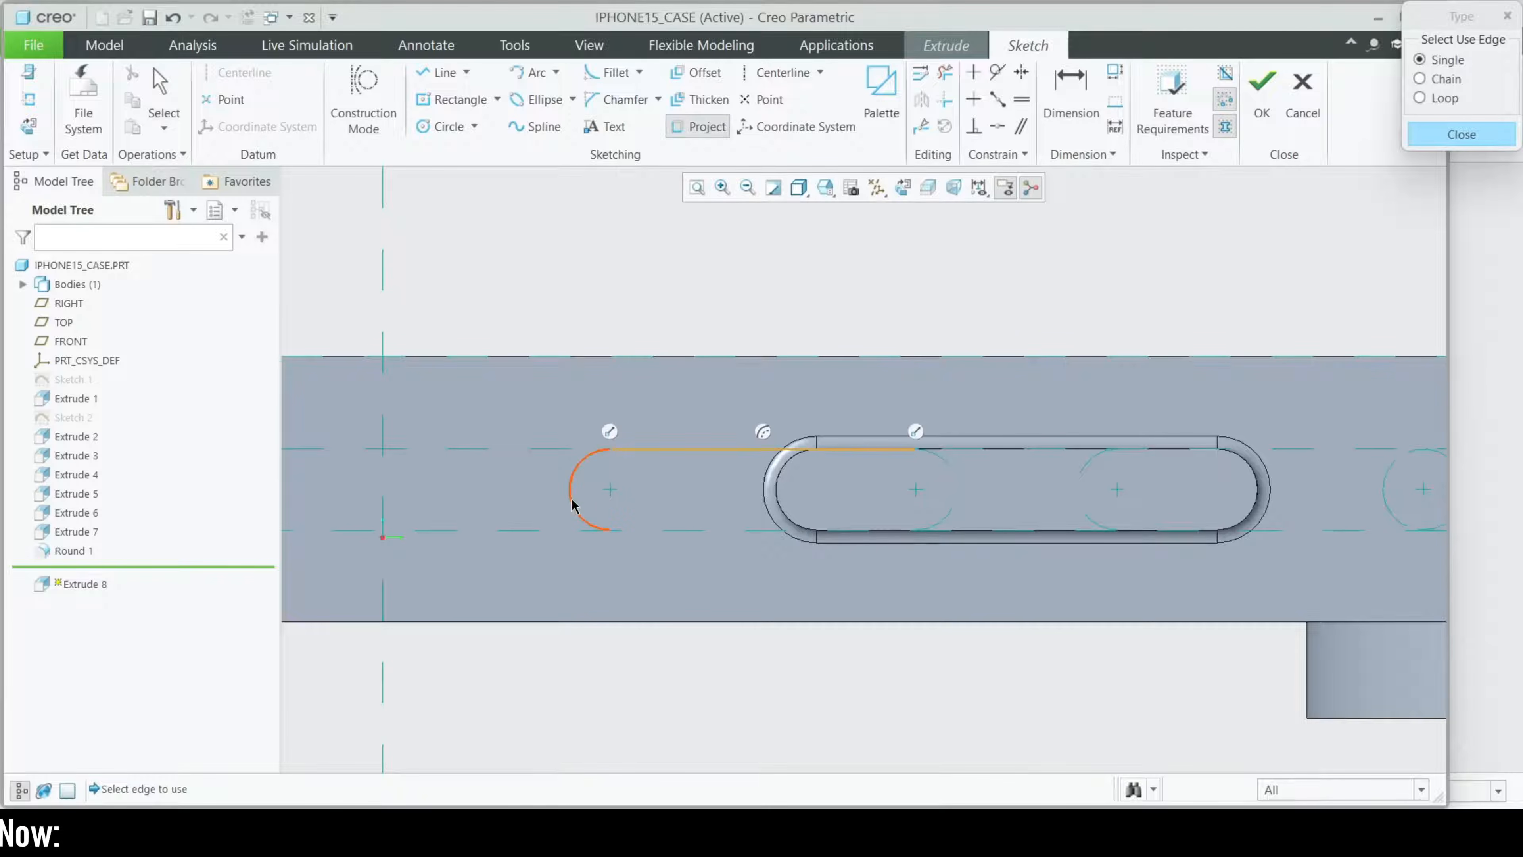
click(943, 519)
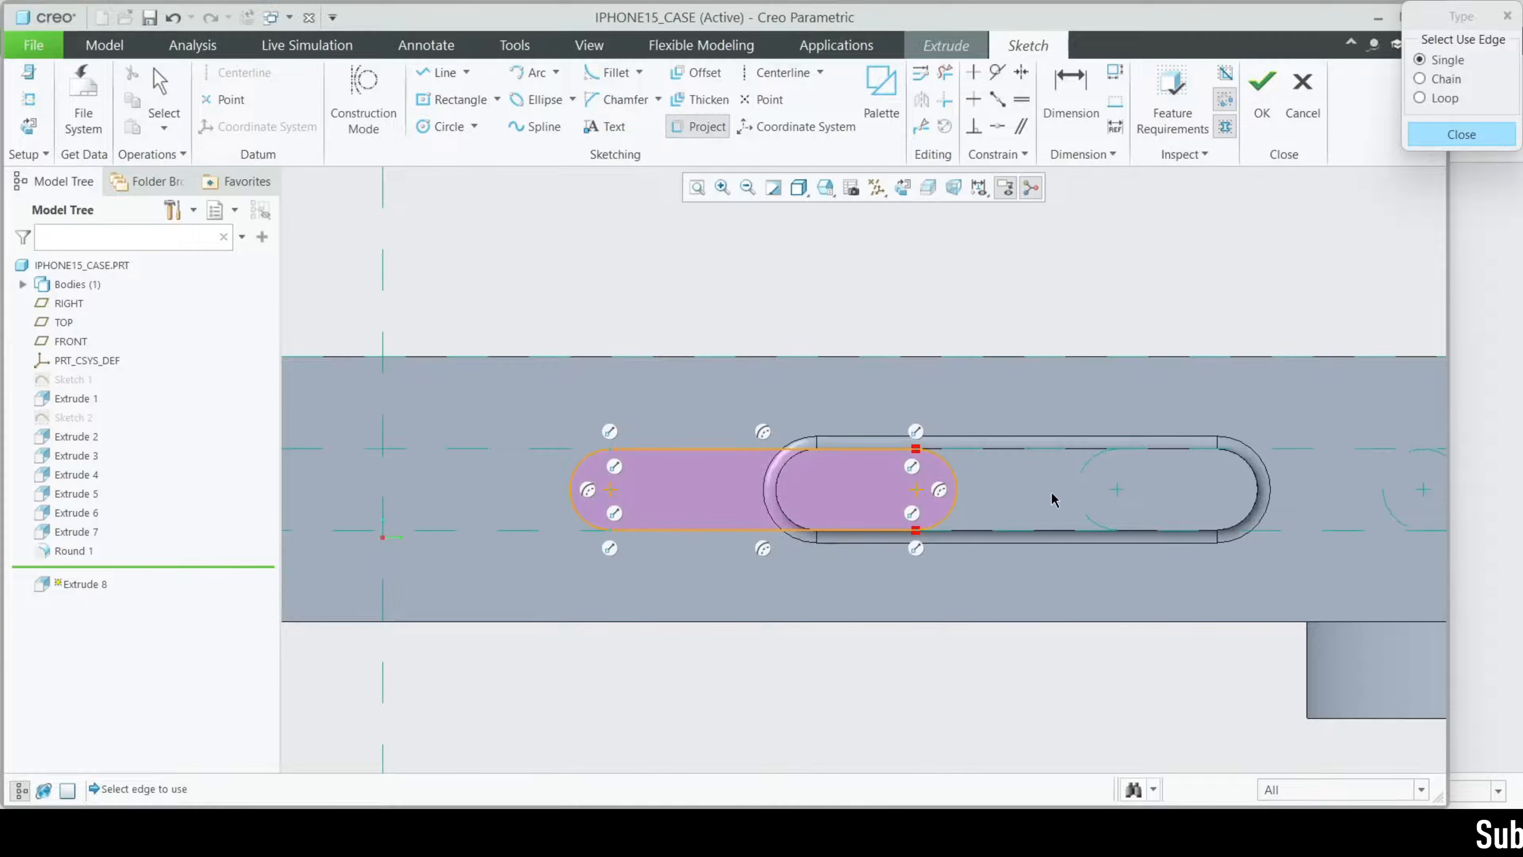
click(1189, 461)
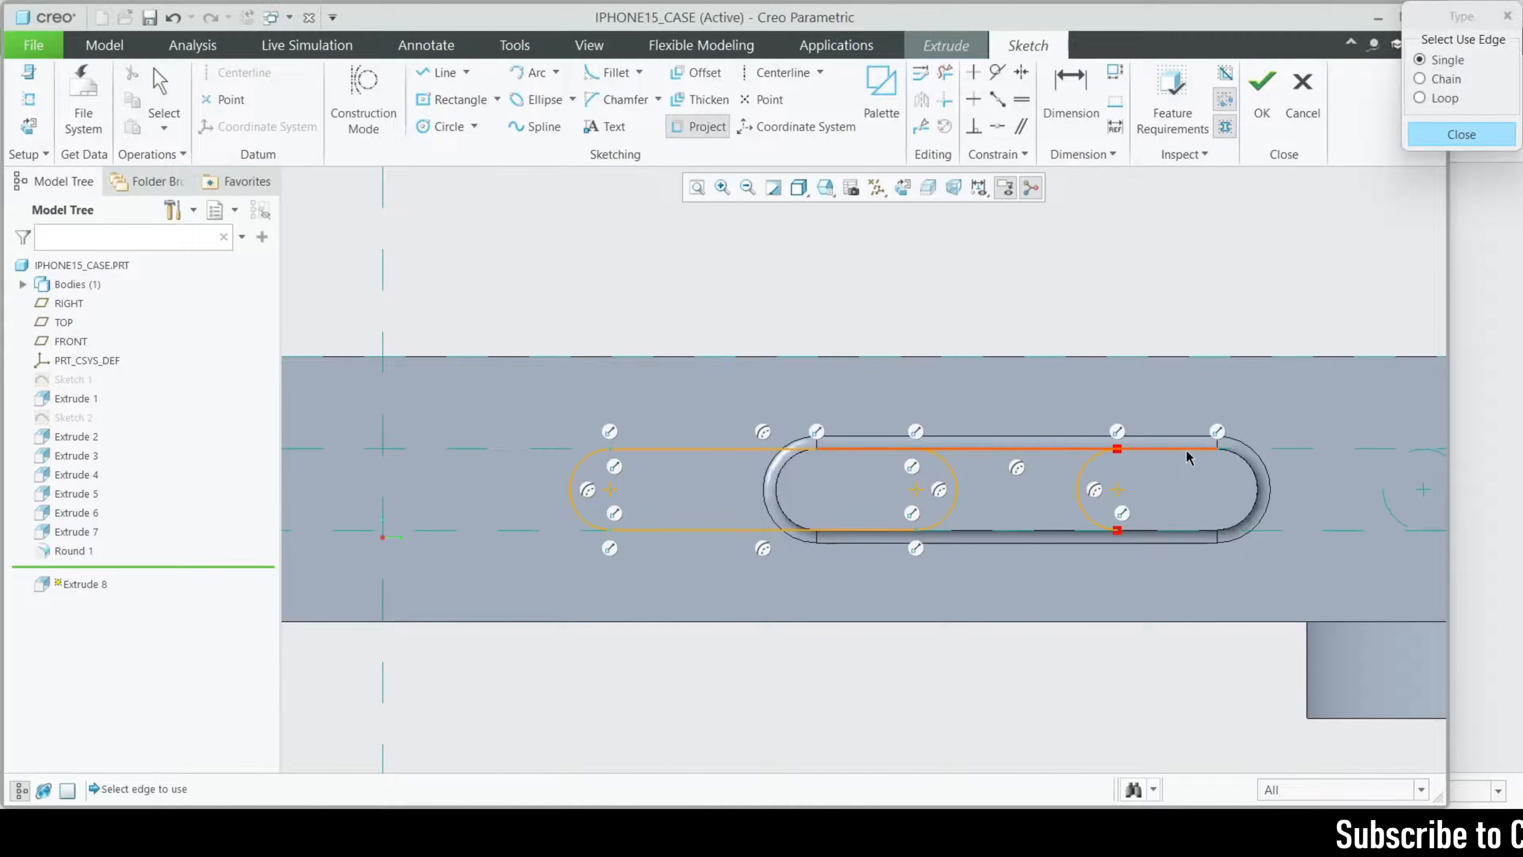
key(ctrl+z)
scroll(729, 546, up, 2)
scroll(1142, 522, down, 2)
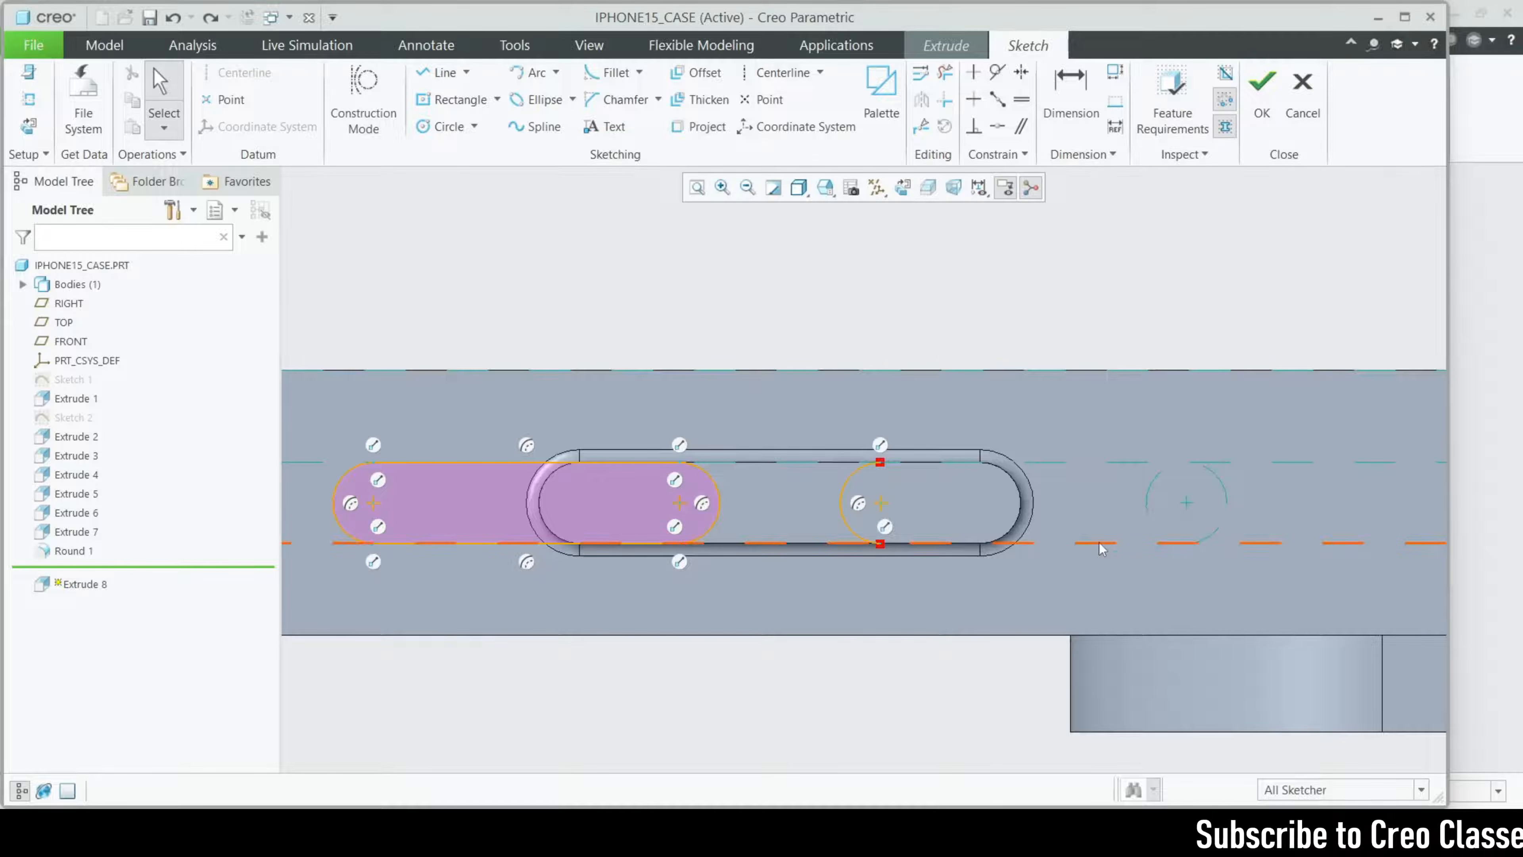
- Project the two straight edges and far end arc of the second volume button, and finish the sketch
click(703, 127)
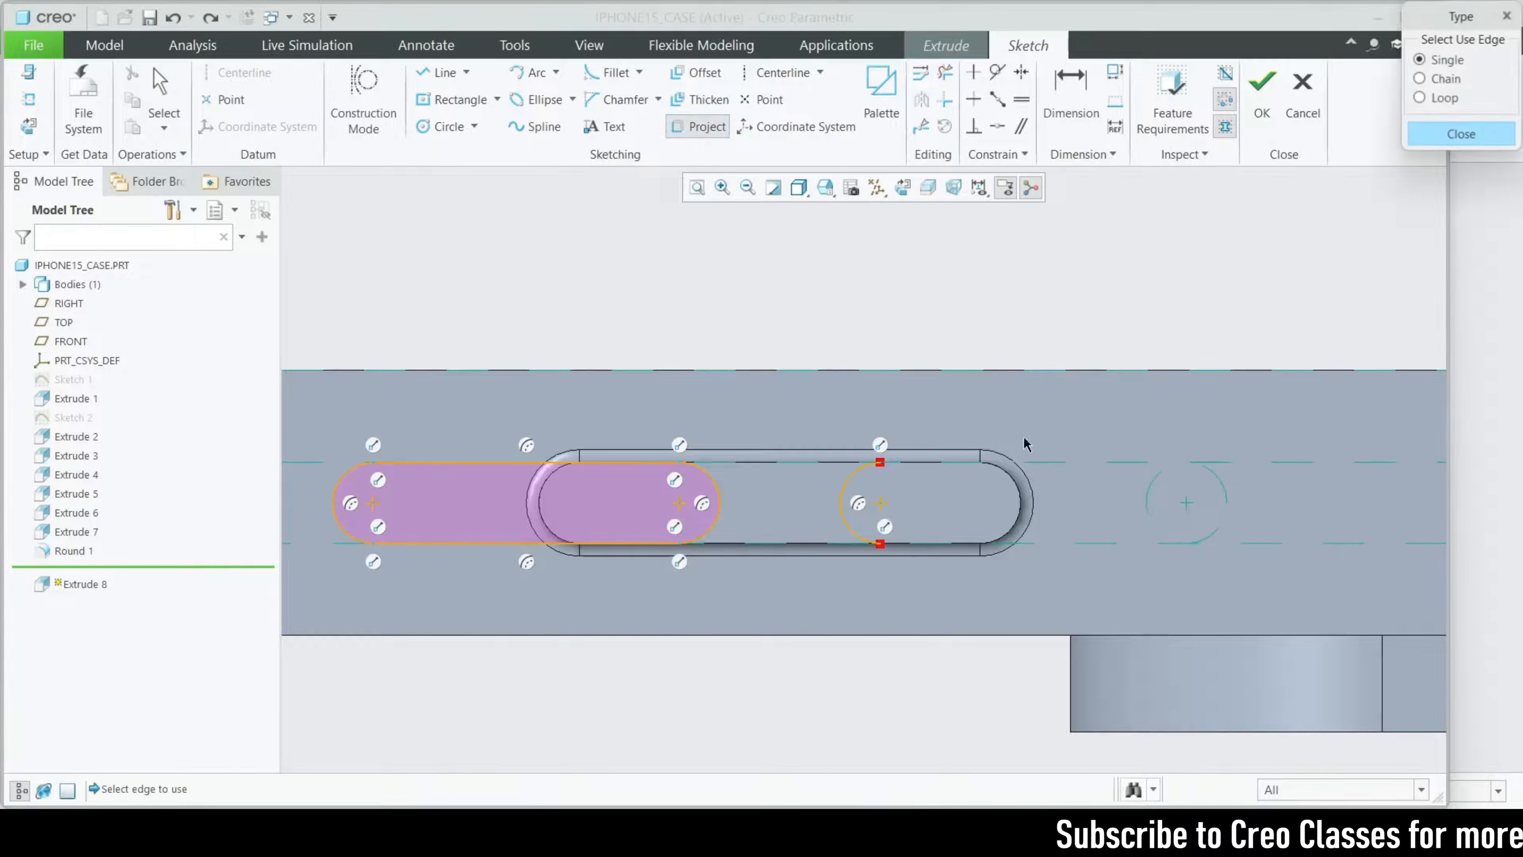
click(1077, 467)
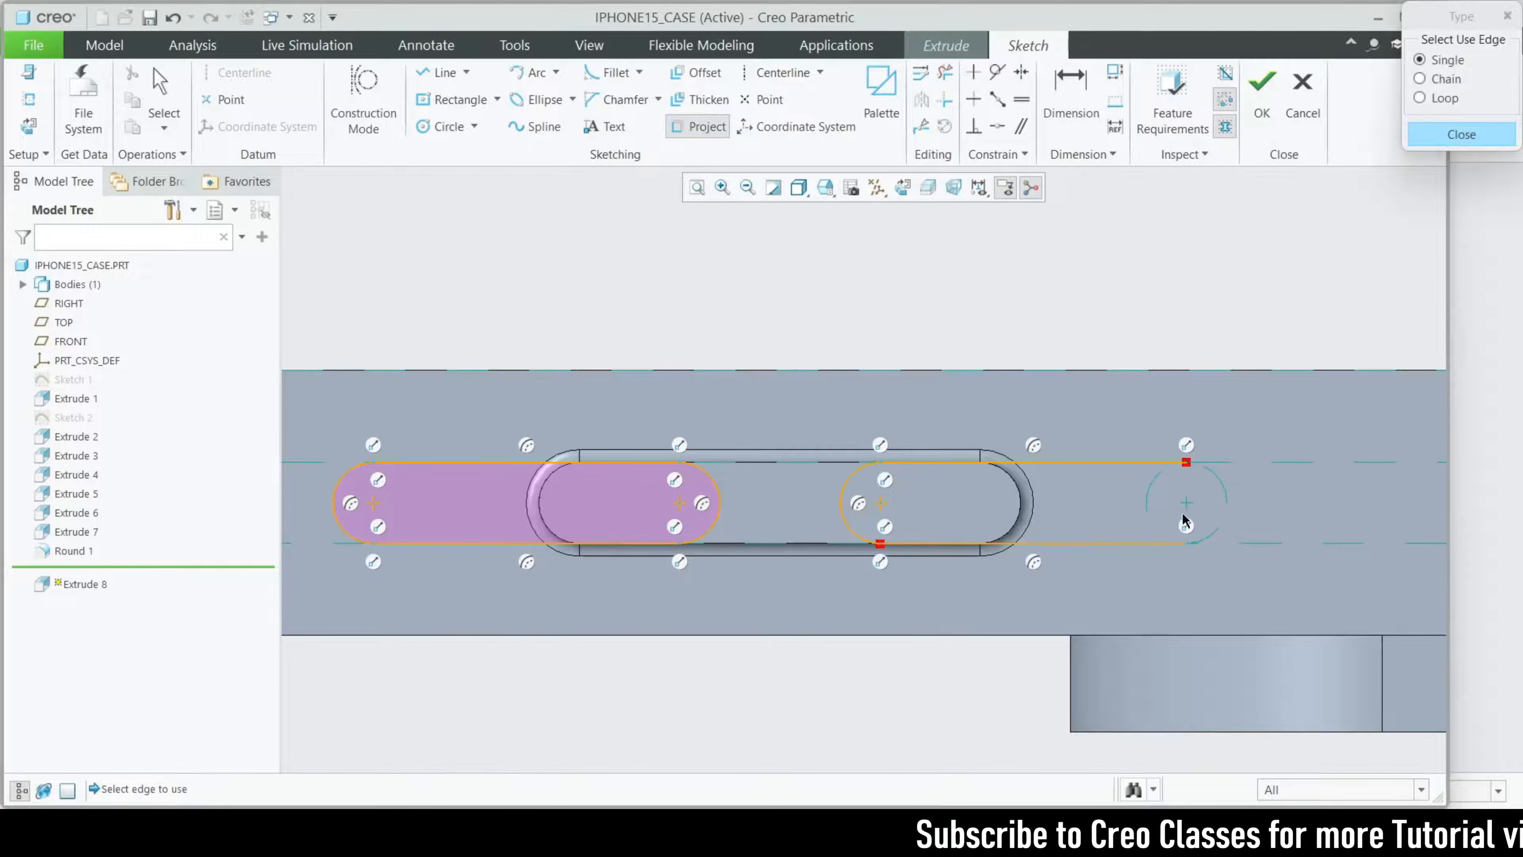
click(1223, 526)
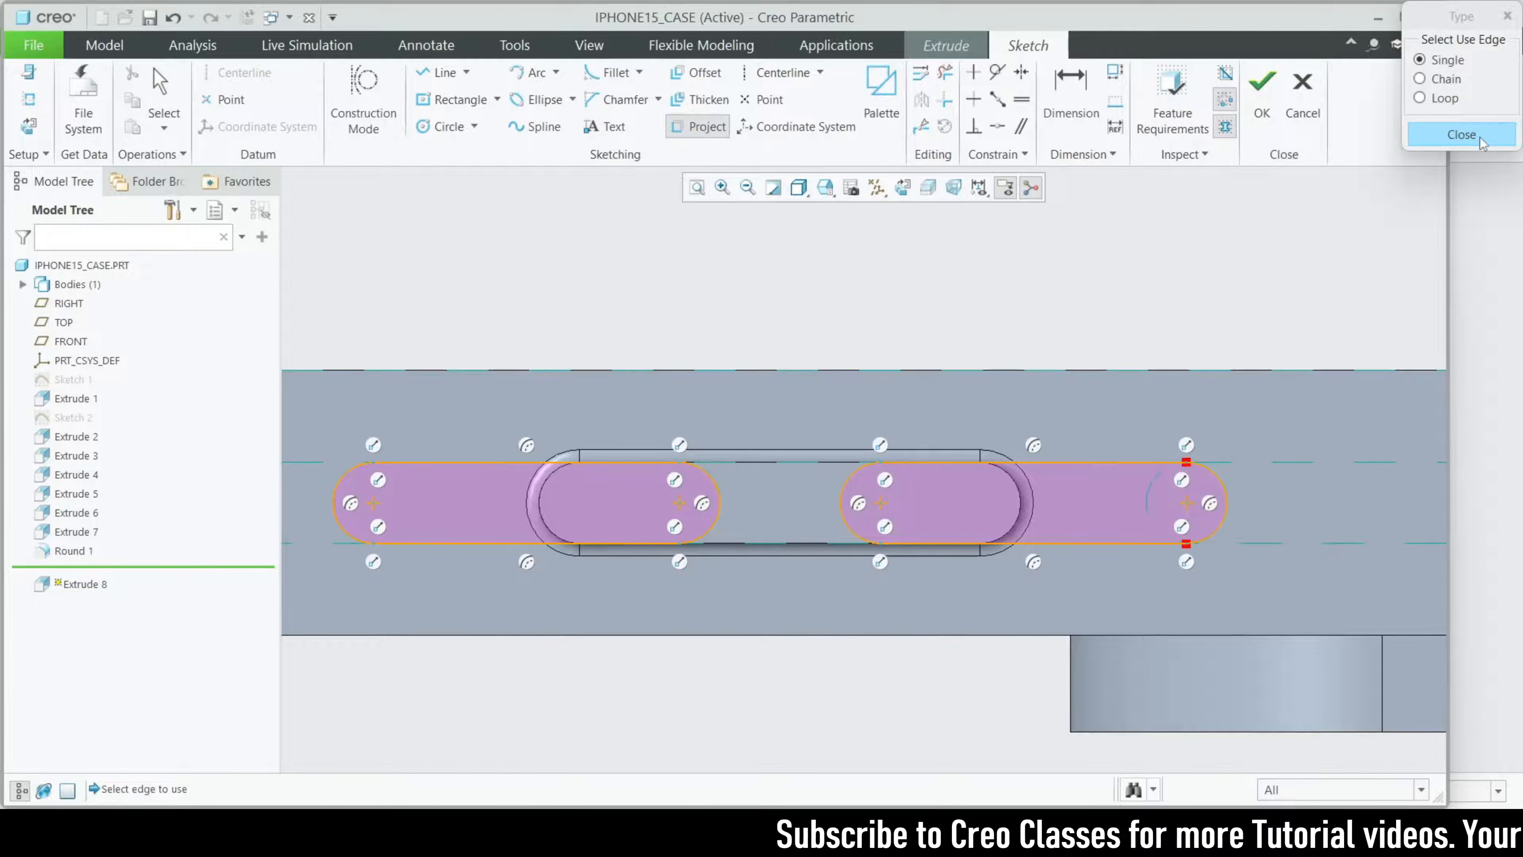
click(1461, 135)
scroll(900, 296, up, 3)
click(1262, 90)
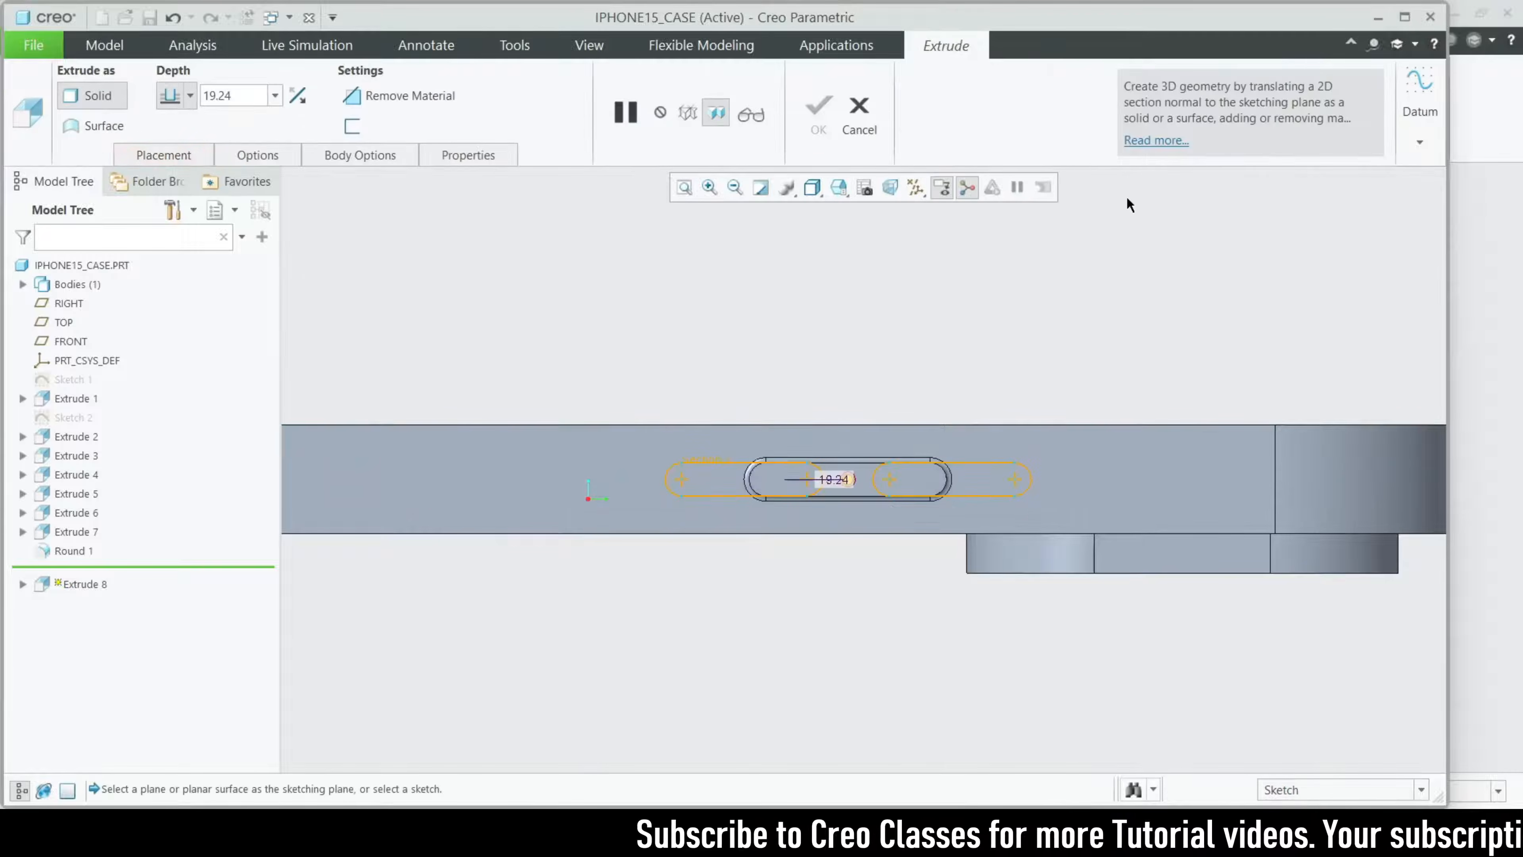
- Extrude the two button outlines outward into the side wall as a material-removing cut 1.50 deep
key(ctrl+d)
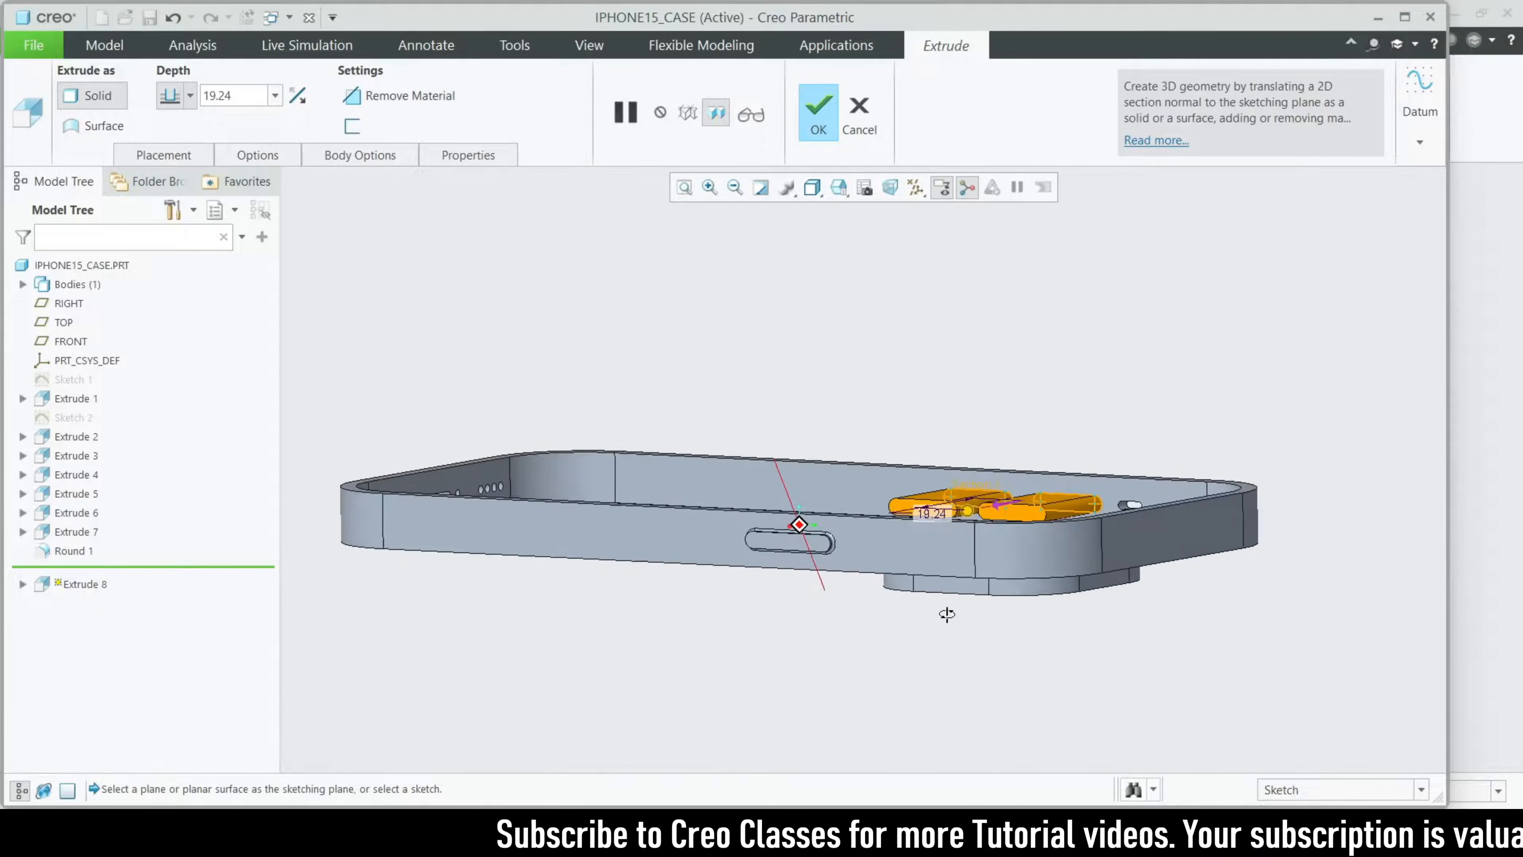
scroll(1084, 445, down, 5)
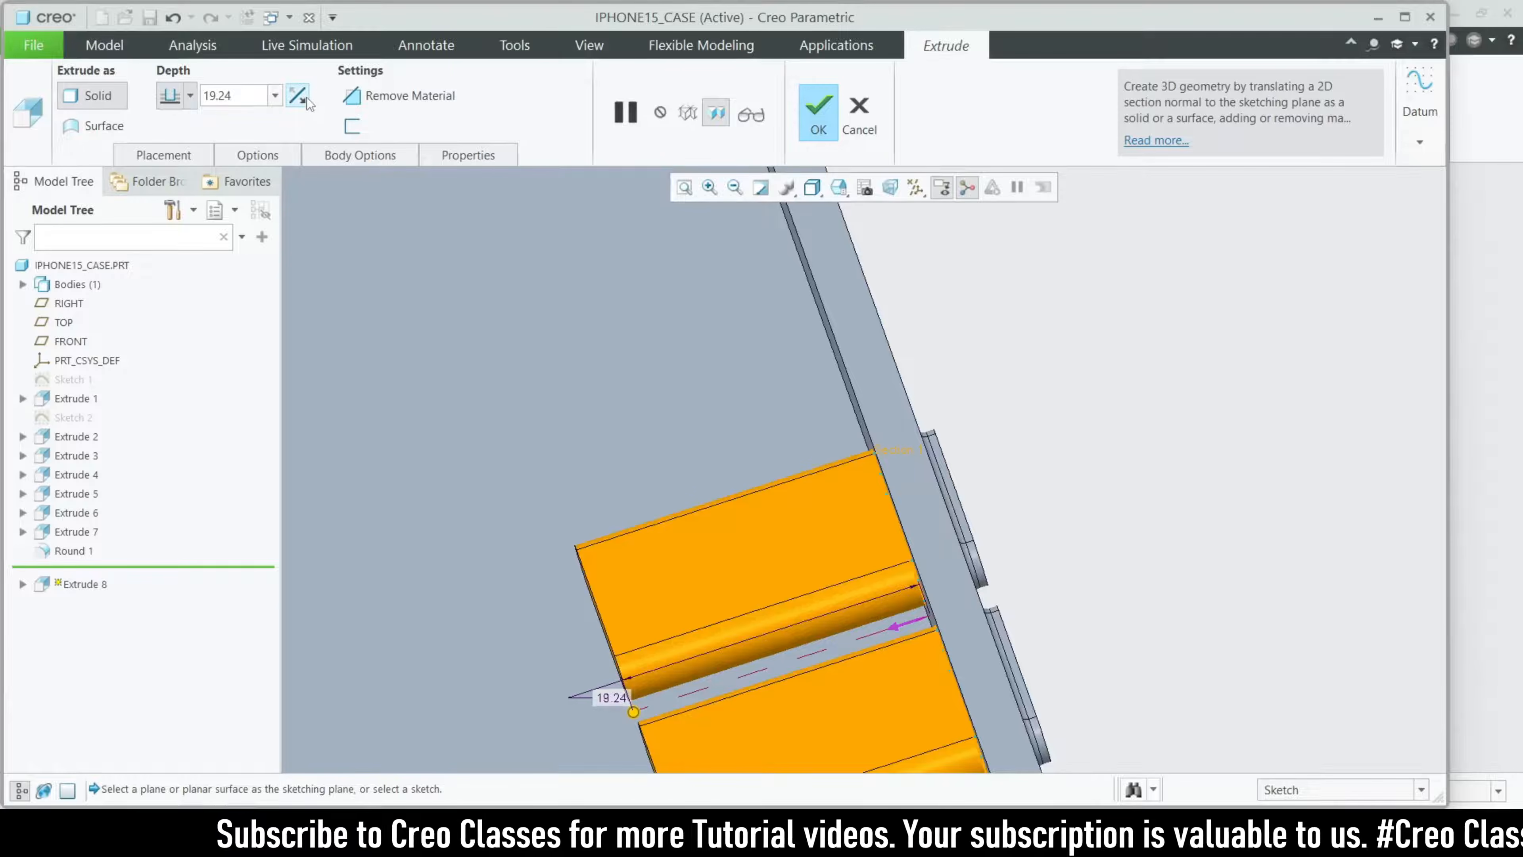
click(307, 101)
middle_drag(665, 486, 693, 458)
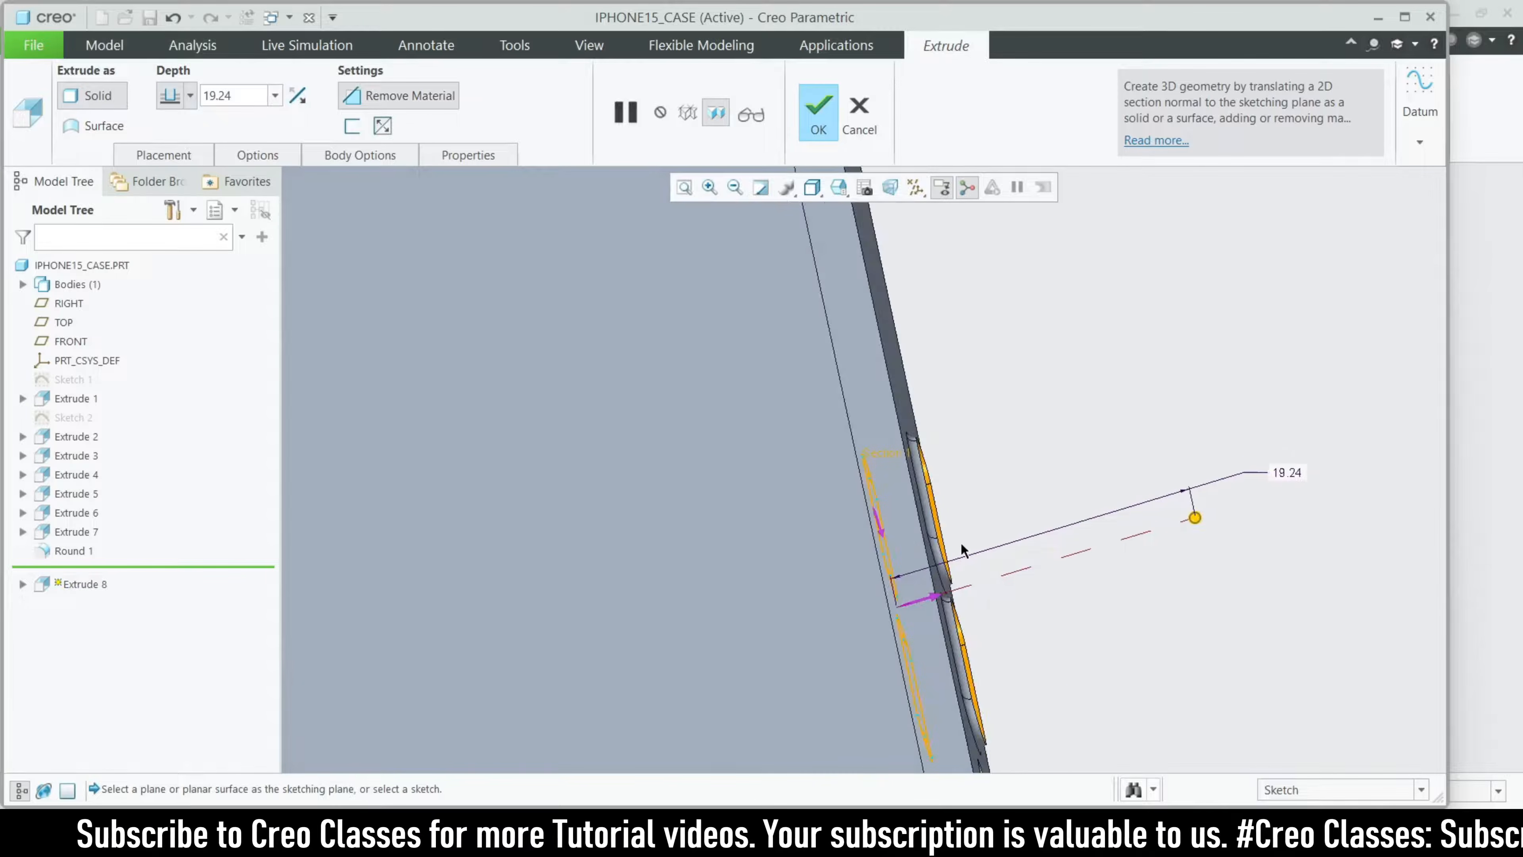
drag(1180, 536, 914, 598)
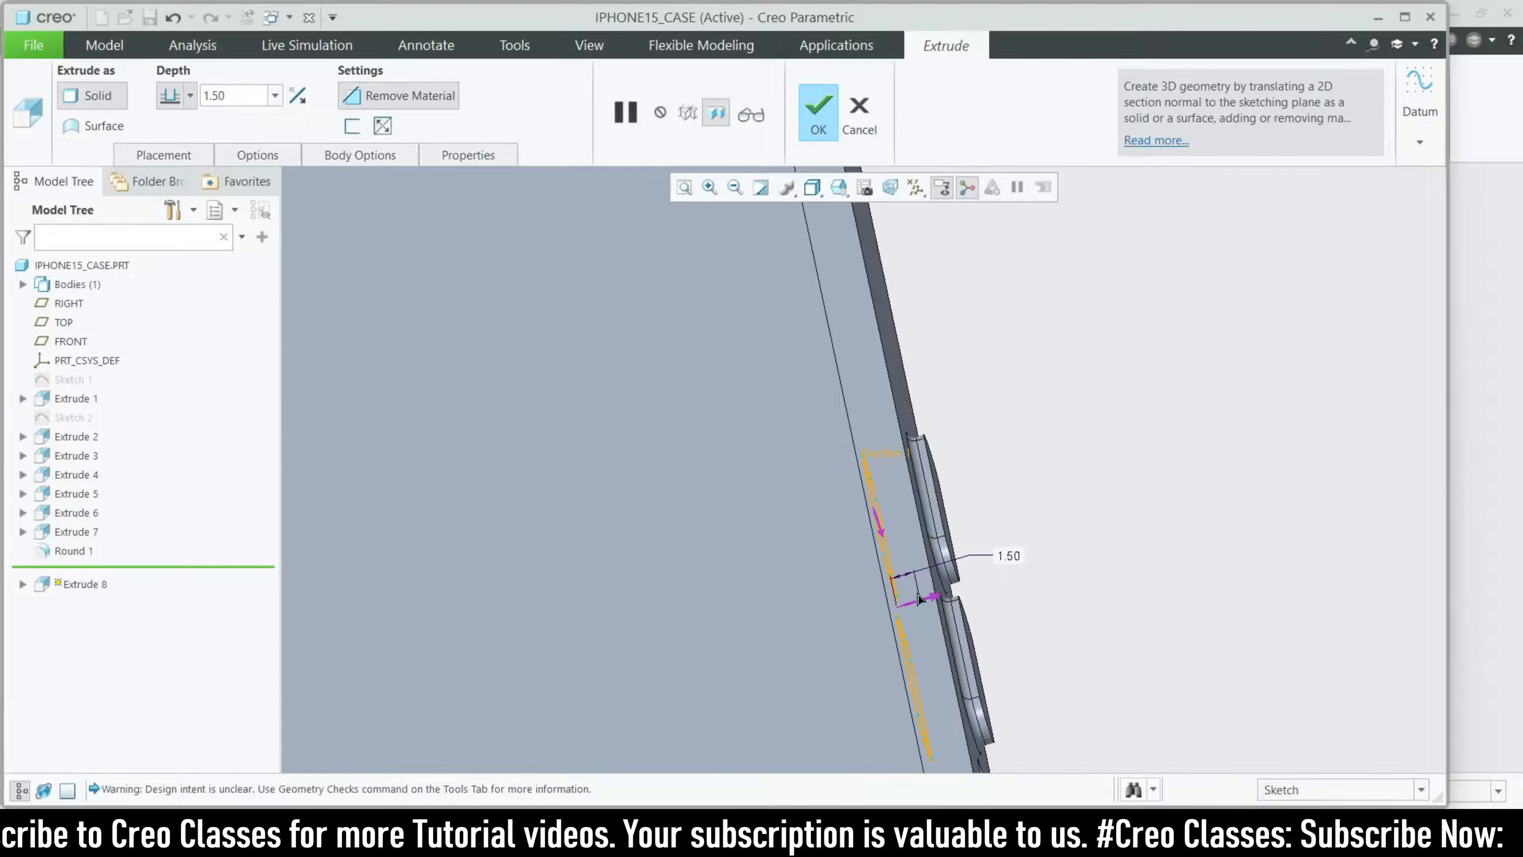
middle_drag(917, 612, 595, 341)
middle_click(595, 340)
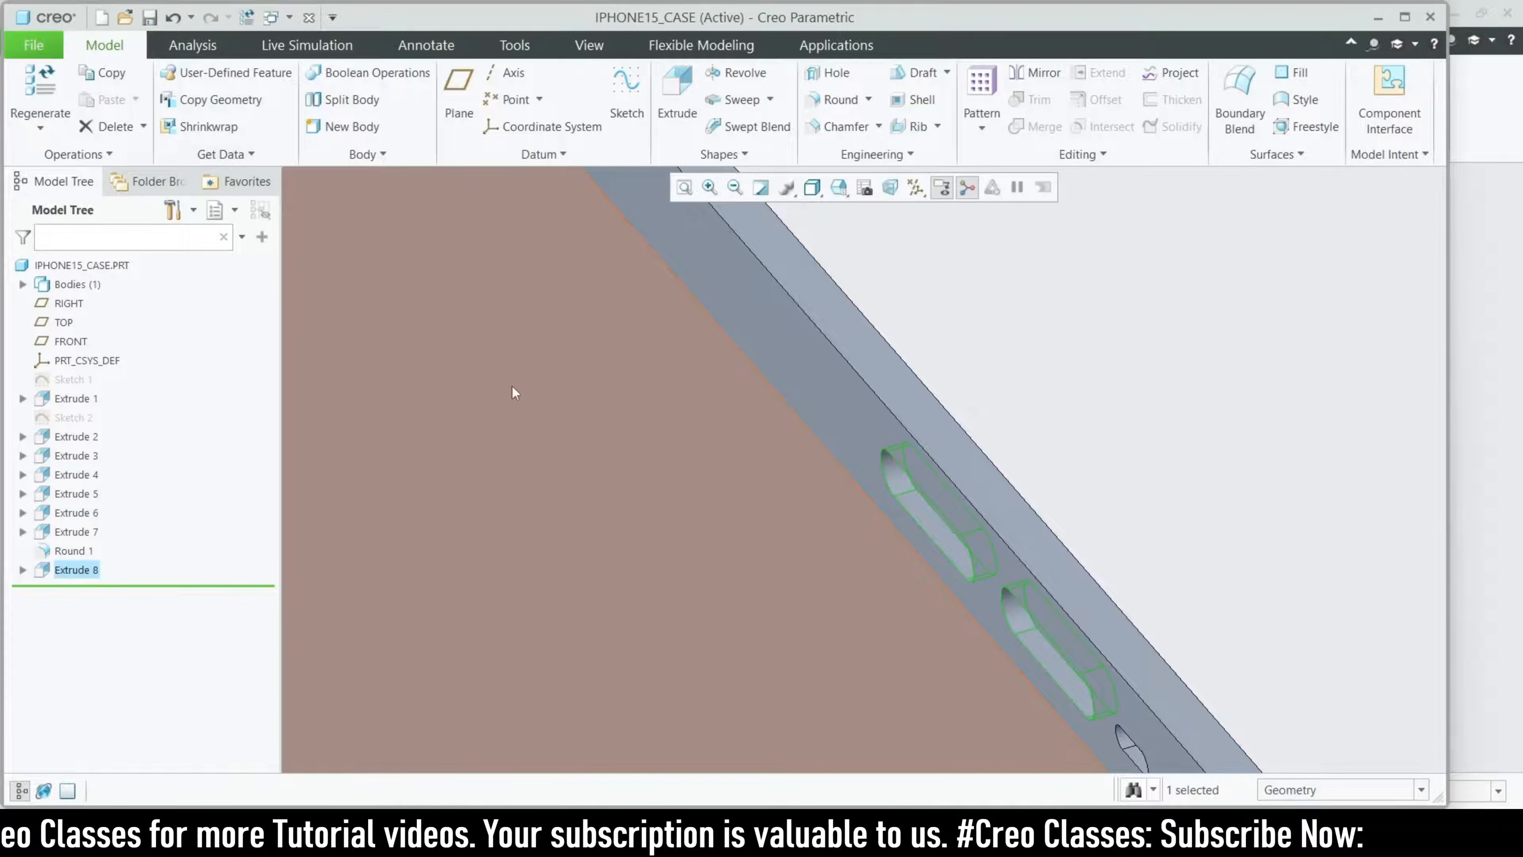
- Redefine the volume-button cut Extrude 8 with a depth of 2.00
click(96, 571)
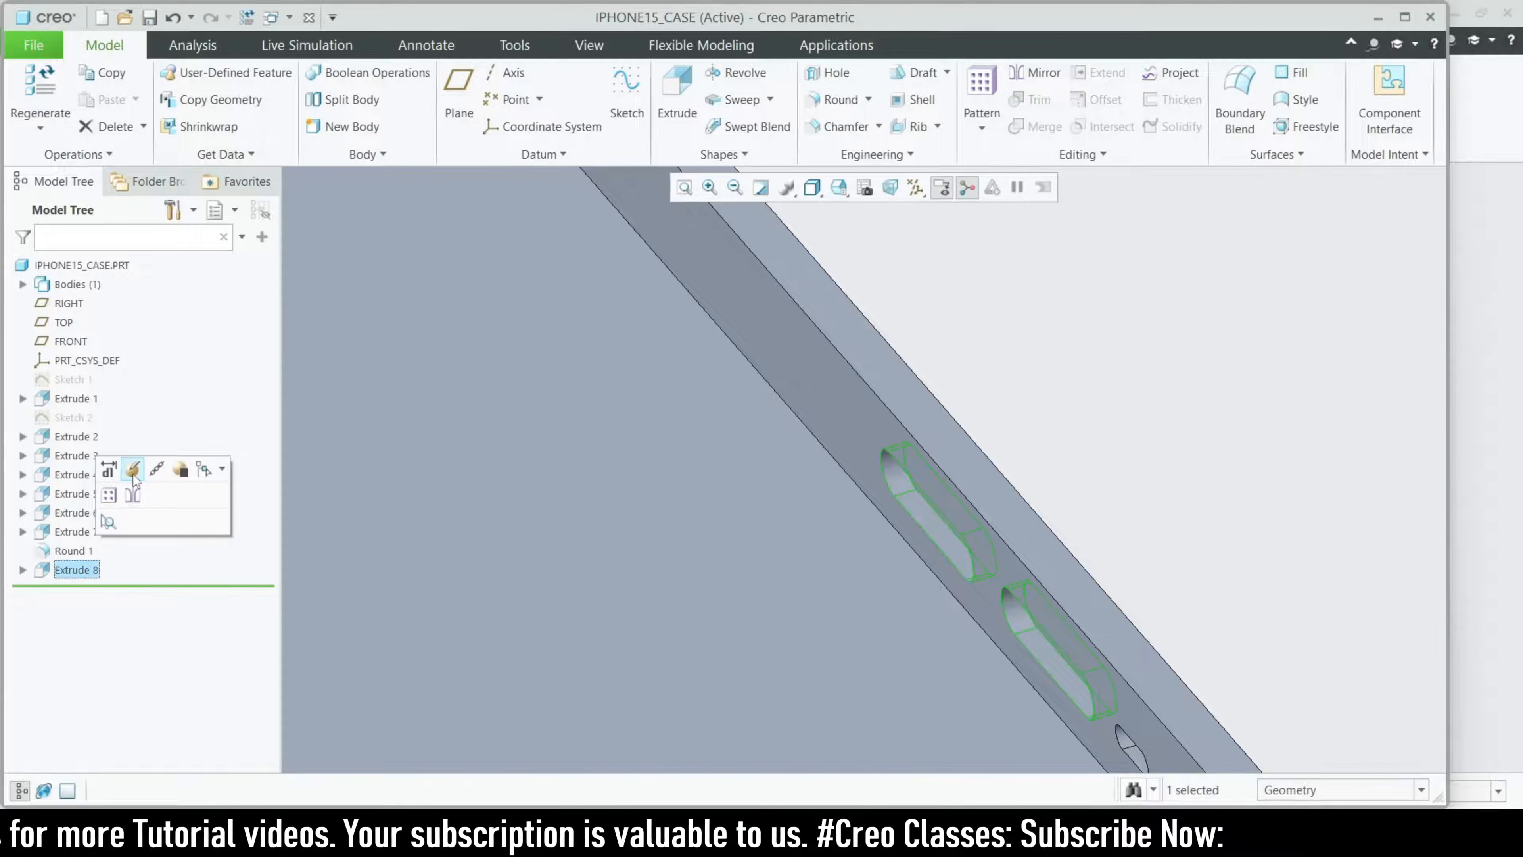
click(133, 474)
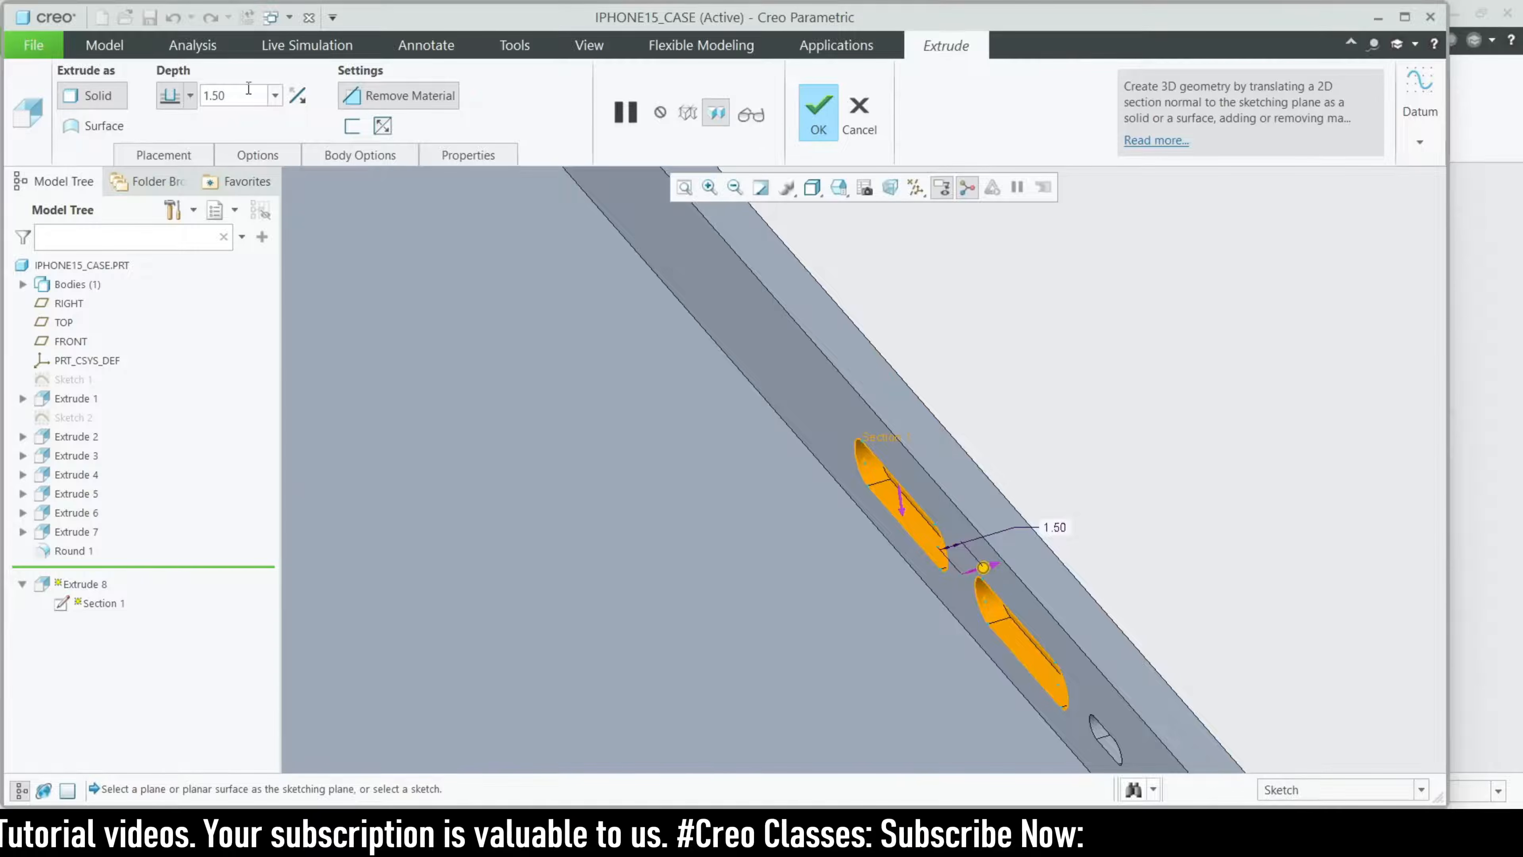
text(2)
key(Return)
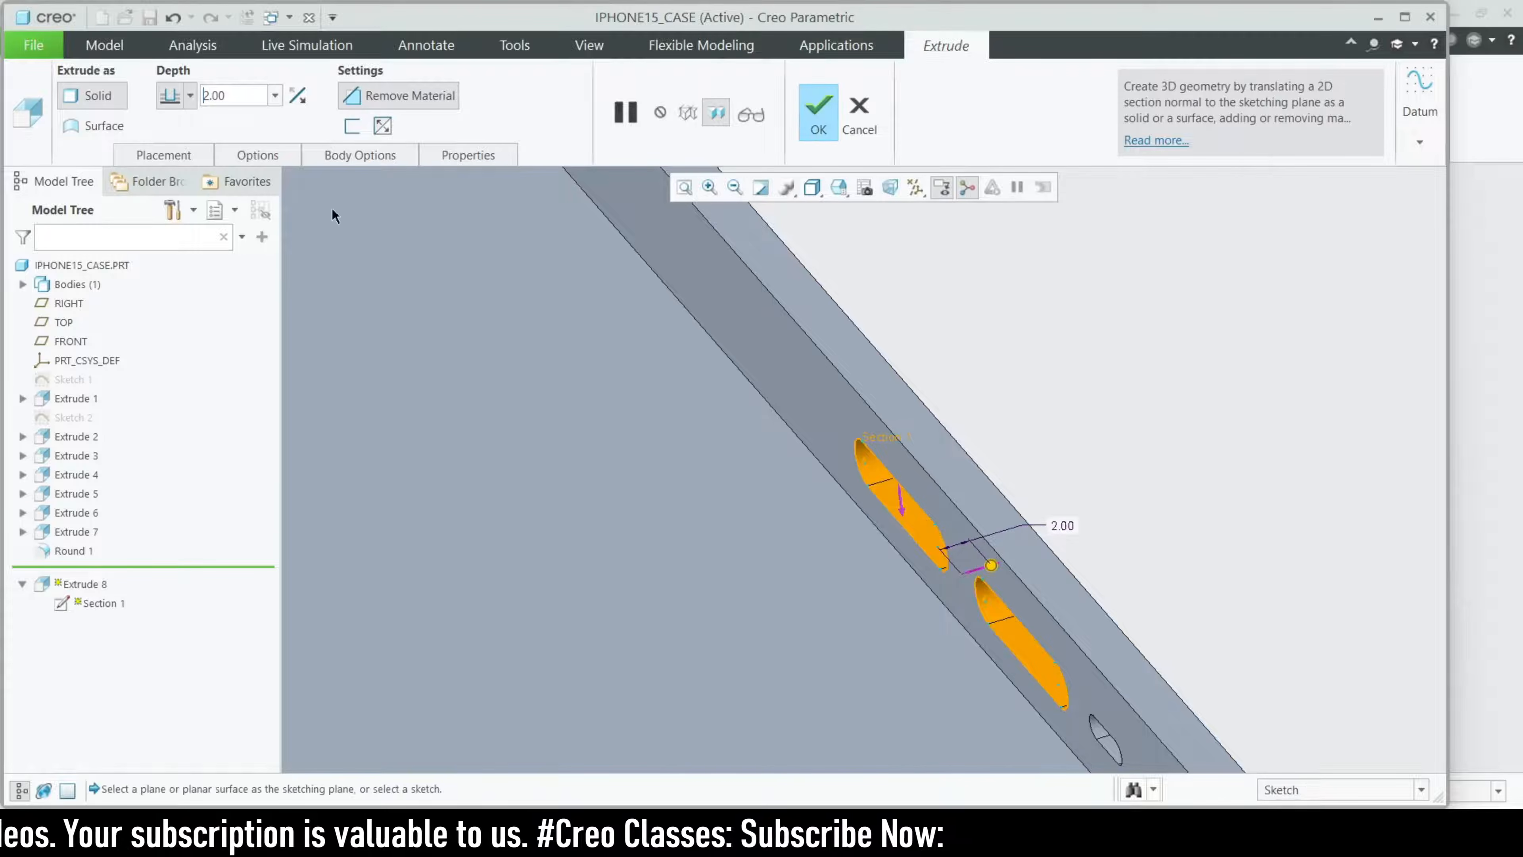
middle_drag(590, 504, 612, 472)
scroll(694, 448, up, 5)
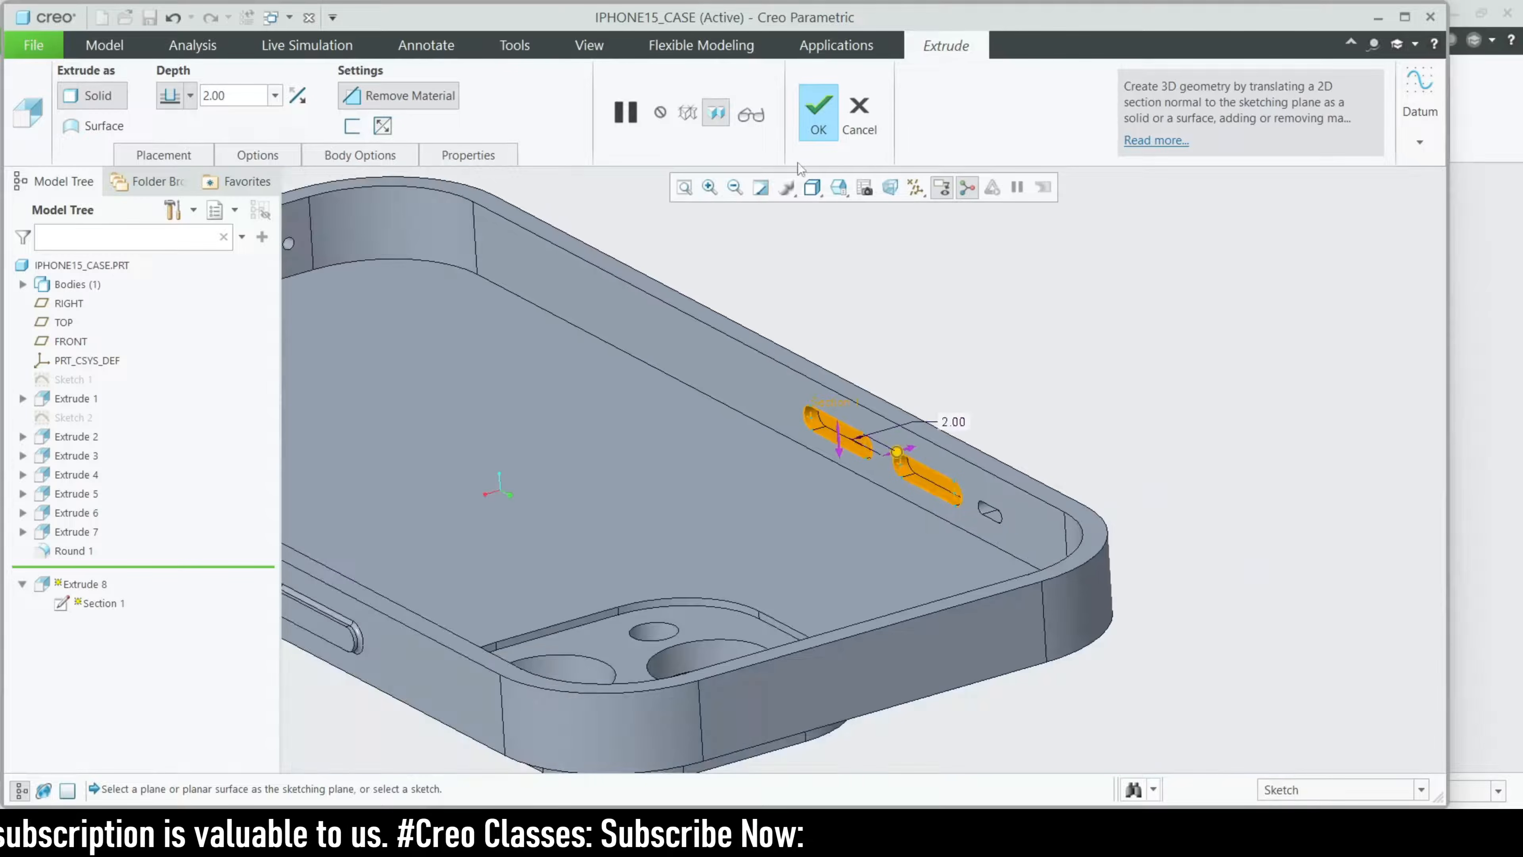
click(817, 117)
click(1037, 366)
scroll(1289, 418, up, 3)
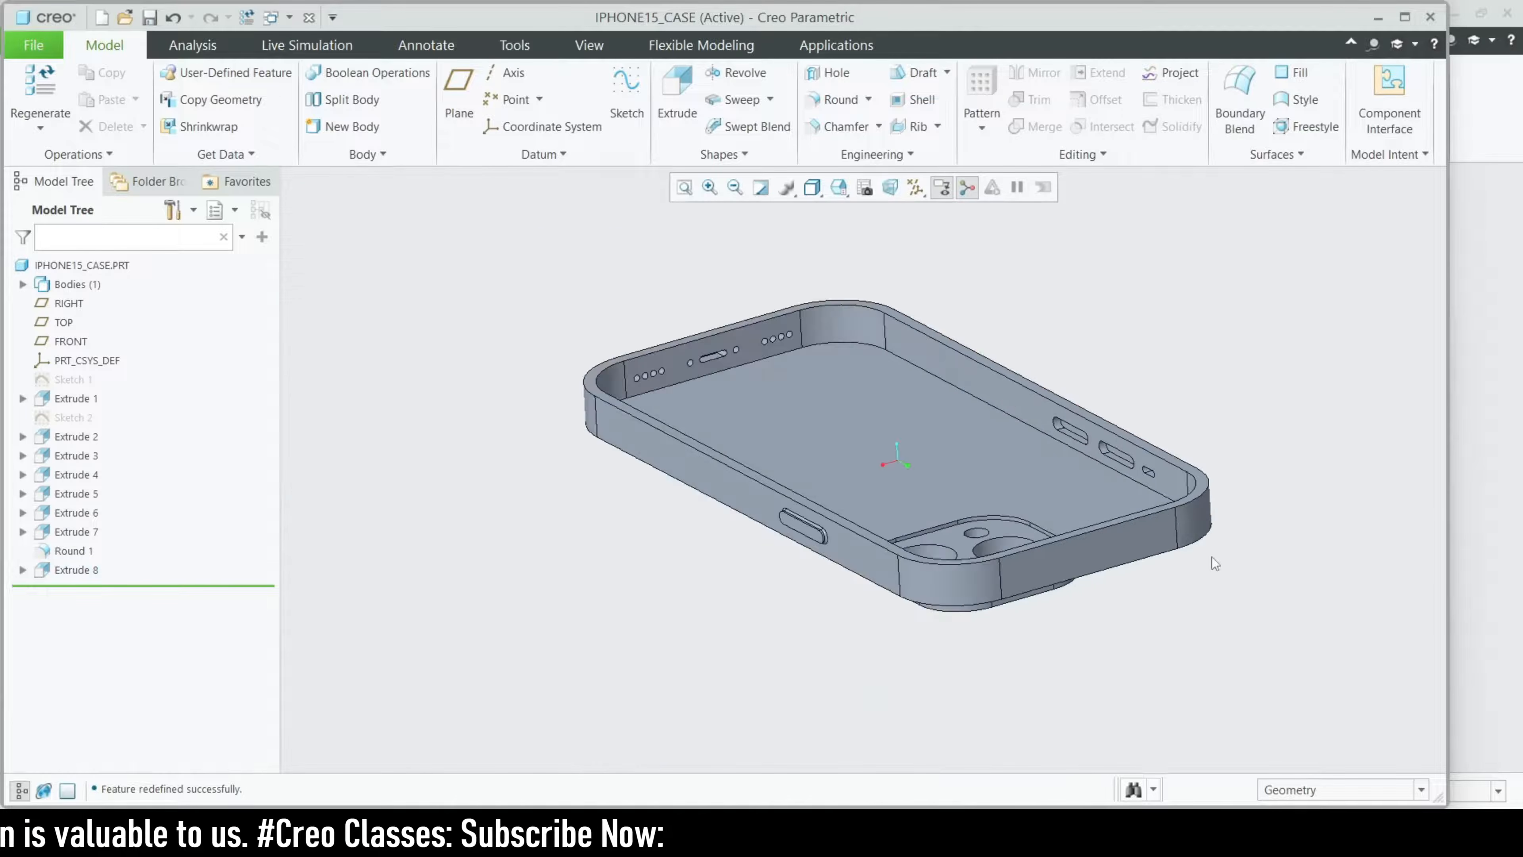
- Start an extrusion sketch on the inner long side wall opposite the volume buttons, and show the power button outside
middle_drag(1211, 557, 1110, 596)
middle_drag(778, 530, 744, 494)
scroll(743, 494, down, 2)
scroll(690, 467, down, 2)
click(690, 467)
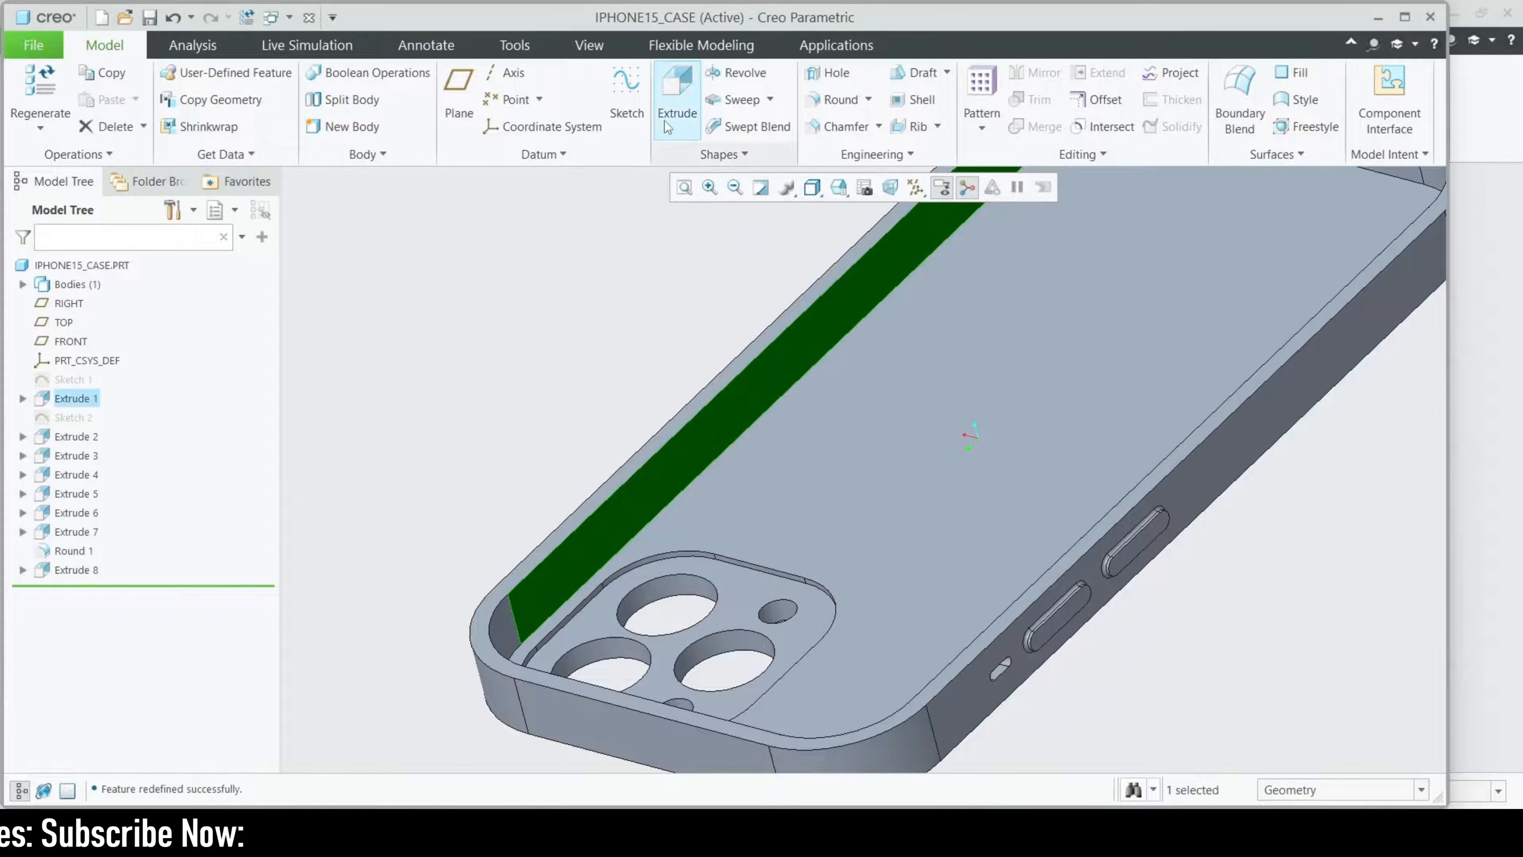
click(663, 108)
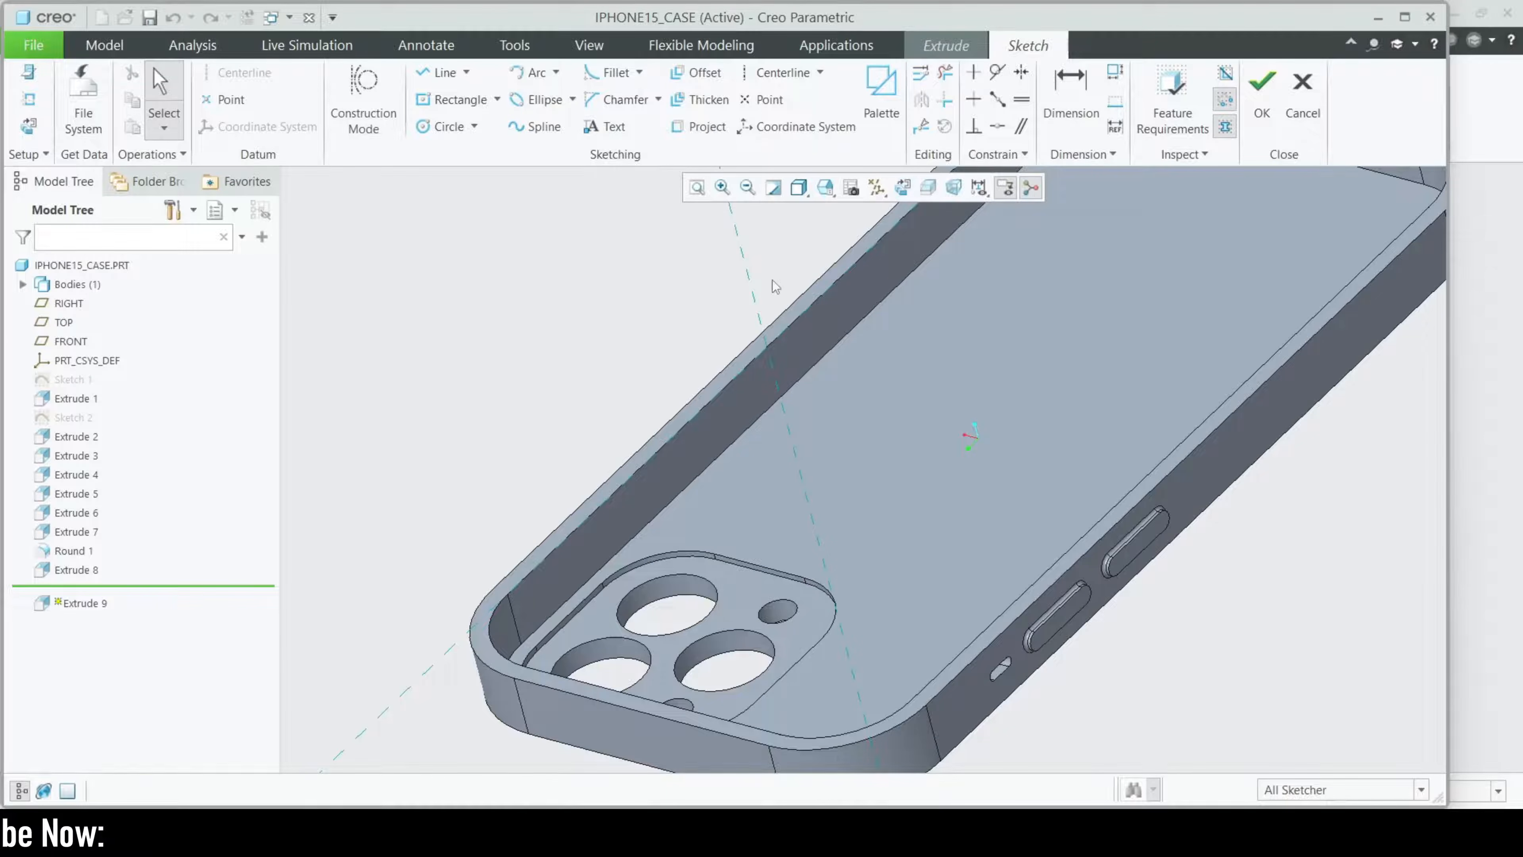
middle_drag(776, 287, 910, 506)
scroll(910, 506, down, 3)
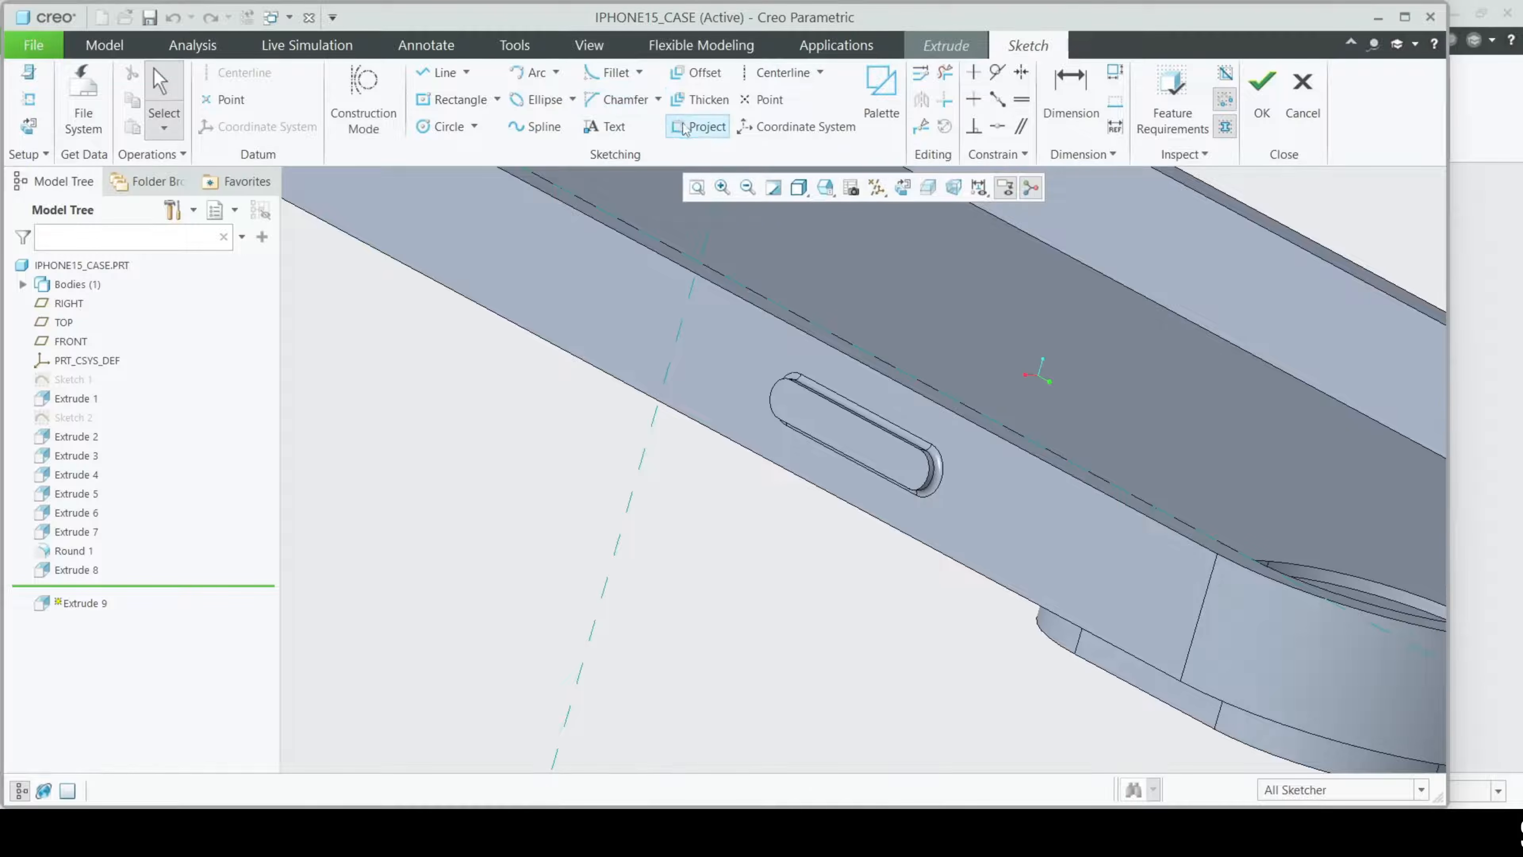
- Project the power button's two straight edges and both end arcs into the sketch, and finish the sketch
click(683, 127)
scroll(943, 462, down, 2)
click(804, 411)
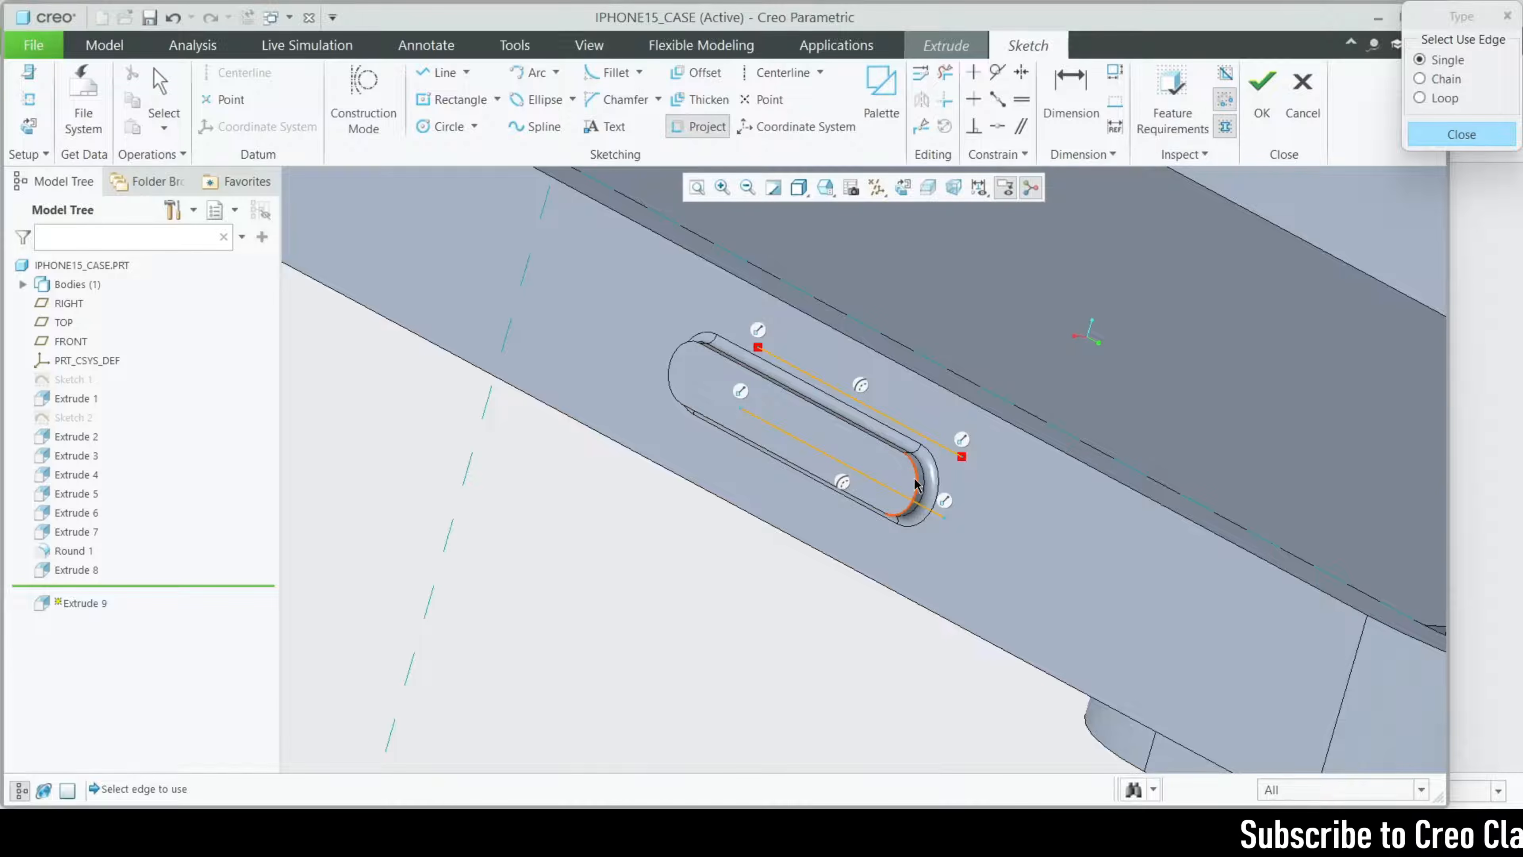
click(674, 360)
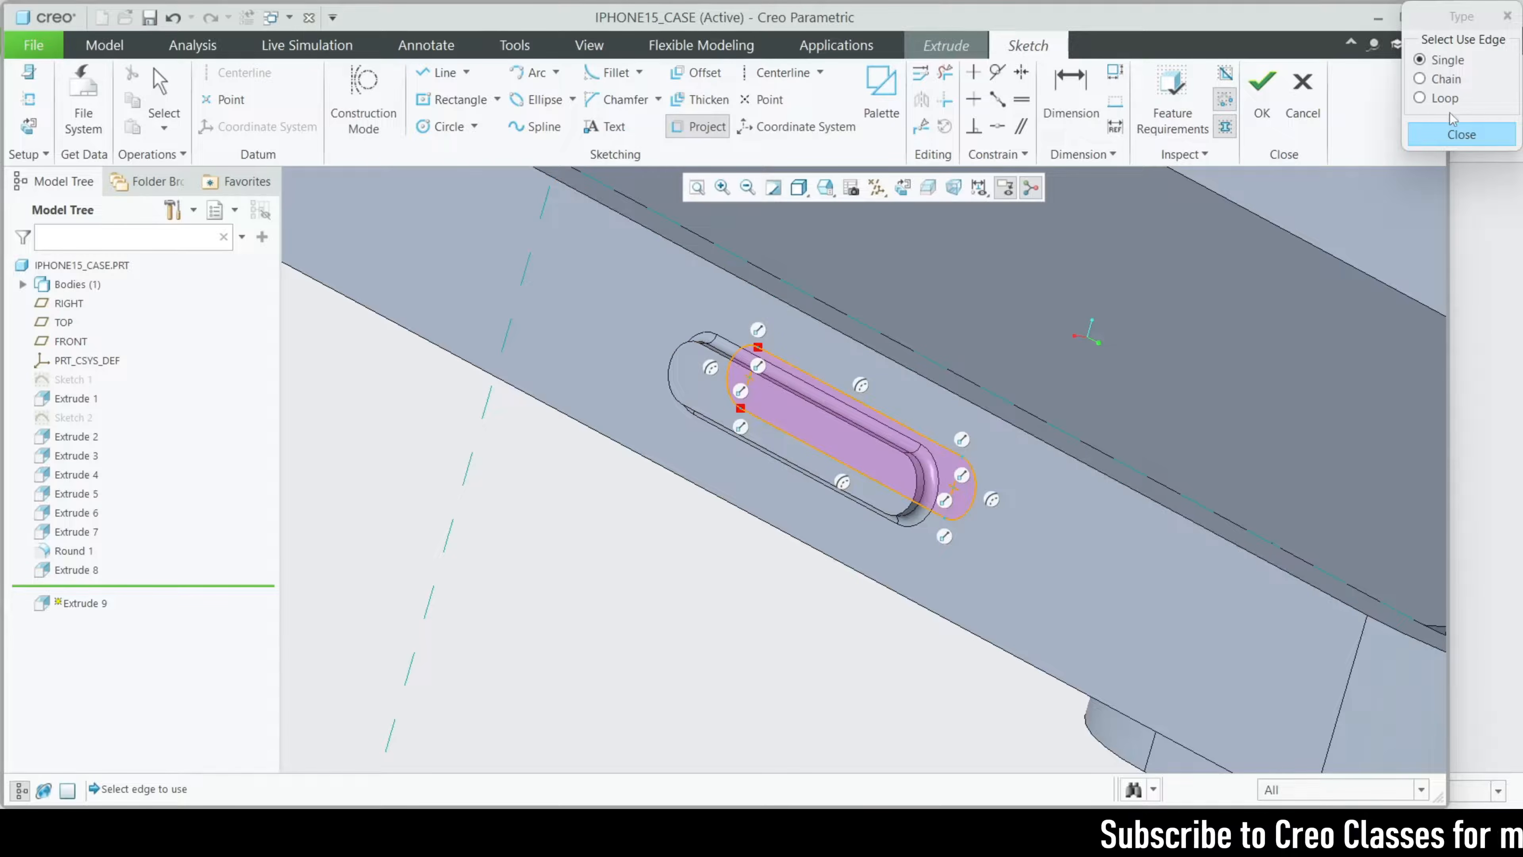
click(1461, 135)
click(1261, 96)
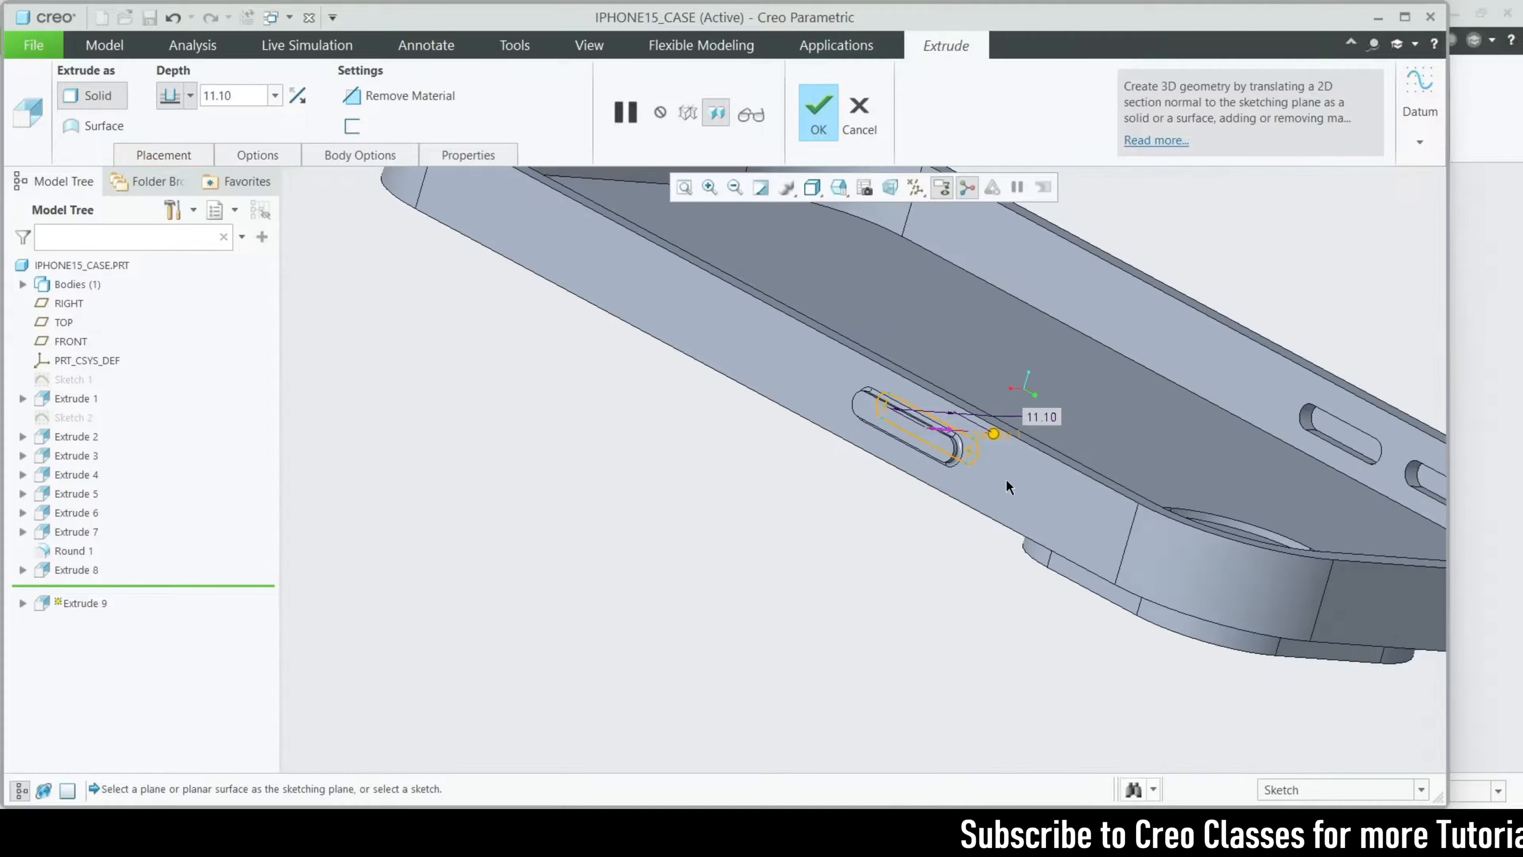
- Extrude the power-button outline outward as a shallow material-removing cut into the side wall
middle_drag(840, 456, 925, 504)
scroll(466, 195, down, 3)
click(427, 97)
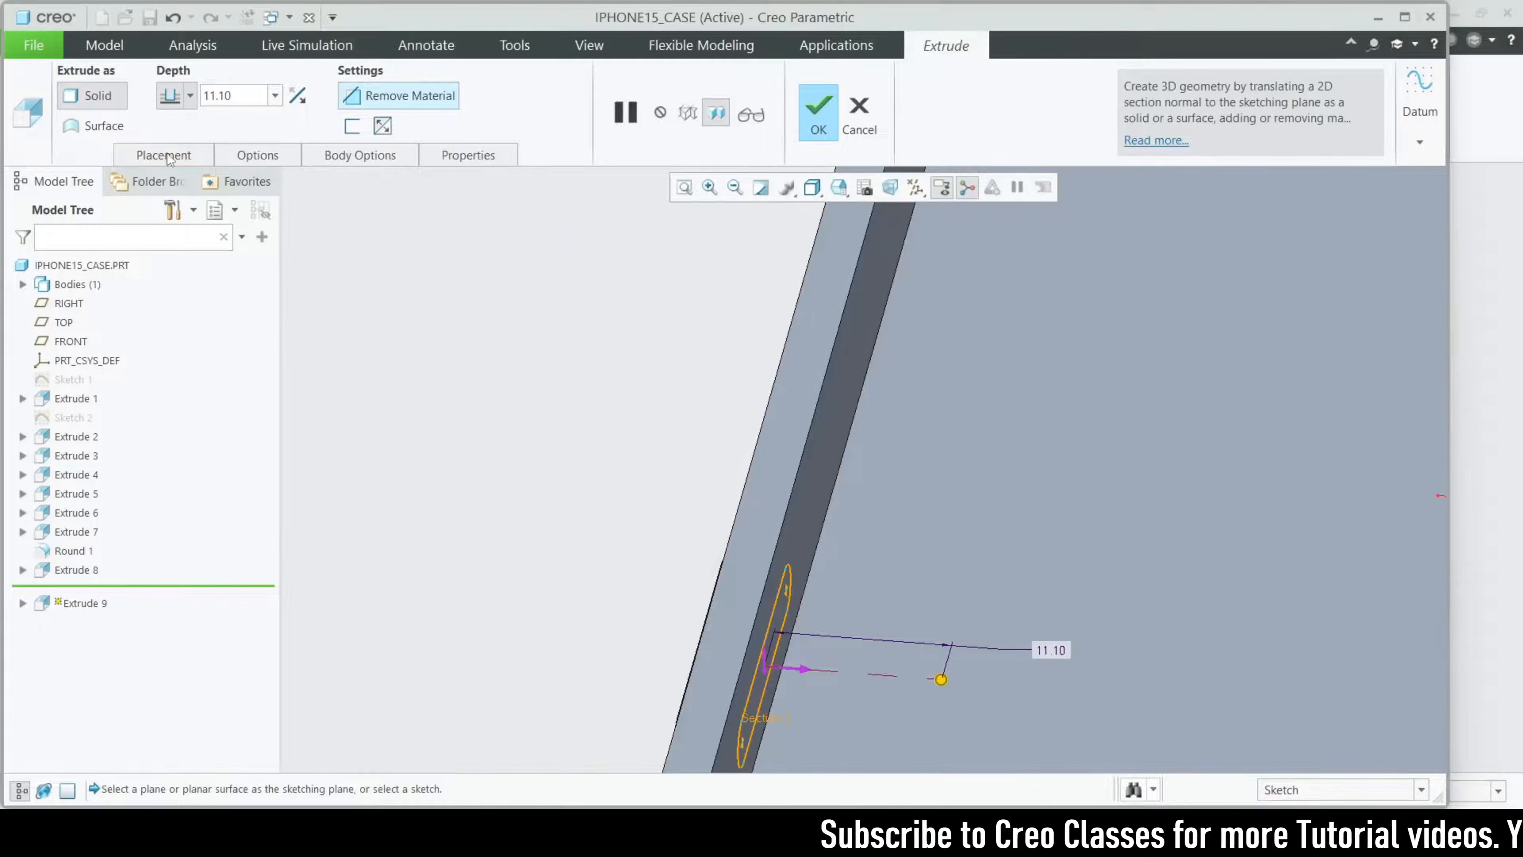
click(297, 96)
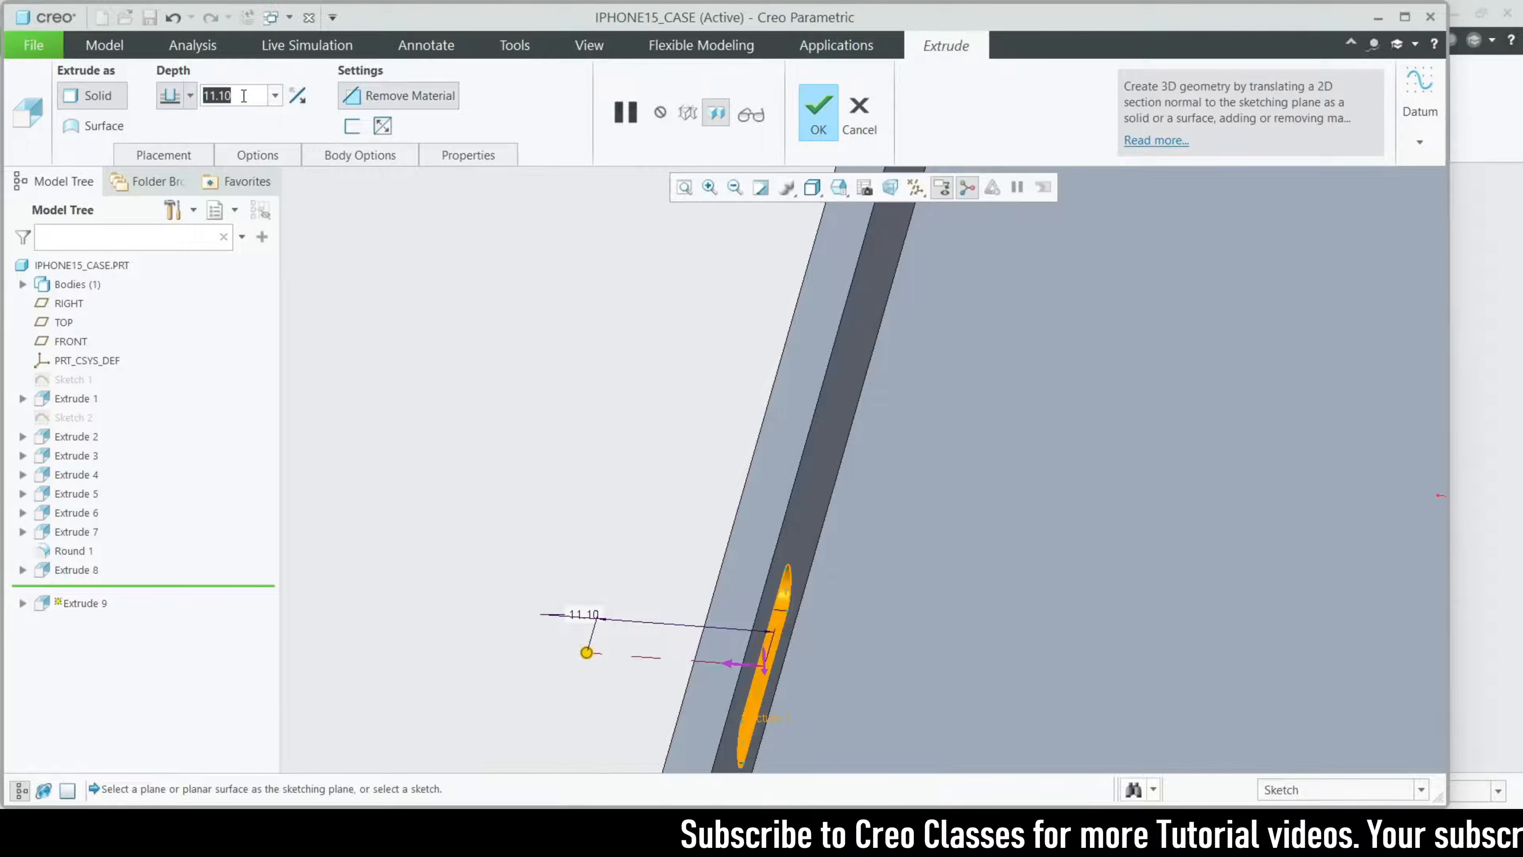
key(Return)
scroll(694, 408, up, 2)
middle_drag(758, 540, 834, 390)
click(809, 132)
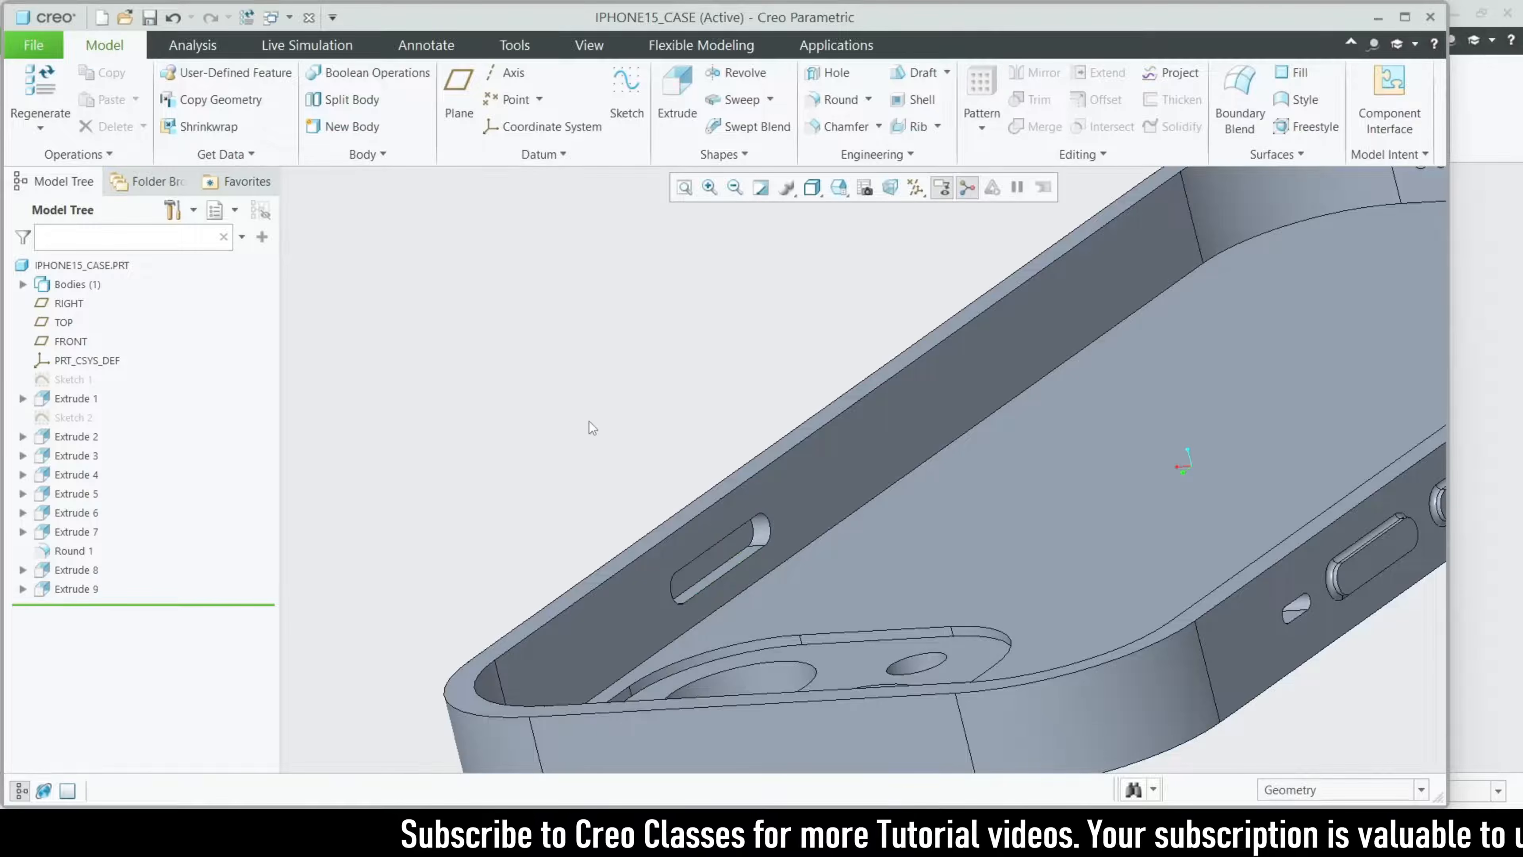
- Save the case part, return to the IPHONE_WITH_CASE assembly and regenerate it
key(ctrl+d)
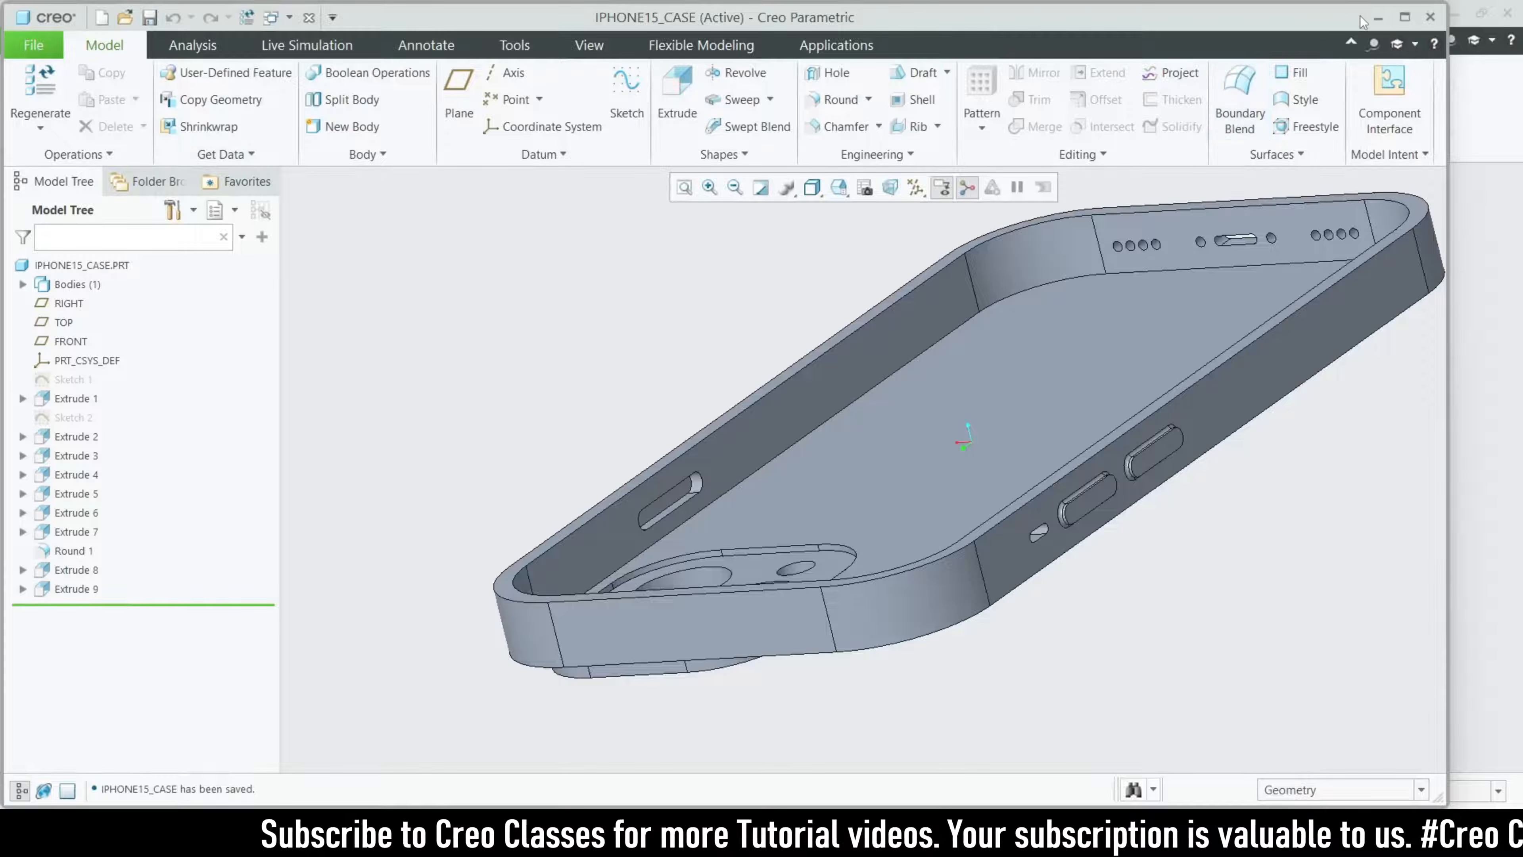
click(1375, 16)
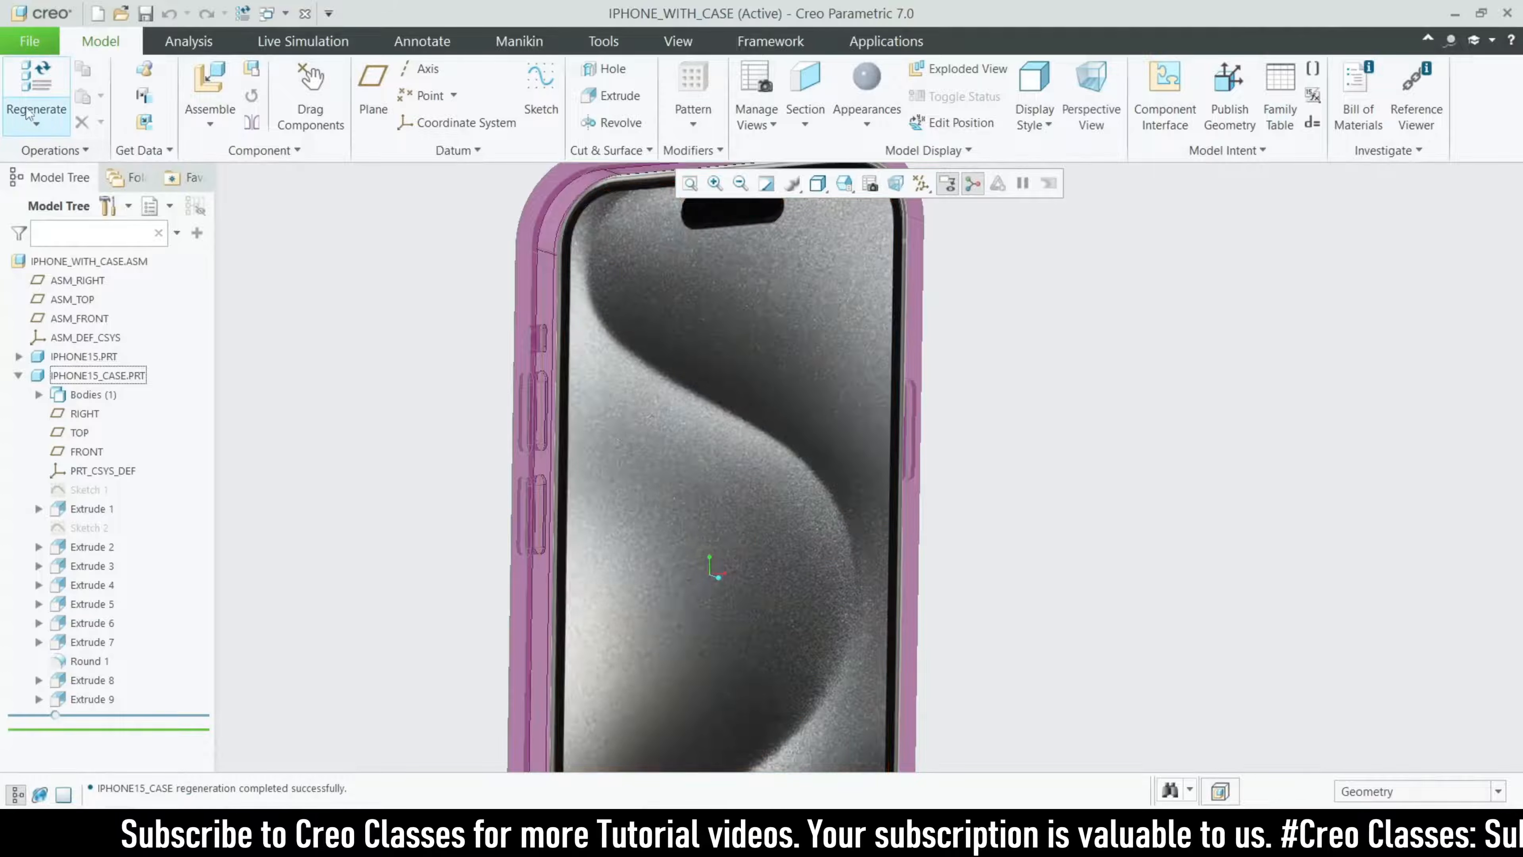
click(43, 98)
scroll(839, 429, up, 3)
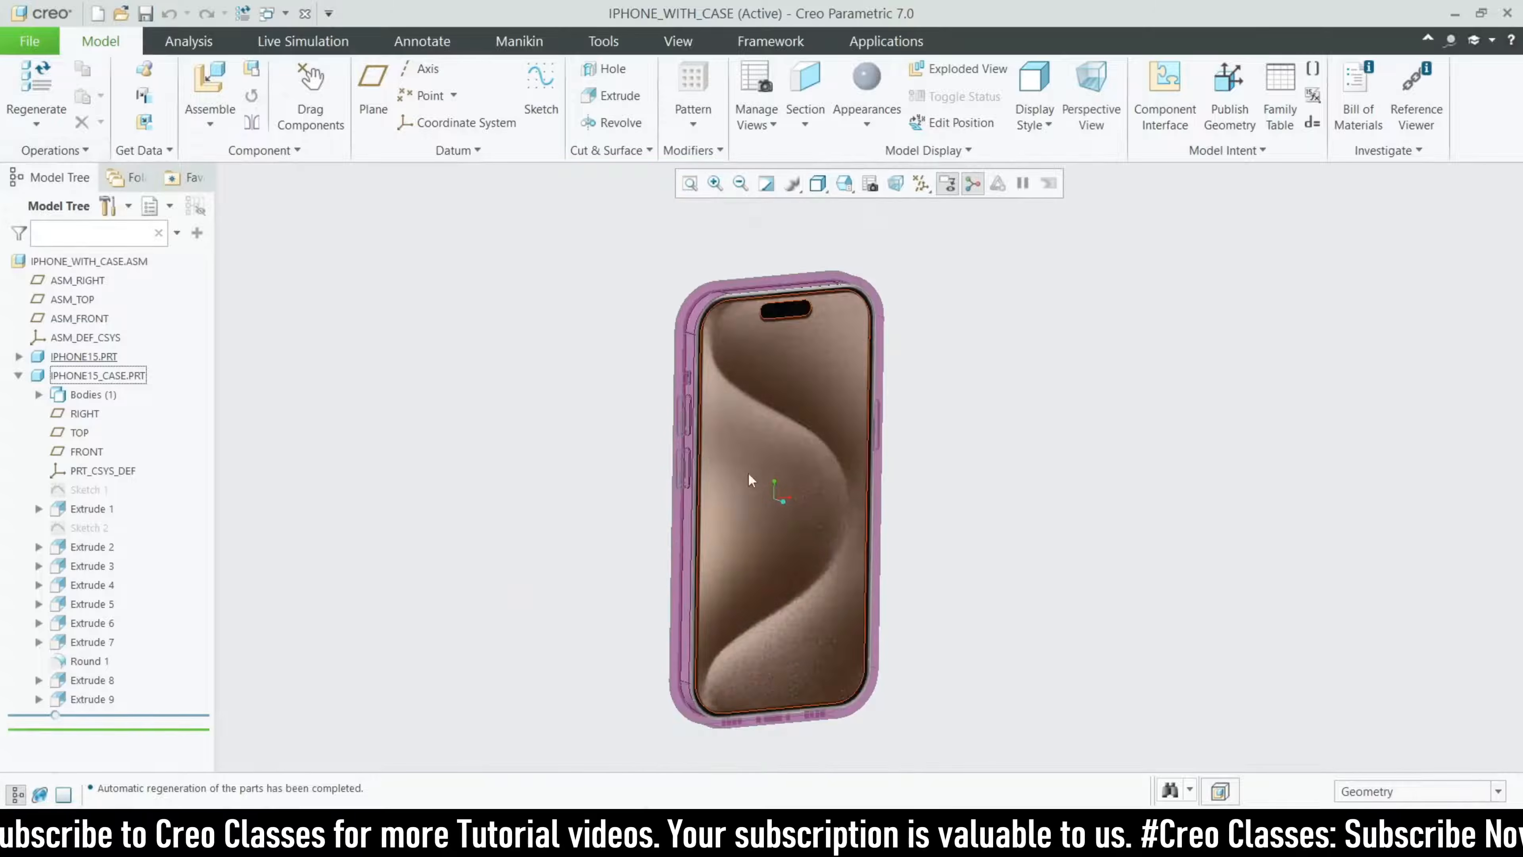
- Examine the hollowed side-button recesses from the front and back, then the case's camera opening and opposite side
scroll(713, 474, down, 3)
middle_drag(802, 479, 863, 443)
scroll(806, 411, down, 5)
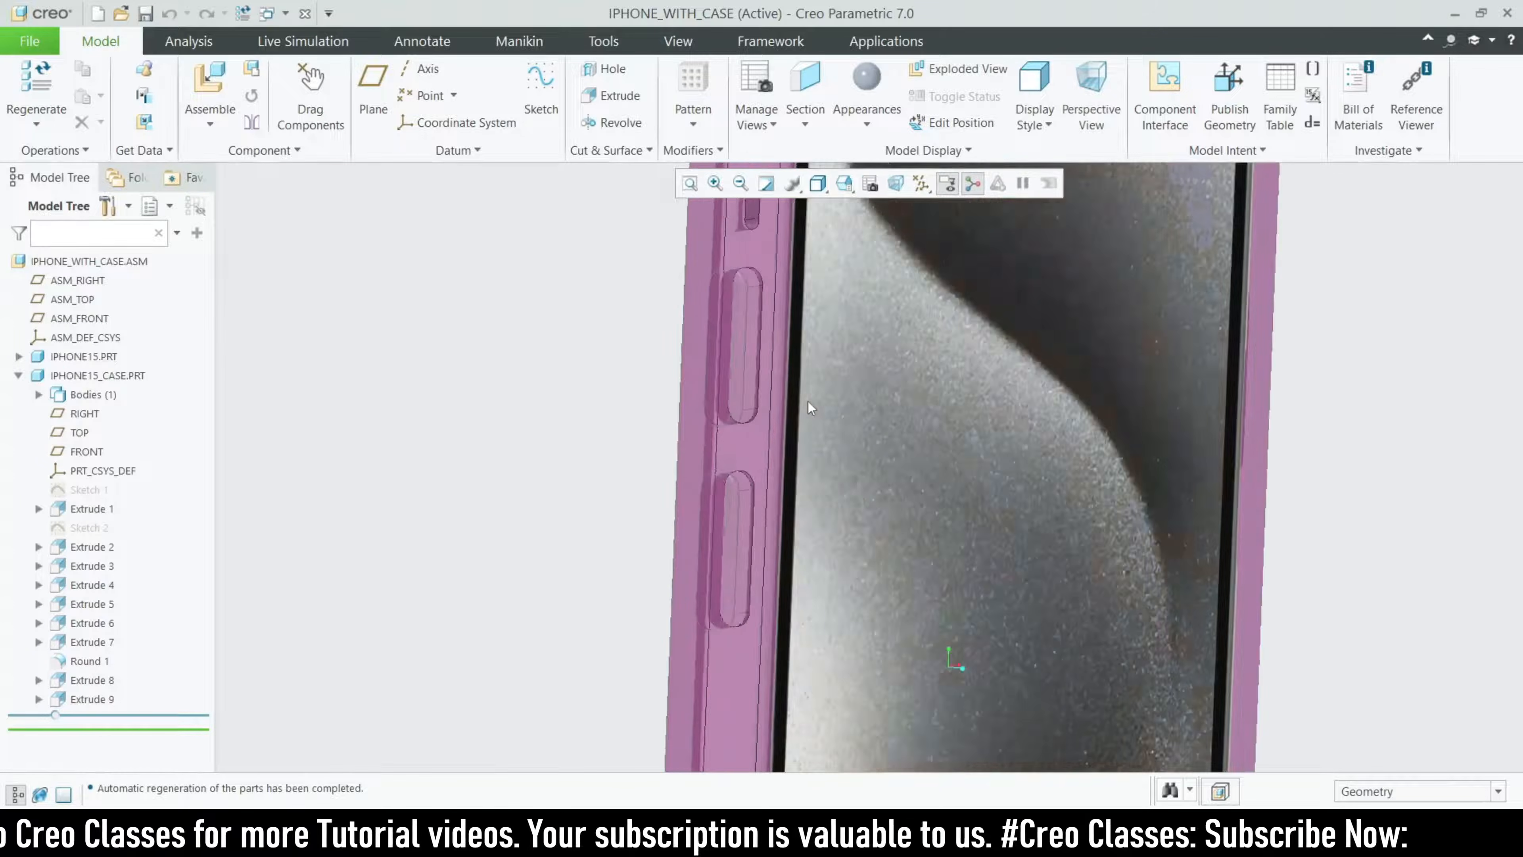
scroll(715, 487, up, 2)
scroll(734, 405, down, 2)
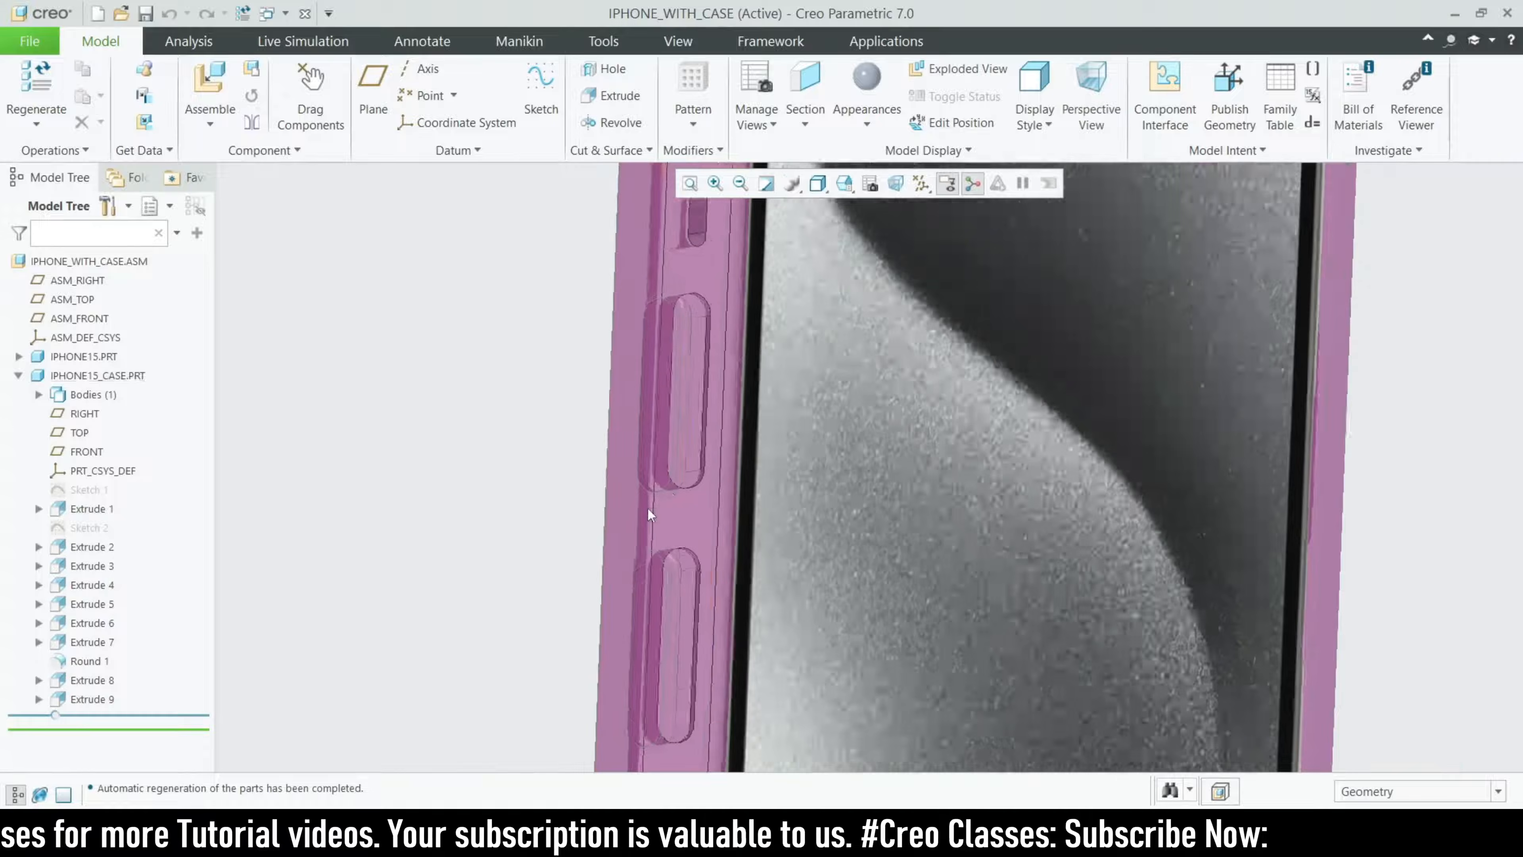
scroll(649, 510, up, 2)
middle_drag(846, 469, 802, 517)
scroll(776, 501, up, 2)
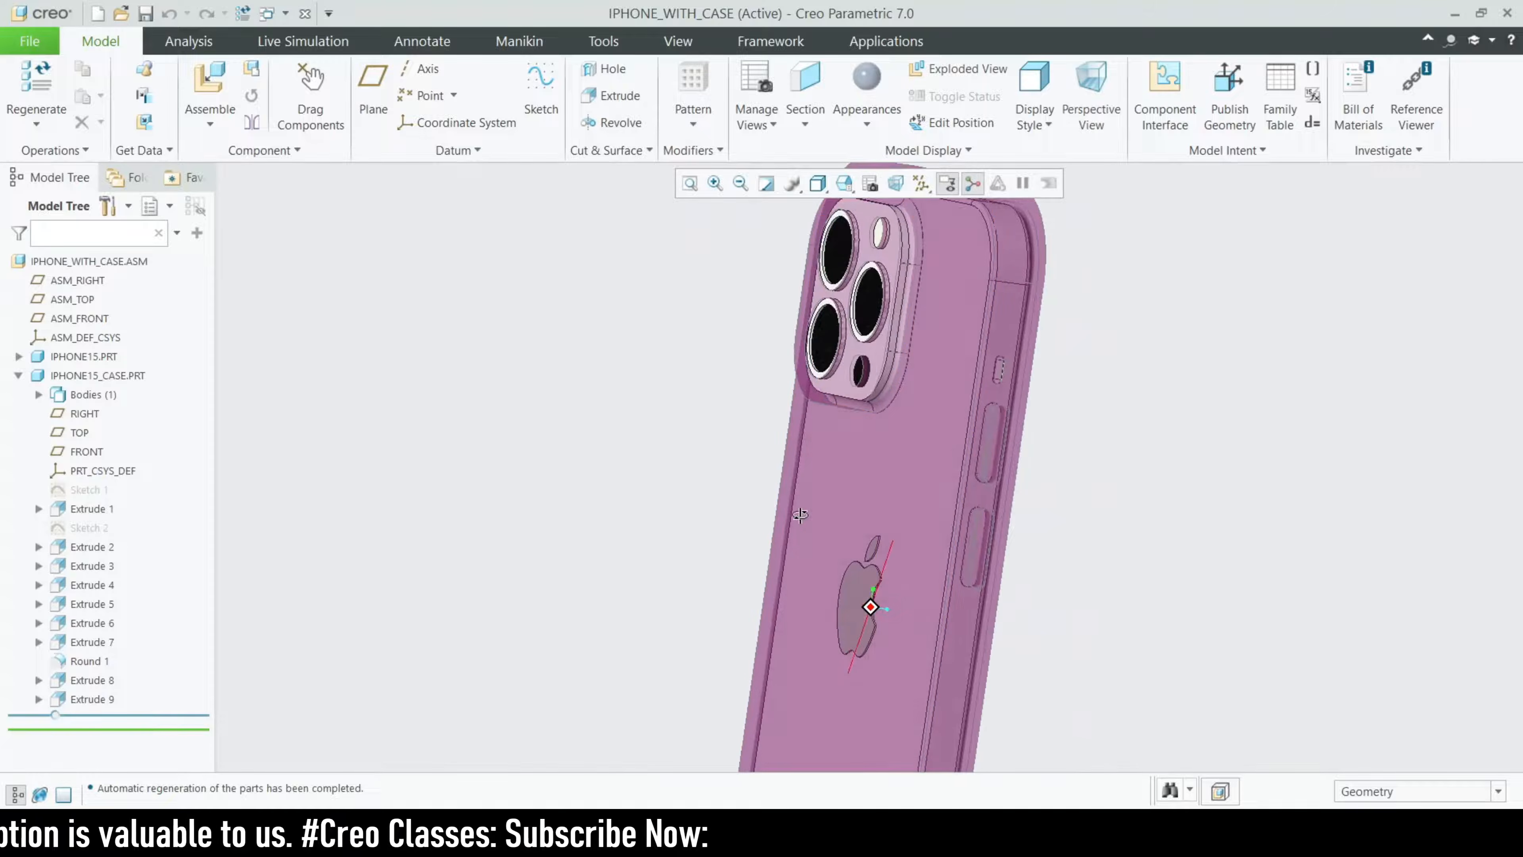
scroll(855, 450, up, 3)
scroll(878, 425, down, 3)
scroll(928, 442, down, 5)
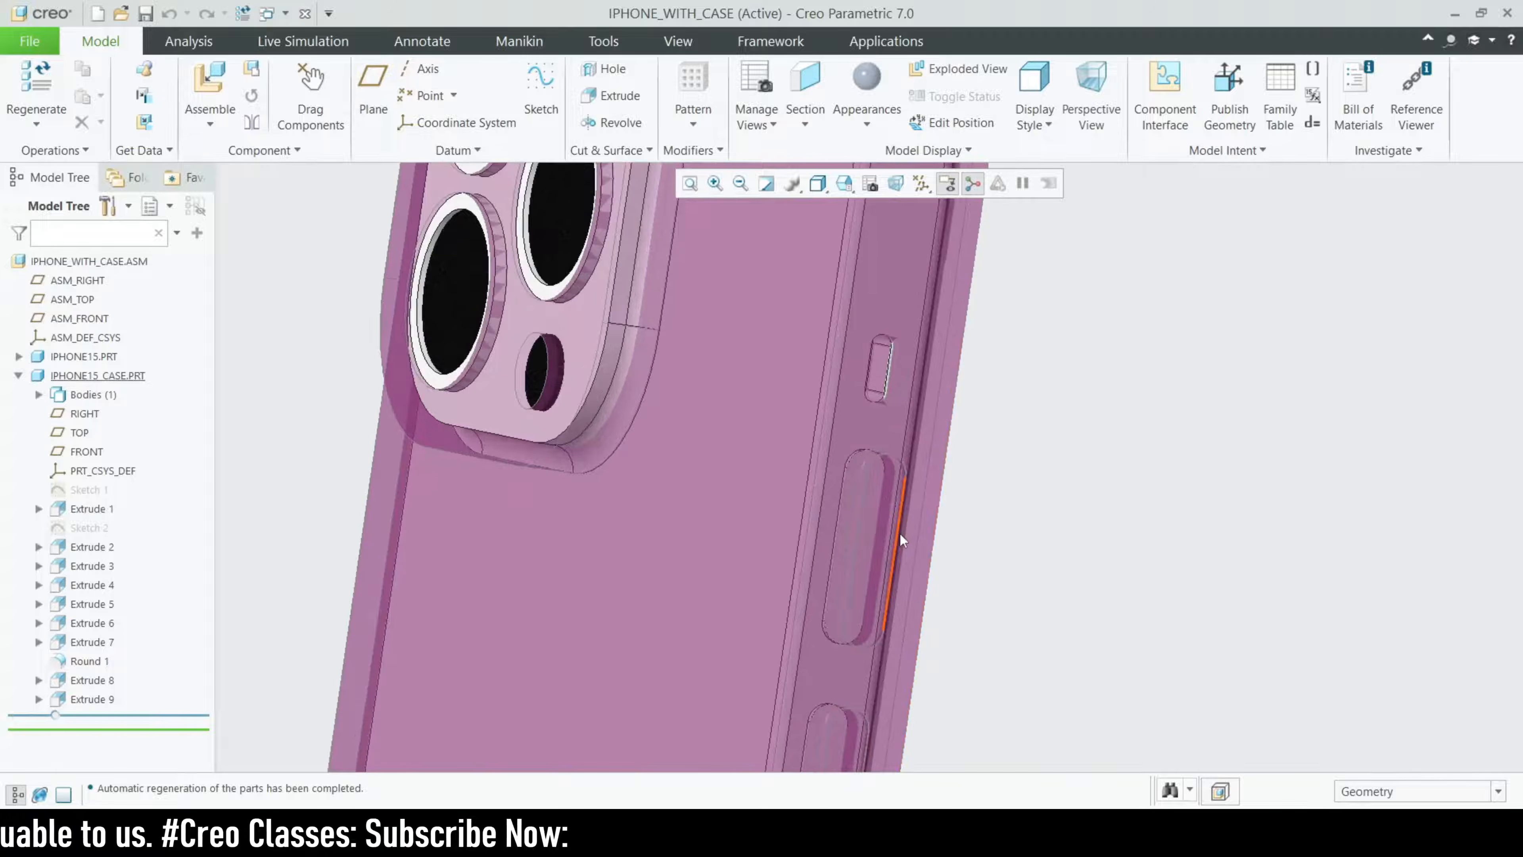
scroll(960, 493, up, 5)
middle_drag(948, 488, 1067, 609)
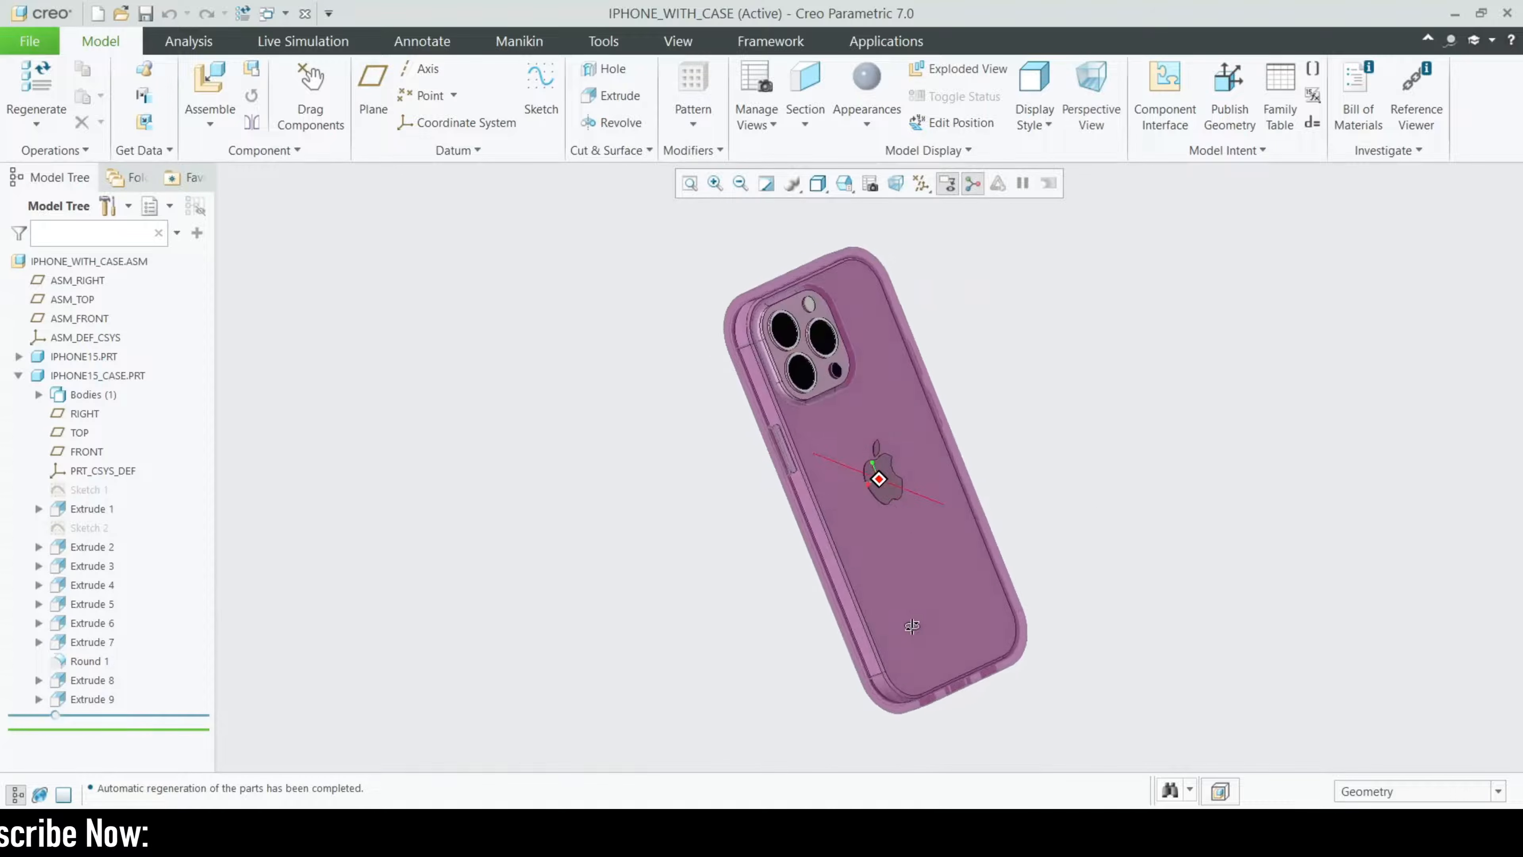
middle_drag(1069, 552, 1049, 594)
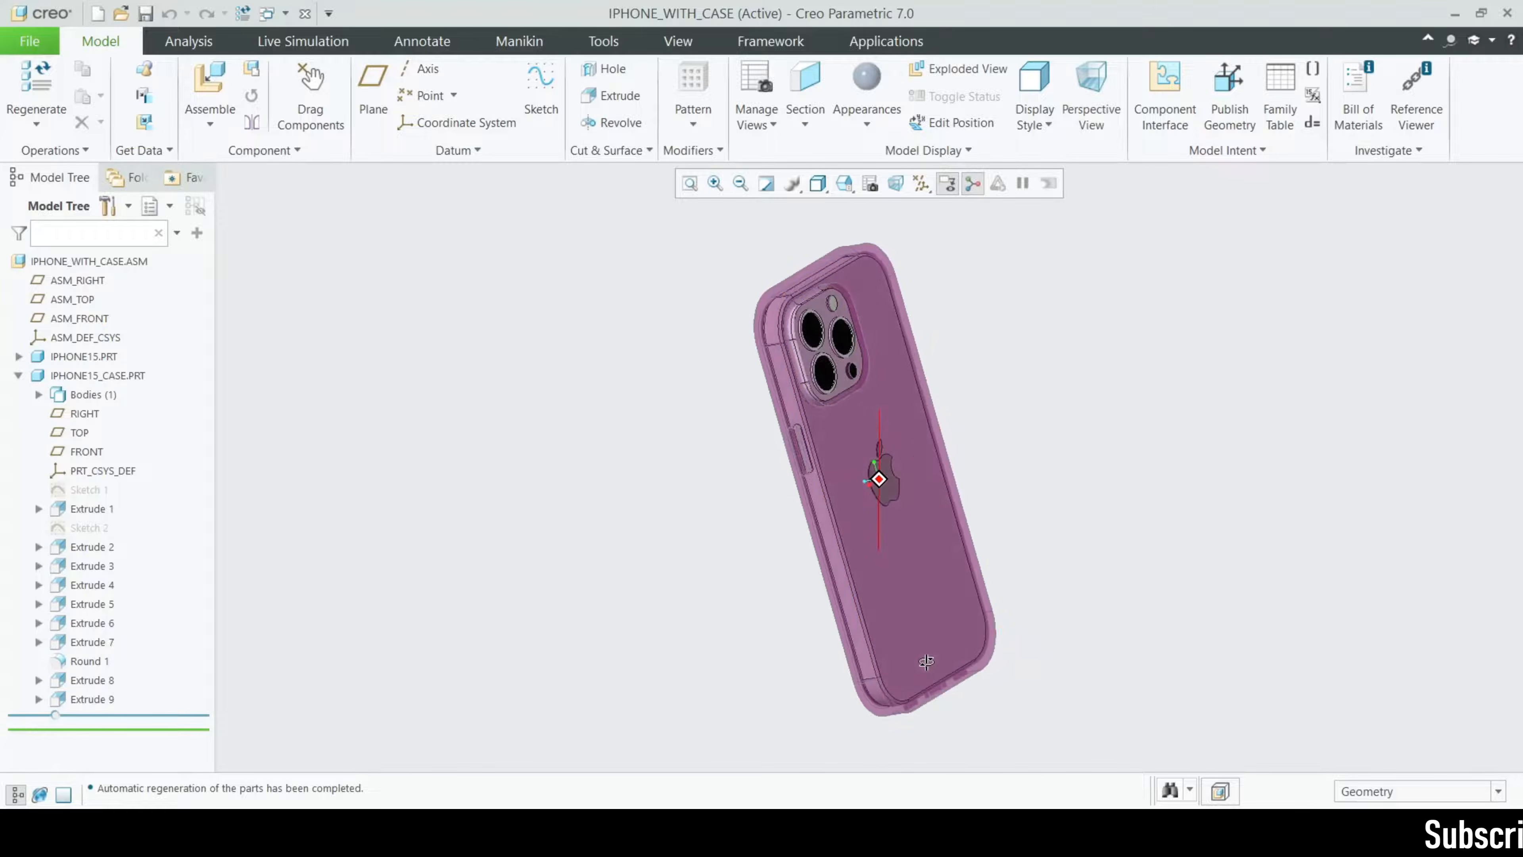
scroll(1018, 381, down, 3)
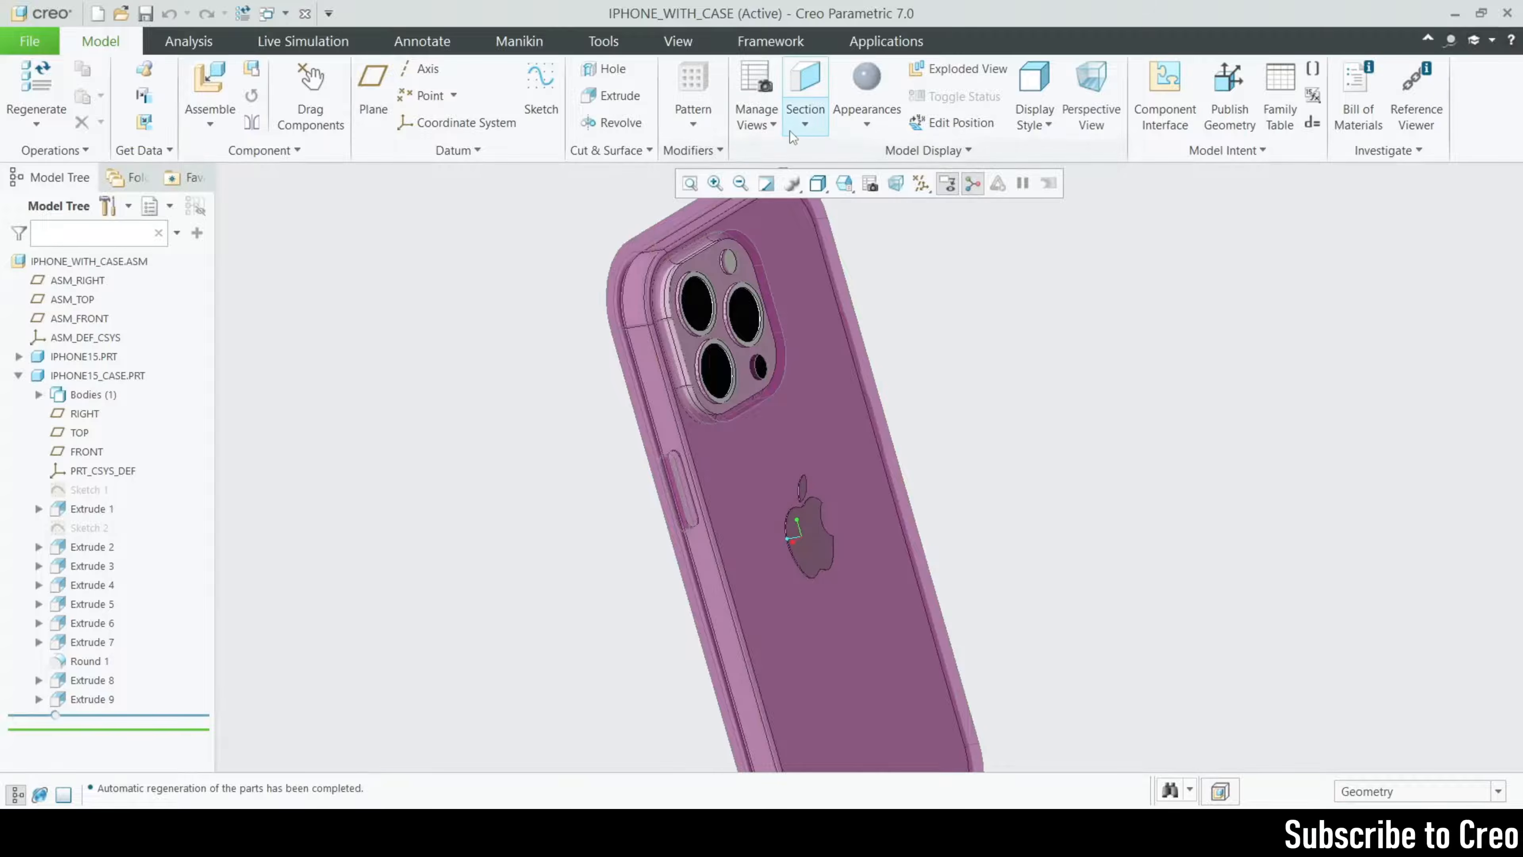
- Edit the ptc-glass appearance to a transparency of 0.00 and set the display style to Shading With Reflections
click(867, 117)
click(903, 372)
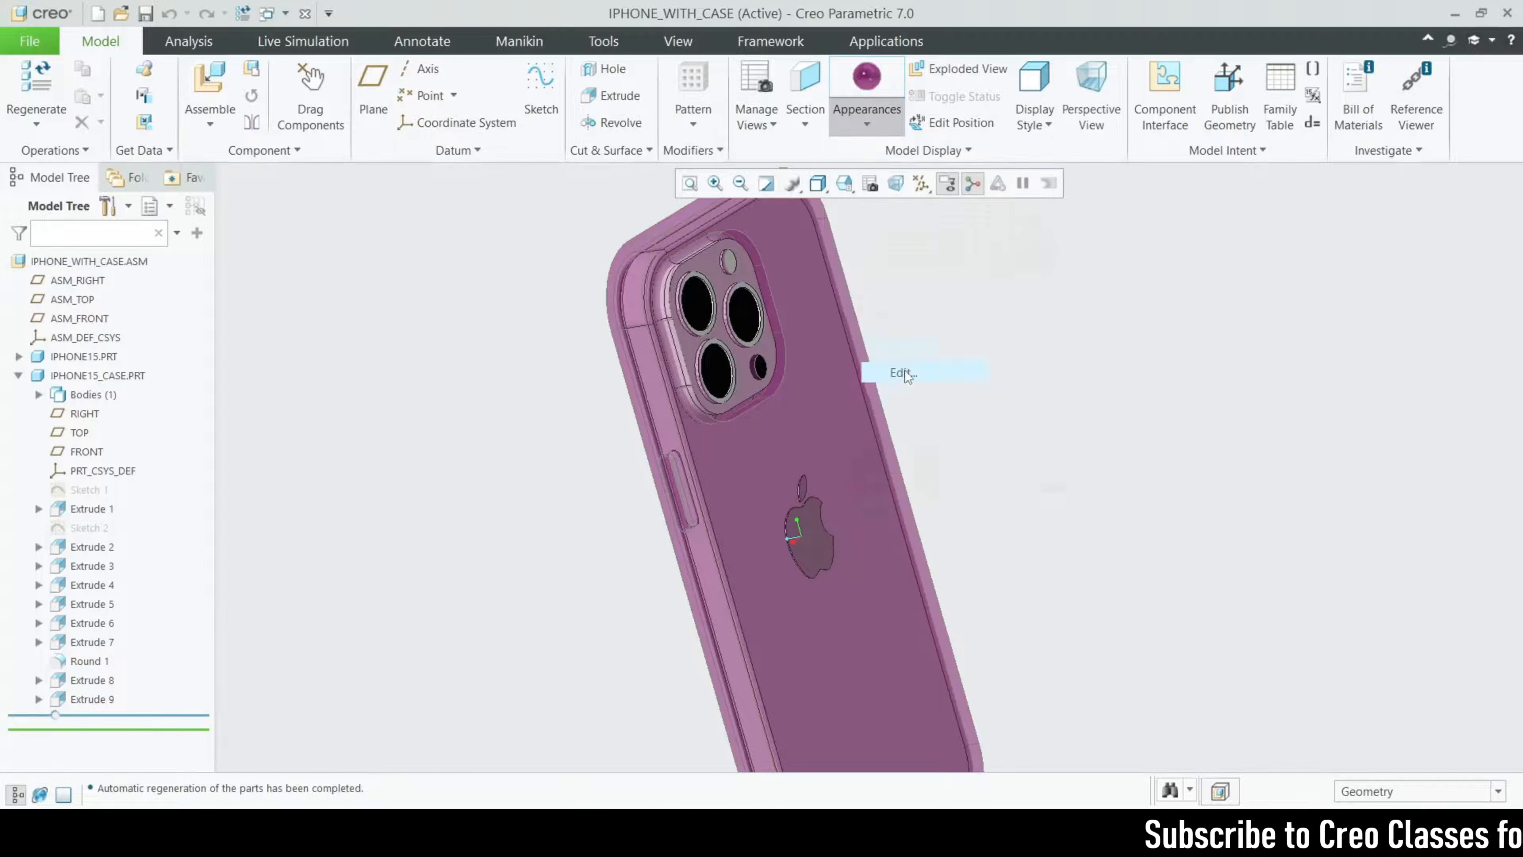
drag(188, 531, 73, 529)
scroll(967, 376, up, 3)
middle_drag(877, 560, 897, 324)
click(818, 183)
click(902, 207)
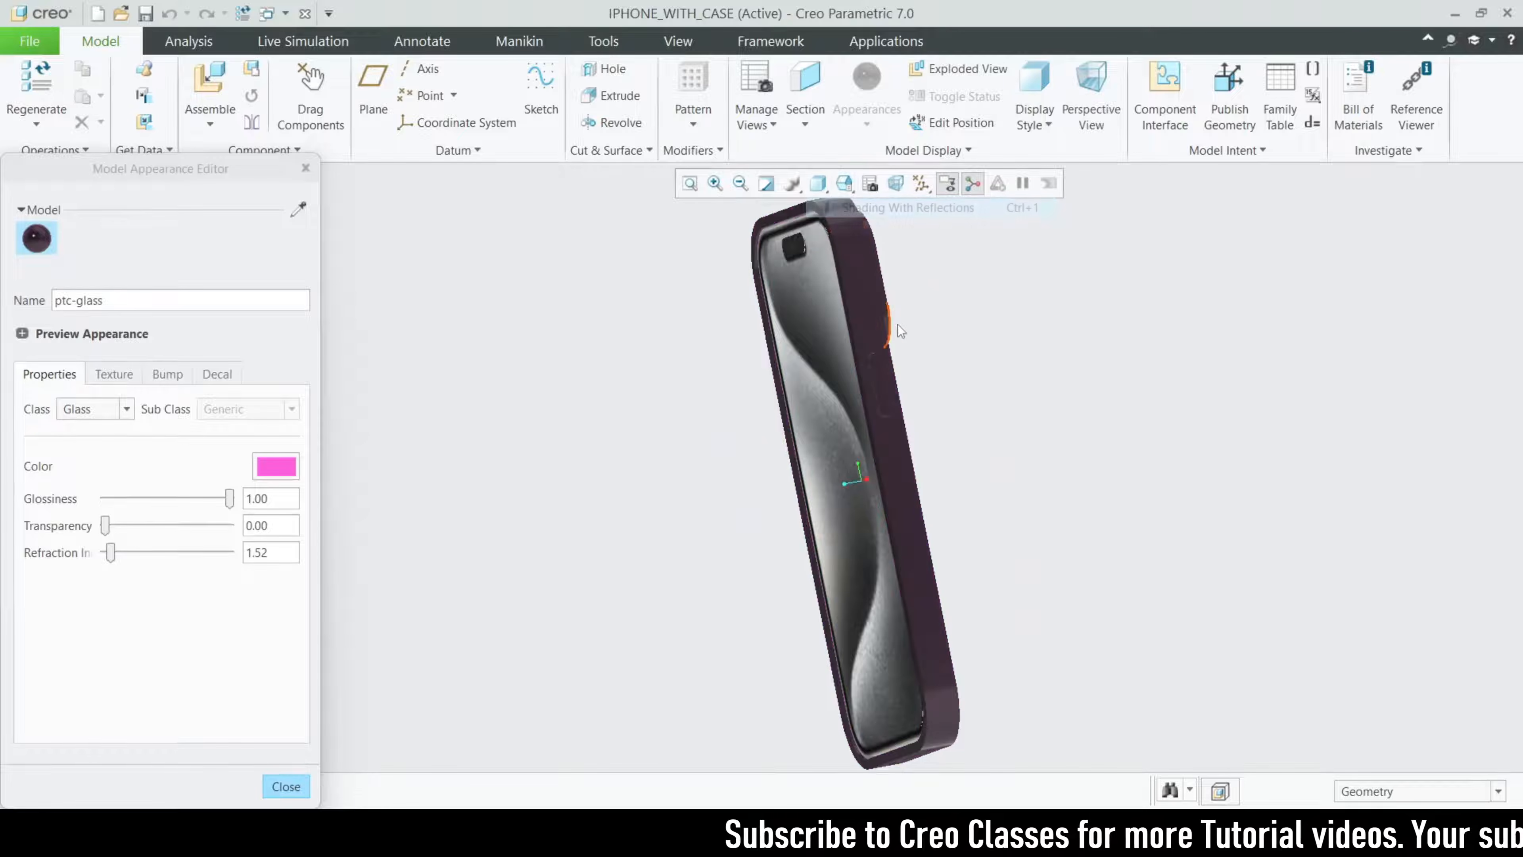
- Set the ptc-glass appearance's transparency to 1.00 and close the appearance editor
middle_drag(944, 487, 888, 500)
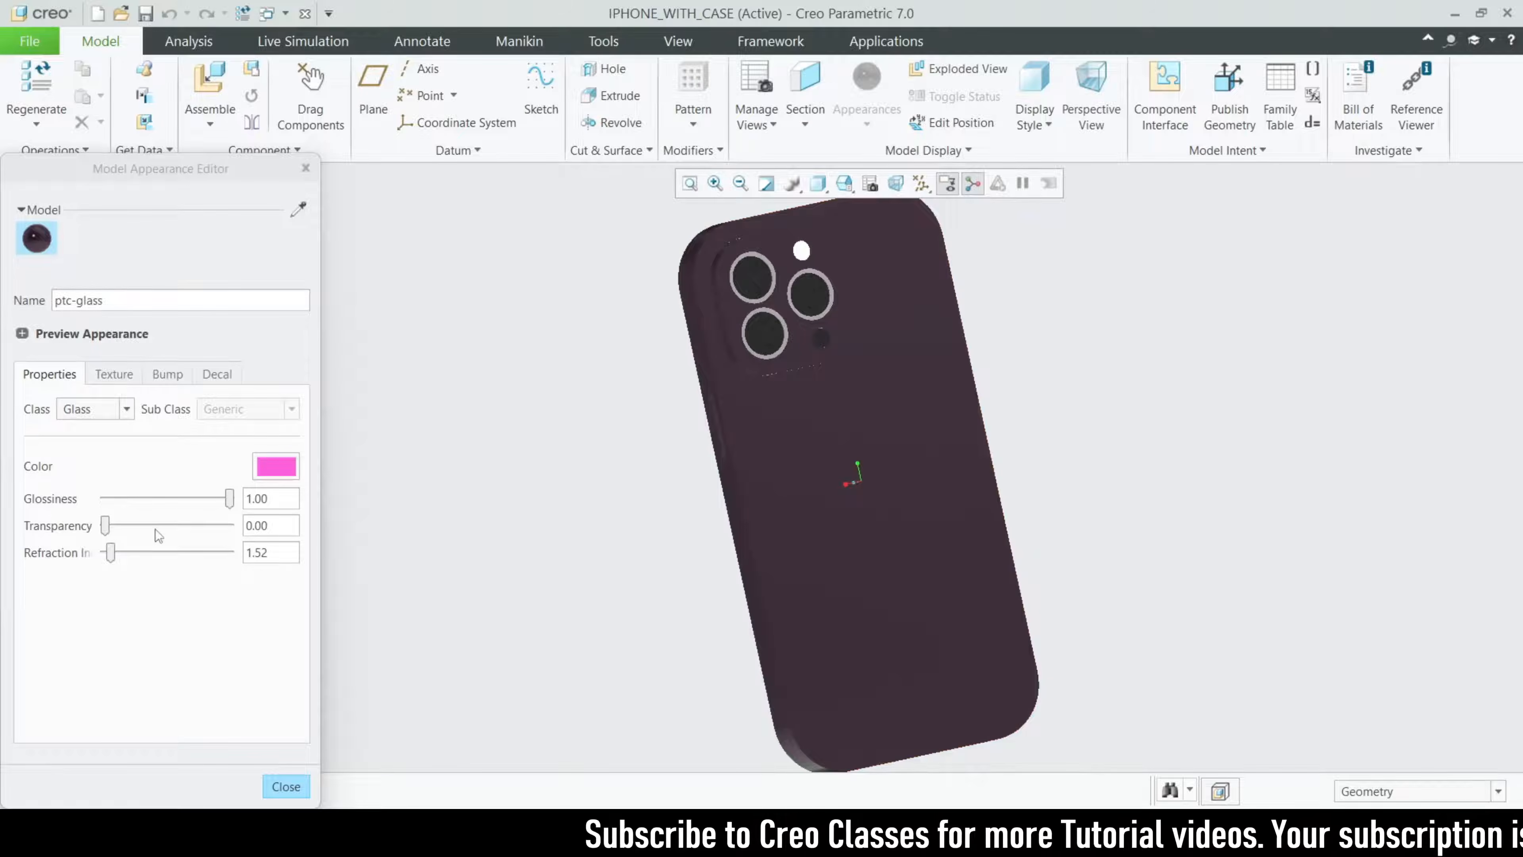
drag(105, 525, 234, 527)
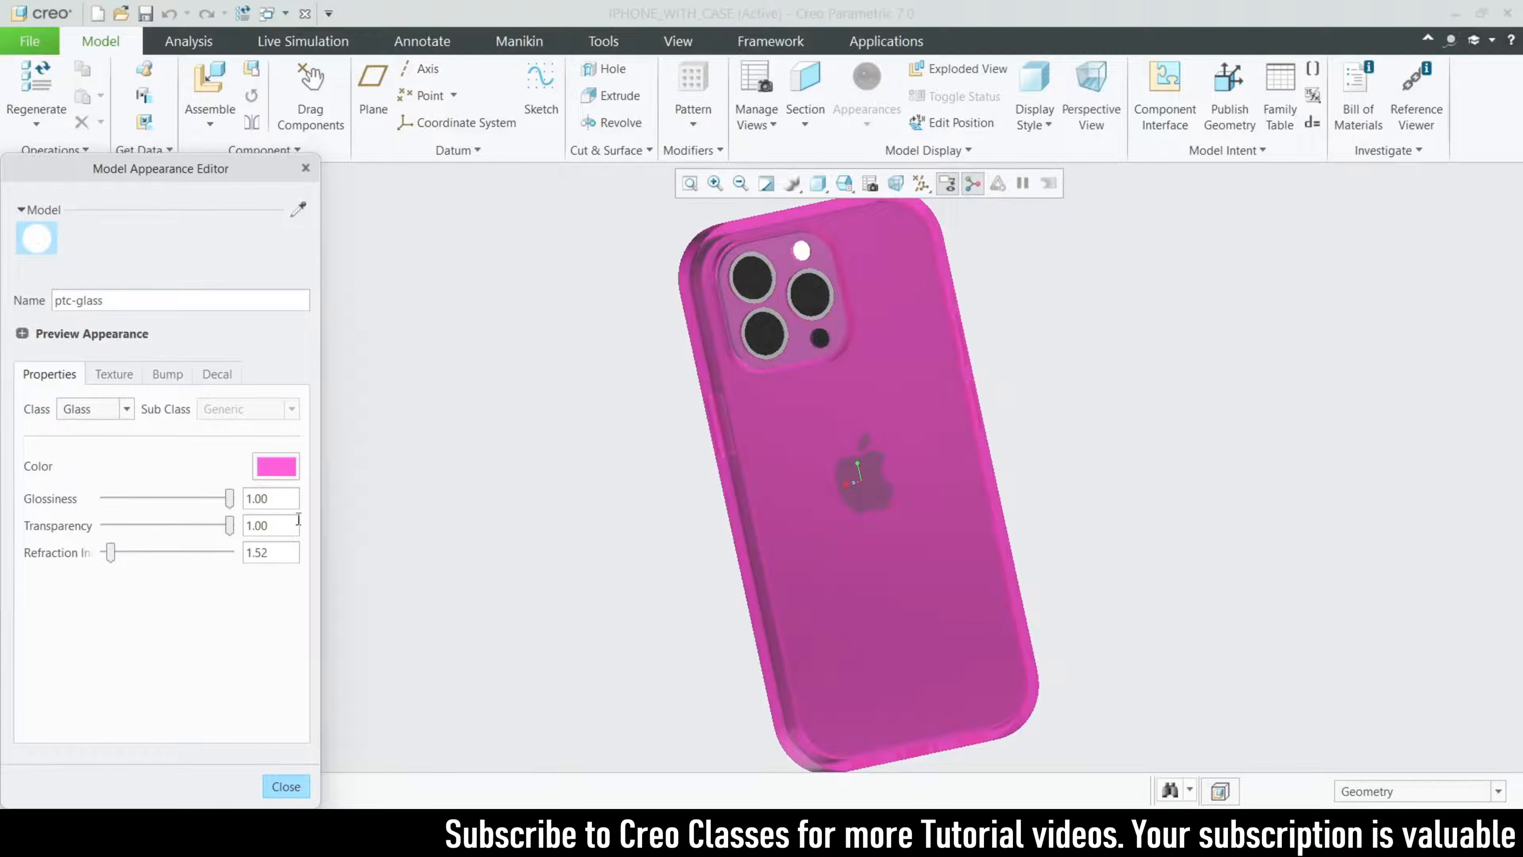
middle_drag(643, 537, 668, 585)
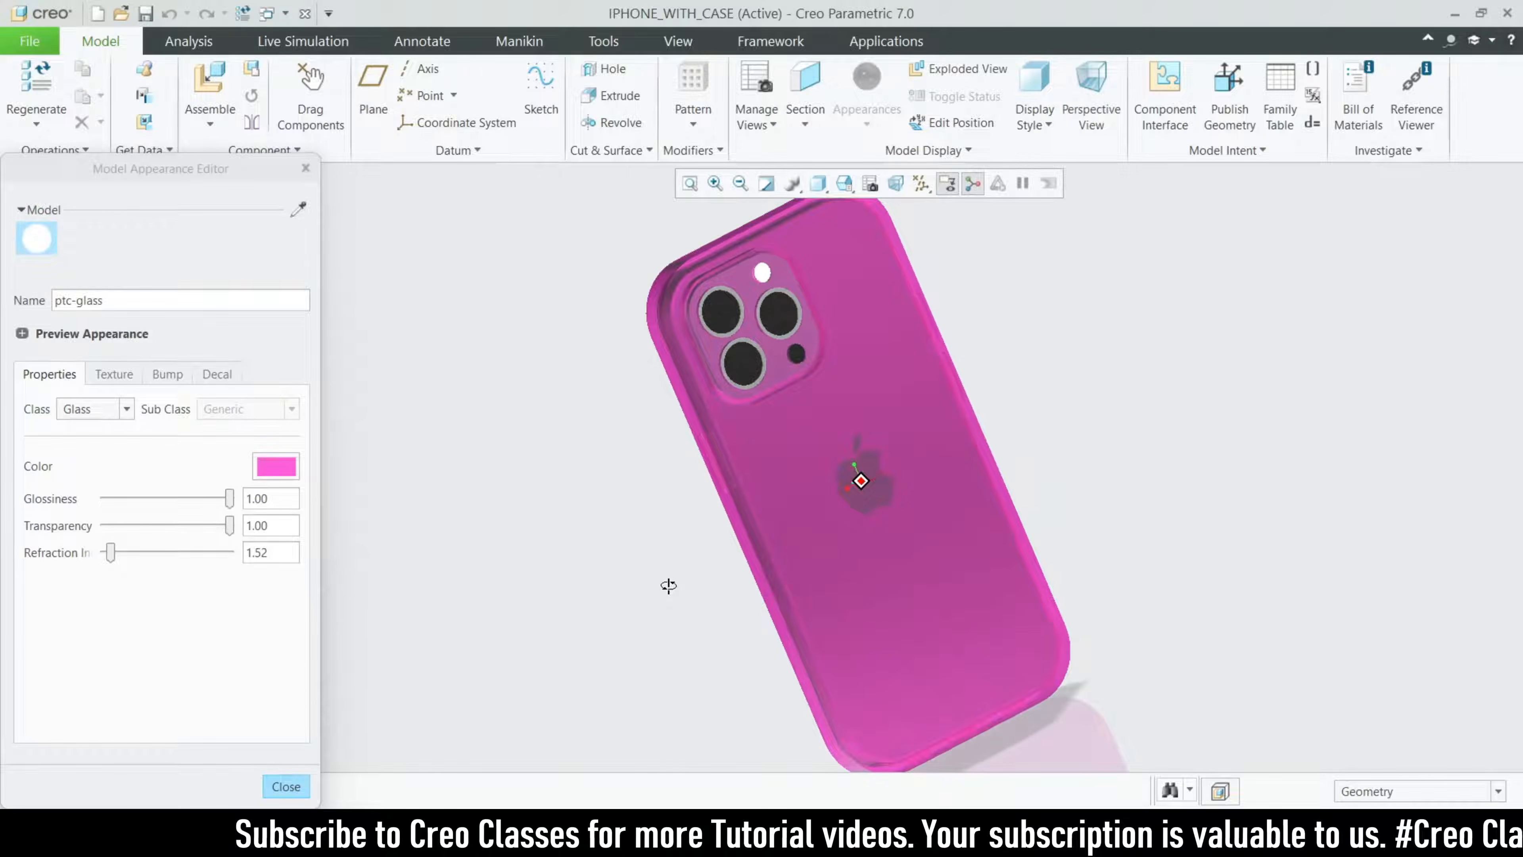
click(286, 787)
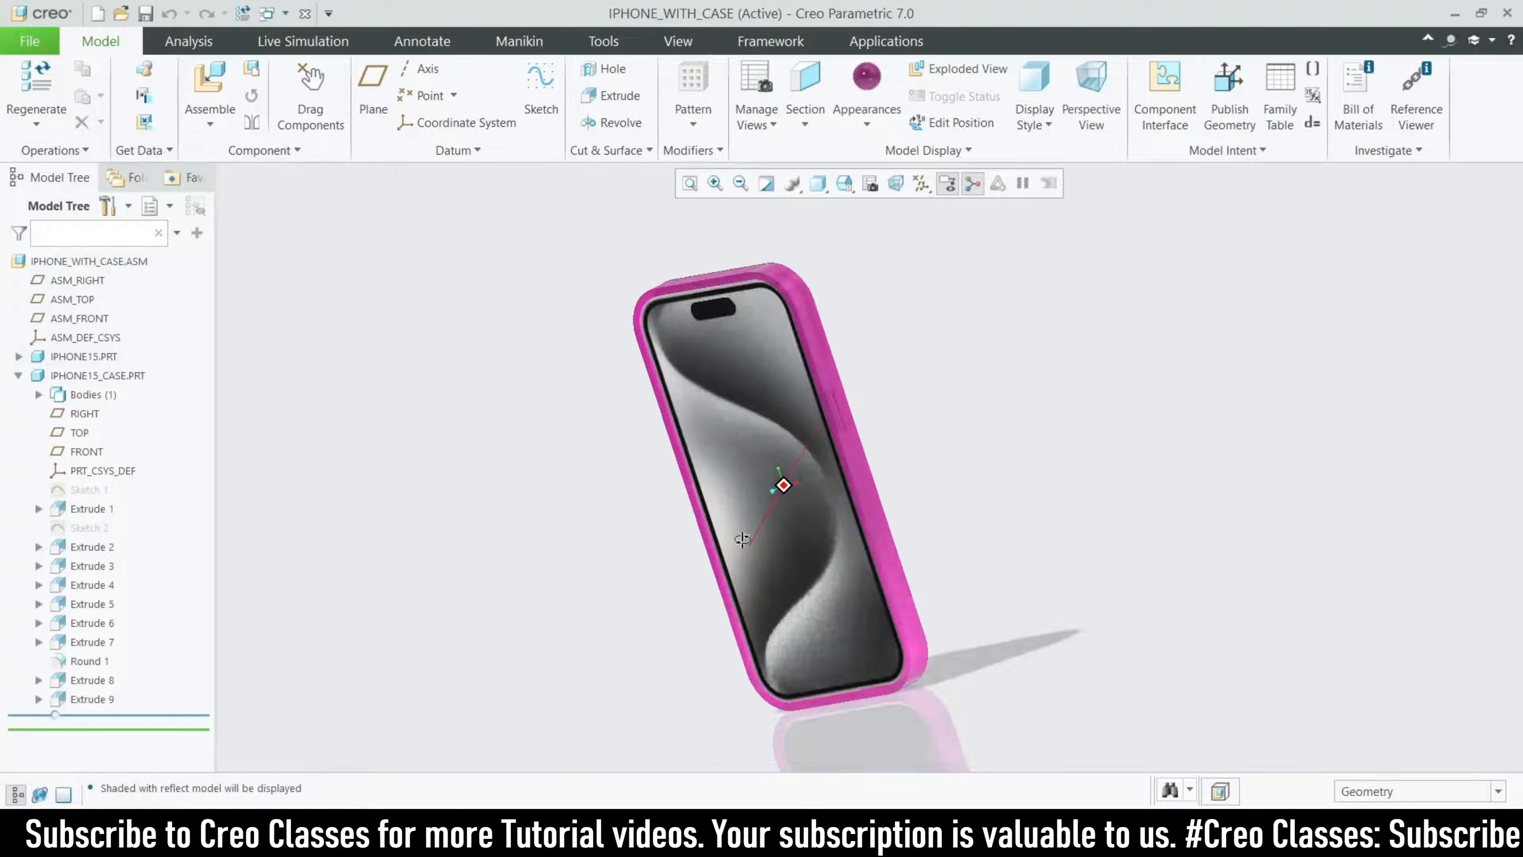
- Inspect the finished phone-with-case assembly from the front, both long sides and the charging-port end
middle_drag(761, 536, 772, 489)
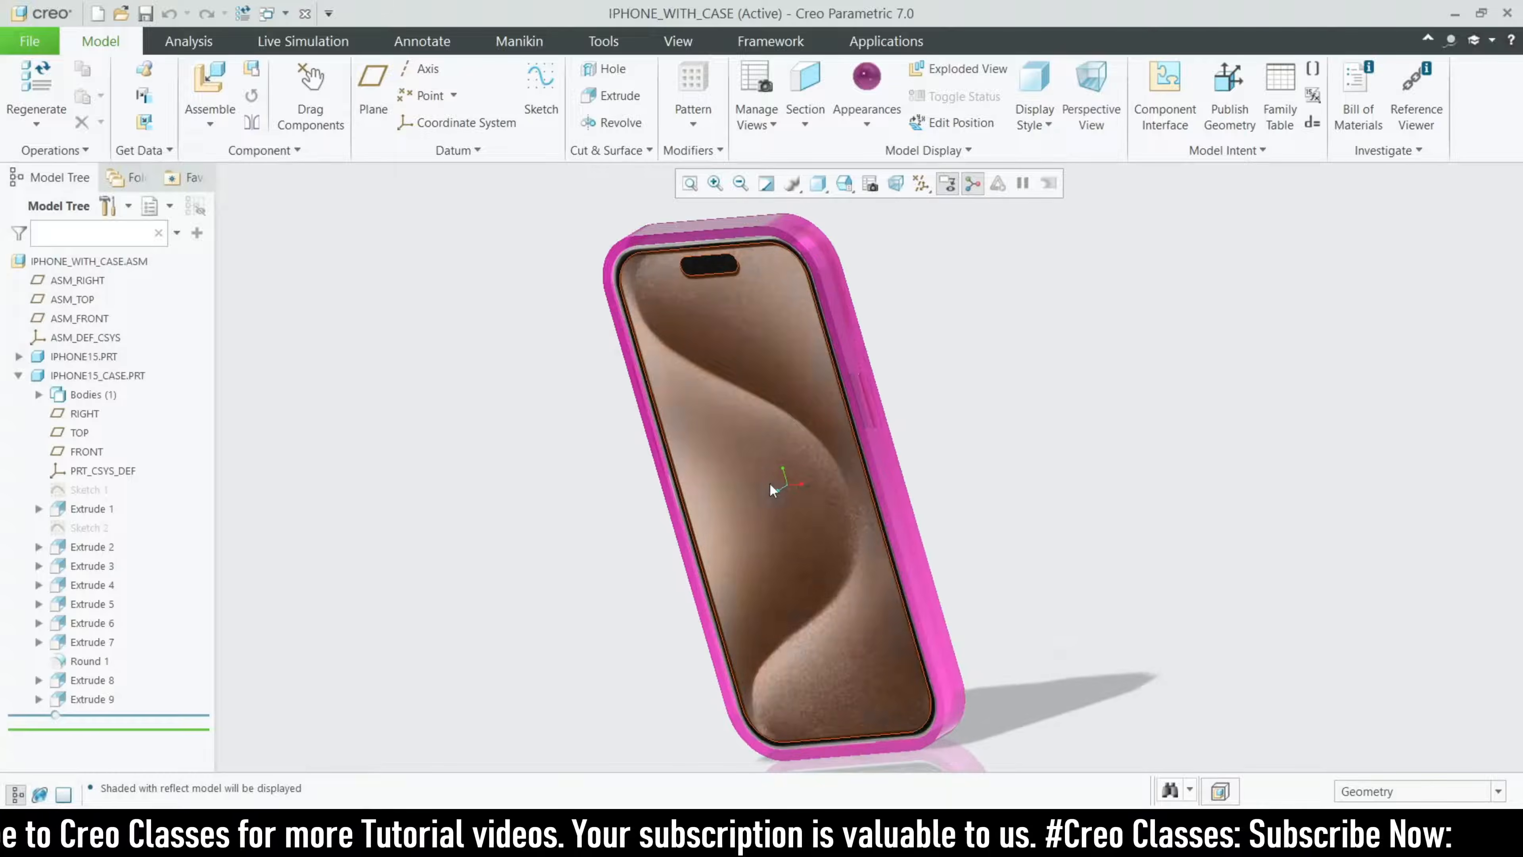
middle_drag(1051, 530, 1153, 456)
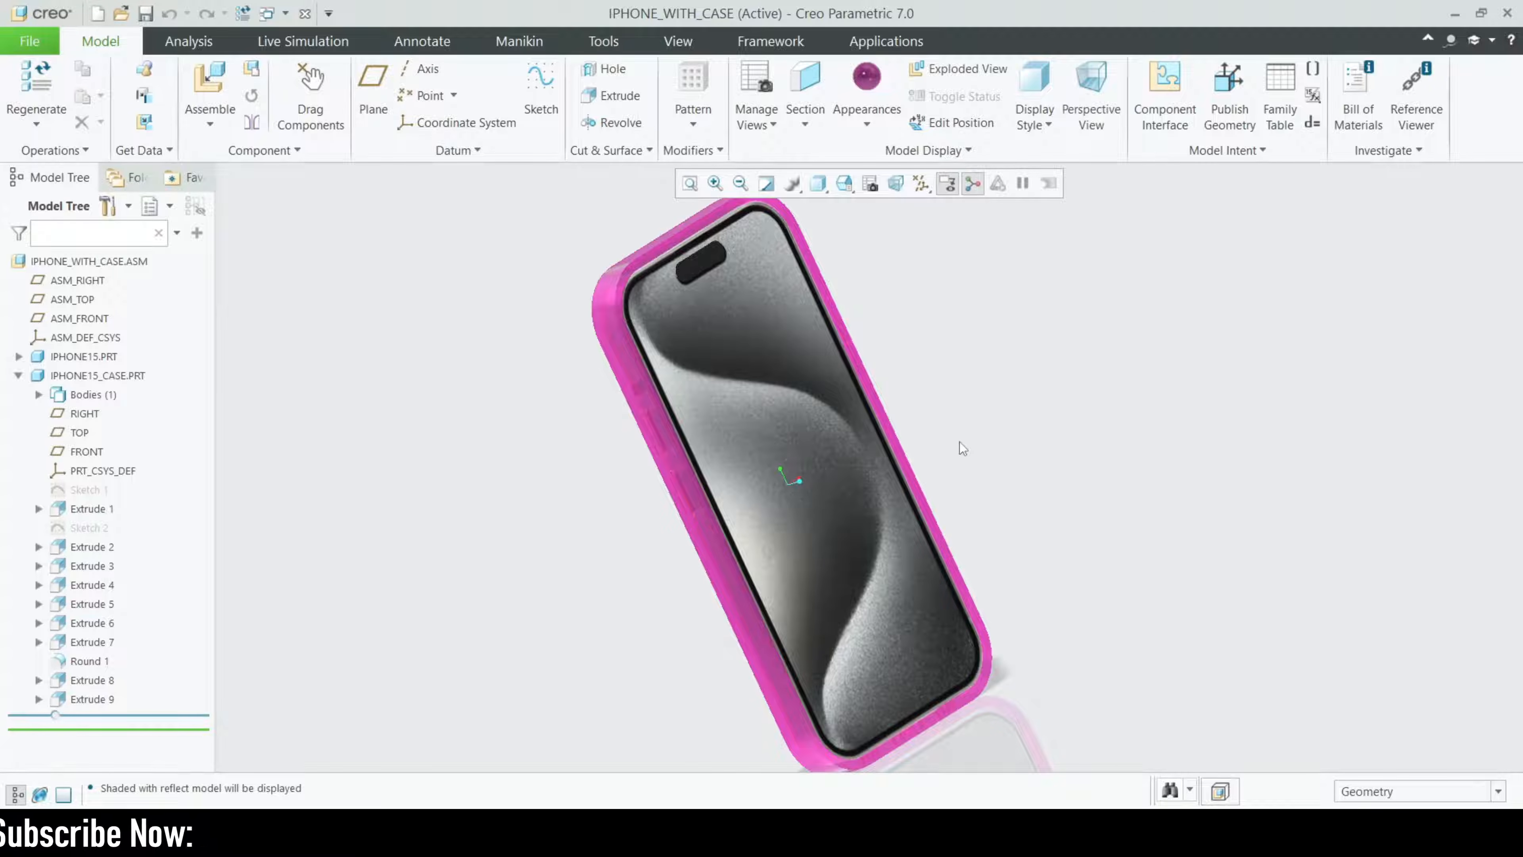
mouse_move(937, 459)
middle_down()
mouse_move(922, 450)
mouse_move(988, 491)
mouse_move(986, 476)
middle_up()
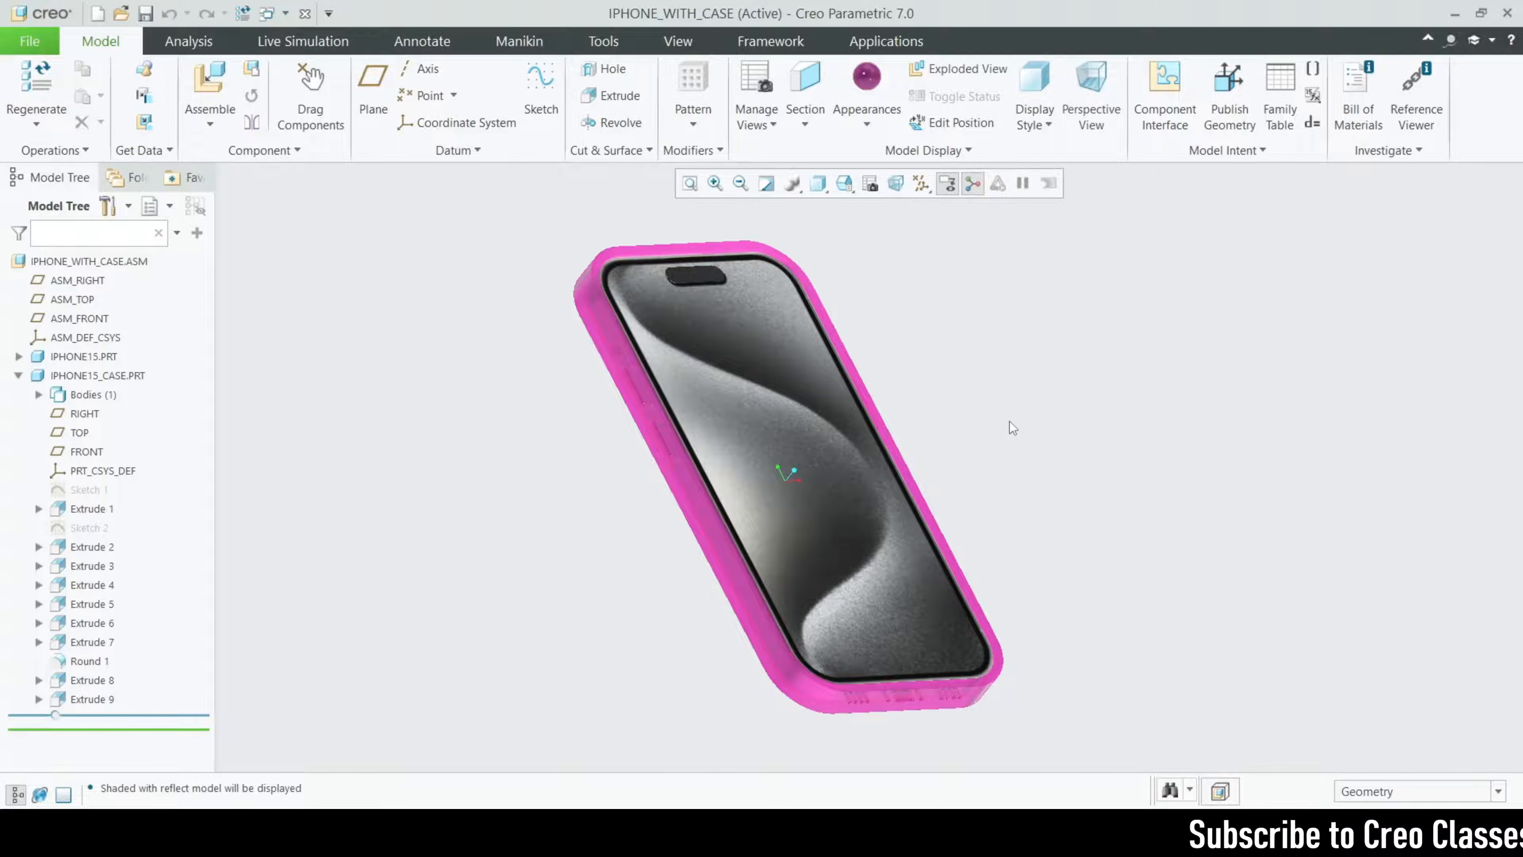
scroll(912, 696, down, 2)
mouse_move(1131, 604)
middle_down()
mouse_move(1098, 561)
mouse_move(1101, 514)
mouse_move(1098, 554)
mouse_move(1032, 554)
middle_up()
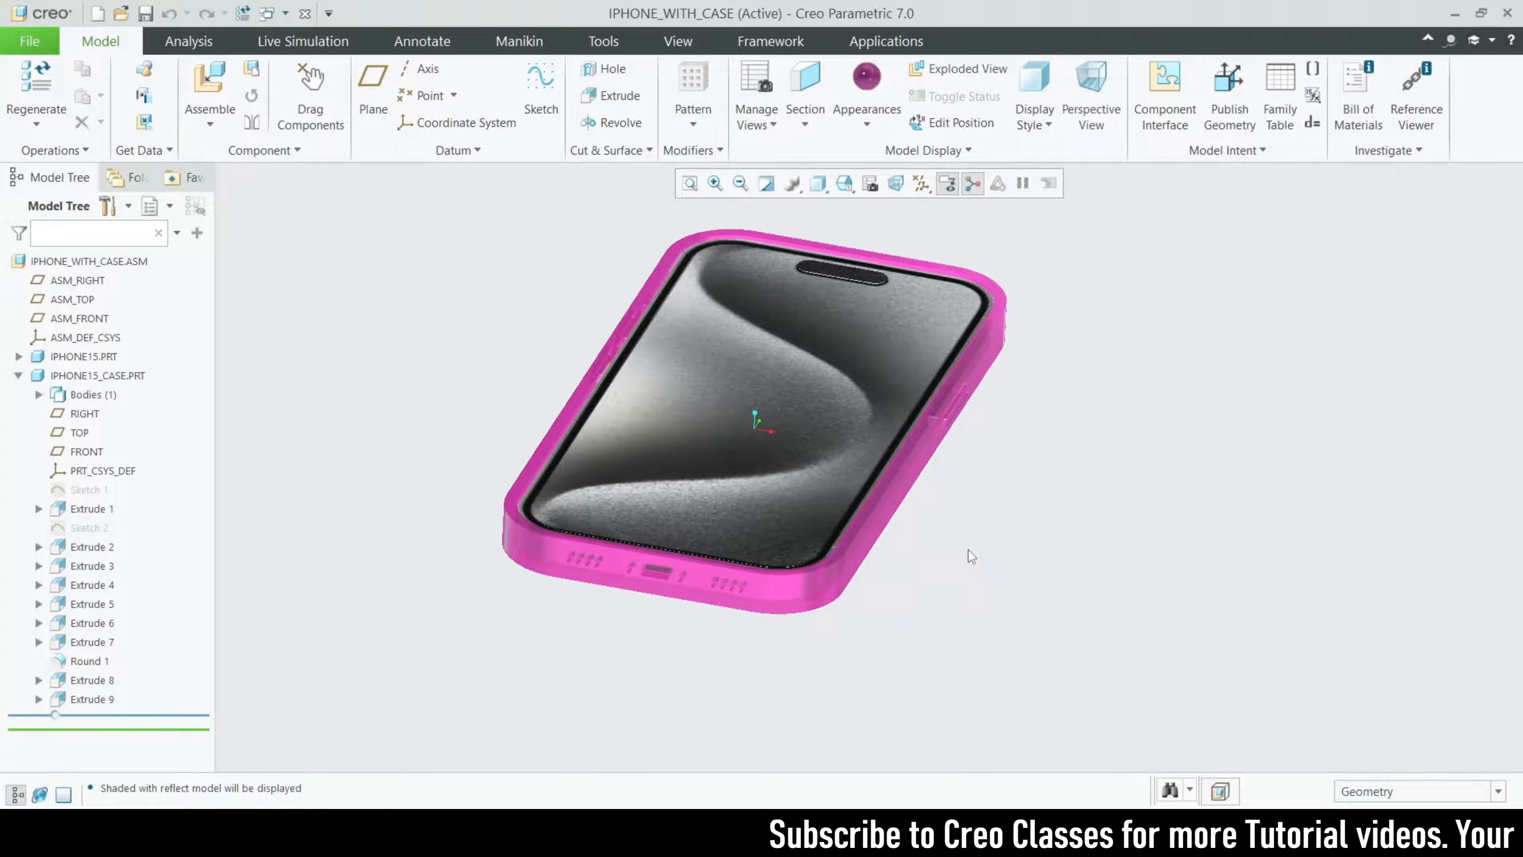
scroll(734, 638, up, 2)
scroll(726, 498, down, 1)
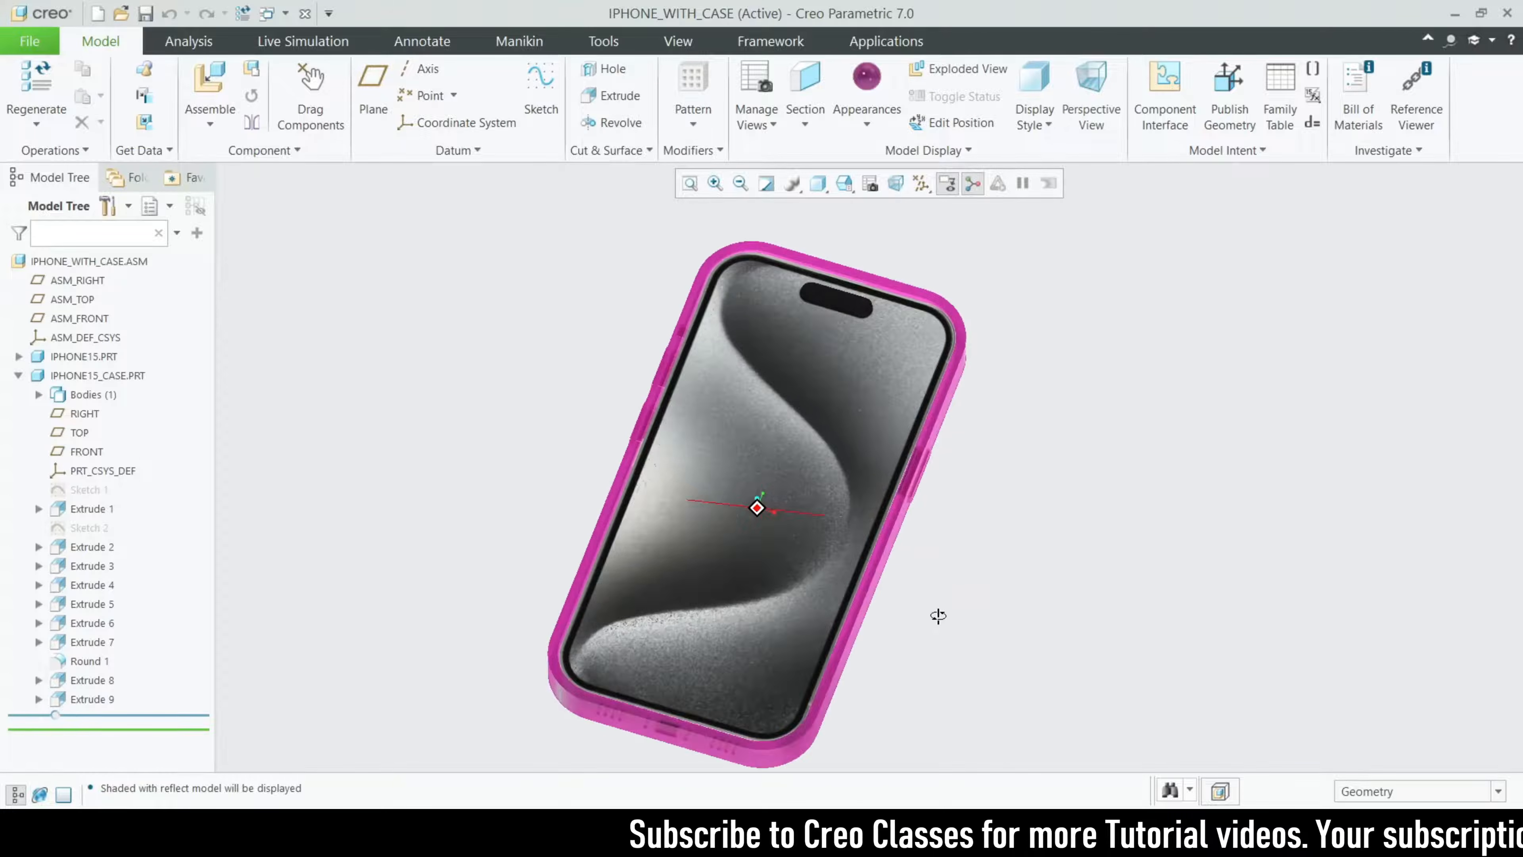